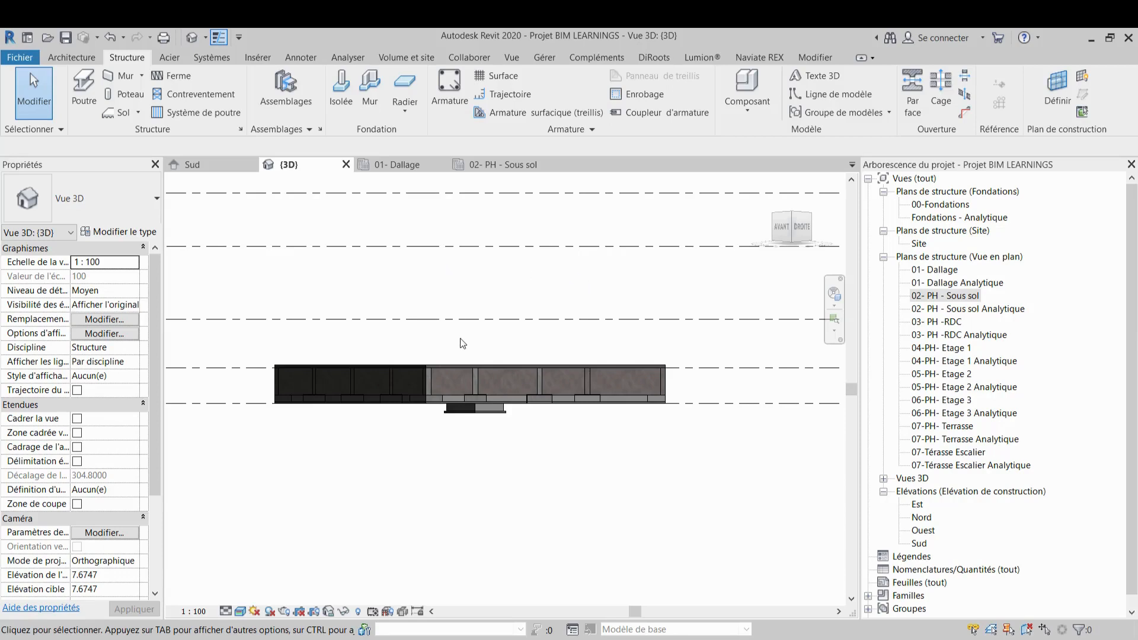
Examine the existing model in the 3D view and the Dallage and sous-sol structural plan views
{"action": "scroll", "coordinate": [464, 324], "scroll_direction": "down", "scroll_amount": 2}
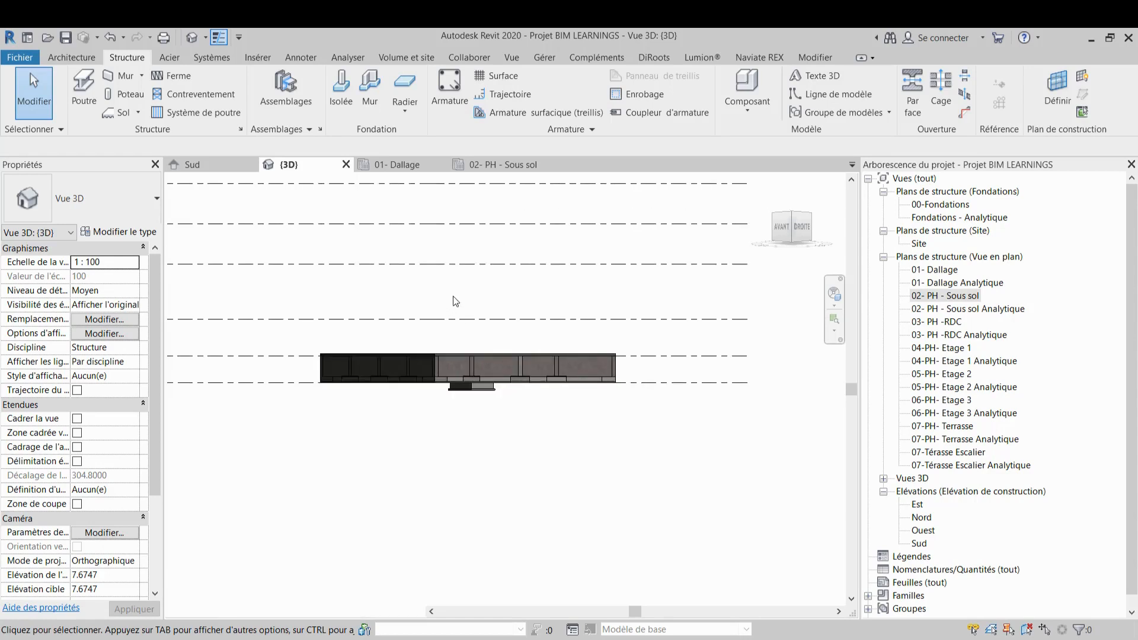
{"action": "middle_click_drag", "start_coordinate": [472, 315], "coordinate": [477, 375]}
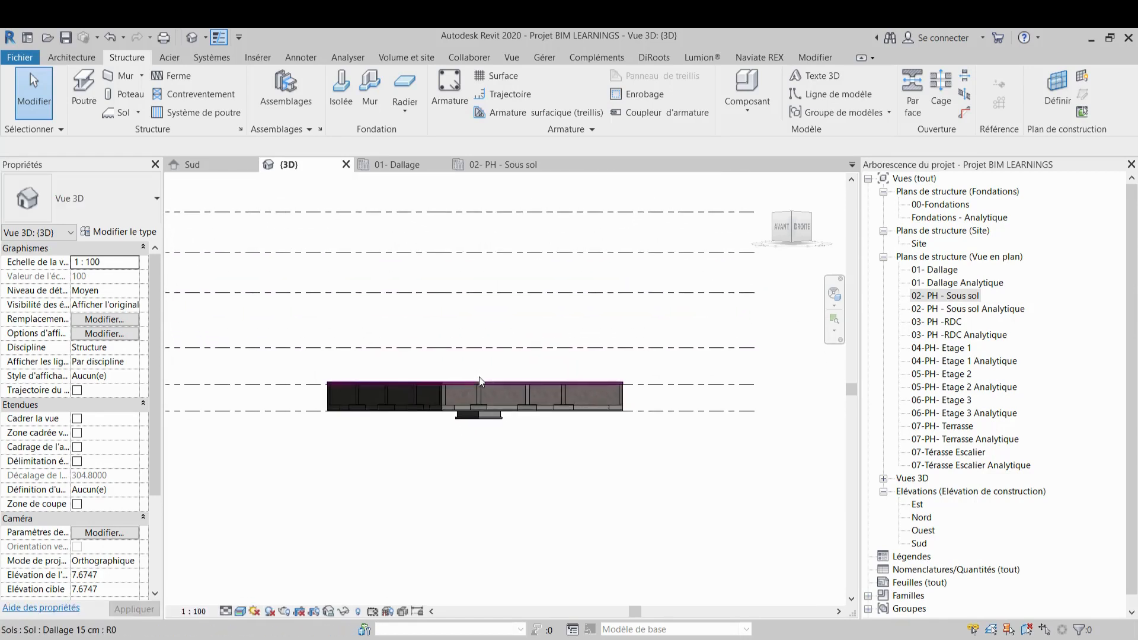
{"action": "scroll", "coordinate": [480, 380], "scroll_direction": "up", "scroll_amount": 2}
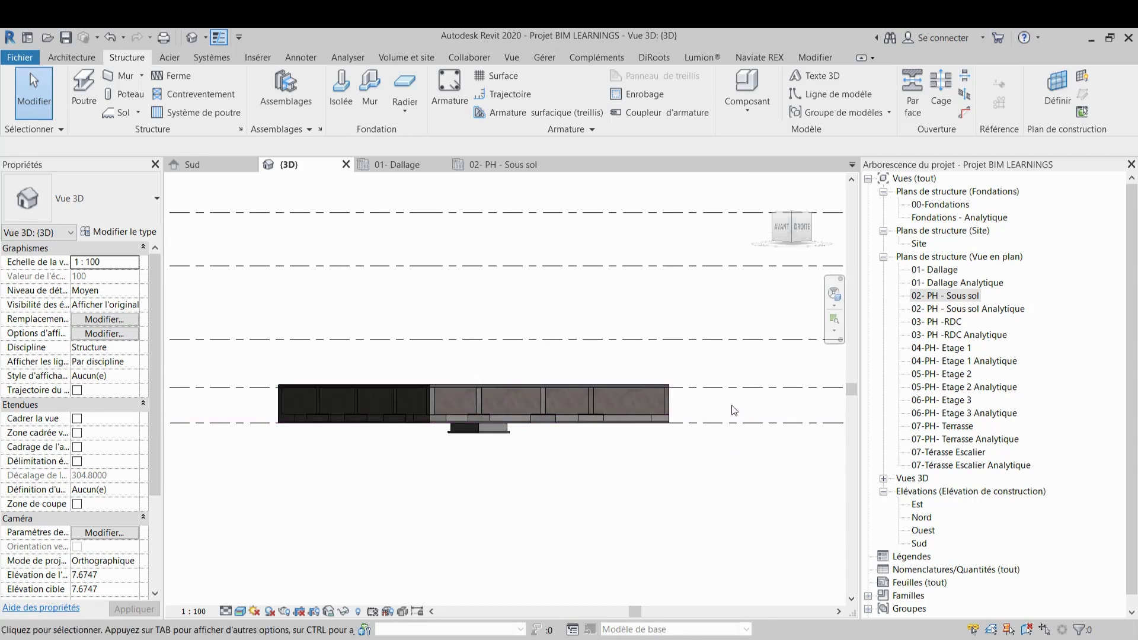
{"action": "middle_click_drag", "start_coordinate": [742, 424], "coordinate": [744, 460]}
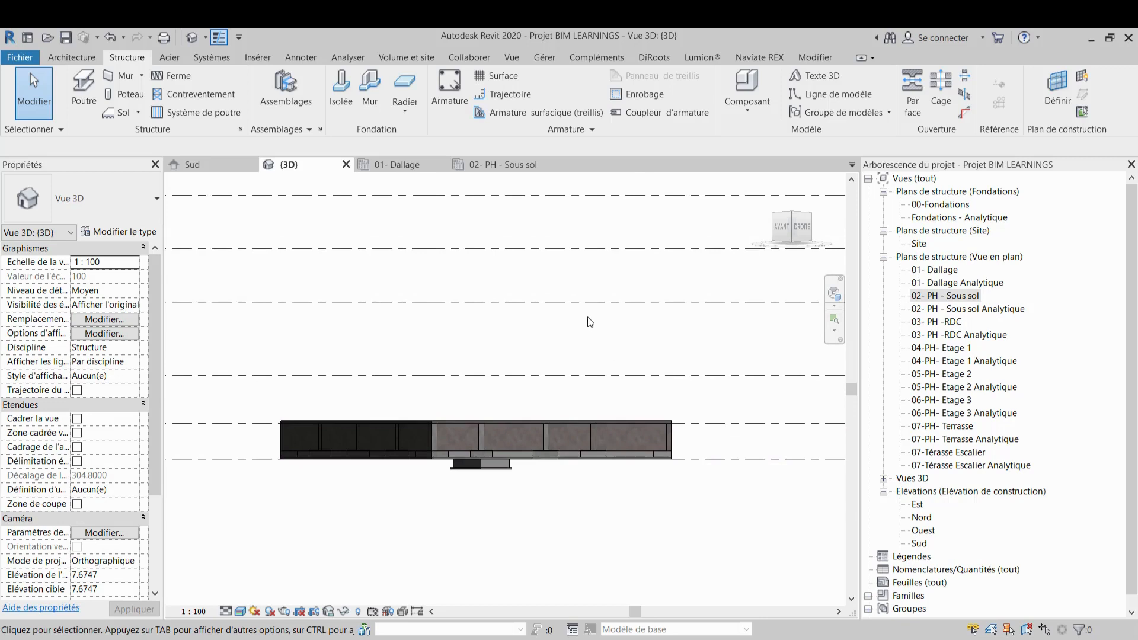
{"action": "left_click", "coordinate": [392, 166]}
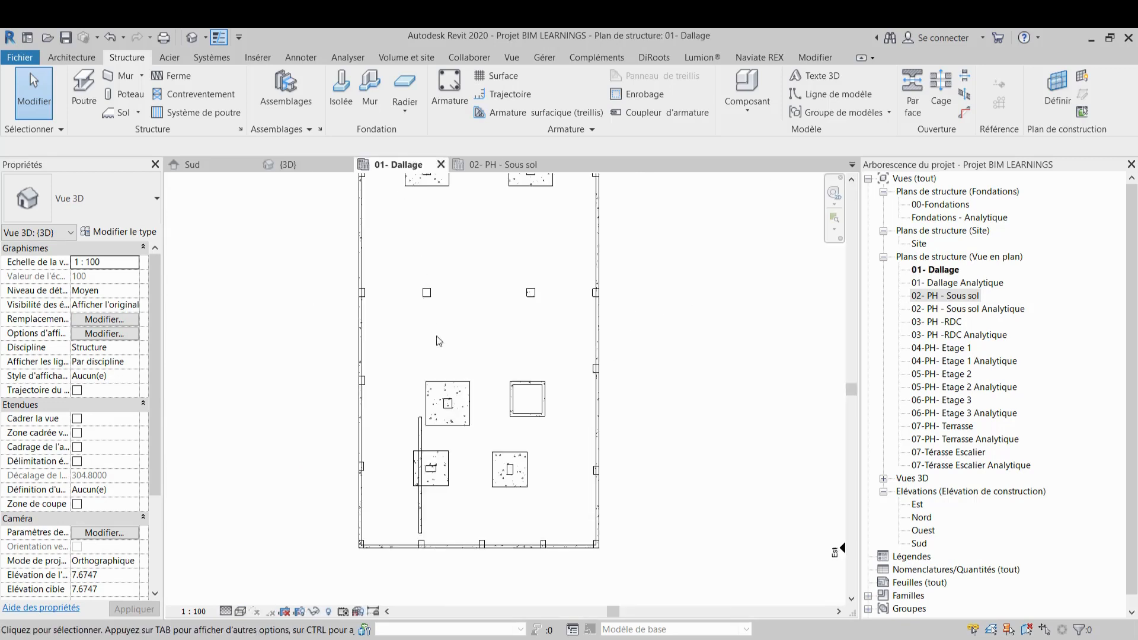
{"action": "scroll", "coordinate": [482, 327], "scroll_direction": "down", "scroll_amount": 4}
{"action": "left_click", "coordinate": [505, 166]}
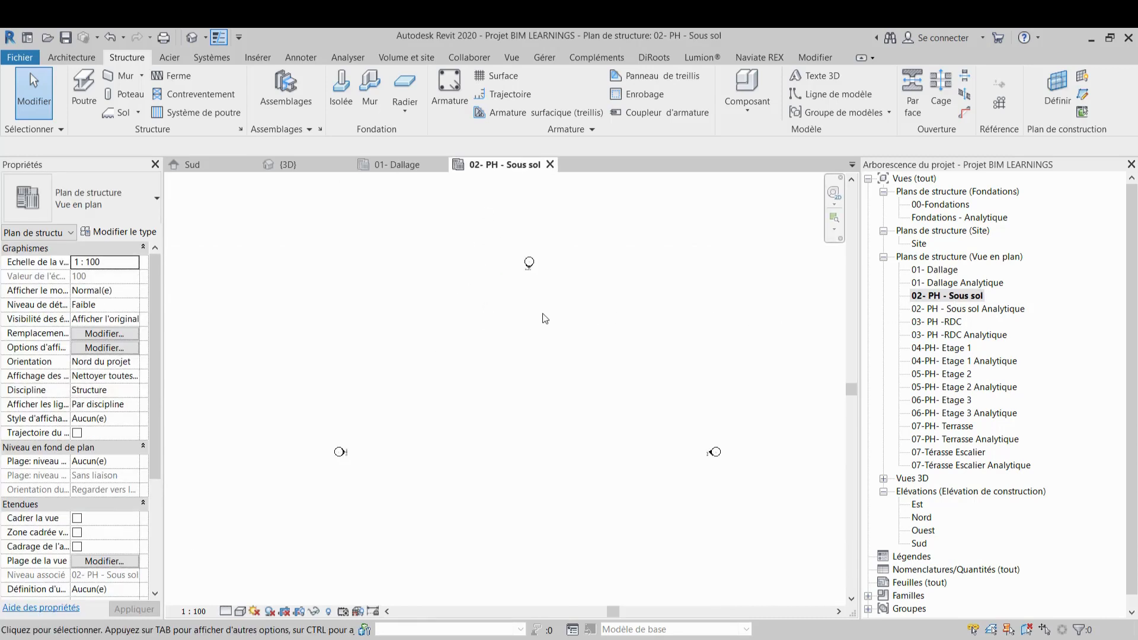
{"action": "middle_click_drag", "start_coordinate": [541, 372], "coordinate": [532, 306]}
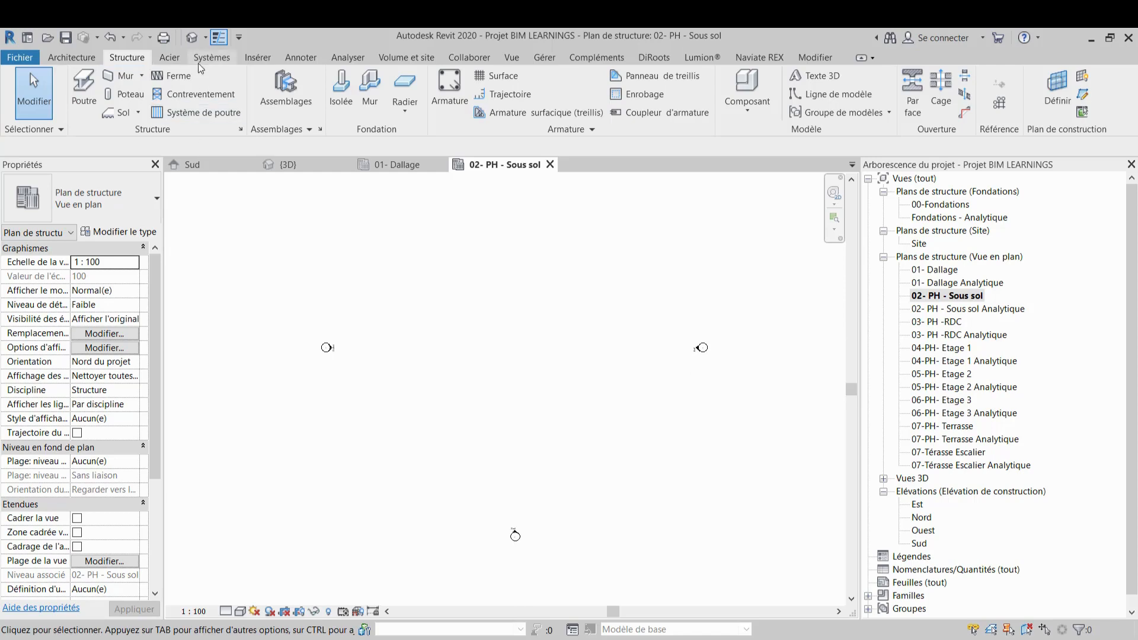
Link the CAD drawing 1-Plancher haut sous-sol BA R+3.dwg into the 02- PH - Sous sol plan view
{"action": "left_click", "coordinate": [250, 55]}
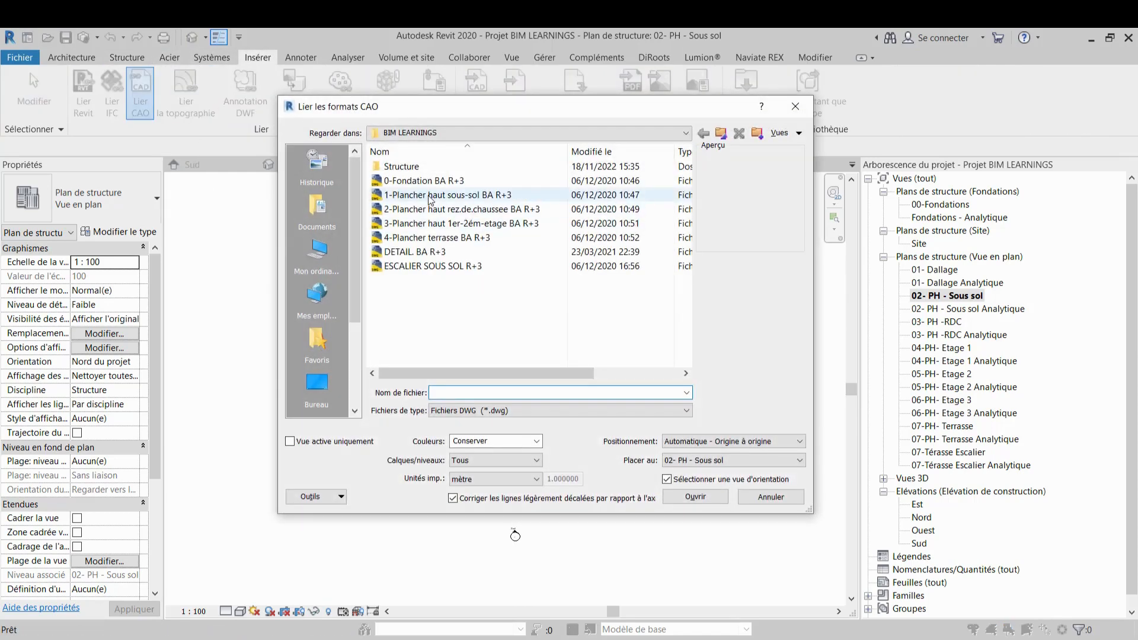
{"action": "left_click", "coordinate": [433, 198]}
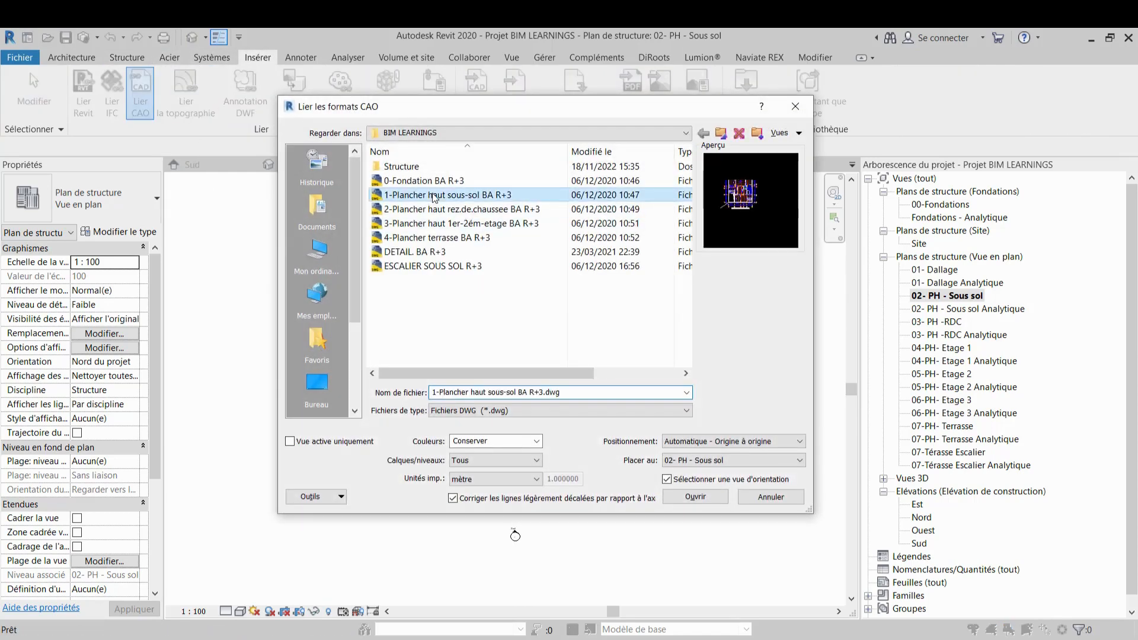
{"action": "left_click", "coordinate": [688, 496]}
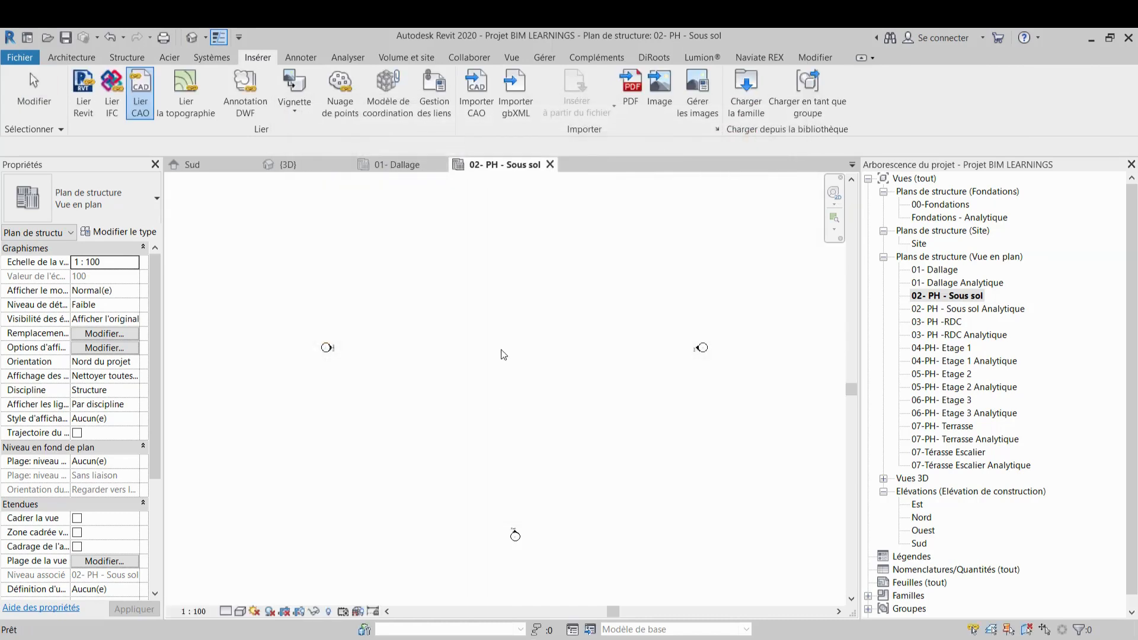
{"action": "middle_click_drag", "start_coordinate": [584, 546], "coordinate": [552, 282]}
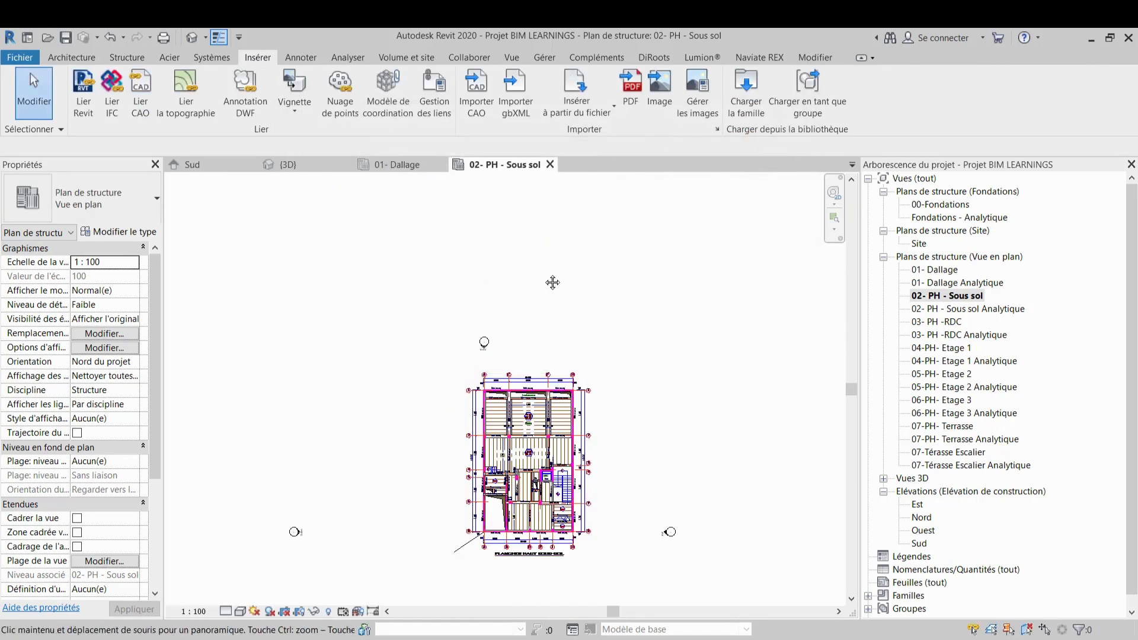
{"action": "middle_click_drag", "start_coordinate": [539, 461], "coordinate": [529, 368]}
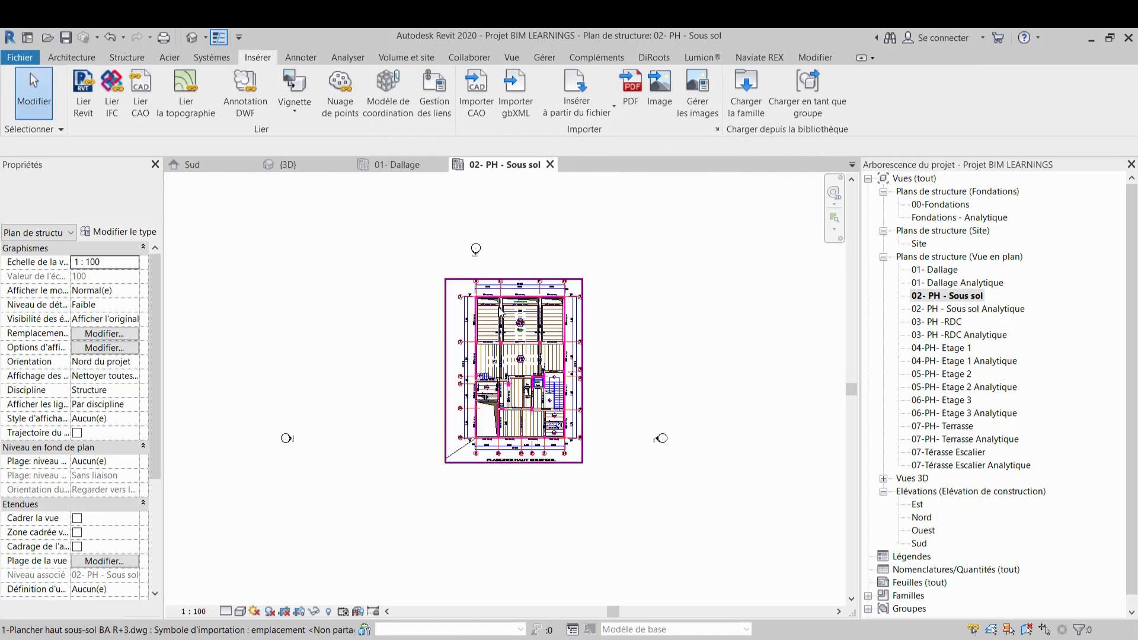
{"action": "scroll", "coordinate": [495, 302], "scroll_direction": "up", "scroll_amount": 4}
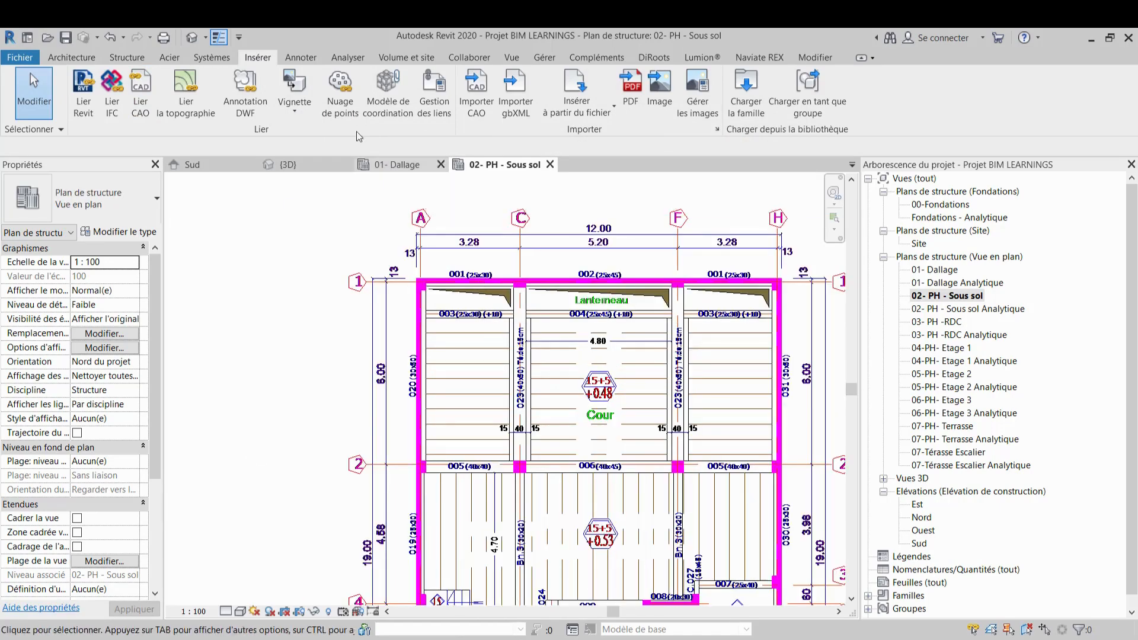
Inspect the linked CAD drawing in the 3D view and review the imported categories visibility settings
{"action": "left_click", "coordinate": [305, 164]}
{"action": "middle_click_drag", "start_coordinate": [512, 360], "coordinate": [468, 450], "text": "shift"}
{"action": "scroll", "coordinate": [614, 392], "scroll_direction": "up", "scroll_amount": 3}
{"action": "scroll", "coordinate": [615, 391], "scroll_direction": "up", "scroll_amount": 1}
{"action": "middle_click_drag", "start_coordinate": [614, 391], "coordinate": [653, 368]}
{"action": "scroll", "coordinate": [648, 372], "scroll_direction": "down", "scroll_amount": 2}
{"action": "middle_click_drag", "start_coordinate": [457, 449], "coordinate": [457, 416]}
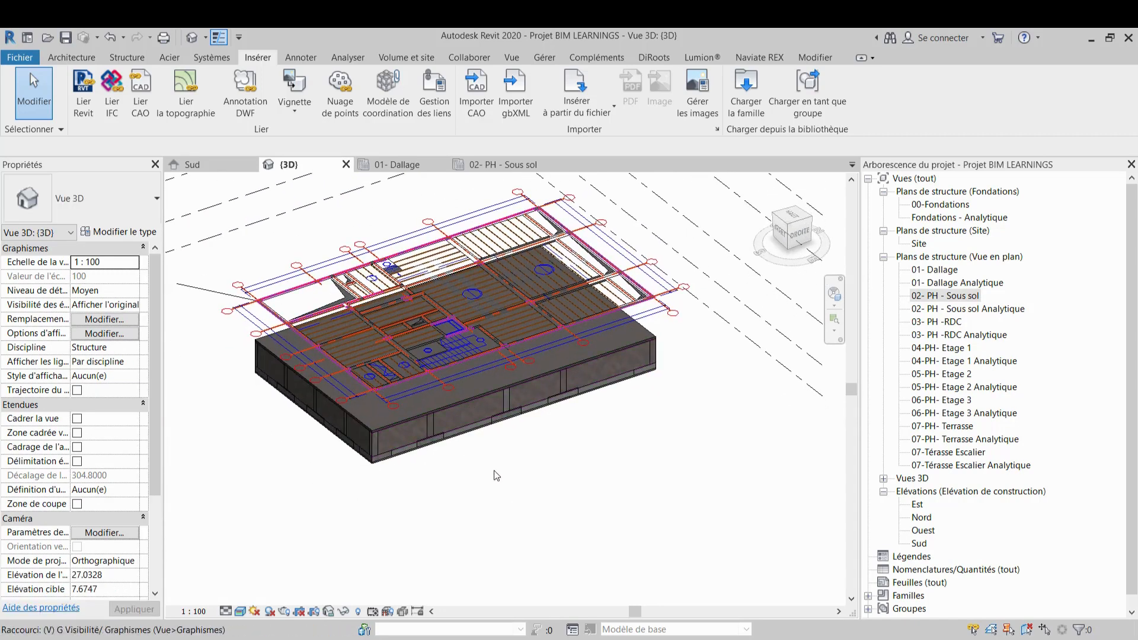
{"action": "key", "text": "g"}
{"action": "left_click", "coordinate": [764, 70]}
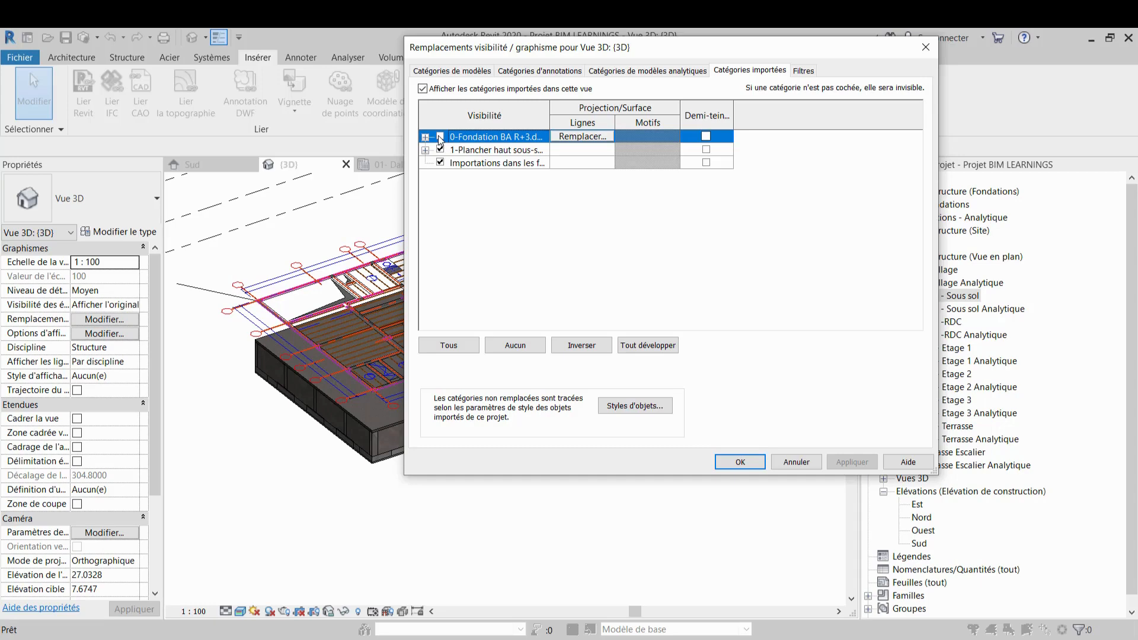
{"action": "left_click", "coordinate": [852, 462]}
{"action": "left_click", "coordinate": [741, 462]}
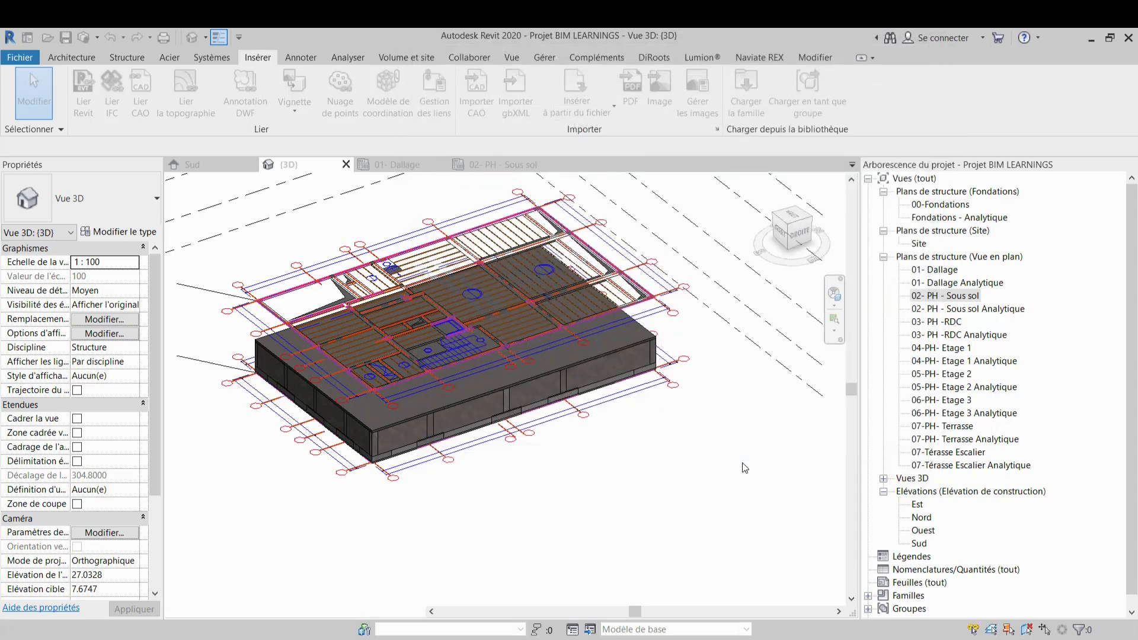
{"action": "left_click", "coordinate": [790, 220]}
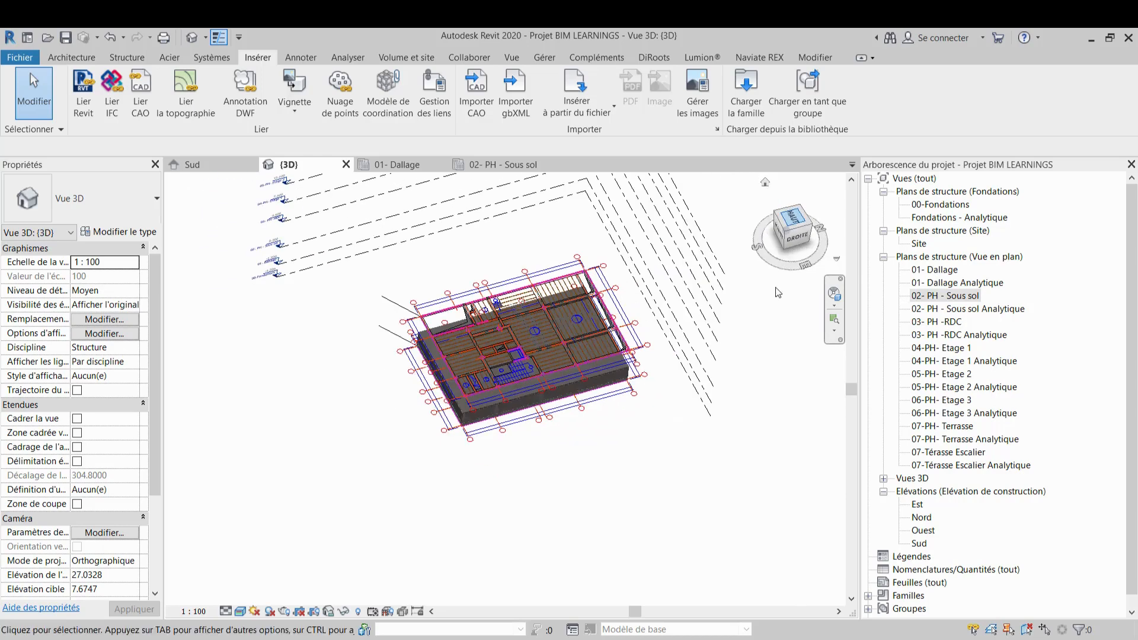
{"action": "left_click", "coordinate": [502, 164]}
{"action": "left_click", "coordinate": [127, 57]}
{"action": "left_click", "coordinate": [131, 95]}
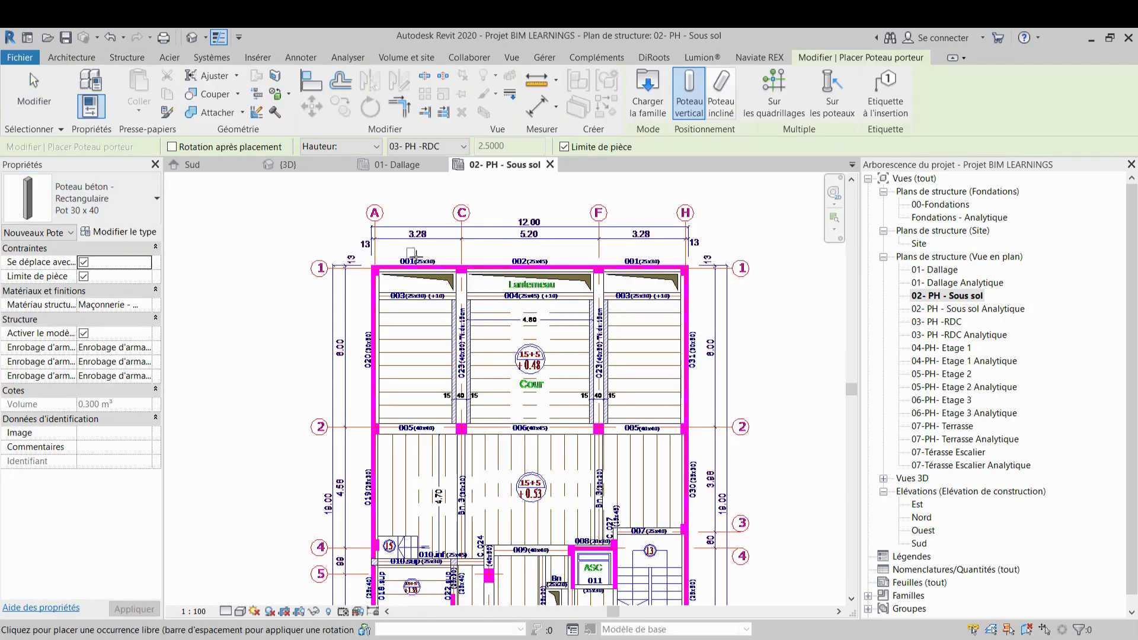
{"action": "scroll", "coordinate": [366, 272], "scroll_direction": "up", "scroll_amount": 3}
{"action": "scroll", "coordinate": [366, 272], "scroll_direction": "up", "scroll_amount": 2}
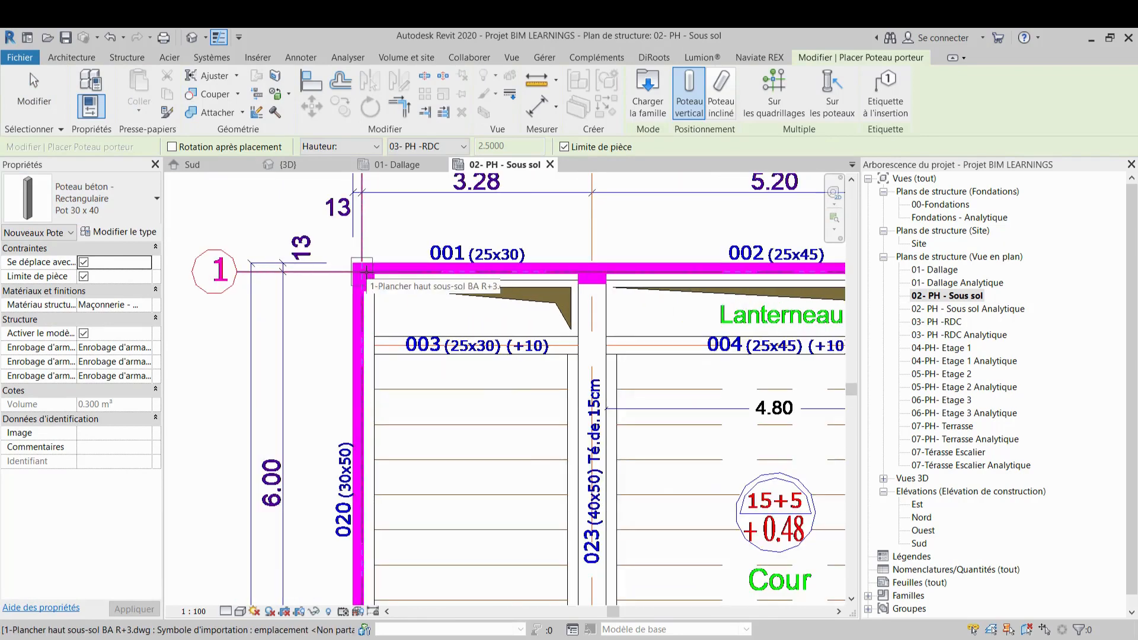
{"action": "scroll", "coordinate": [366, 279], "scroll_direction": "up", "scroll_amount": 2}
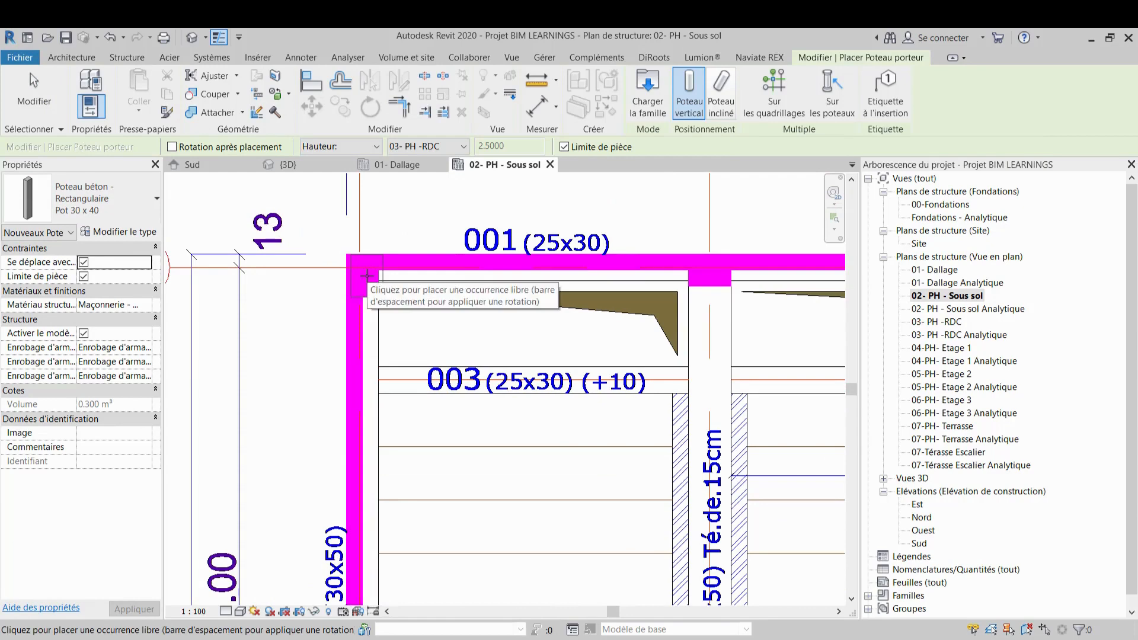
{"action": "key", "text": "Escape"}
{"action": "key", "text": "Escape"}
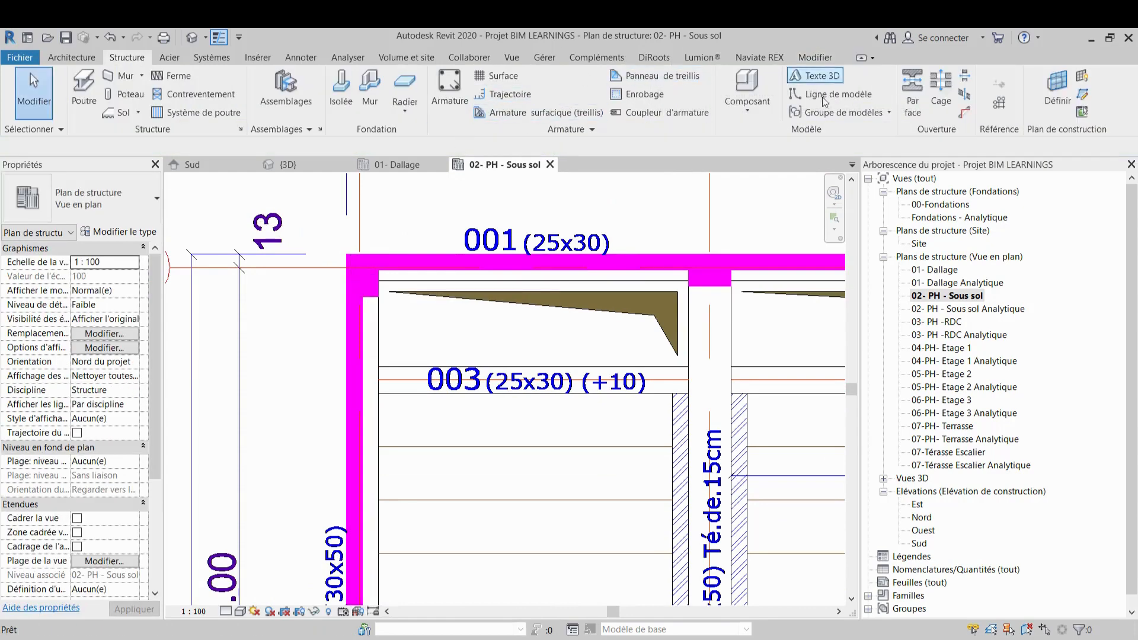
{"action": "left_click", "coordinate": [823, 96]}
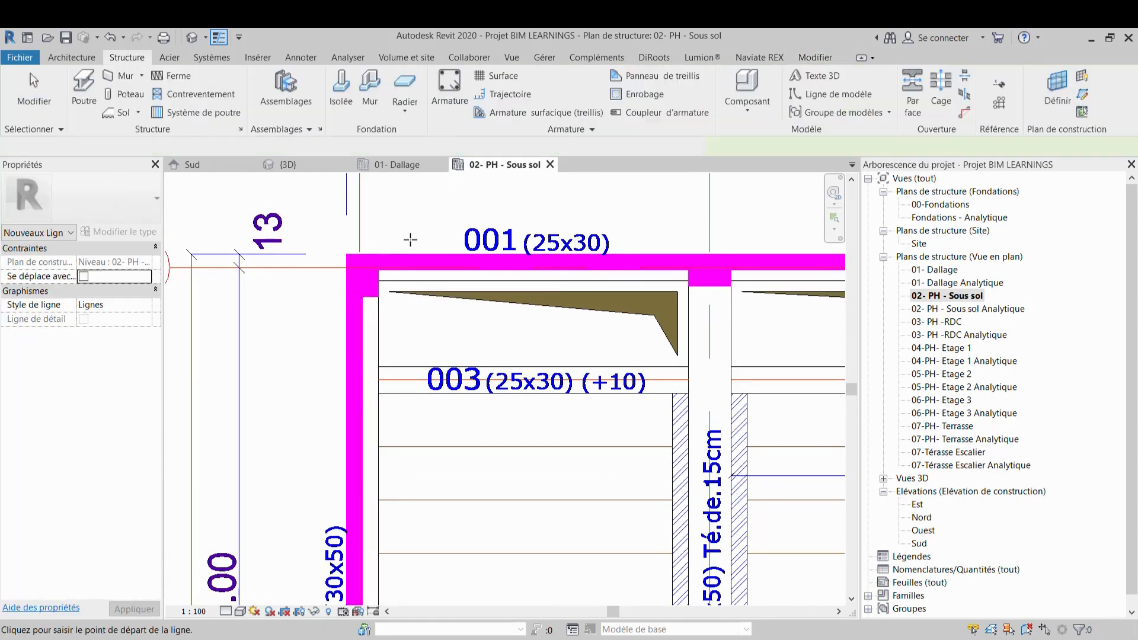
{"action": "left_click", "coordinate": [345, 253]}
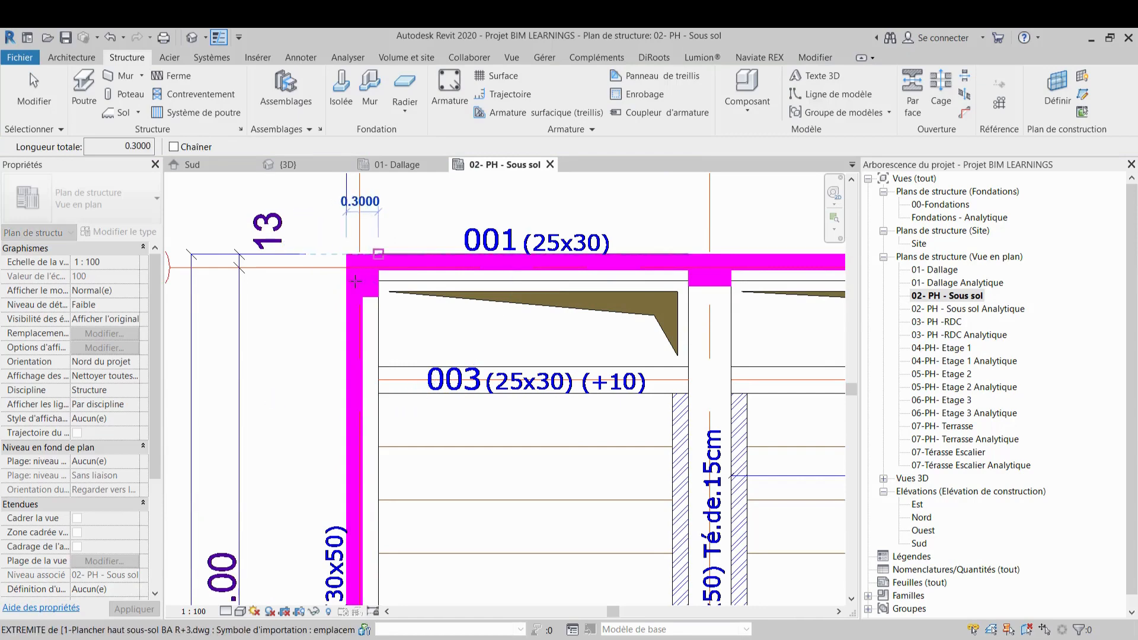
Place a Pot 30 x 40 concrete structural column at the intersection of grids C and 1
{"action": "left_click", "coordinate": [107, 94]}
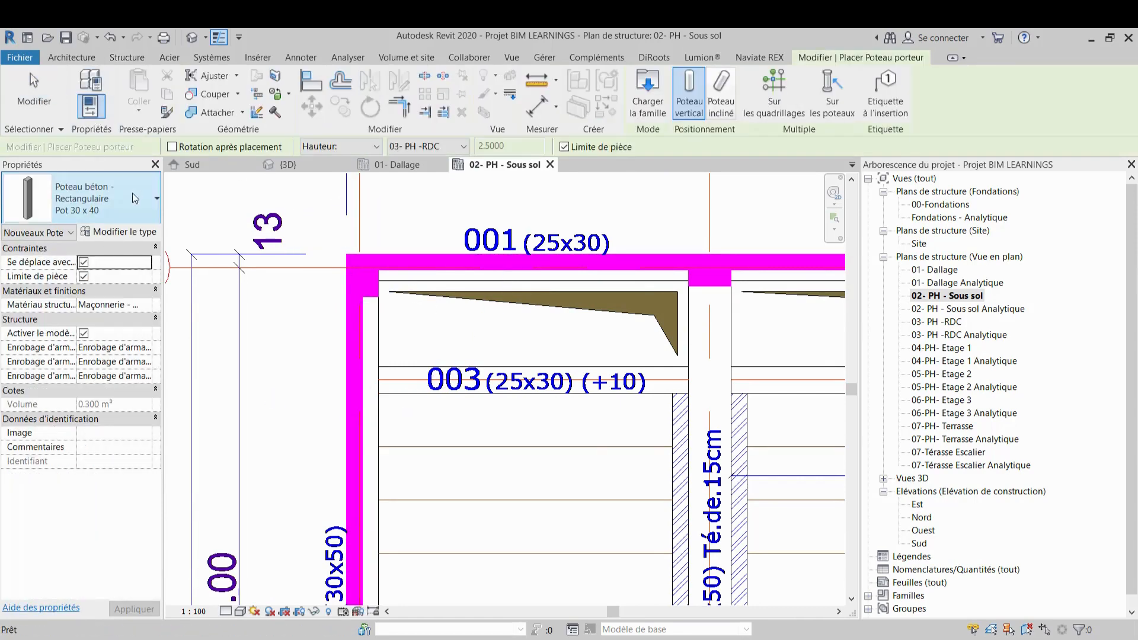
{"action": "scroll", "coordinate": [373, 276], "scroll_direction": "up", "scroll_amount": 3}
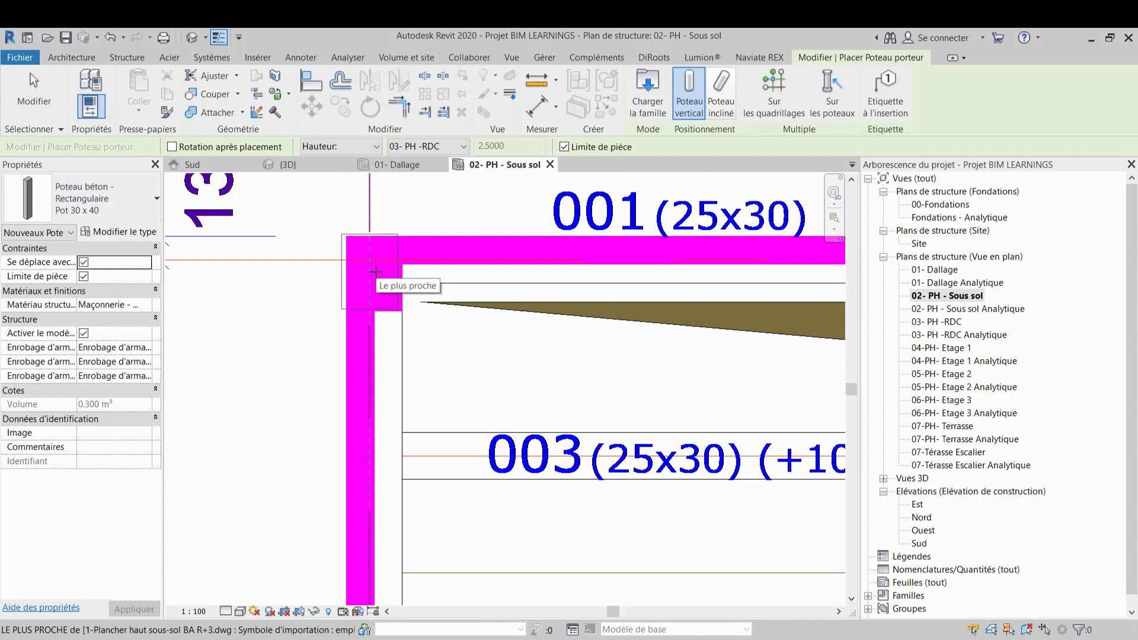
{"action": "scroll", "coordinate": [376, 272], "scroll_direction": "down", "scroll_amount": 10}
{"action": "middle_click_drag", "start_coordinate": [470, 331], "coordinate": [424, 326]}
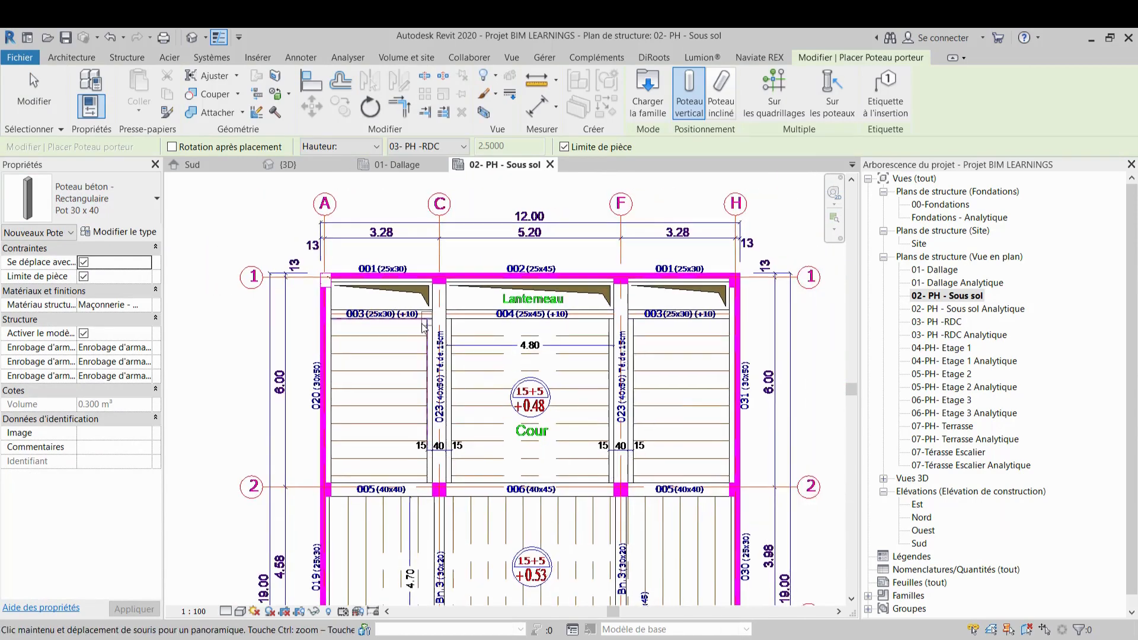
{"action": "scroll", "coordinate": [440, 277], "scroll_direction": "up", "scroll_amount": 8}
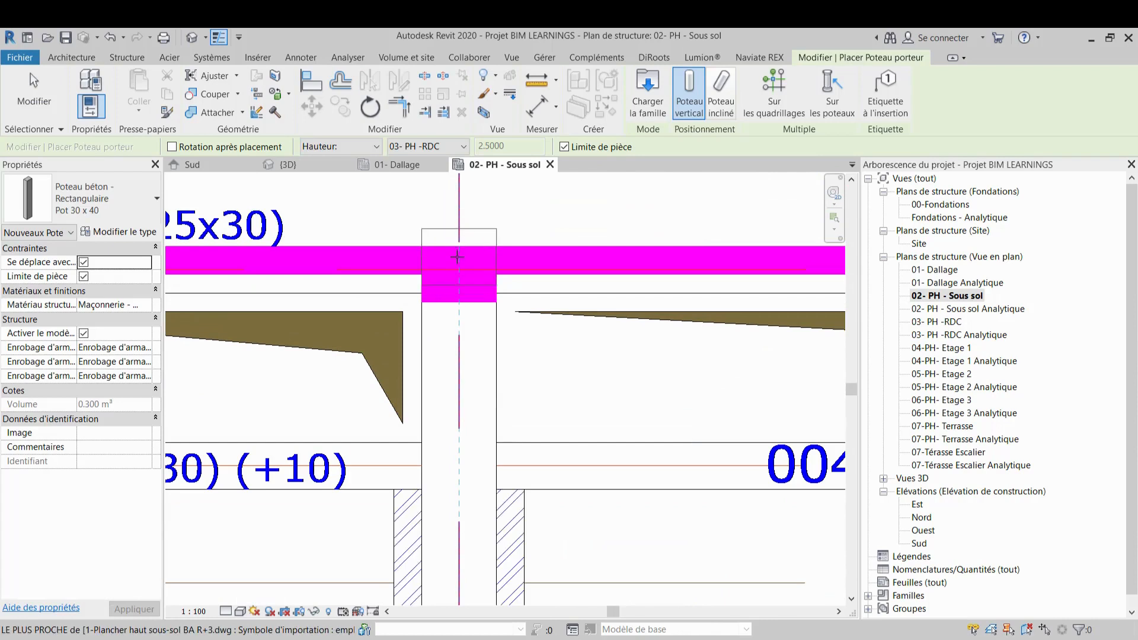
{"action": "scroll", "coordinate": [457, 270], "scroll_direction": "up", "scroll_amount": 3}
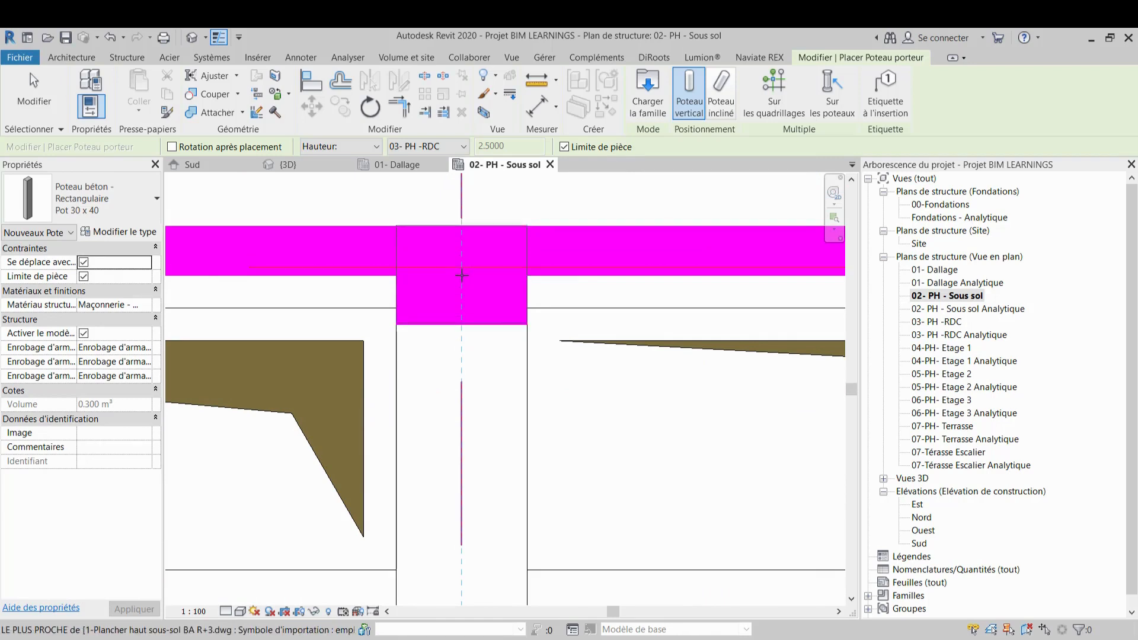
{"action": "scroll", "coordinate": [462, 275], "scroll_direction": "down", "scroll_amount": 5}
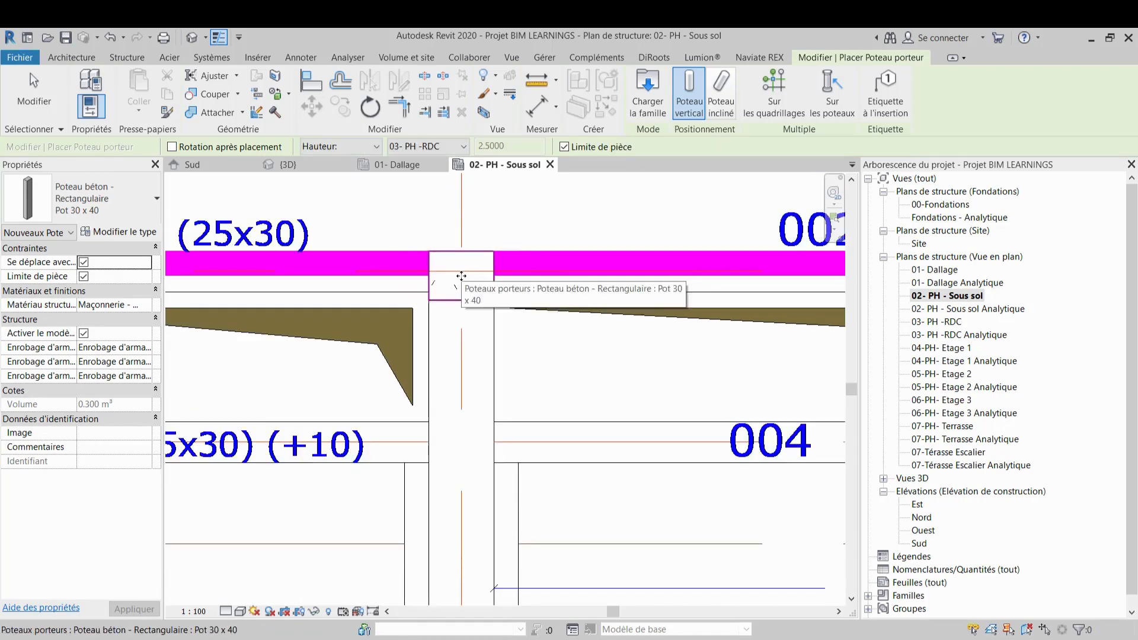
{"action": "scroll", "coordinate": [308, 278], "scroll_direction": "down", "scroll_amount": 3}
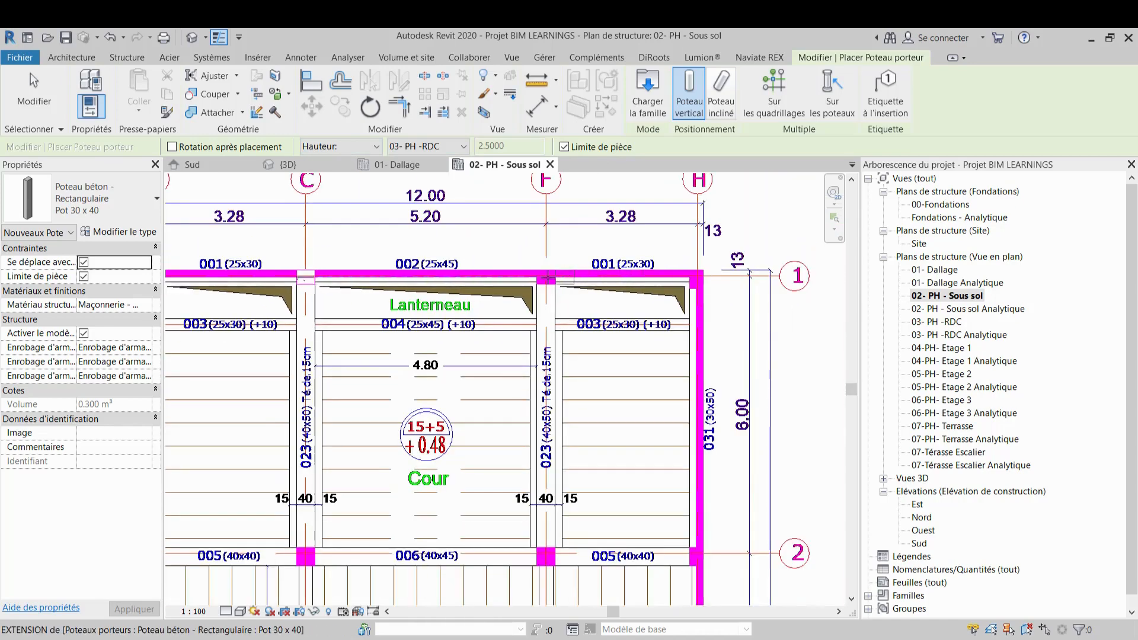
Place another Pot 30 x 40 concrete column at the intersection of grids F and 1
{"action": "scroll", "coordinate": [546, 278], "scroll_direction": "up", "scroll_amount": 5}
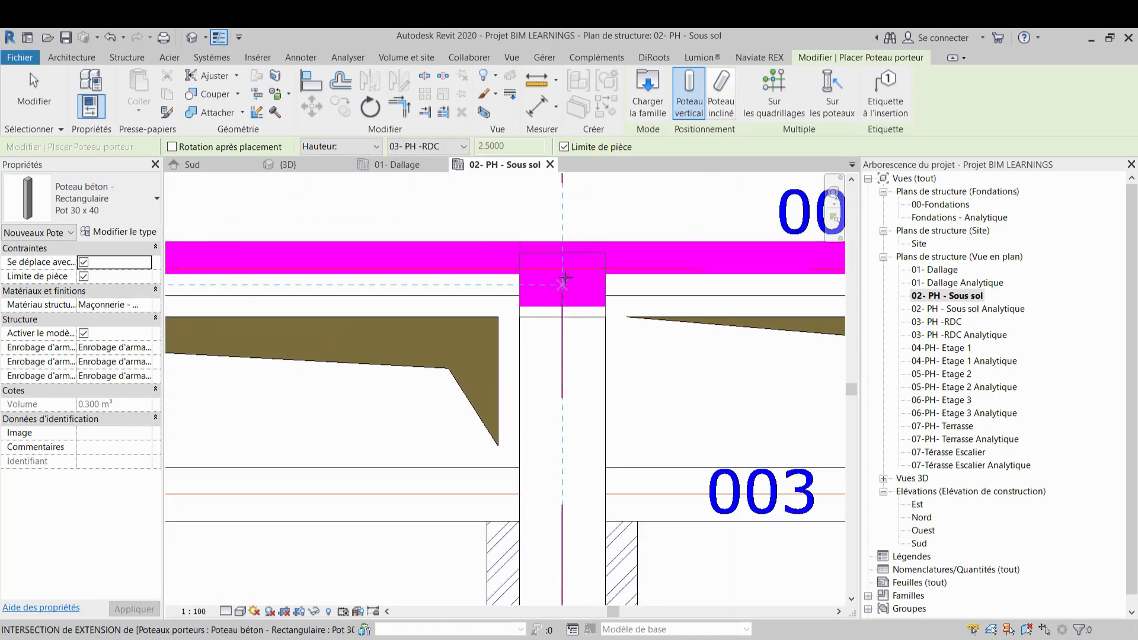
{"action": "scroll", "coordinate": [564, 276], "scroll_direction": "up", "scroll_amount": 2}
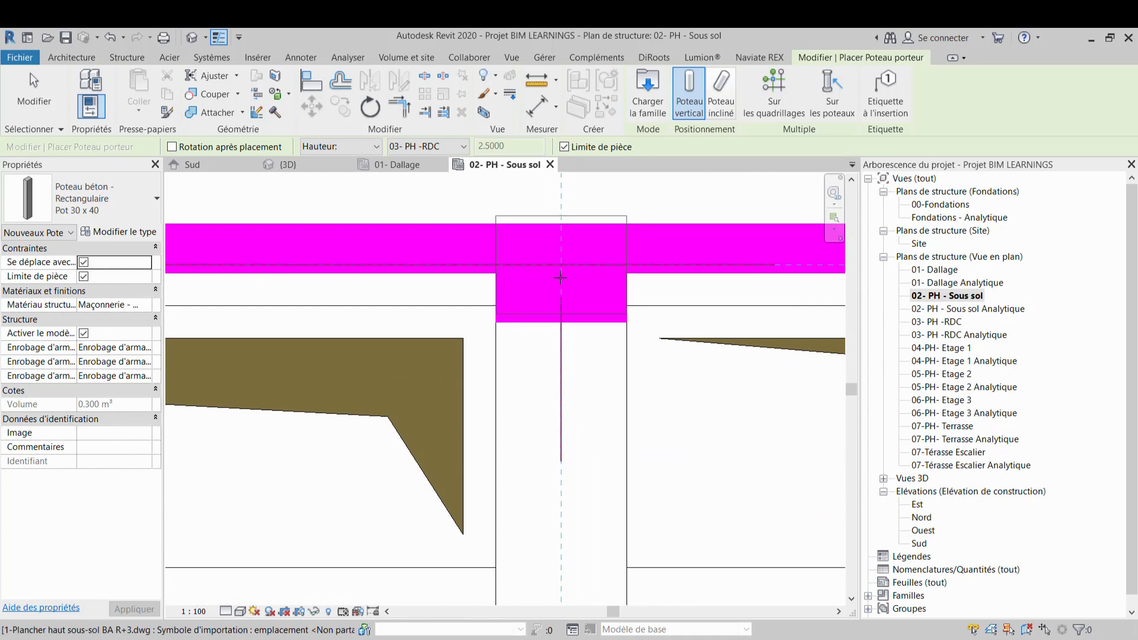
{"action": "scroll", "coordinate": [499, 336], "scroll_direction": "down", "scroll_amount": 4}
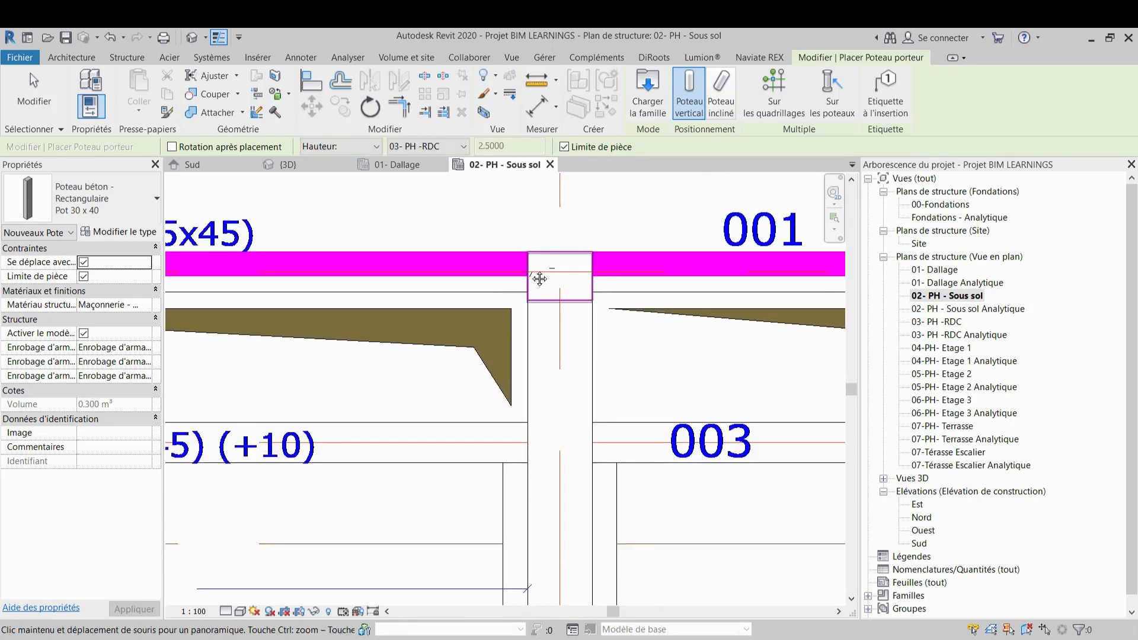
{"action": "middle_click_drag", "start_coordinate": [499, 337], "coordinate": [461, 329]}
{"action": "scroll", "coordinate": [461, 328], "scroll_direction": "down", "scroll_amount": 1}
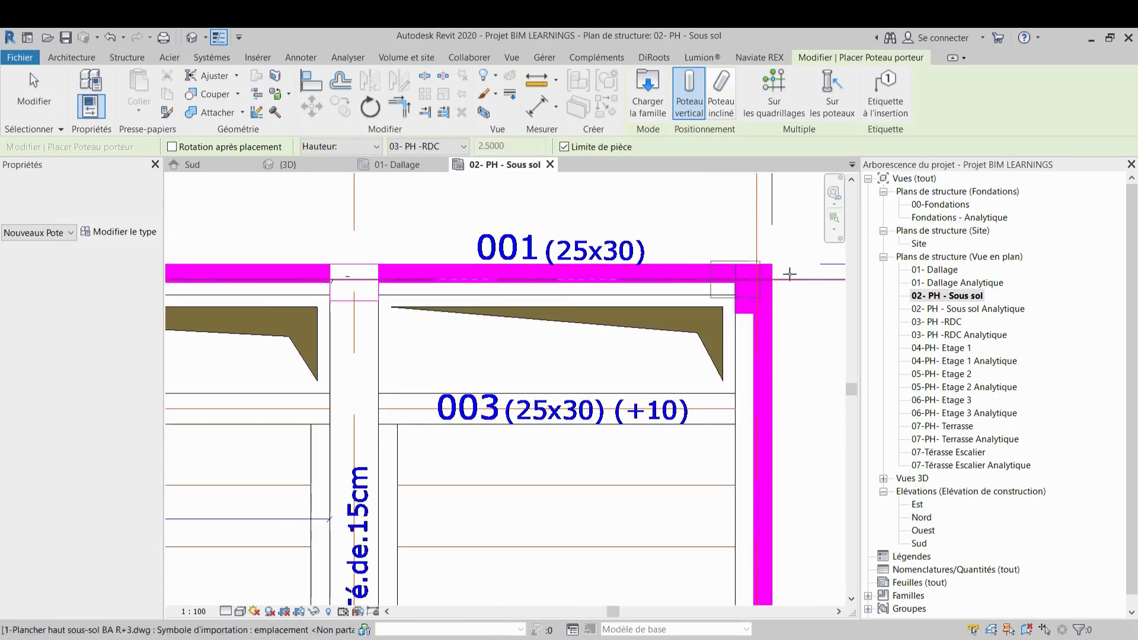
Place a Pot 30 x 40 concrete column at the intersection of grids H and 1
{"action": "middle_click_drag", "start_coordinate": [734, 276], "coordinate": [591, 283]}
{"action": "scroll", "coordinate": [592, 283], "scroll_direction": "up", "scroll_amount": 2}
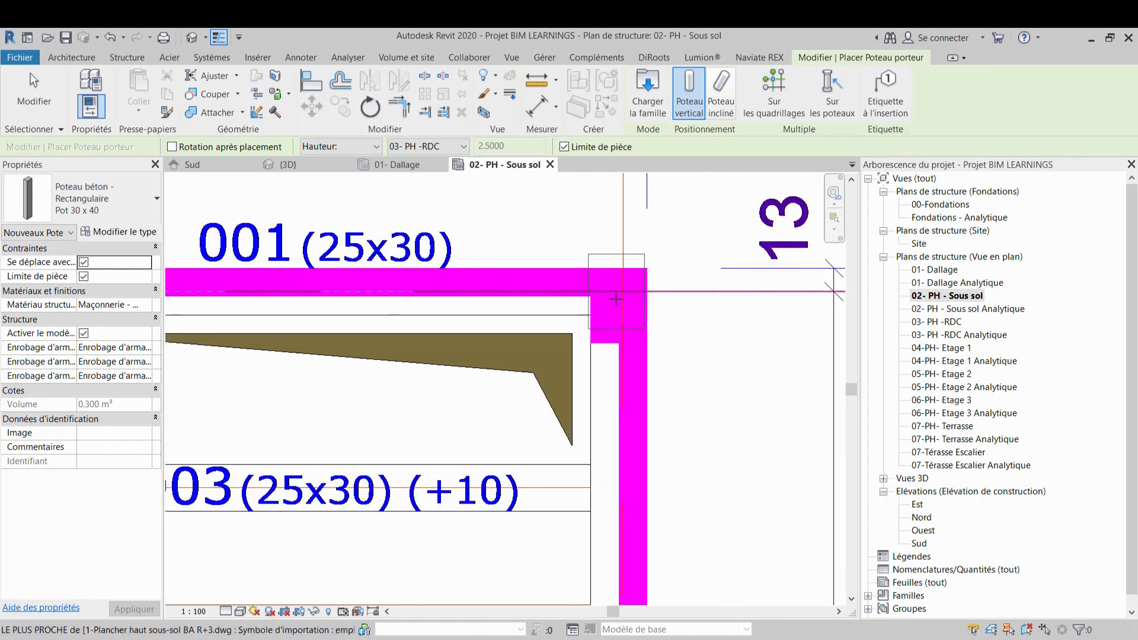
{"action": "scroll", "coordinate": [616, 302], "scroll_direction": "up", "scroll_amount": 2}
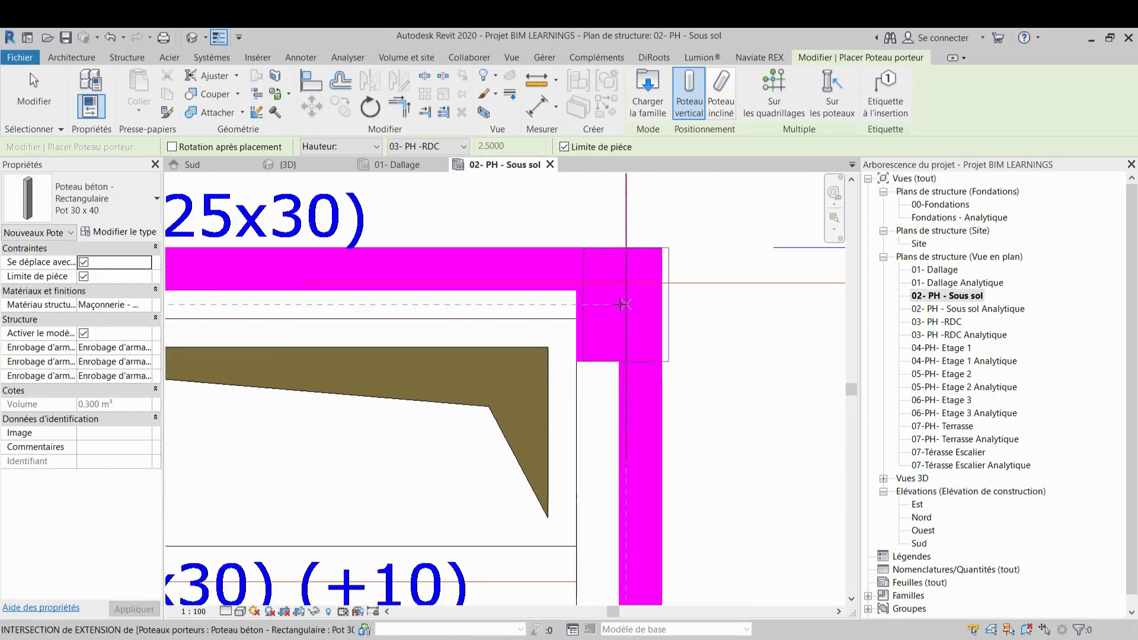
{"action": "scroll", "coordinate": [620, 304], "scroll_direction": "up", "scroll_amount": 1}
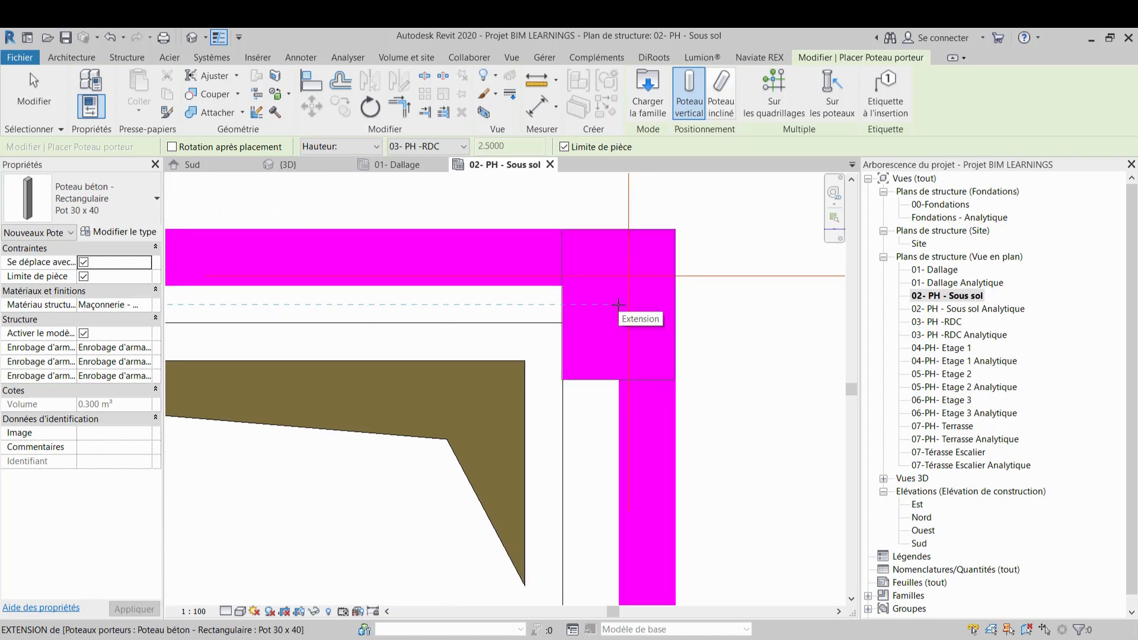
{"action": "scroll", "coordinate": [620, 304], "scroll_direction": "down", "scroll_amount": 3}
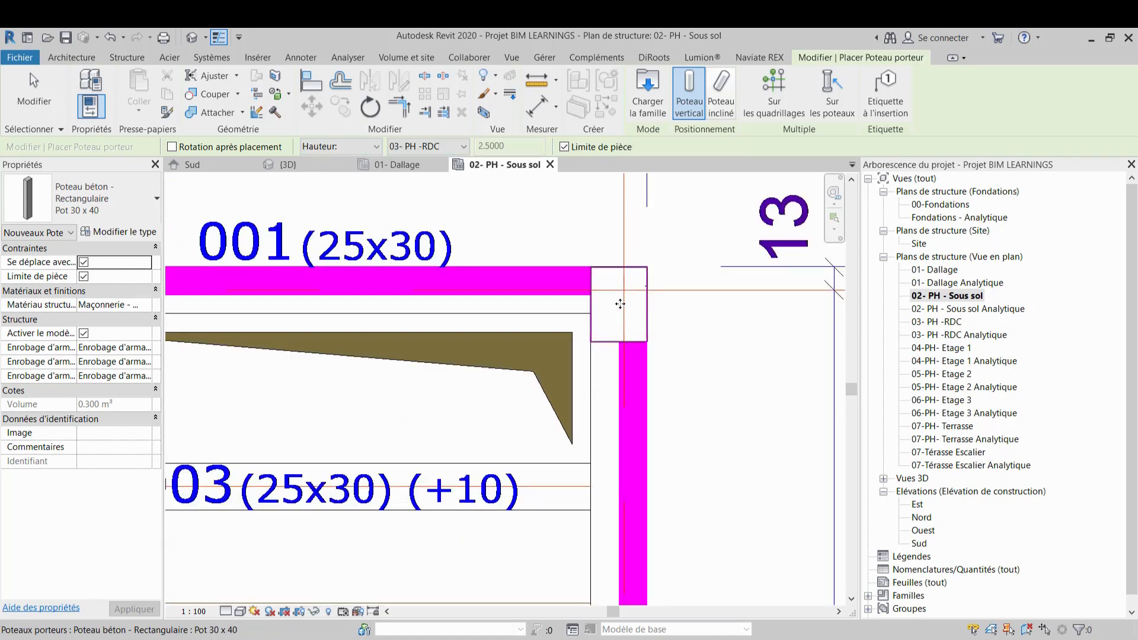
Place another Pot 30 x 40 concrete column at the intersection of grids A and 2
{"action": "scroll", "coordinate": [620, 304], "scroll_direction": "down", "scroll_amount": 4}
{"action": "middle_click_drag", "start_coordinate": [594, 326], "coordinate": [699, 257]}
{"action": "scroll", "coordinate": [676, 259], "scroll_direction": "down", "scroll_amount": 3}
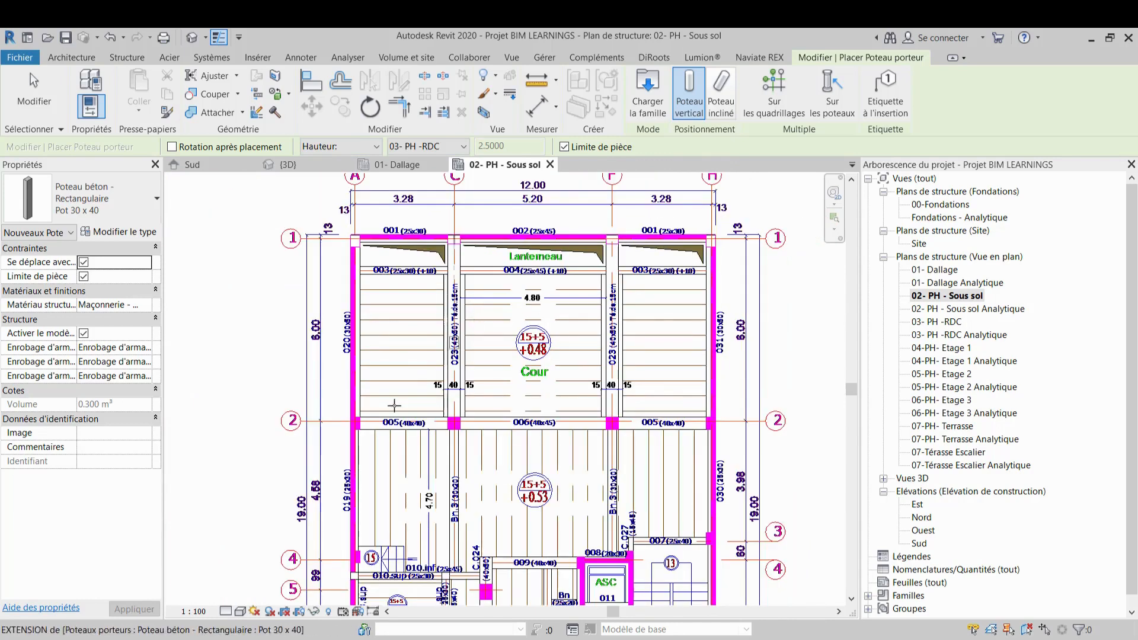
{"action": "scroll", "coordinate": [362, 428], "scroll_direction": "up", "scroll_amount": 2}
{"action": "scroll", "coordinate": [362, 428], "scroll_direction": "up", "scroll_amount": 4}
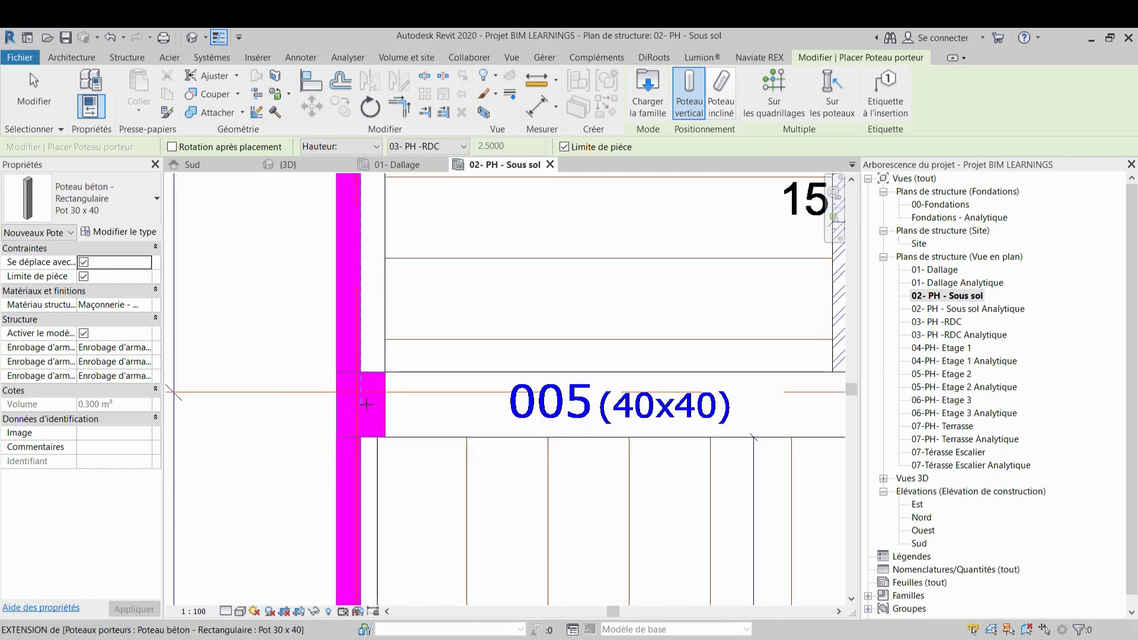
{"action": "scroll", "coordinate": [368, 403], "scroll_direction": "down", "scroll_amount": 3}
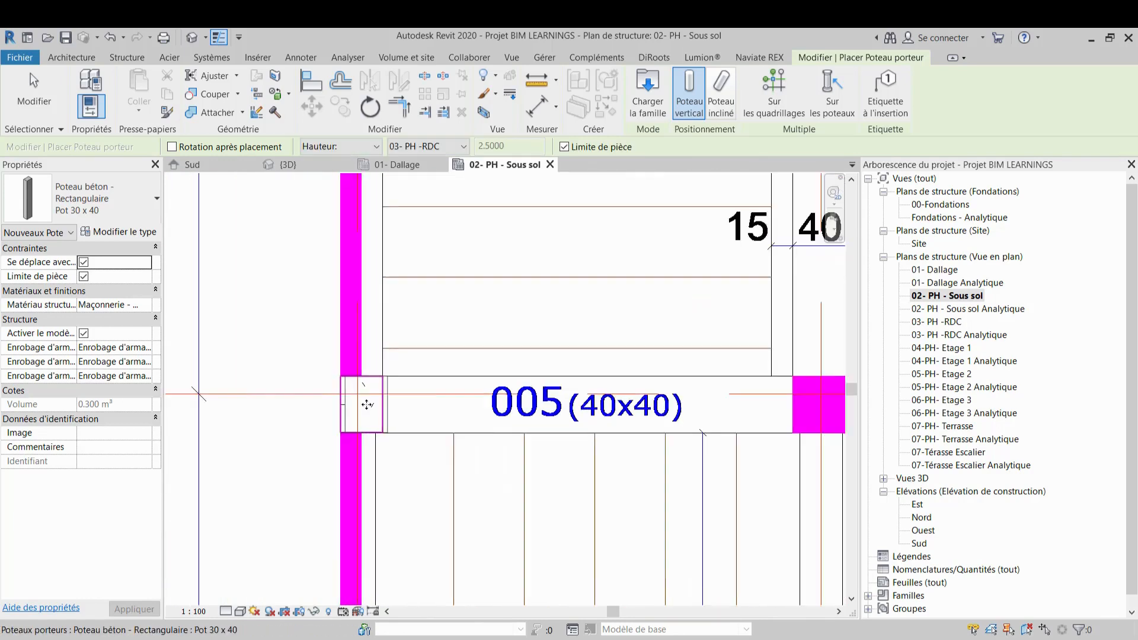
Restart the structural column tool with the Poteau béton - Carré Pot 40x40 type and place it at grids C and 2
{"action": "middle_click_drag", "start_coordinate": [648, 346], "coordinate": [507, 327]}
{"action": "scroll", "coordinate": [485, 323], "scroll_direction": "up", "scroll_amount": 2}
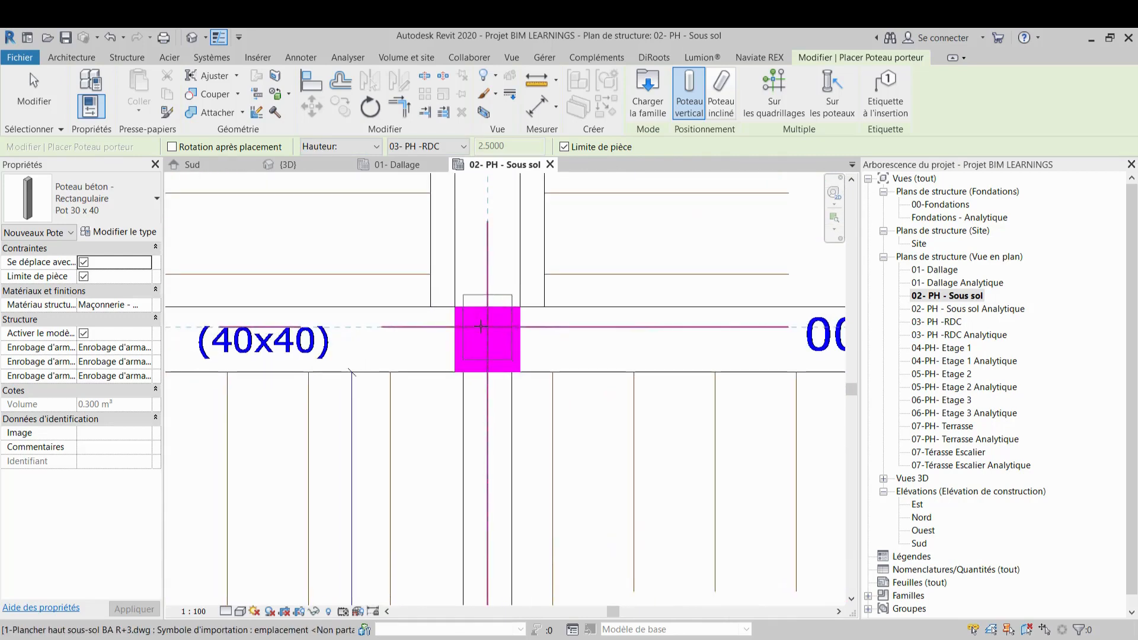
{"action": "key", "text": "Escape"}
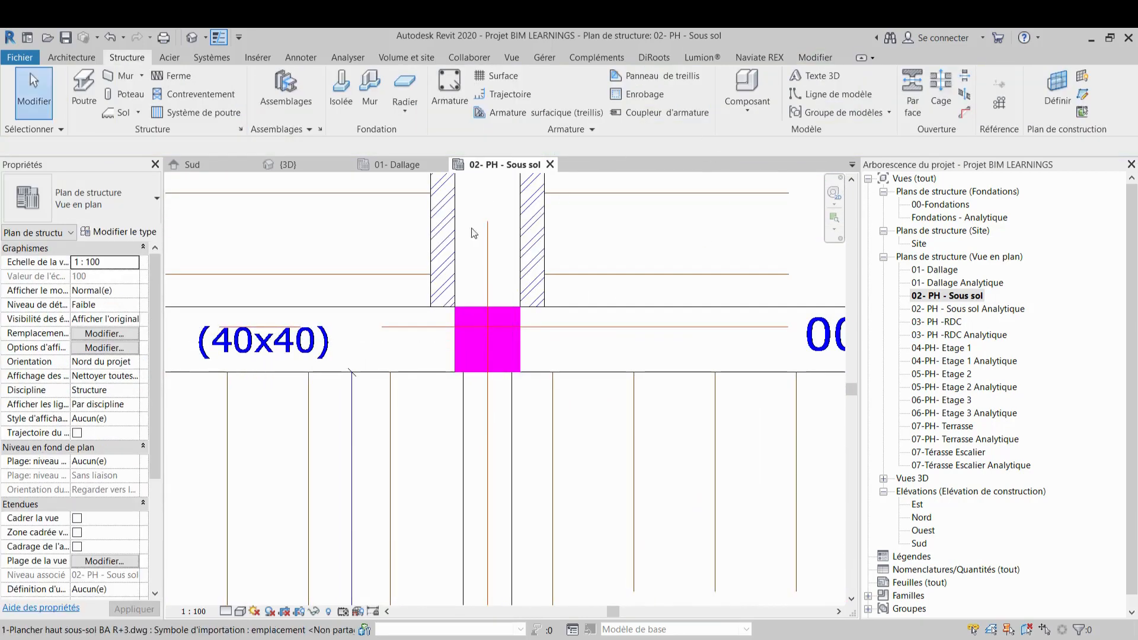
{"action": "scroll", "coordinate": [366, 277], "scroll_direction": "down", "scroll_amount": 3}
{"action": "scroll", "coordinate": [501, 322], "scroll_direction": "down", "scroll_amount": 4}
{"action": "middle_click_drag", "start_coordinate": [511, 321], "coordinate": [433, 283]}
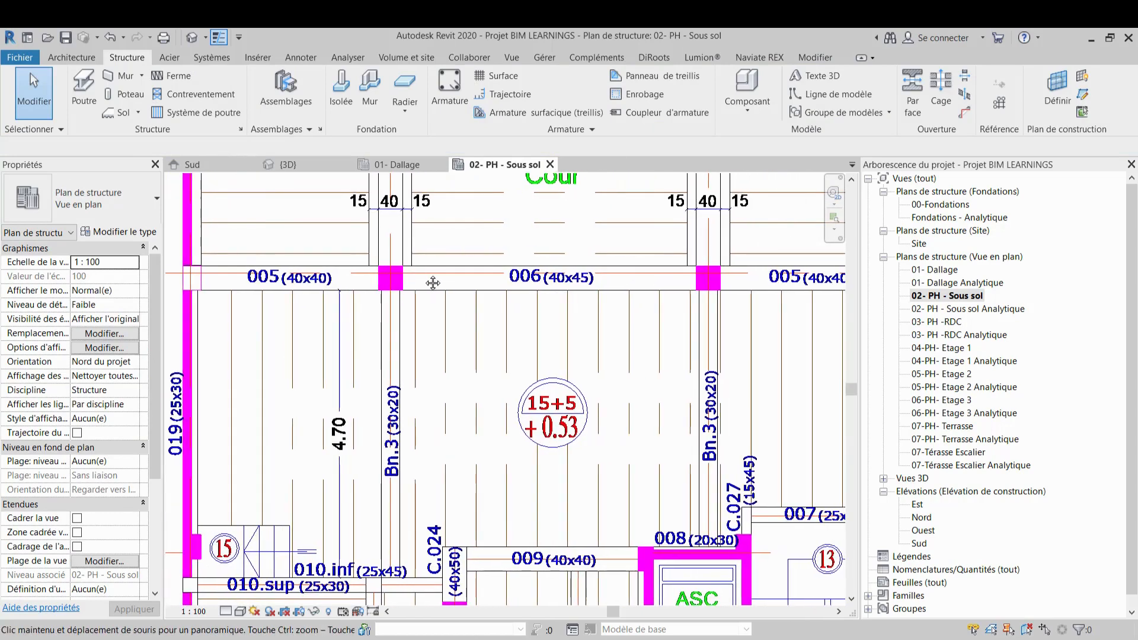
{"action": "left_click", "coordinate": [129, 96]}
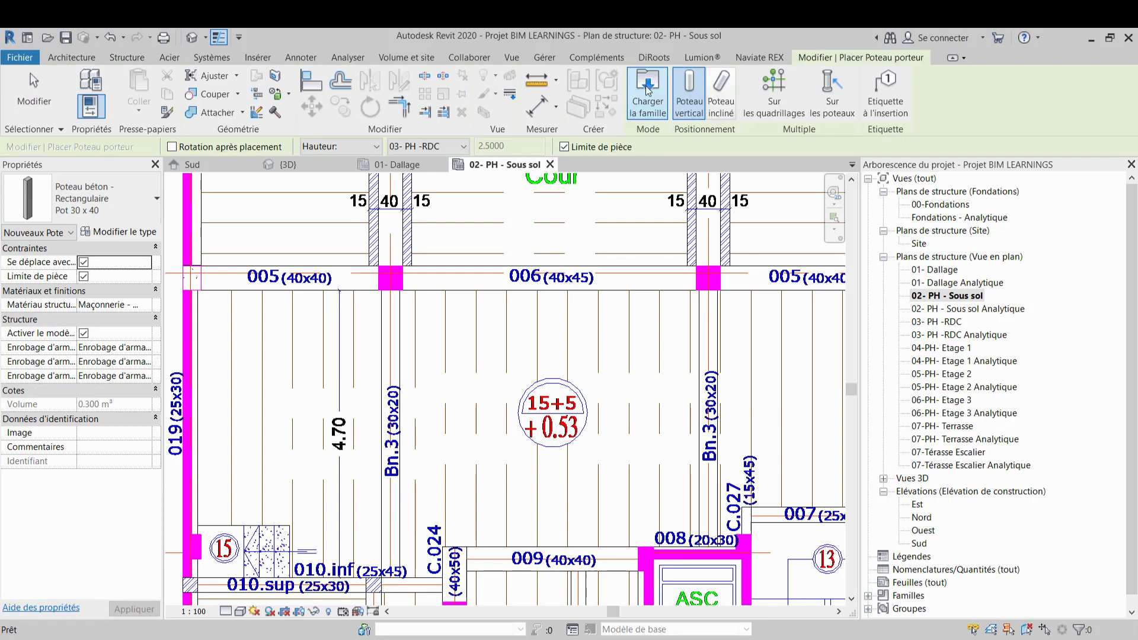
{"action": "left_click", "coordinate": [149, 199]}
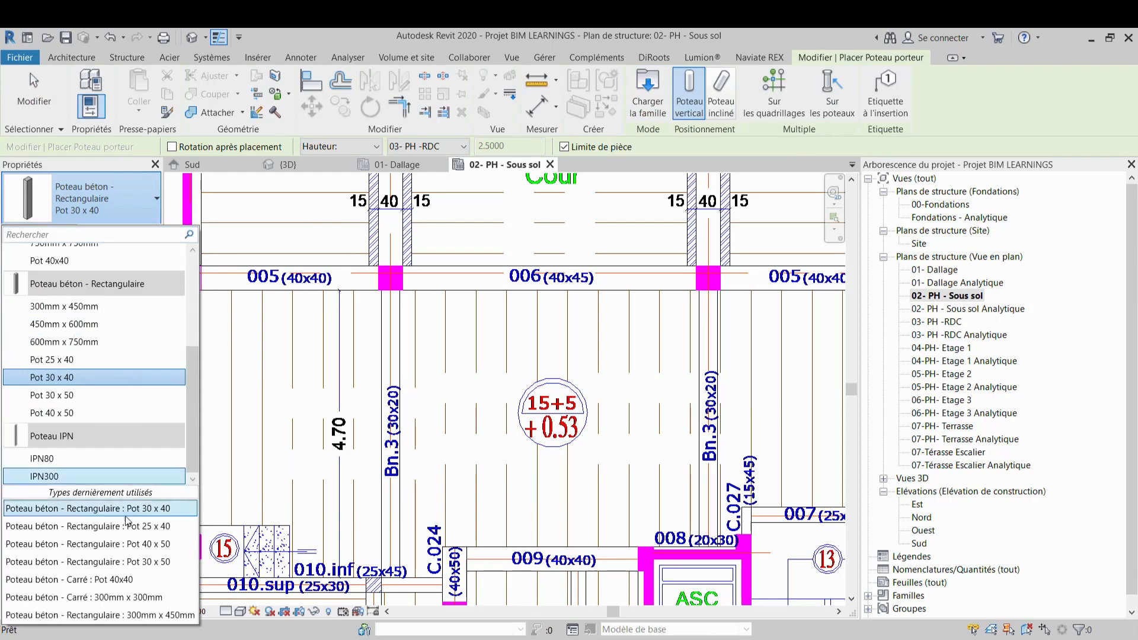
{"action": "left_click", "coordinate": [122, 580]}
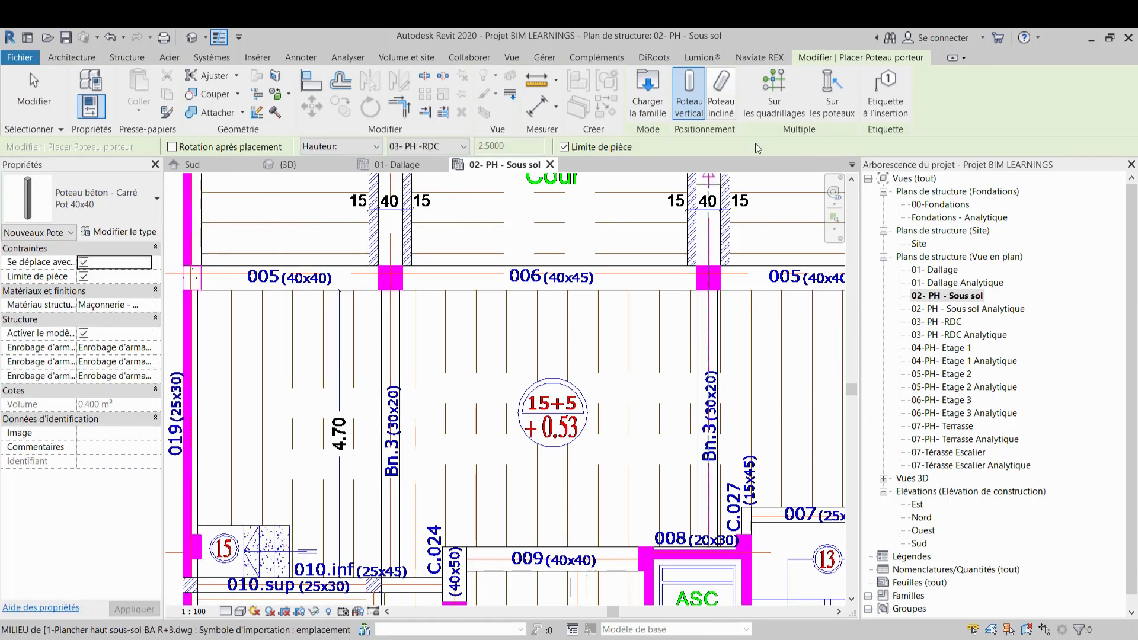
{"action": "scroll", "coordinate": [413, 276], "scroll_direction": "up", "scroll_amount": 5}
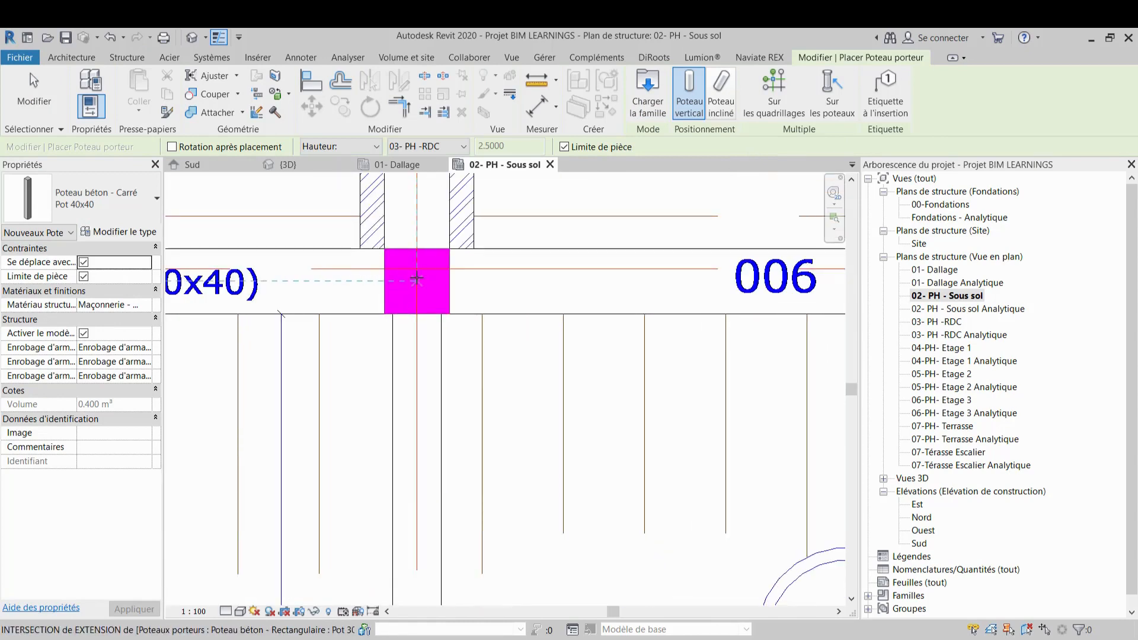
{"action": "left_click", "coordinate": [417, 278]}
Place another Pot 40x40 square concrete column at the intersection of grids F and 2
{"action": "scroll", "coordinate": [417, 279], "scroll_direction": "down", "scroll_amount": 5}
{"action": "middle_click_drag", "start_coordinate": [427, 288], "coordinate": [338, 269]}
{"action": "scroll", "coordinate": [337, 266], "scroll_direction": "up", "scroll_amount": 1}
{"action": "middle_click_drag", "start_coordinate": [733, 262], "coordinate": [441, 264]}
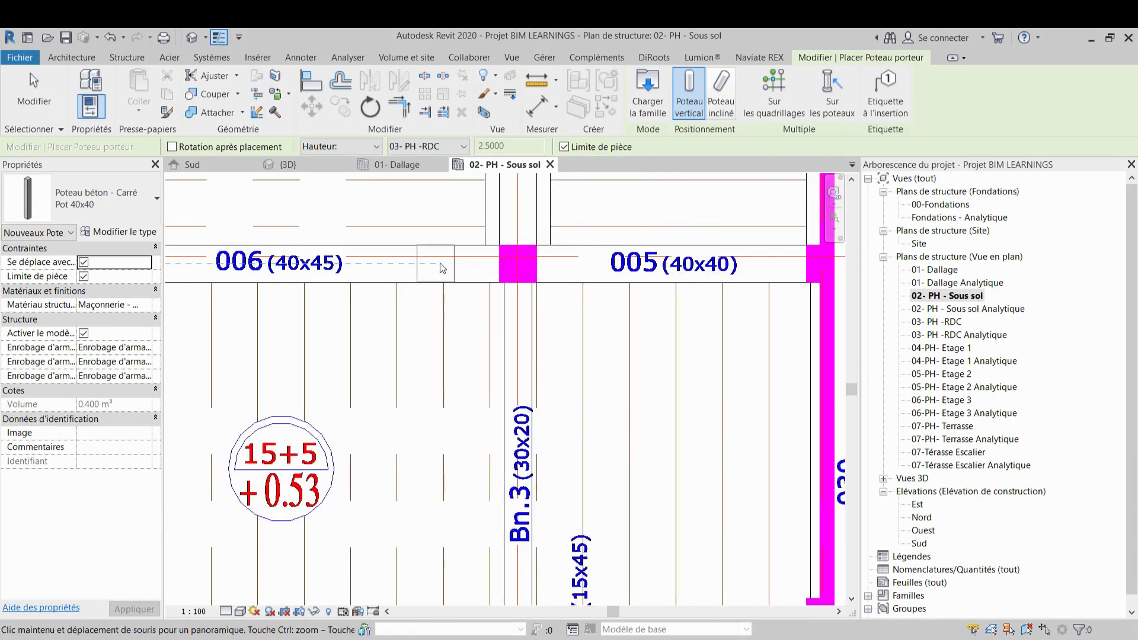
{"action": "left_click", "coordinate": [518, 263]}
Switch the column type back to Pot 30 x 40 and place columns at grids H-2 and H-3
{"action": "scroll", "coordinate": [518, 263], "scroll_direction": "down", "scroll_amount": 2}
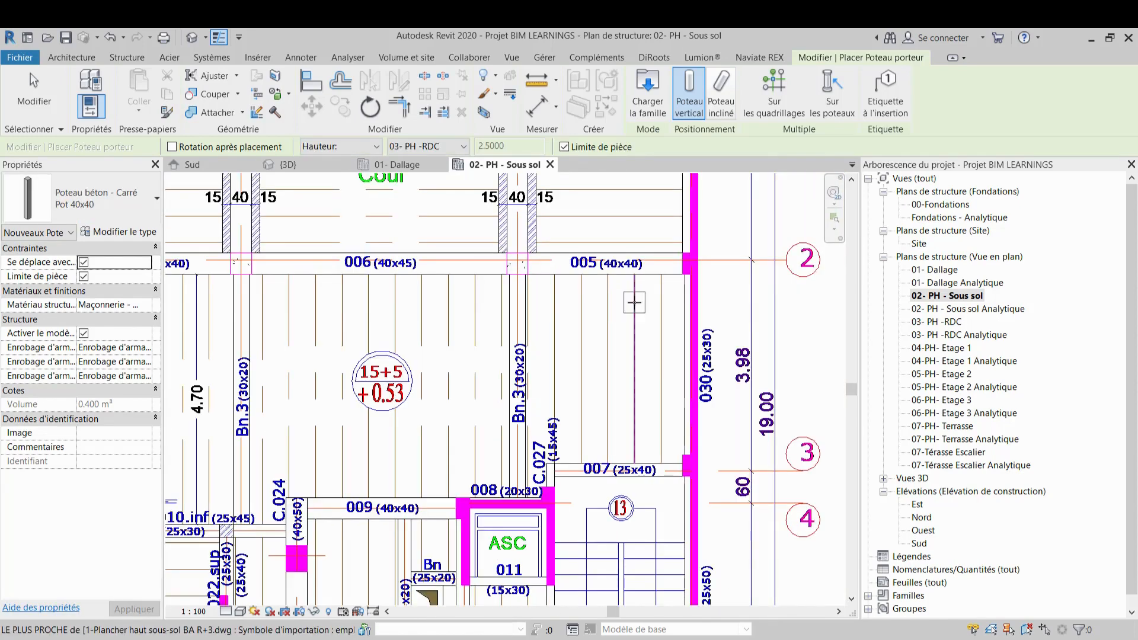
{"action": "middle_click_drag", "start_coordinate": [634, 303], "coordinate": [562, 303]}
{"action": "left_click", "coordinate": [153, 194]}
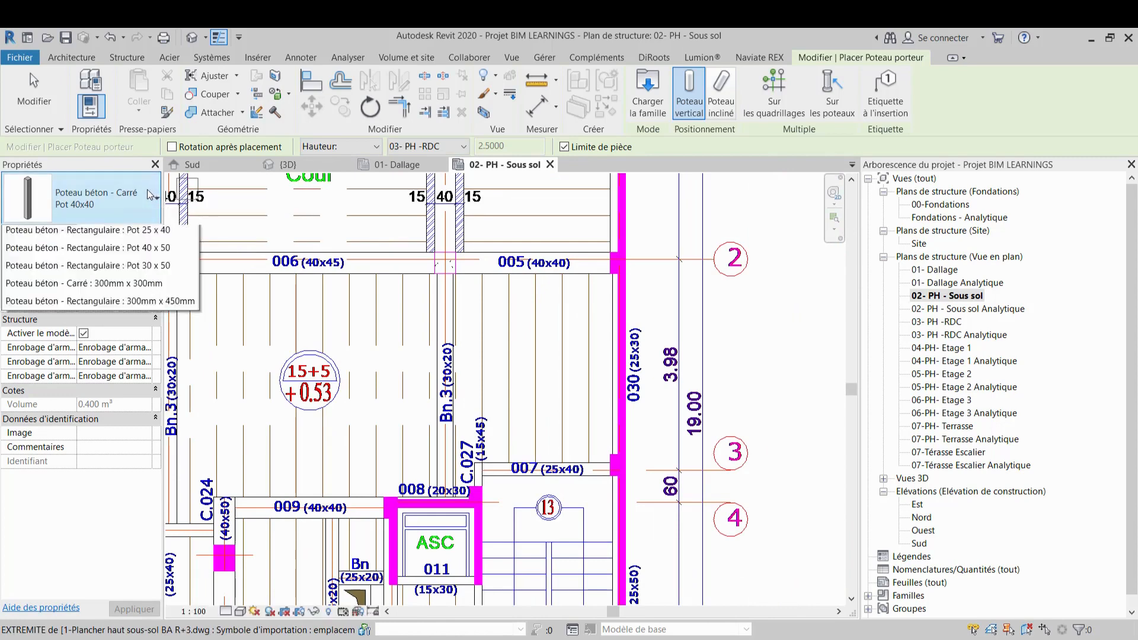
{"action": "left_click", "coordinate": [47, 378]}
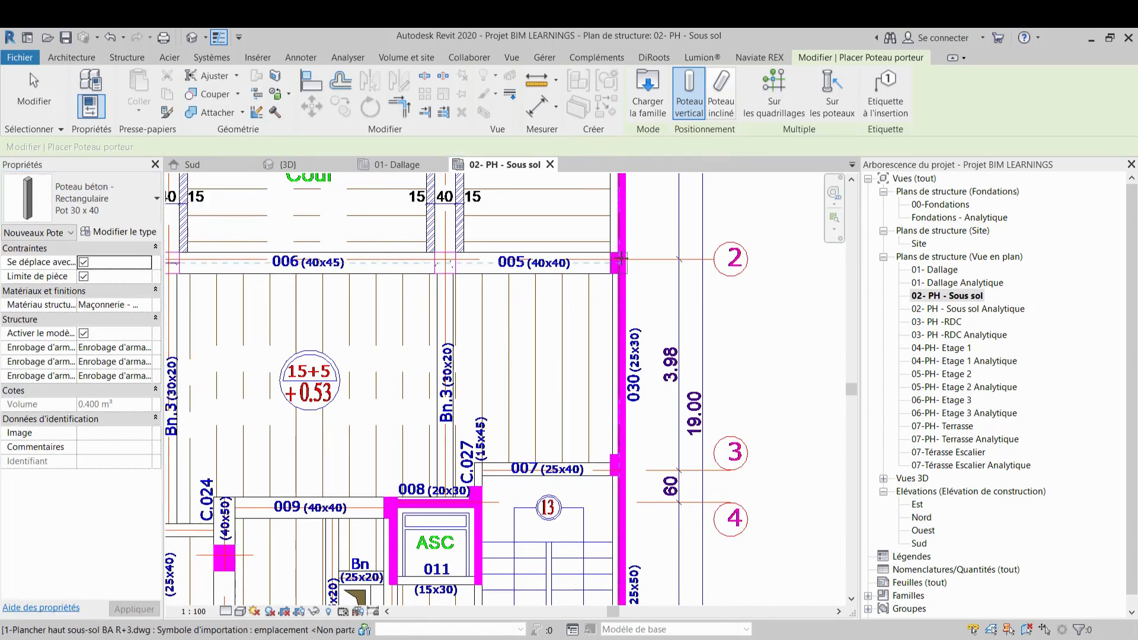
{"action": "scroll", "coordinate": [614, 270], "scroll_direction": "up", "scroll_amount": 5}
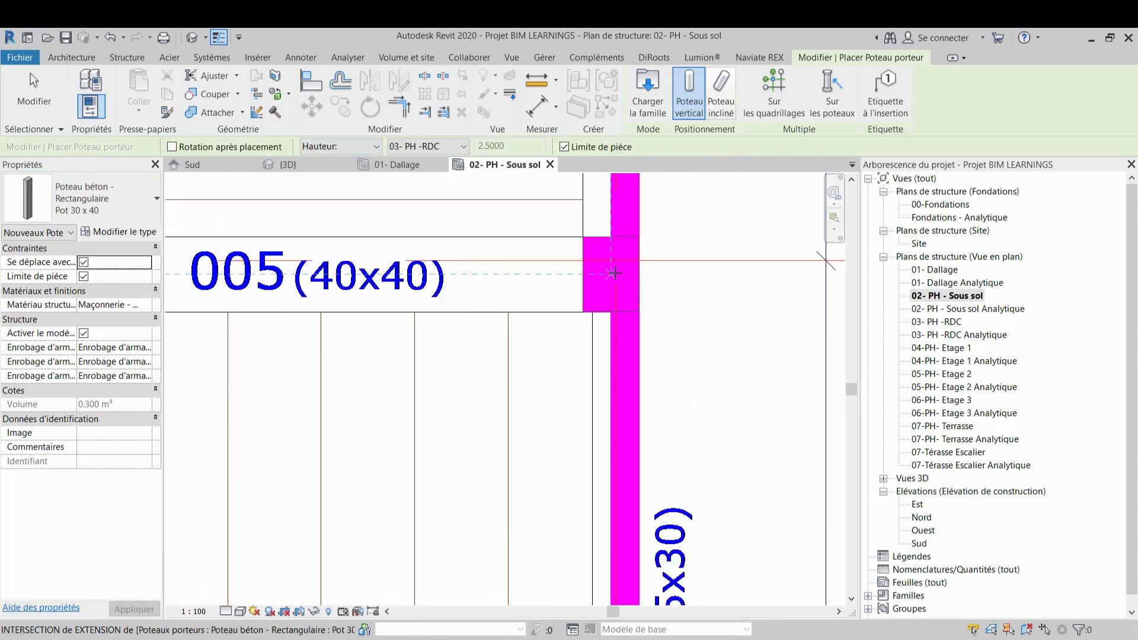
{"action": "scroll", "coordinate": [613, 273], "scroll_direction": "down", "scroll_amount": 5}
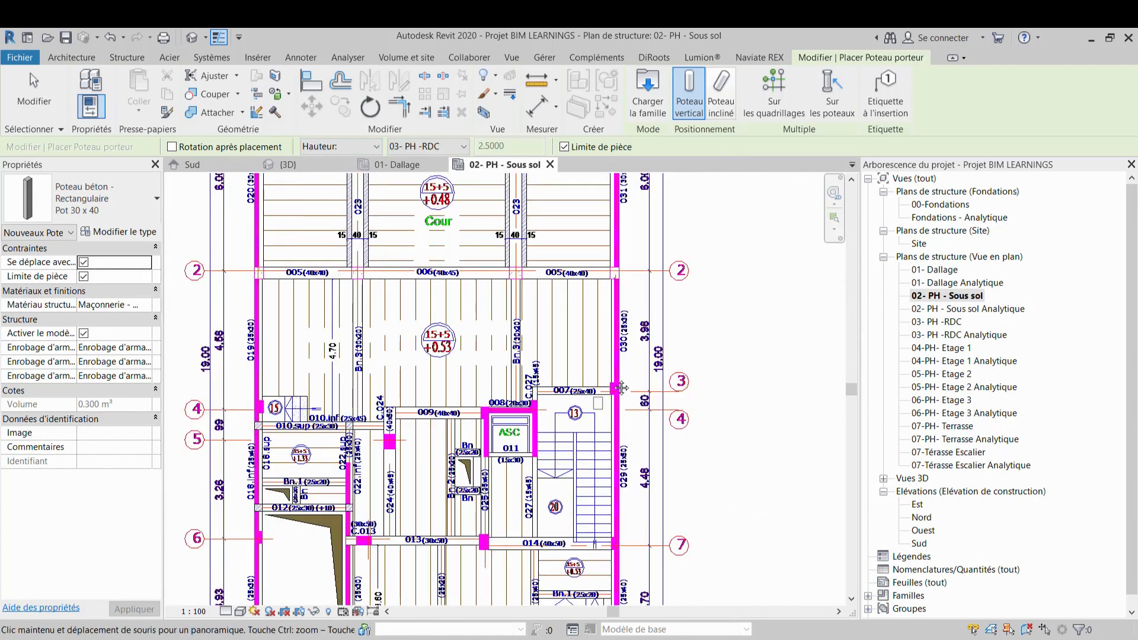
{"action": "scroll", "coordinate": [621, 388], "scroll_direction": "up", "scroll_amount": 5}
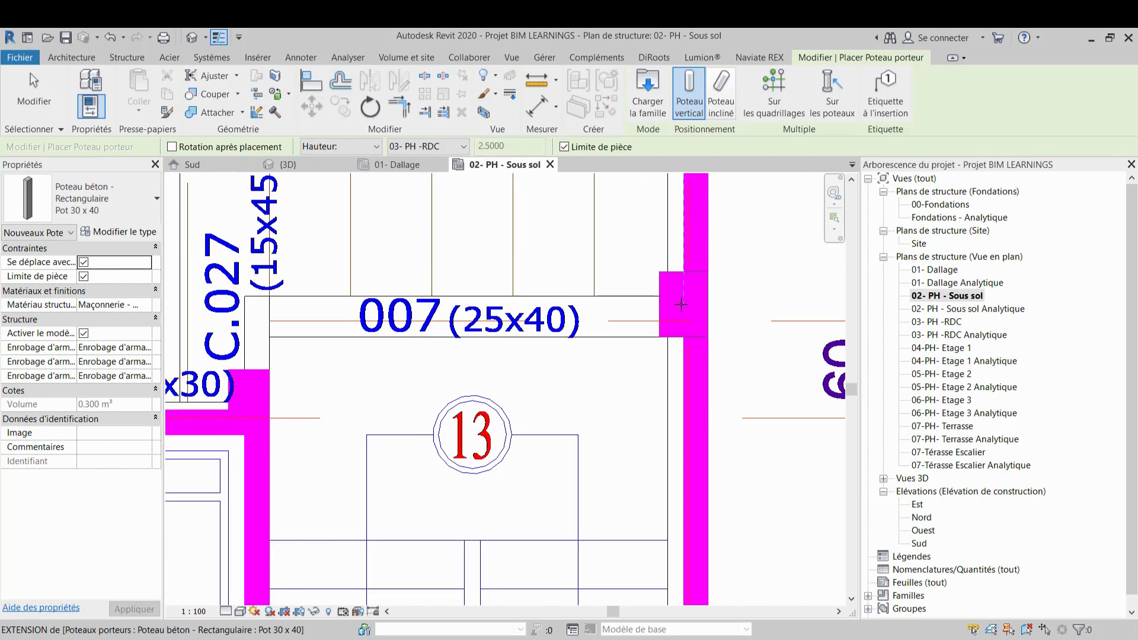
{"action": "scroll", "coordinate": [681, 304], "scroll_direction": "down", "scroll_amount": 4}
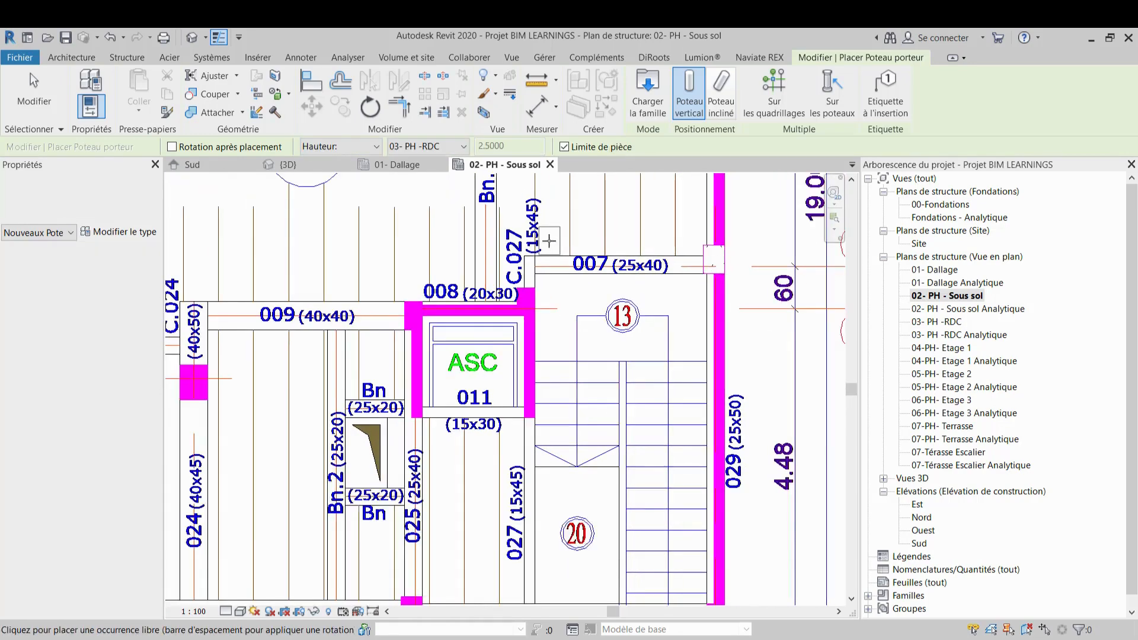
Place a Pot 30 x 40 concrete column at the intersection of grids A and 4
{"action": "scroll", "coordinate": [550, 240], "scroll_direction": "down", "scroll_amount": 1}
{"action": "middle_click_drag", "start_coordinate": [293, 293], "coordinate": [616, 292]}
{"action": "scroll", "coordinate": [353, 272], "scroll_direction": "up", "scroll_amount": 3}
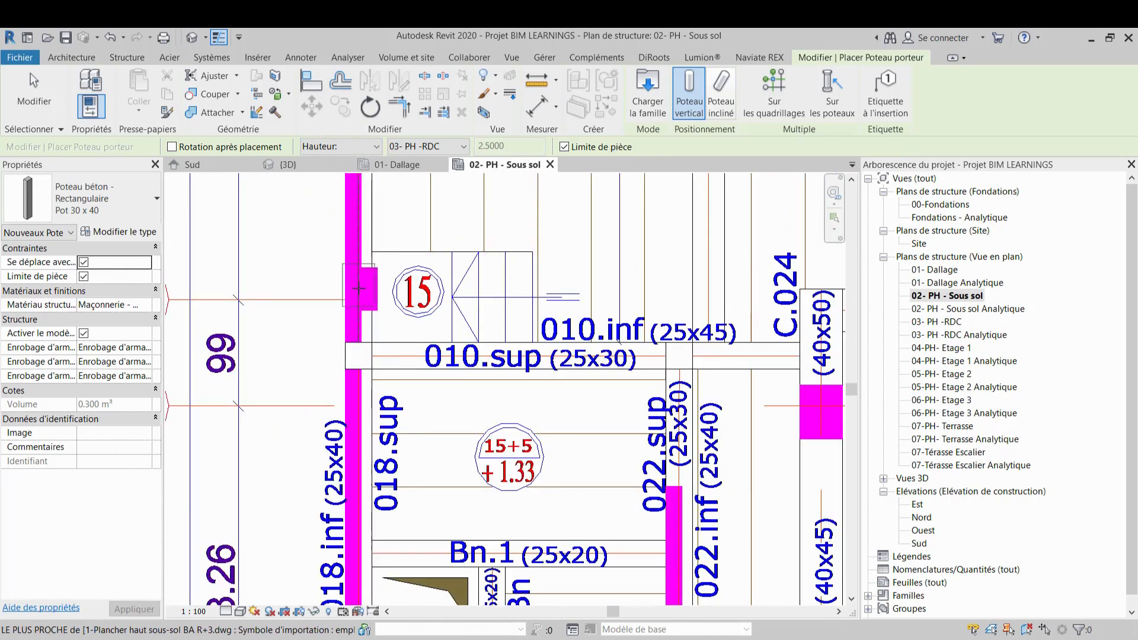
{"action": "scroll", "coordinate": [358, 290], "scroll_direction": "up", "scroll_amount": 2}
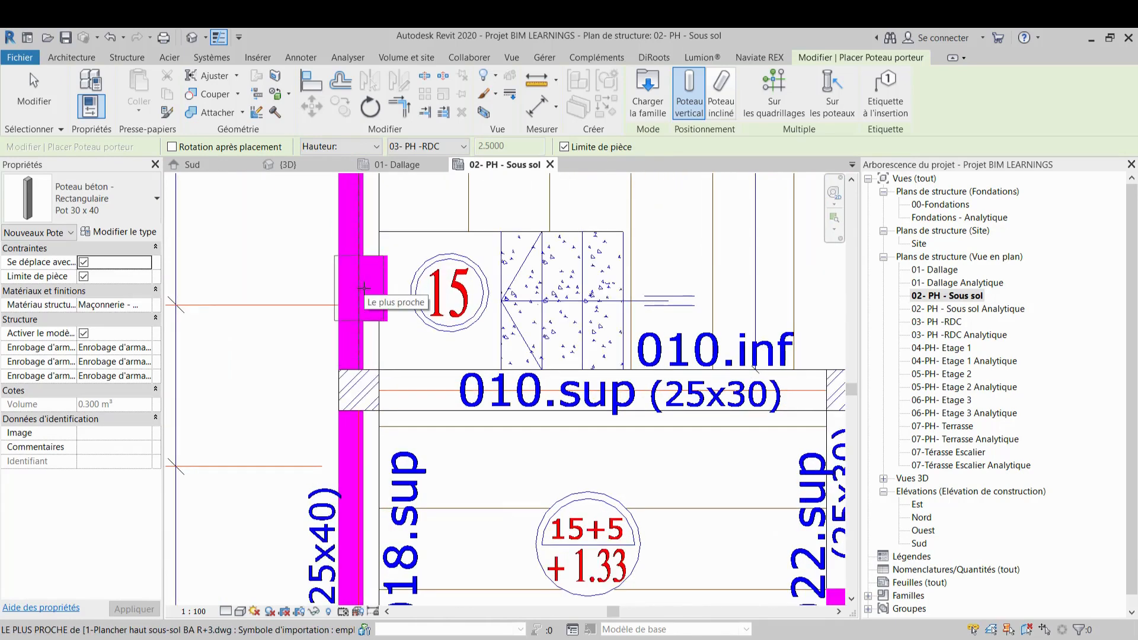
{"action": "left_click", "coordinate": [365, 289]}
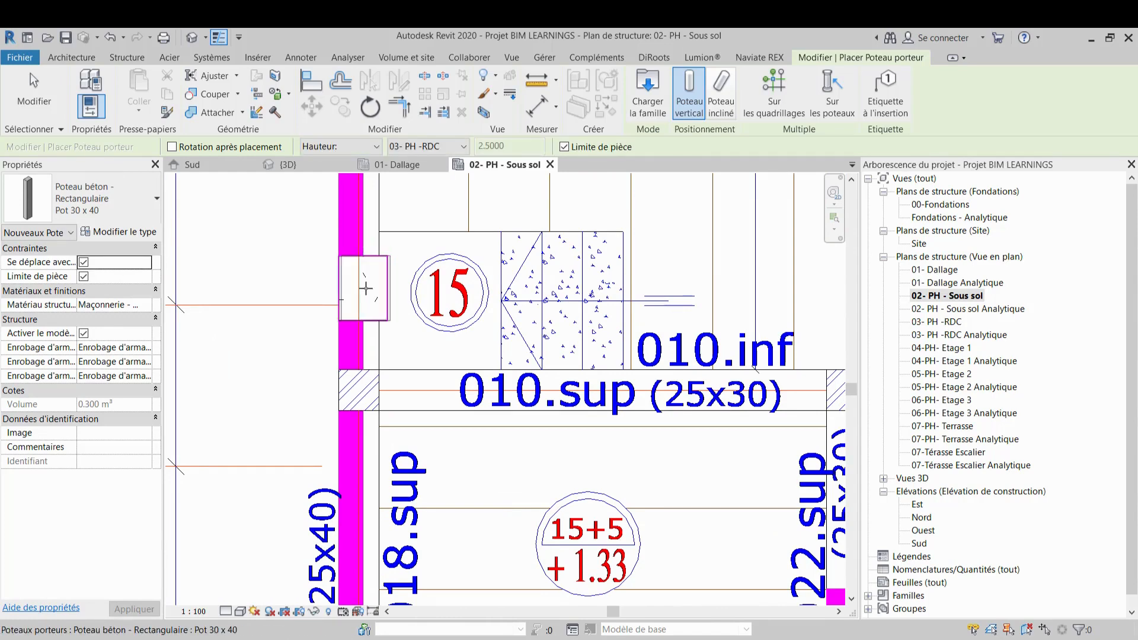
Examine the basement plan around grids 4 to 8 and the column type list for the remaining columns
{"action": "scroll", "coordinate": [368, 289], "scroll_direction": "down", "scroll_amount": 4}
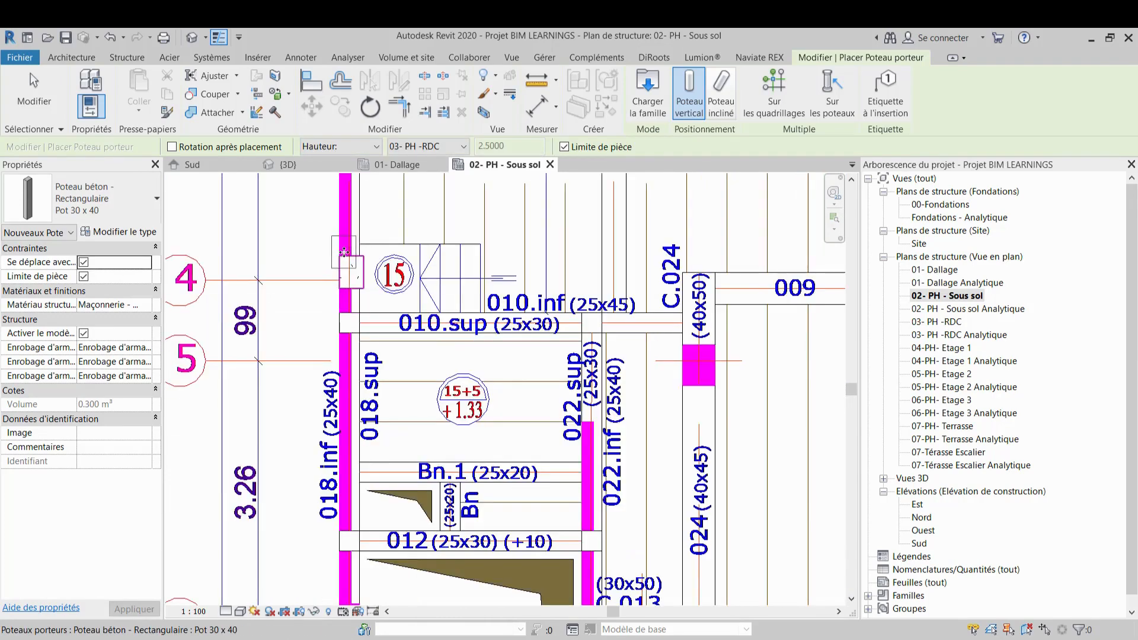
{"action": "scroll", "coordinate": [608, 348], "scroll_direction": "down", "scroll_amount": 2}
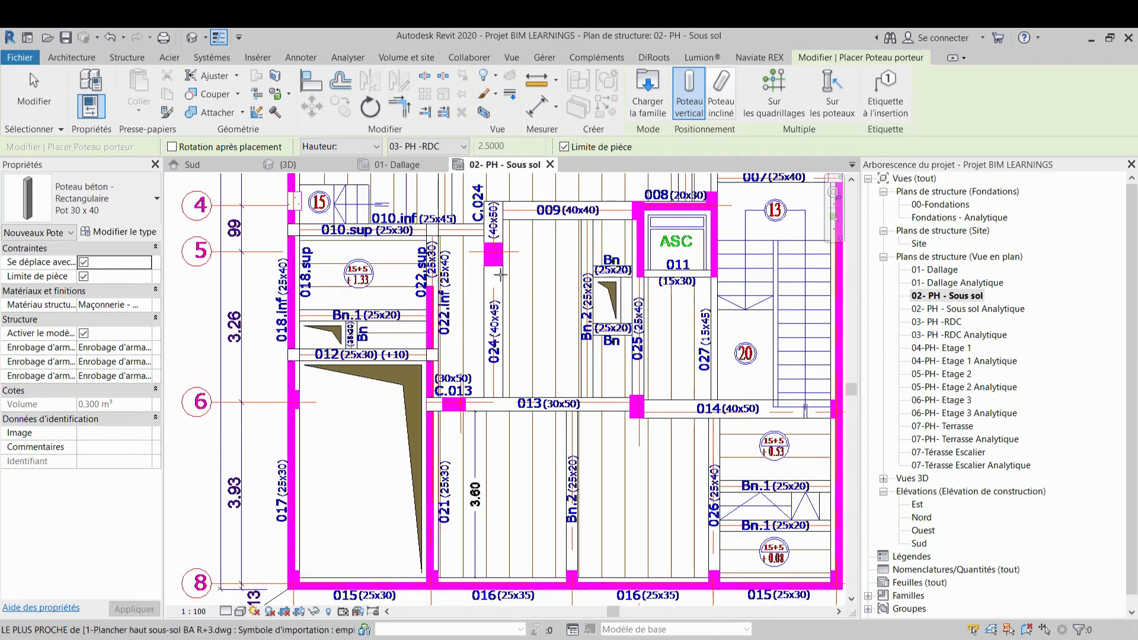
{"action": "scroll", "coordinate": [622, 395], "scroll_direction": "up", "scroll_amount": 3}
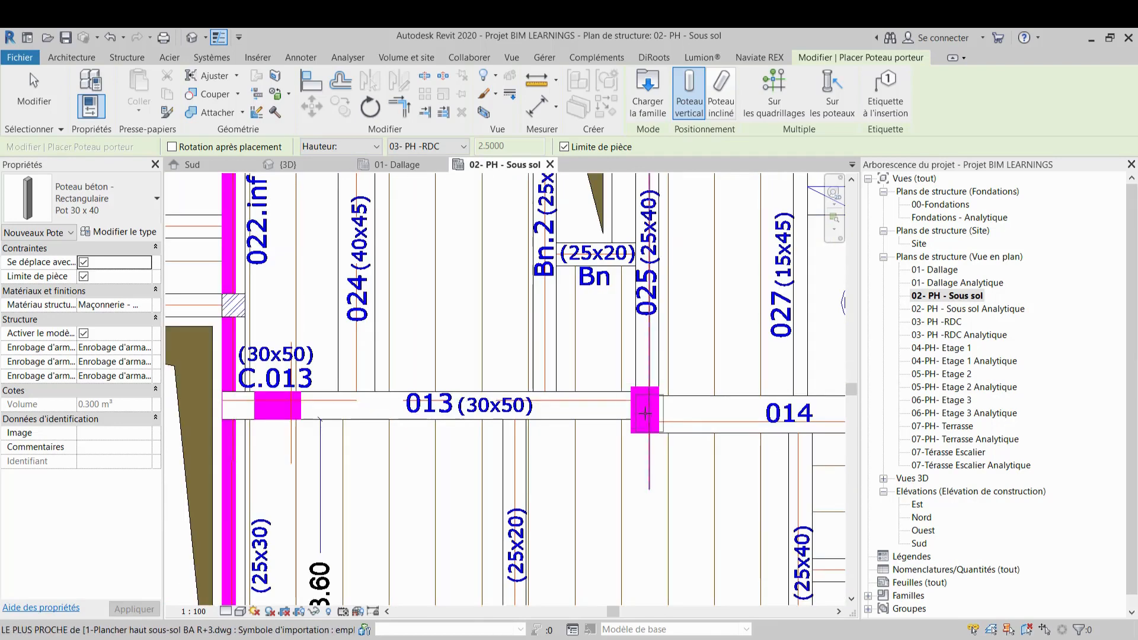
{"action": "scroll", "coordinate": [536, 363], "scroll_direction": "down", "scroll_amount": 1}
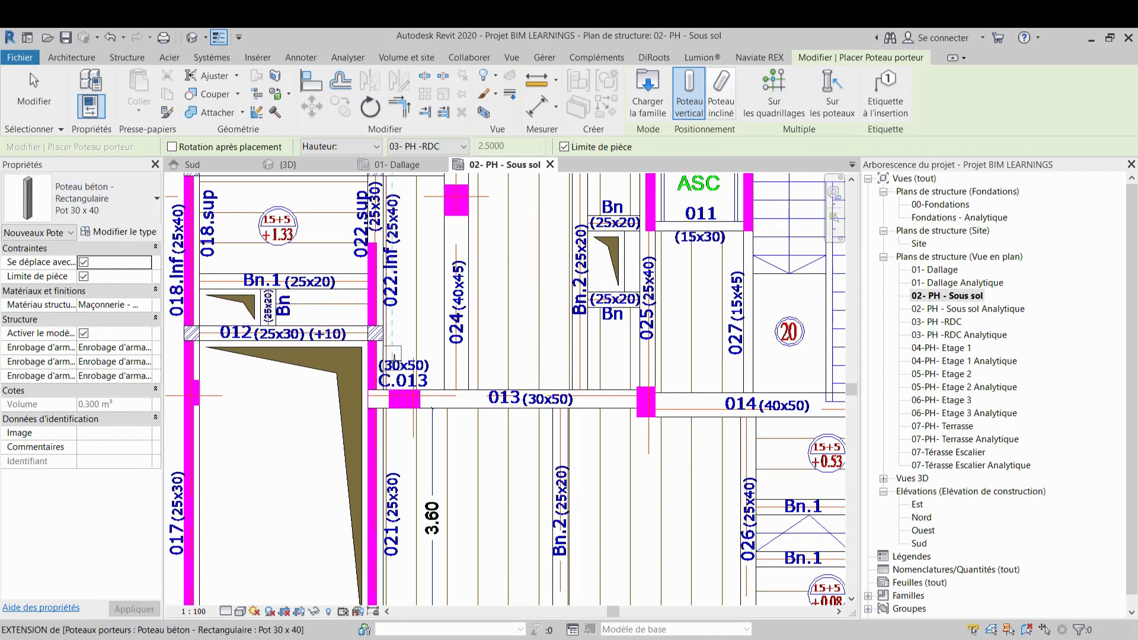
{"action": "left_click", "coordinate": [157, 200]}
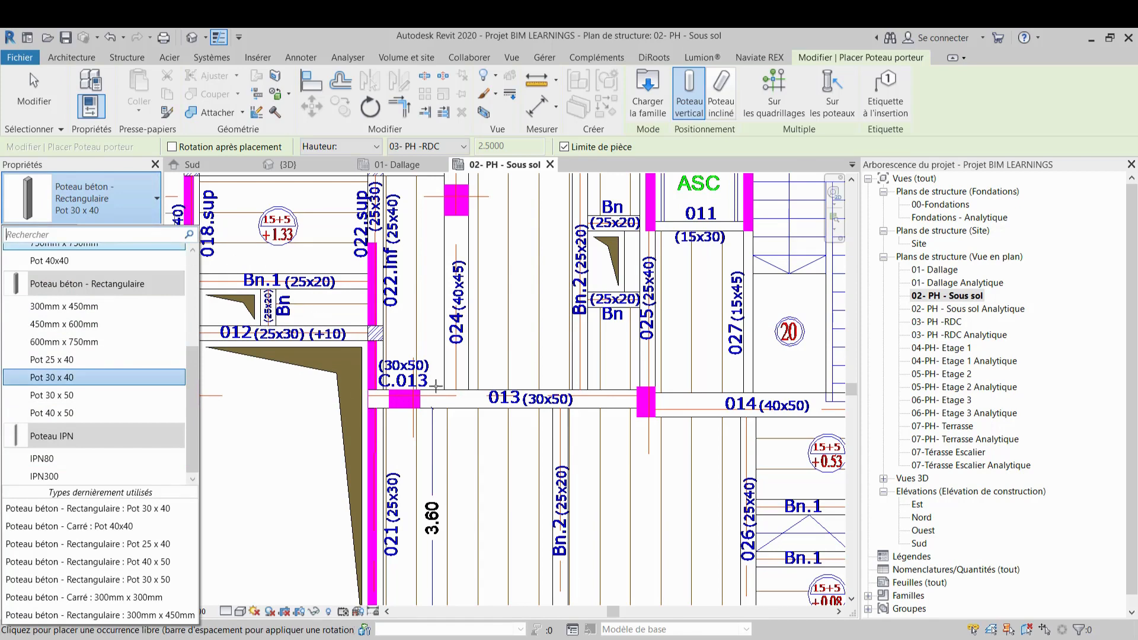
{"action": "scroll", "coordinate": [435, 386], "scroll_direction": "down", "scroll_amount": 3}
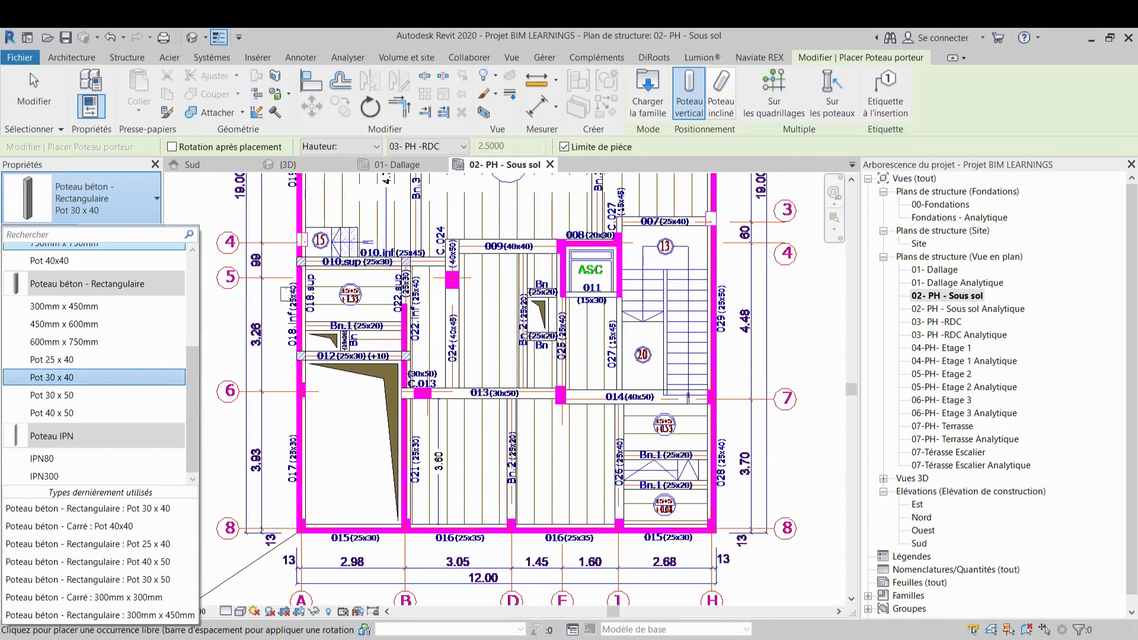
{"action": "left_click", "coordinate": [1060, 591]}
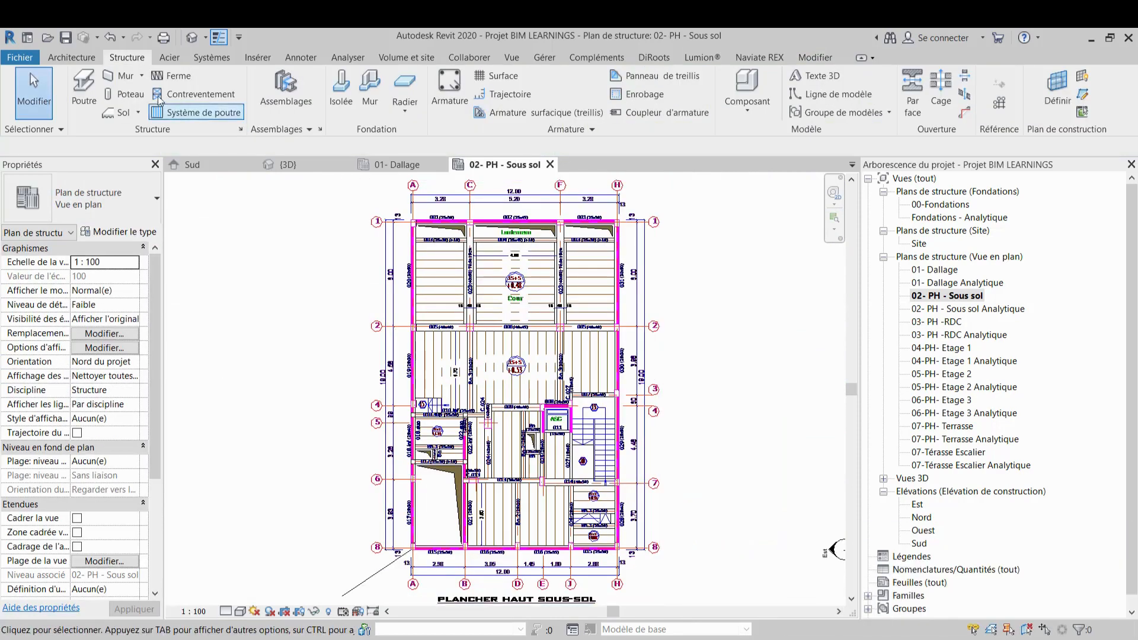
{"action": "key", "text": "c"}
{"action": "key", "text": "l"}
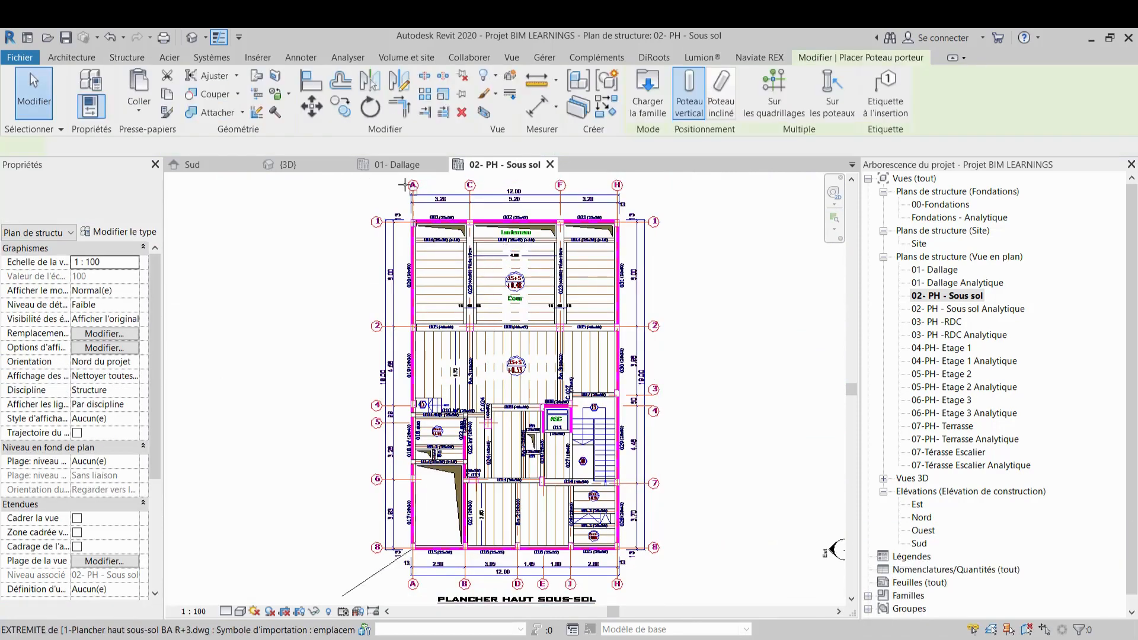
{"action": "scroll", "coordinate": [403, 185], "scroll_direction": "up", "scroll_amount": 2}
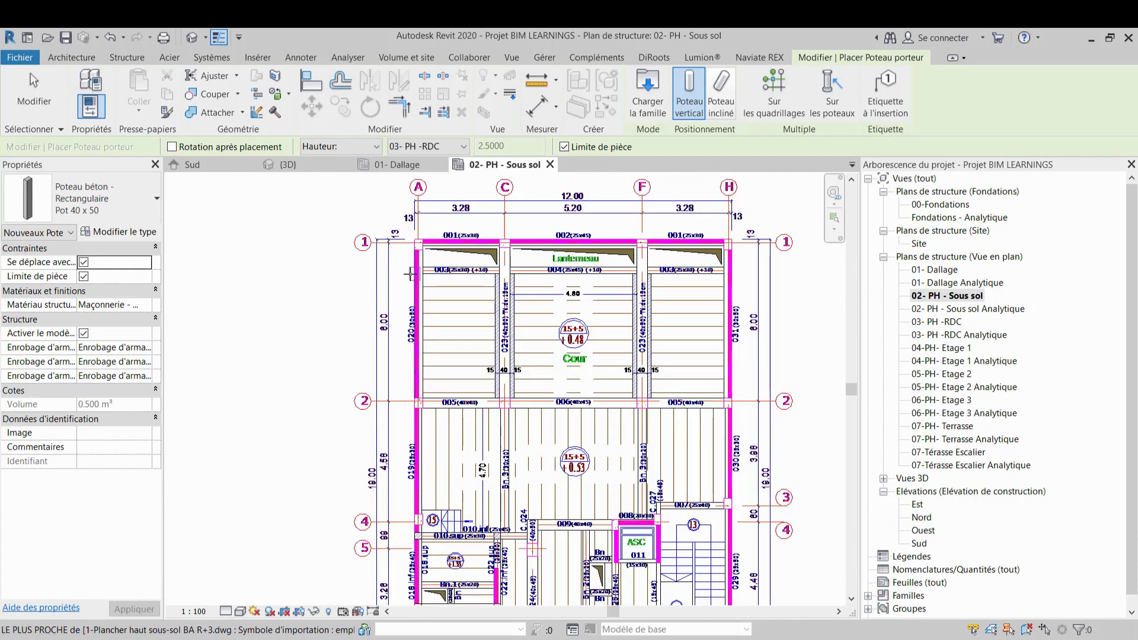
{"action": "scroll", "coordinate": [410, 273], "scroll_direction": "down", "scroll_amount": 3}
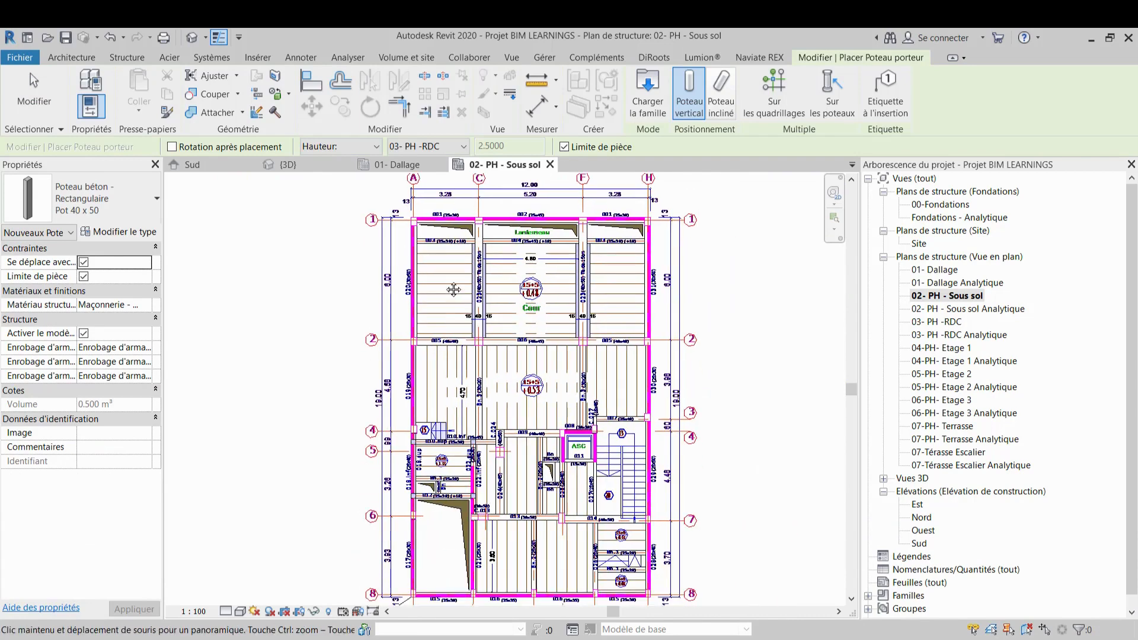
{"action": "scroll", "coordinate": [454, 289], "scroll_direction": "up", "scroll_amount": 1}
{"action": "middle_click_drag", "start_coordinate": [454, 290], "coordinate": [420, 312]}
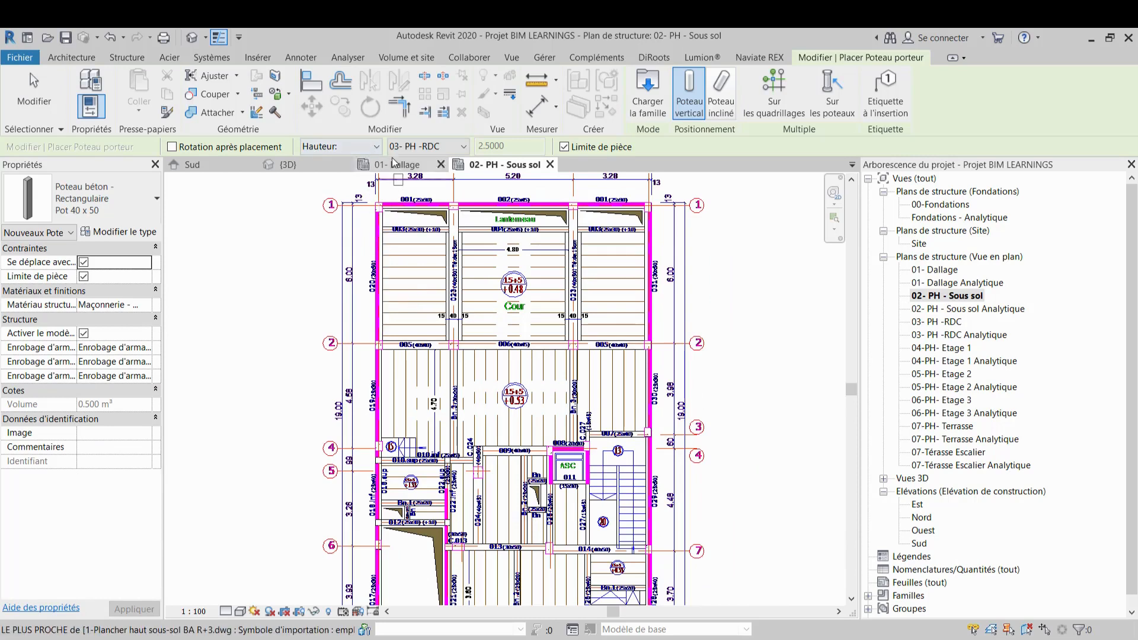
In the front 3D view, select all the columns and set their base level to 01- Dallage and top level to 02- PH - Sous sol
{"action": "left_click", "coordinate": [287, 165]}
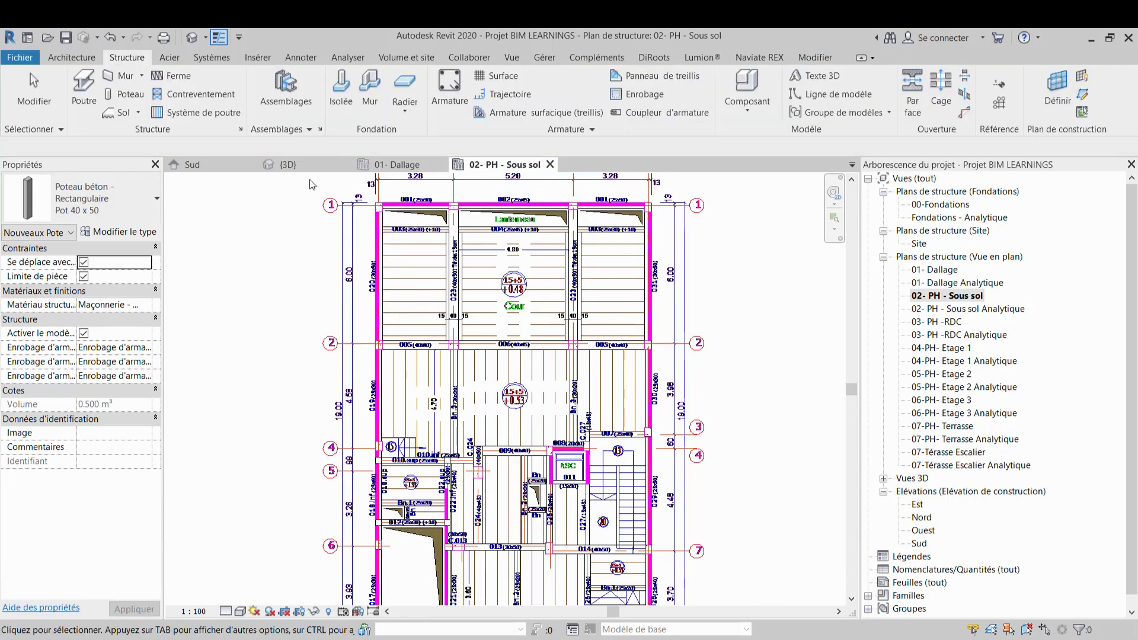
{"action": "mouse_move", "coordinate": [506, 403]}
{"action": "middle_mouse_down"}
{"action": "mouse_move", "coordinate": [478, 415]}
{"action": "mouse_move", "coordinate": [471, 437]}
{"action": "mouse_move", "coordinate": [500, 386]}
{"action": "middle_mouse_up"}
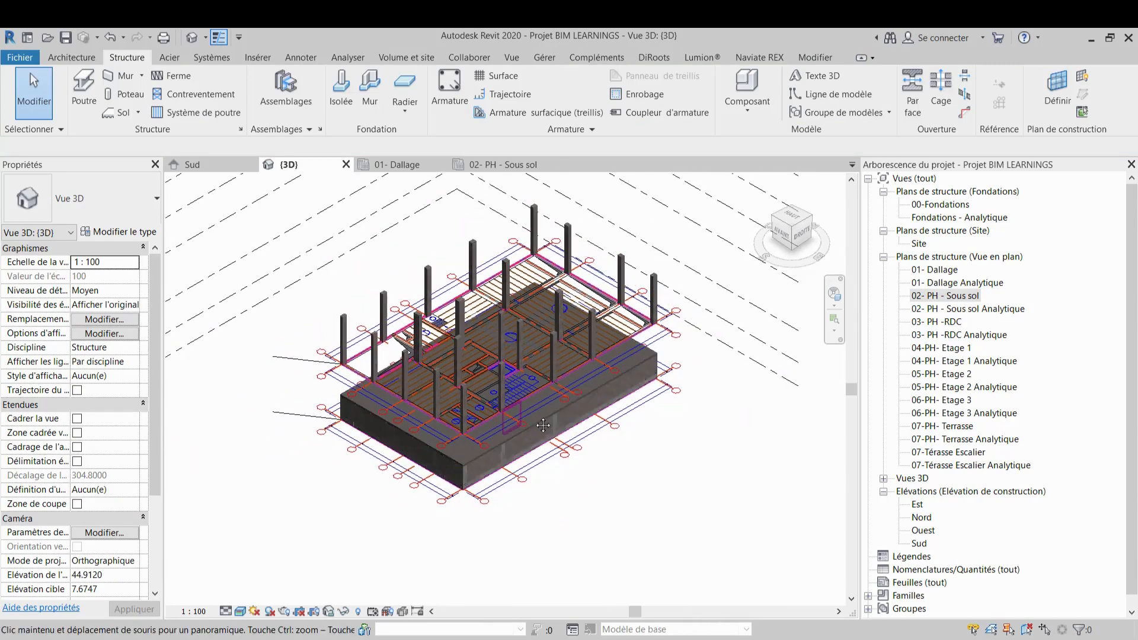
{"action": "scroll", "coordinate": [421, 267], "scroll_direction": "up", "scroll_amount": 1}
{"action": "middle_click_drag", "start_coordinate": [632, 476], "coordinate": [577, 406], "text": "shift"}
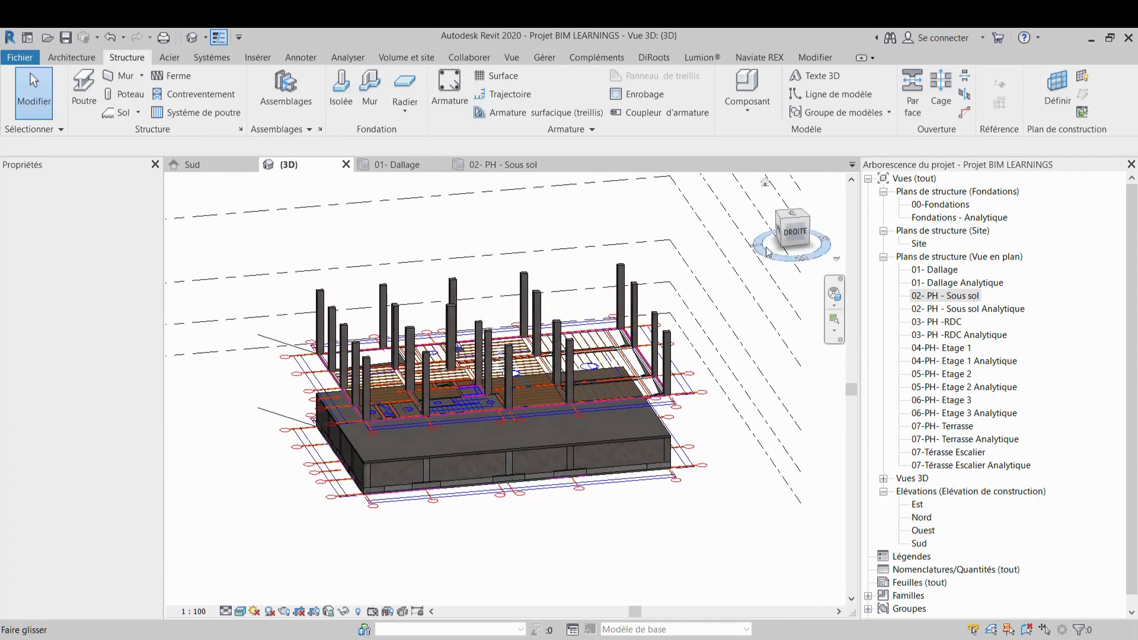
{"action": "left_click", "coordinate": [780, 232]}
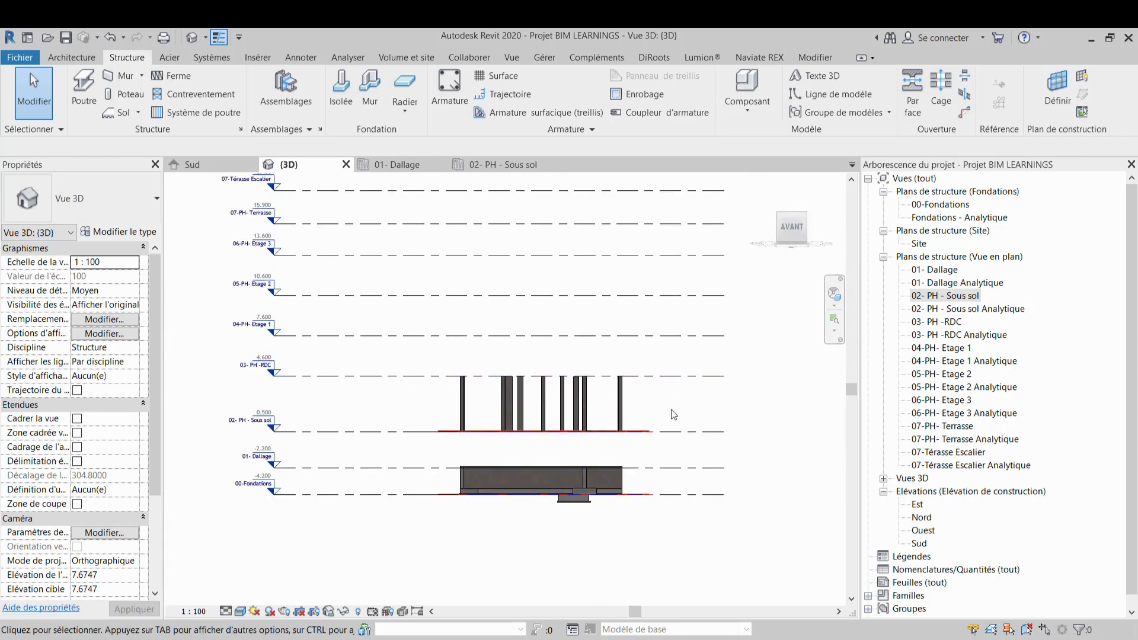
{"action": "left_click_drag", "start_coordinate": [671, 396], "coordinate": [361, 413]}
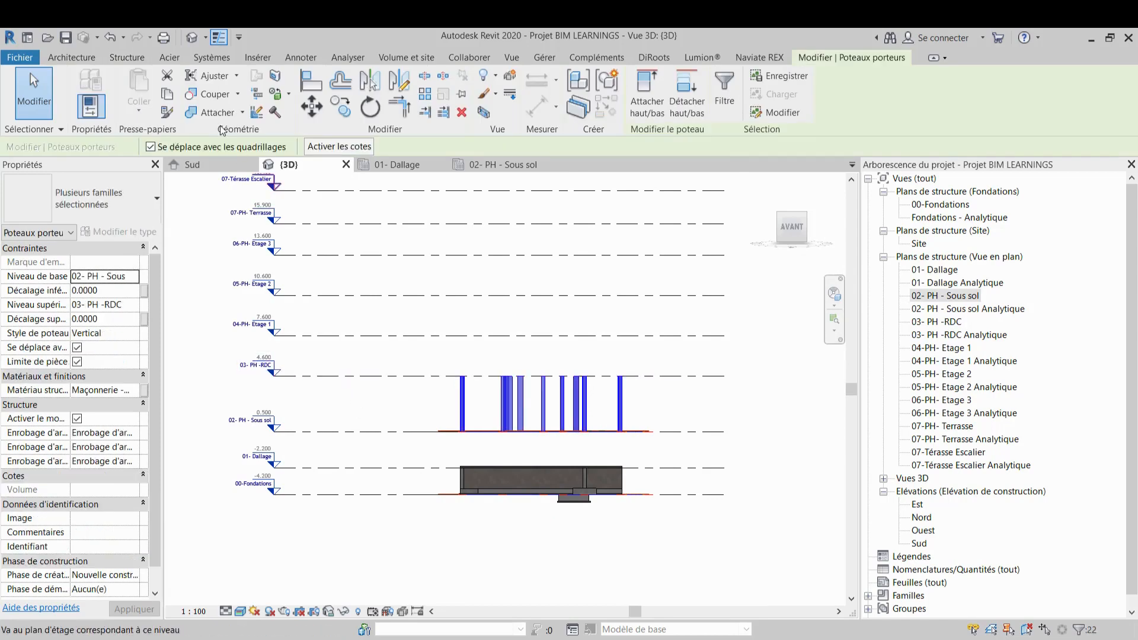
{"action": "left_click", "coordinate": [135, 277]}
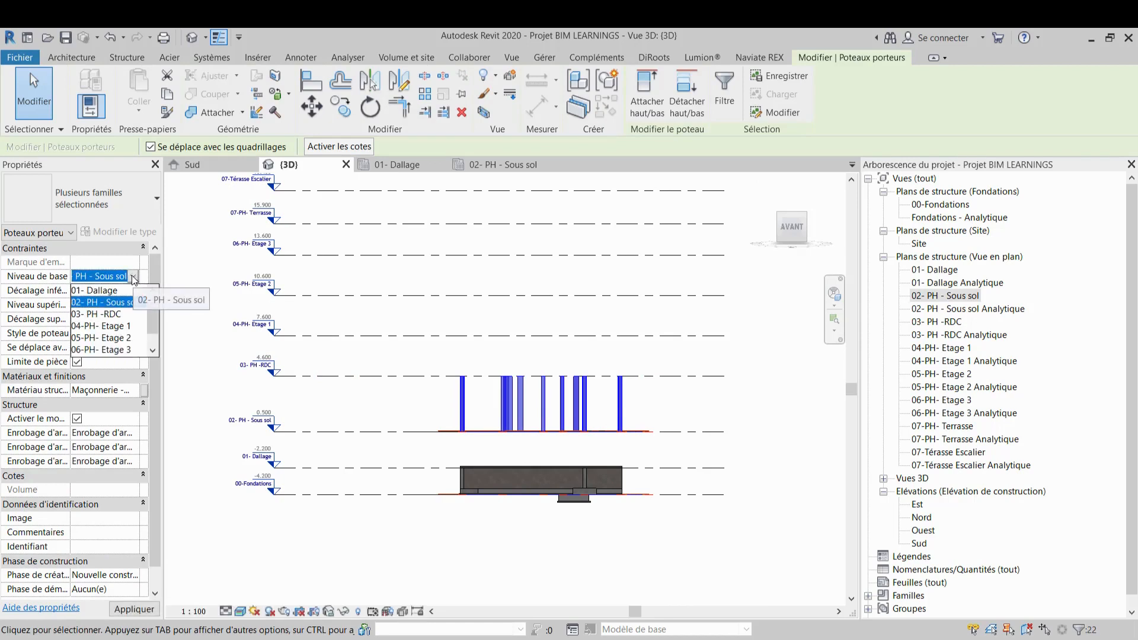
{"action": "left_click", "coordinate": [101, 291]}
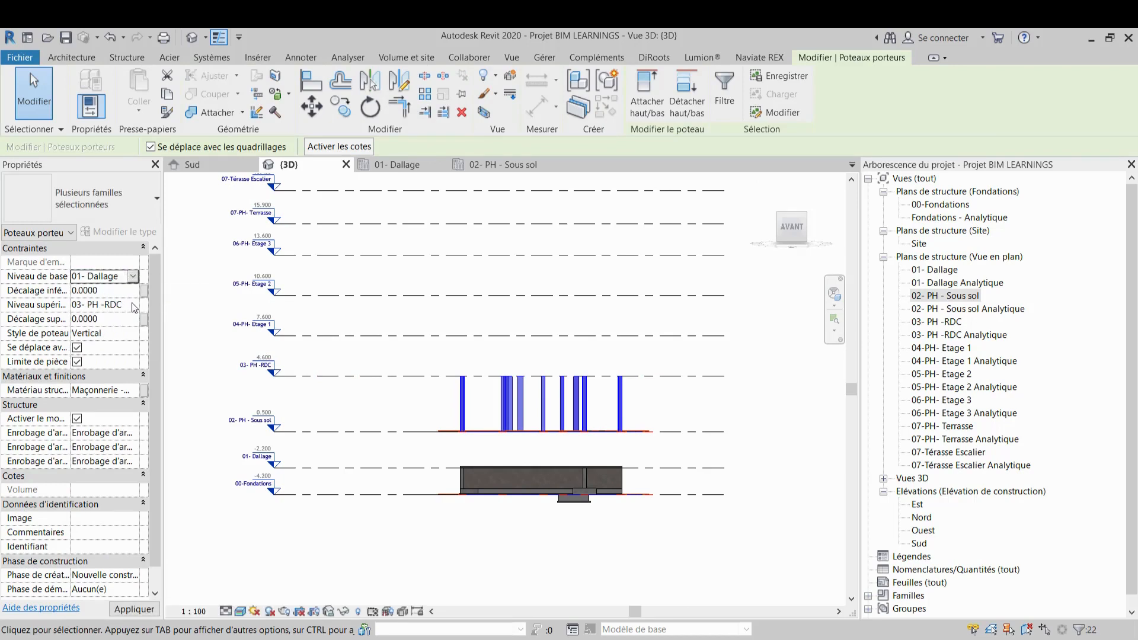
{"action": "left_click", "coordinate": [134, 307]}
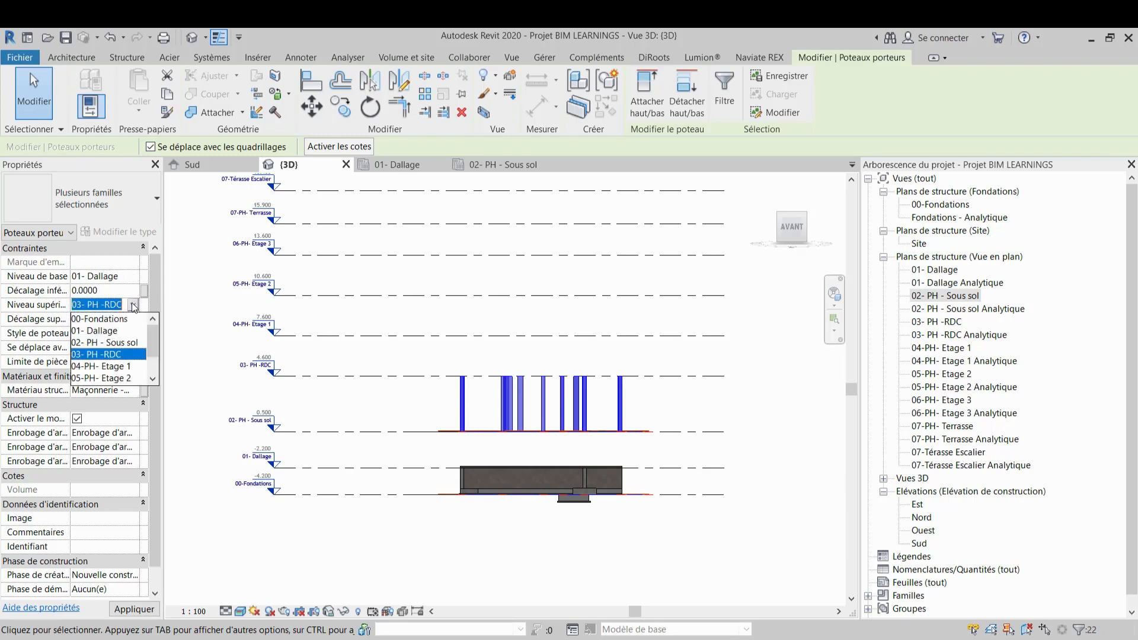
{"action": "left_click", "coordinate": [122, 344]}
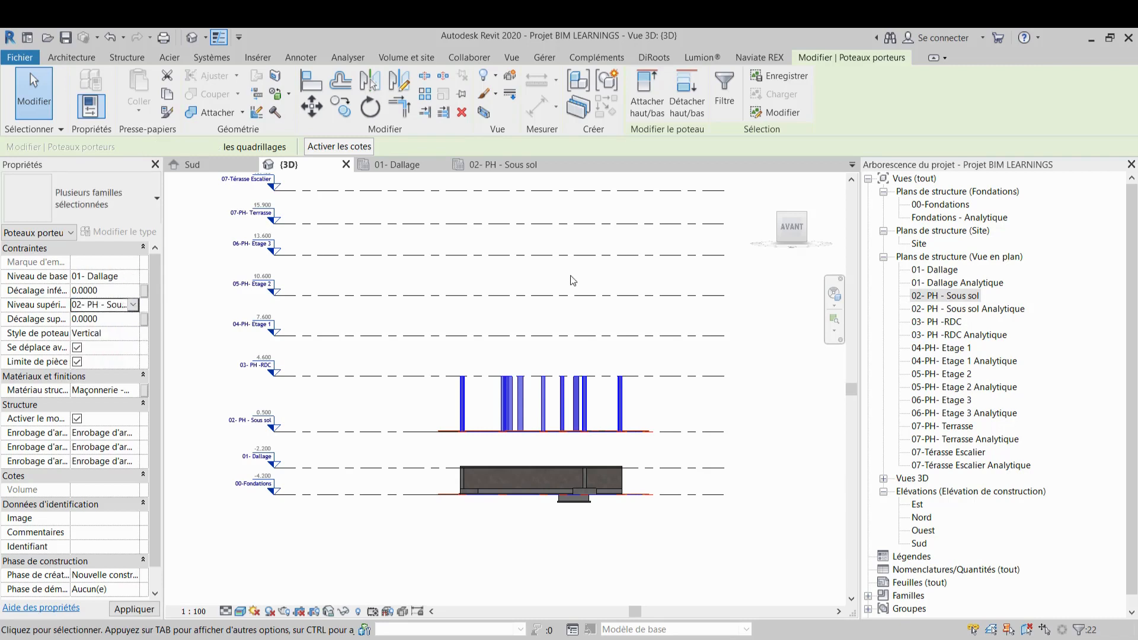
{"action": "left_click", "coordinate": [772, 405]}
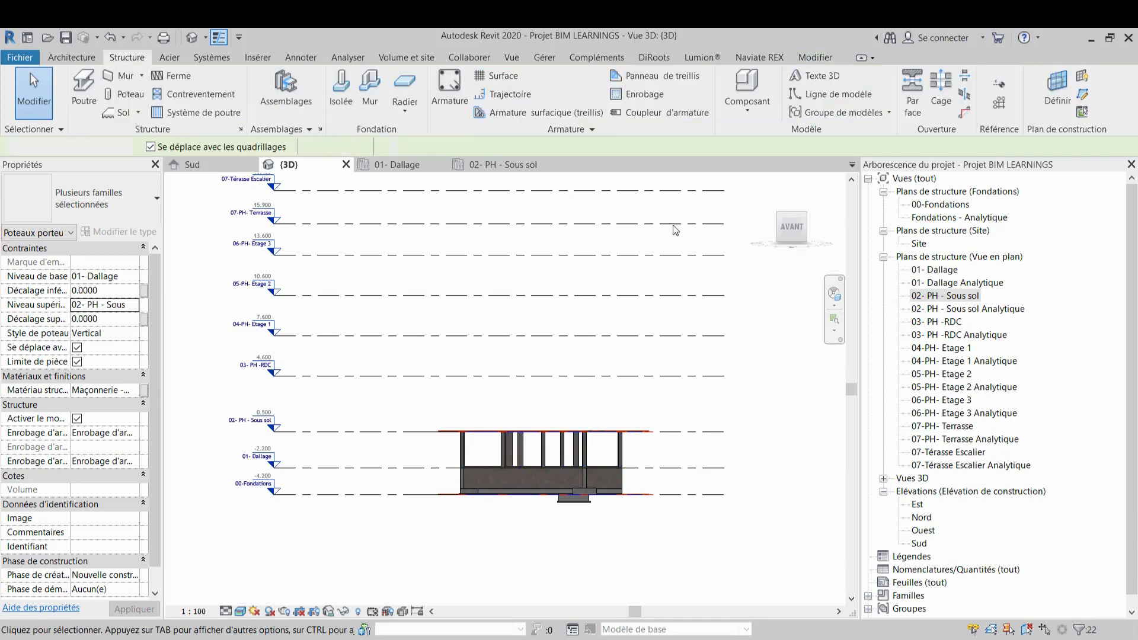
Review the columns in the 01- Dallage plan and the 3D view, then close the 01- Dallage plan view
{"action": "left_click", "coordinate": [399, 164]}
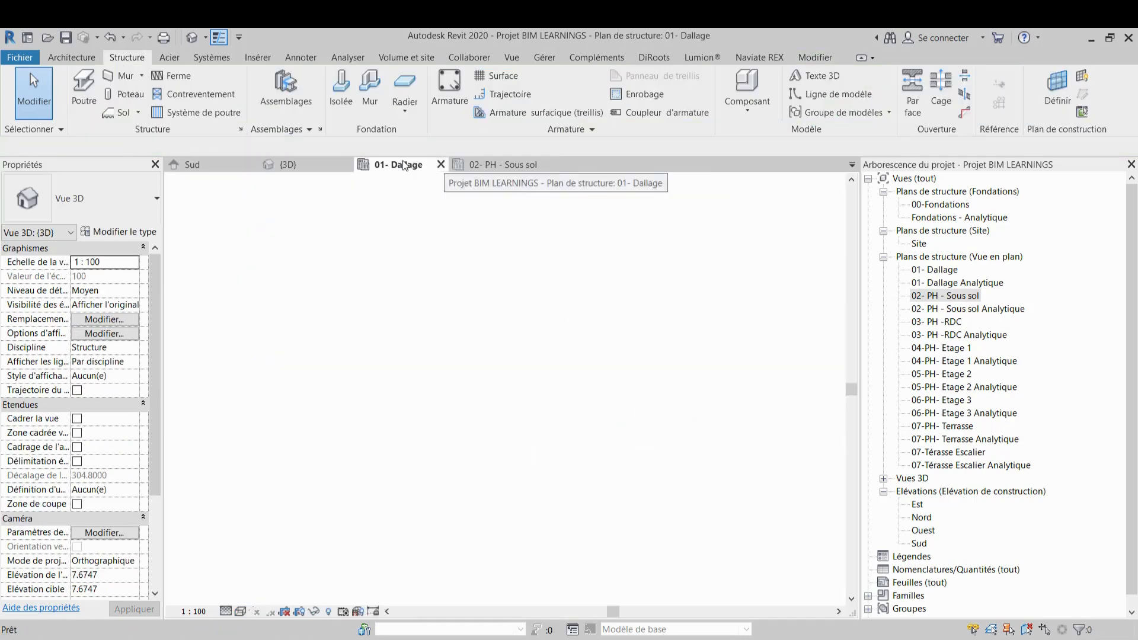
{"action": "left_click", "coordinate": [288, 165]}
{"action": "middle_click_drag", "start_coordinate": [509, 383], "coordinate": [510, 308], "text": "shift"}
{"action": "scroll", "coordinate": [510, 308], "scroll_direction": "down", "scroll_amount": 1}
{"action": "middle_click_drag", "start_coordinate": [511, 362], "coordinate": [504, 428]}
{"action": "left_click", "coordinate": [497, 166]}
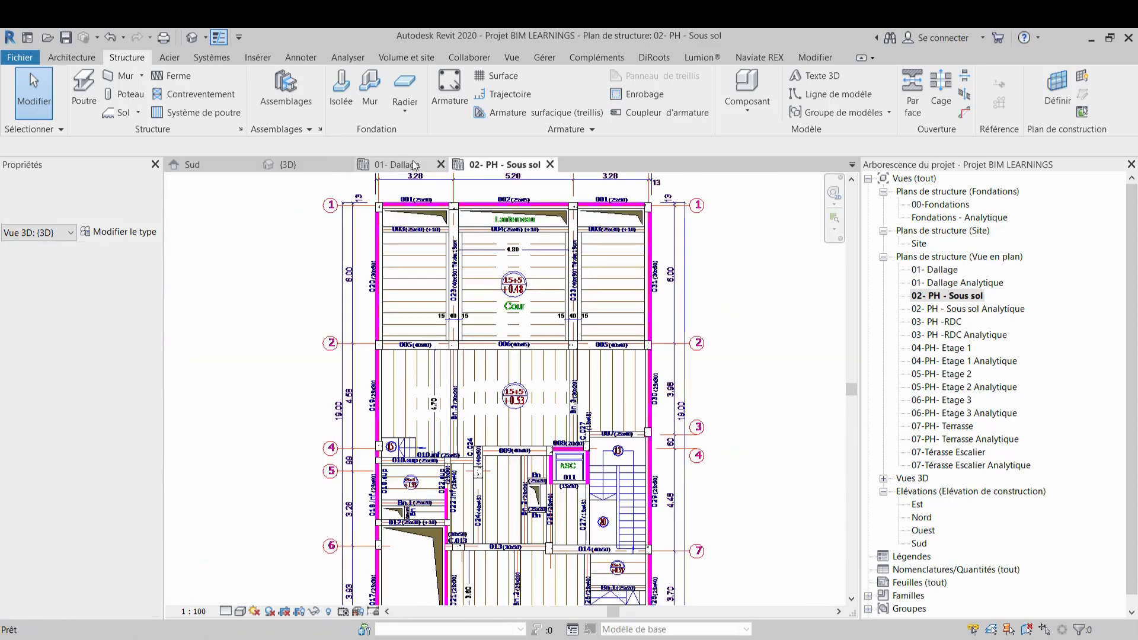
{"action": "left_click", "coordinate": [441, 165]}
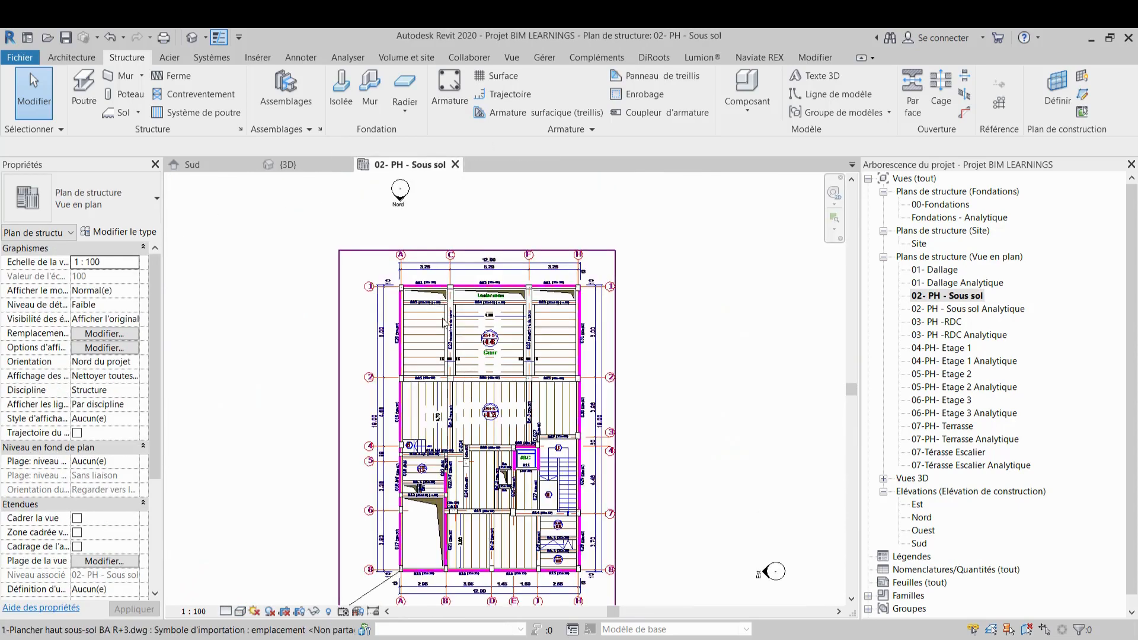
Draw a Pr1 25 x 30 concrete beam along grid 1 between the columns at grids A and C, and select it
{"action": "scroll", "coordinate": [446, 300], "scroll_direction": "up", "scroll_amount": 2}
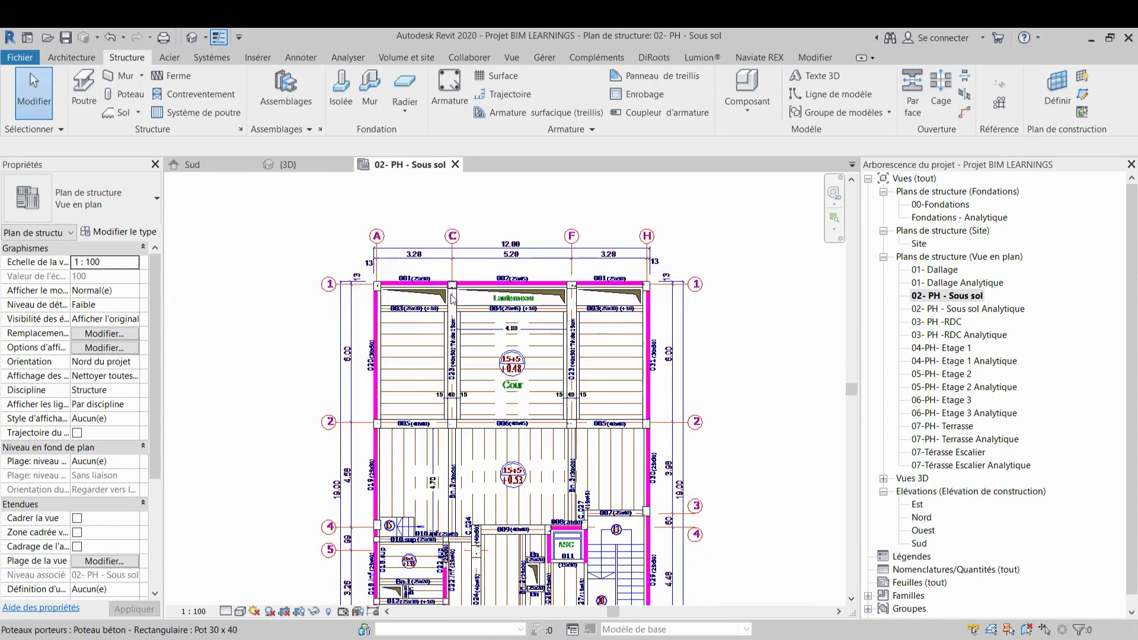
{"action": "scroll", "coordinate": [425, 305], "scroll_direction": "up", "scroll_amount": 5}
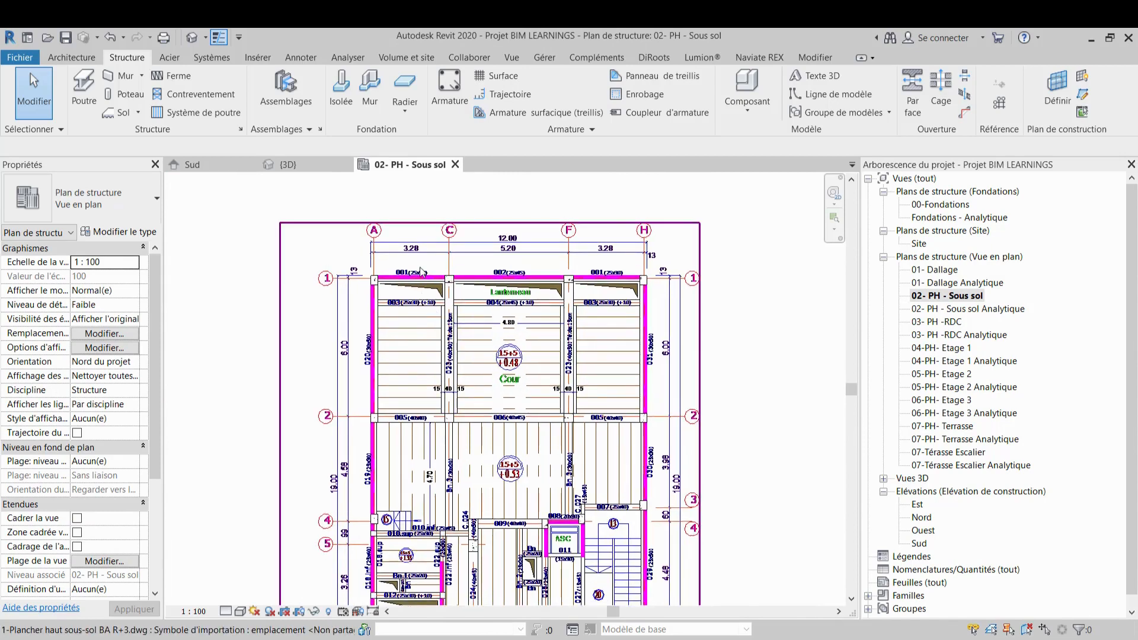
{"action": "scroll", "coordinate": [403, 294], "scroll_direction": "up", "scroll_amount": 2}
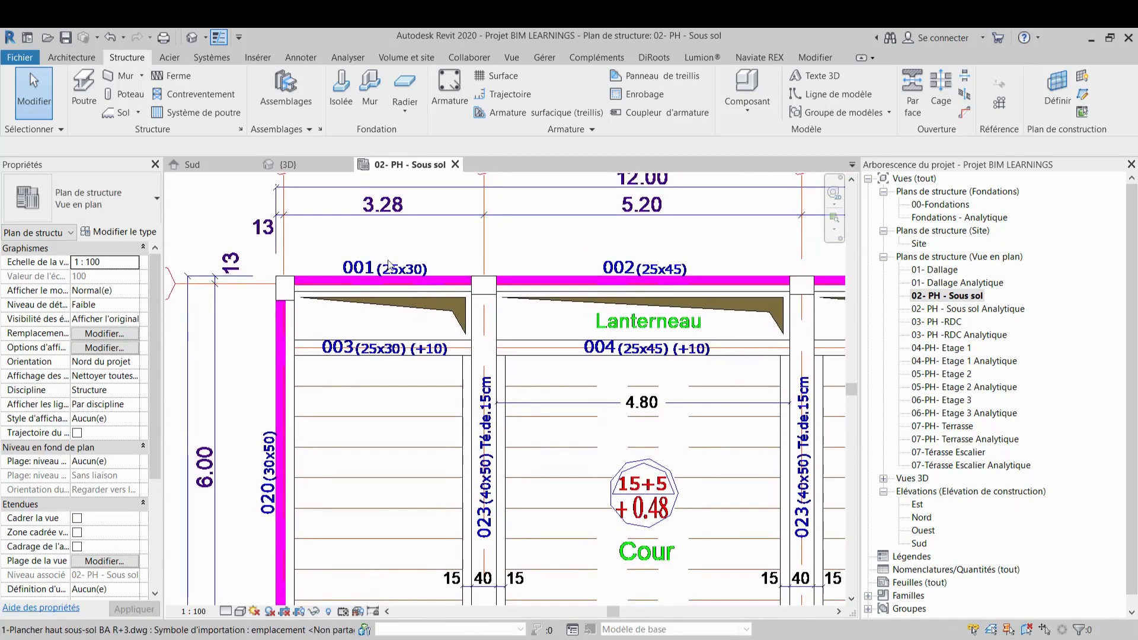
{"action": "middle_click_drag", "start_coordinate": [475, 301], "coordinate": [406, 279]}
{"action": "scroll", "coordinate": [498, 261], "scroll_direction": "down", "scroll_amount": 4}
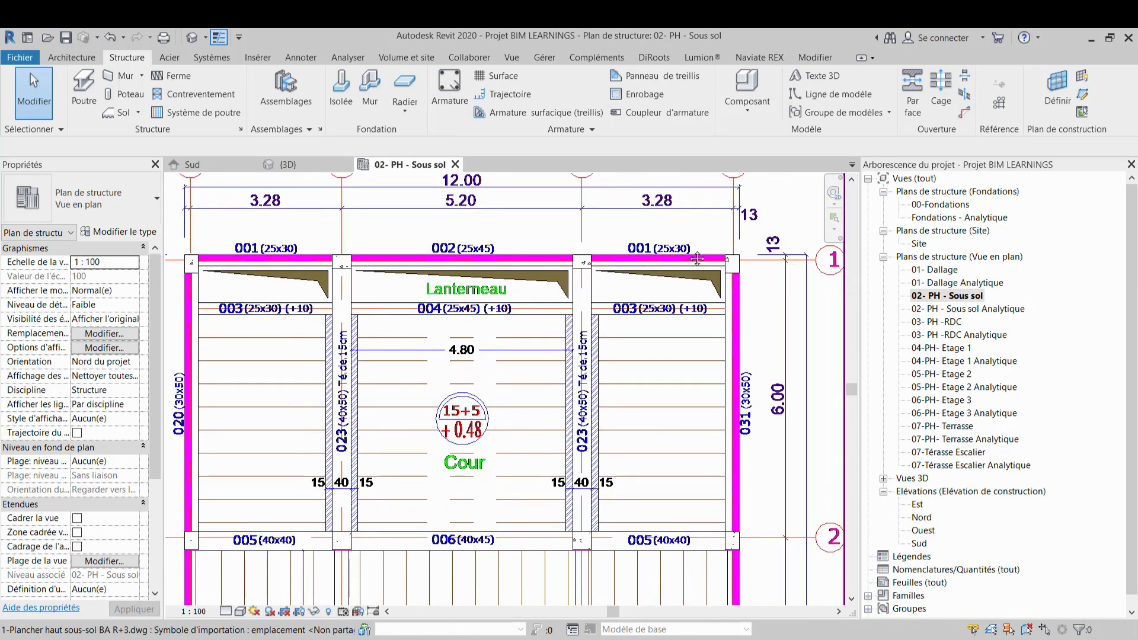
{"action": "scroll", "coordinate": [454, 349], "scroll_direction": "up", "scroll_amount": 1}
{"action": "left_click", "coordinate": [84, 85]}
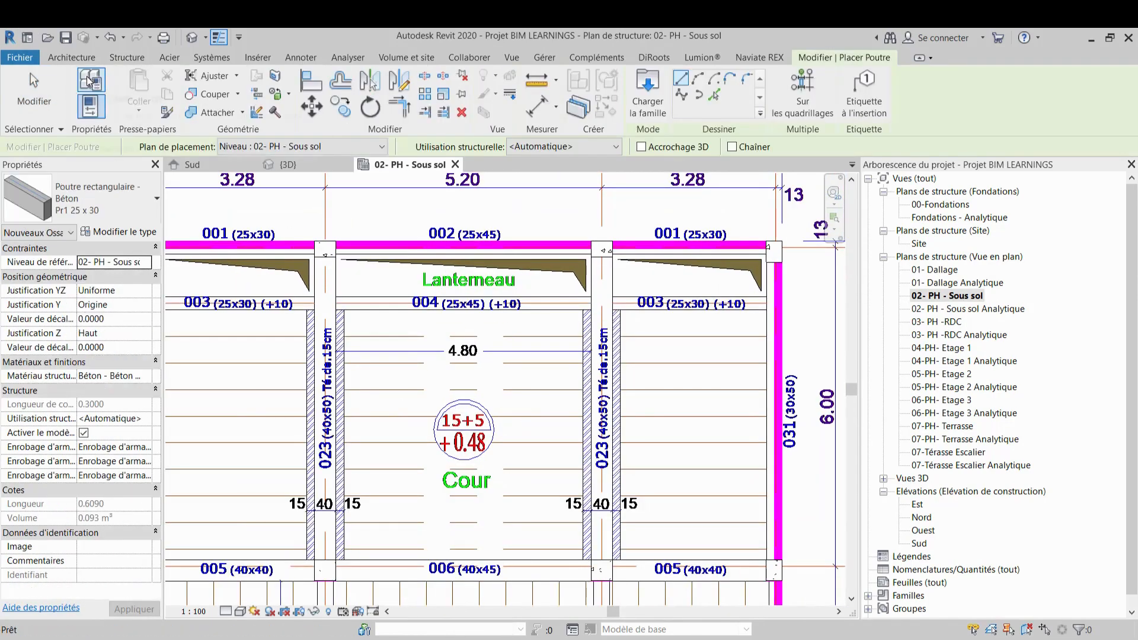
{"action": "middle_click_drag", "start_coordinate": [233, 296], "coordinate": [416, 361]}
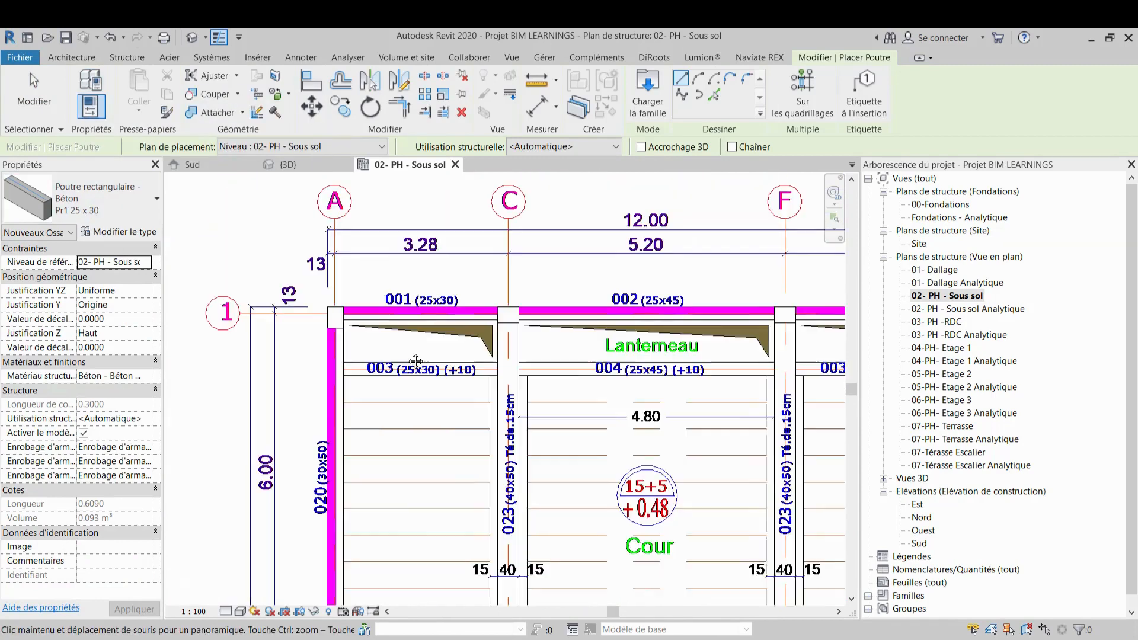
{"action": "scroll", "coordinate": [380, 304], "scroll_direction": "up", "scroll_amount": 1}
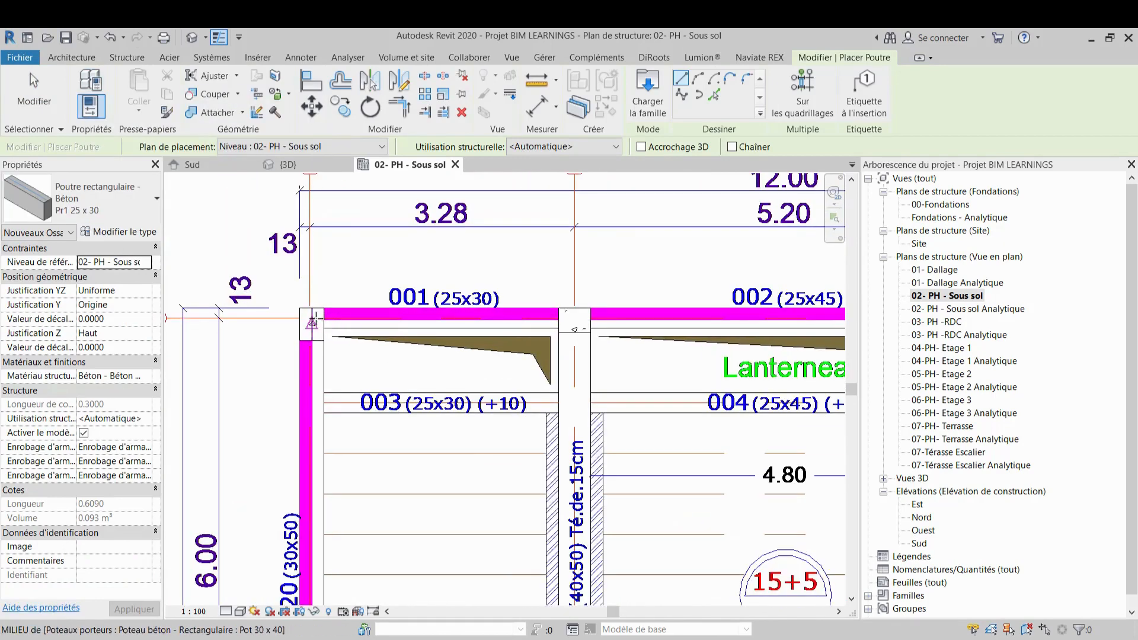
{"action": "left_click", "coordinate": [313, 323]}
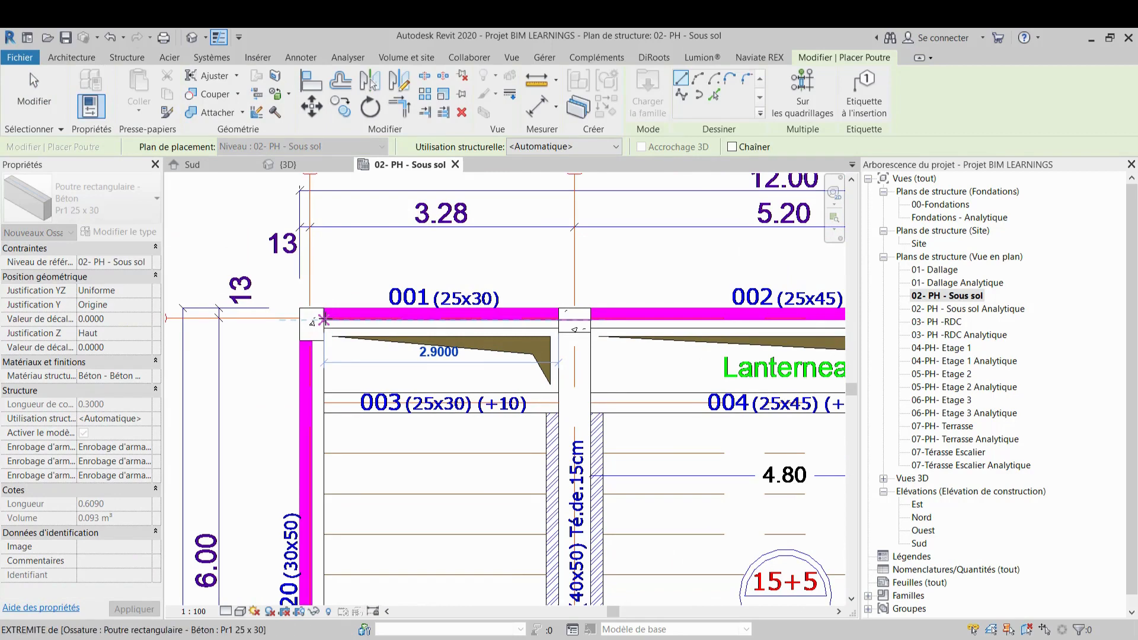
{"action": "left_click", "coordinate": [323, 321]}
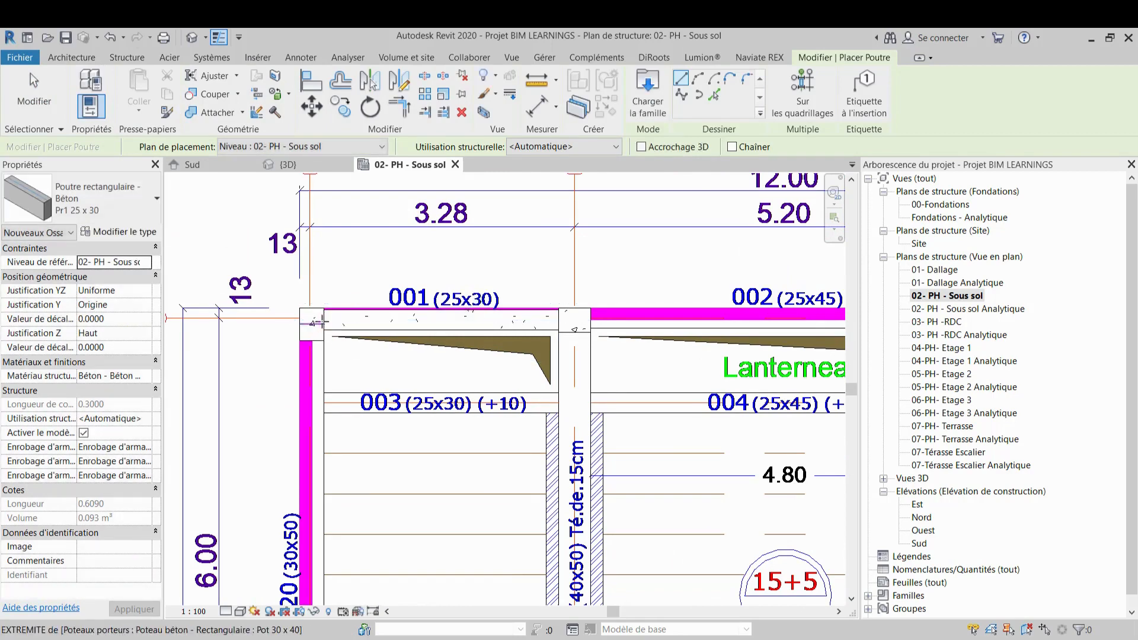
{"action": "key", "text": "Escape"}
{"action": "key", "text": "Escape"}
{"action": "left_click", "coordinate": [339, 312]}
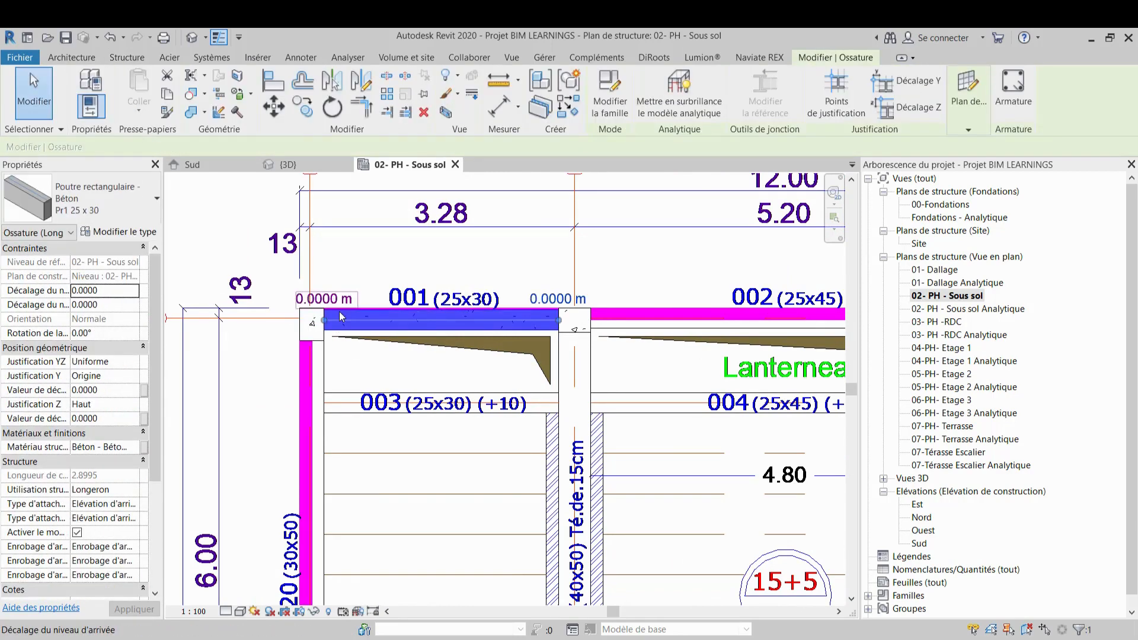
{"action": "scroll", "coordinate": [339, 311], "scroll_direction": "up", "scroll_amount": 4}
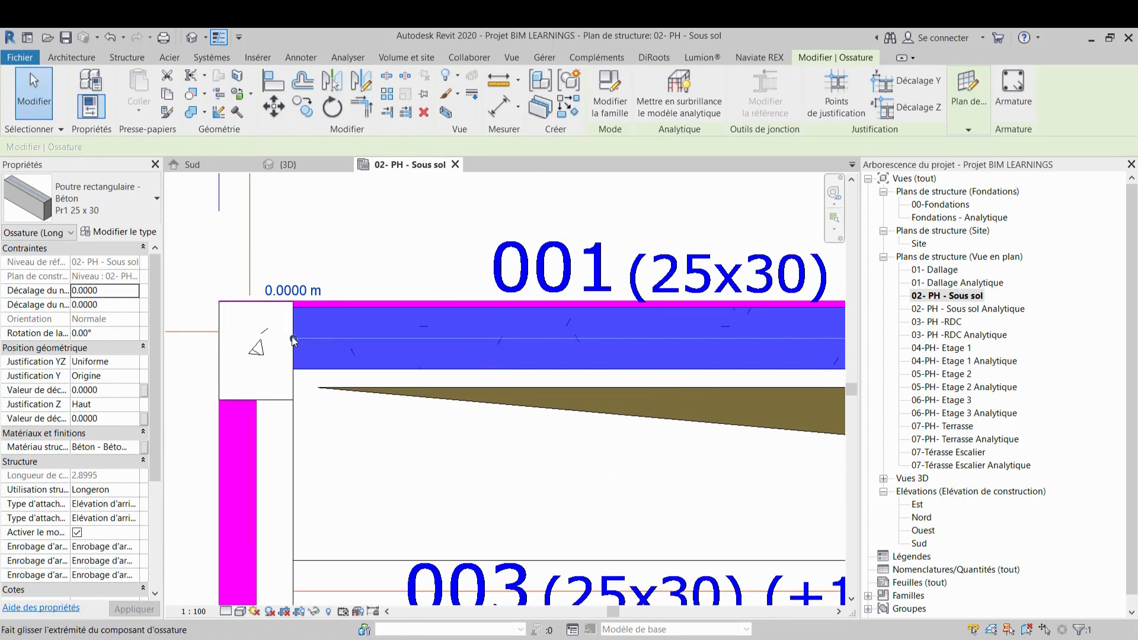
Extend the new beam's end onto the column at grid A
{"action": "left_click_drag", "start_coordinate": [292, 336], "coordinate": [258, 337]}
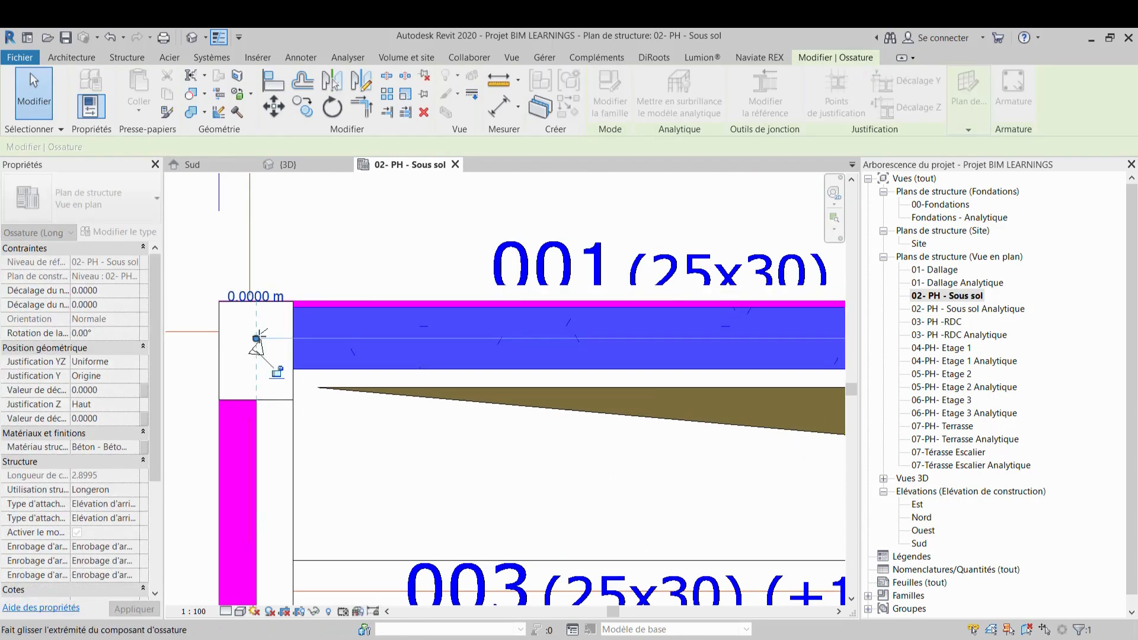
{"action": "scroll", "coordinate": [261, 338], "scroll_direction": "down", "scroll_amount": 2}
{"action": "key", "text": "Escape"}
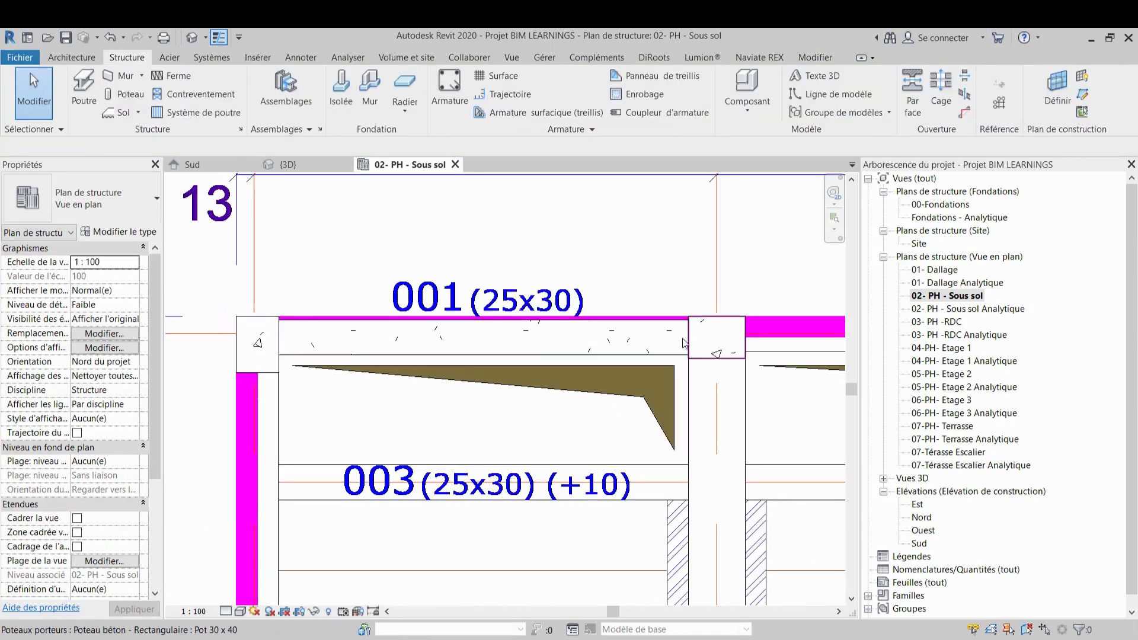
Align the beam's outer face with the edge of the wall line along grid 1
{"action": "scroll", "coordinate": [740, 325], "scroll_direction": "up", "scroll_amount": 3}
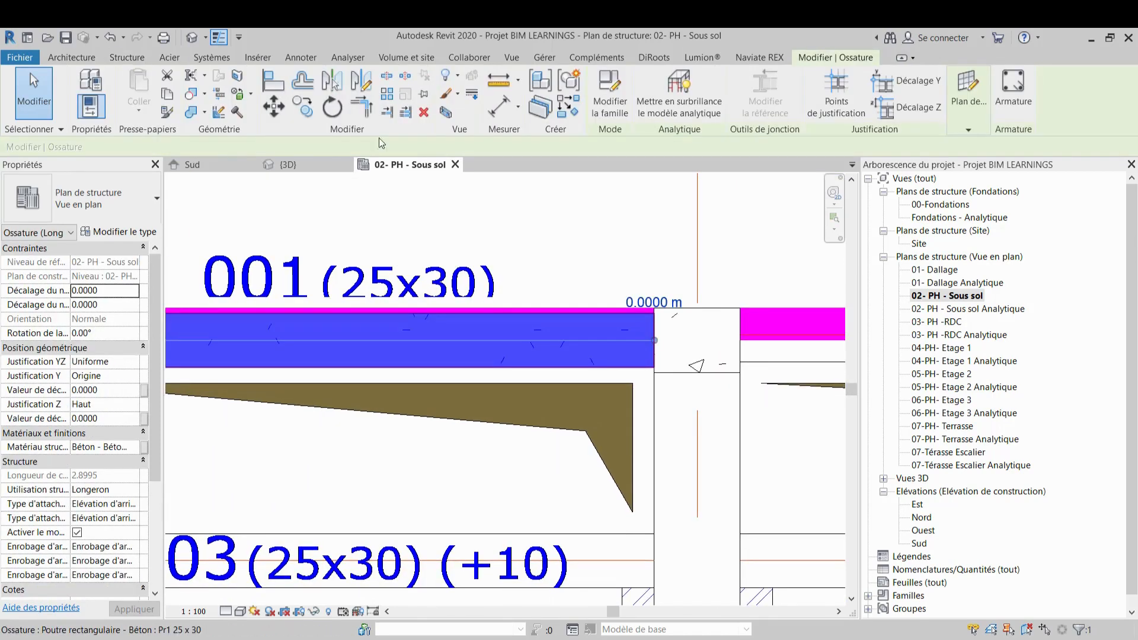
{"action": "scroll", "coordinate": [528, 295], "scroll_direction": "down", "scroll_amount": 1}
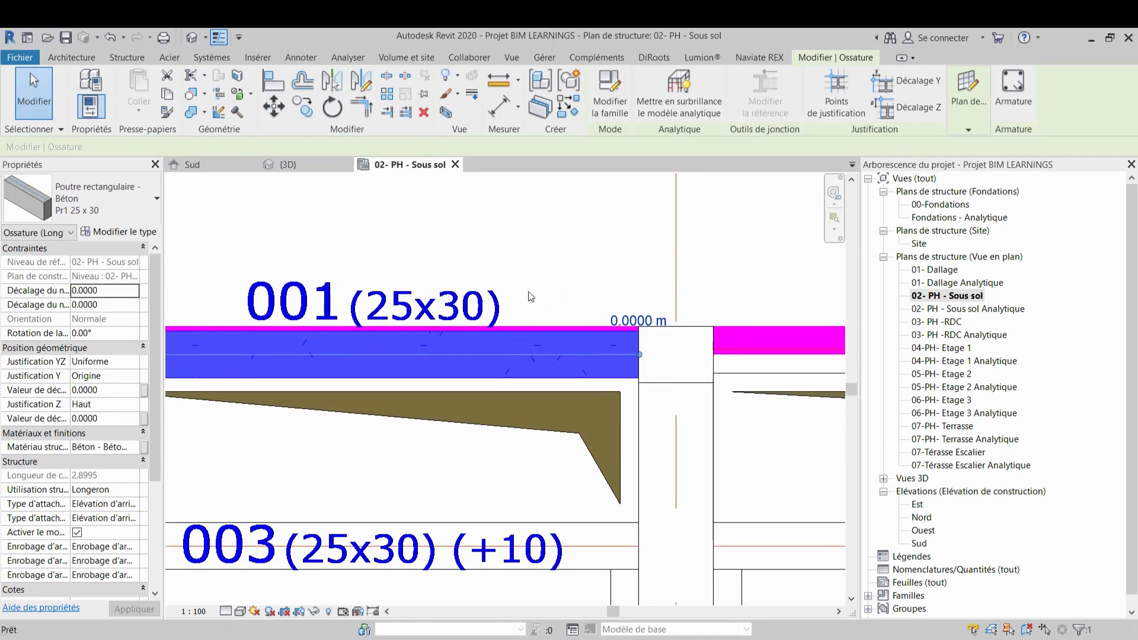
{"action": "left_click", "coordinate": [270, 82]}
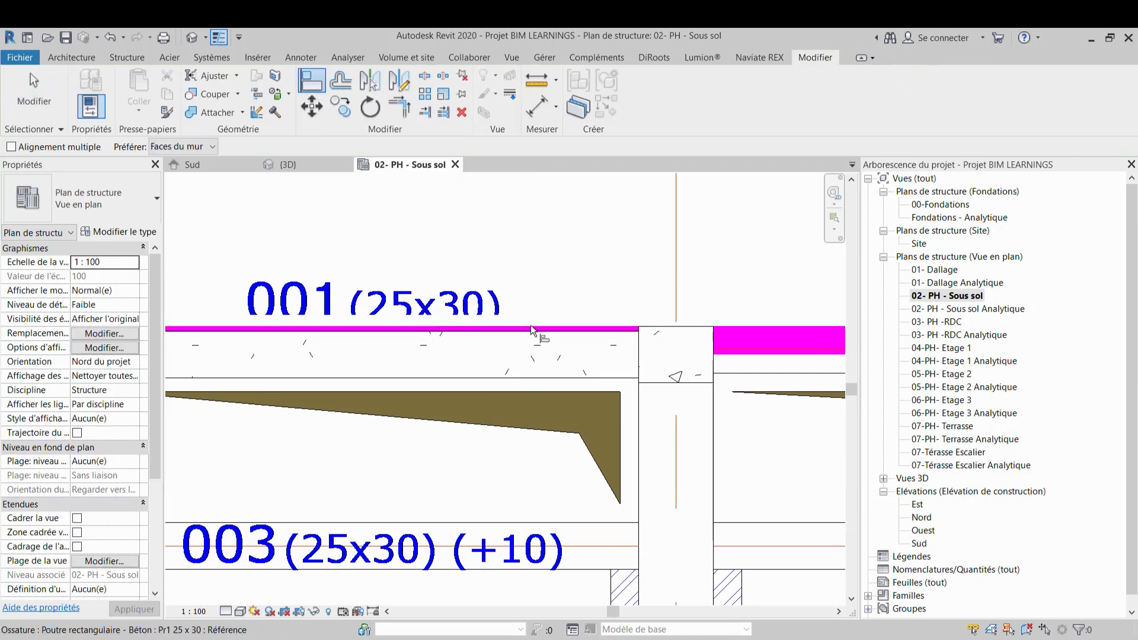
{"action": "scroll", "coordinate": [531, 325], "scroll_direction": "up", "scroll_amount": 2}
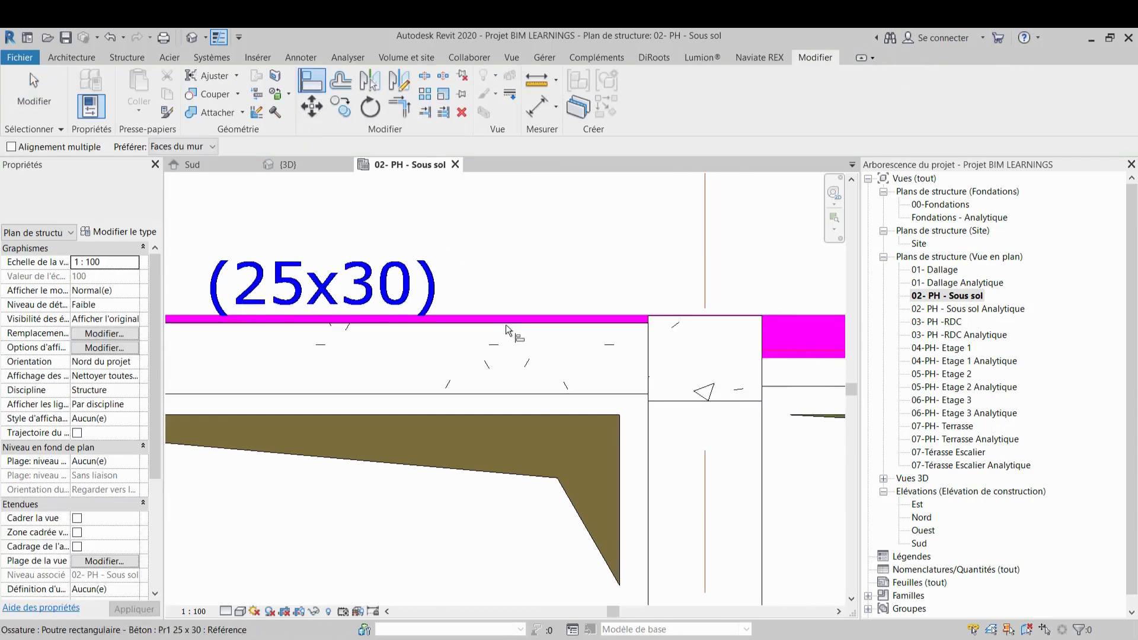
{"action": "scroll", "coordinate": [507, 324], "scroll_direction": "up", "scroll_amount": 2}
{"action": "left_click", "coordinate": [507, 307]}
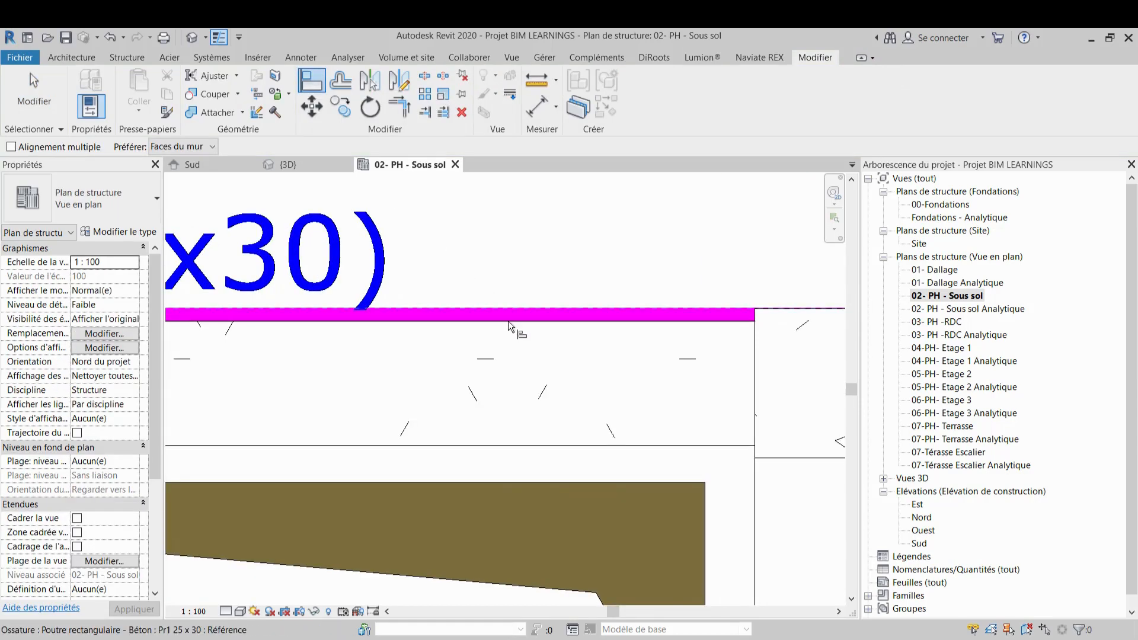
{"action": "left_click", "coordinate": [507, 322]}
{"action": "scroll", "coordinate": [512, 303], "scroll_direction": "down", "scroll_amount": 4}
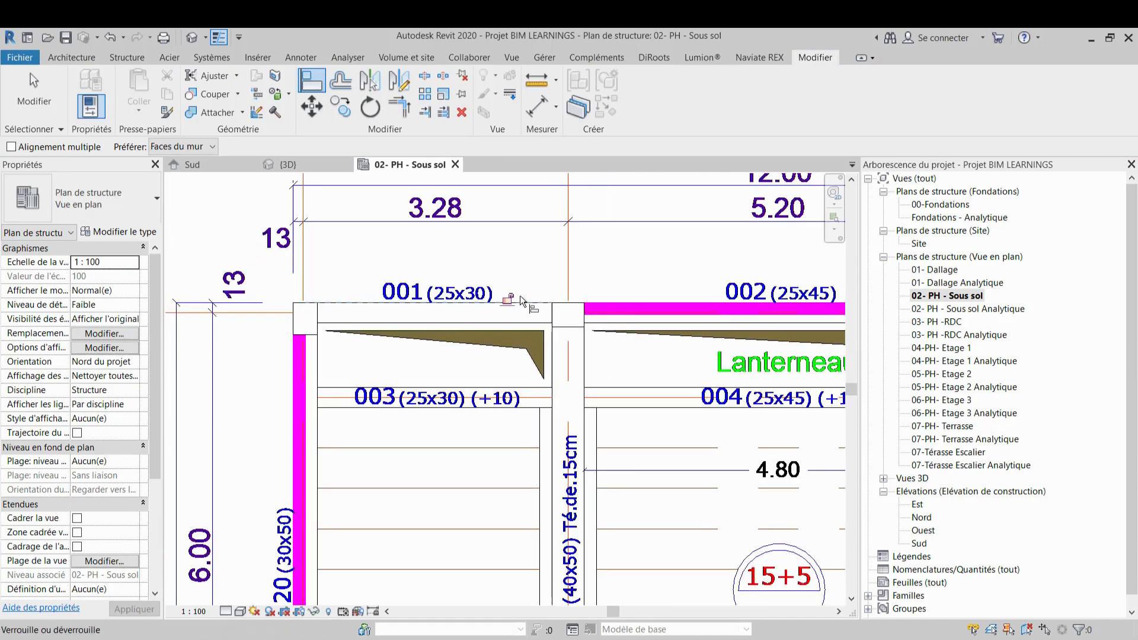
{"action": "key", "text": "Escape"}
{"action": "key", "text": "Escape"}
Inspect the new beam and the surrounding columns in the 3D view
{"action": "scroll", "coordinate": [356, 249], "scroll_direction": "down", "scroll_amount": 3}
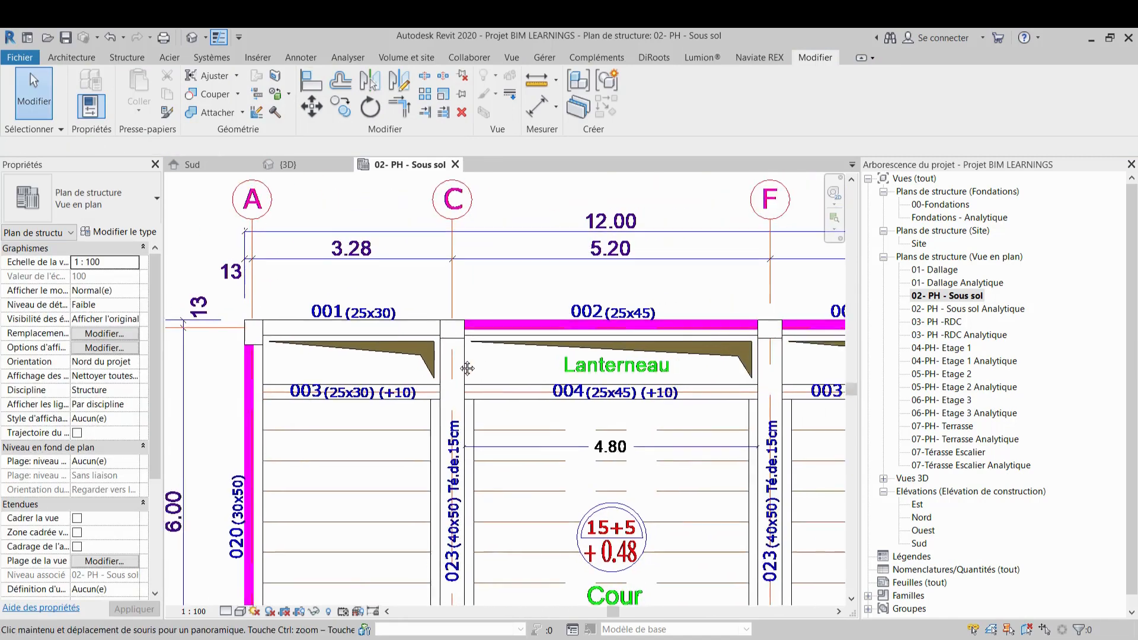
{"action": "left_click", "coordinate": [300, 166]}
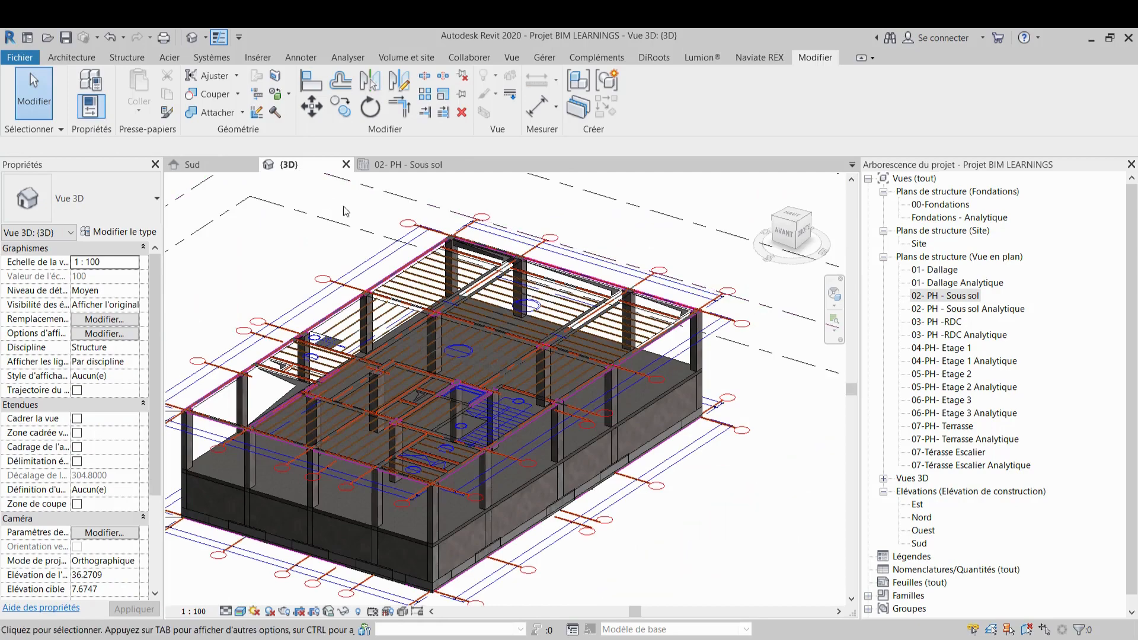
{"action": "scroll", "coordinate": [591, 290], "scroll_direction": "up", "scroll_amount": 5}
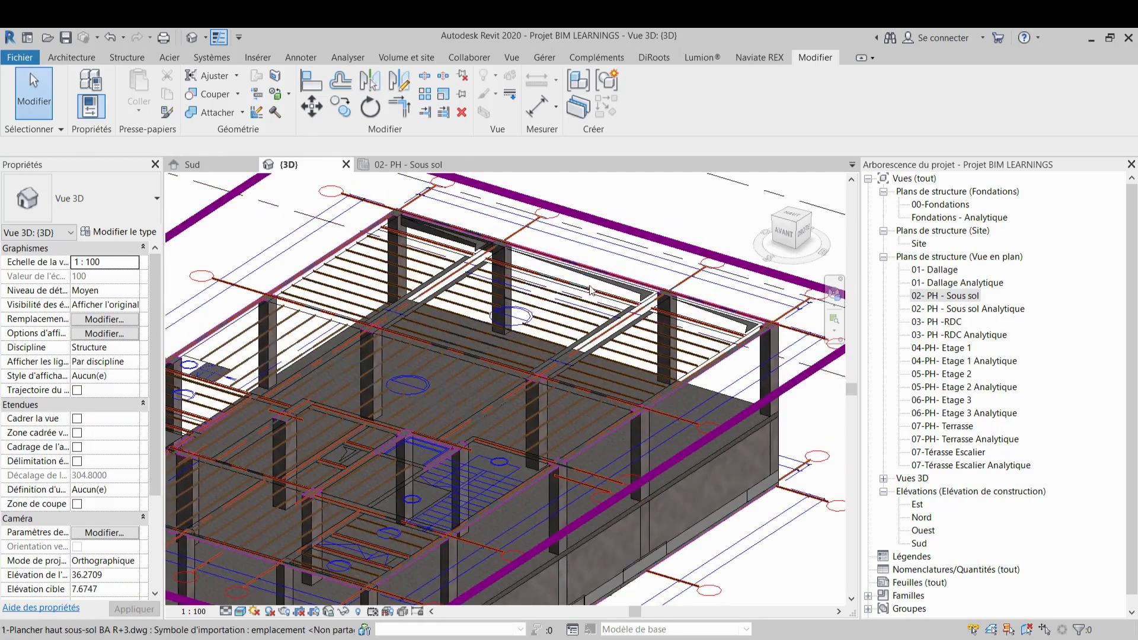
{"action": "left_click", "coordinate": [509, 274]}
{"action": "middle_click_drag", "start_coordinate": [510, 274], "coordinate": [451, 263], "text": "shift"}
{"action": "scroll", "coordinate": [634, 226], "scroll_direction": "up", "scroll_amount": 4}
{"action": "middle_click_drag", "start_coordinate": [634, 238], "coordinate": [602, 354], "text": "shift"}
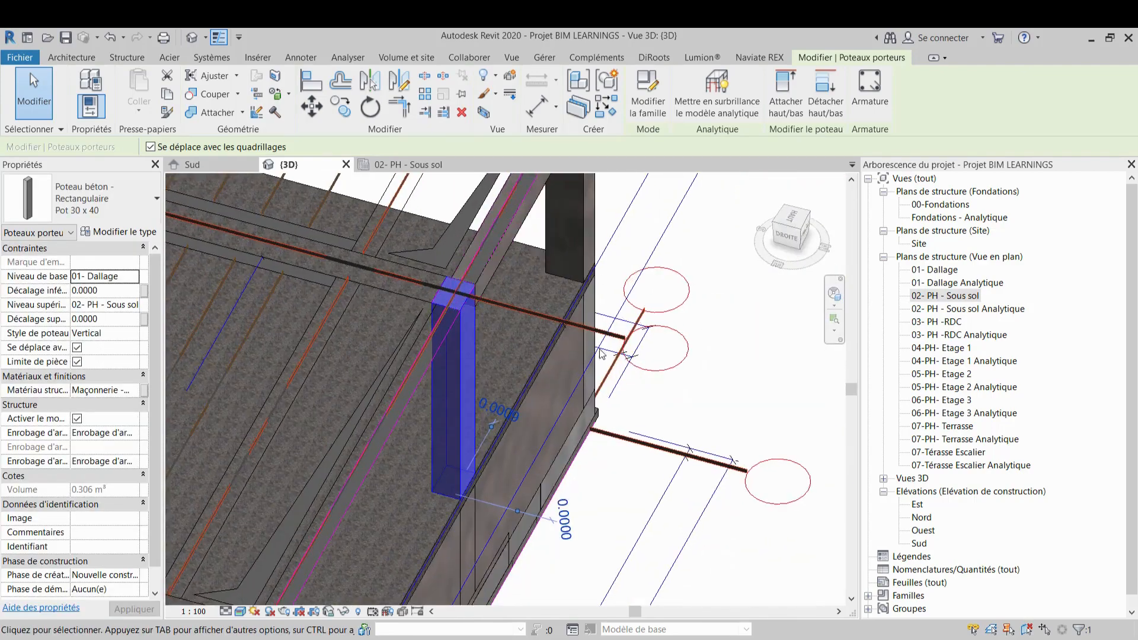
{"action": "scroll", "coordinate": [593, 356], "scroll_direction": "down", "scroll_amount": 4}
{"action": "key", "text": "Escape"}
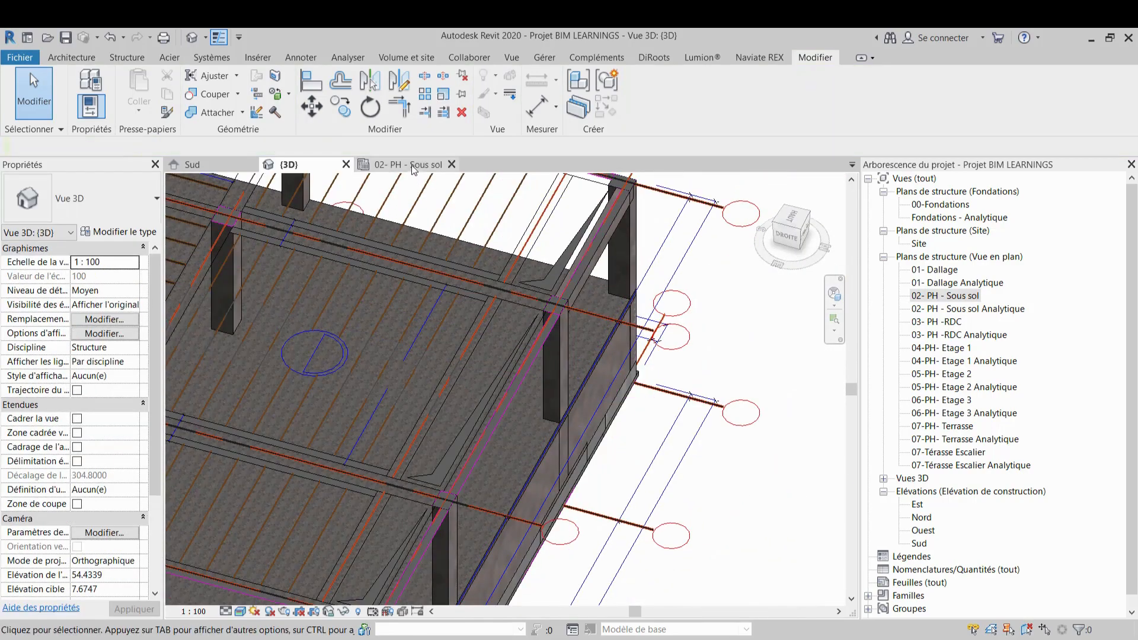
In the 02- PH - Sous sol plan, draw a Pr1 25 x 30 beam about 3.8 m long along beam 021 between its columns
{"action": "left_click", "coordinate": [414, 166]}
{"action": "scroll", "coordinate": [514, 309], "scroll_direction": "down", "scroll_amount": 2}
{"action": "middle_click_drag", "start_coordinate": [521, 310], "coordinate": [375, 259]}
{"action": "scroll", "coordinate": [437, 324], "scroll_direction": "up", "scroll_amount": 2}
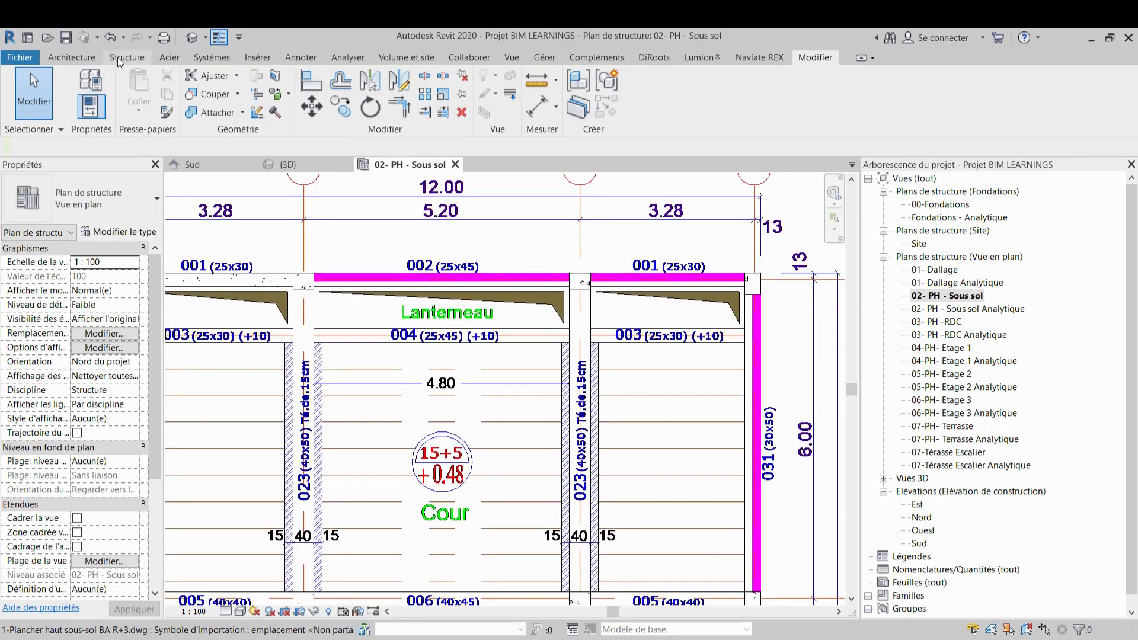
{"action": "left_click", "coordinate": [122, 59]}
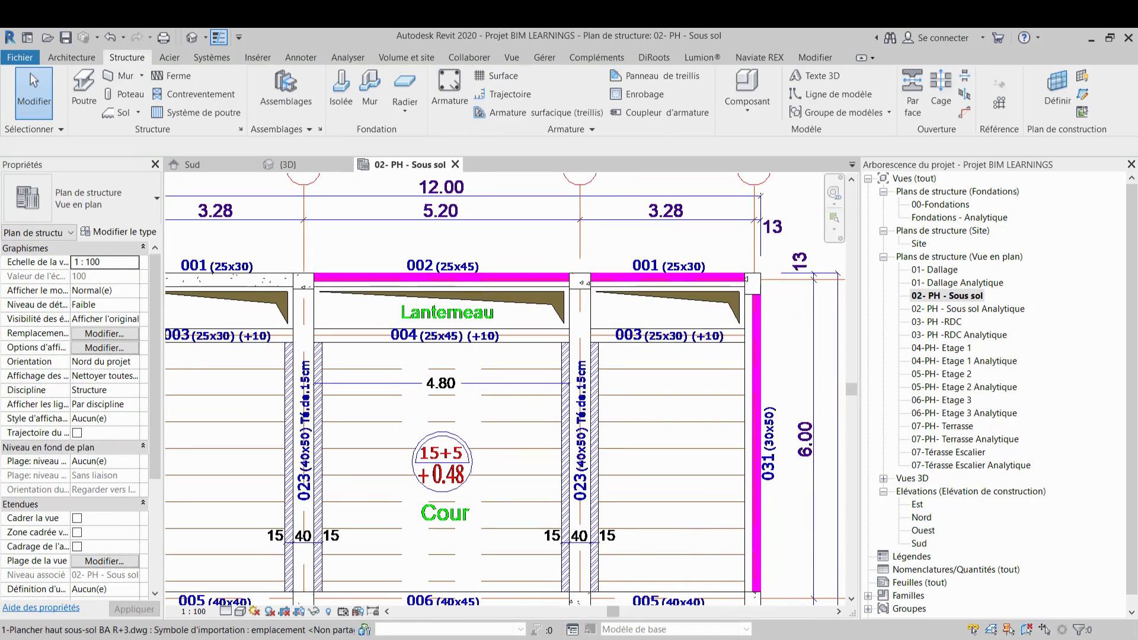
{"action": "left_click", "coordinate": [738, 639]}
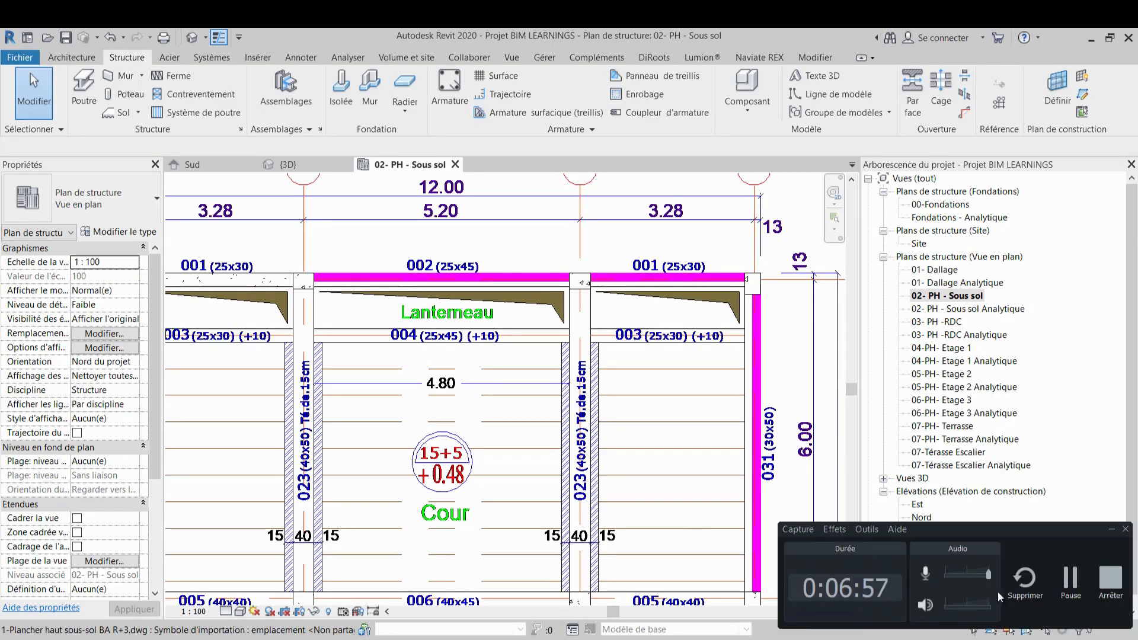
{"action": "left_click", "coordinate": [1078, 586]}
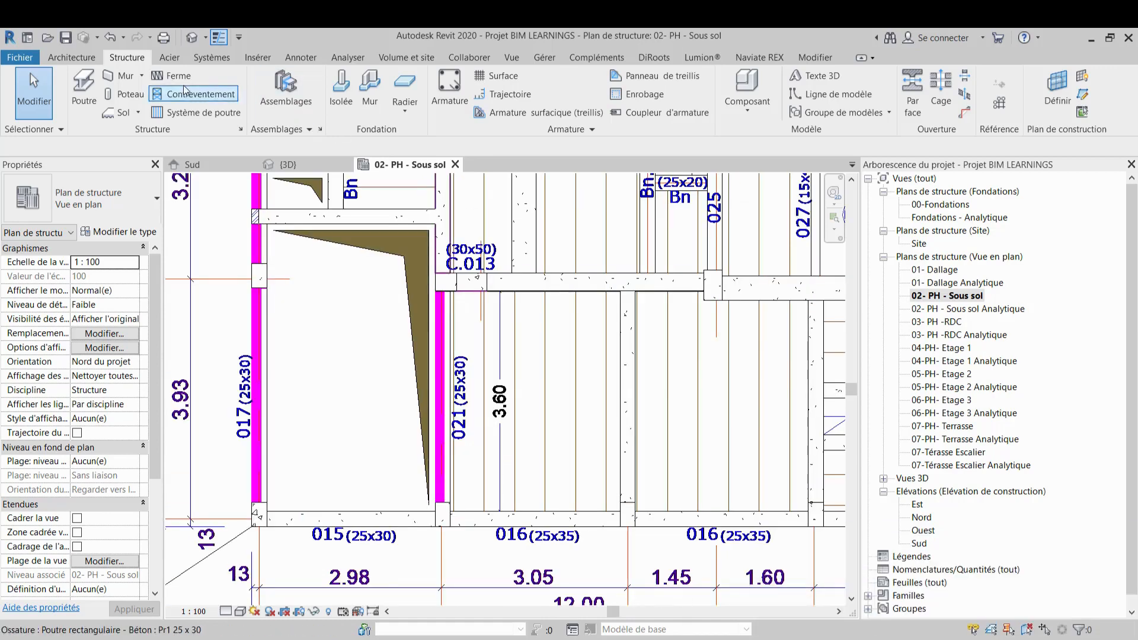
{"action": "left_click", "coordinate": [84, 89]}
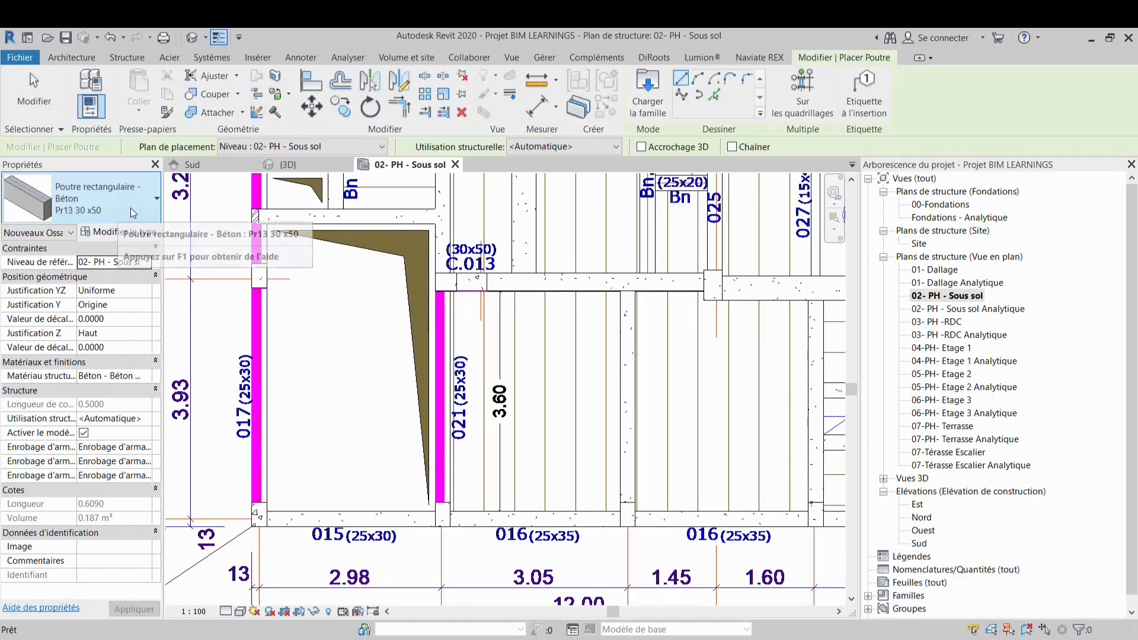
{"action": "left_click", "coordinate": [138, 208]}
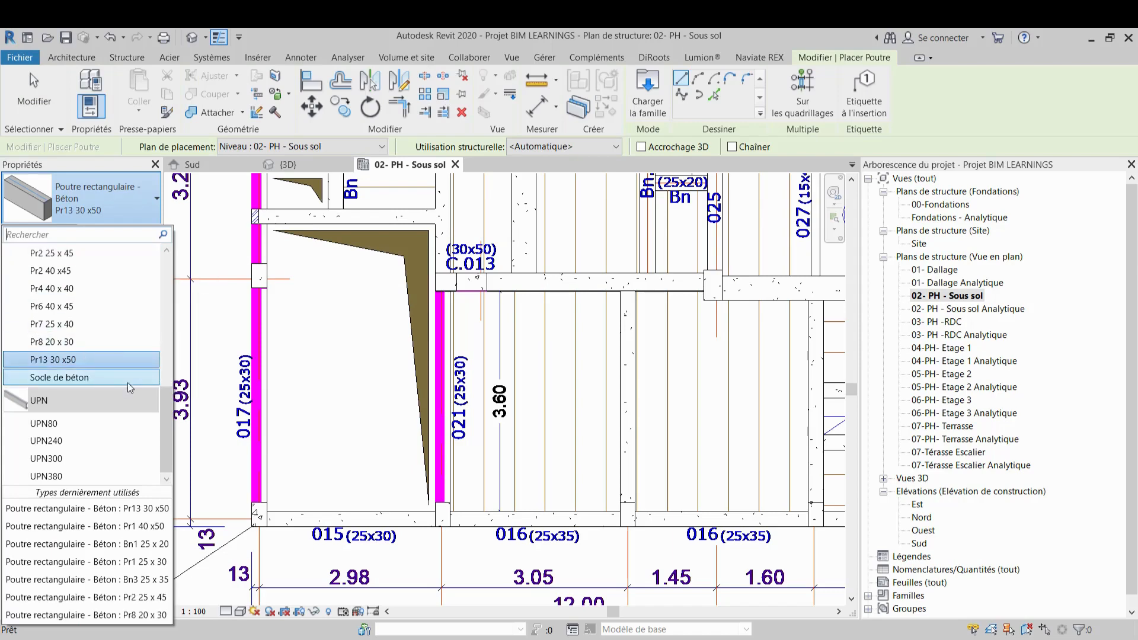
{"action": "left_click", "coordinate": [118, 562]}
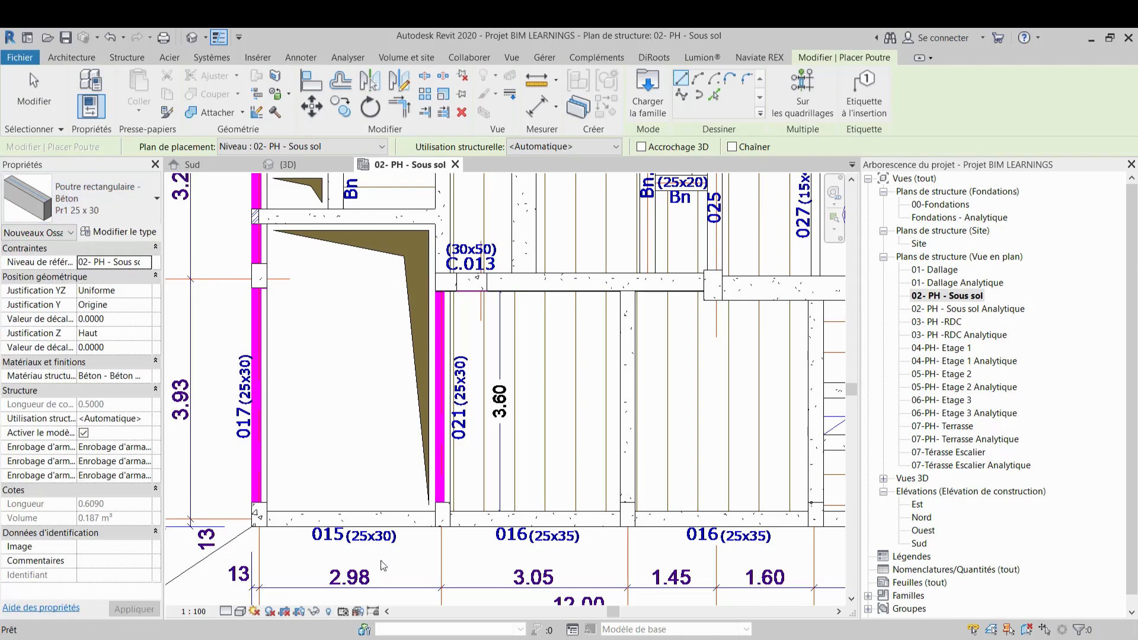
{"action": "left_click", "coordinate": [443, 514]}
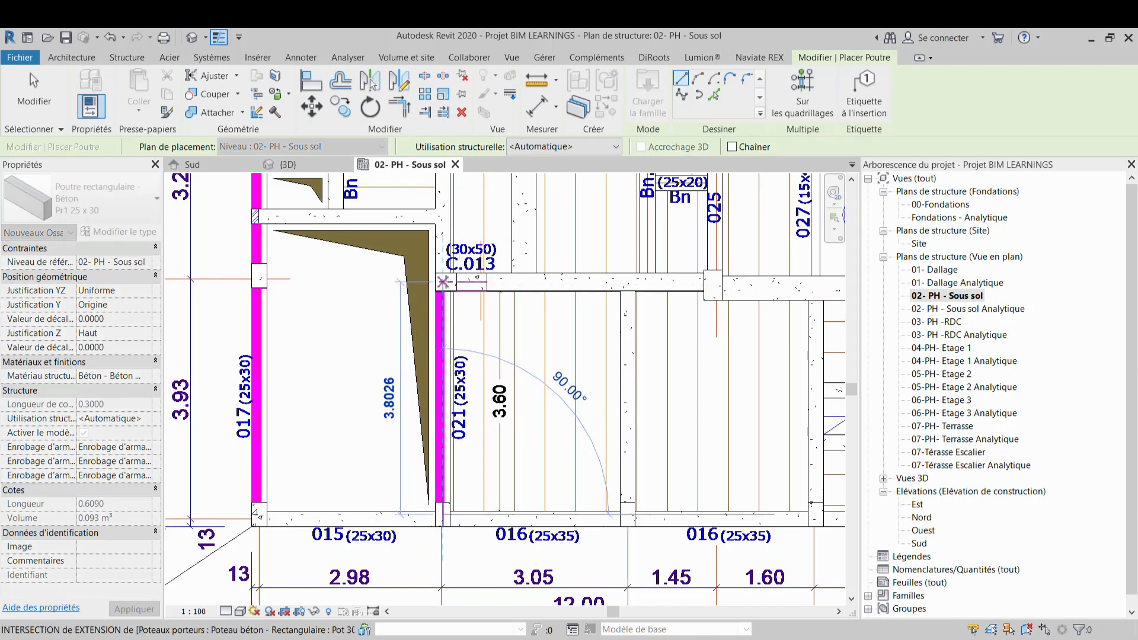
{"action": "left_click", "coordinate": [443, 282]}
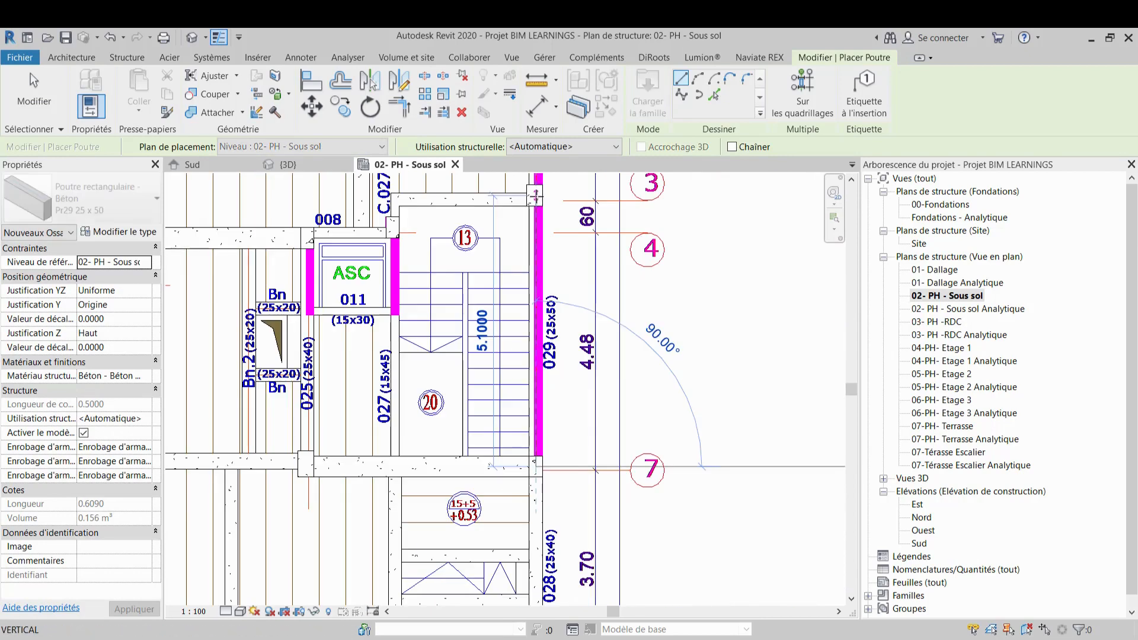
{"action": "key", "text": "Escape"}
{"action": "key", "text": "Escape"}
Review the overall basement plan and then the beams and columns in the 3D view
{"action": "scroll", "coordinate": [611, 475], "scroll_direction": "down", "scroll_amount": 6}
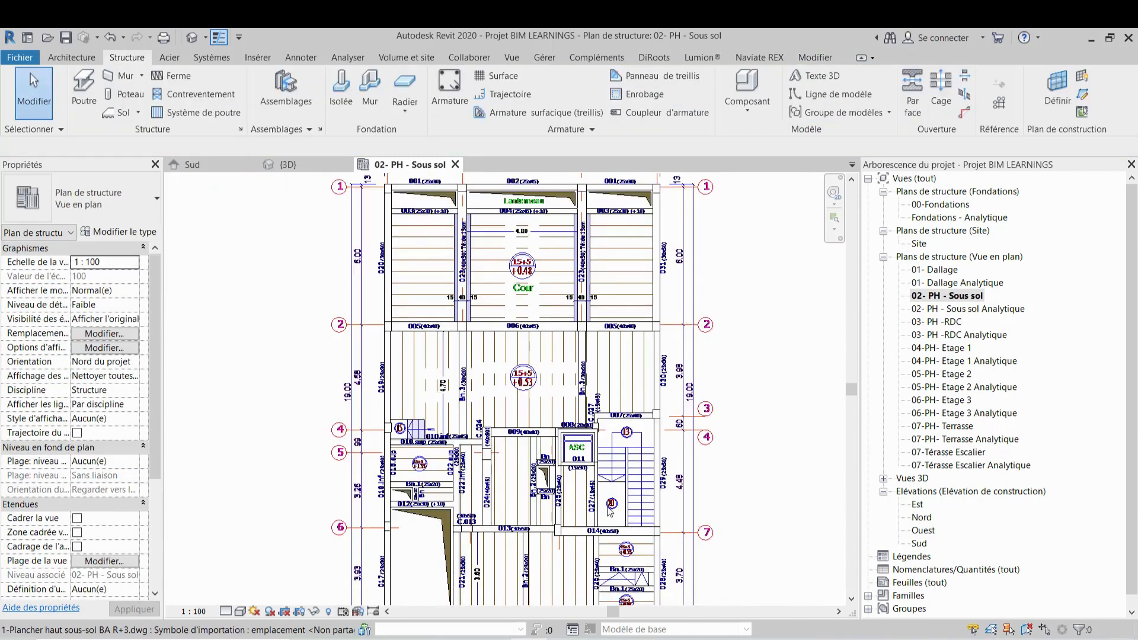
{"action": "middle_click_drag", "start_coordinate": [610, 474], "coordinate": [606, 459]}
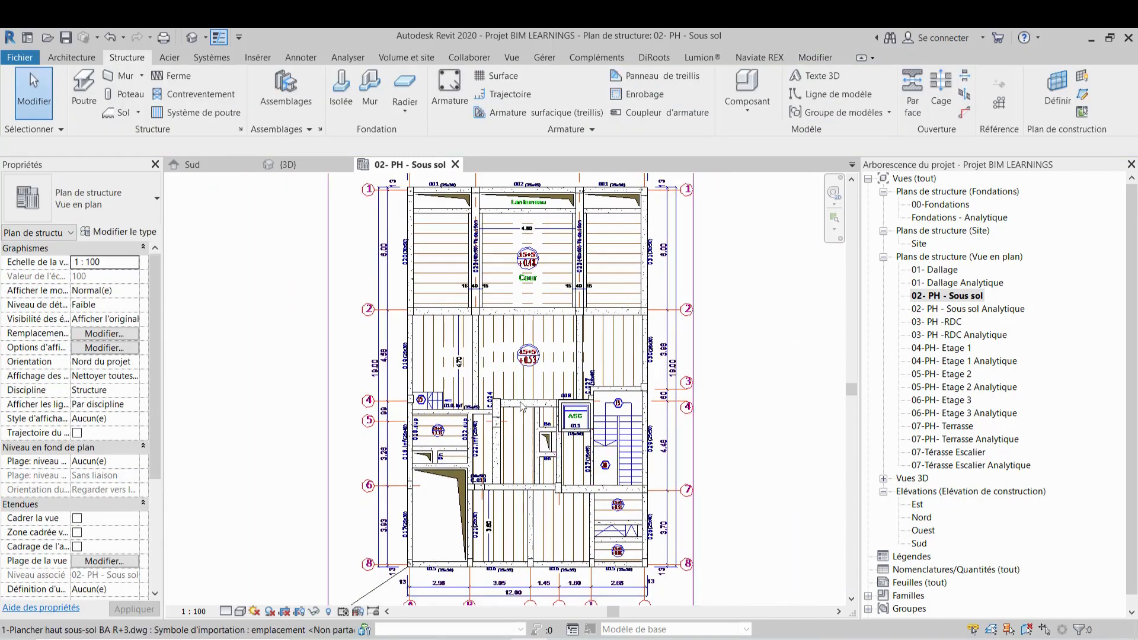
{"action": "scroll", "coordinate": [479, 186], "scroll_direction": "up", "scroll_amount": 3}
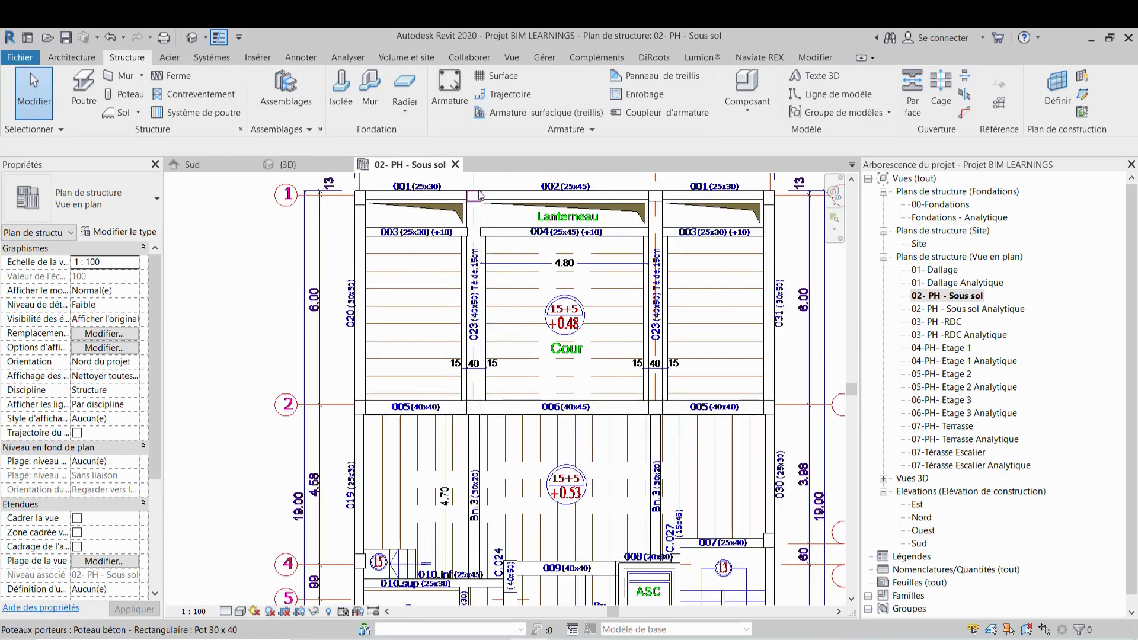
{"action": "left_click", "coordinate": [288, 165]}
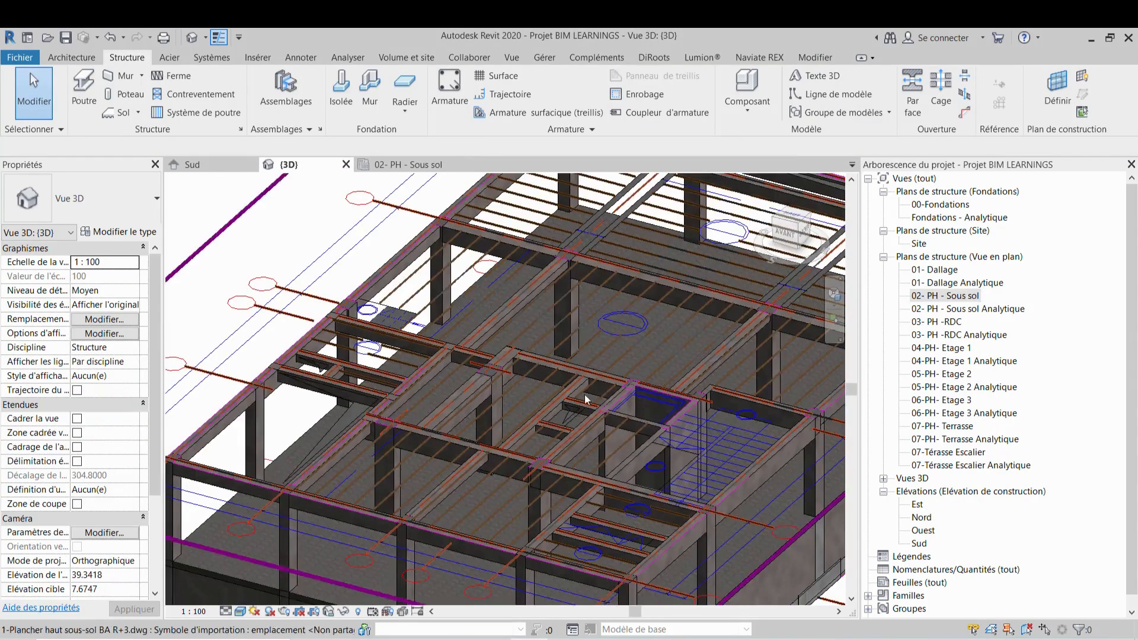
{"action": "middle_click_drag", "start_coordinate": [690, 456], "coordinate": [615, 480], "text": "shift"}
{"action": "scroll", "coordinate": [597, 383], "scroll_direction": "up", "scroll_amount": 4}
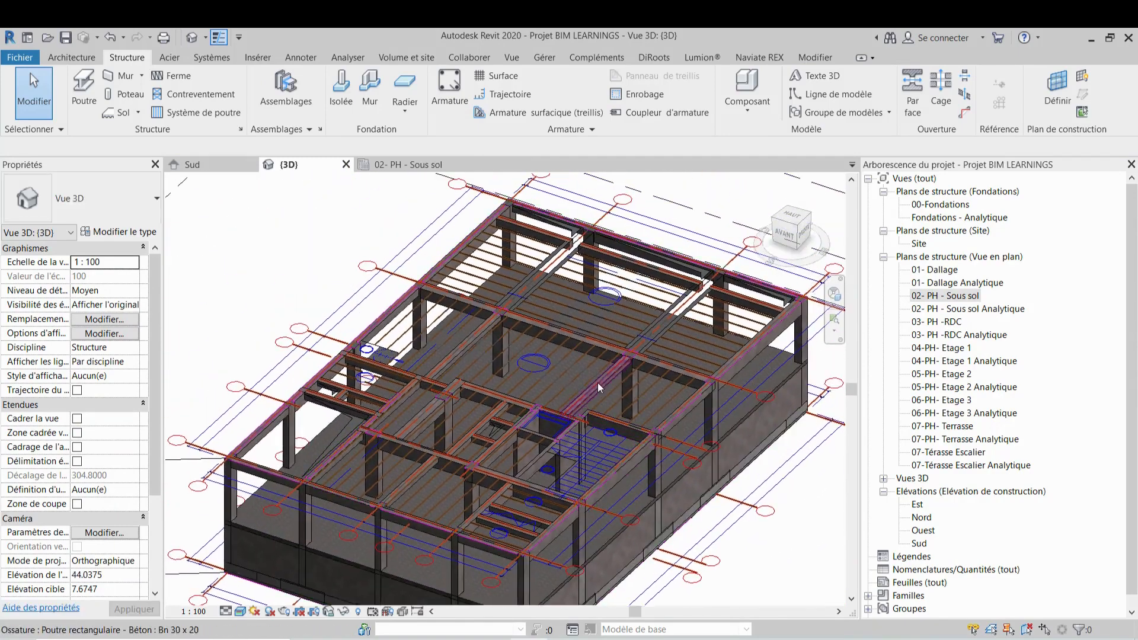
{"action": "middle_click_drag", "start_coordinate": [590, 445], "coordinate": [564, 463]}
{"action": "scroll", "coordinate": [556, 436], "scroll_direction": "up", "scroll_amount": 1}
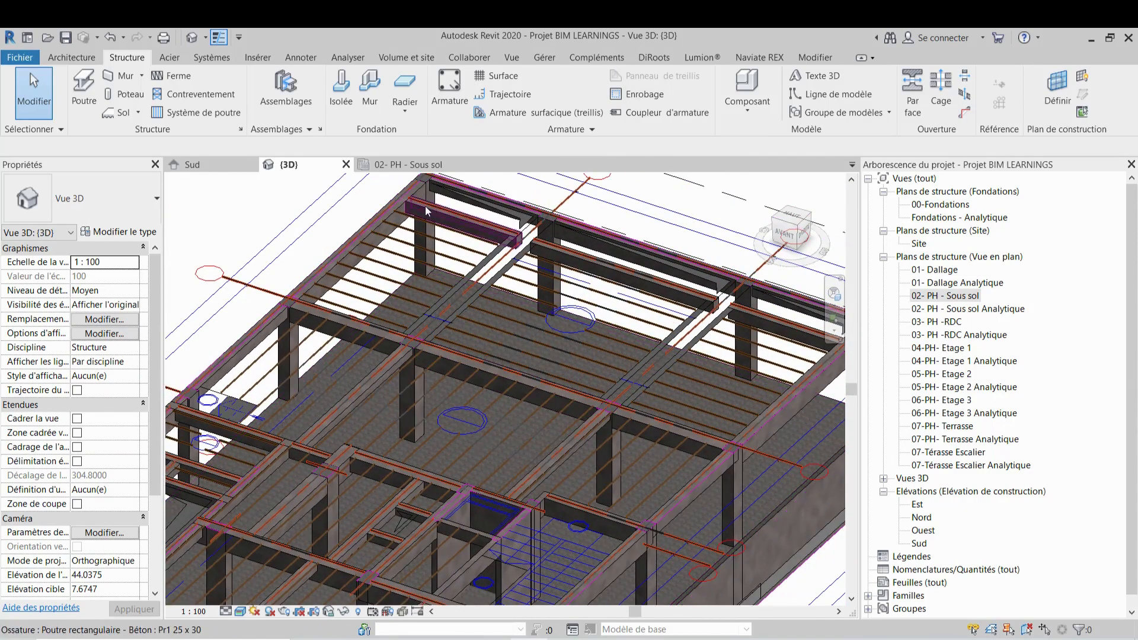
Examine the plan around beam 023 and the Cour between grids 1 and 2
{"action": "left_click", "coordinate": [418, 164]}
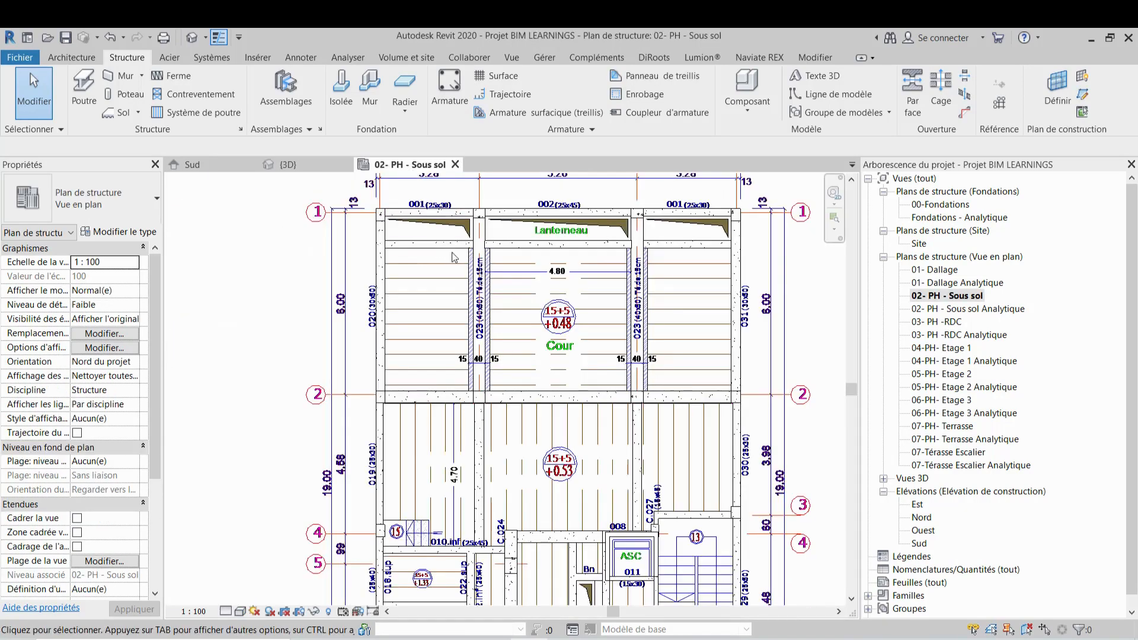
{"action": "scroll", "coordinate": [479, 284], "scroll_direction": "up", "scroll_amount": 2}
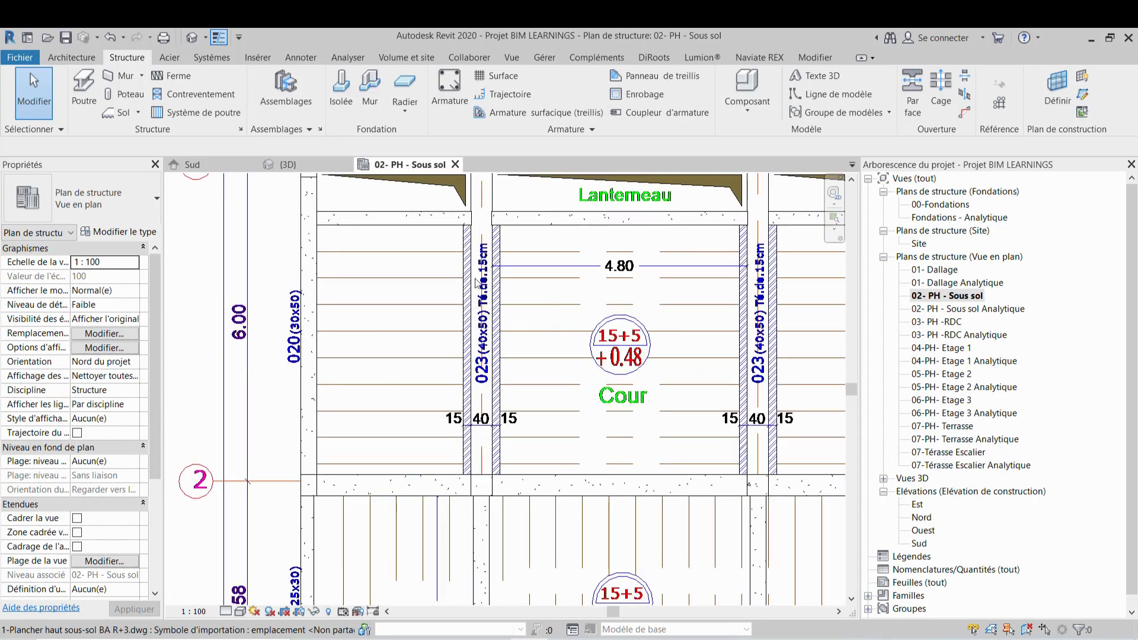
{"action": "middle_click_drag", "start_coordinate": [586, 306], "coordinate": [595, 288]}
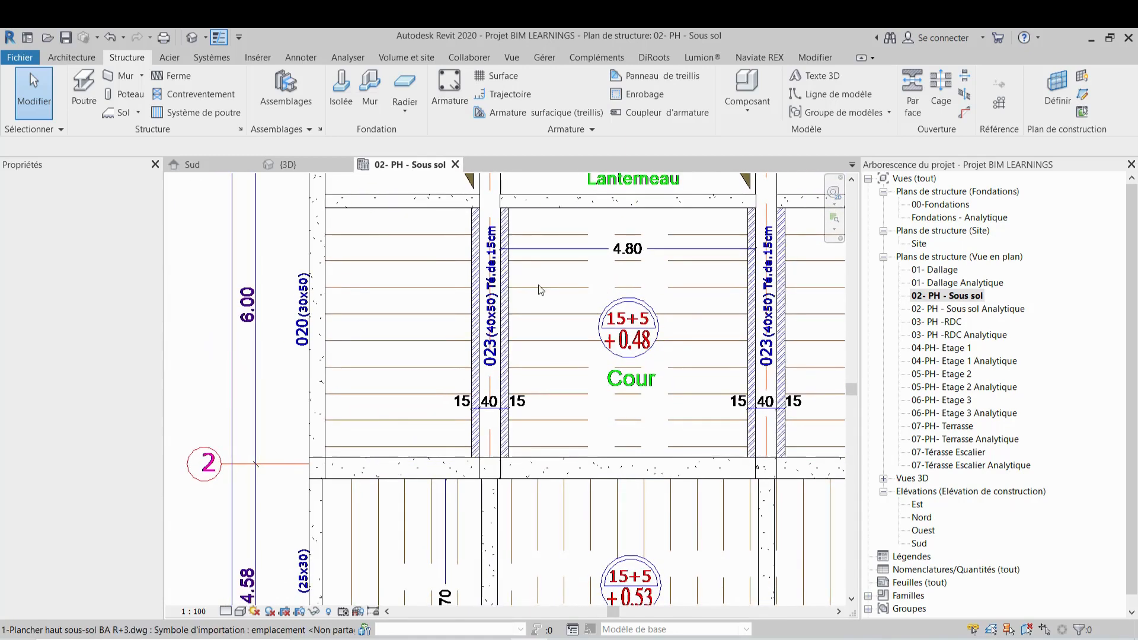
{"action": "scroll", "coordinate": [495, 320], "scroll_direction": "up", "scroll_amount": 4}
{"action": "mouse_move", "coordinate": [512, 331]}
{"action": "middle_mouse_down"}
{"action": "mouse_move", "coordinate": [501, 370]}
{"action": "mouse_move", "coordinate": [507, 437]}
{"action": "middle_mouse_up"}
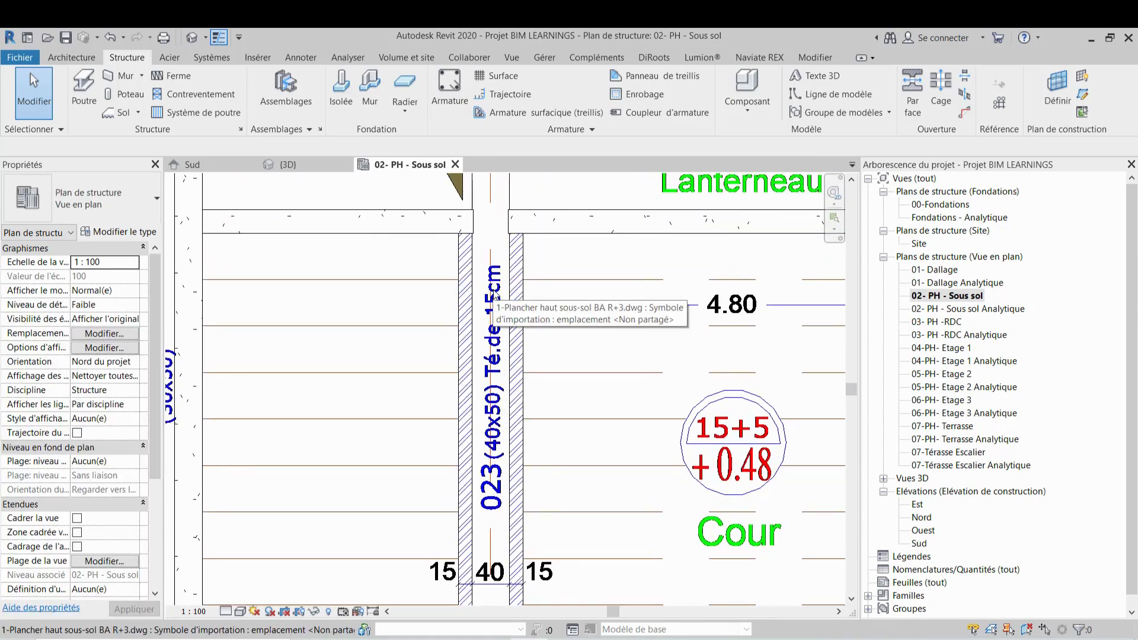
{"action": "scroll", "coordinate": [495, 356], "scroll_direction": "down", "scroll_amount": 1}
{"action": "middle_click_drag", "start_coordinate": [495, 370], "coordinate": [492, 247]}
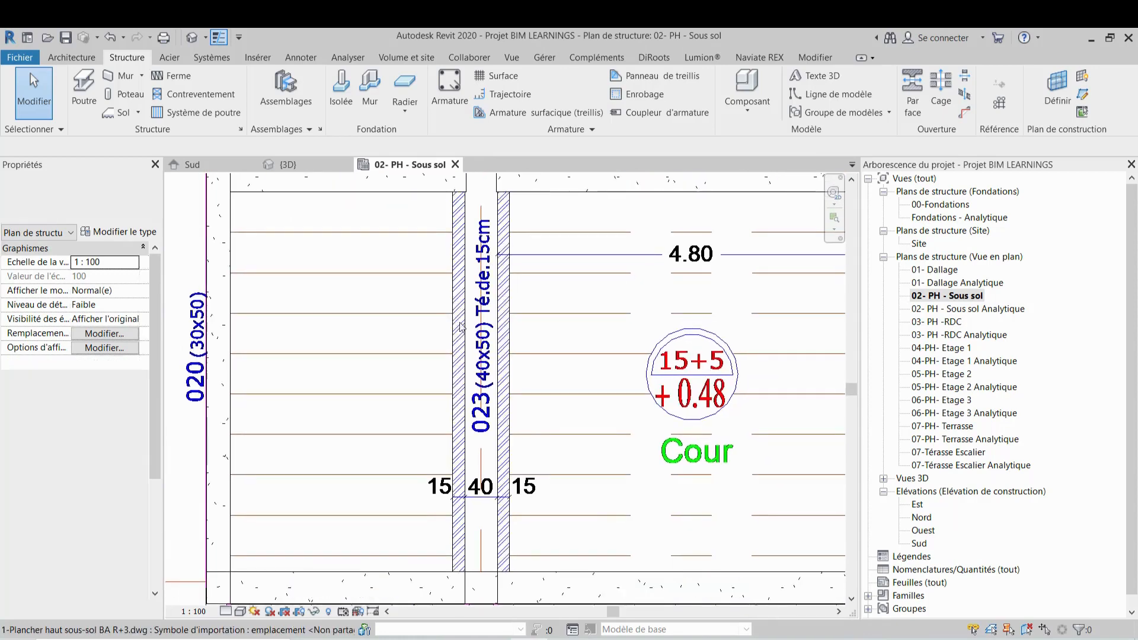
{"action": "scroll", "coordinate": [478, 305], "scroll_direction": "down", "scroll_amount": 1}
{"action": "scroll", "coordinate": [478, 306], "scroll_direction": "down", "scroll_amount": 1}
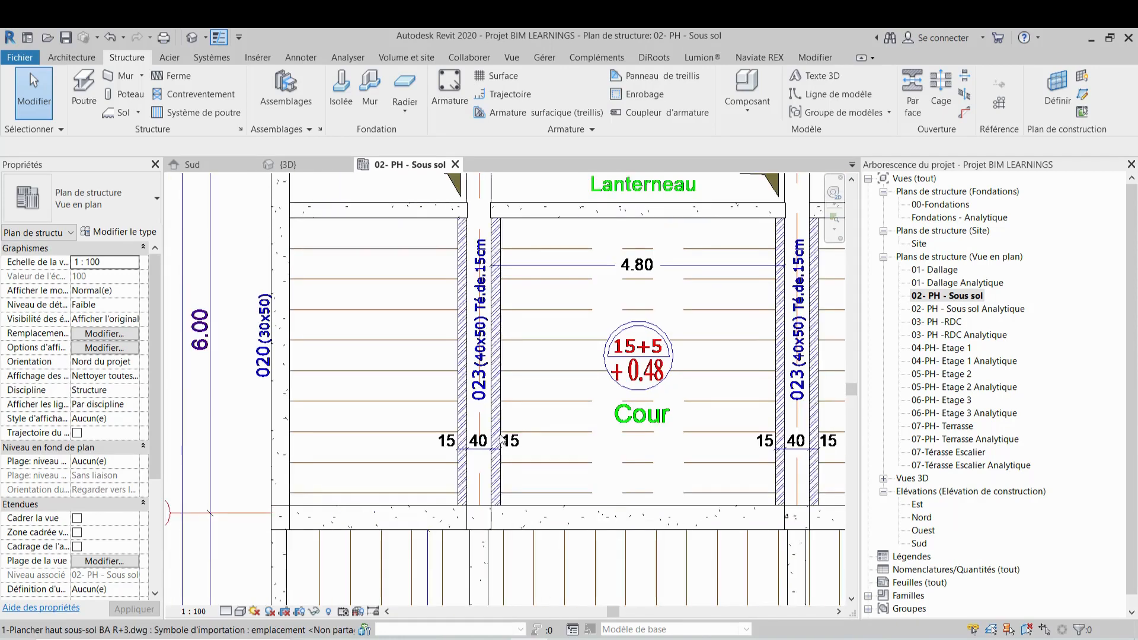
{"action": "middle_click_drag", "start_coordinate": [502, 439], "coordinate": [489, 374]}
{"action": "middle_click_drag", "start_coordinate": [502, 325], "coordinate": [454, 390]}
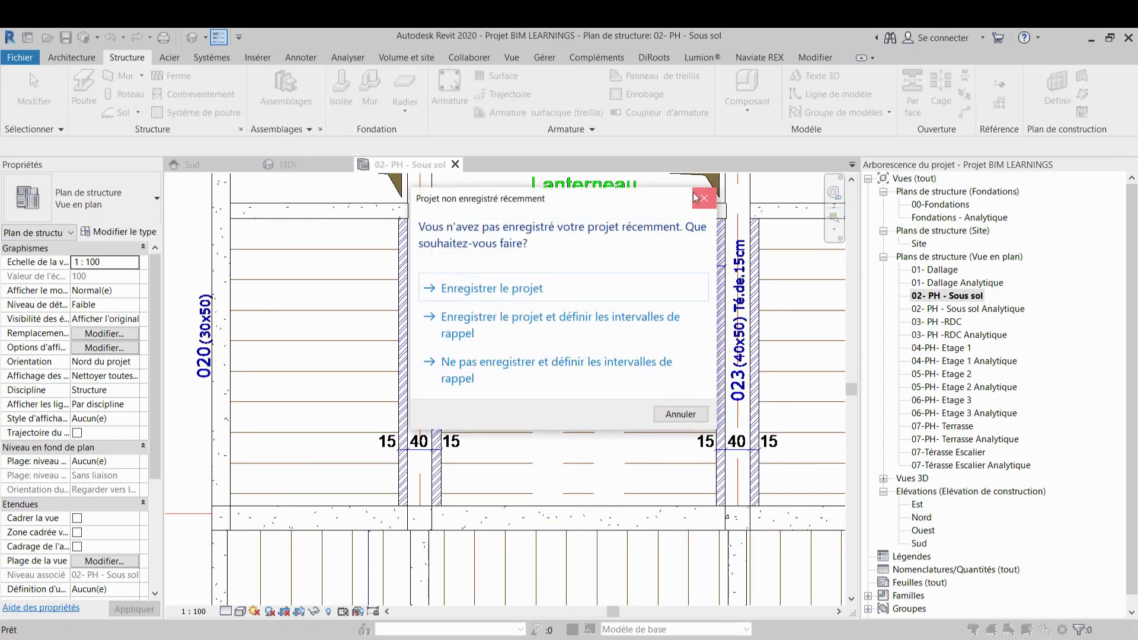
Dismiss the save reminder, start the Beam tool and load the Té simple - Préfabriqué precast beam family from Béton précoulé
{"action": "left_click", "coordinate": [704, 197]}
{"action": "scroll", "coordinate": [448, 418], "scroll_direction": "down", "scroll_amount": 4}
{"action": "left_click", "coordinate": [84, 89]}
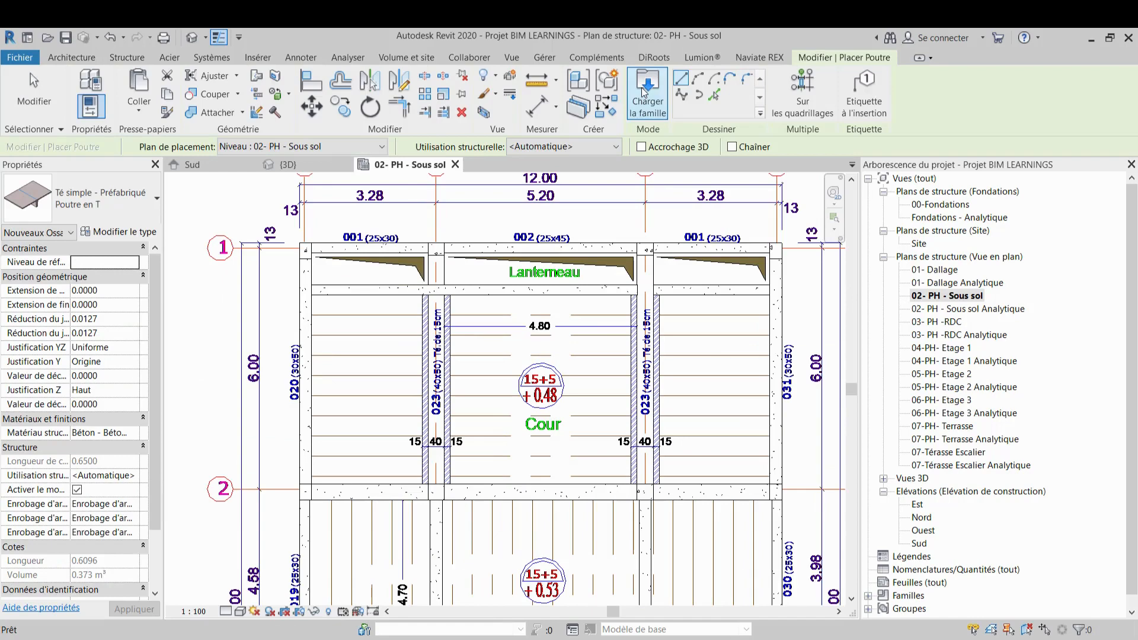
{"action": "left_click", "coordinate": [646, 89]}
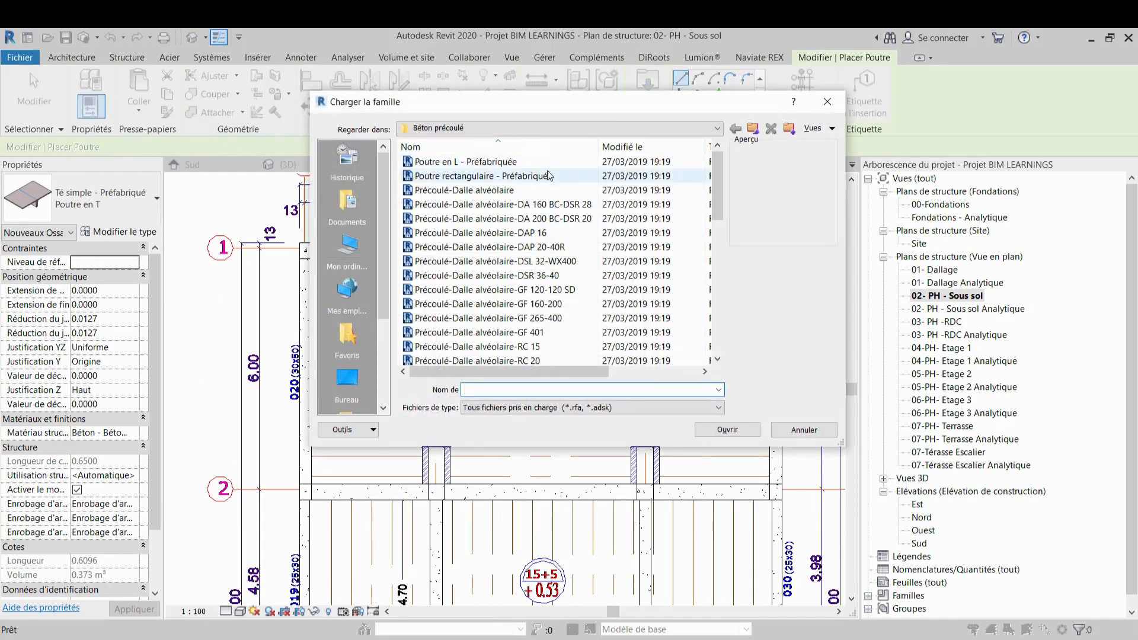
{"action": "scroll", "coordinate": [503, 281], "scroll_direction": "down", "scroll_amount": 8}
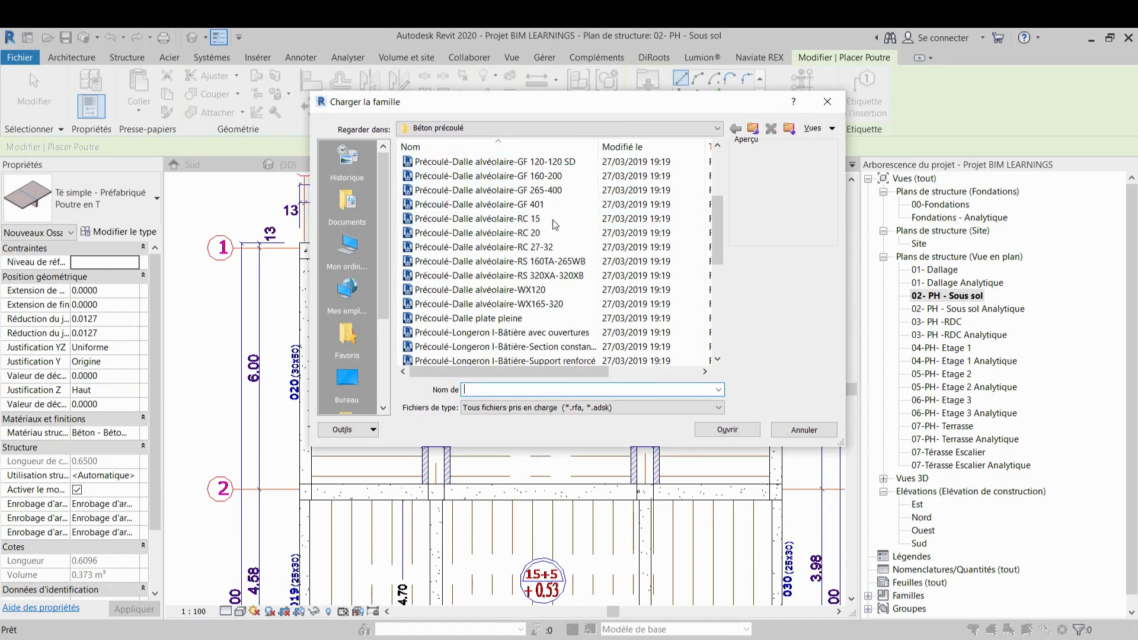
{"action": "left_click", "coordinate": [474, 336]}
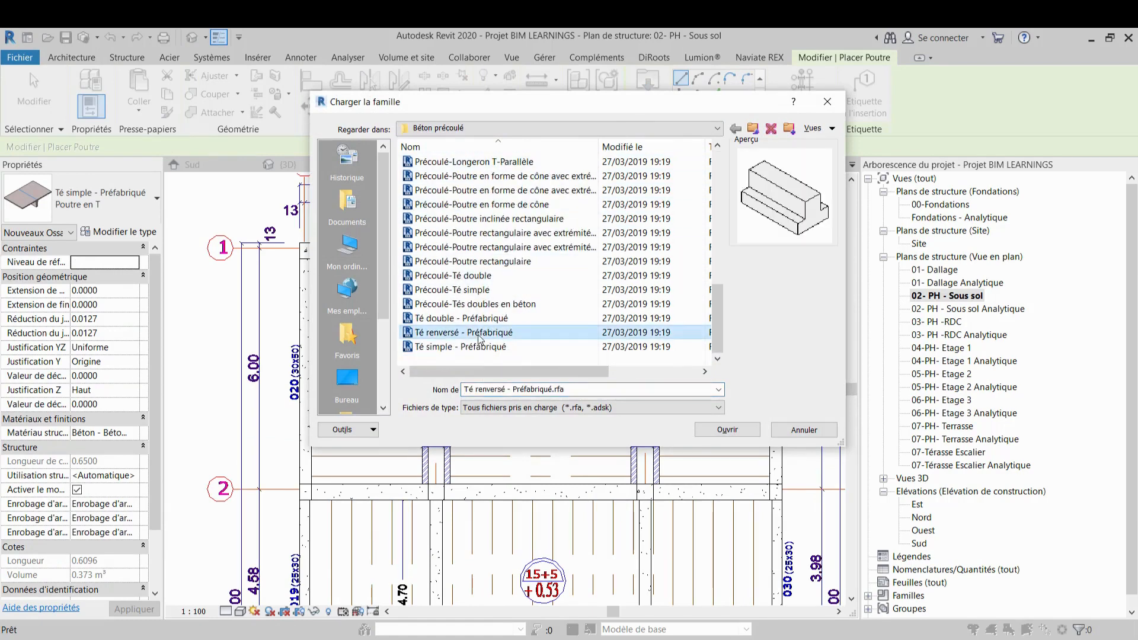
{"action": "left_click", "coordinate": [479, 348]}
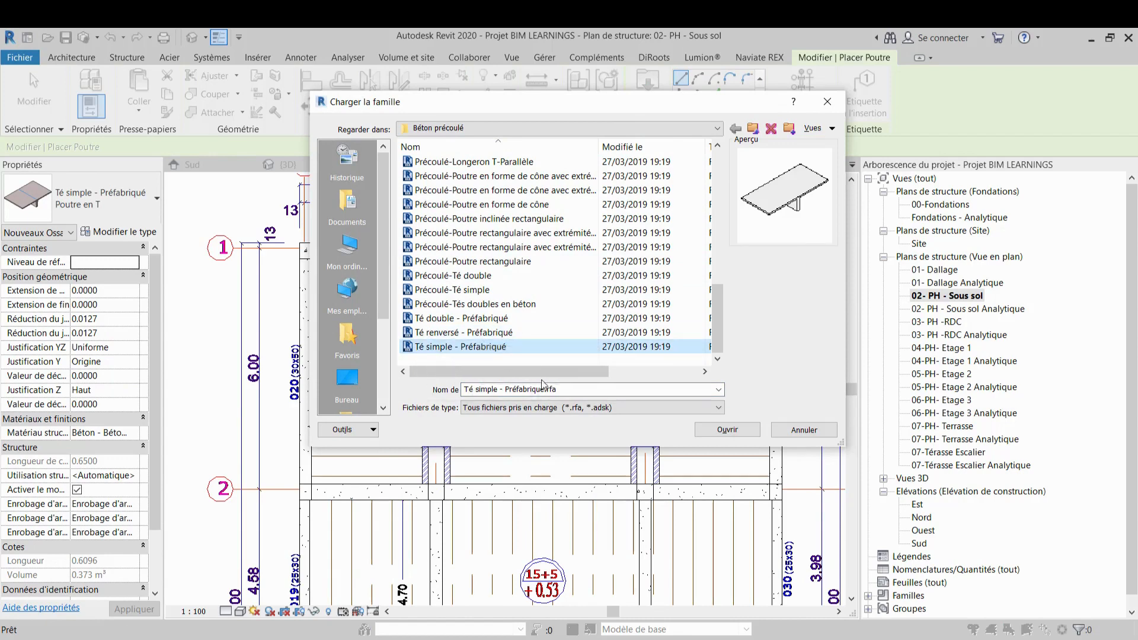
{"action": "left_click", "coordinate": [728, 430]}
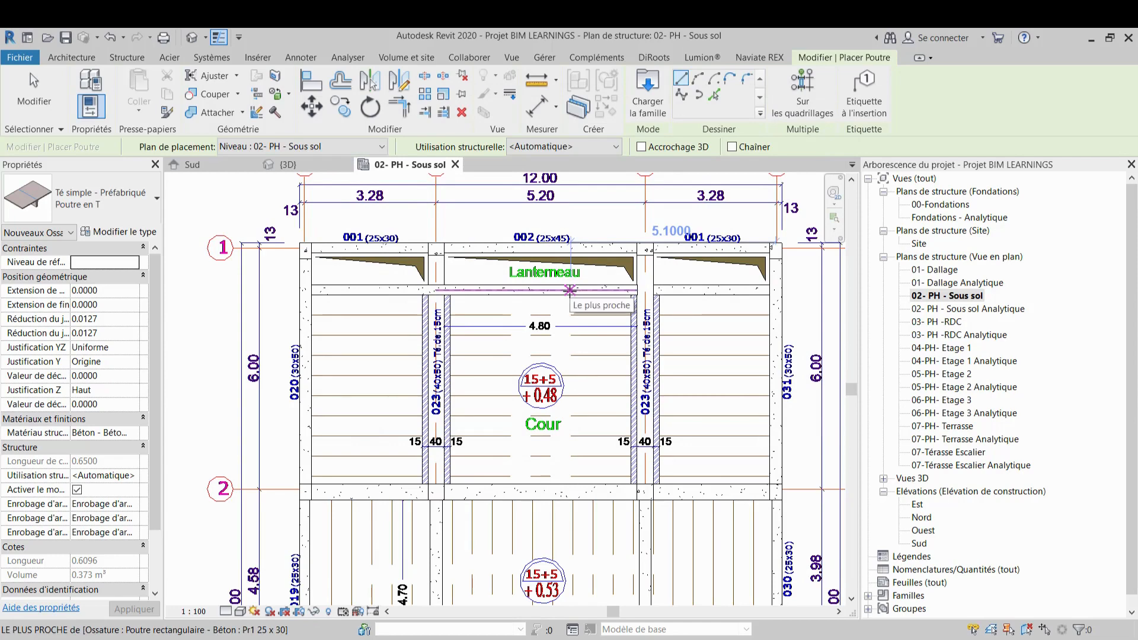
Review the Poutre en T type's dimensions in its type properties without changing them
{"action": "left_click", "coordinate": [105, 234]}
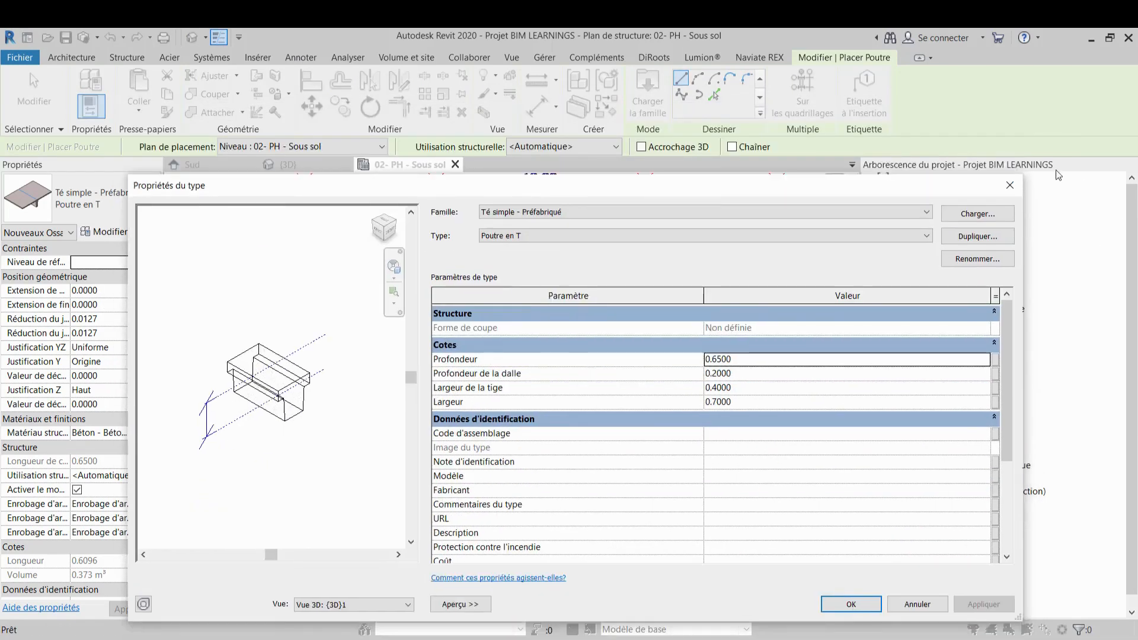
{"action": "left_click", "coordinate": [1011, 187]}
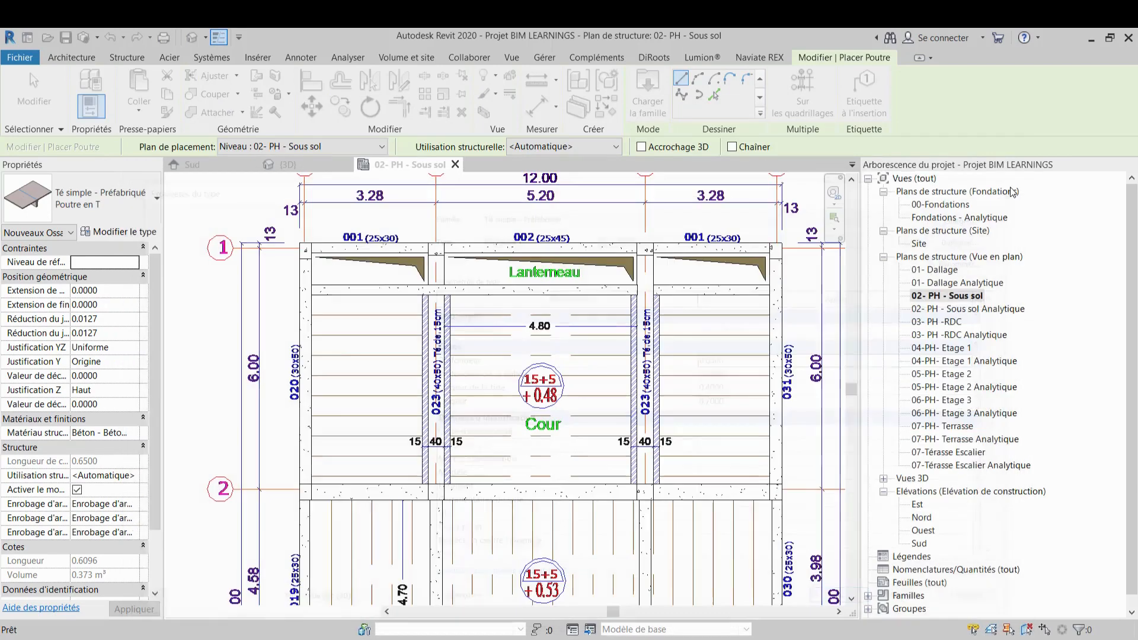
{"action": "scroll", "coordinate": [449, 382], "scroll_direction": "up", "scroll_amount": 5}
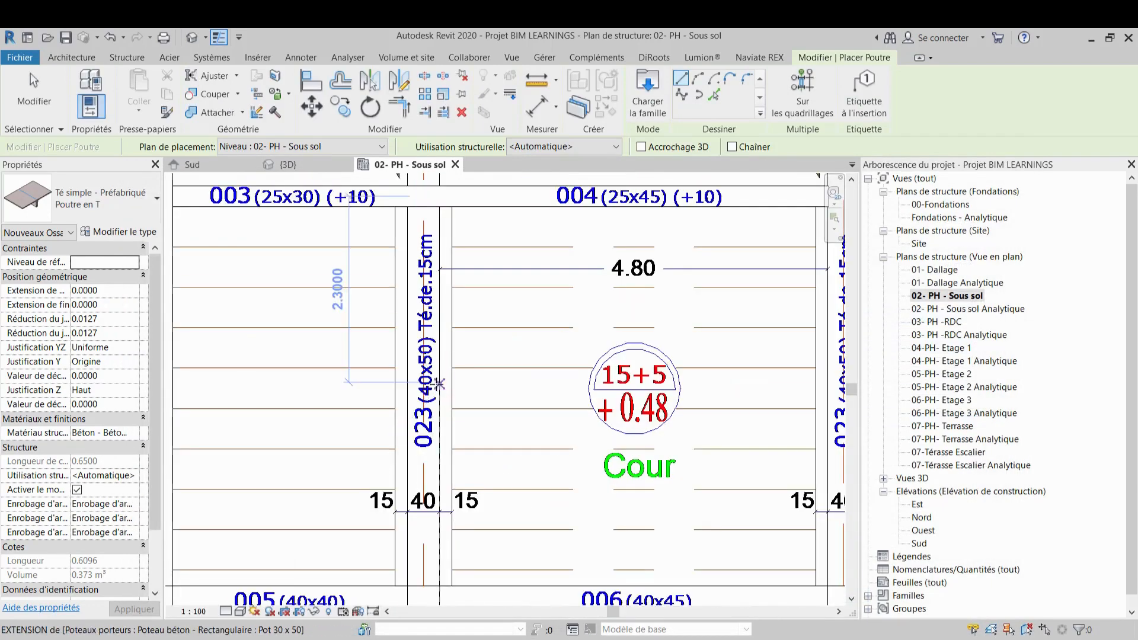
{"action": "scroll", "coordinate": [513, 290], "scroll_direction": "up", "scroll_amount": 2}
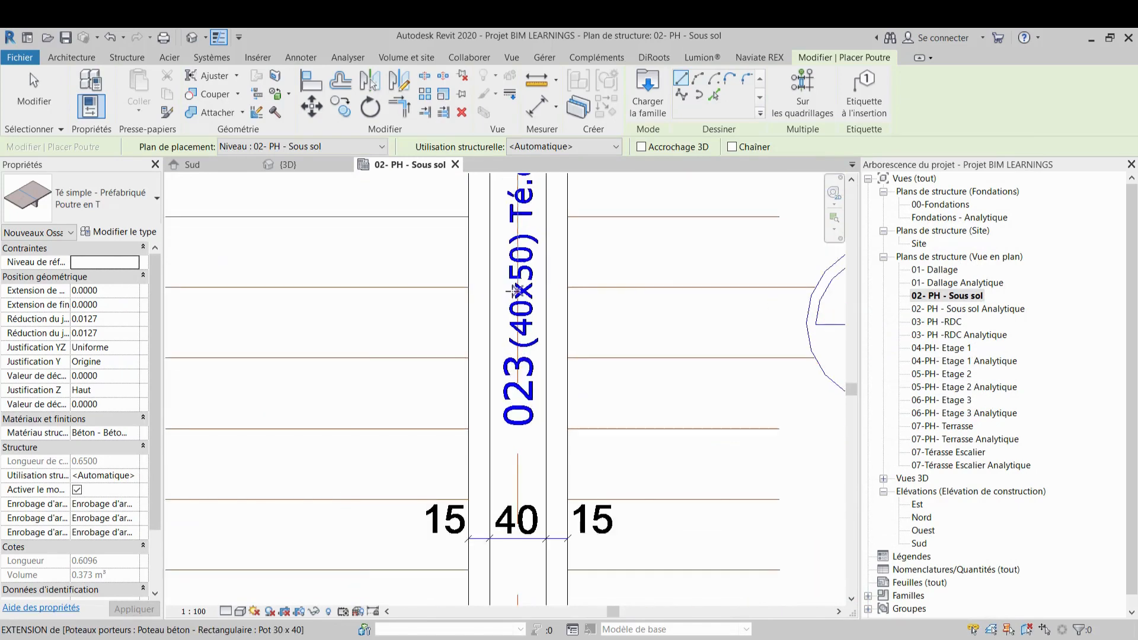
{"action": "middle_click_drag", "start_coordinate": [516, 356], "coordinate": [526, 550]}
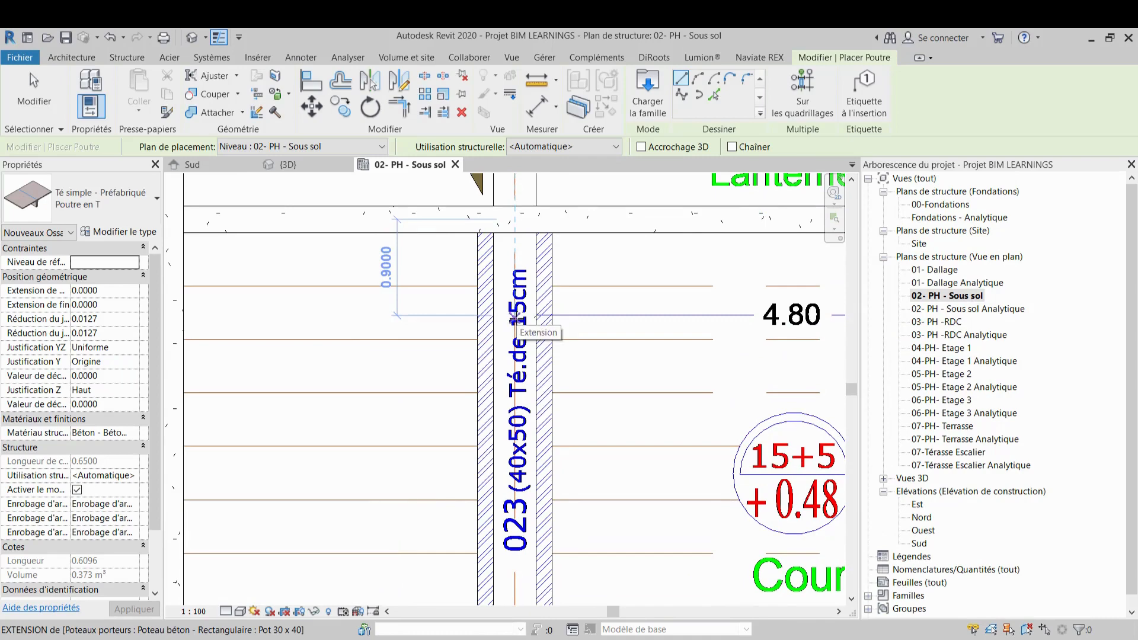
{"action": "left_click", "coordinate": [130, 231]}
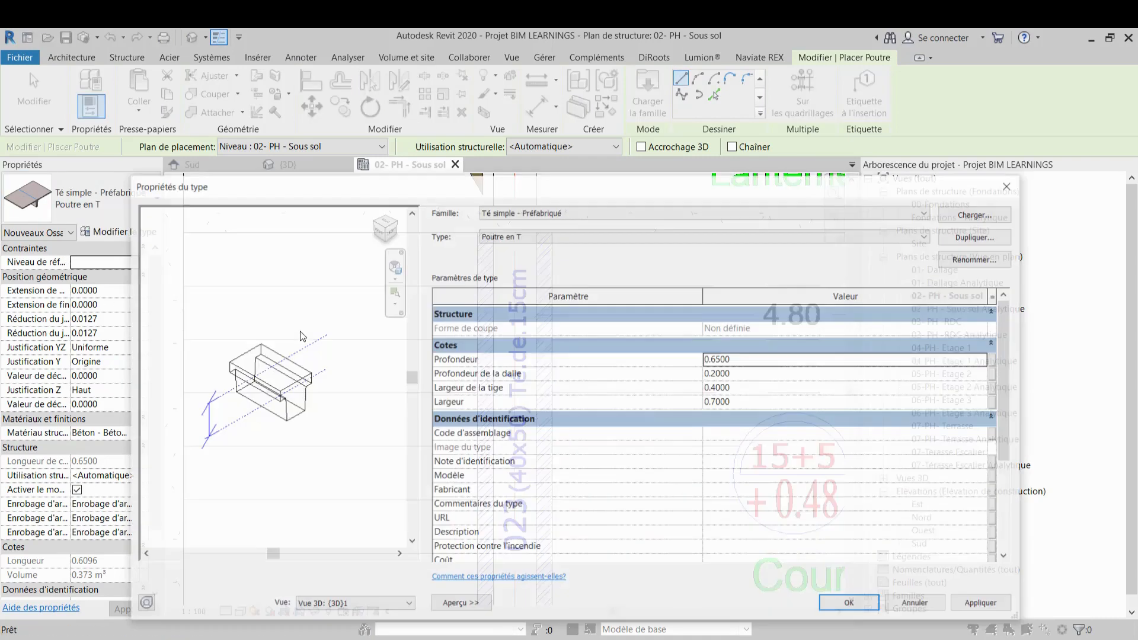
{"action": "scroll", "coordinate": [319, 414], "scroll_direction": "up", "scroll_amount": 5}
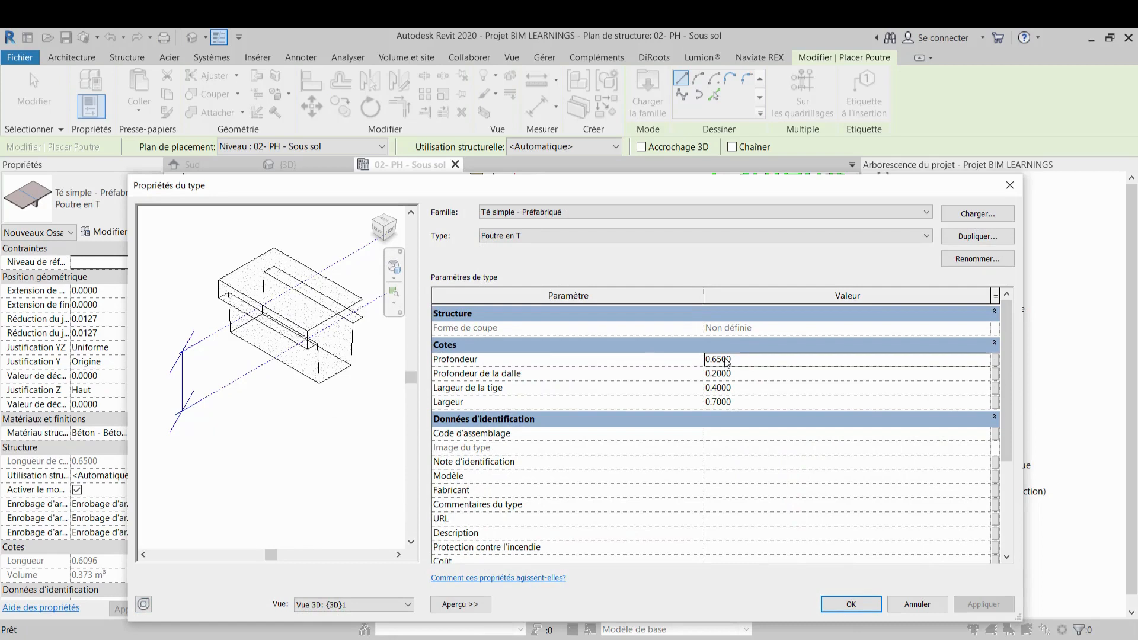
{"action": "left_click", "coordinate": [719, 400]}
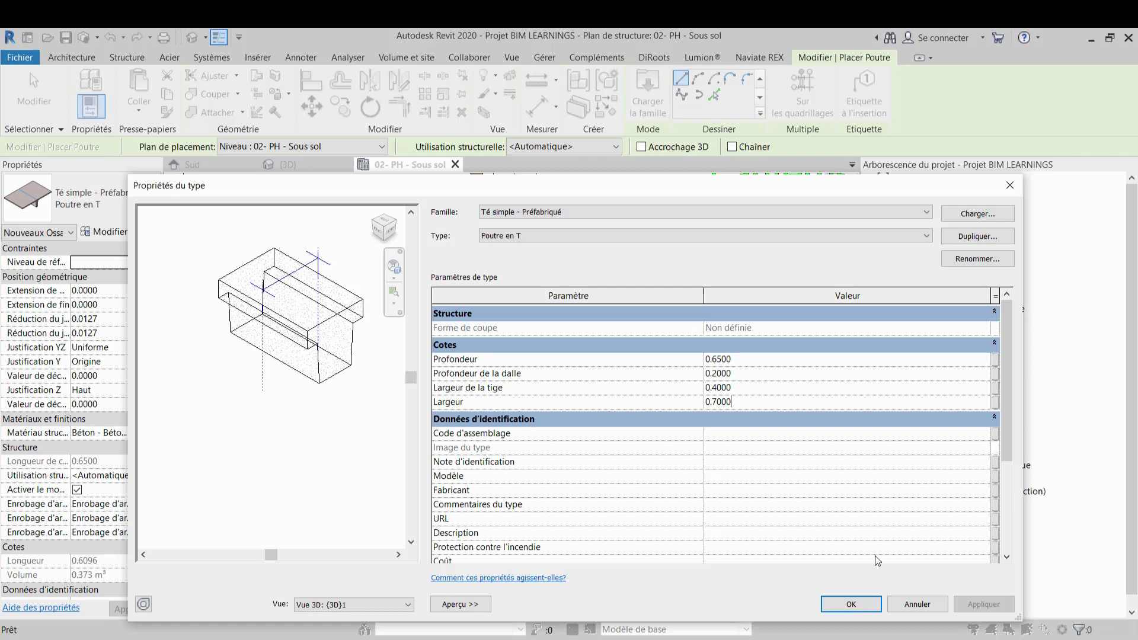
{"action": "left_click", "coordinate": [864, 601]}
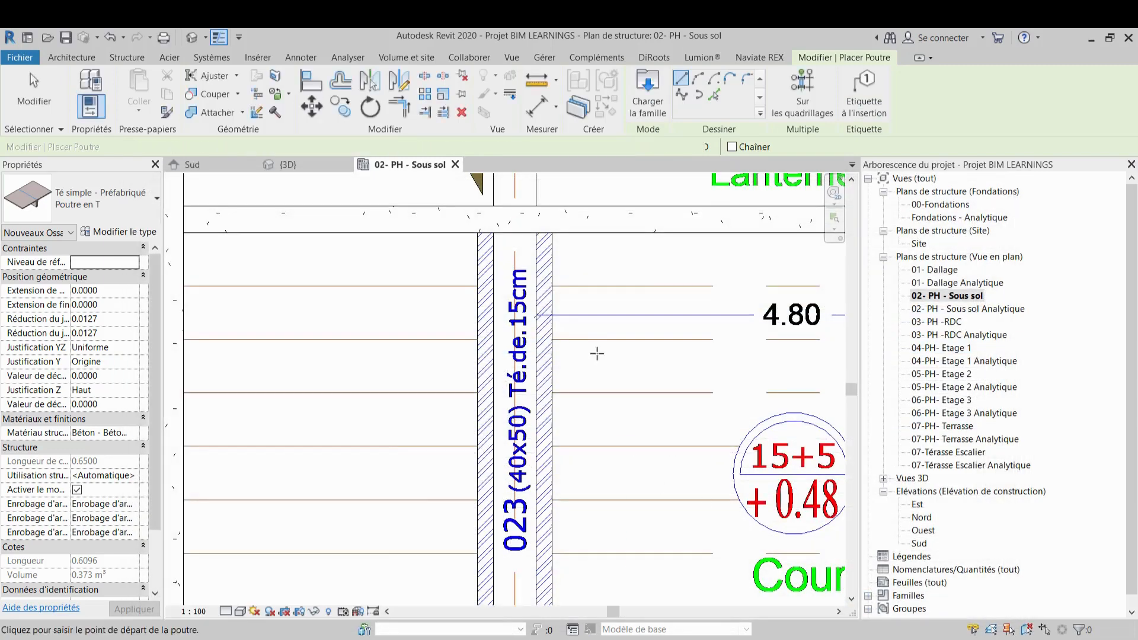
Draw a Poutre en T beam about 6 m long along the left beam 023 between grids 2 and 1
{"action": "middle_click_drag", "start_coordinate": [586, 377], "coordinate": [586, 338]}
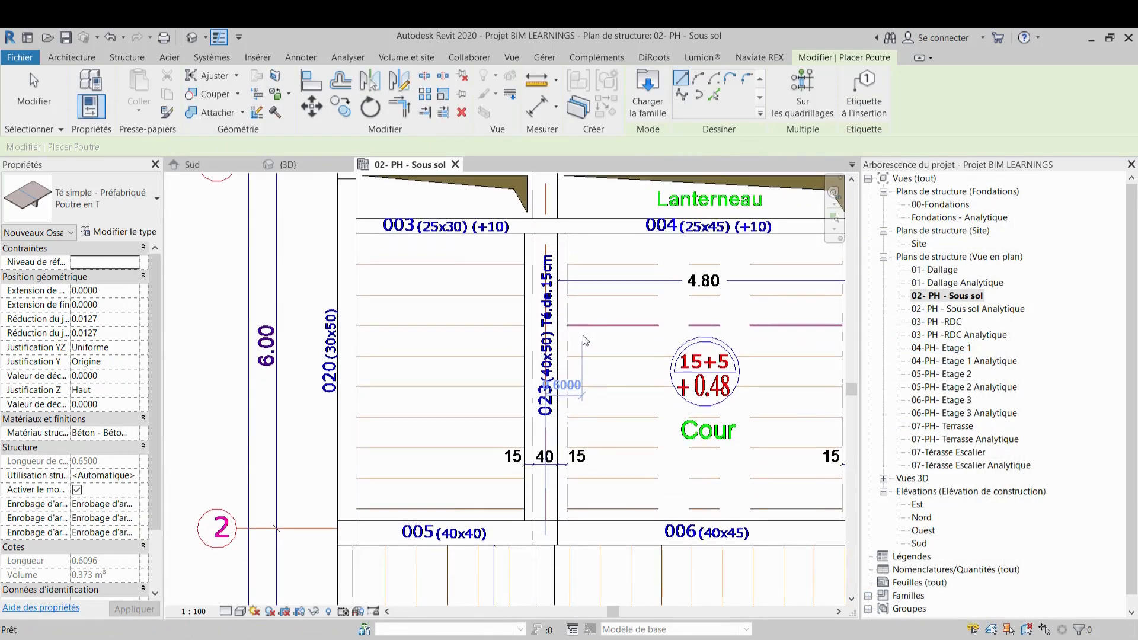
{"action": "left_click", "coordinate": [545, 533]}
{"action": "scroll", "coordinate": [549, 236], "scroll_direction": "down", "scroll_amount": 1}
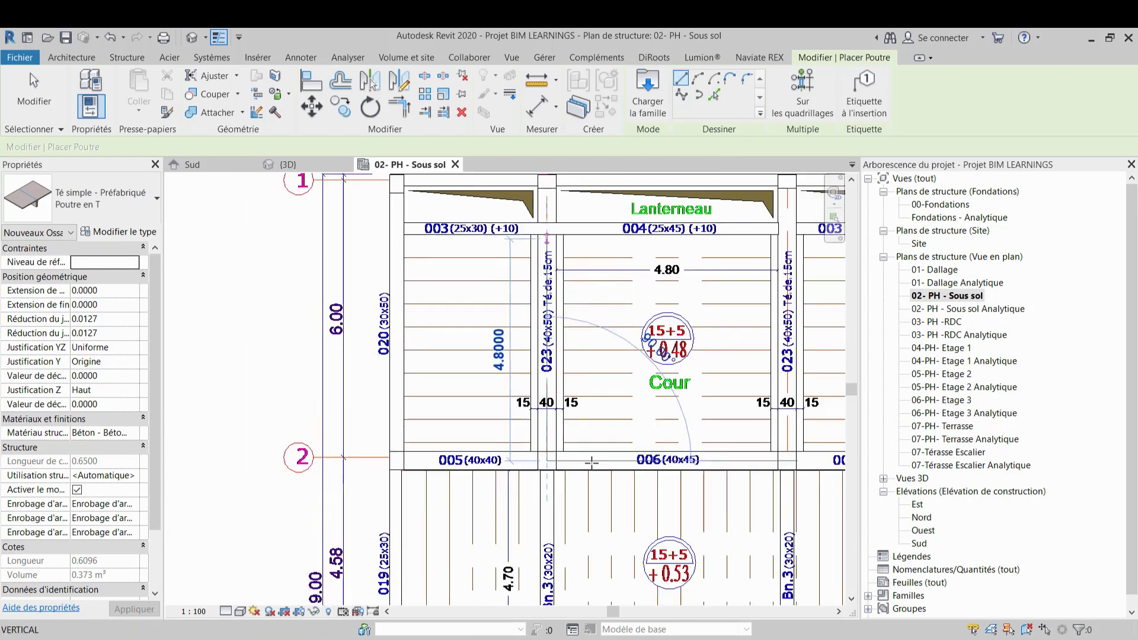
{"action": "middle_click_drag", "start_coordinate": [550, 205], "coordinate": [593, 420]}
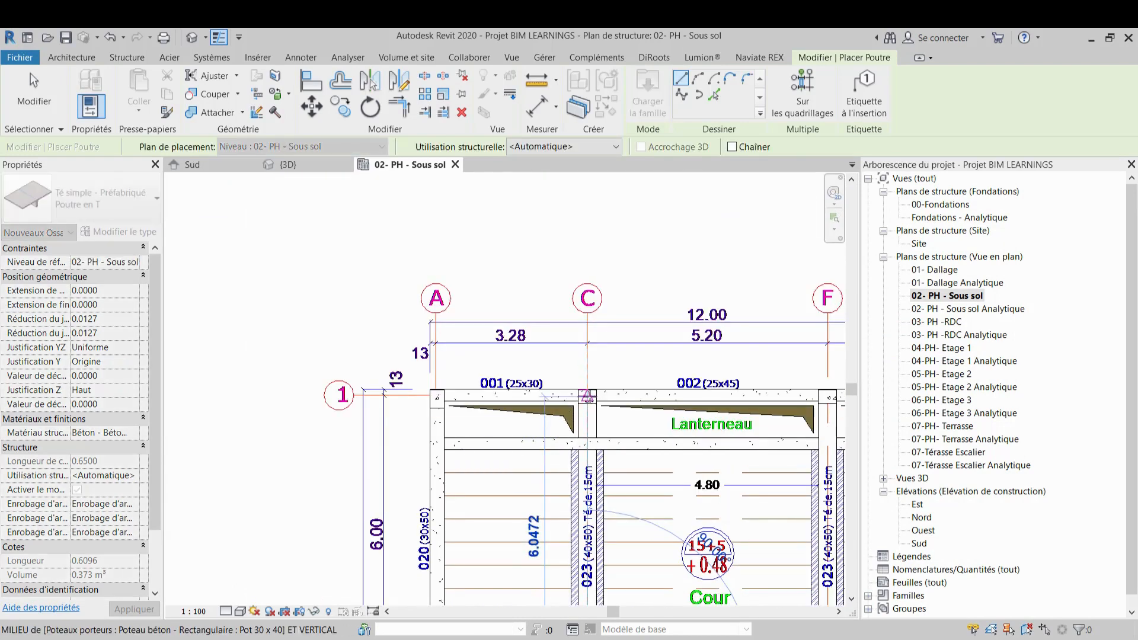
{"action": "left_click", "coordinate": [588, 397]}
Draw a second Poutre en T beam about 6 m long along the right beam 023 between grids 2 and 1
{"action": "scroll", "coordinate": [587, 396], "scroll_direction": "down", "scroll_amount": 2}
{"action": "middle_click_drag", "start_coordinate": [565, 346], "coordinate": [497, 205]}
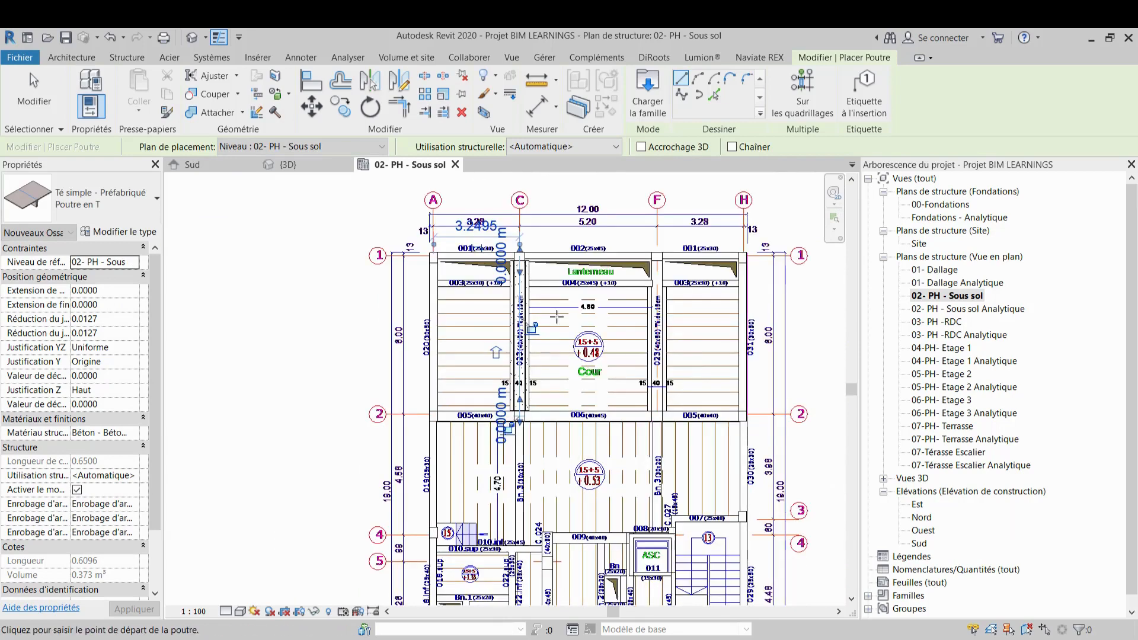
{"action": "scroll", "coordinate": [703, 366], "scroll_direction": "up", "scroll_amount": 2}
{"action": "left_click", "coordinate": [657, 417]}
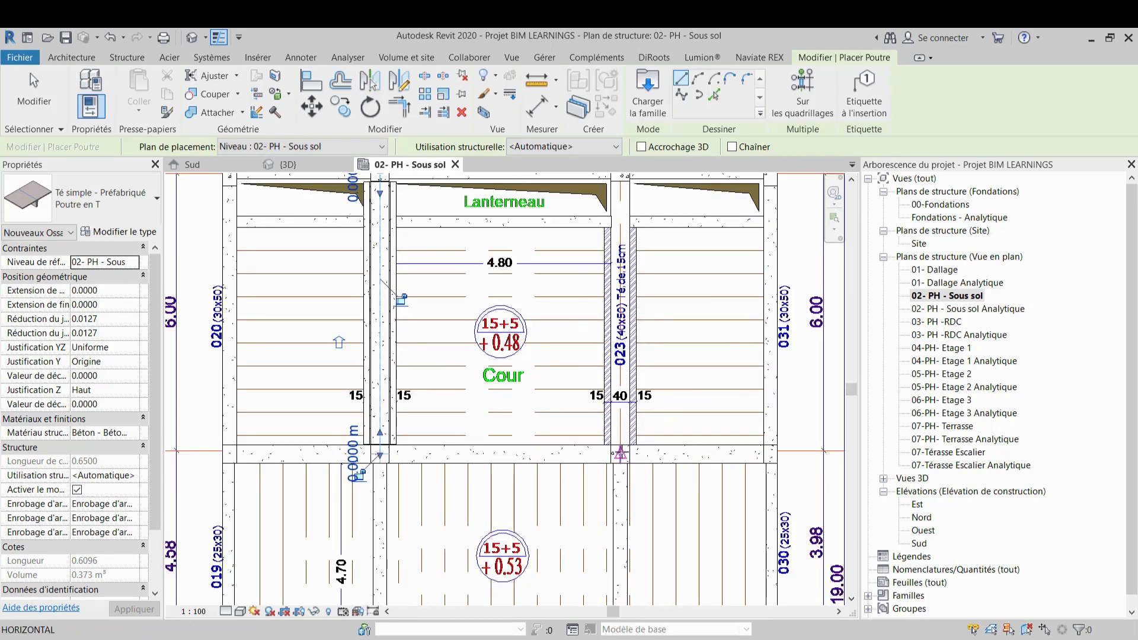
{"action": "middle_click_drag", "start_coordinate": [620, 224], "coordinate": [621, 353]}
{"action": "scroll", "coordinate": [620, 356], "scroll_direction": "up", "scroll_amount": 1}
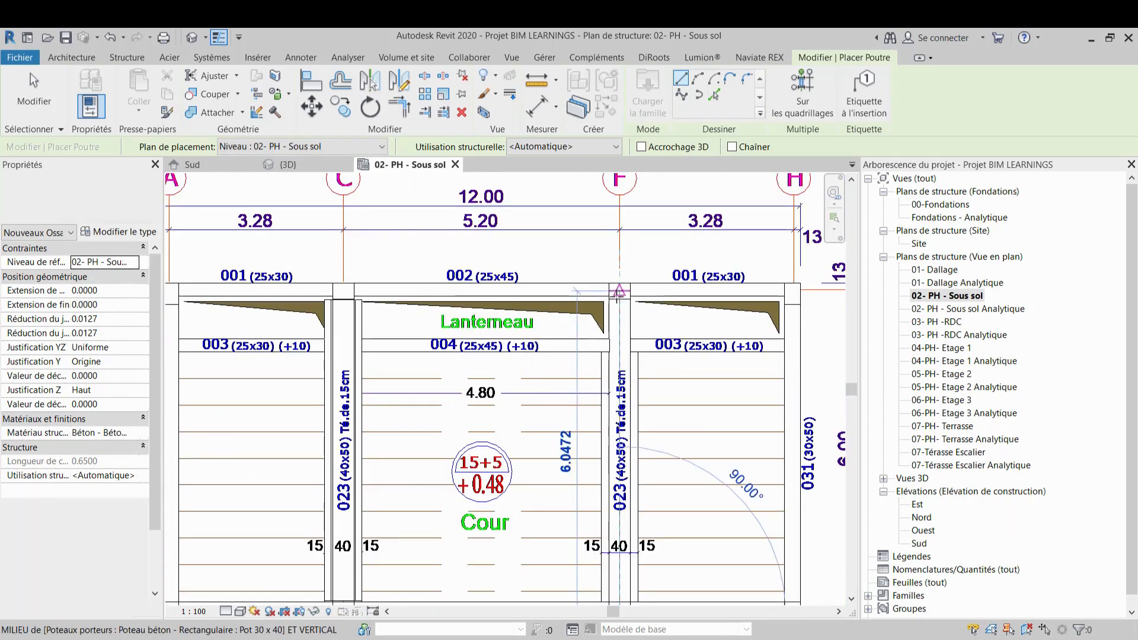
{"action": "left_click", "coordinate": [619, 293]}
{"action": "key", "text": "Escape"}
{"action": "key", "text": "Escape"}
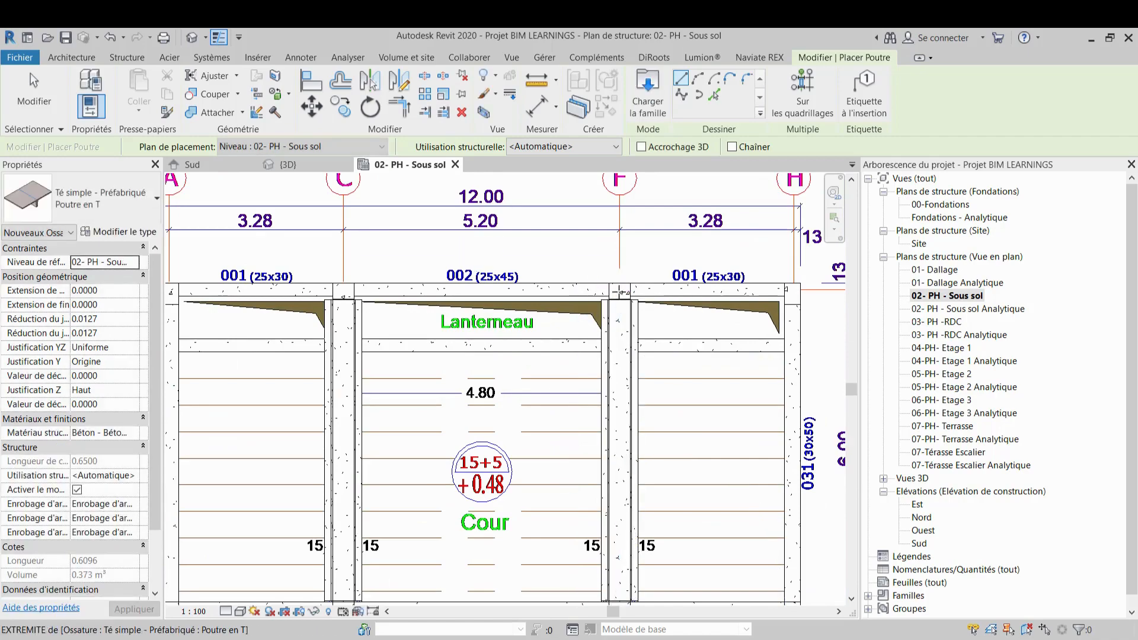
Inspect the new T-beams and the surrounding structure in the 3D view
{"action": "left_click", "coordinate": [309, 163]}
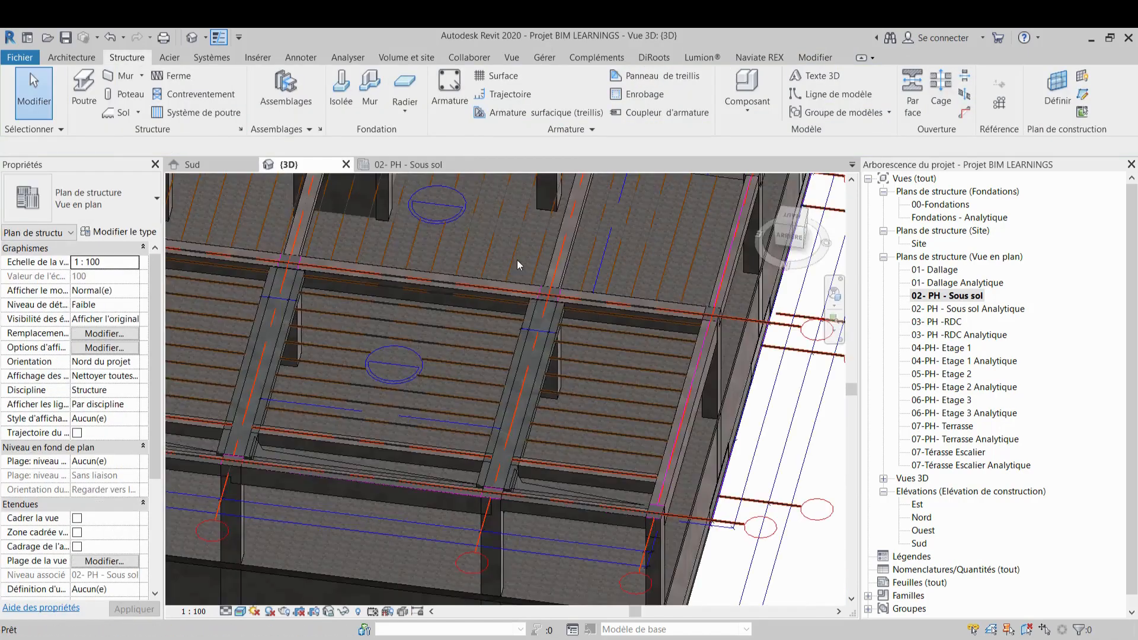
{"action": "middle_click_drag", "start_coordinate": [538, 306], "coordinate": [522, 286], "text": "shift"}
{"action": "scroll", "coordinate": [473, 382], "scroll_direction": "up", "scroll_amount": 5}
{"action": "middle_click_drag", "start_coordinate": [473, 389], "coordinate": [485, 493]}
{"action": "middle_click_drag", "start_coordinate": [499, 435], "coordinate": [671, 433], "text": "shift"}
{"action": "scroll", "coordinate": [656, 398], "scroll_direction": "down", "scroll_amount": 6}
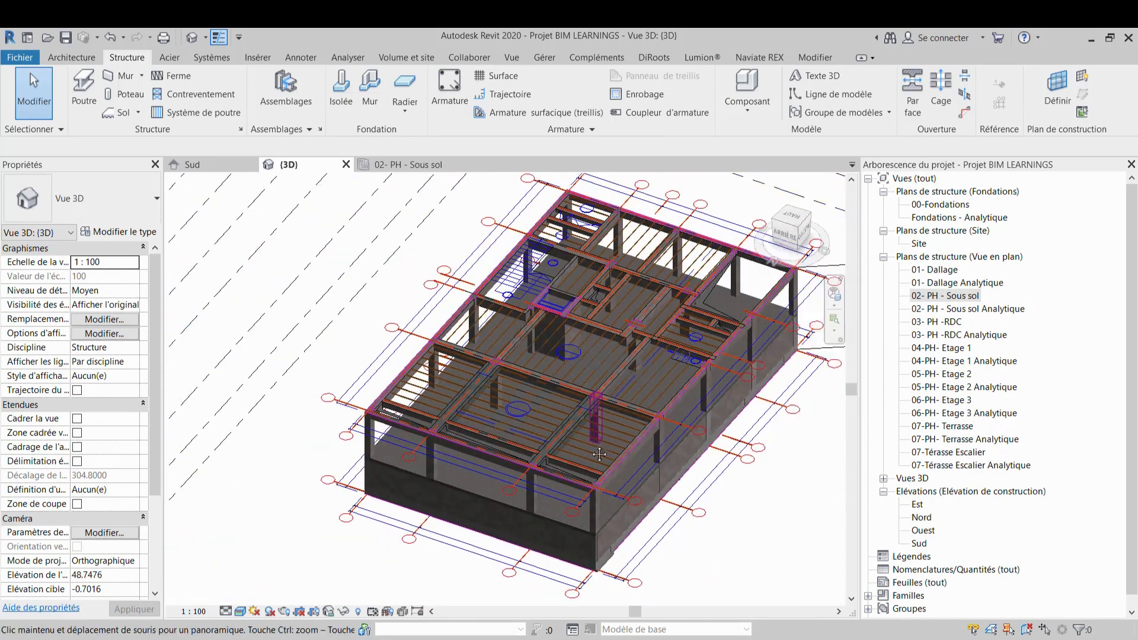
{"action": "scroll", "coordinate": [634, 388], "scroll_direction": "up", "scroll_amount": 2}
{"action": "scroll", "coordinate": [586, 365], "scroll_direction": "up", "scroll_amount": 6}
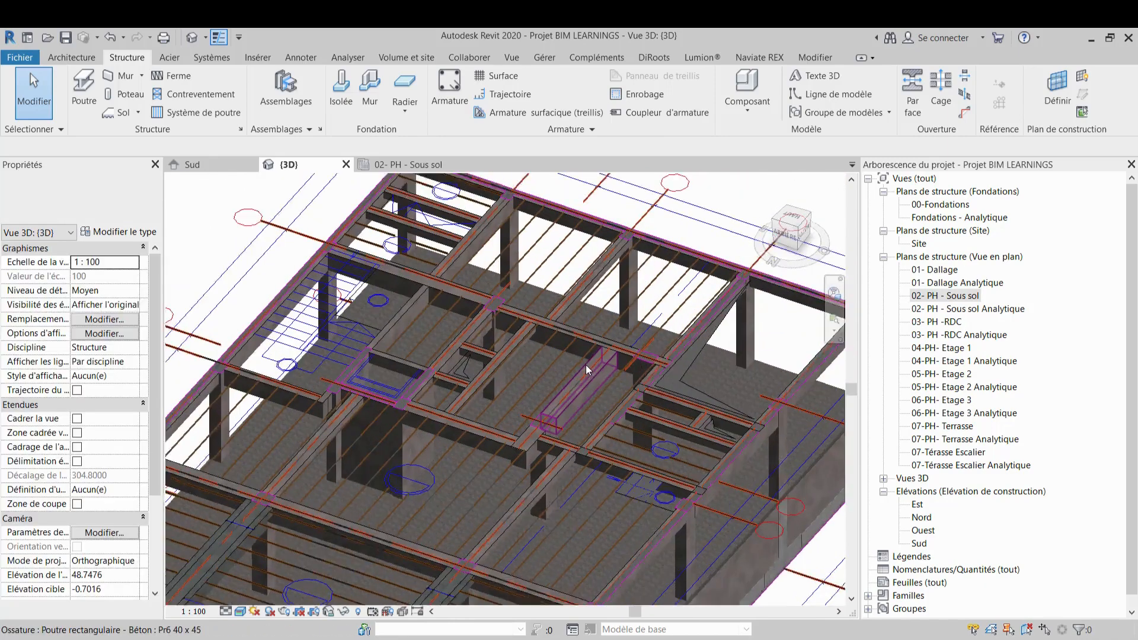
{"action": "middle_click_drag", "start_coordinate": [593, 390], "coordinate": [593, 390]}
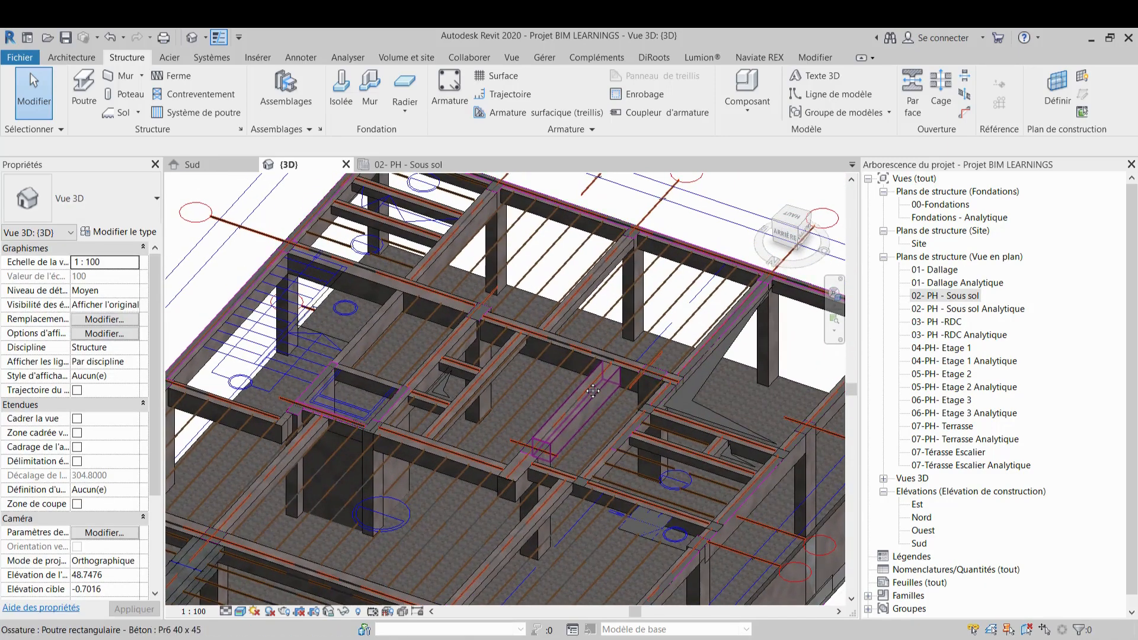
{"action": "scroll", "coordinate": [583, 367], "scroll_direction": "down", "scroll_amount": 3}
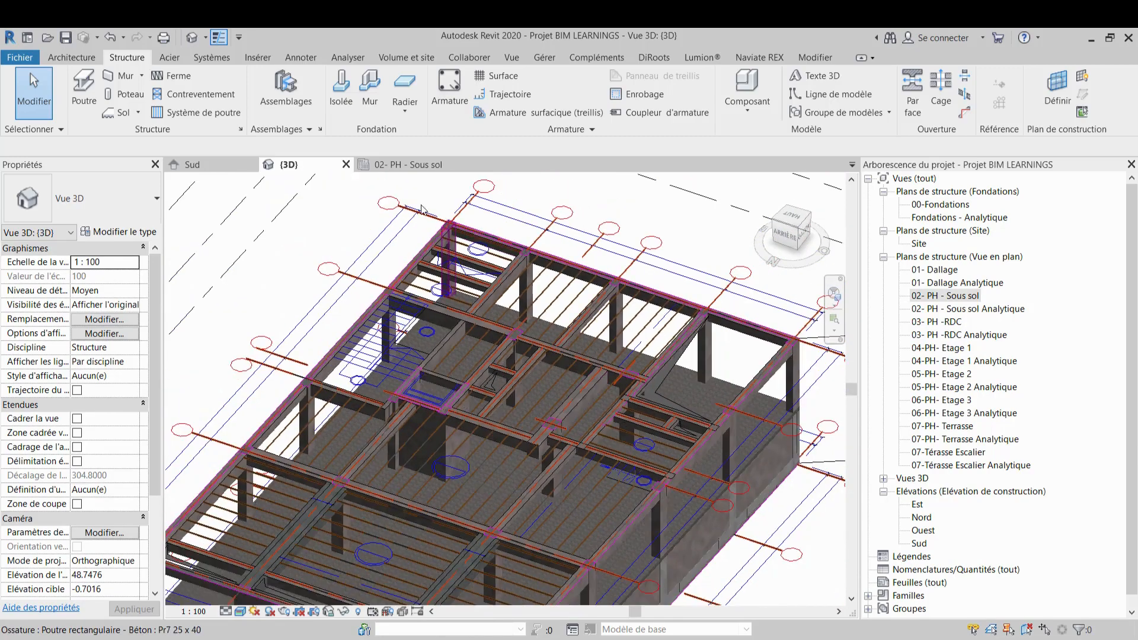
Start a floor on the basement plan and set the Dallage 15 cm type's coarse-detail colour to grey RVB 128-128-128
{"action": "left_click", "coordinate": [408, 169]}
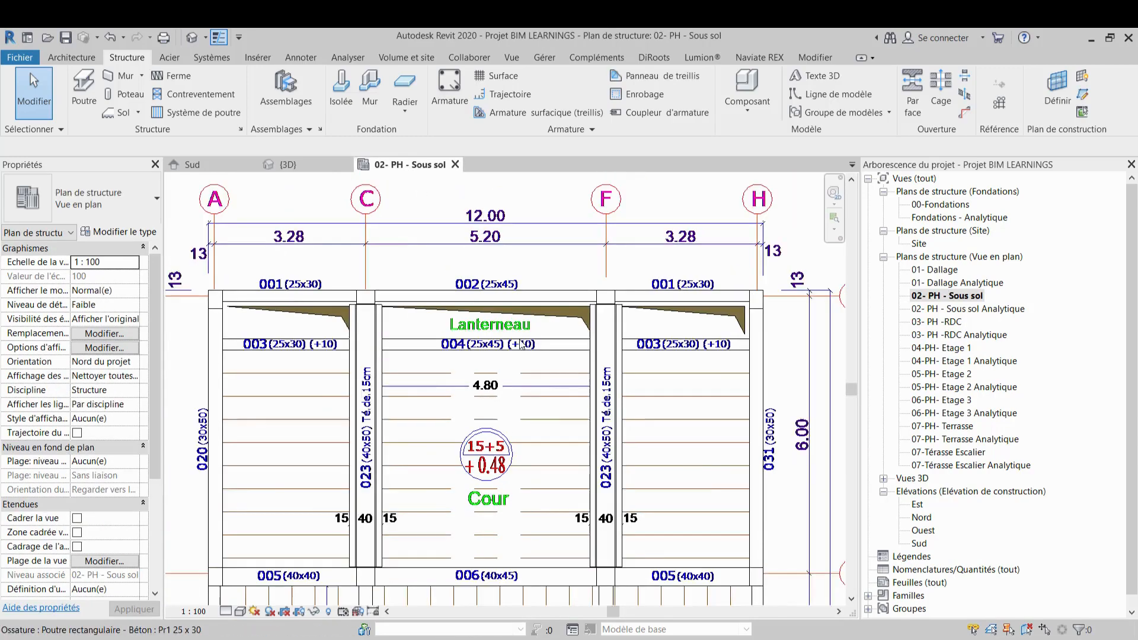
{"action": "scroll", "coordinate": [574, 402], "scroll_direction": "down", "scroll_amount": 4}
{"action": "middle_click_drag", "start_coordinate": [574, 402], "coordinate": [594, 255]}
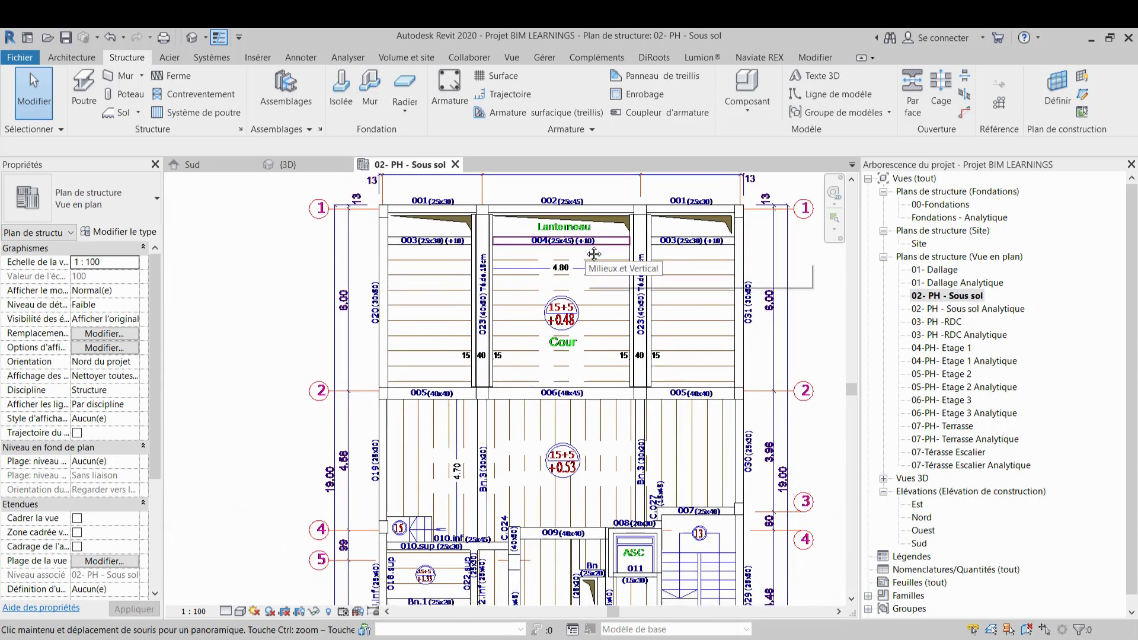
{"action": "scroll", "coordinate": [586, 245], "scroll_direction": "up", "scroll_amount": 2}
{"action": "scroll", "coordinate": [586, 245], "scroll_direction": "up", "scroll_amount": 2}
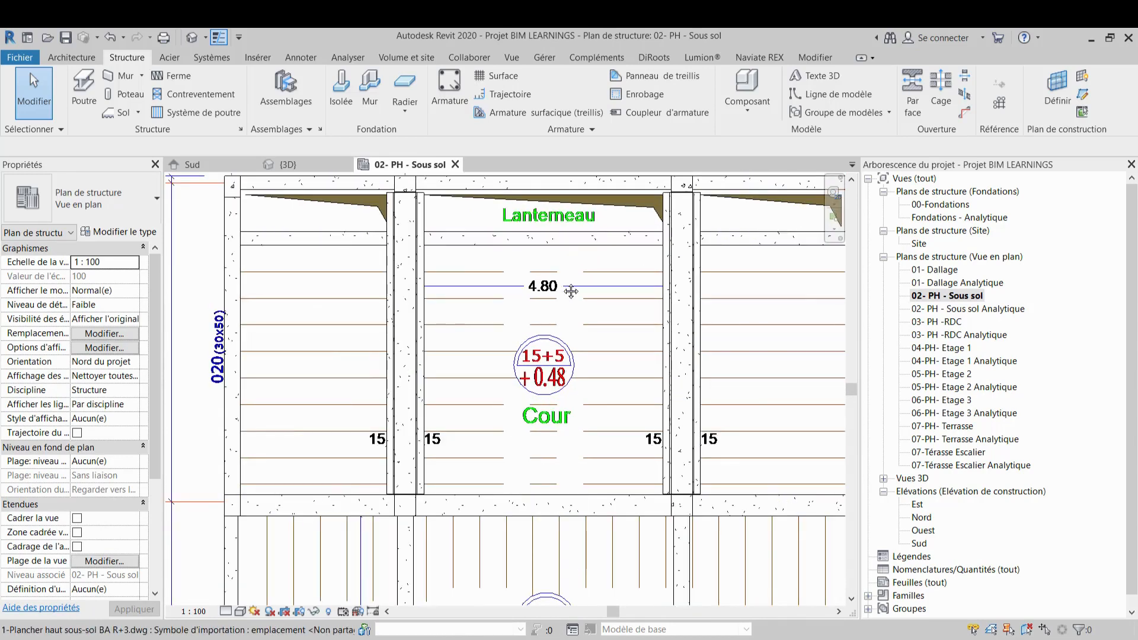
{"action": "middle_click_drag", "start_coordinate": [572, 290], "coordinate": [554, 275]}
{"action": "scroll", "coordinate": [505, 325], "scroll_direction": "down", "scroll_amount": 2}
{"action": "middle_click_drag", "start_coordinate": [504, 325], "coordinate": [453, 316]}
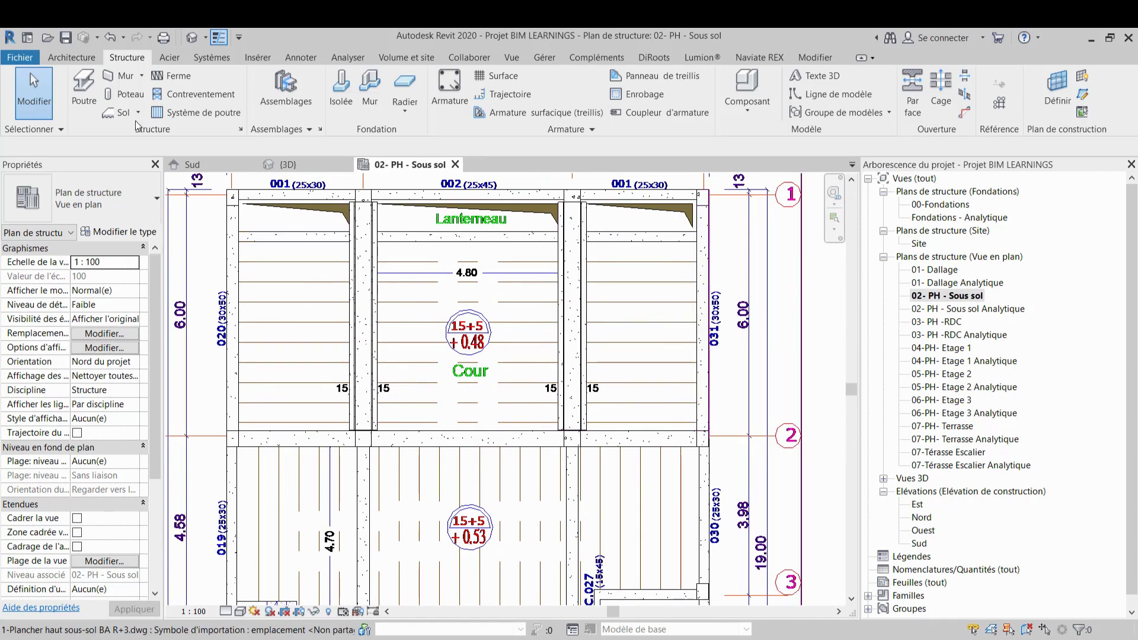
{"action": "left_click", "coordinate": [119, 113]}
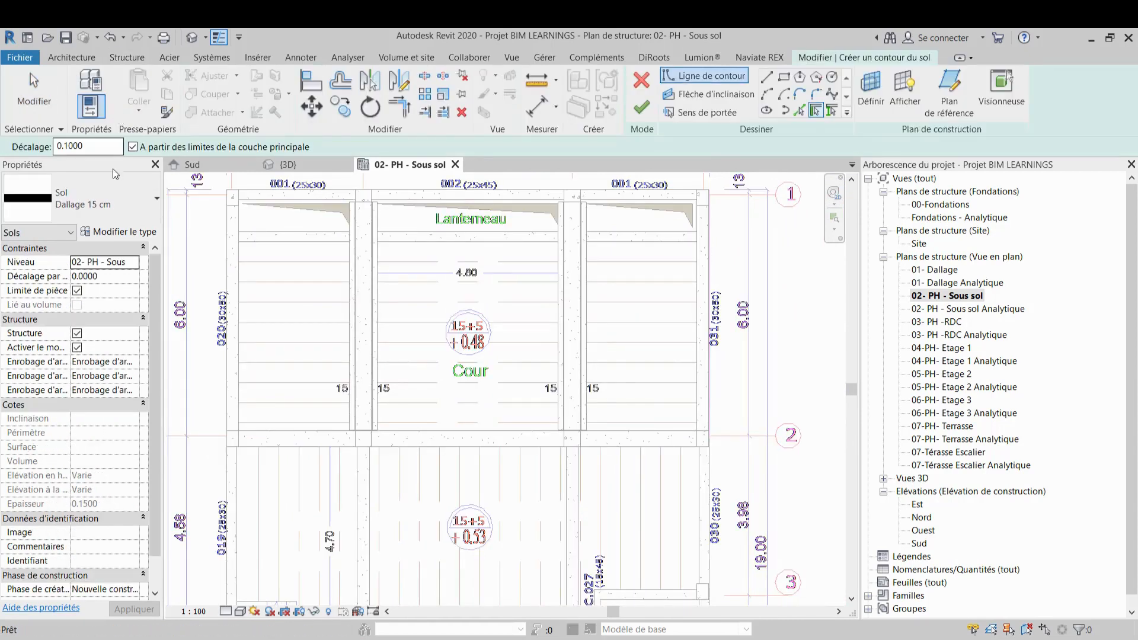
{"action": "left_click", "coordinate": [125, 231]}
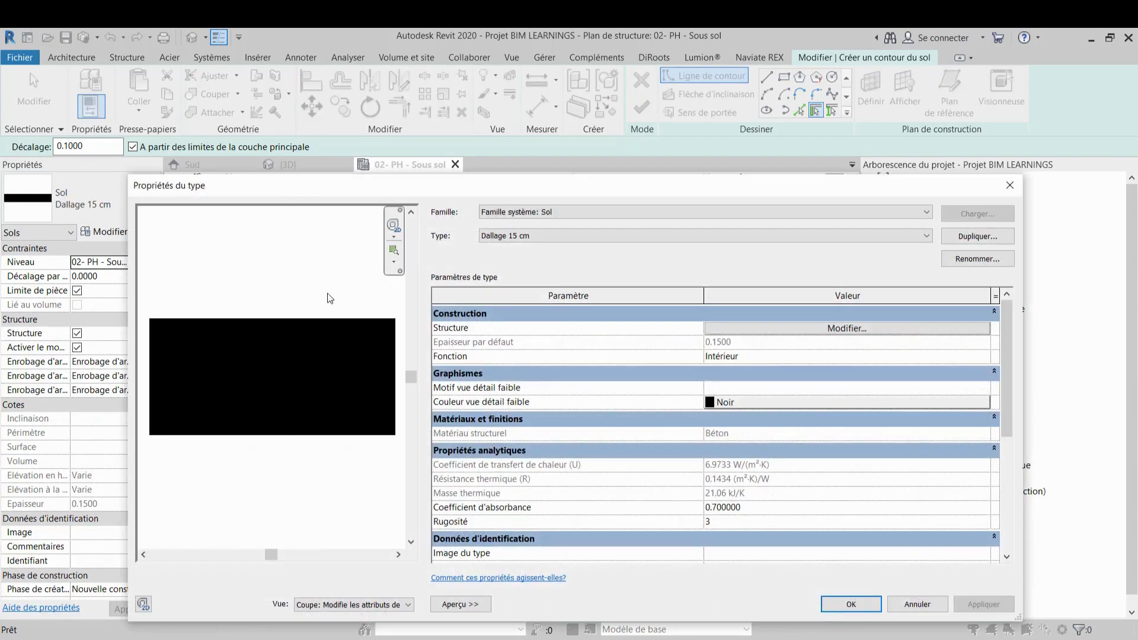
{"action": "left_click", "coordinate": [727, 401]}
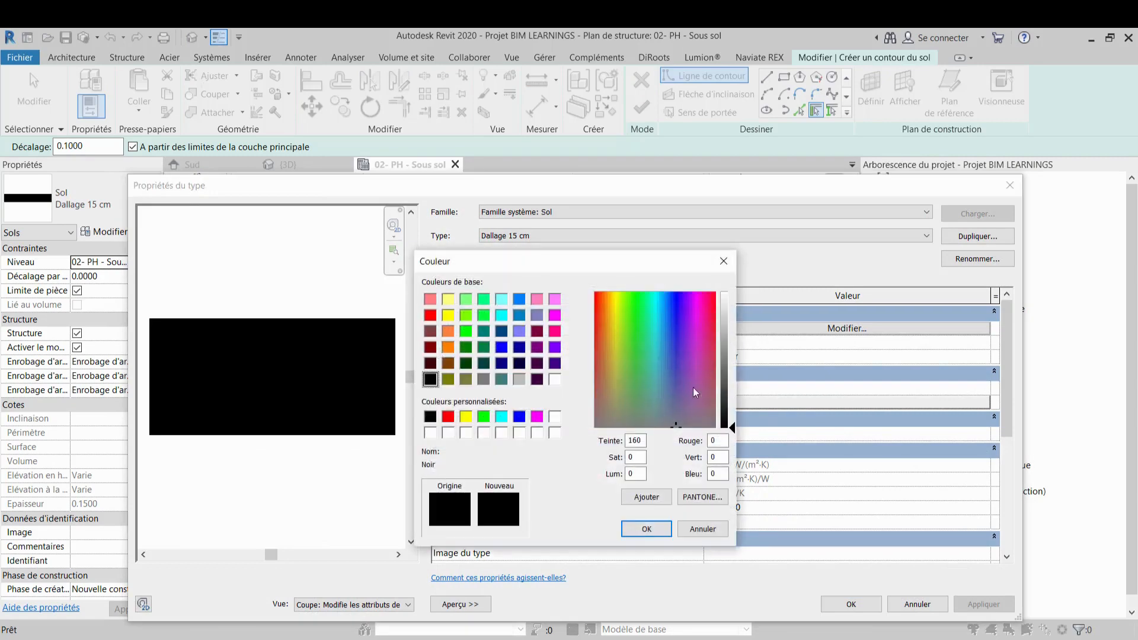
{"action": "left_click", "coordinate": [484, 379]}
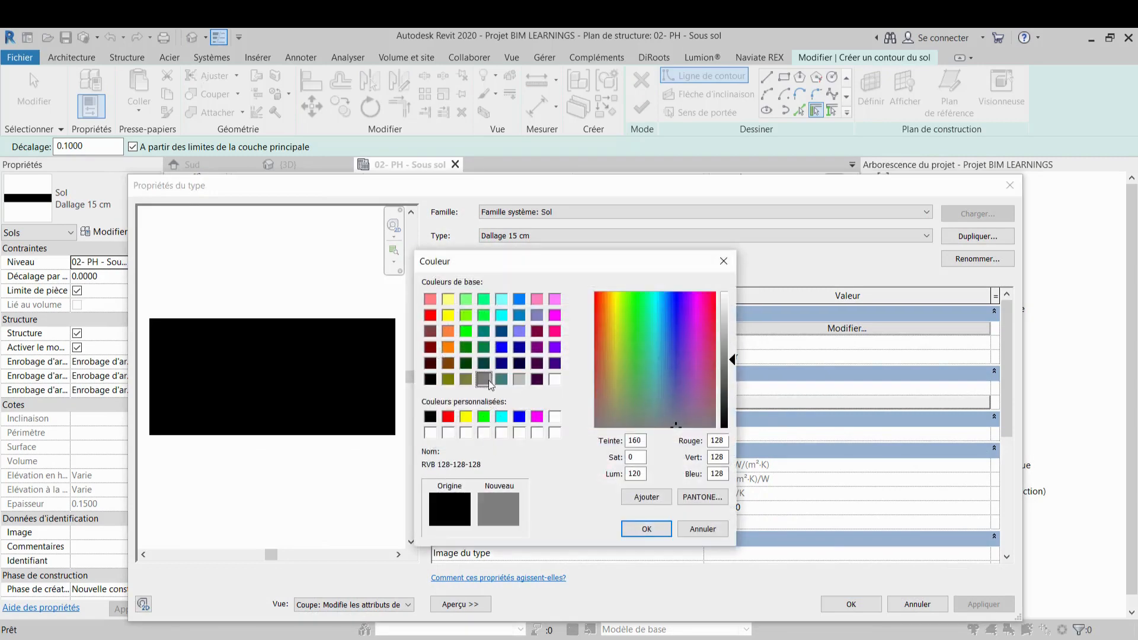
{"action": "left_click", "coordinate": [647, 527]}
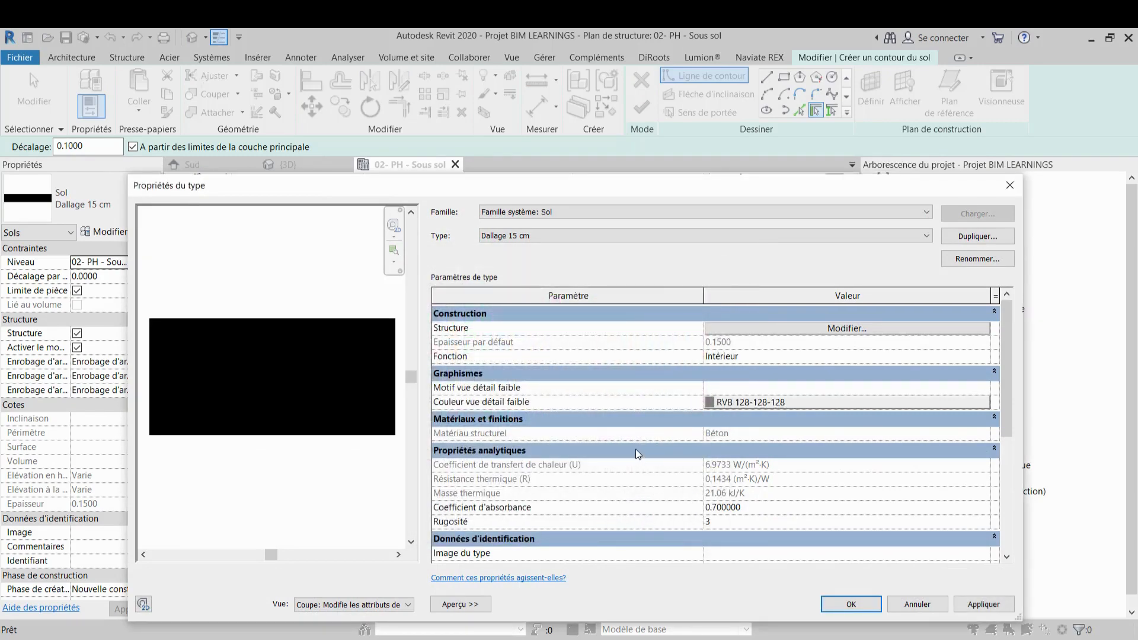
{"action": "left_click", "coordinate": [983, 604]}
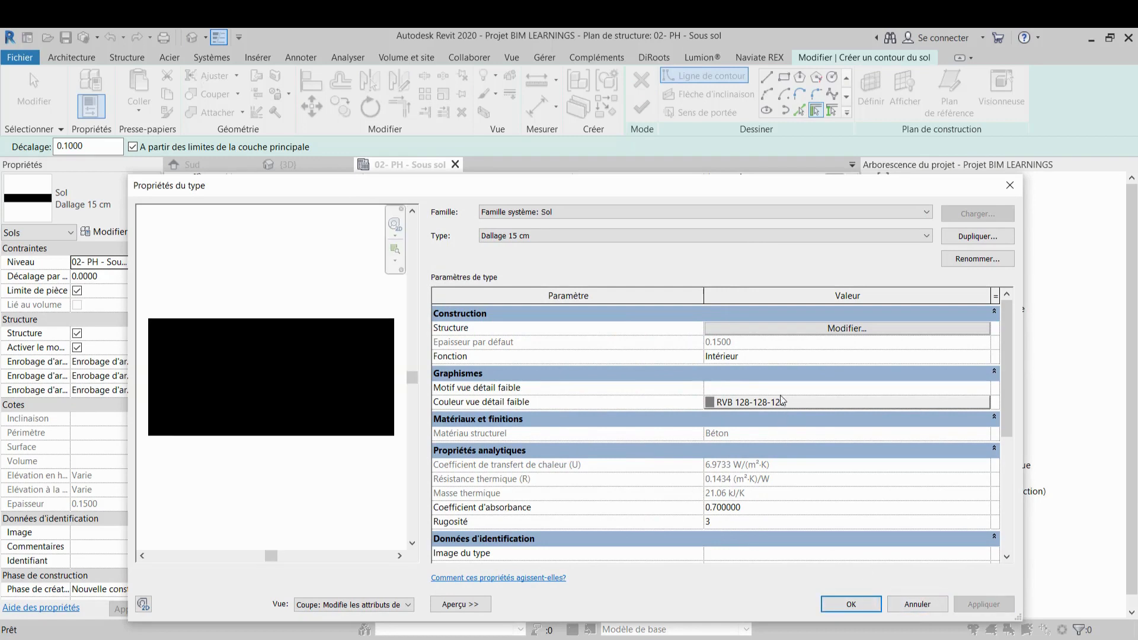
Duplicate the floor type as a new type named Dalle de 15+5
{"action": "left_click", "coordinate": [970, 236]}
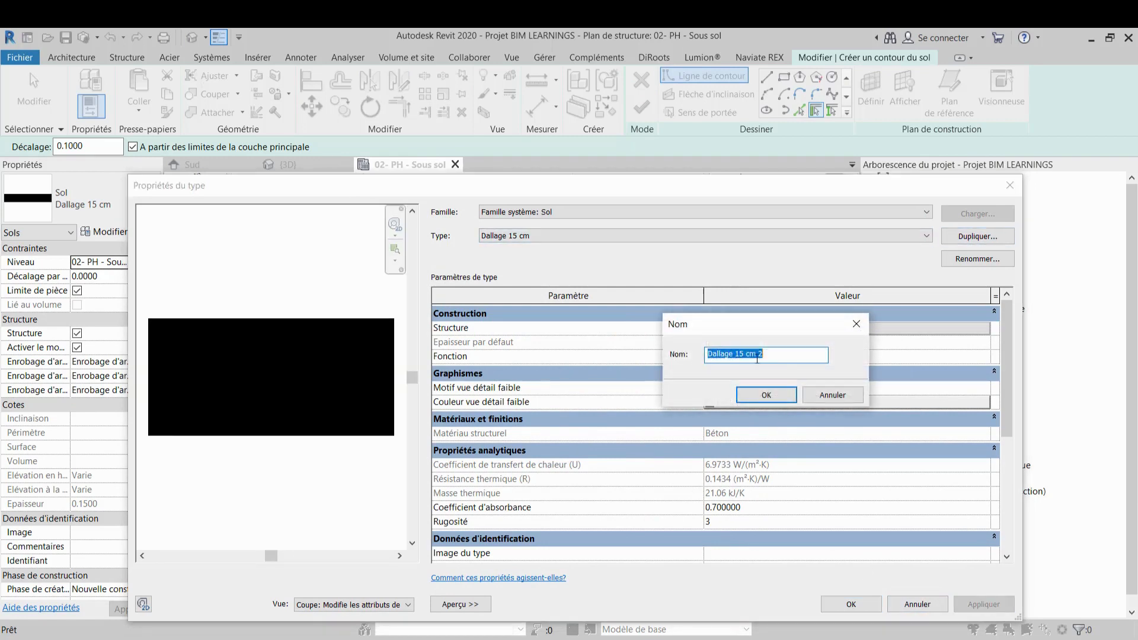
{"action": "type", "text": "D"}
{"action": "left_click", "coordinate": [773, 398]}
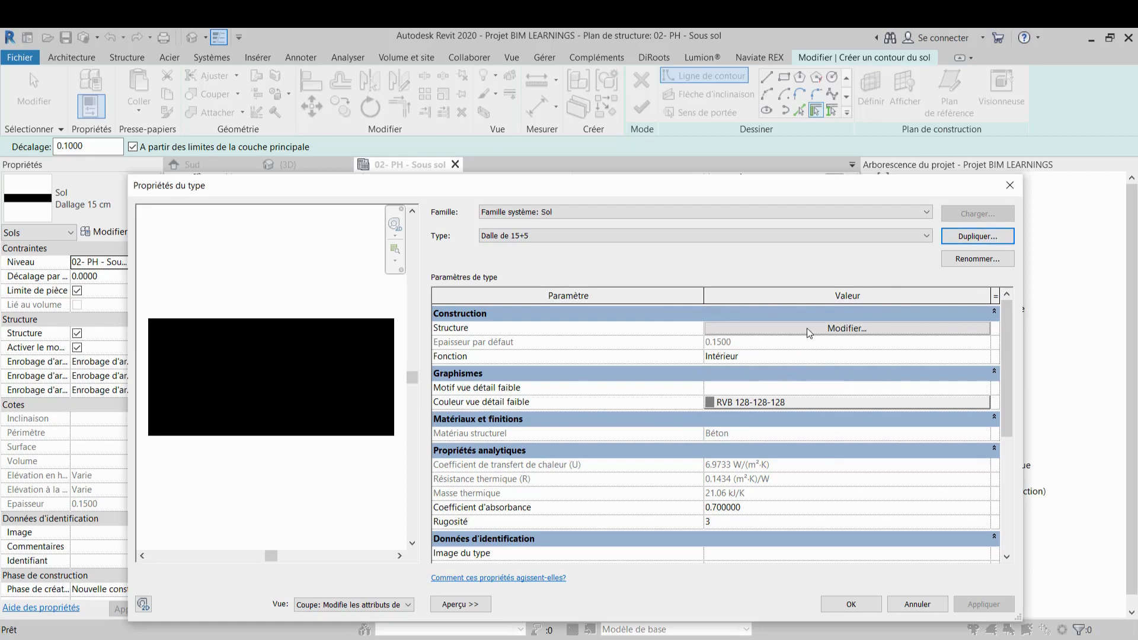
Set the Dalle de 15+5 structural layer thickness to 0.2000 and close the type properties
{"action": "left_click", "coordinate": [808, 331]}
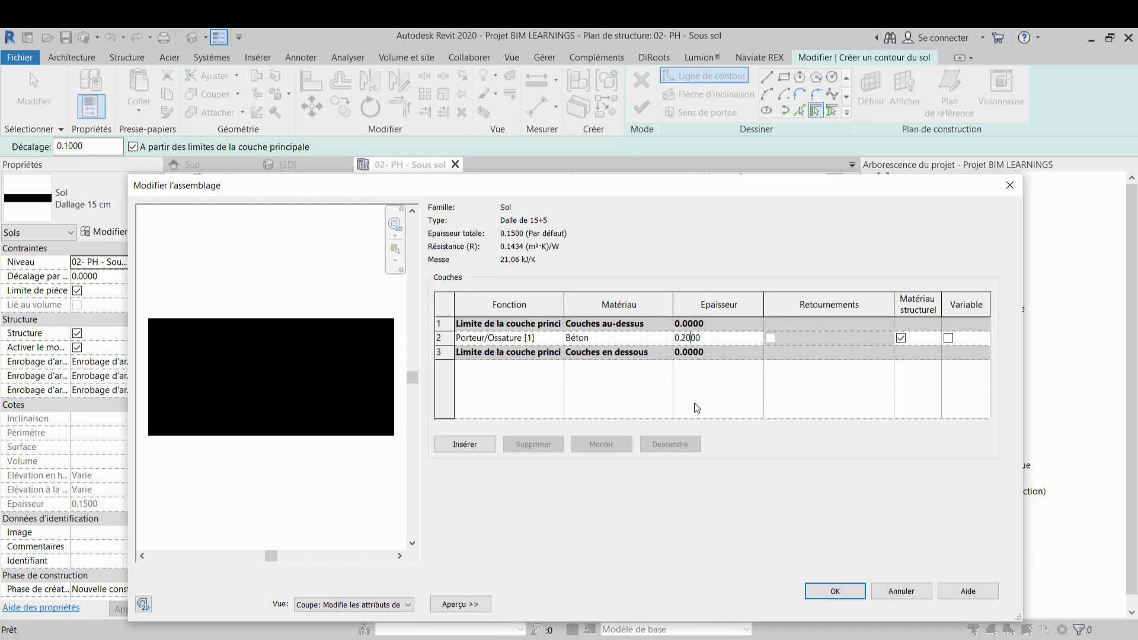
{"action": "left_click", "coordinate": [836, 592]}
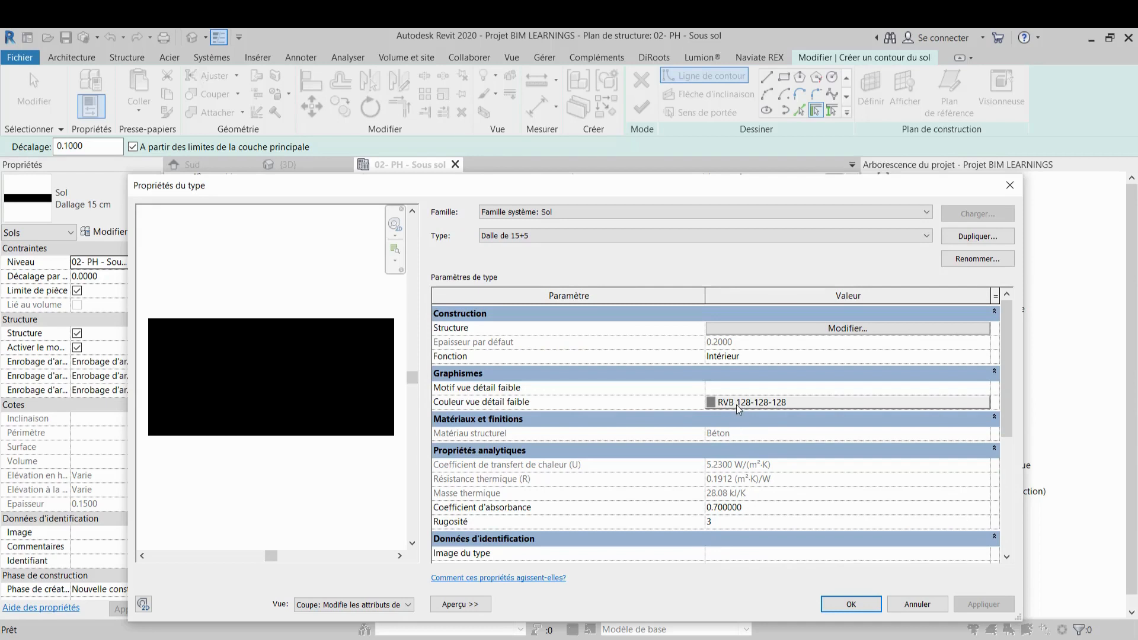
{"action": "left_click", "coordinate": [737, 403]}
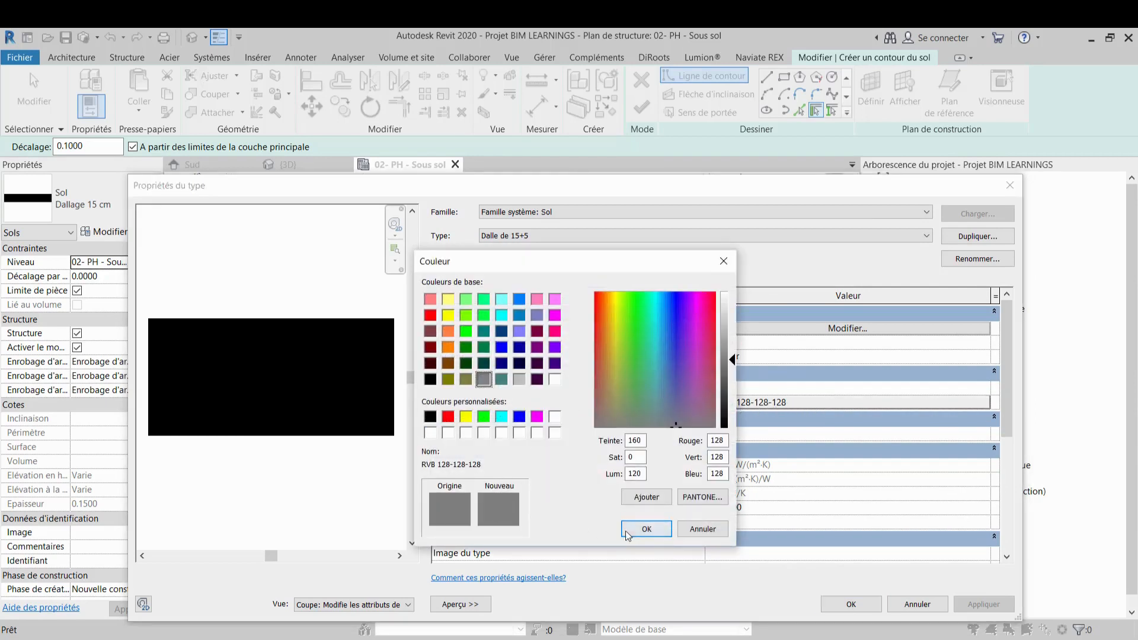
{"action": "left_click", "coordinate": [647, 529]}
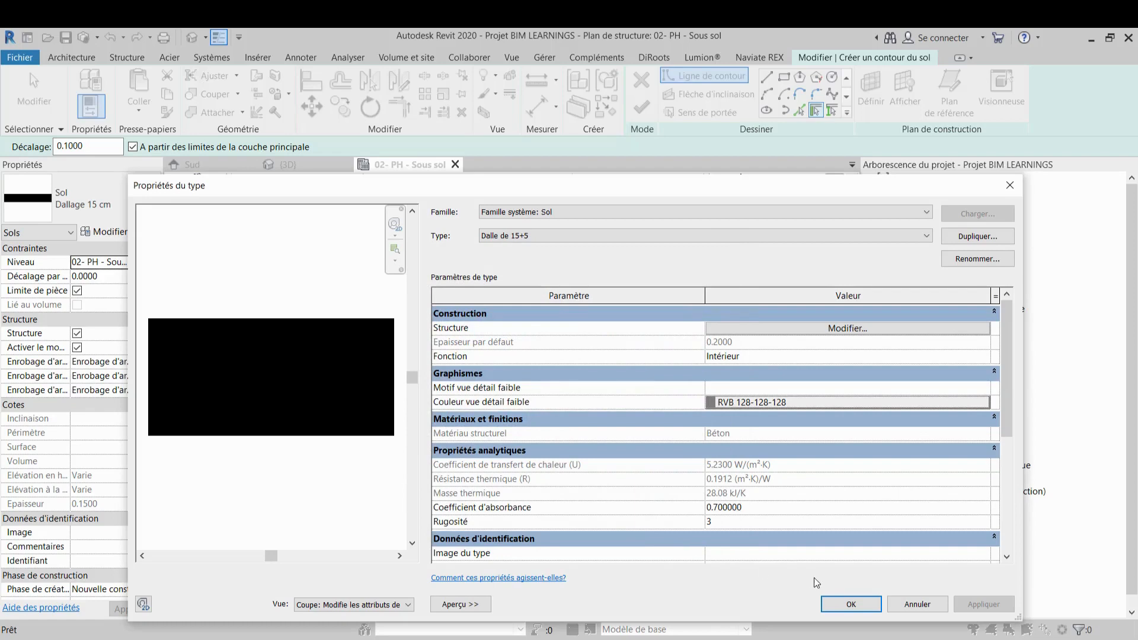
{"action": "left_click", "coordinate": [842, 604]}
Sketch a rectangular floor boundary filling the left Cour bay between beams 003 and 005, about 4.69 m long
{"action": "middle_click_drag", "start_coordinate": [707, 429], "coordinate": [734, 443]}
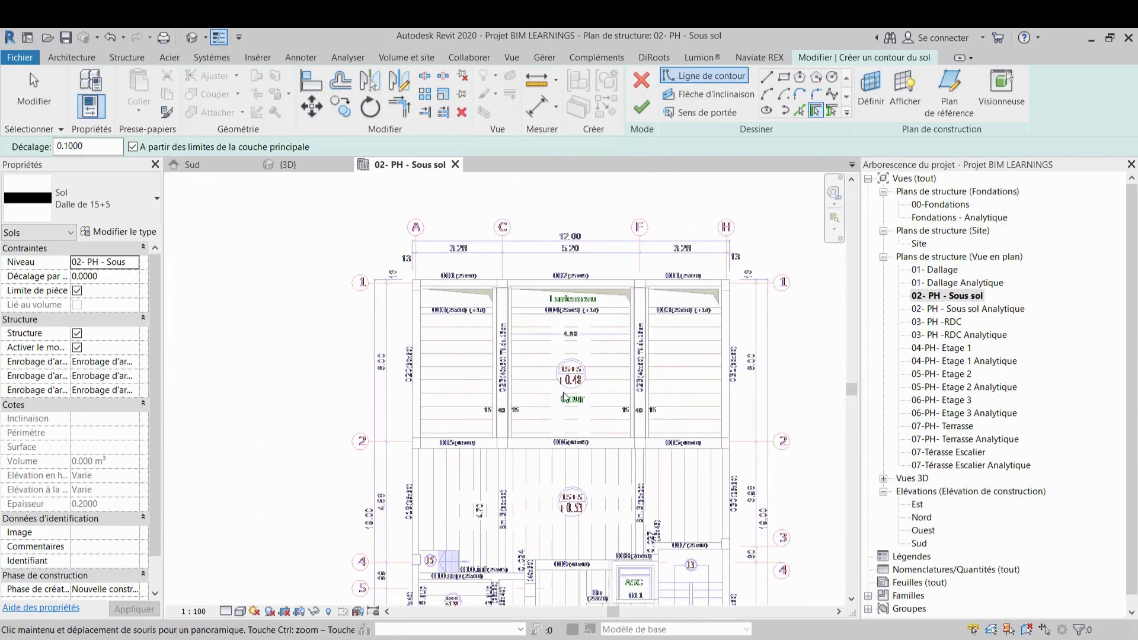
{"action": "scroll", "coordinate": [433, 301], "scroll_direction": "up", "scroll_amount": 3}
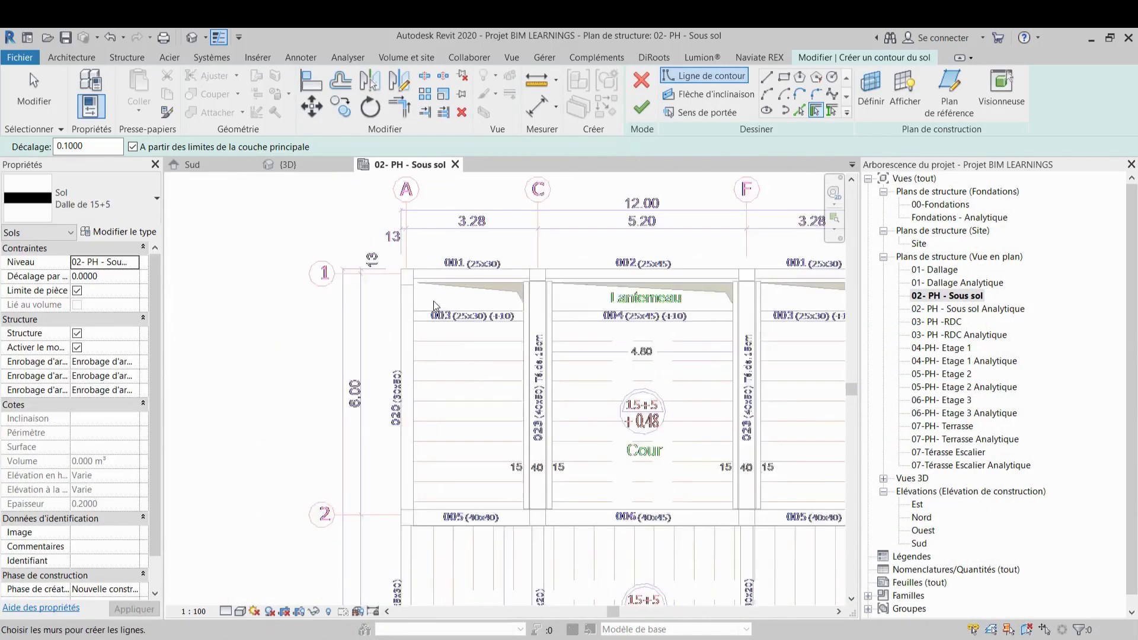
{"action": "left_click", "coordinate": [768, 80]}
{"action": "scroll", "coordinate": [415, 320], "scroll_direction": "up", "scroll_amount": 2}
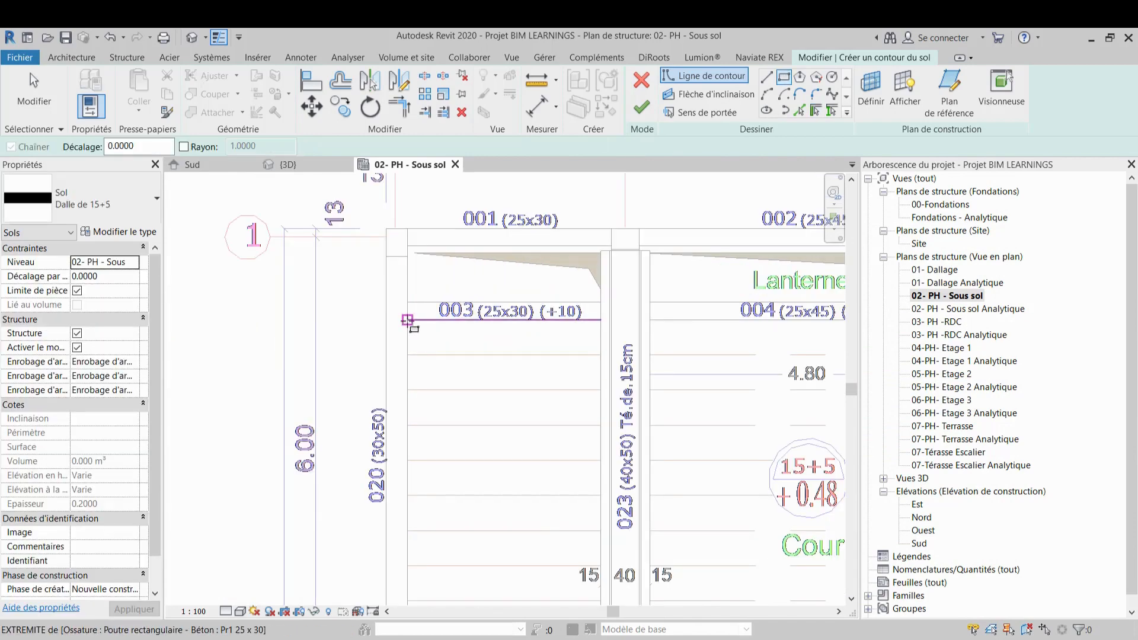
{"action": "left_click", "coordinate": [408, 320]}
{"action": "scroll", "coordinate": [546, 495], "scroll_direction": "down", "scroll_amount": 2}
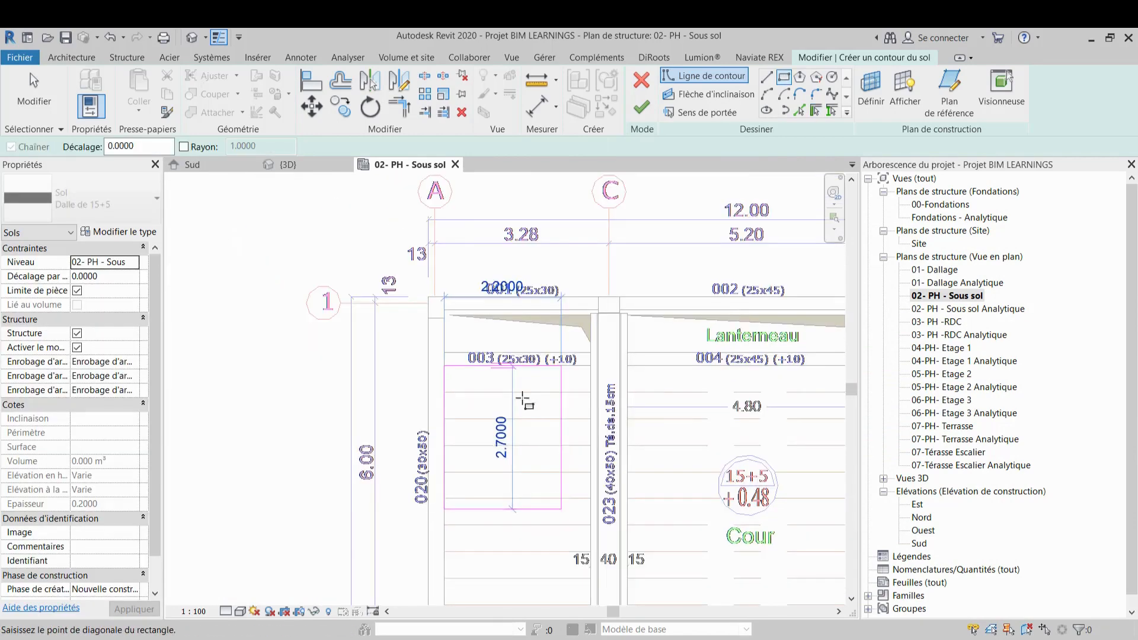
{"action": "scroll", "coordinate": [536, 533], "scroll_direction": "up", "scroll_amount": 3}
{"action": "scroll", "coordinate": [558, 500], "scroll_direction": "up", "scroll_amount": 2}
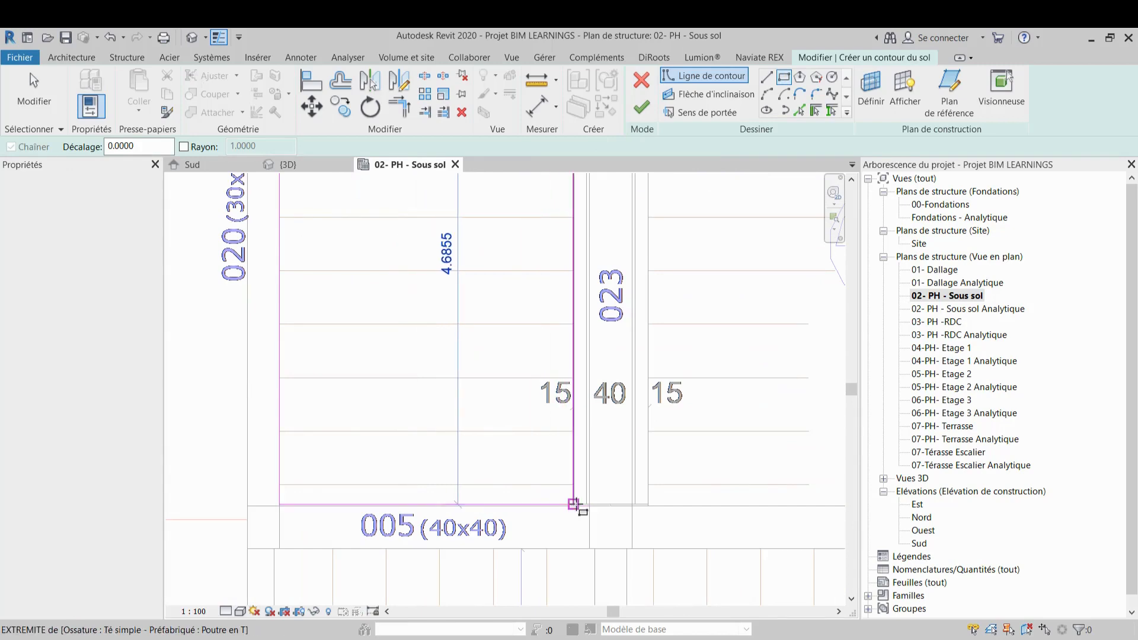
{"action": "left_click", "coordinate": [558, 503]}
{"action": "scroll", "coordinate": [573, 504], "scroll_direction": "down", "scroll_amount": 3}
{"action": "scroll", "coordinate": [519, 423], "scroll_direction": "up", "scroll_amount": 5}
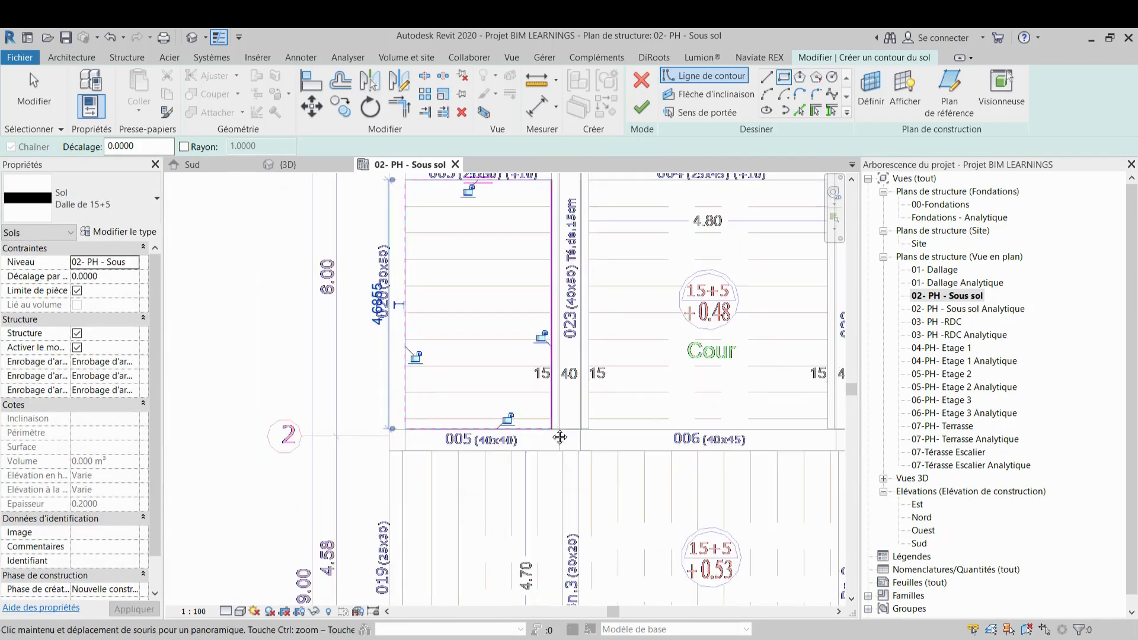
{"action": "scroll", "coordinate": [517, 422], "scroll_direction": "up", "scroll_amount": 5}
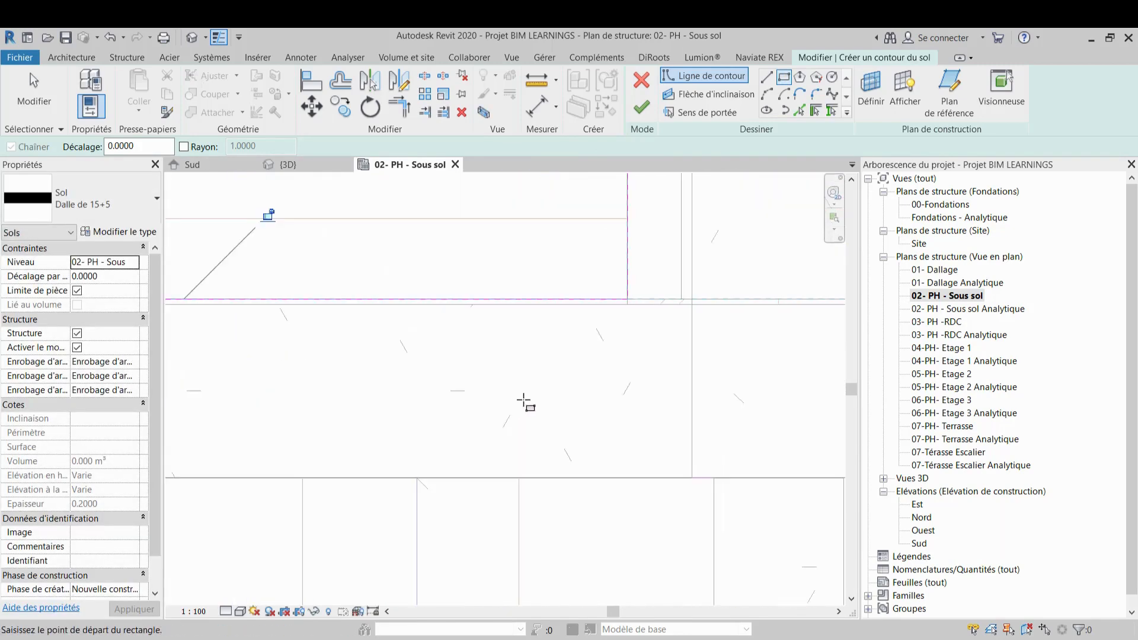
Align the sketch's top boundary line with the adjacent beam edge using Align
{"action": "key", "text": "Escape"}
{"action": "scroll", "coordinate": [485, 293], "scroll_direction": "up", "scroll_amount": 2}
{"action": "key", "text": "Escape"}
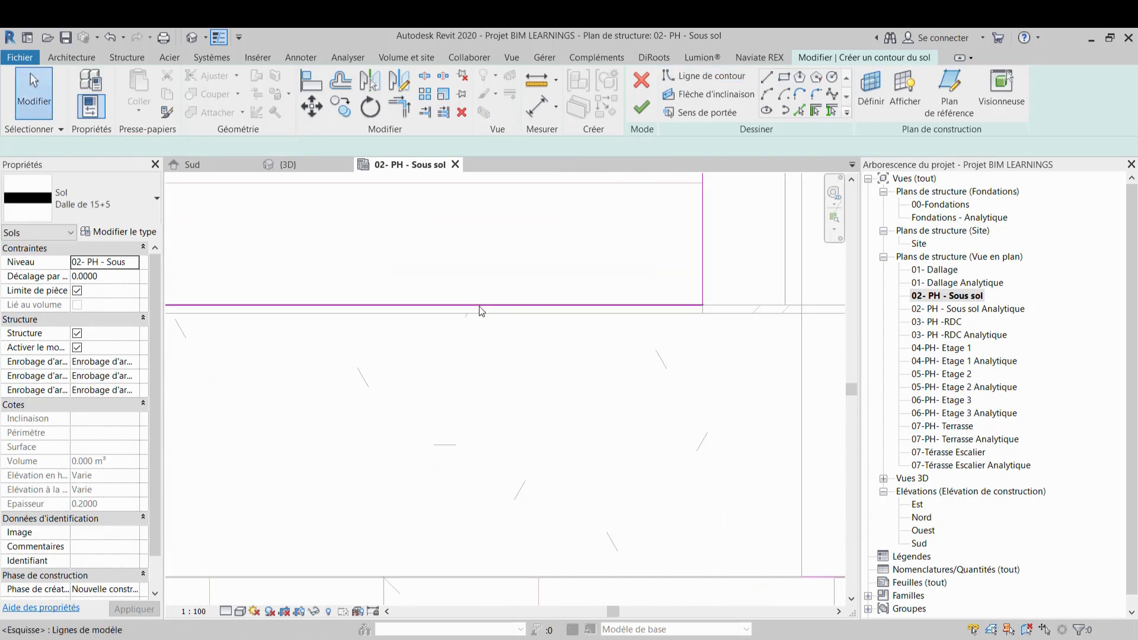
{"action": "left_click", "coordinate": [482, 306]}
{"action": "key", "text": "a"}
{"action": "key", "text": "l"}
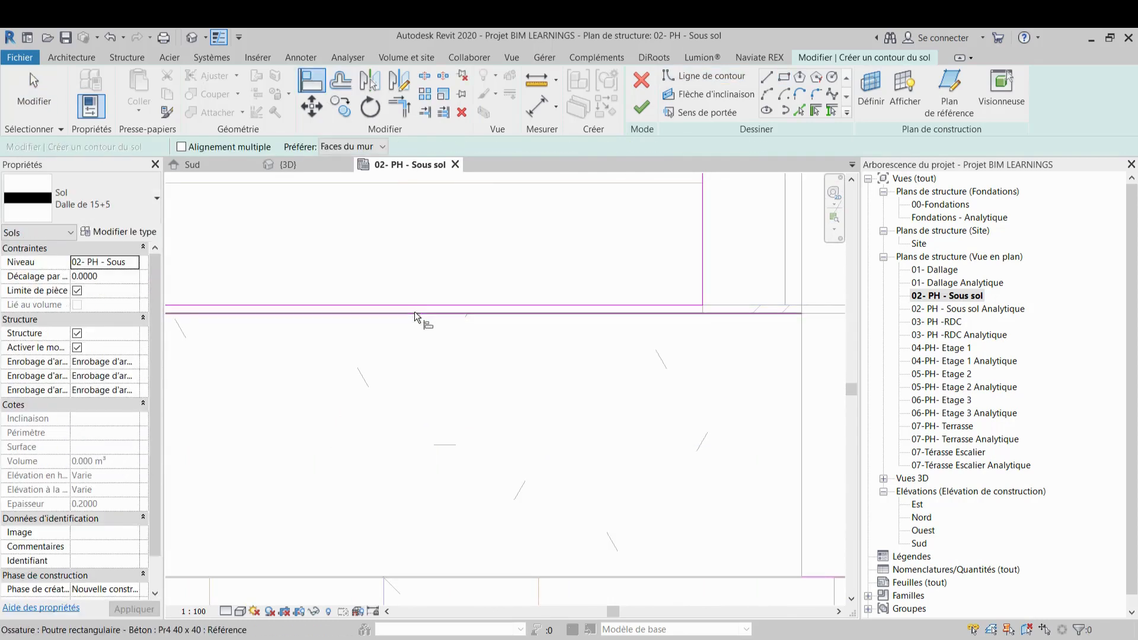
{"action": "left_click", "coordinate": [414, 312]}
{"action": "left_click", "coordinate": [416, 305]}
Finish the floor sketch to create the slab in the left Cour bay
{"action": "scroll", "coordinate": [441, 324], "scroll_direction": "down", "scroll_amount": 2}
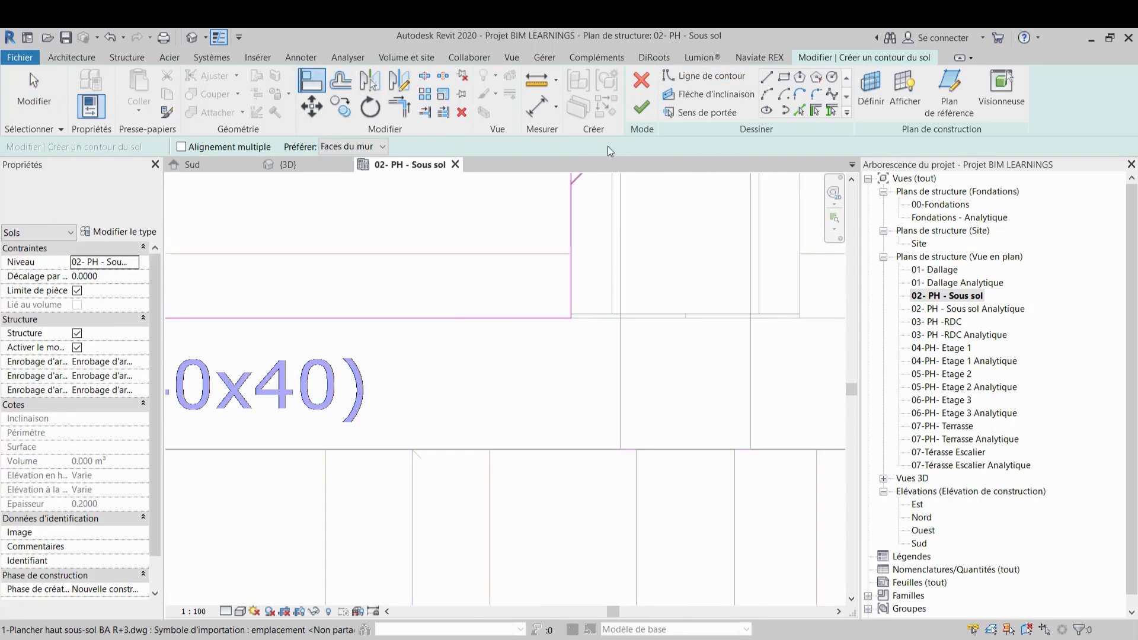
{"action": "left_click", "coordinate": [640, 107]}
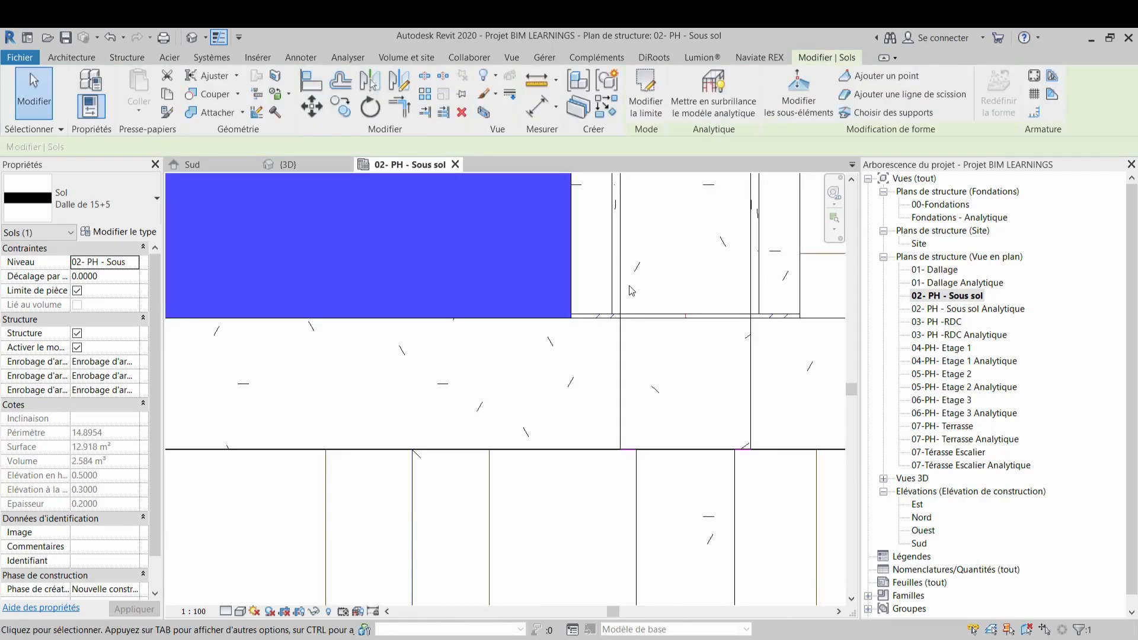
{"action": "scroll", "coordinate": [537, 409], "scroll_direction": "down", "scroll_amount": 4}
{"action": "scroll", "coordinate": [536, 404], "scroll_direction": "down", "scroll_amount": 2}
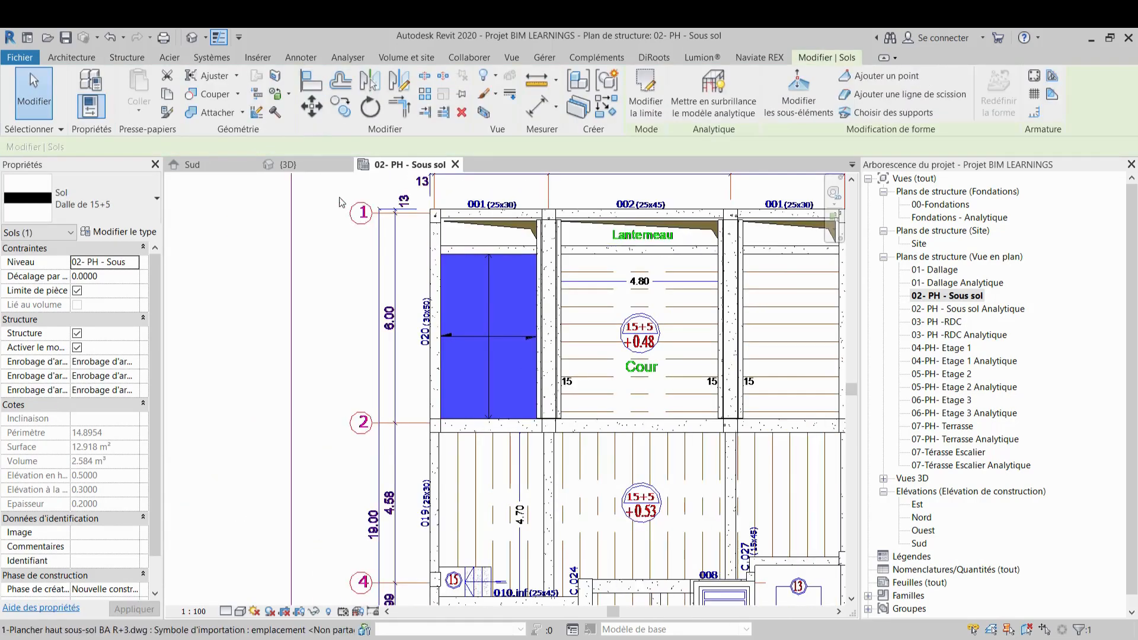
Inspect the new slab and surrounding T-beams in the 3D view, then return to the basement plan
{"action": "left_click", "coordinate": [311, 161]}
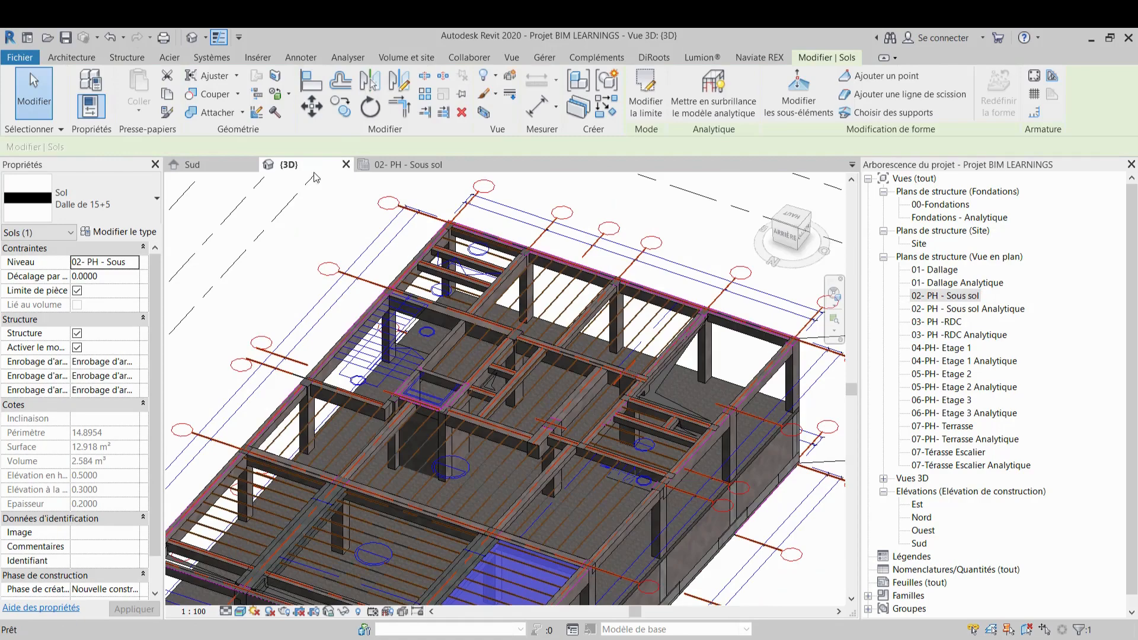
{"action": "scroll", "coordinate": [505, 274], "scroll_direction": "down", "scroll_amount": 2}
{"action": "scroll", "coordinate": [550, 355], "scroll_direction": "up", "scroll_amount": 7}
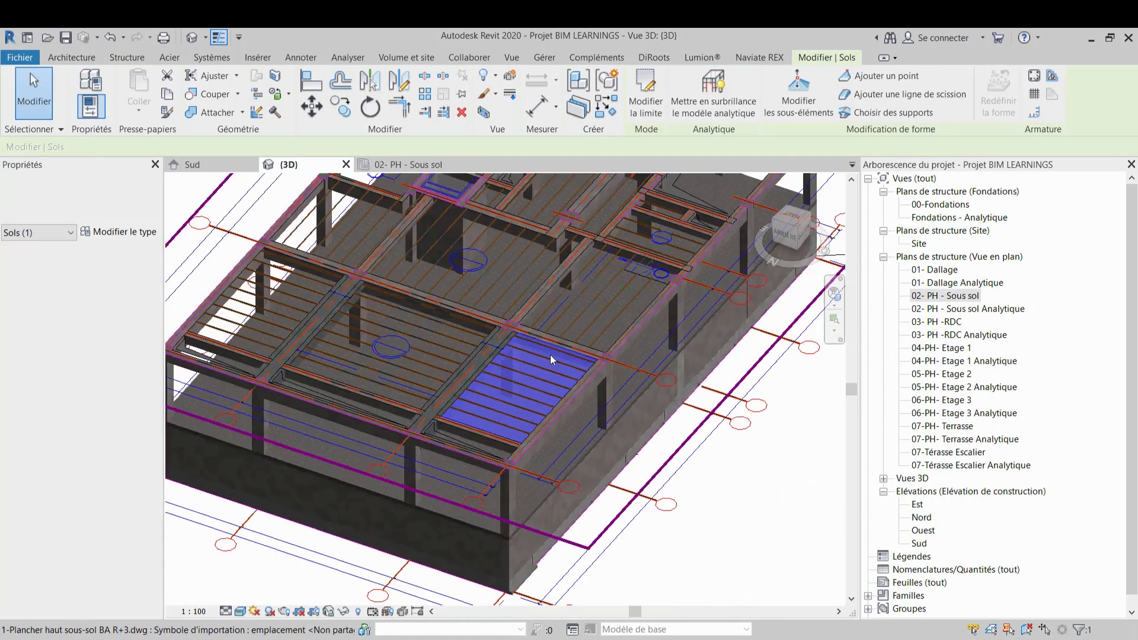
{"action": "key", "text": "Escape"}
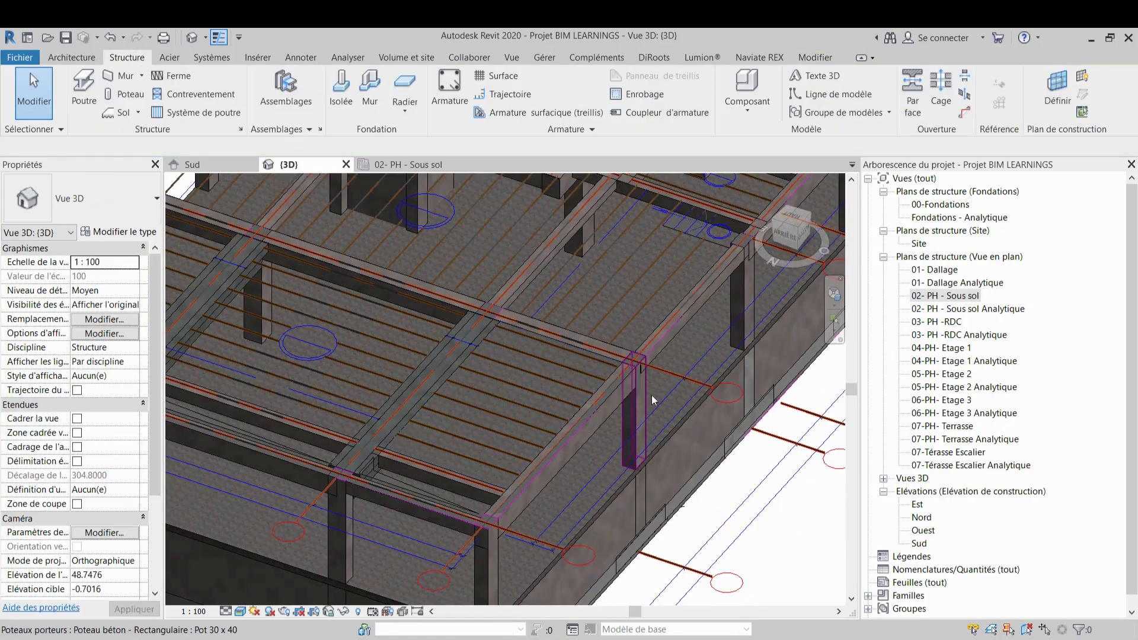
{"action": "scroll", "coordinate": [682, 332], "scroll_direction": "down", "scroll_amount": 3}
{"action": "middle_click_drag", "start_coordinate": [665, 344], "coordinate": [303, 418], "text": "shift"}
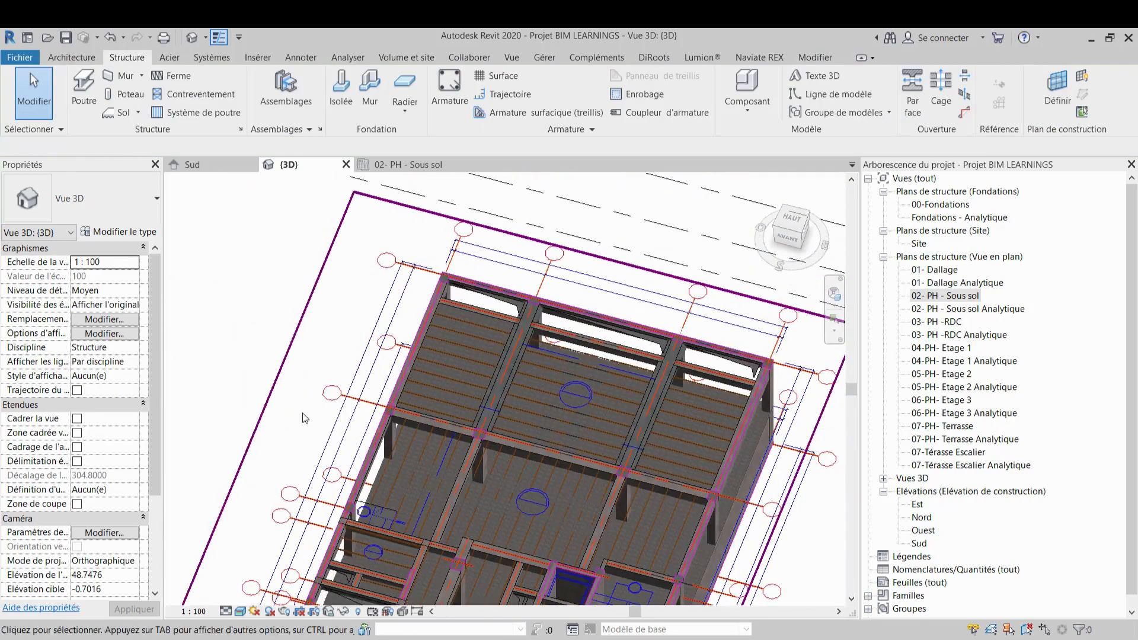
{"action": "scroll", "coordinate": [471, 369], "scroll_direction": "up", "scroll_amount": 6}
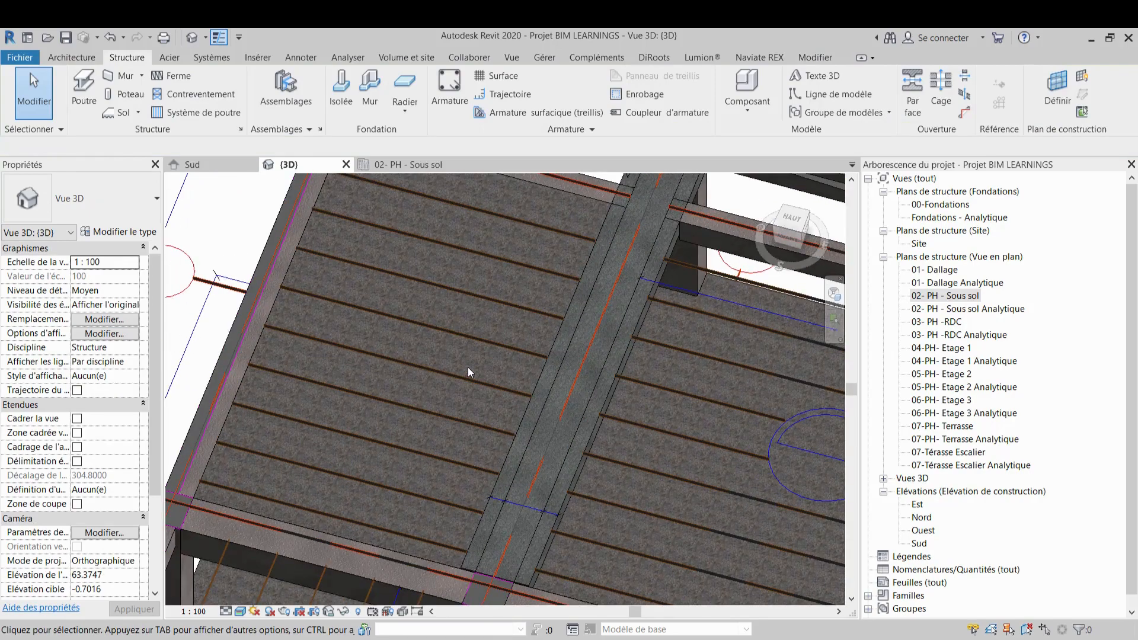
{"action": "scroll", "coordinate": [466, 370], "scroll_direction": "down", "scroll_amount": 5}
{"action": "scroll", "coordinate": [407, 384], "scroll_direction": "up", "scroll_amount": 2}
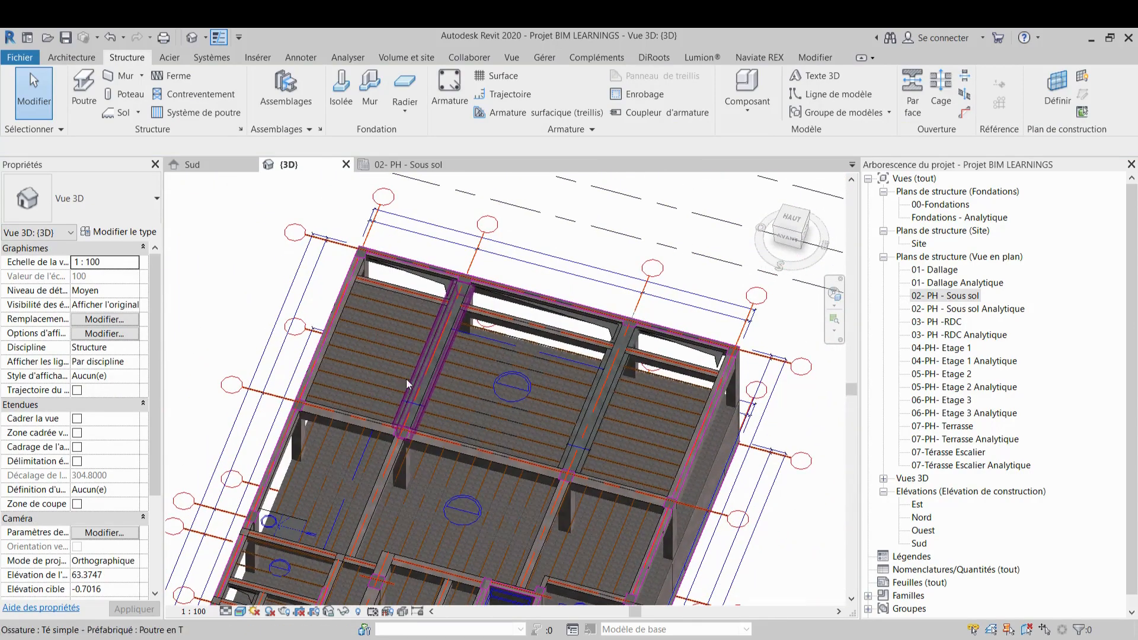
{"action": "left_click", "coordinate": [439, 165]}
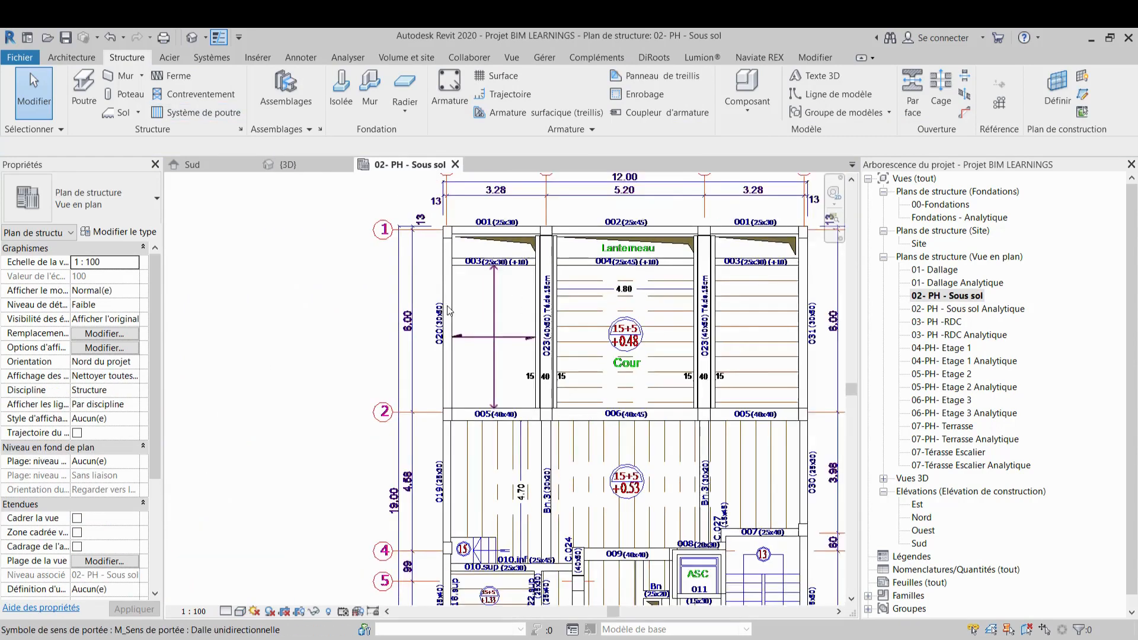
Start a new floor and sketch a rectangular boundary filling the middle Cour bay, about 4.70 m long
{"action": "scroll", "coordinate": [447, 306], "scroll_direction": "down", "scroll_amount": 1}
{"action": "middle_click_drag", "start_coordinate": [447, 307], "coordinate": [339, 264]}
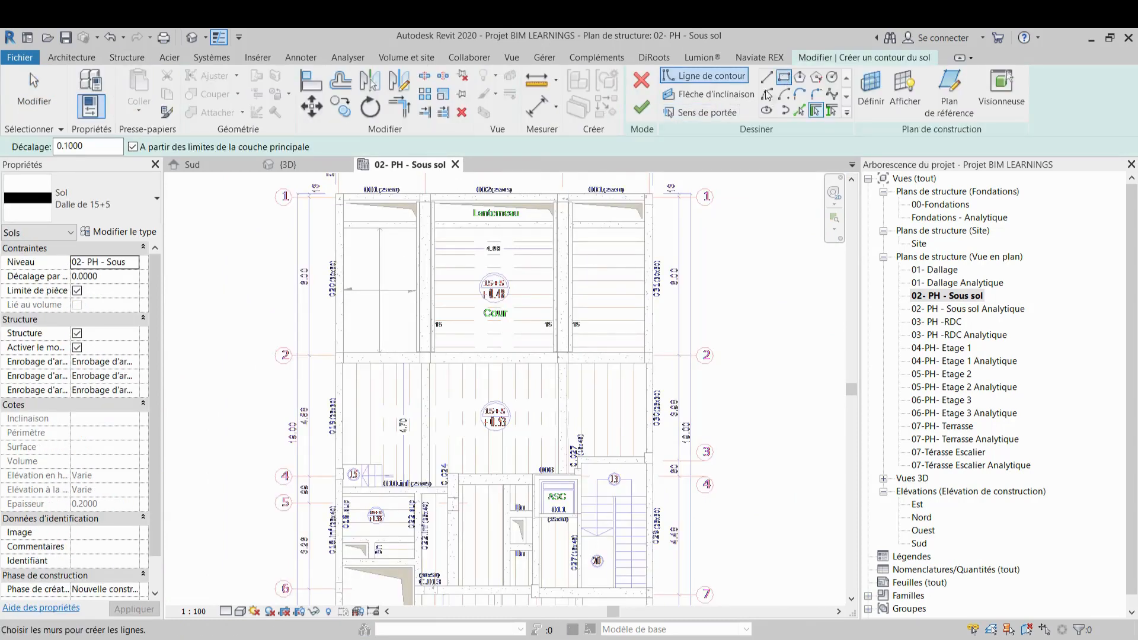
{"action": "scroll", "coordinate": [418, 239], "scroll_direction": "up", "scroll_amount": 3}
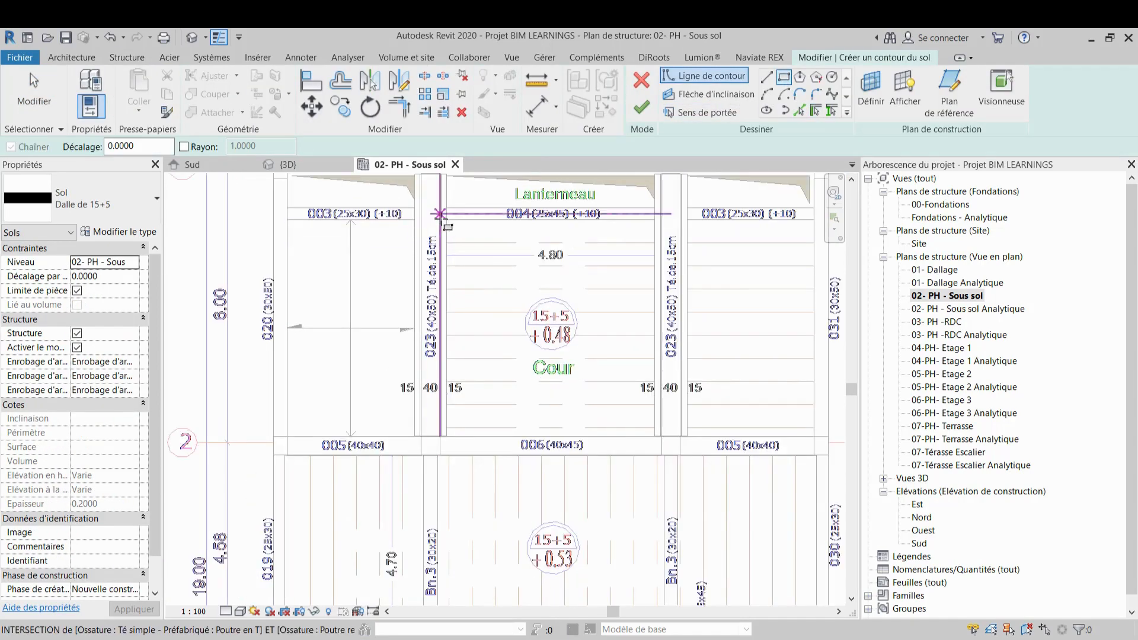
{"action": "left_click", "coordinate": [446, 220]}
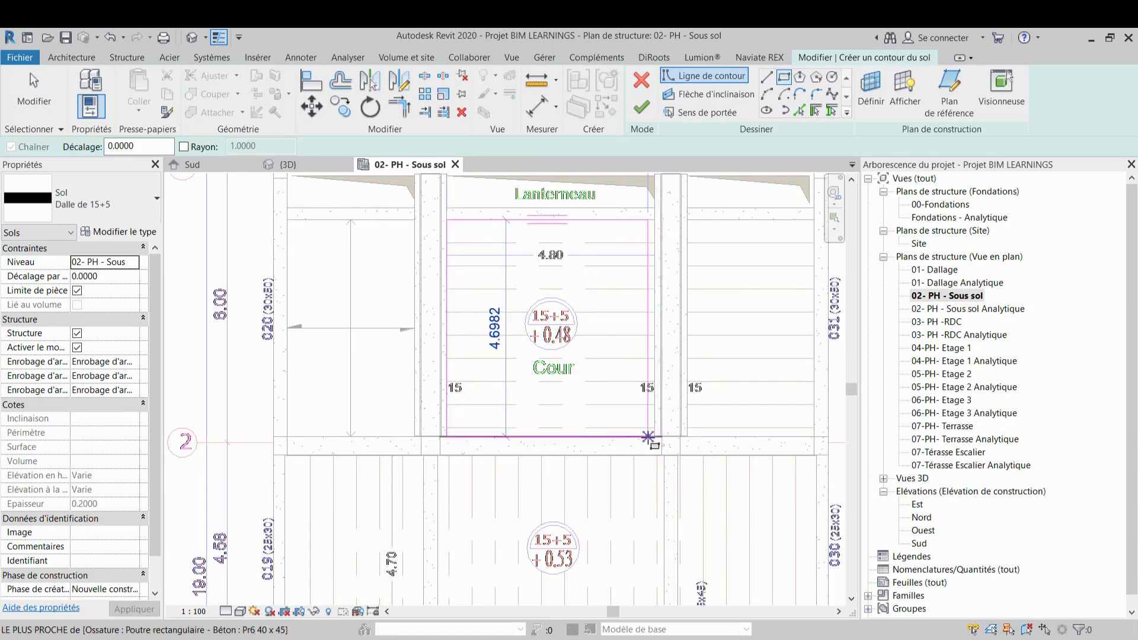
{"action": "left_click", "coordinate": [655, 437]}
Sketch a second rectangular boundary filling the right Cour bay, about 4.70 m long
{"action": "scroll", "coordinate": [656, 437], "scroll_direction": "down", "scroll_amount": 1}
{"action": "middle_click_drag", "start_coordinate": [776, 261], "coordinate": [576, 264]}
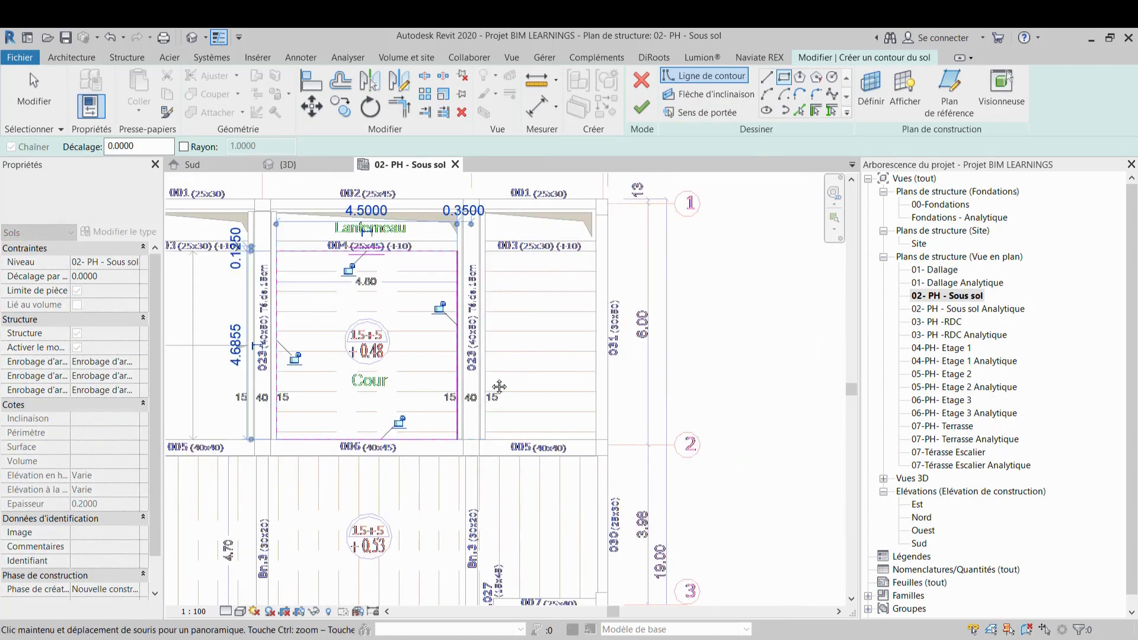
{"action": "scroll", "coordinate": [453, 259], "scroll_direction": "up", "scroll_amount": 3}
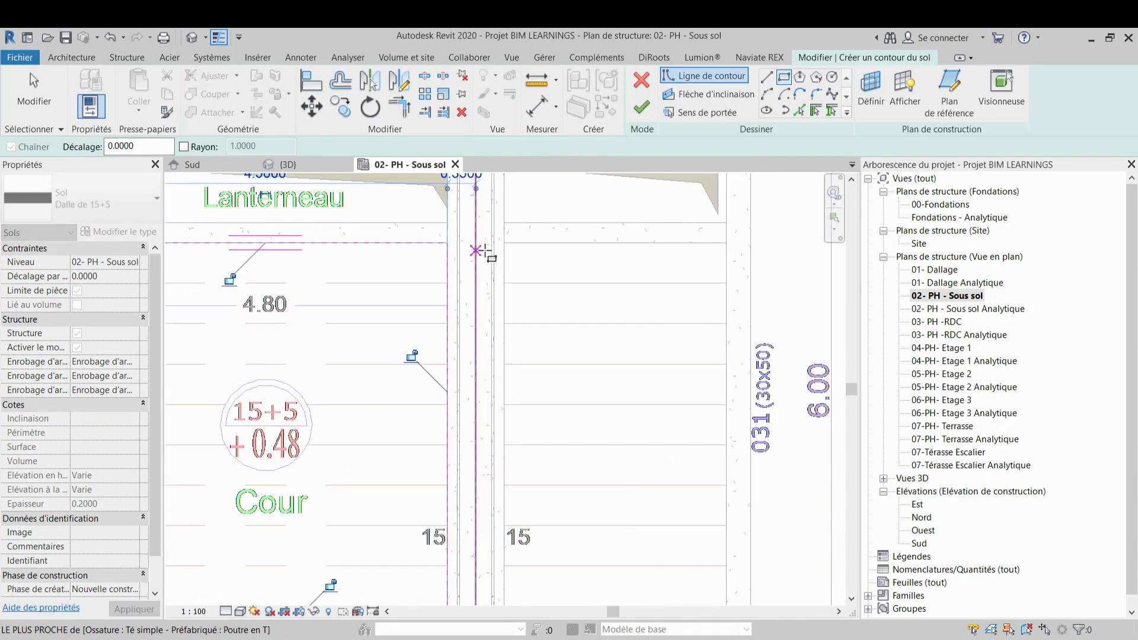
{"action": "left_click", "coordinate": [505, 243]}
{"action": "scroll", "coordinate": [505, 243], "scroll_direction": "down", "scroll_amount": 2}
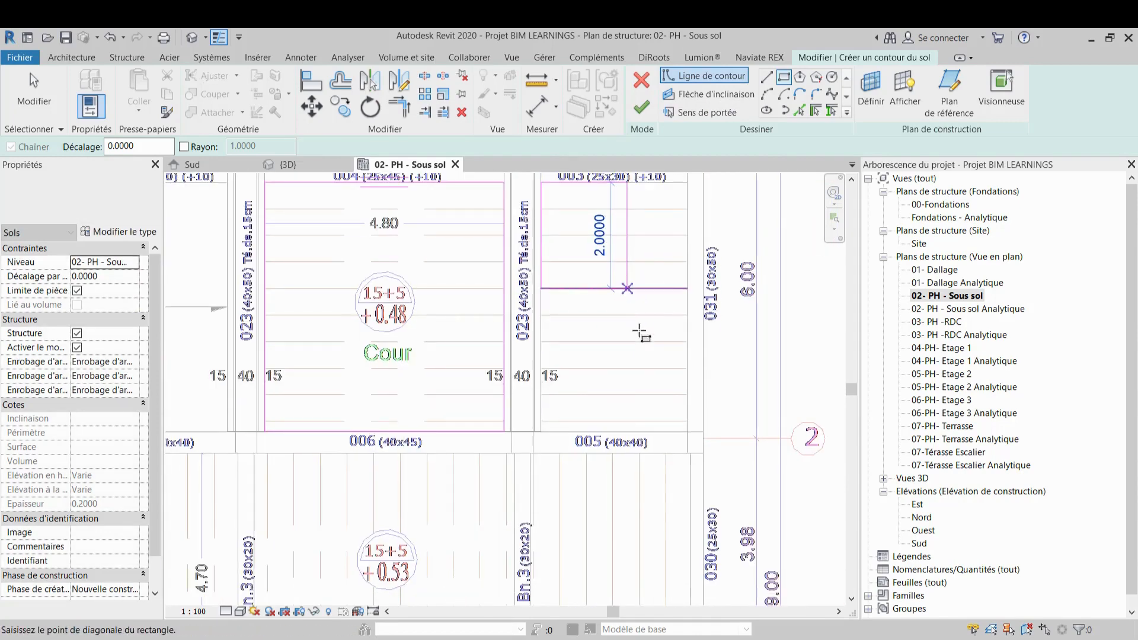
{"action": "left_click", "coordinate": [687, 433]}
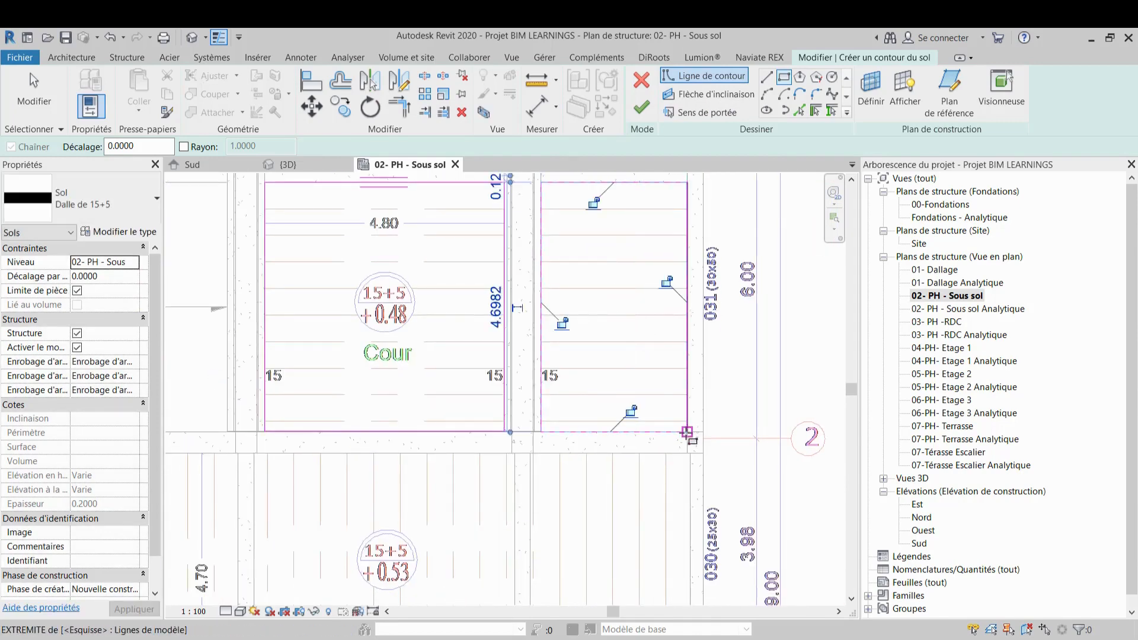
Finish the floor sketch to create the slab in the middle and right Cour bays
{"action": "scroll", "coordinate": [688, 432], "scroll_direction": "down", "scroll_amount": 2}
{"action": "middle_click_drag", "start_coordinate": [678, 234], "coordinate": [683, 162]}
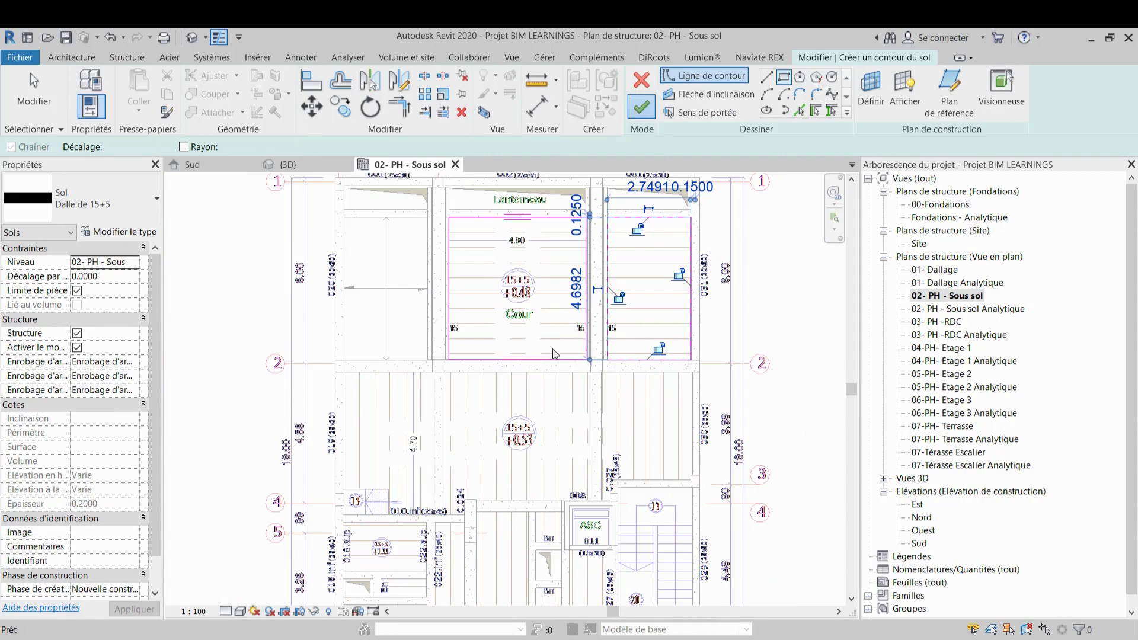
{"action": "mouse_move", "coordinate": [528, 447]}
{"action": "middle_mouse_down"}
{"action": "mouse_move", "coordinate": [557, 396]}
{"action": "mouse_move", "coordinate": [553, 405]}
{"action": "middle_mouse_up"}
{"action": "key", "text": "Escape"}
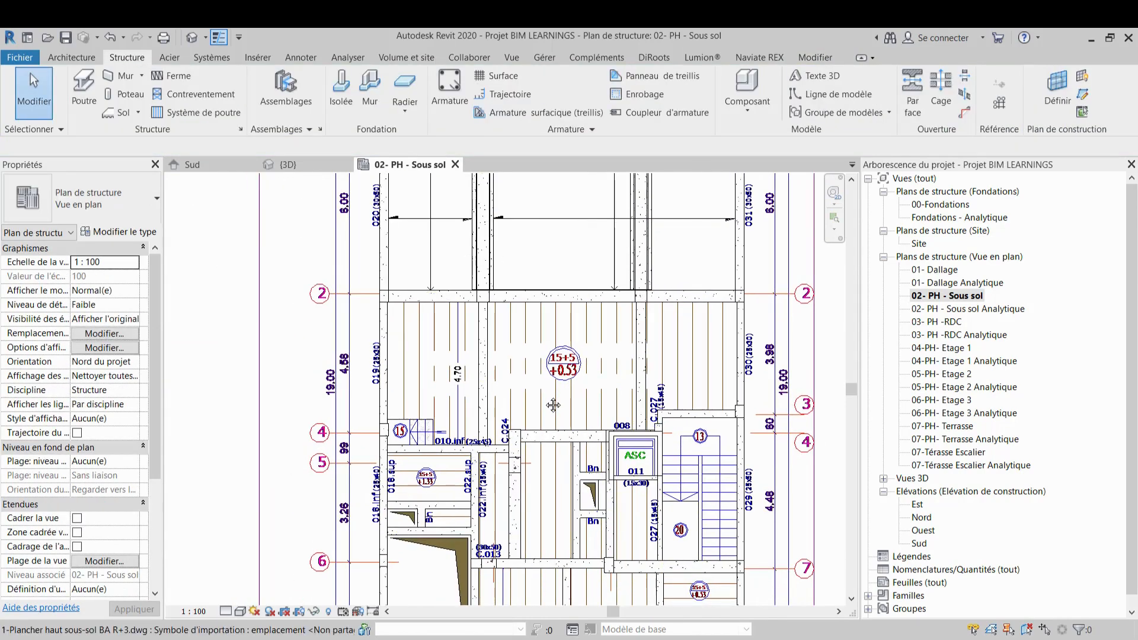
{"action": "scroll", "coordinate": [548, 402], "scroll_direction": "down", "scroll_amount": 1}
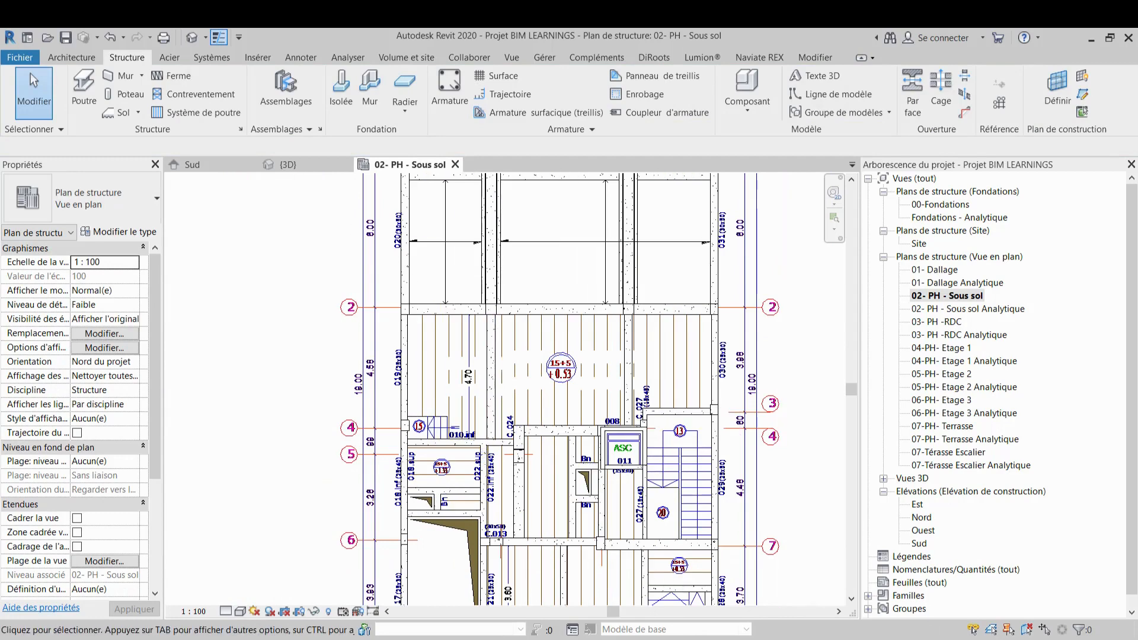
{"action": "left_click", "coordinate": [751, 639]}
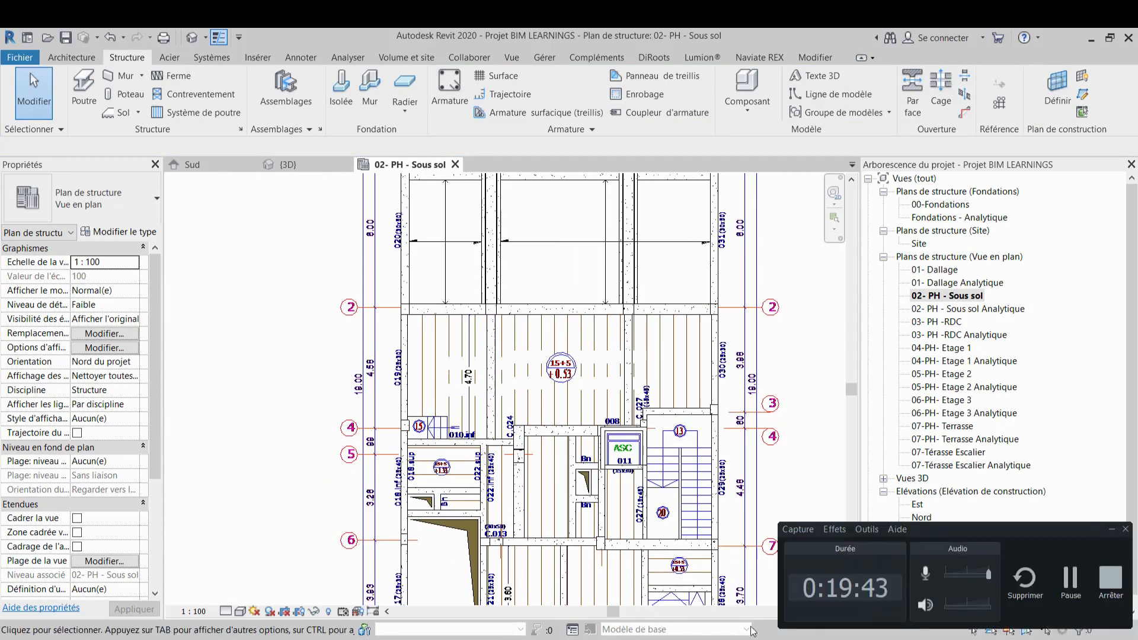
{"action": "left_click", "coordinate": [1071, 584]}
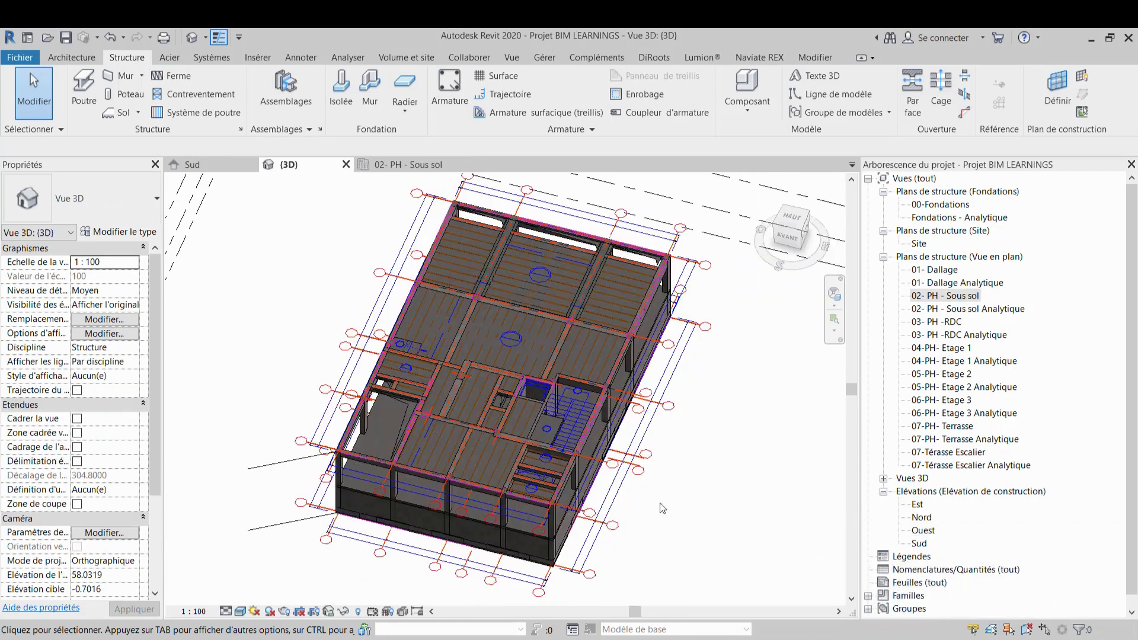
Orbit and zoom around the 3D model to inspect the new Cour slabs, then go back to the basement plan
{"action": "middle_click_drag", "start_coordinate": [584, 418], "coordinate": [513, 488], "text": "shift"}
{"action": "scroll", "coordinate": [511, 409], "scroll_direction": "up", "scroll_amount": 3}
{"action": "middle_click_drag", "start_coordinate": [587, 429], "coordinate": [514, 433]}
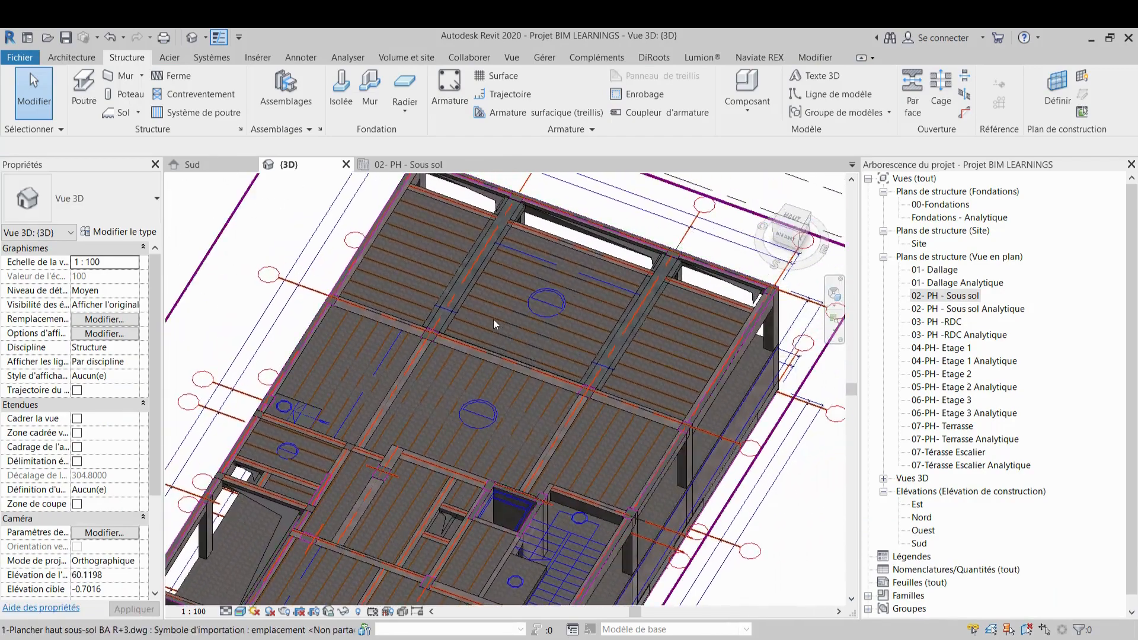
{"action": "scroll", "coordinate": [487, 307], "scroll_direction": "down", "scroll_amount": 2}
{"action": "middle_click_drag", "start_coordinate": [479, 297], "coordinate": [554, 396], "text": "shift"}
{"action": "scroll", "coordinate": [554, 390], "scroll_direction": "down", "scroll_amount": 3}
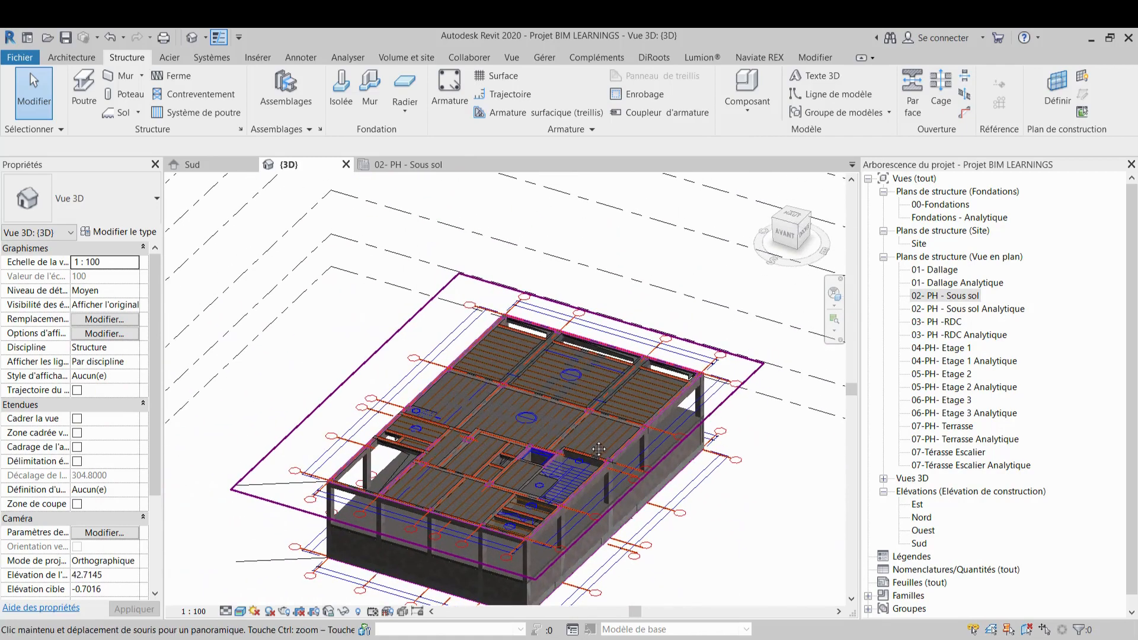
{"action": "scroll", "coordinate": [591, 461], "scroll_direction": "up", "scroll_amount": 5}
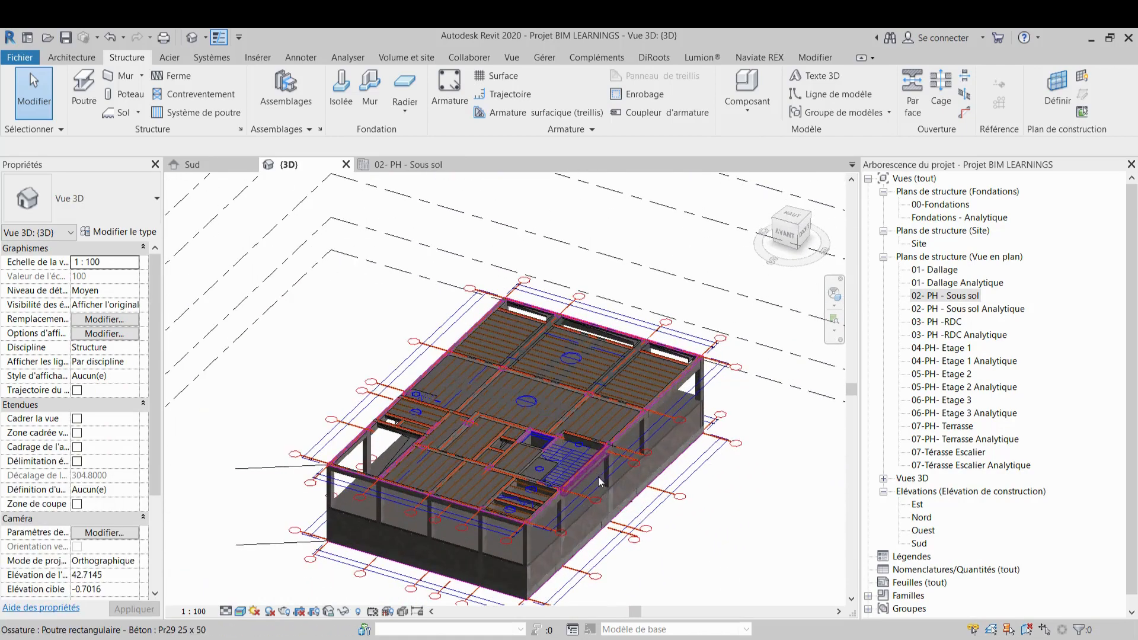
{"action": "middle_click_drag", "start_coordinate": [599, 477], "coordinate": [573, 455], "text": "shift"}
{"action": "scroll", "coordinate": [535, 464], "scroll_direction": "up", "scroll_amount": 3}
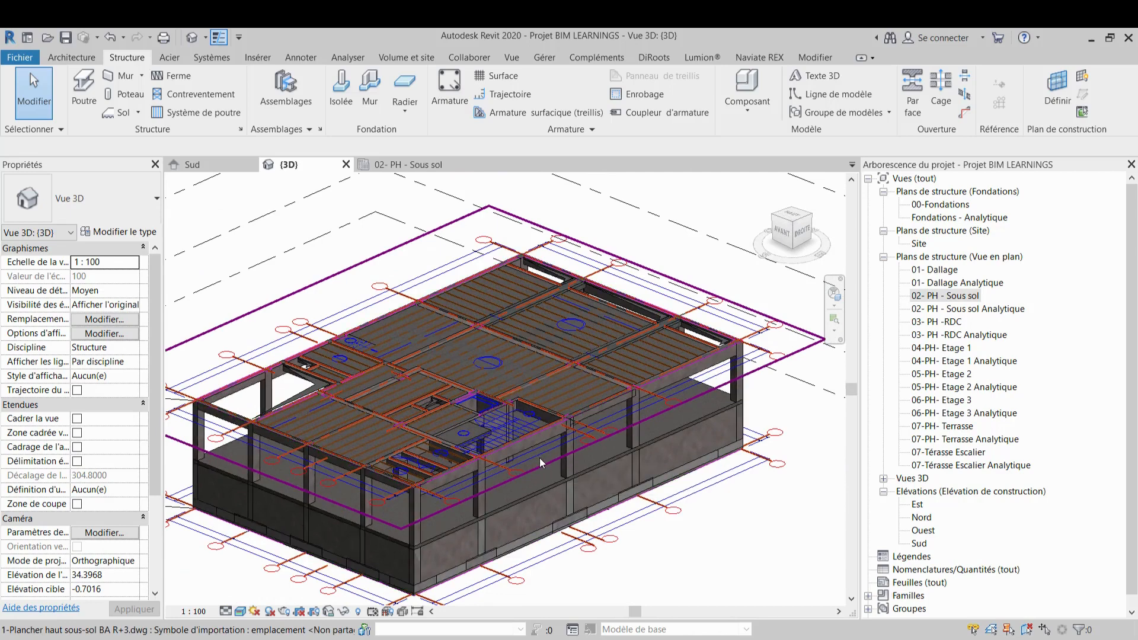
{"action": "left_click", "coordinate": [419, 168]}
{"action": "scroll", "coordinate": [480, 354], "scroll_direction": "down", "scroll_amount": 2}
{"action": "scroll", "coordinate": [480, 354], "scroll_direction": "up", "scroll_amount": 3}
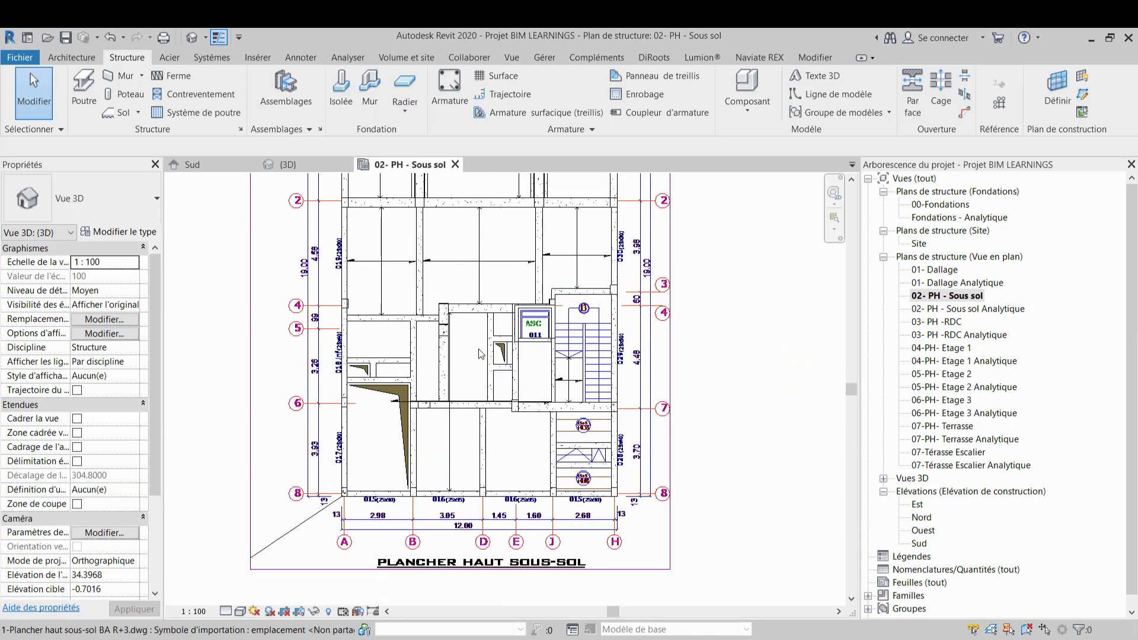
Review the lower part of the basement plan and the 3D model for remaining unmodelled areas
{"action": "middle_click_drag", "start_coordinate": [492, 259], "coordinate": [494, 322]}
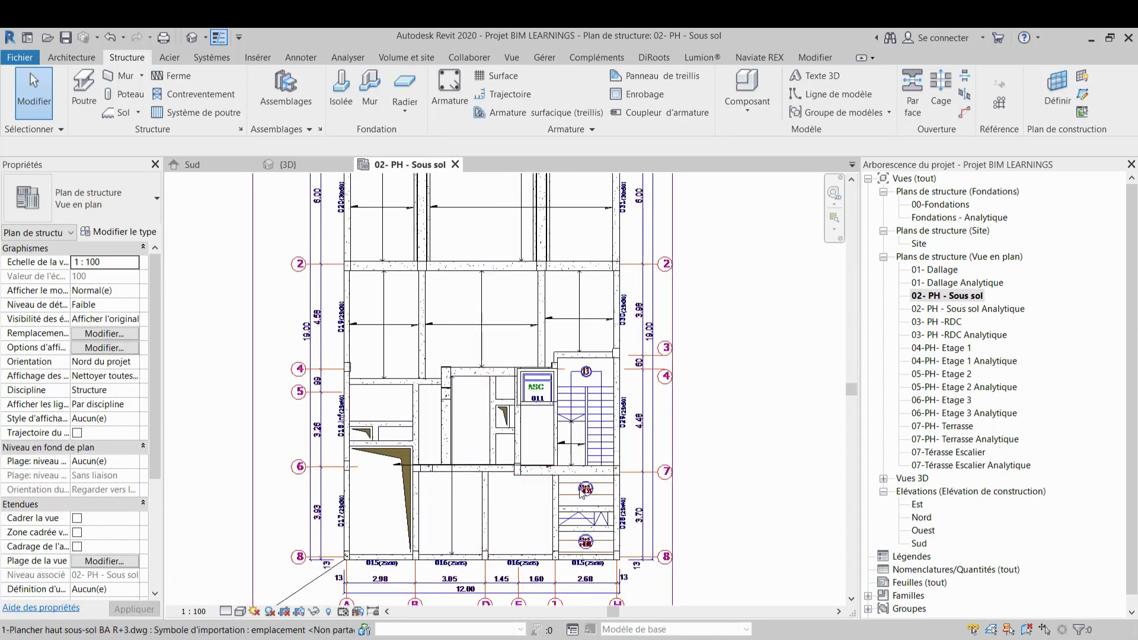
{"action": "middle_click_drag", "start_coordinate": [586, 528], "coordinate": [584, 560]}
{"action": "middle_click_drag", "start_coordinate": [560, 470], "coordinate": [531, 392]}
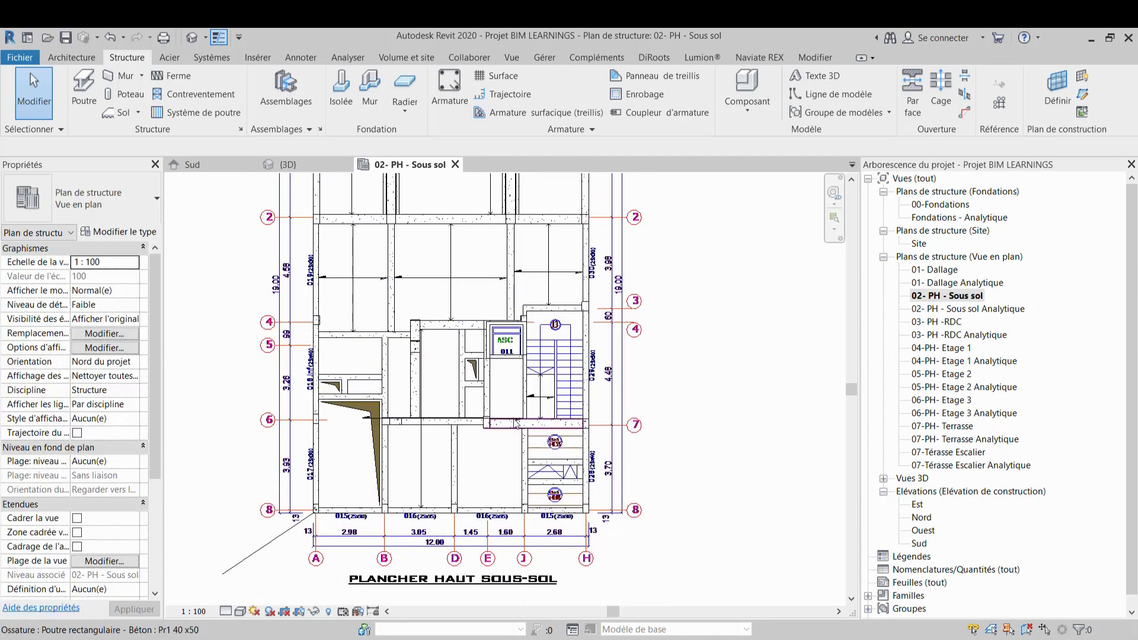
{"action": "scroll", "coordinate": [465, 292], "scroll_direction": "down", "scroll_amount": 2}
{"action": "middle_click_drag", "start_coordinate": [465, 293], "coordinate": [465, 339]}
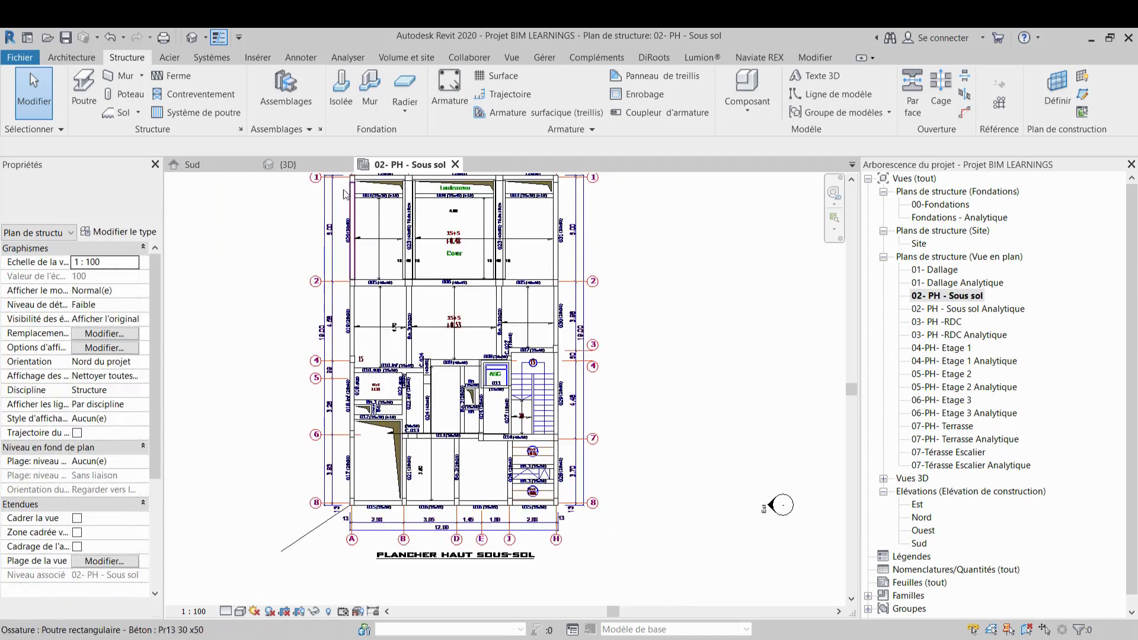
{"action": "left_click", "coordinate": [299, 166]}
{"action": "mouse_move", "coordinate": [469, 388]}
{"action": "middle_mouse_down", "text": "shift"}
{"action": "mouse_move", "coordinate": [453, 404]}
{"action": "mouse_move", "coordinate": [566, 306]}
{"action": "mouse_move", "coordinate": [483, 391]}
{"action": "middle_mouse_up", "text": "shift"}
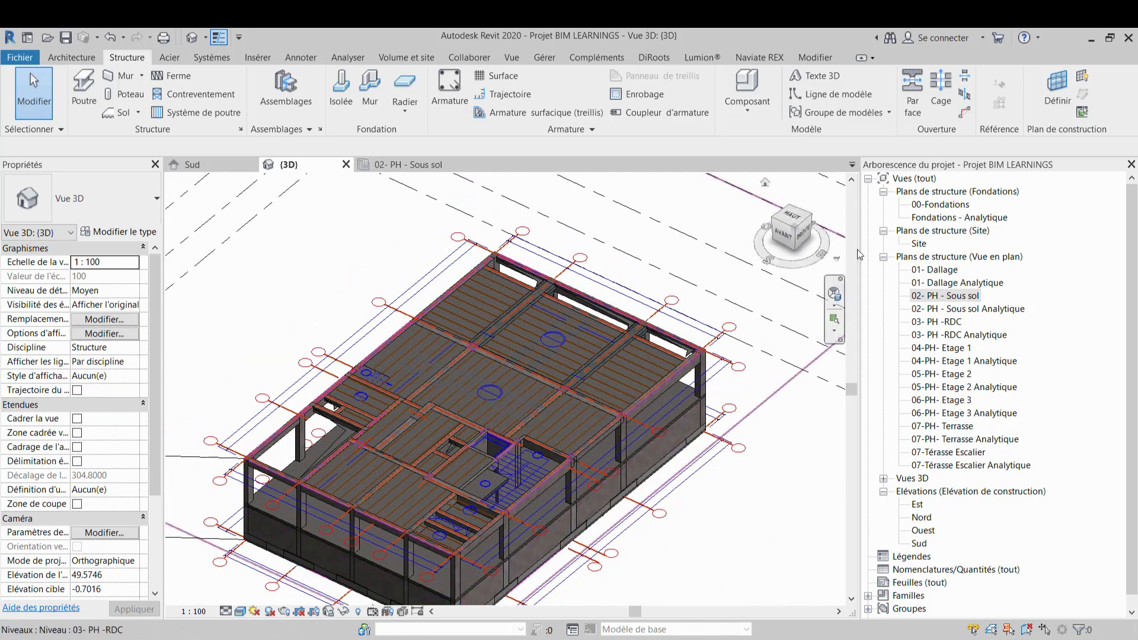
Open the 03- PH -RDC plan and link the CAD file 2-Plancher haut rez.de.chaussee BA R+3.dwg origin to origin
{"action": "double_click", "coordinate": [957, 324]}
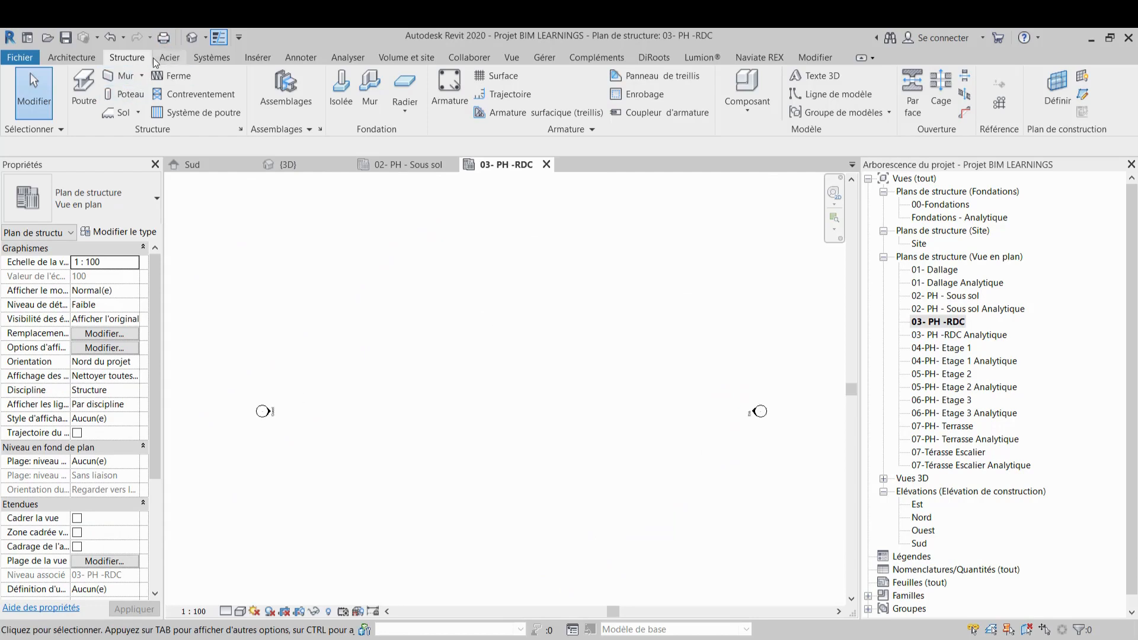
{"action": "left_click", "coordinate": [255, 59]}
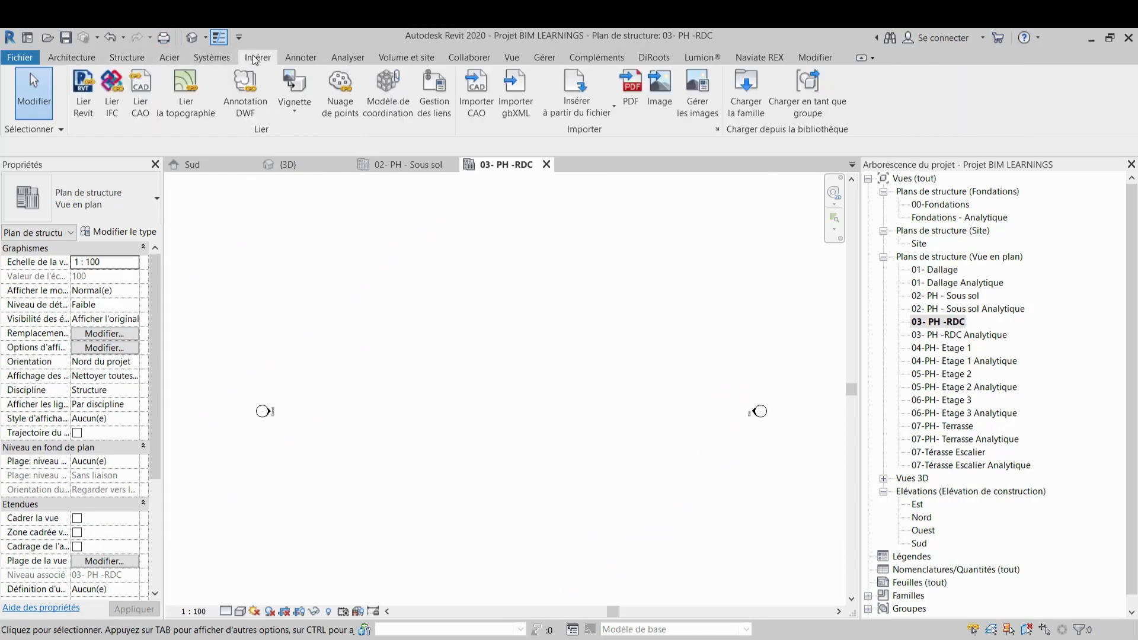
{"action": "left_click", "coordinate": [150, 104]}
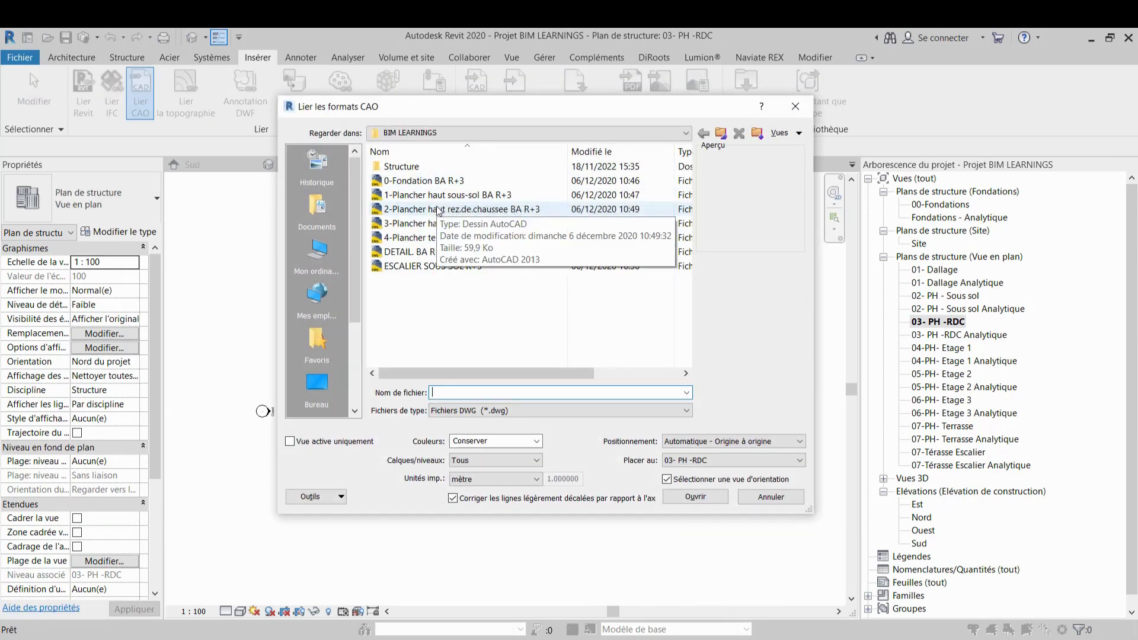
{"action": "left_click", "coordinate": [438, 209]}
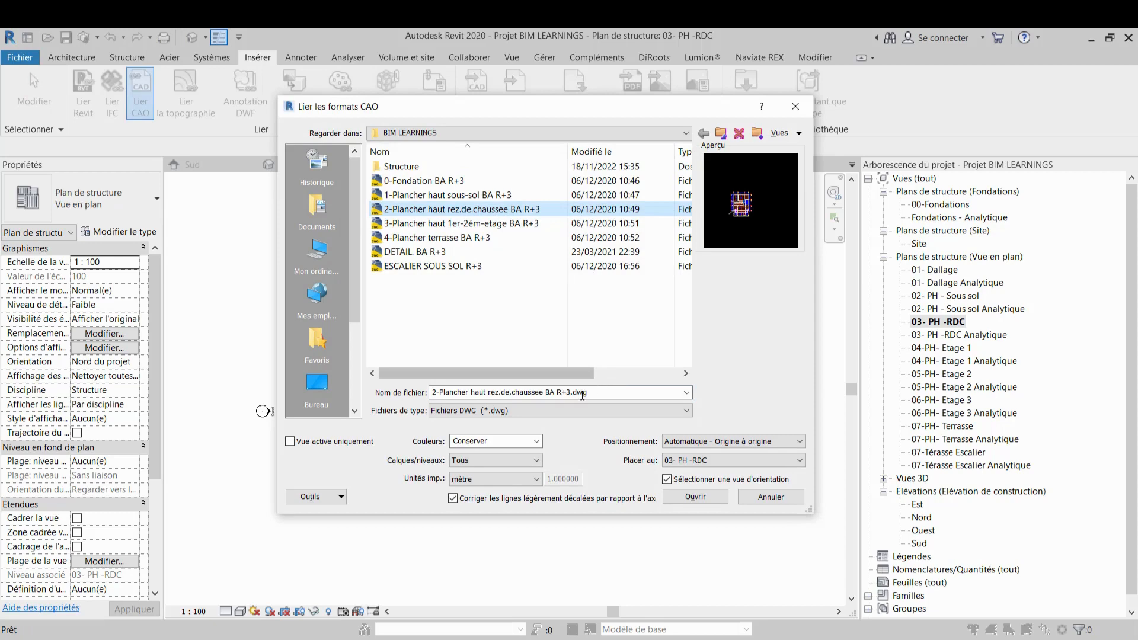
{"action": "left_click", "coordinate": [708, 496]}
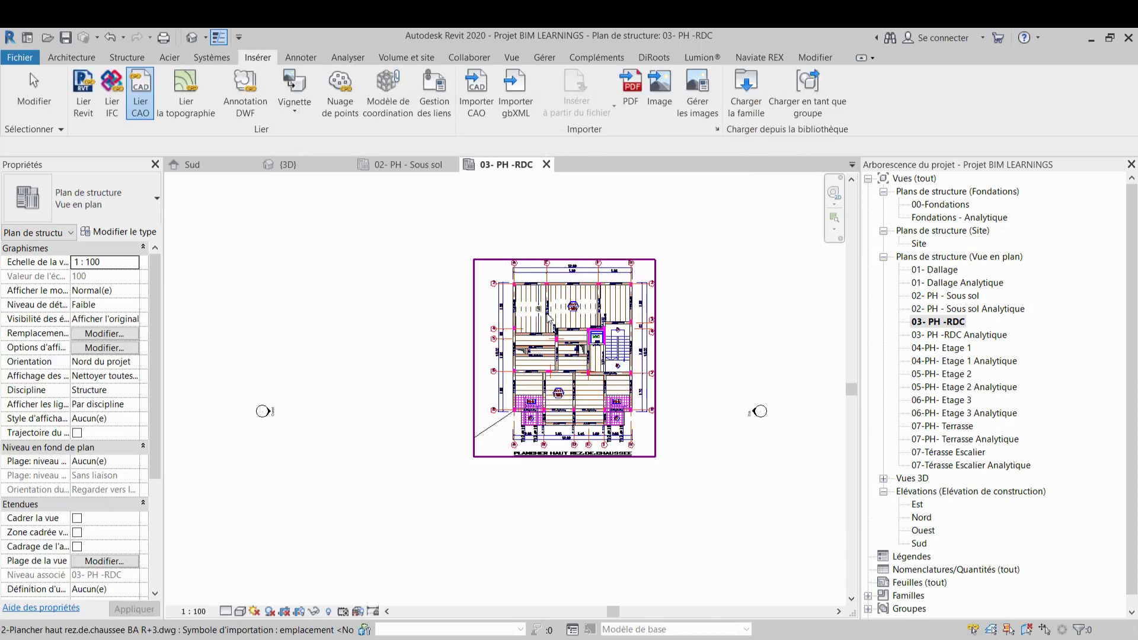
Examine the linked ground-floor plan in the RDC plan view and in the 3D view
{"action": "scroll", "coordinate": [541, 300], "scroll_direction": "up", "scroll_amount": 5}
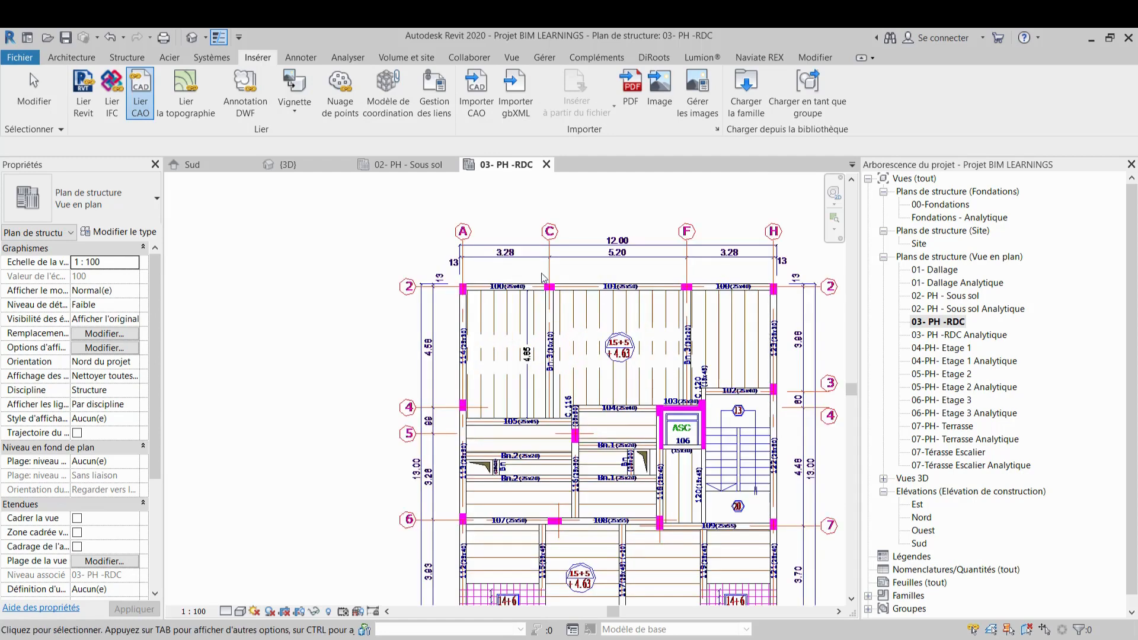
{"action": "scroll", "coordinate": [529, 248], "scroll_direction": "up", "scroll_amount": 2}
{"action": "left_click", "coordinate": [329, 165]}
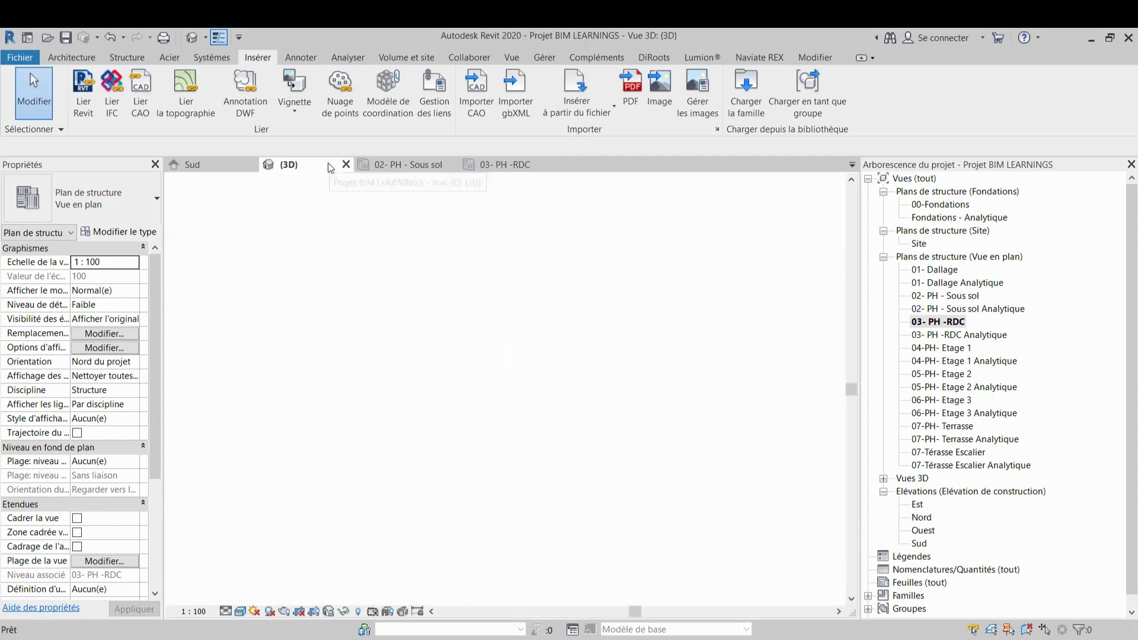
{"action": "scroll", "coordinate": [632, 413], "scroll_direction": "down", "scroll_amount": 2}
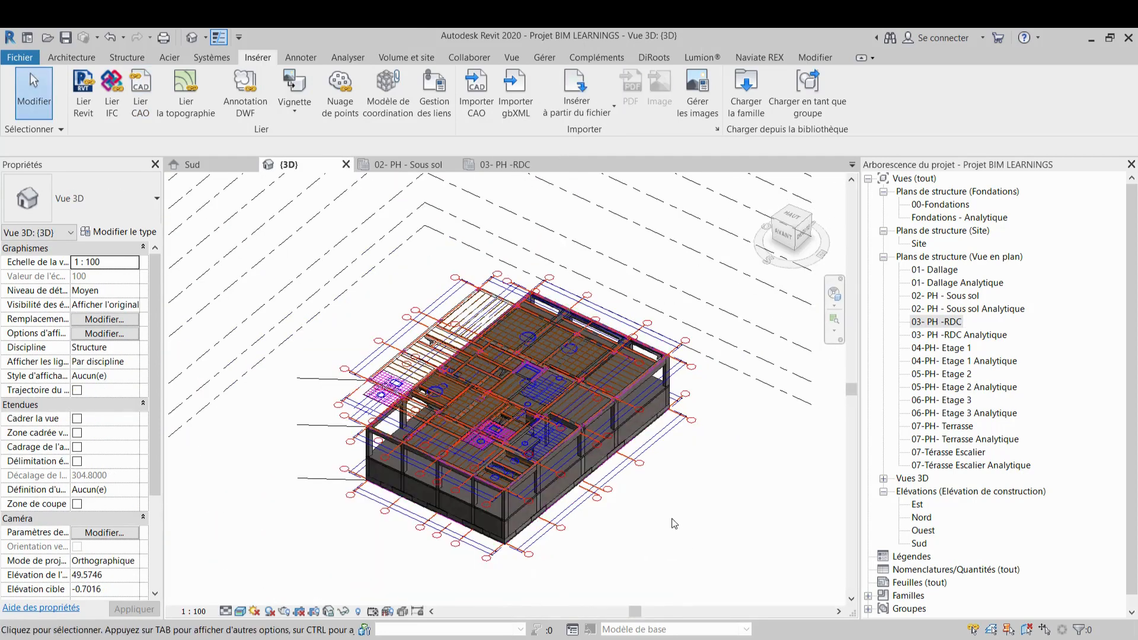
{"action": "middle_click_drag", "start_coordinate": [674, 524], "coordinate": [655, 491], "text": "shift"}
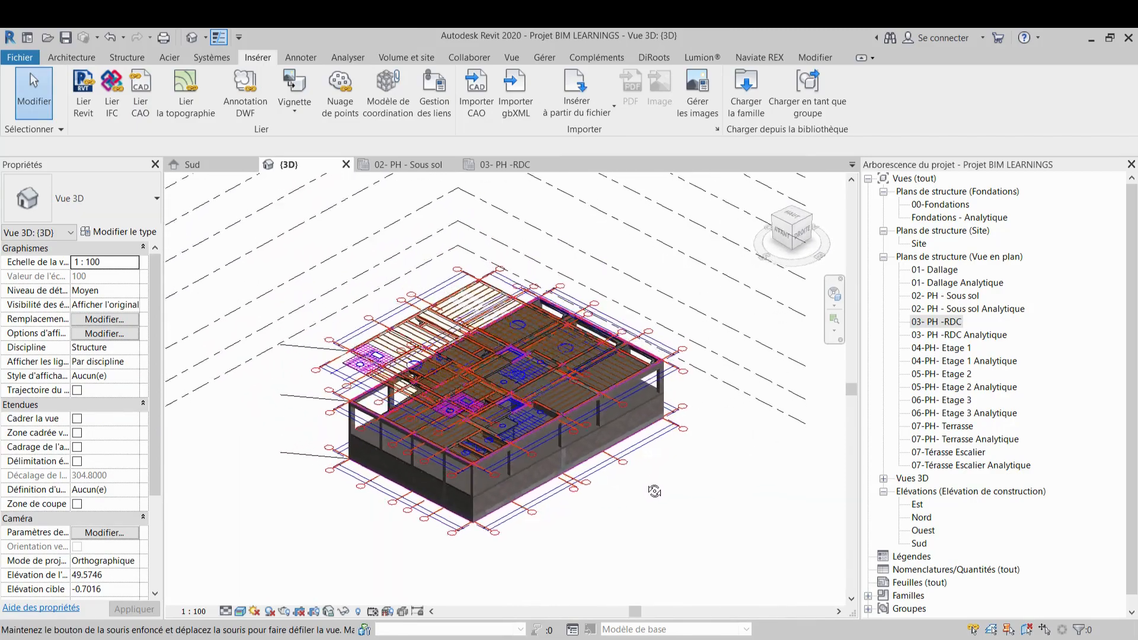
{"action": "scroll", "coordinate": [590, 413], "scroll_direction": "up", "scroll_amount": 3}
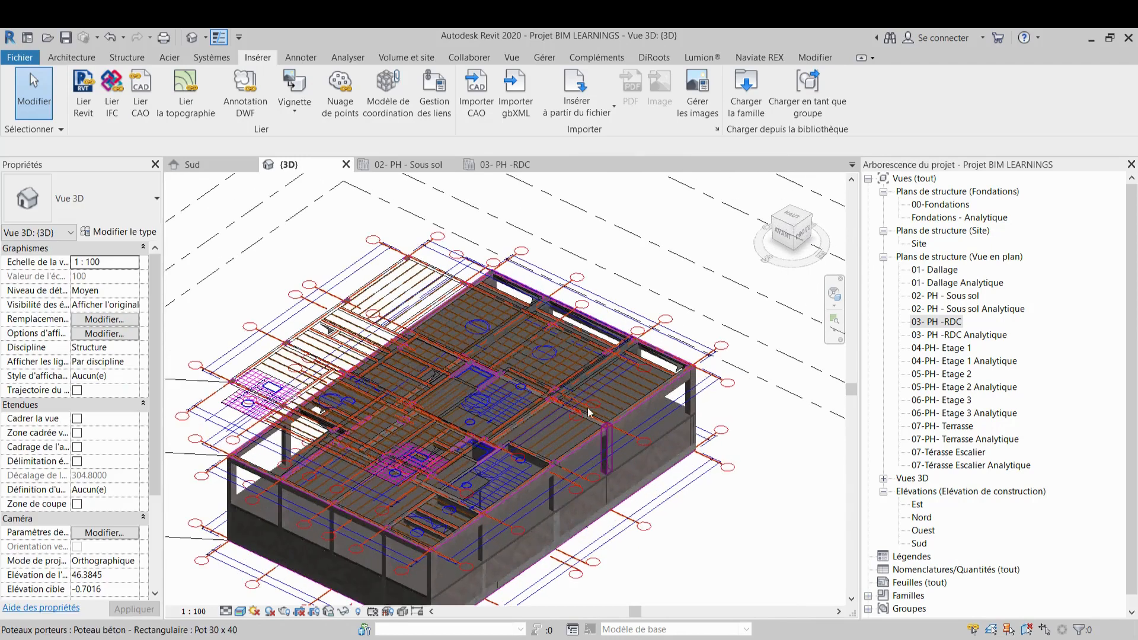
Hide the imported 1-Plancher haut sous-sol CAD plan in the 3D view's visibility/graphics overrides
{"action": "key", "text": "v"}
{"action": "key", "text": "g"}
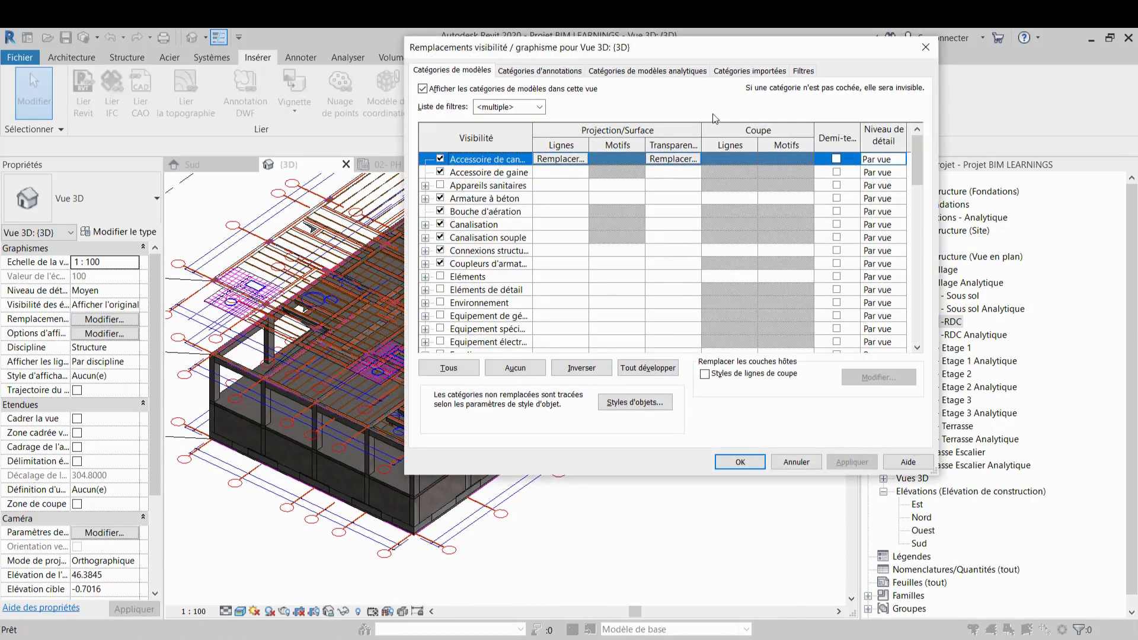
{"action": "left_click", "coordinate": [765, 72]}
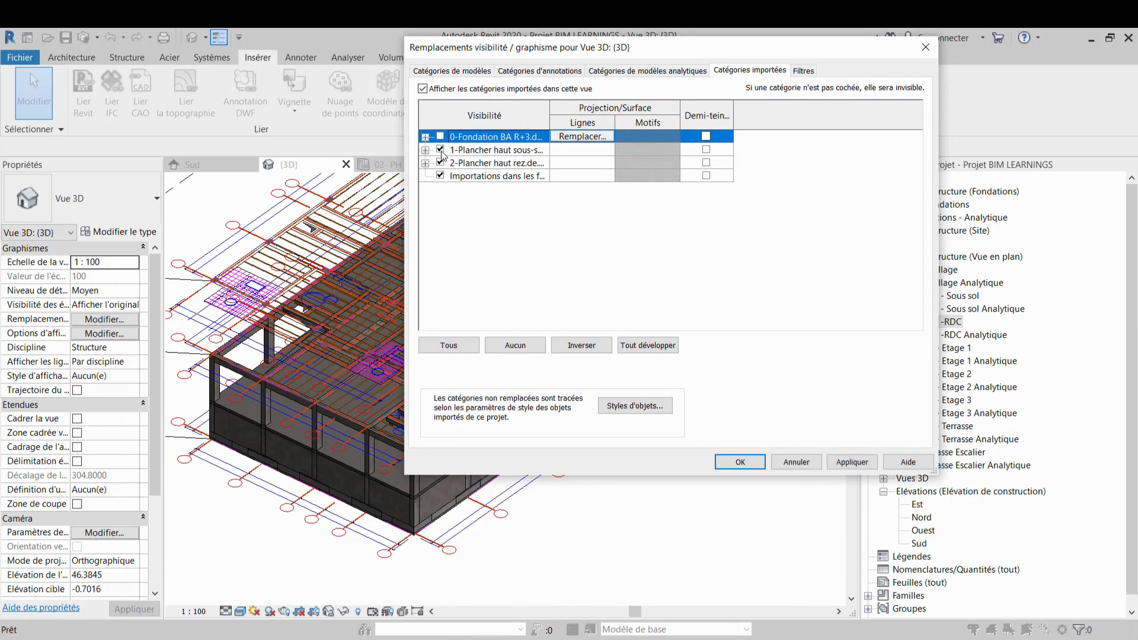
{"action": "left_click", "coordinate": [441, 150]}
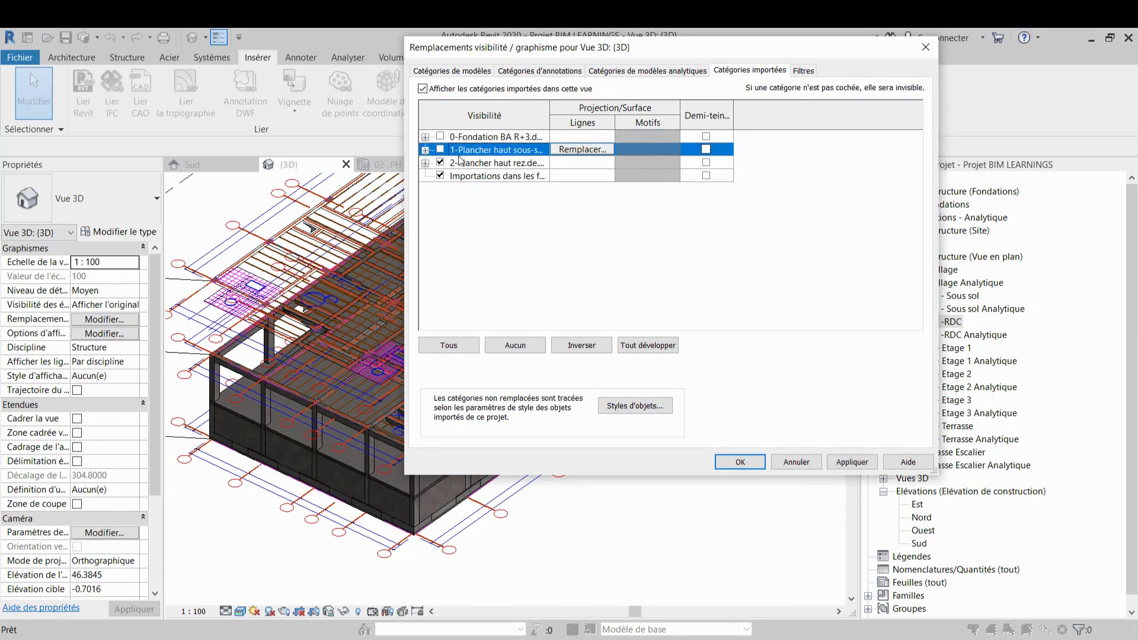
{"action": "left_click", "coordinate": [860, 463]}
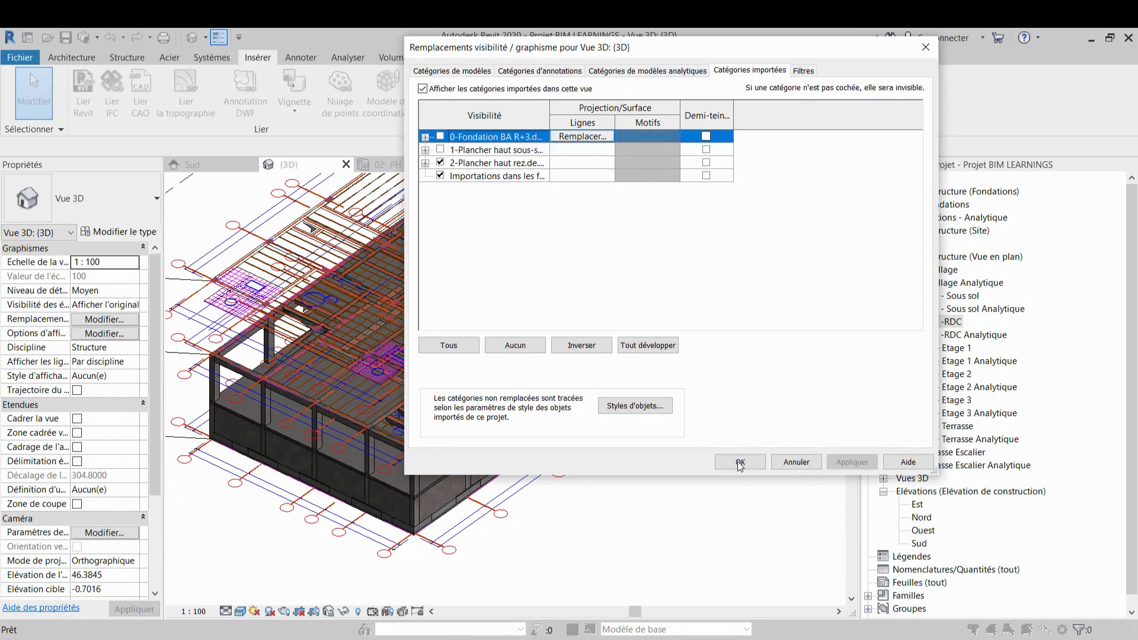
Confirm the visibility overrides and switch to the 03- PH -RDC structural plan view
{"action": "left_click", "coordinate": [738, 463]}
{"action": "middle_click_drag", "start_coordinate": [602, 388], "coordinate": [465, 283]}
{"action": "scroll", "coordinate": [456, 225], "scroll_direction": "up", "scroll_amount": 4}
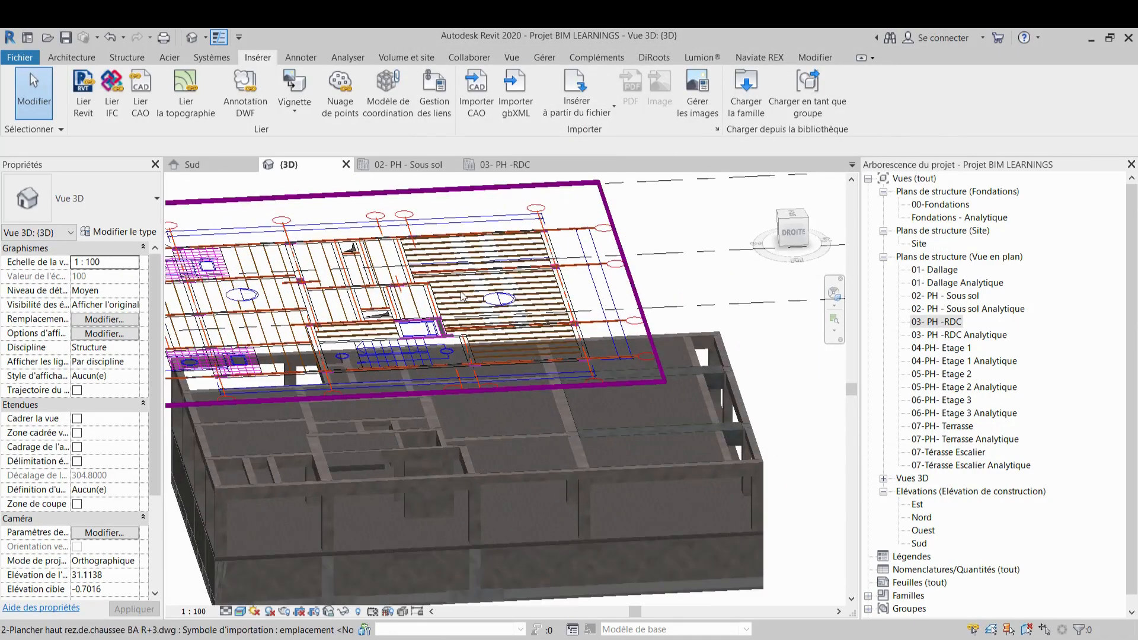
{"action": "left_click", "coordinate": [509, 164]}
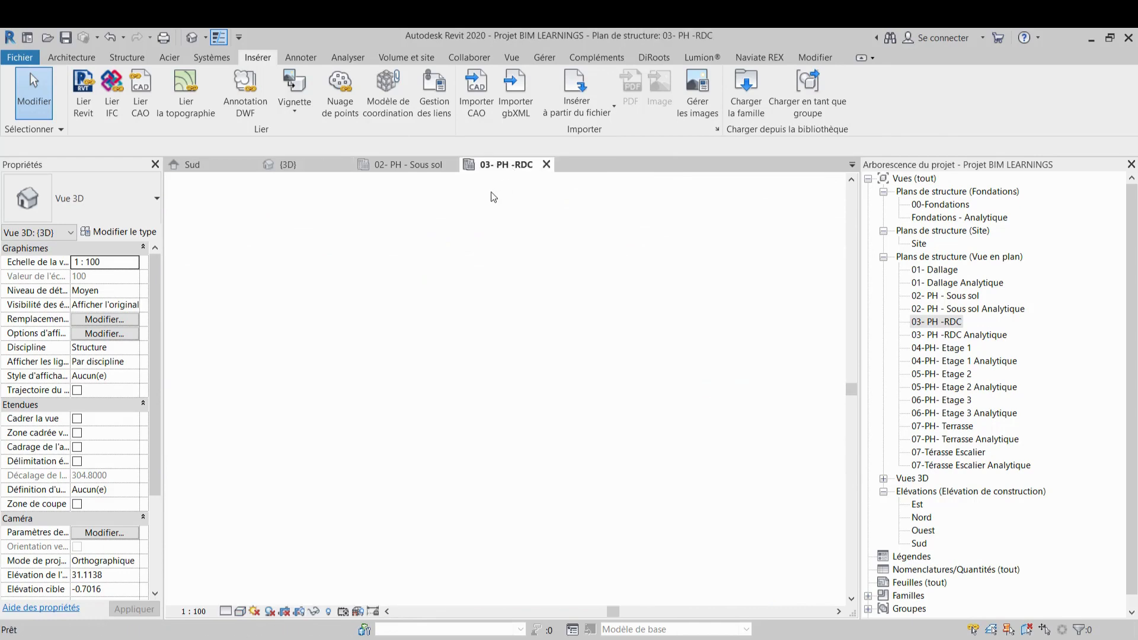
{"action": "scroll", "coordinate": [487, 299], "scroll_direction": "down", "scroll_amount": 2}
{"action": "middle_click_drag", "start_coordinate": [516, 309], "coordinate": [485, 290]}
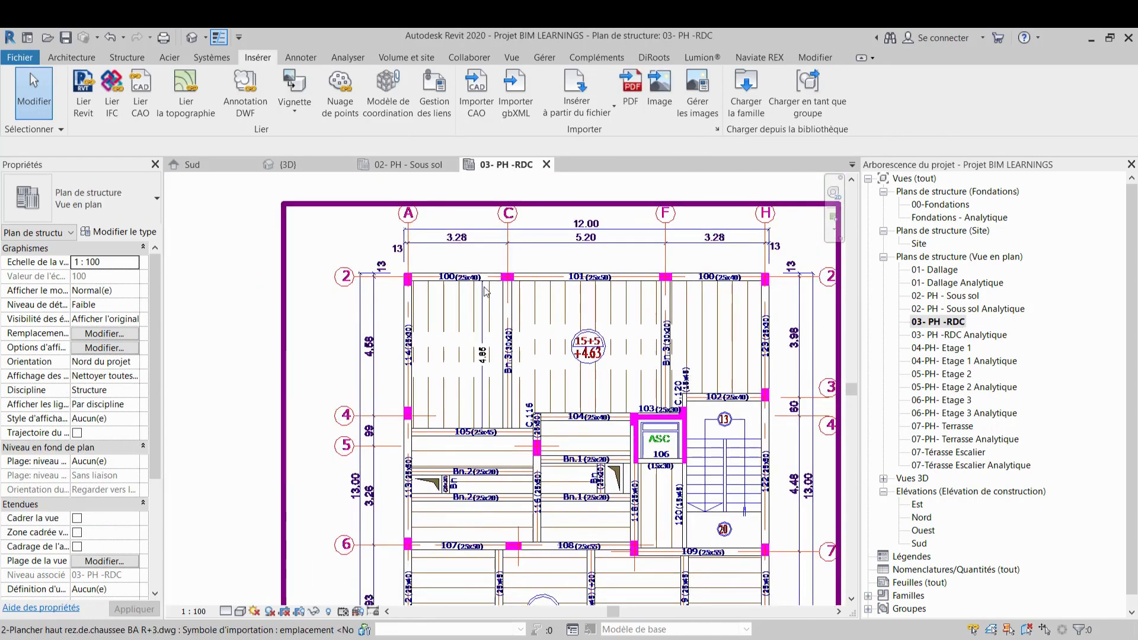
{"action": "left_click", "coordinate": [126, 59]}
{"action": "left_click", "coordinate": [123, 96]}
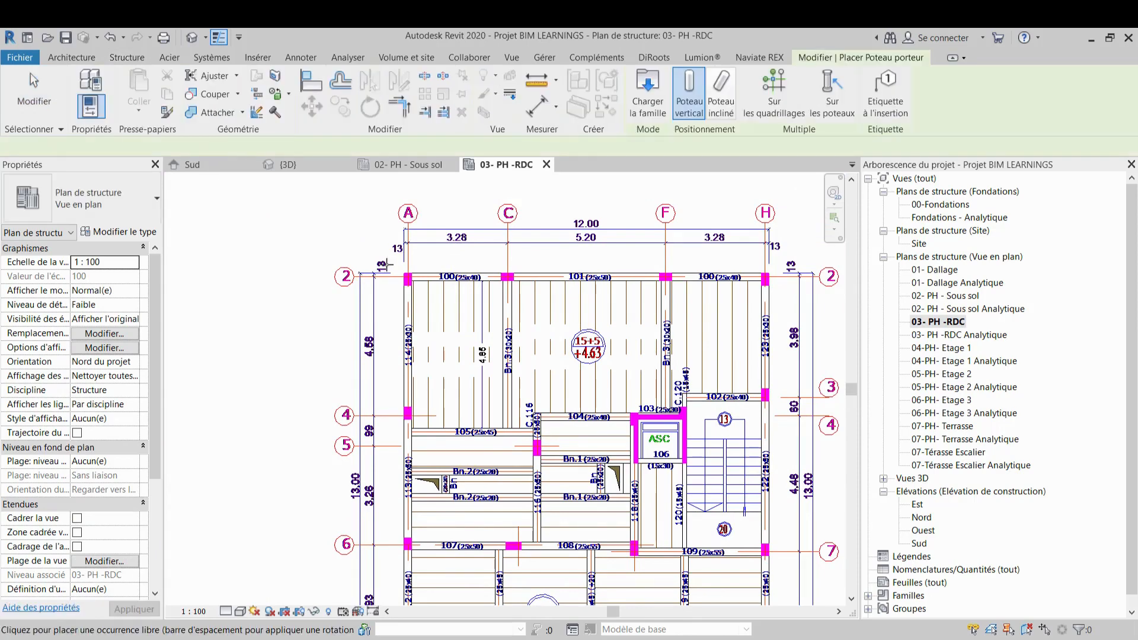
{"action": "scroll", "coordinate": [398, 273], "scroll_direction": "up", "scroll_amount": 3}
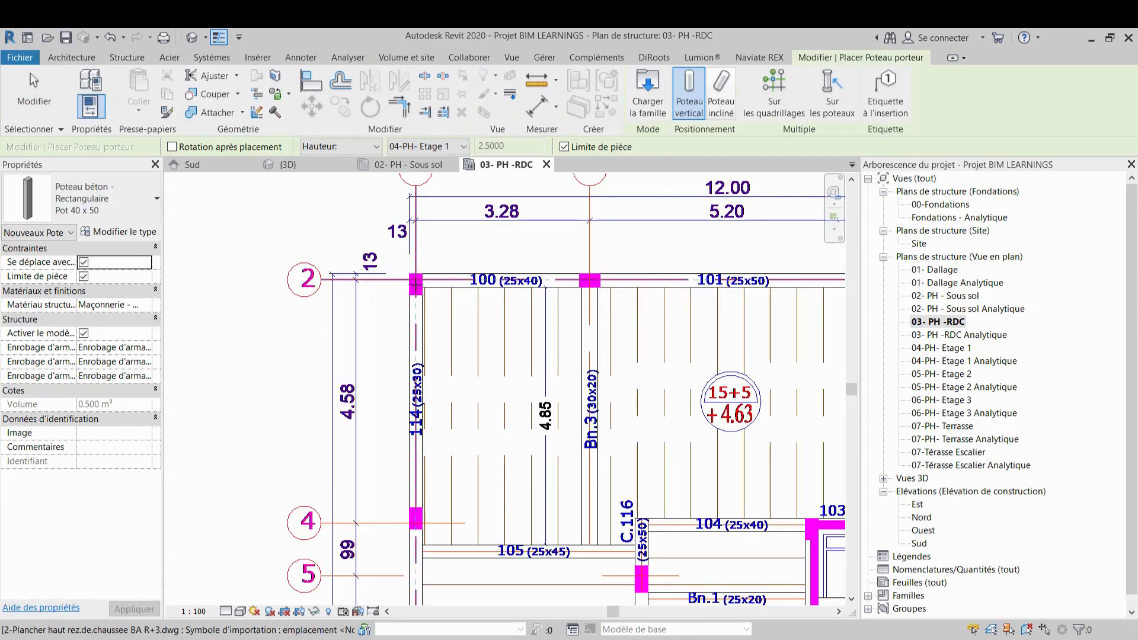
{"action": "key", "text": "Escape"}
Place a Pot 25 x 40 rectangular concrete column at the grid A/2 corner and align its lower face to the CAD column edge
{"action": "scroll", "coordinate": [392, 272], "scroll_direction": "up", "scroll_amount": 5}
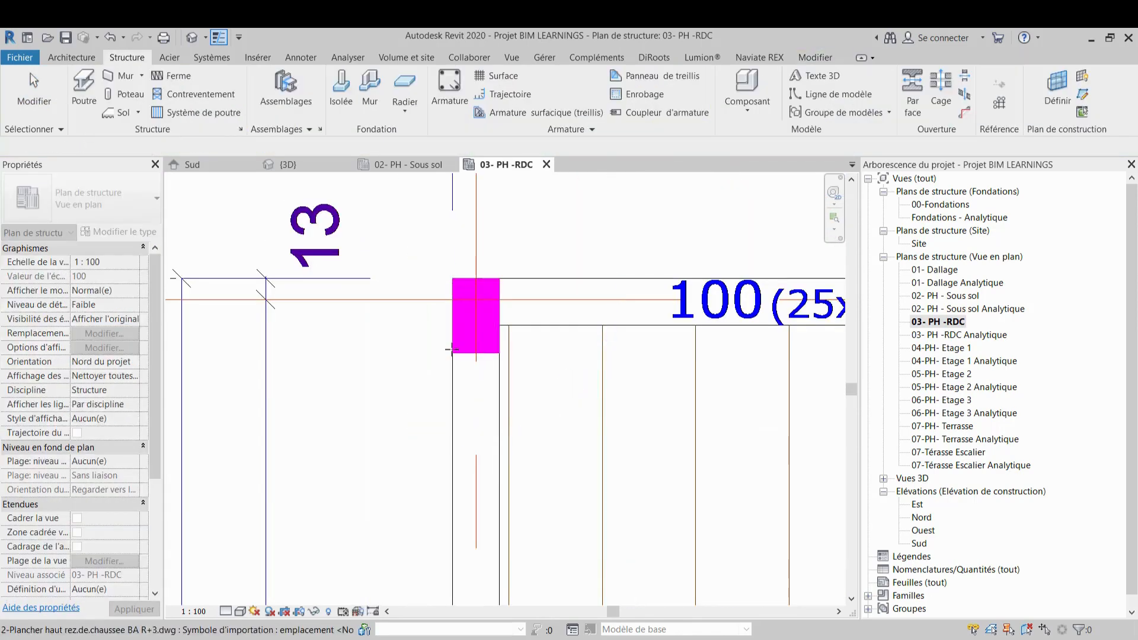
{"action": "left_click", "coordinate": [106, 95]}
{"action": "left_click", "coordinate": [142, 199]}
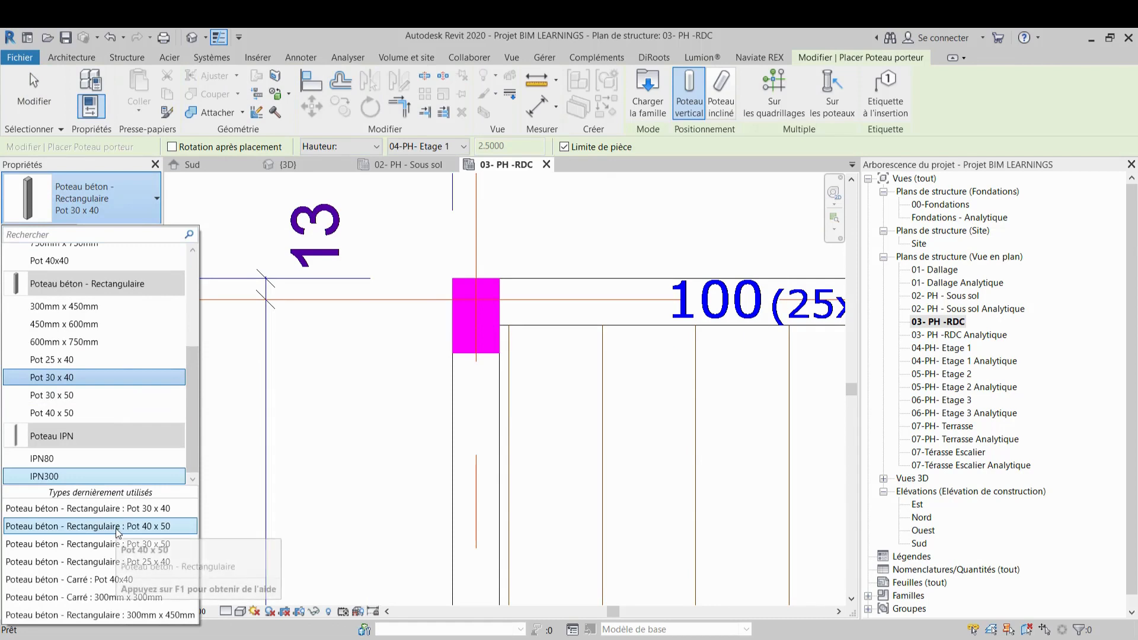
{"action": "scroll", "coordinate": [93, 385], "scroll_direction": "up", "scroll_amount": 3}
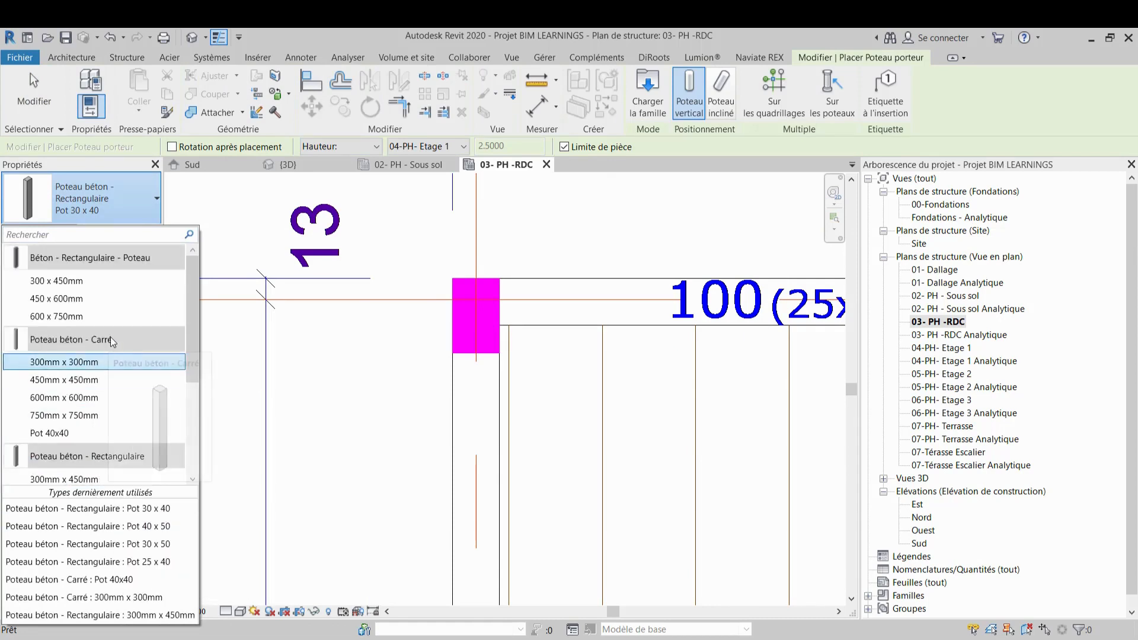
{"action": "left_click", "coordinate": [89, 562]}
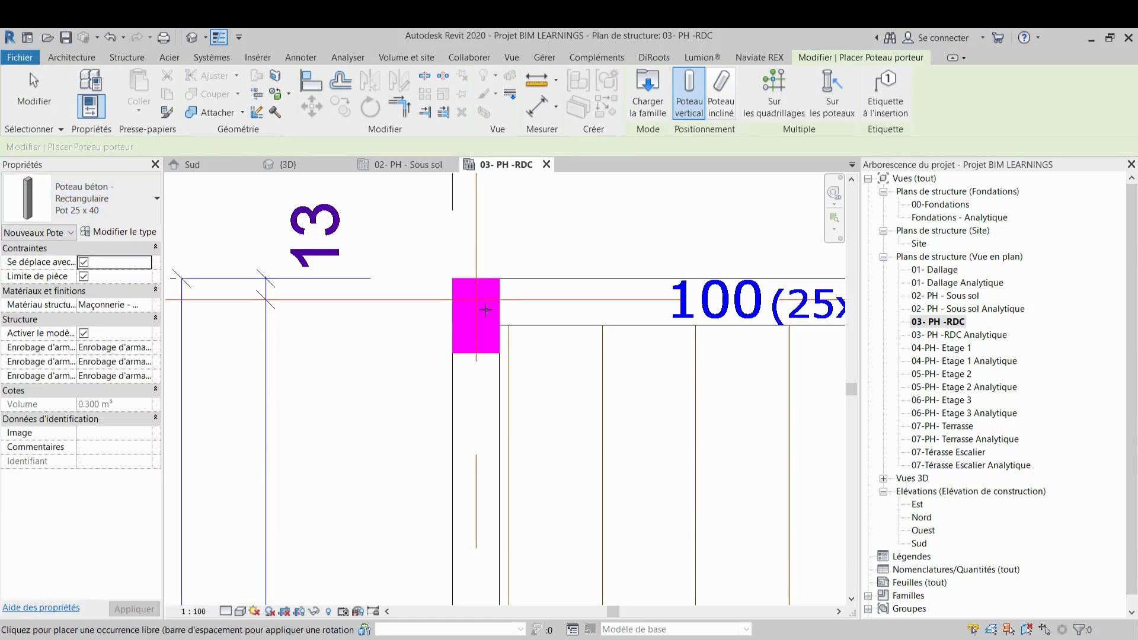
{"action": "left_click", "coordinate": [477, 312]}
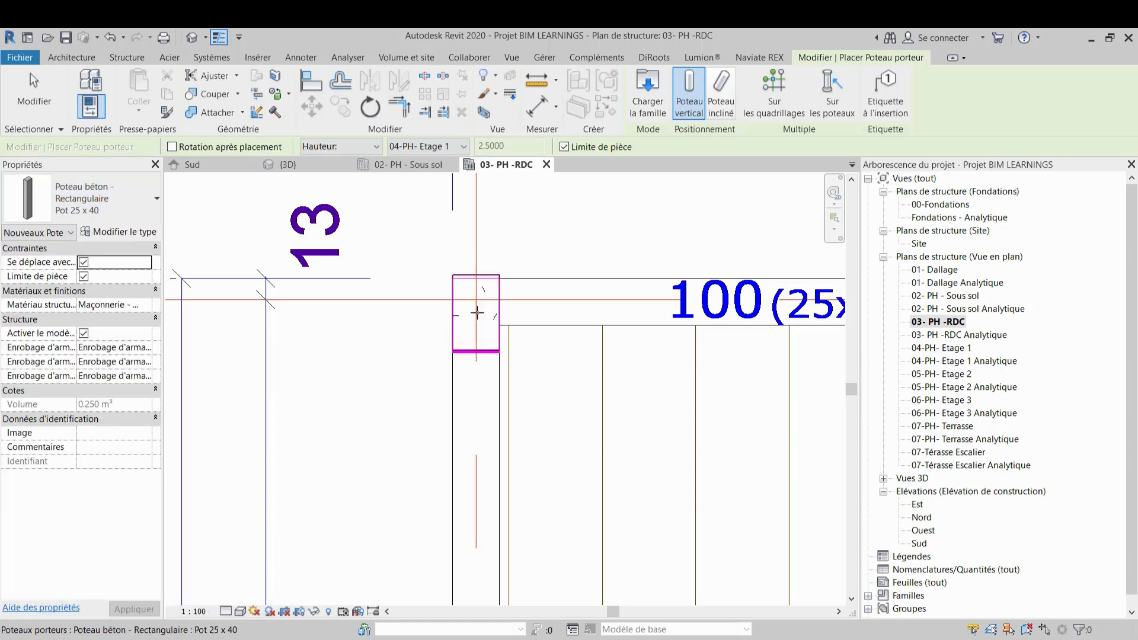
{"action": "scroll", "coordinate": [479, 341], "scroll_direction": "up", "scroll_amount": 5}
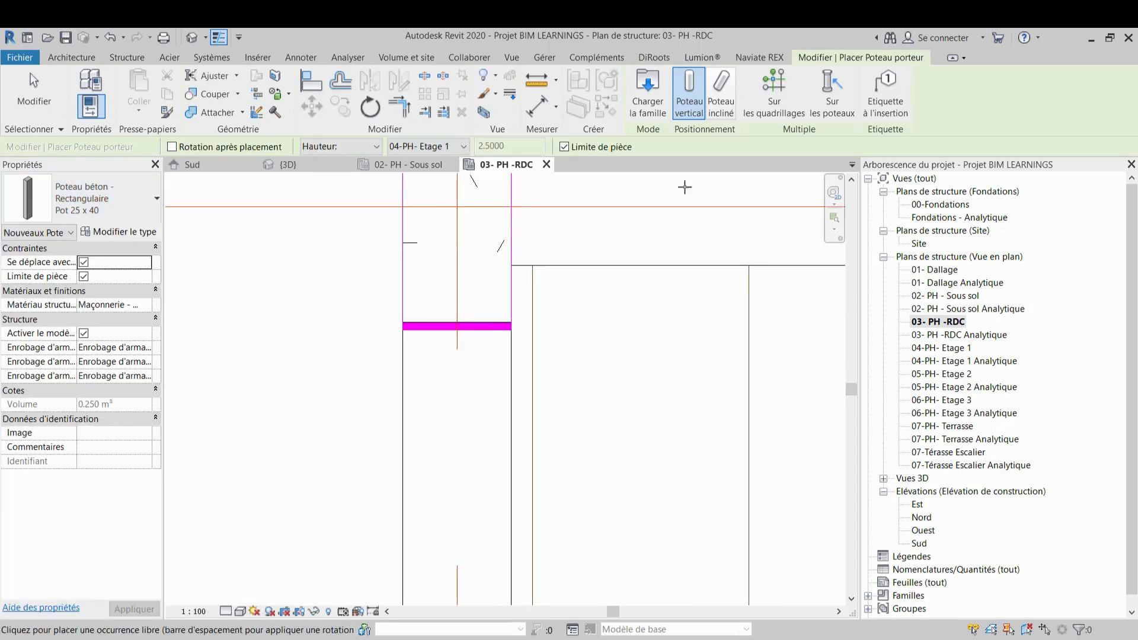
{"action": "left_click", "coordinate": [316, 85]}
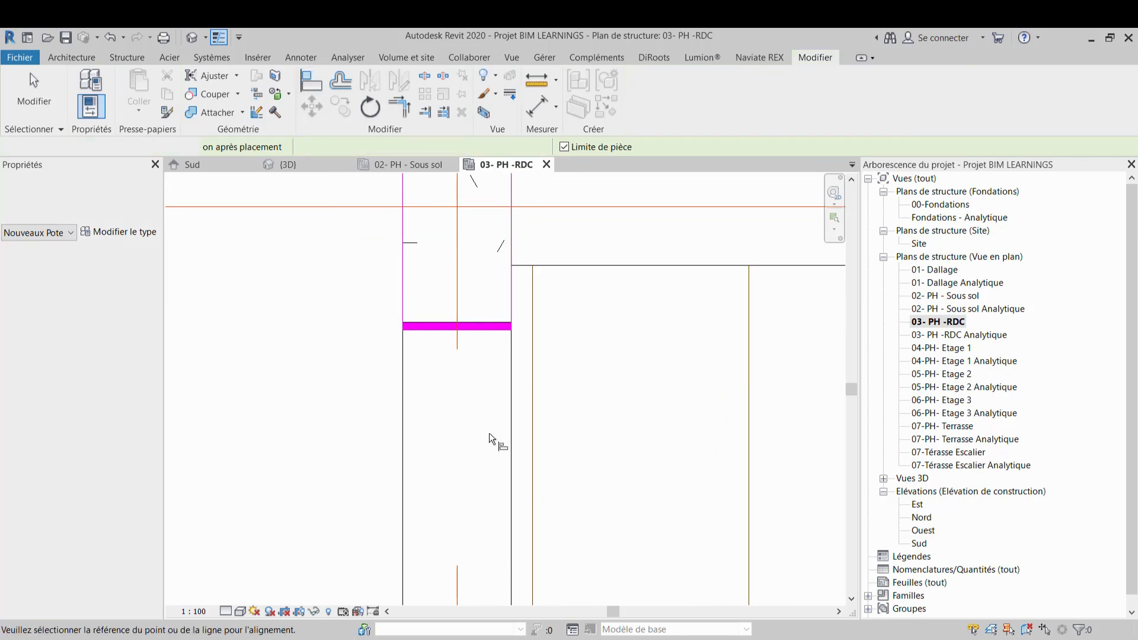
{"action": "left_click", "coordinate": [480, 330]}
{"action": "left_click", "coordinate": [482, 323]}
{"action": "scroll", "coordinate": [482, 322], "scroll_direction": "down", "scroll_amount": 3}
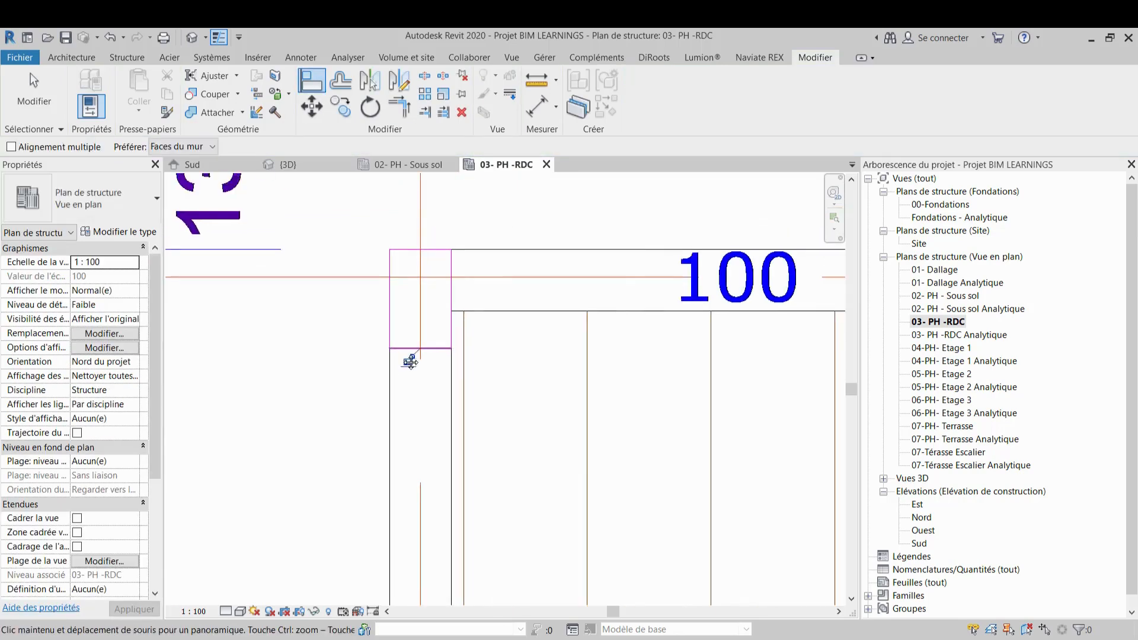
{"action": "scroll", "coordinate": [446, 354], "scroll_direction": "down", "scroll_amount": 3}
{"action": "key", "text": "Escape"}
Place a second Pot 25 x 40 column at grid C/2, rotate it a quarter turn, and align its lower face to the CAD edge
{"action": "middle_click_drag", "start_coordinate": [636, 392], "coordinate": [449, 361]}
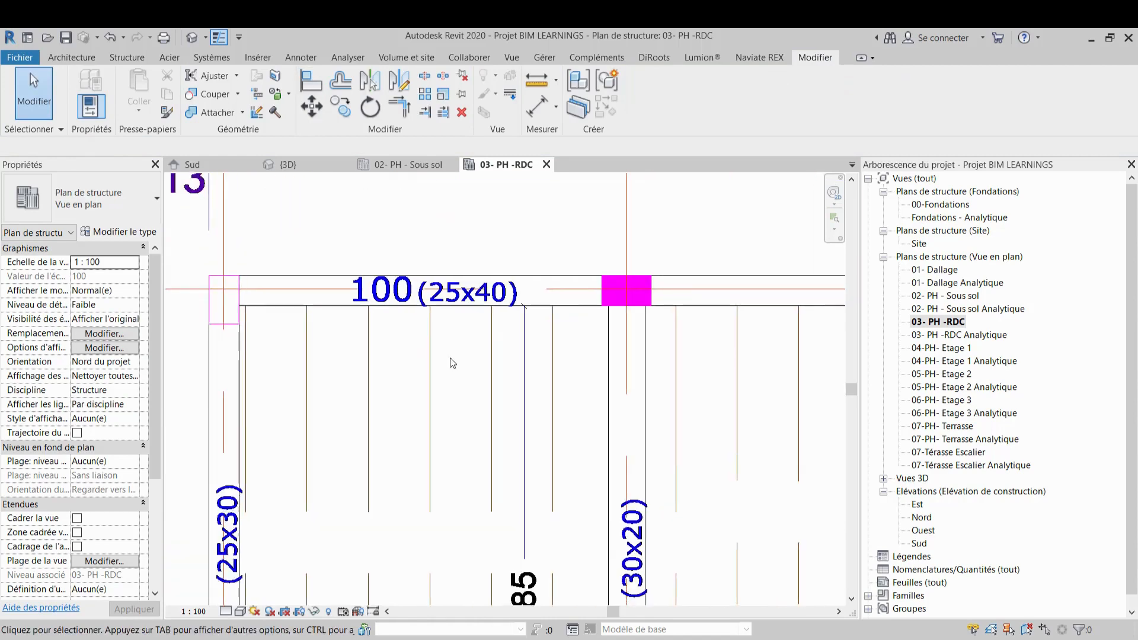
{"action": "scroll", "coordinate": [633, 280], "scroll_direction": "up", "scroll_amount": 2}
{"action": "key", "text": "c"}
{"action": "key", "text": "l"}
{"action": "left_click", "coordinate": [634, 273]}
{"action": "key", "text": "Escape"}
{"action": "key", "text": "Escape"}
{"action": "left_click", "coordinate": [637, 255]}
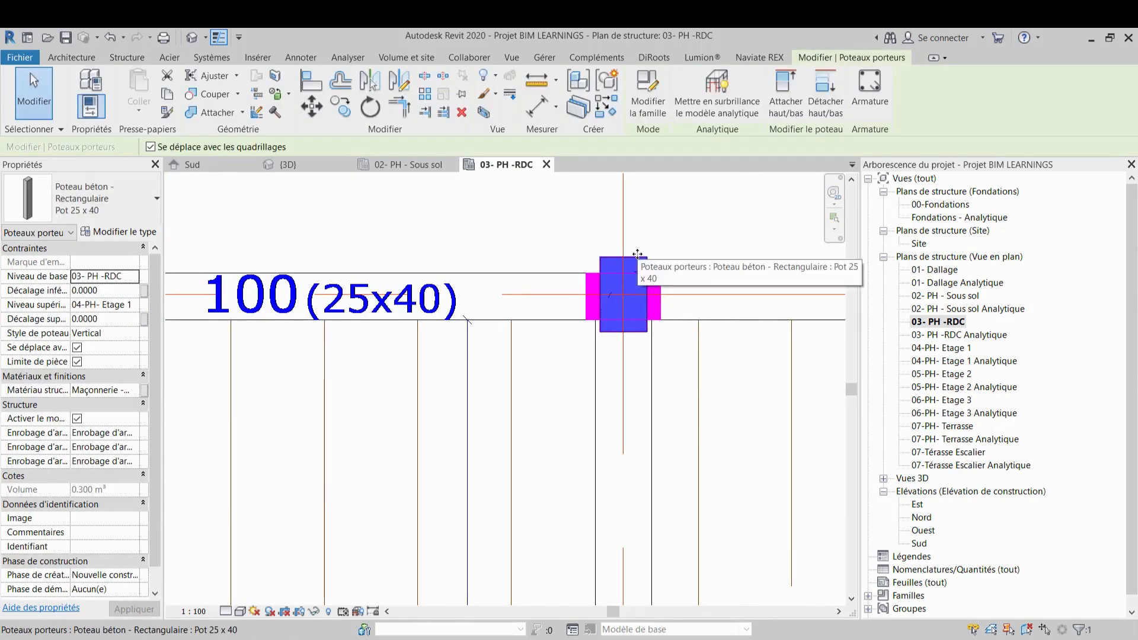
{"action": "key", "text": "space"}
{"action": "scroll", "coordinate": [622, 290], "scroll_direction": "up", "scroll_amount": 2}
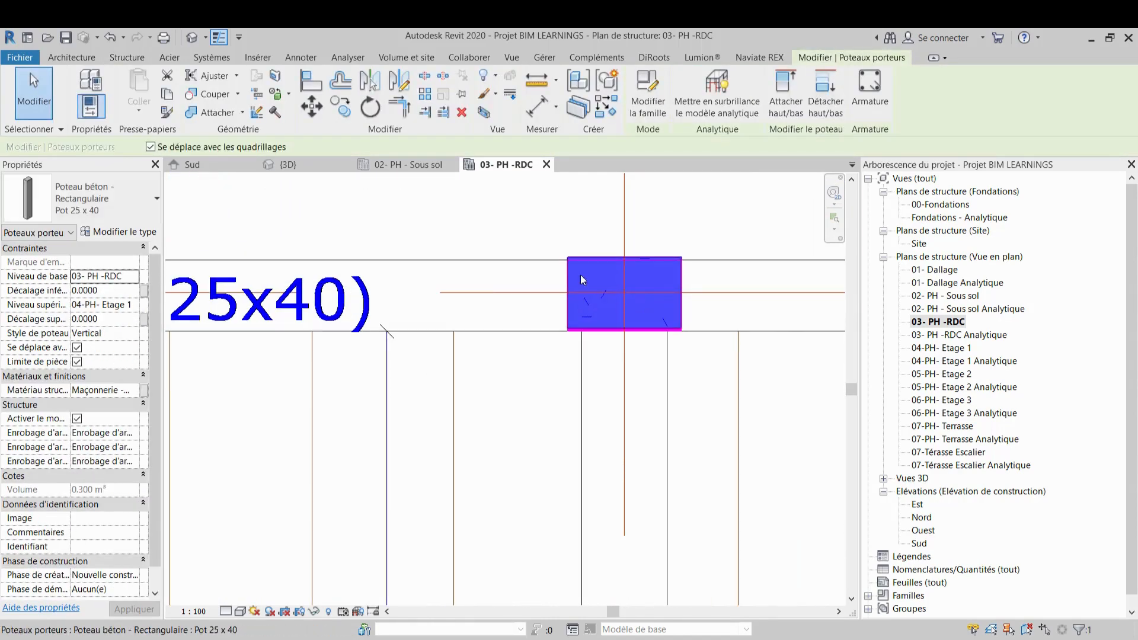
{"action": "left_click", "coordinate": [313, 83]}
{"action": "scroll", "coordinate": [627, 308], "scroll_direction": "up", "scroll_amount": 2}
{"action": "left_click", "coordinate": [654, 353]}
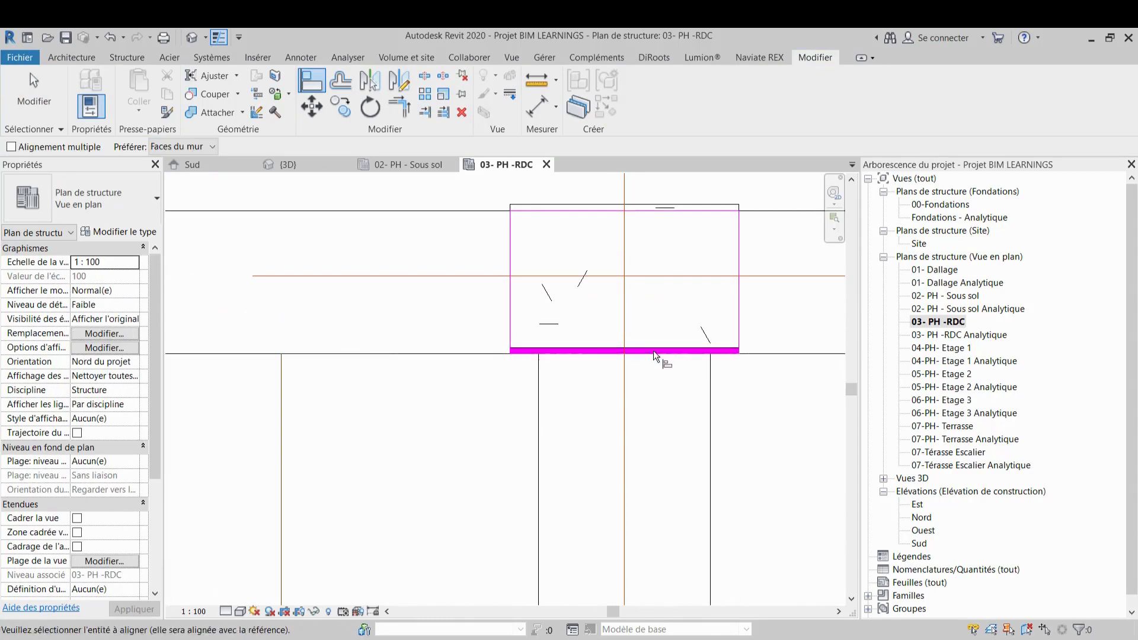
{"action": "left_click", "coordinate": [653, 348]}
{"action": "scroll", "coordinate": [653, 346], "scroll_direction": "down", "scroll_amount": 3}
{"action": "middle_click_drag", "start_coordinate": [643, 344], "coordinate": [440, 272]}
{"action": "scroll", "coordinate": [510, 304], "scroll_direction": "down", "scroll_amount": 2}
{"action": "key", "text": "Escape"}
Place a Pot 25 x 40 column at the grid F/2 intersection
{"action": "middle_click_drag", "start_coordinate": [733, 350], "coordinate": [554, 347]}
{"action": "scroll", "coordinate": [553, 334], "scroll_direction": "down", "scroll_amount": 3}
{"action": "scroll", "coordinate": [650, 330], "scroll_direction": "down", "scroll_amount": 2}
{"action": "middle_click_drag", "start_coordinate": [761, 303], "coordinate": [635, 300]}
{"action": "scroll", "coordinate": [678, 294], "scroll_direction": "up", "scroll_amount": 4}
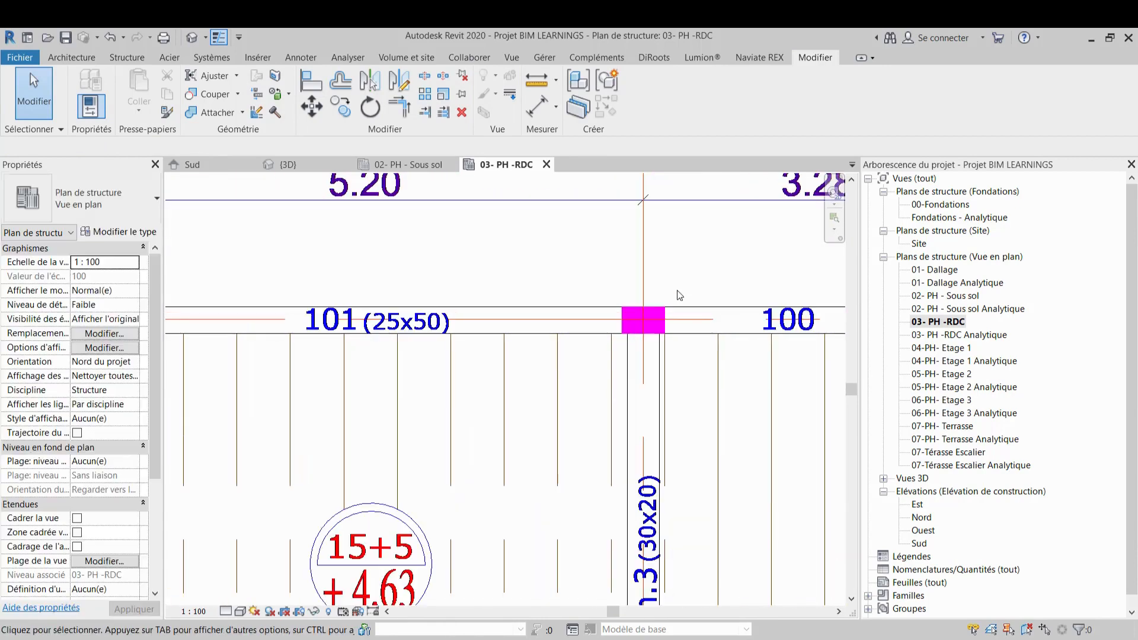
{"action": "left_click", "coordinate": [127, 57]}
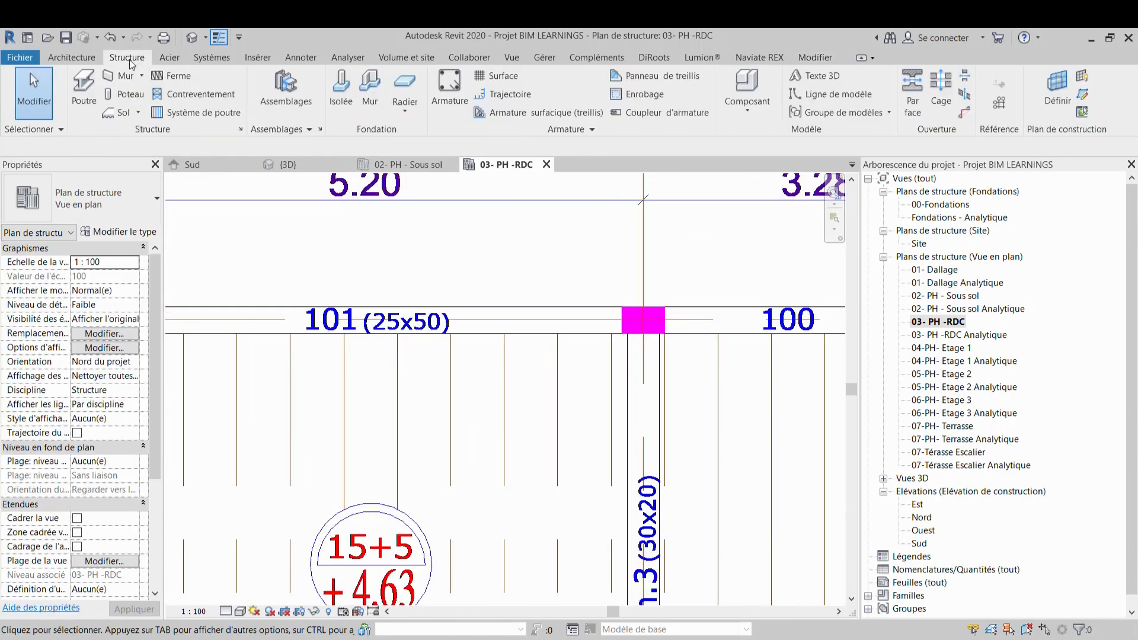
{"action": "left_click", "coordinate": [125, 95]}
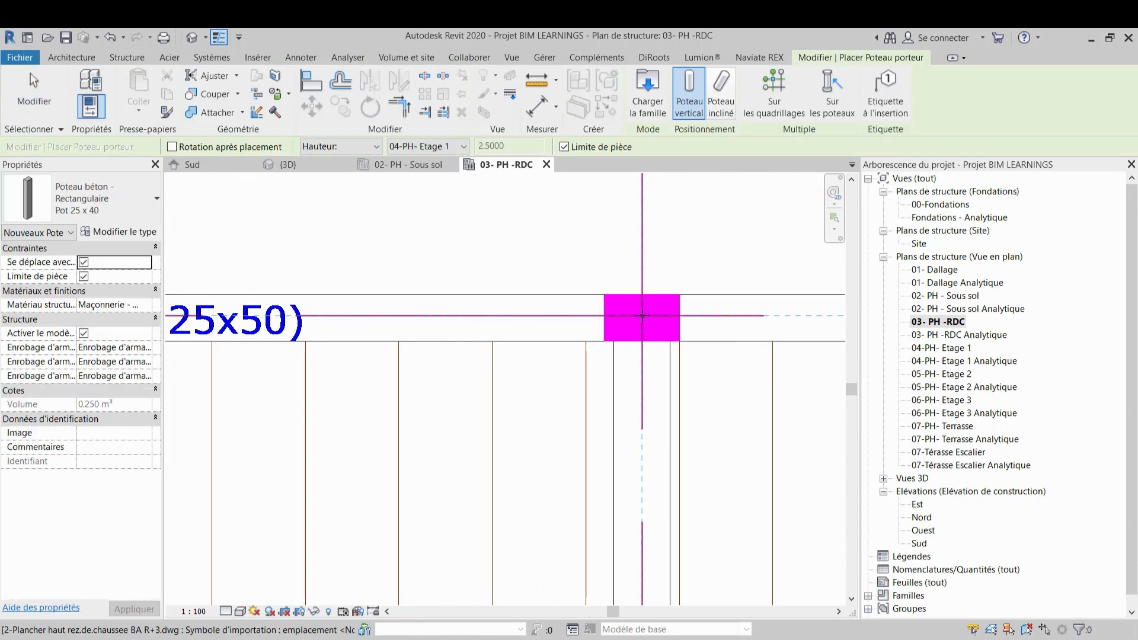
{"action": "left_click", "coordinate": [644, 317]}
{"action": "key", "text": "Escape"}
{"action": "key", "text": "Escape"}
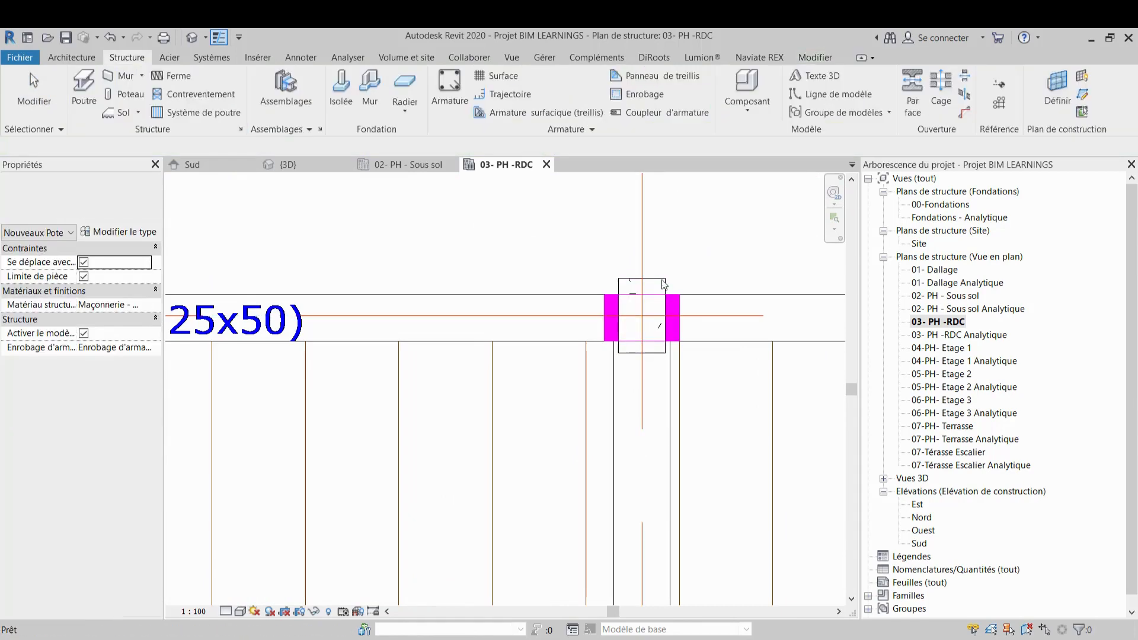
Rotate the grid F/2 column a quarter turn
{"action": "left_click", "coordinate": [663, 284]}
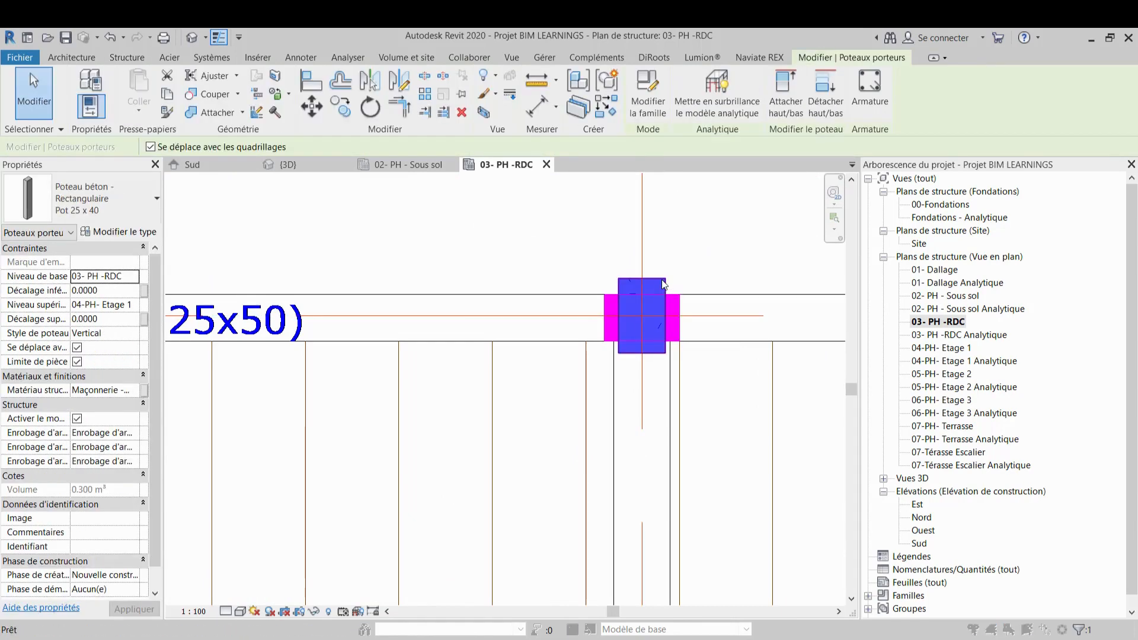
{"action": "key", "text": "v"}
{"action": "key", "text": "v"}
{"action": "left_click", "coordinate": [927, 49]}
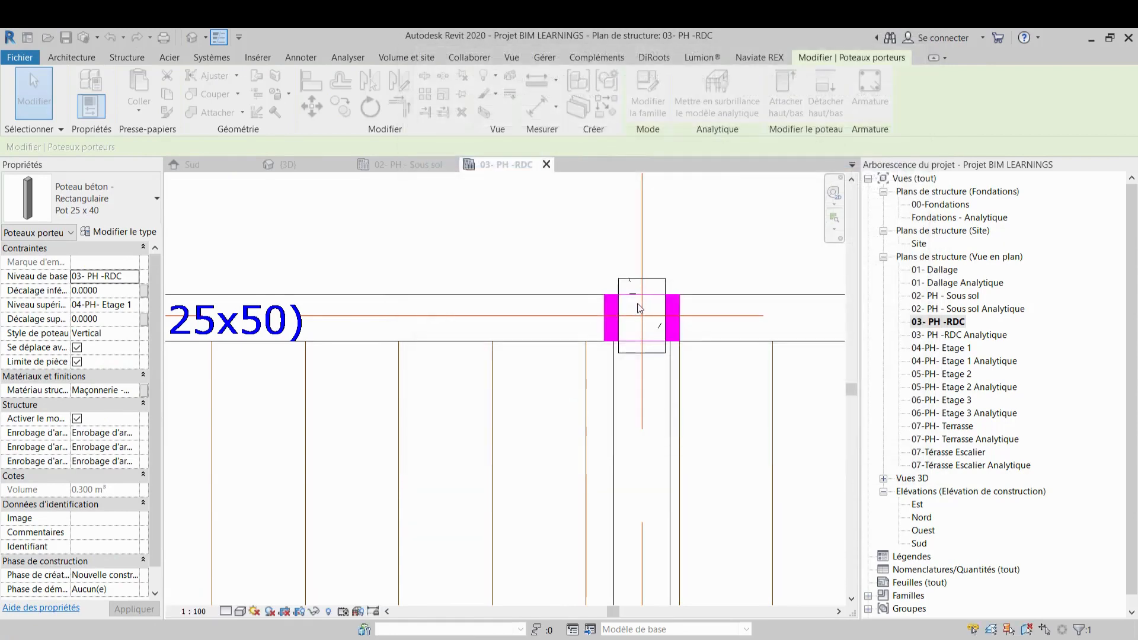
{"action": "key", "text": "Escape"}
{"action": "left_click", "coordinate": [661, 285]}
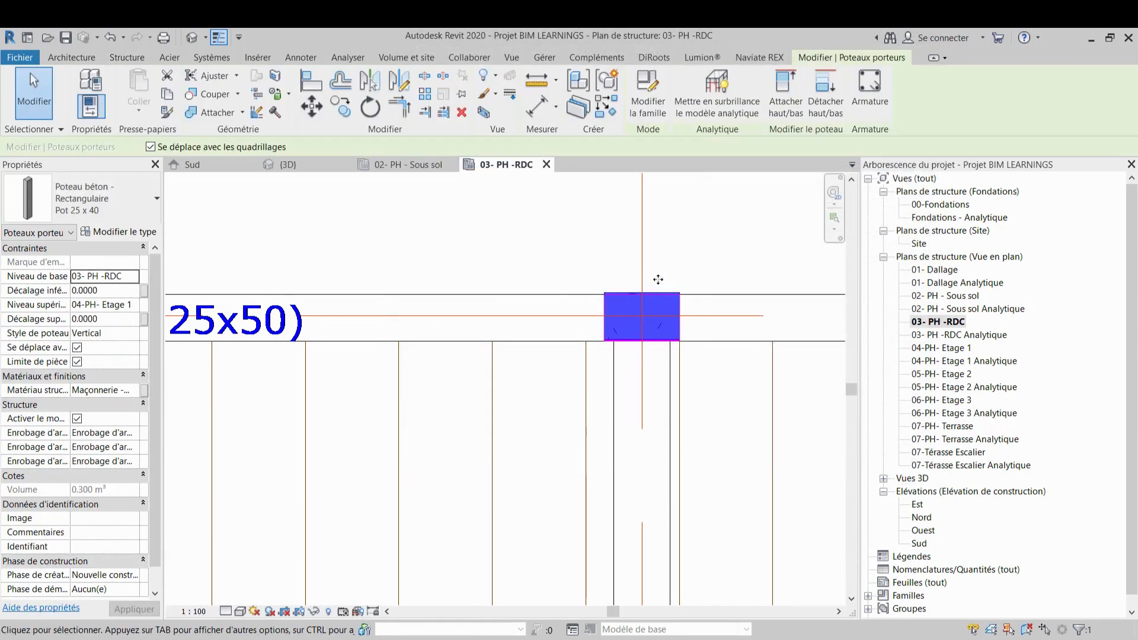
{"action": "scroll", "coordinate": [648, 336], "scroll_direction": "up", "scroll_amount": 3}
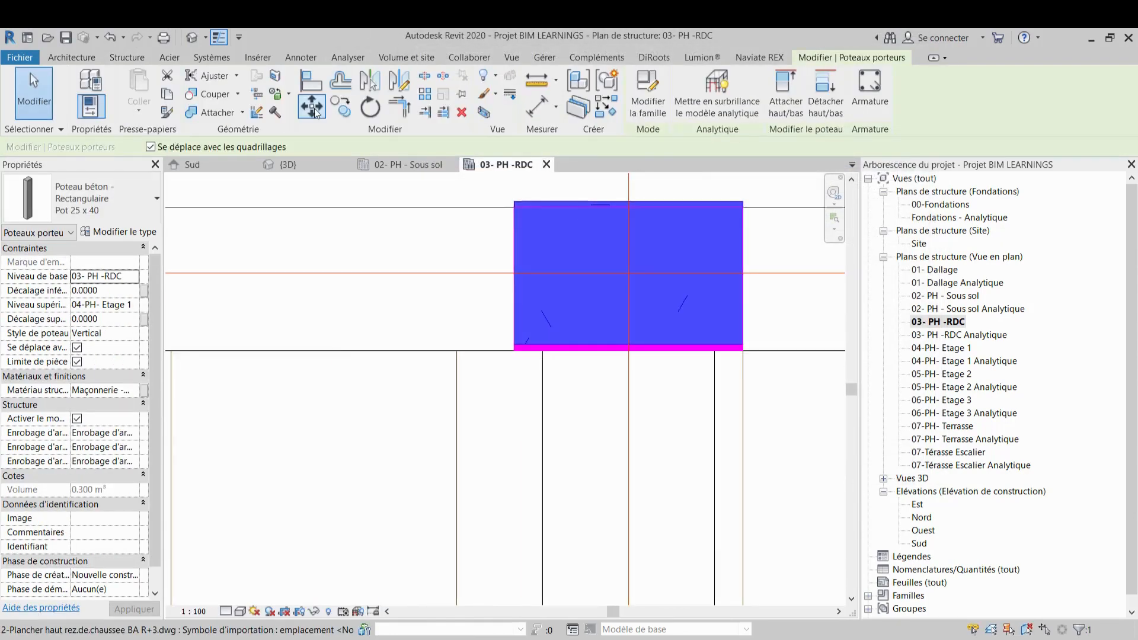
Align the lower face of the grid F/2 column to the CAD column edge
{"action": "left_click", "coordinate": [308, 77]}
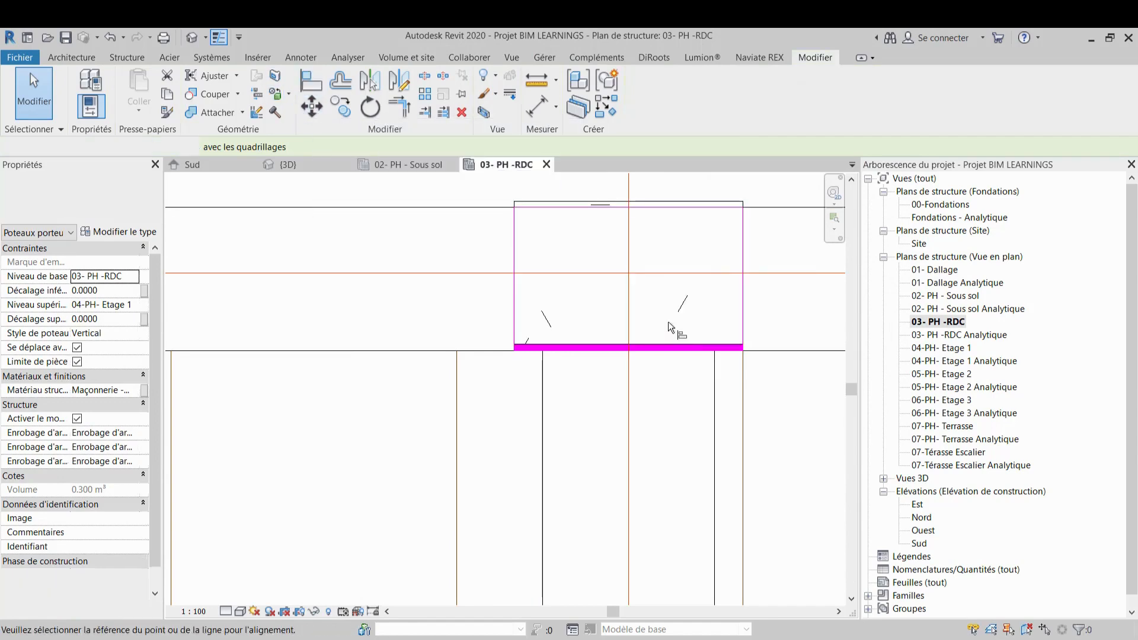
{"action": "scroll", "coordinate": [678, 360], "scroll_direction": "up", "scroll_amount": 2}
{"action": "left_click", "coordinate": [681, 361]}
{"action": "left_click", "coordinate": [681, 361]}
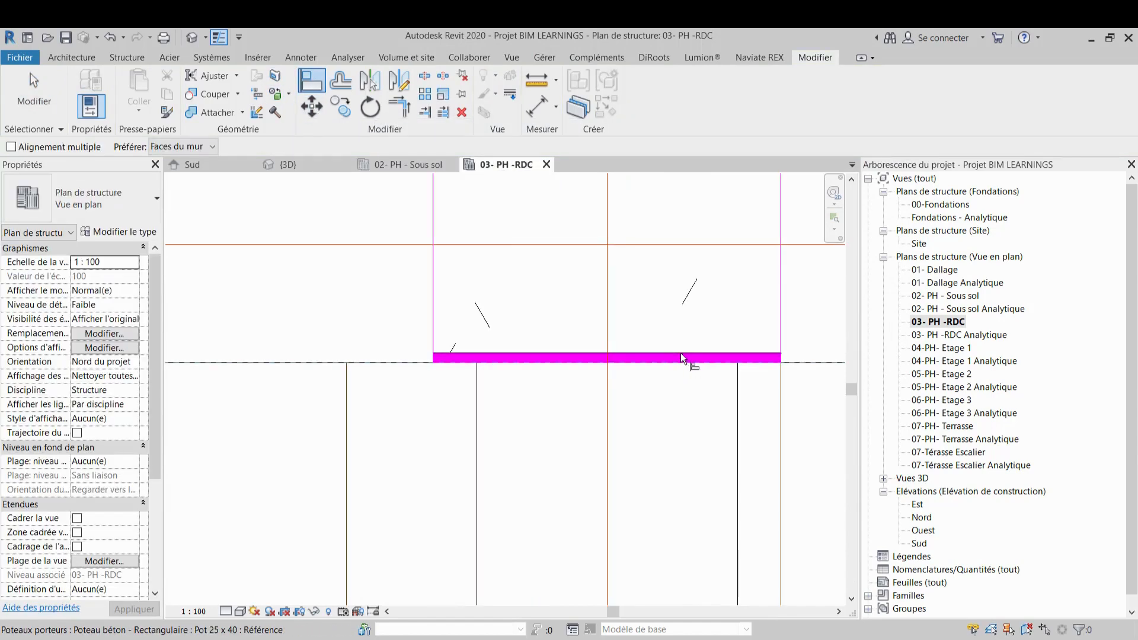
{"action": "scroll", "coordinate": [679, 353], "scroll_direction": "down", "scroll_amount": 3}
{"action": "scroll", "coordinate": [681, 361], "scroll_direction": "down", "scroll_amount": 1}
{"action": "middle_click_drag", "start_coordinate": [681, 361], "coordinate": [537, 270]}
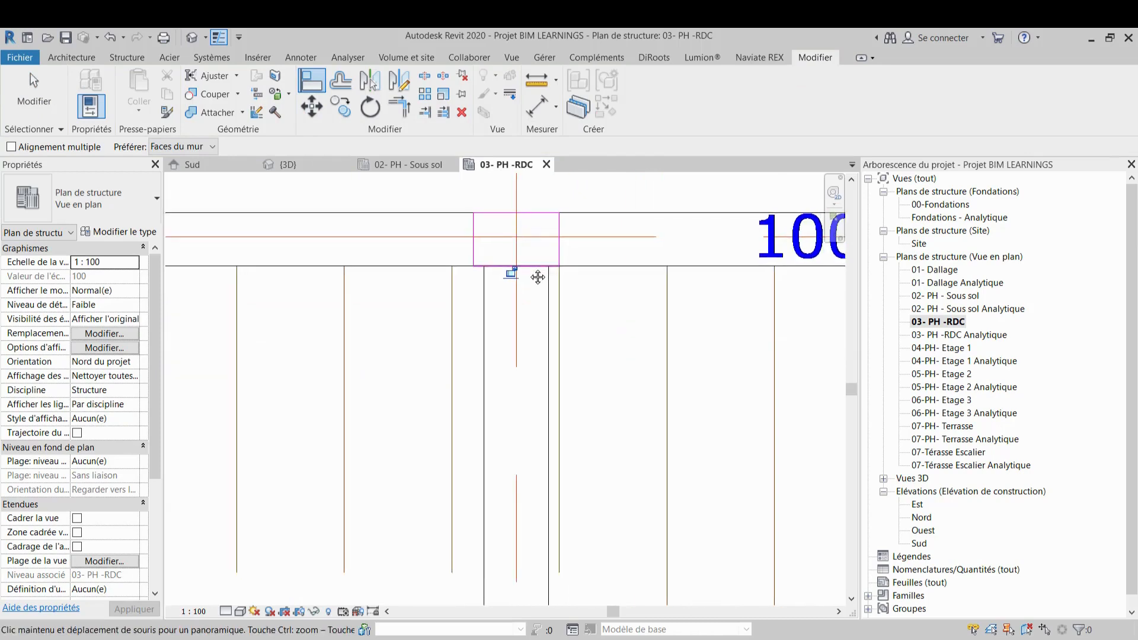
{"action": "scroll", "coordinate": [529, 268], "scroll_direction": "down", "scroll_amount": 2}
{"action": "scroll", "coordinate": [529, 268], "scroll_direction": "down", "scroll_amount": 2}
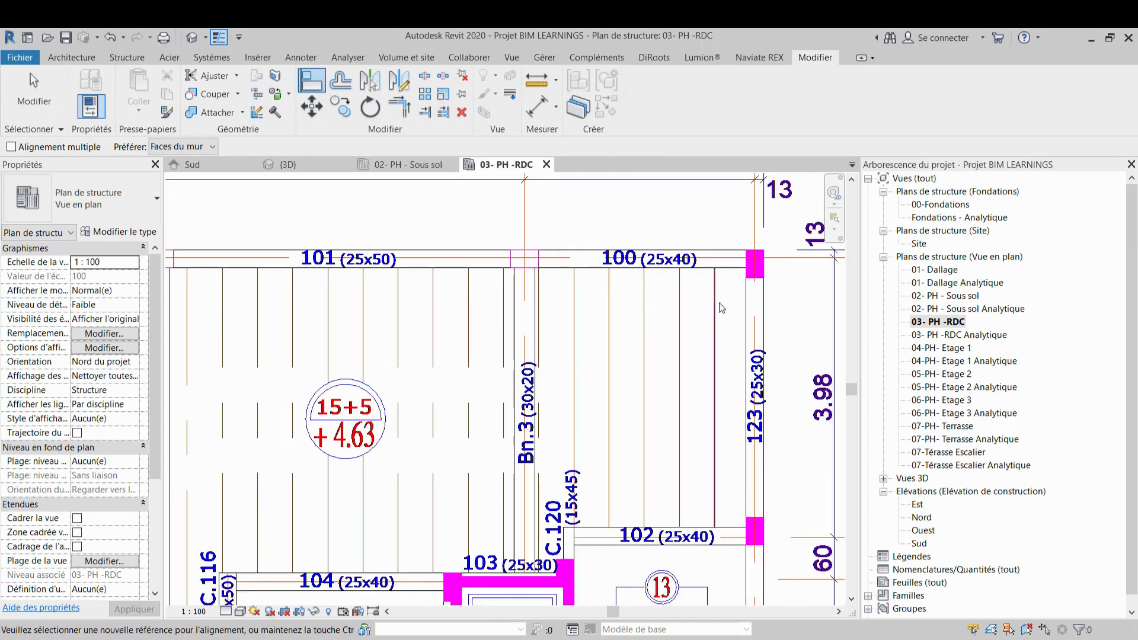
{"action": "key", "text": "Escape"}
{"action": "middle_click_drag", "start_coordinate": [765, 264], "coordinate": [709, 274]}
{"action": "scroll", "coordinate": [705, 270], "scroll_direction": "up", "scroll_amount": 2}
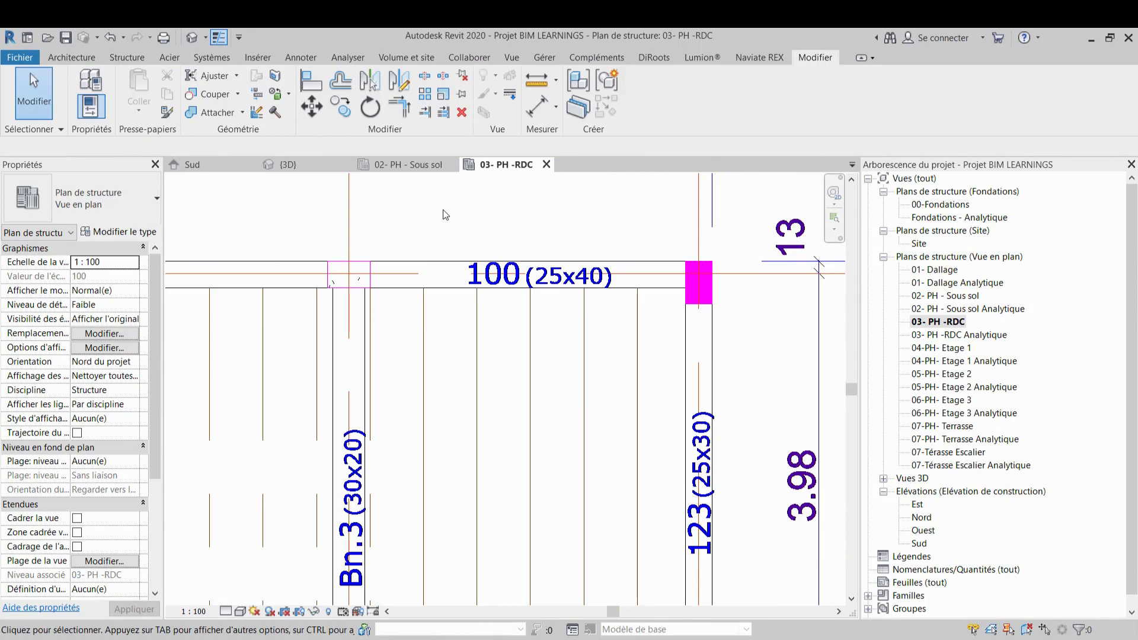
Place a Pot 25 x 40 column at the right end of beam 100 on grid 2, then exit the Column tool
{"action": "left_click", "coordinate": [127, 57]}
{"action": "left_click", "coordinate": [127, 95]}
{"action": "scroll", "coordinate": [661, 265], "scroll_direction": "up", "scroll_amount": 2}
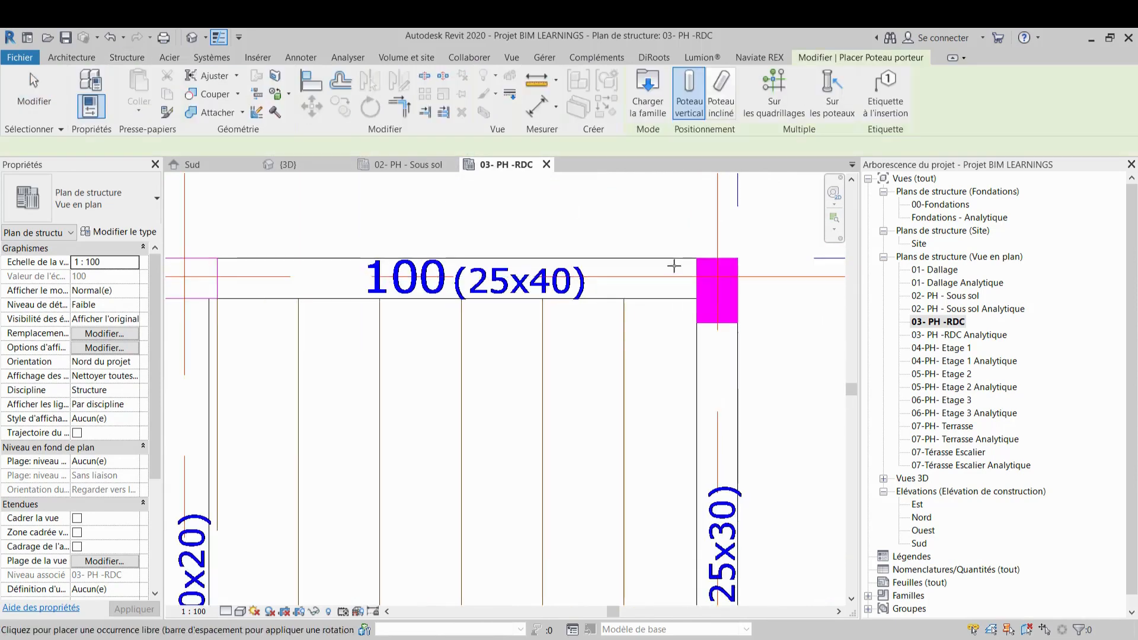
{"action": "left_click", "coordinate": [718, 290]}
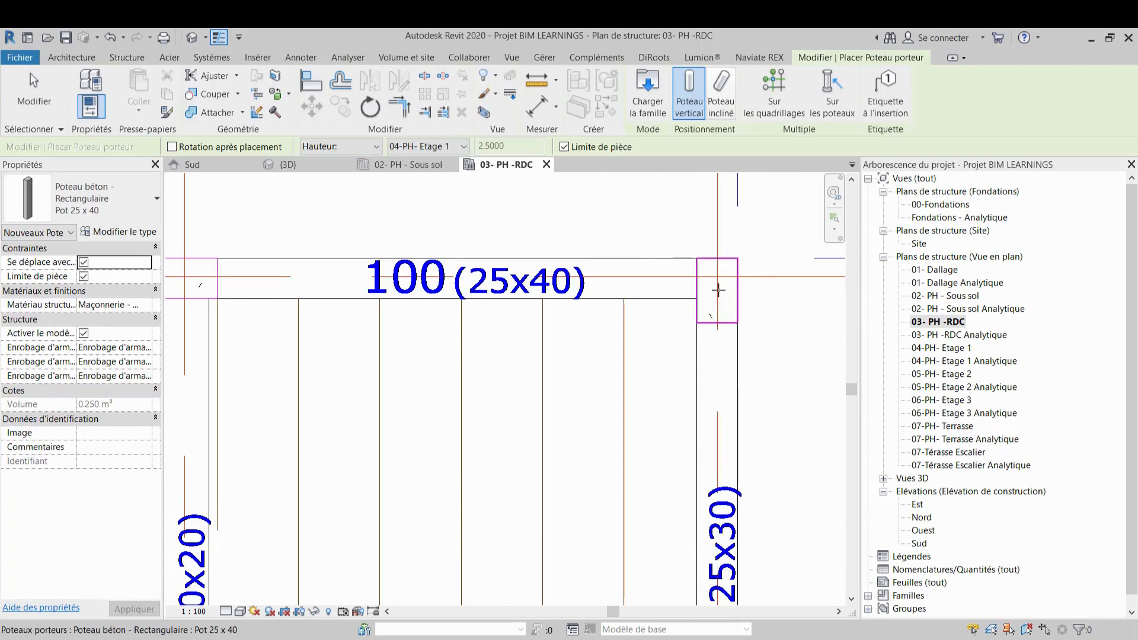
{"action": "key", "text": "Escape"}
{"action": "key", "text": "Escape"}
{"action": "scroll", "coordinate": [732, 236], "scroll_direction": "down", "scroll_amount": 3}
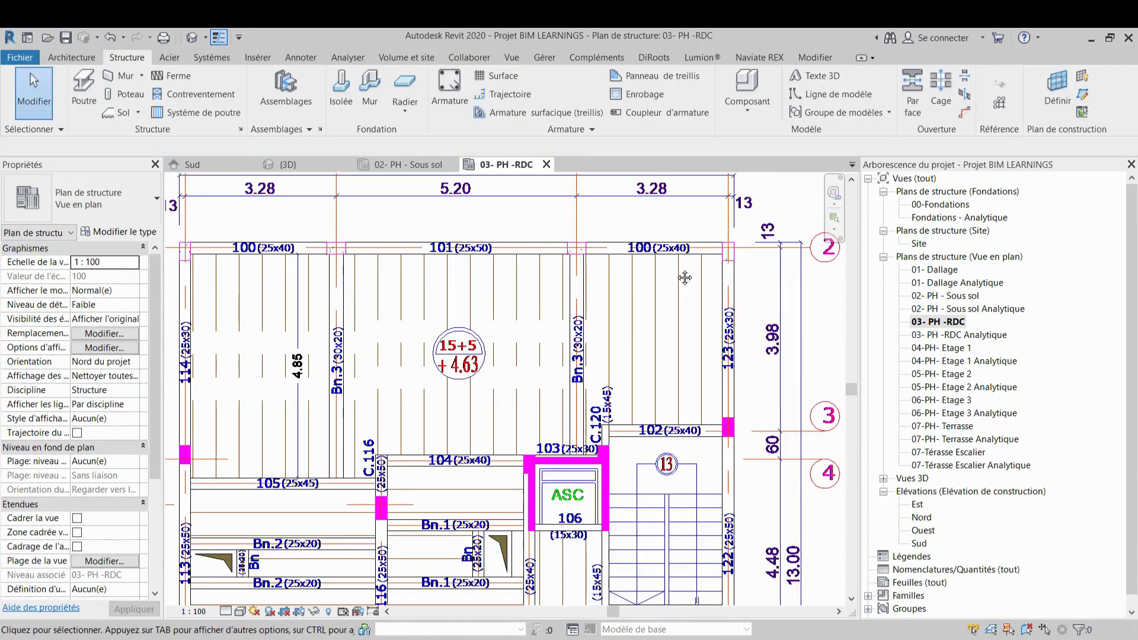
Open the 3D view and examine the new RDC columns from the right side
{"action": "middle_click_drag", "start_coordinate": [680, 274], "coordinate": [705, 263]}
{"action": "scroll", "coordinate": [705, 263], "scroll_direction": "down", "scroll_amount": 2}
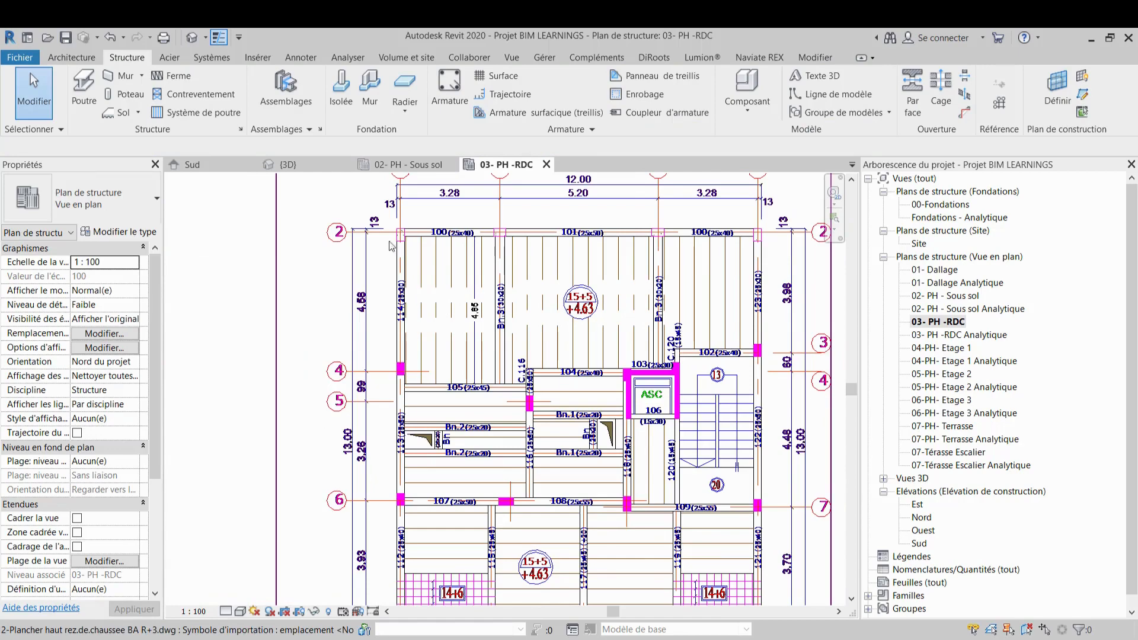
{"action": "left_click", "coordinate": [308, 165]}
{"action": "scroll", "coordinate": [654, 378], "scroll_direction": "down", "scroll_amount": 2}
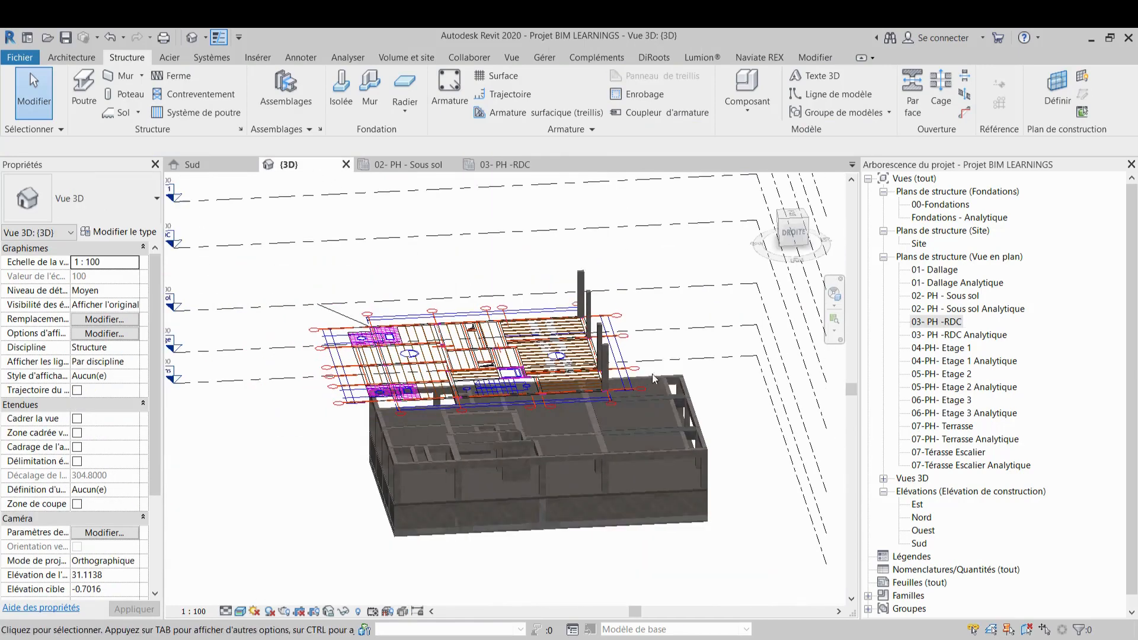
{"action": "middle_click_drag", "start_coordinate": [654, 378], "coordinate": [663, 326]}
{"action": "scroll", "coordinate": [590, 317], "scroll_direction": "up", "scroll_amount": 5}
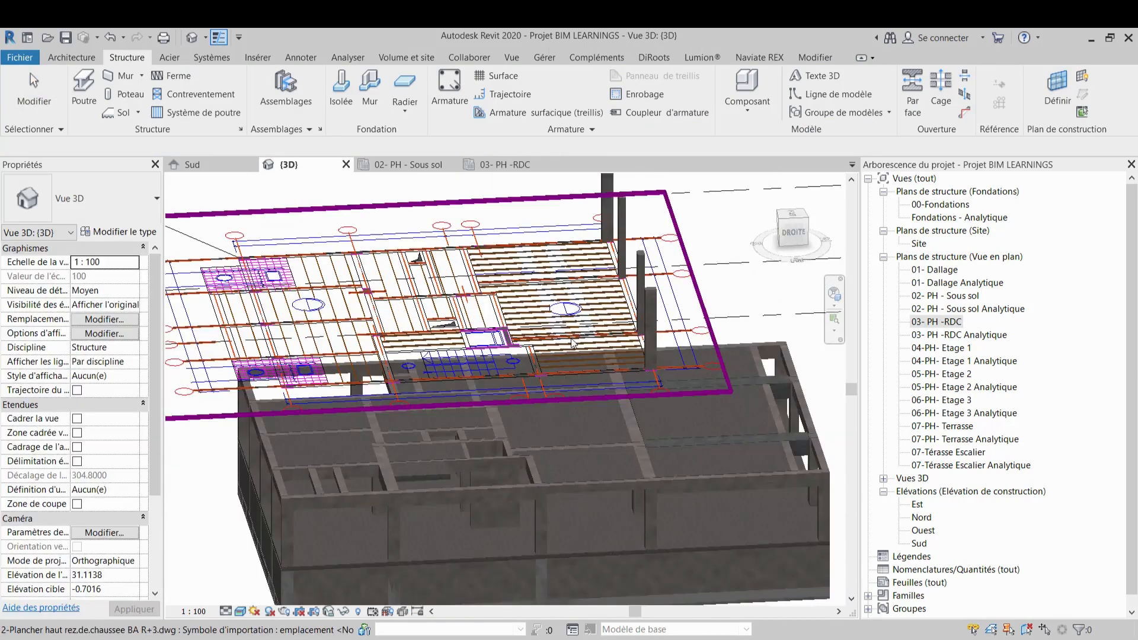
{"action": "scroll", "coordinate": [614, 357], "scroll_direction": "down", "scroll_amount": 3}
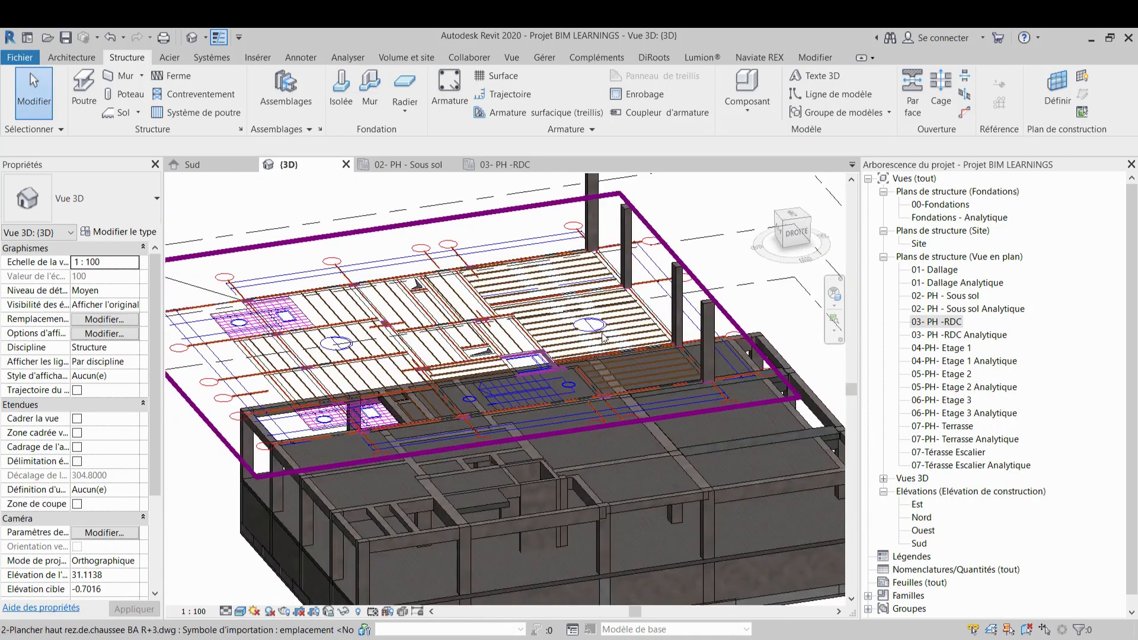
{"action": "left_click", "coordinate": [784, 239]}
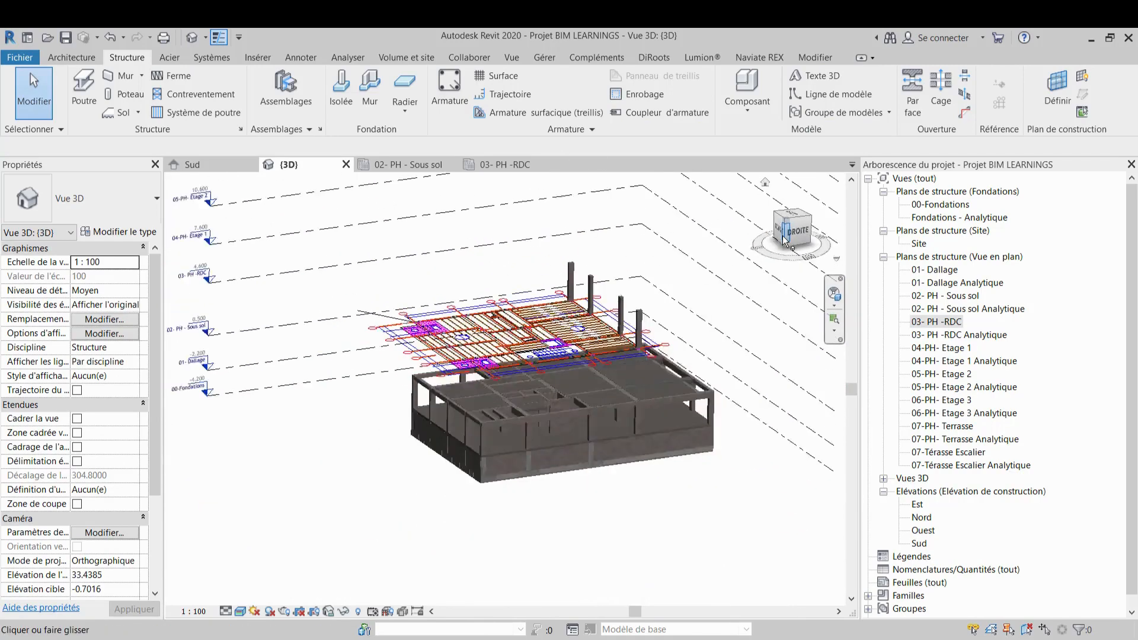
{"action": "scroll", "coordinate": [577, 415], "scroll_direction": "up", "scroll_amount": 4}
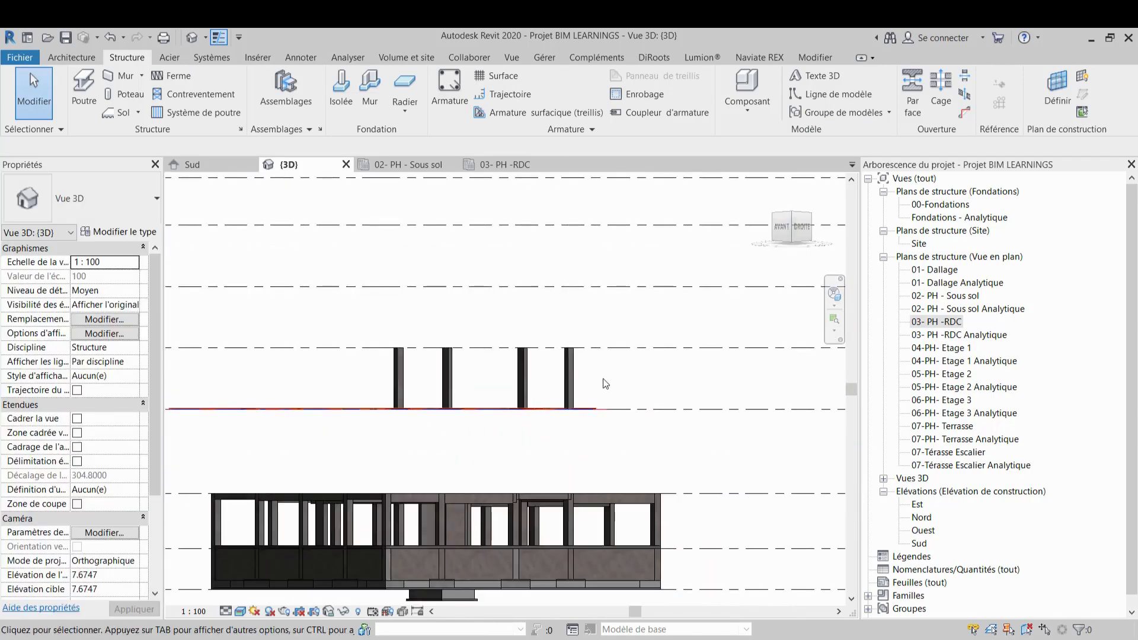
Set the selected RDC columns' base level to 02- PH - Sous sol and top level to 03- PH -RDC
{"action": "left_click_drag", "start_coordinate": [602, 386], "coordinate": [356, 241]}
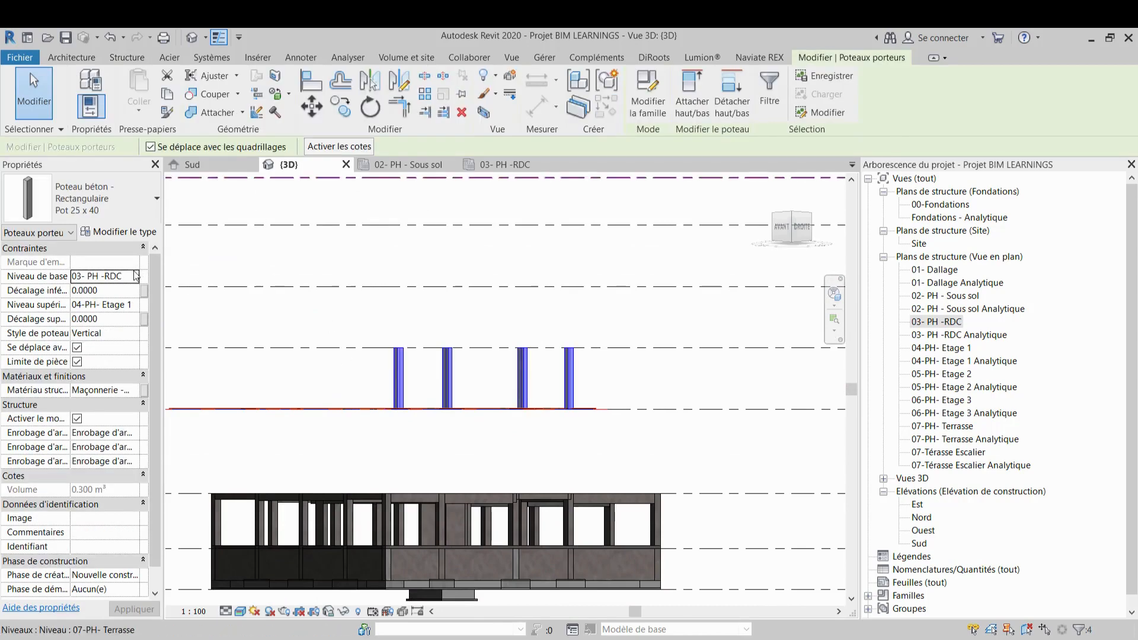
{"action": "left_click", "coordinate": [132, 277]}
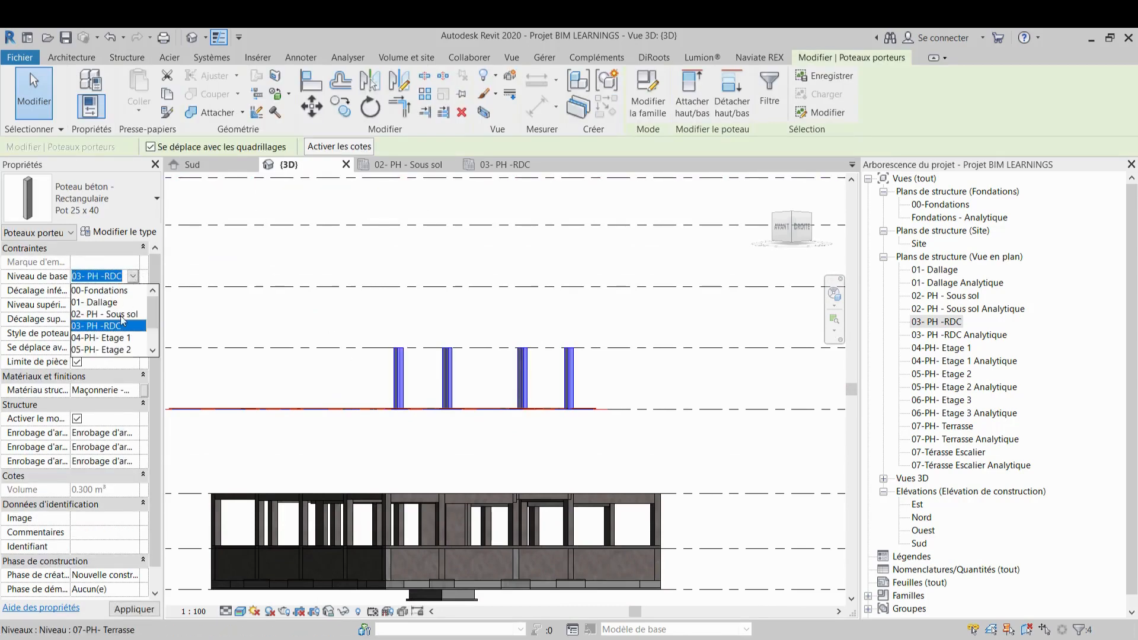
{"action": "left_click", "coordinate": [122, 315]}
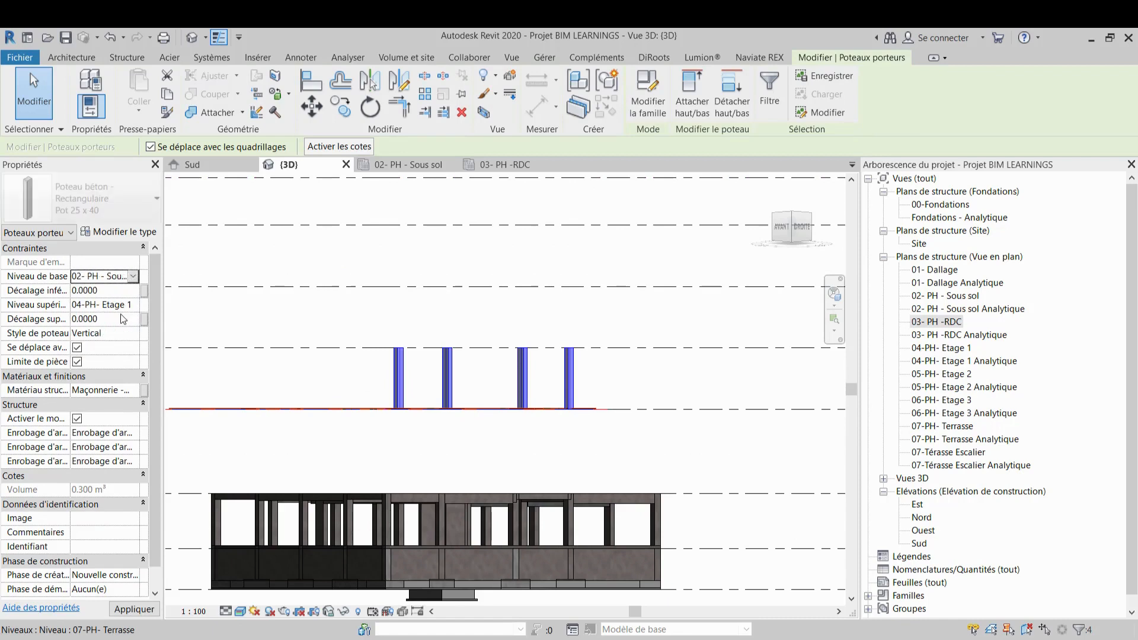
{"action": "left_click", "coordinate": [132, 305]}
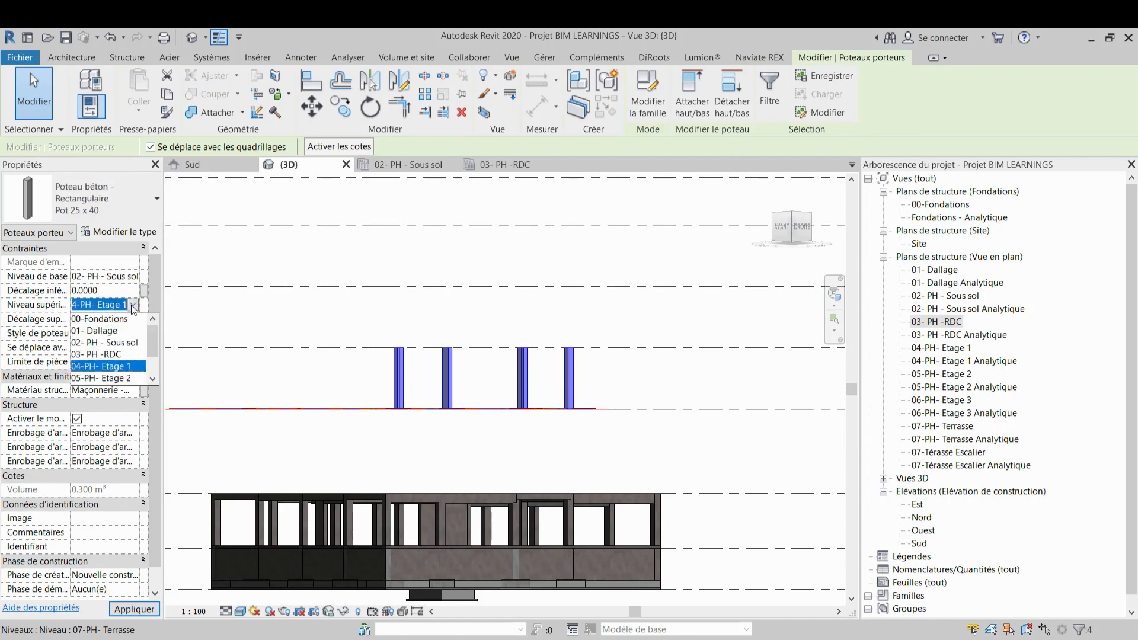
{"action": "left_click", "coordinate": [131, 355]}
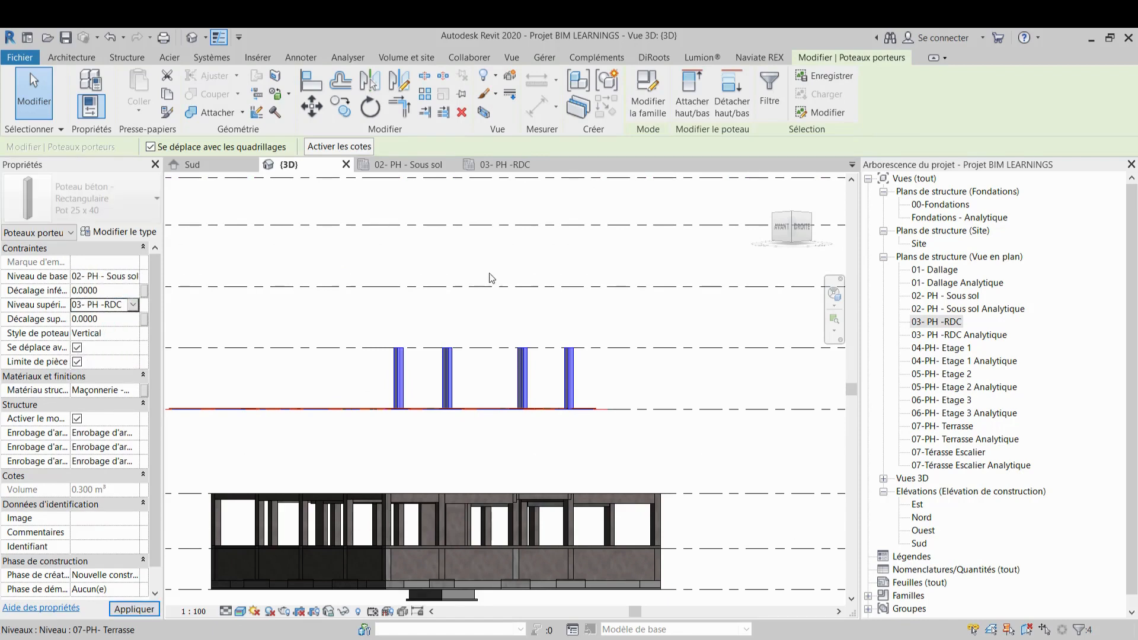
{"action": "left_click", "coordinate": [681, 318]}
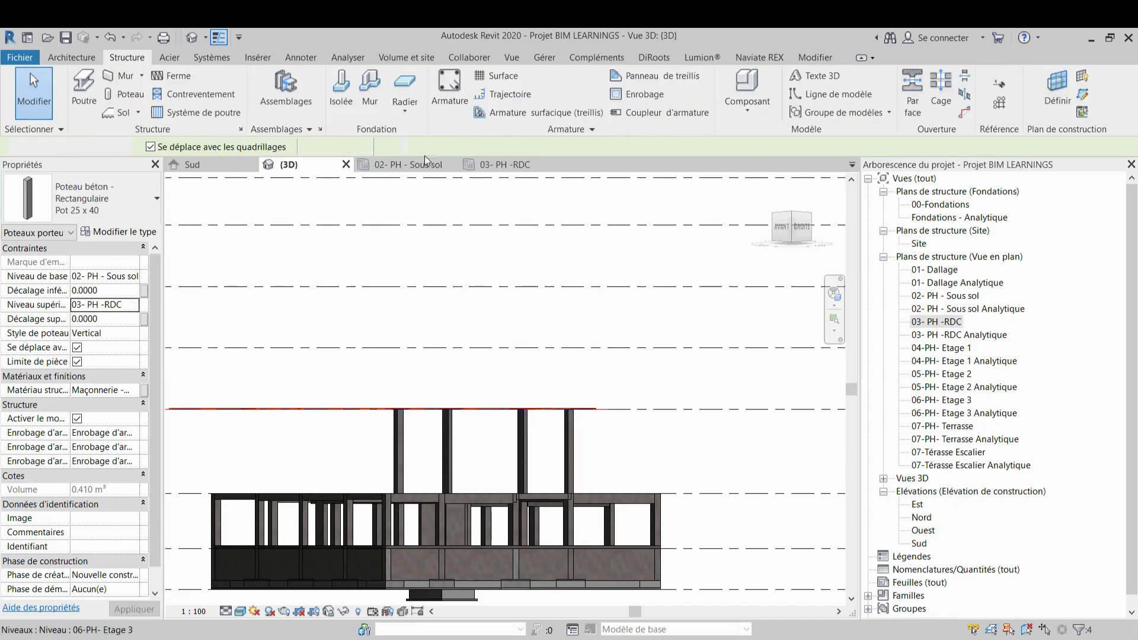
In the RDC plan, start the Column tool with depth down to 02- PH - Sous sol and place a column on grid 4
{"action": "left_click", "coordinate": [525, 166]}
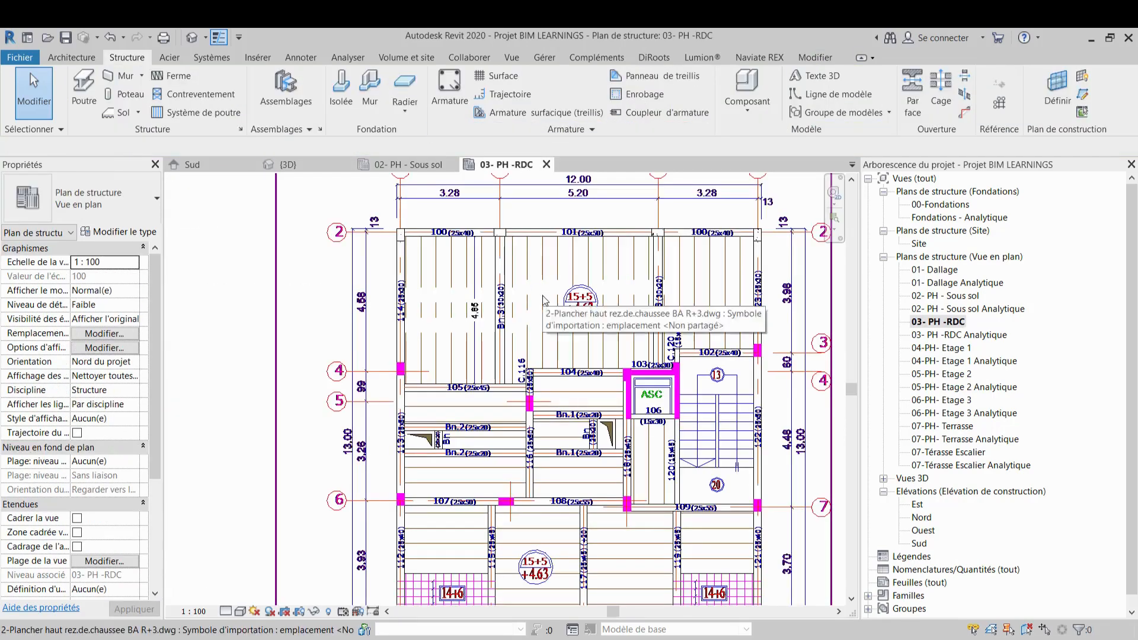
{"action": "middle_click_drag", "start_coordinate": [414, 244], "coordinate": [369, 206]}
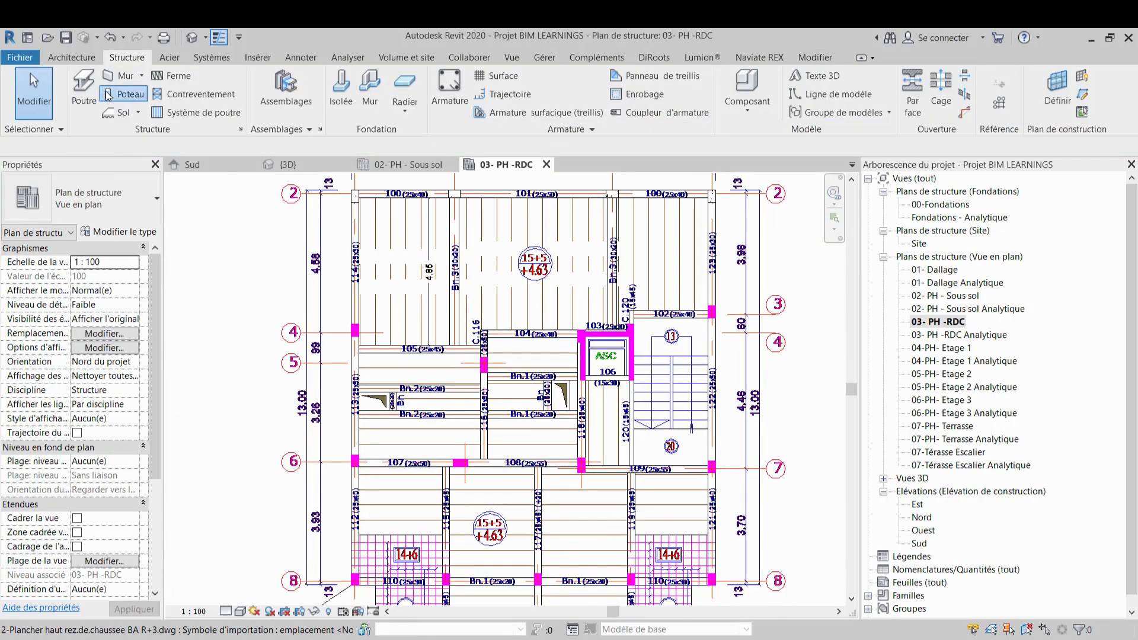
{"action": "left_click", "coordinate": [119, 94]}
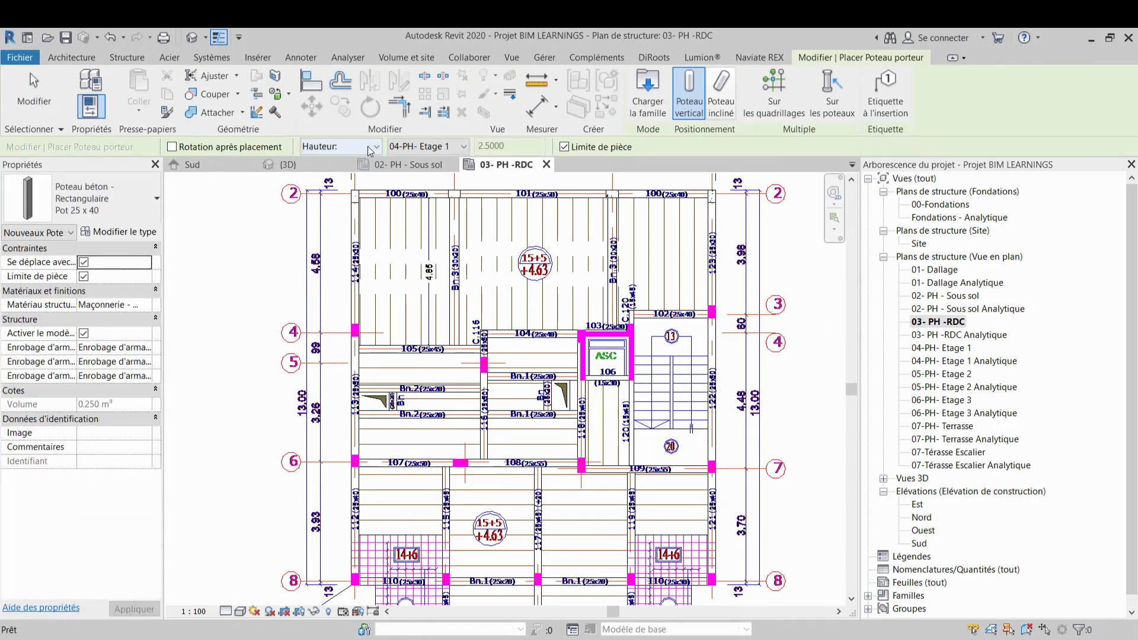
{"action": "left_click", "coordinate": [368, 146]}
{"action": "left_click", "coordinate": [361, 163]}
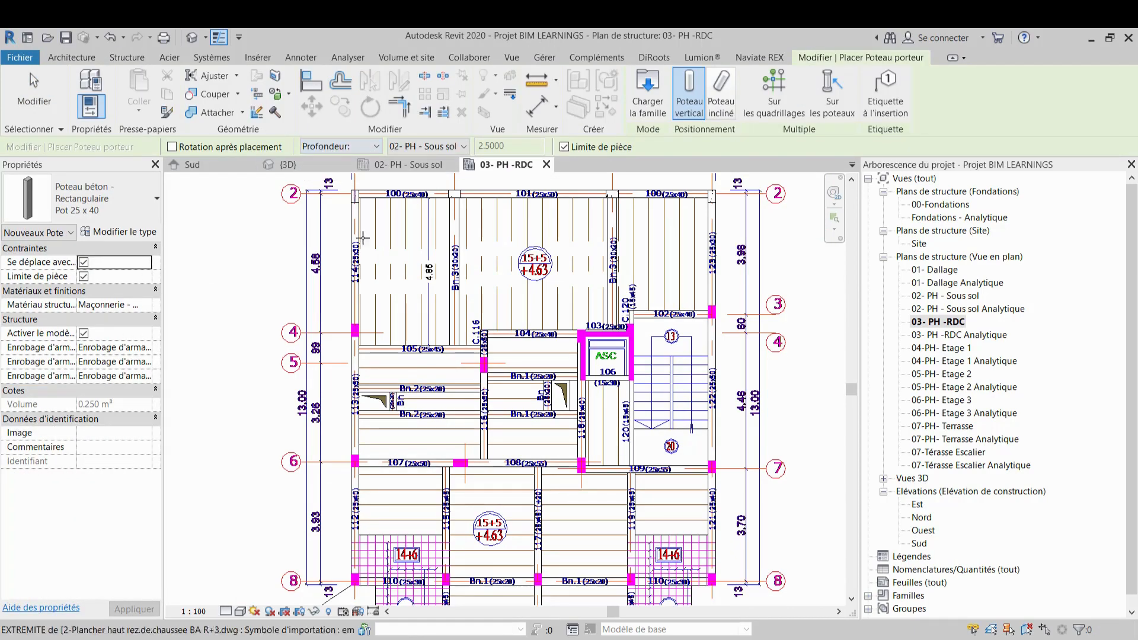
{"action": "scroll", "coordinate": [320, 320], "scroll_direction": "up", "scroll_amount": 5}
{"action": "scroll", "coordinate": [400, 353], "scroll_direction": "up", "scroll_amount": 3}
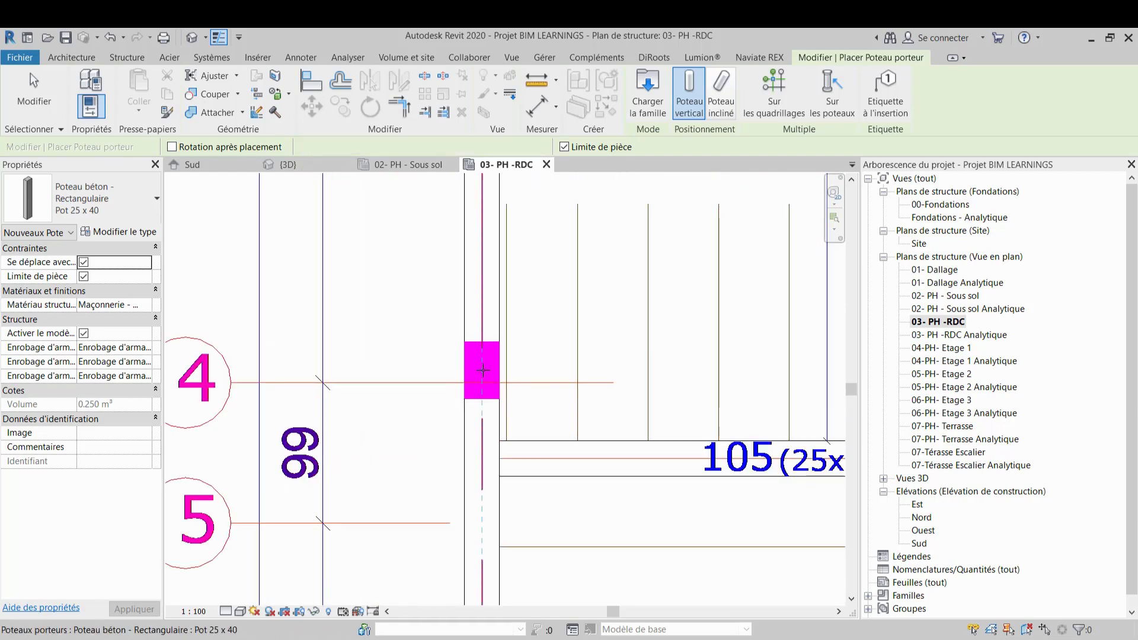
{"action": "left_click", "coordinate": [483, 370]}
Place a column at the right end of beam 102 (25x40)
{"action": "scroll", "coordinate": [326, 289], "scroll_direction": "down", "scroll_amount": 3}
{"action": "scroll", "coordinate": [633, 358], "scroll_direction": "down", "scroll_amount": 3}
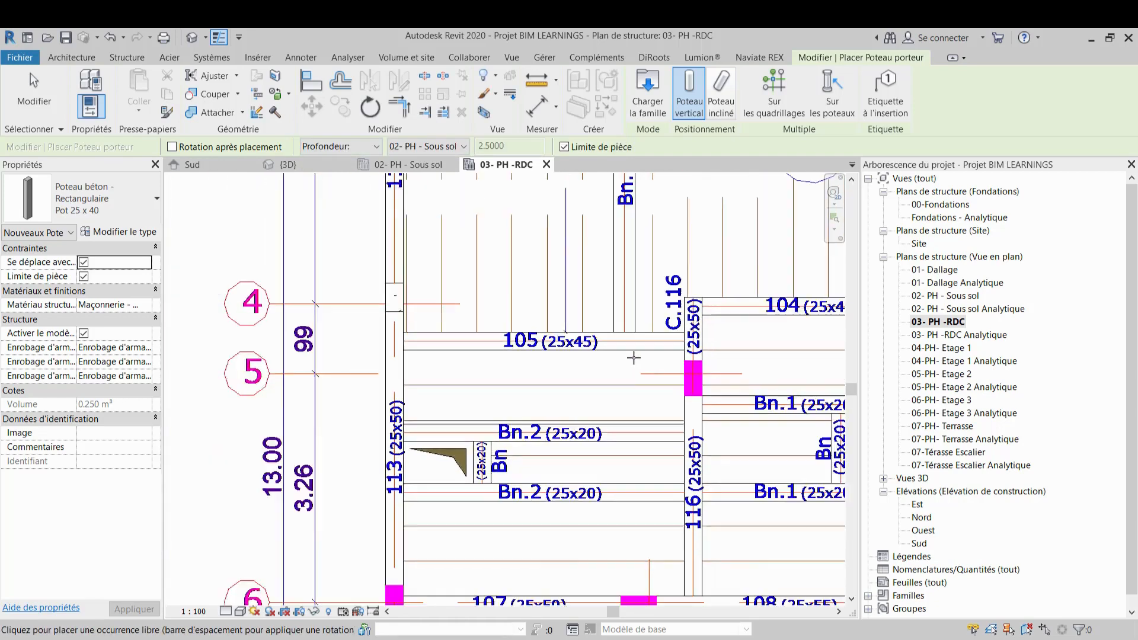
{"action": "middle_click_drag", "start_coordinate": [643, 363], "coordinate": [568, 332]}
{"action": "middle_click_drag", "start_coordinate": [457, 404], "coordinate": [336, 480]}
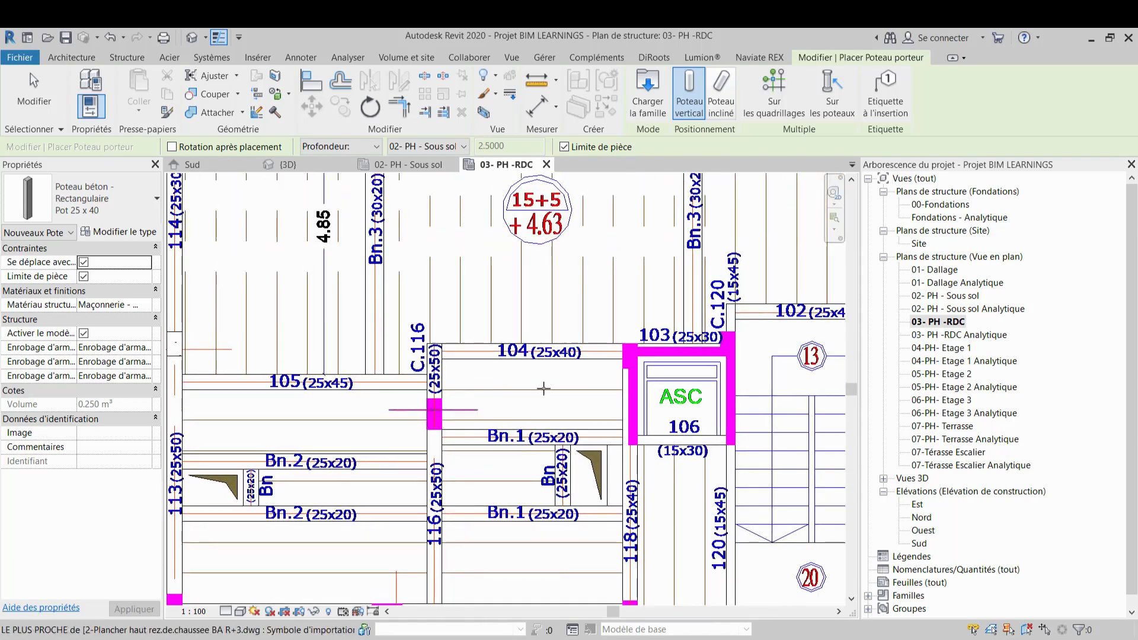
{"action": "middle_click_drag", "start_coordinate": [589, 391], "coordinate": [331, 419]}
{"action": "scroll", "coordinate": [641, 304], "scroll_direction": "up", "scroll_amount": 2}
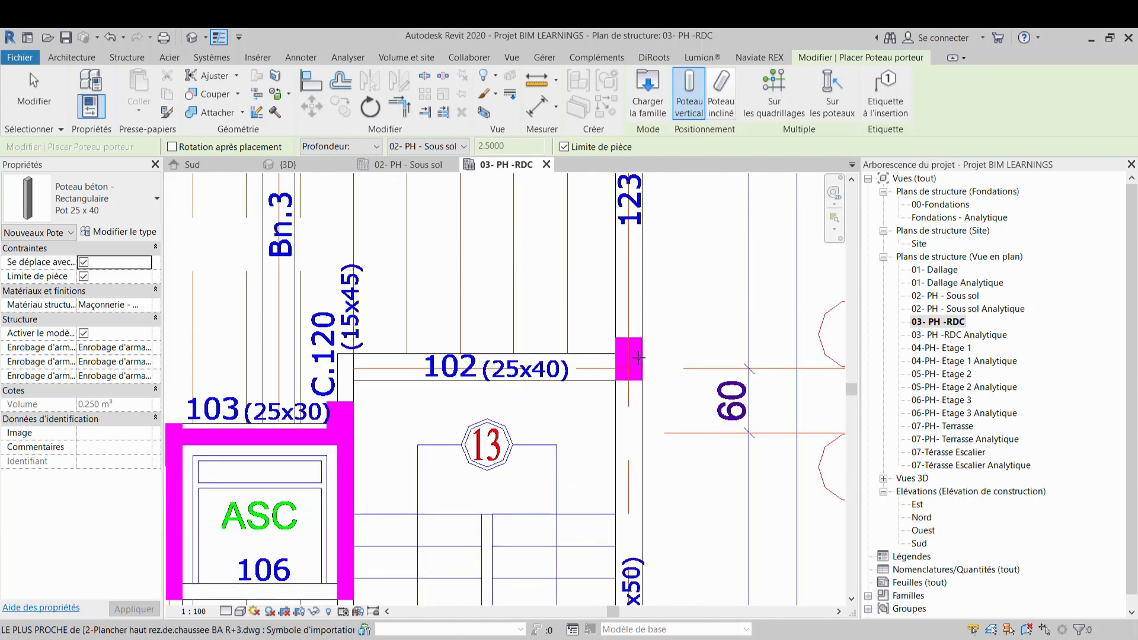
{"action": "left_click", "coordinate": [629, 357]}
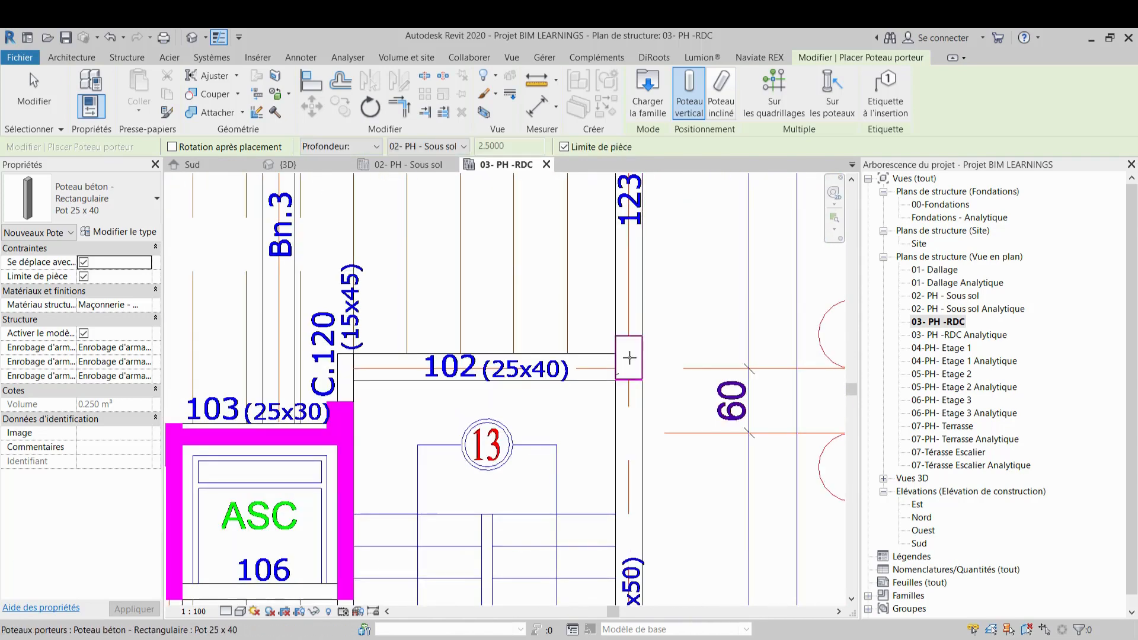
Place columns at both top corners of the elevator shaft, at each end of beam 103
{"action": "scroll", "coordinate": [629, 365], "scroll_direction": "up", "scroll_amount": 1}
{"action": "middle_click_drag", "start_coordinate": [641, 370], "coordinate": [683, 272]}
{"action": "scroll", "coordinate": [674, 265], "scroll_direction": "down", "scroll_amount": 2}
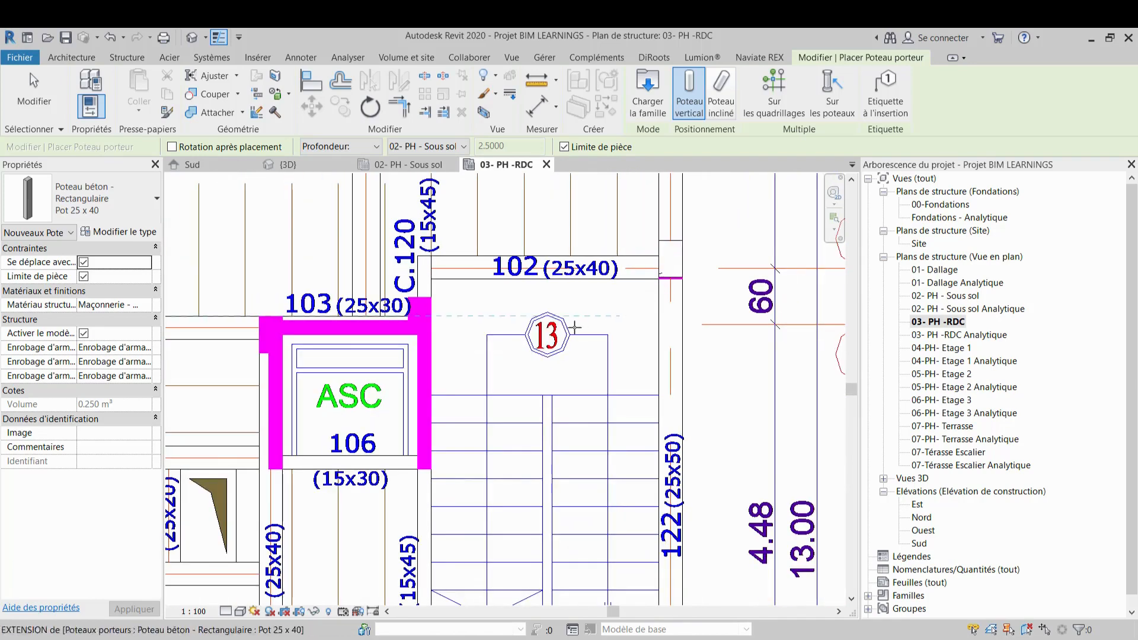
{"action": "middle_click_drag", "start_coordinate": [377, 346], "coordinate": [566, 344]}
{"action": "scroll", "coordinate": [466, 342], "scroll_direction": "up", "scroll_amount": 2}
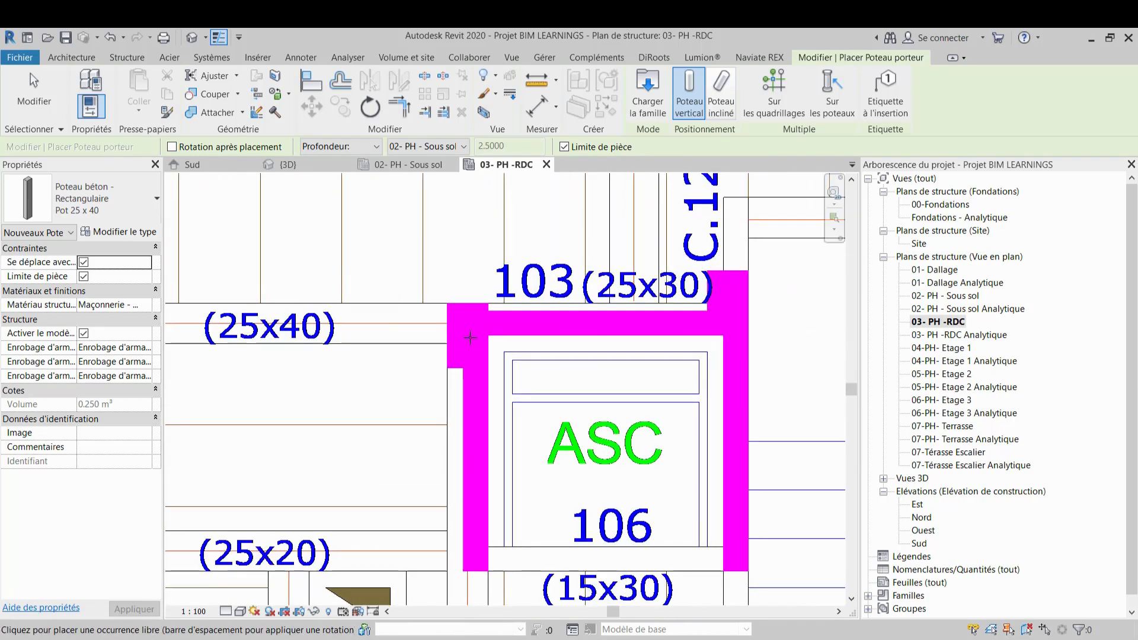
{"action": "left_click", "coordinate": [469, 334]}
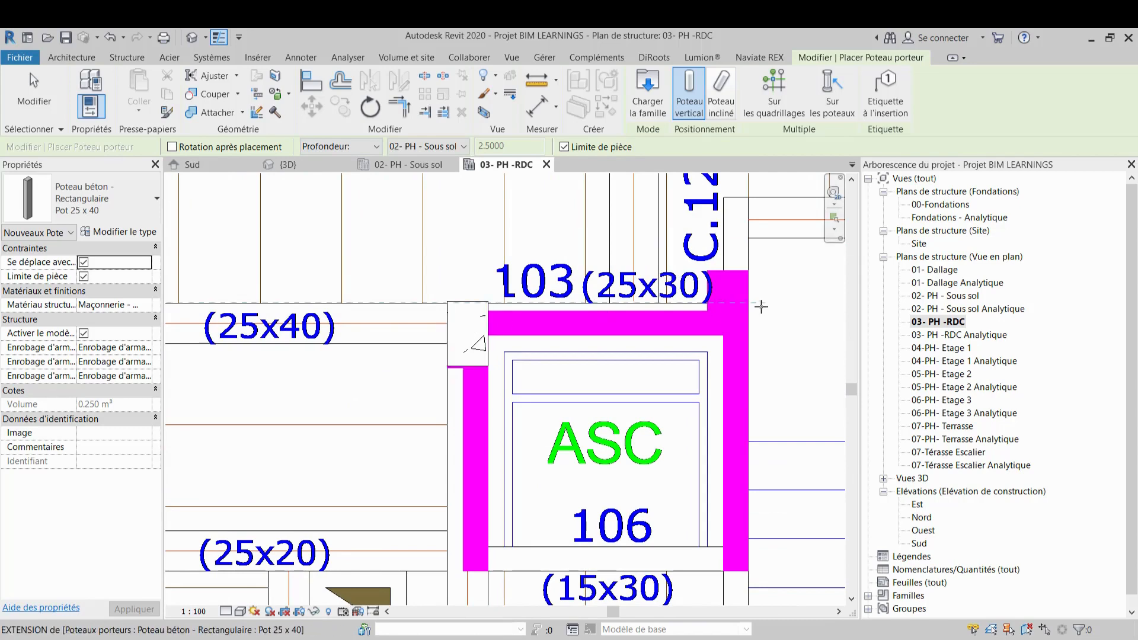
{"action": "scroll", "coordinate": [728, 301], "scroll_direction": "down", "scroll_amount": 2}
{"action": "scroll", "coordinate": [679, 286], "scroll_direction": "up", "scroll_amount": 2}
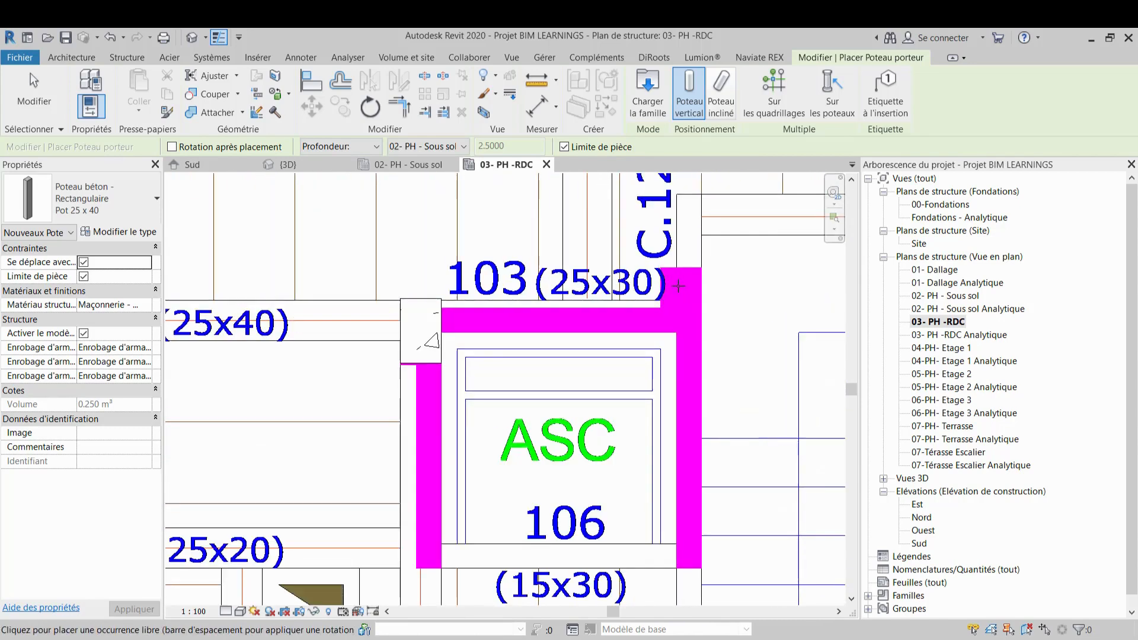
{"action": "left_click", "coordinate": [682, 295]}
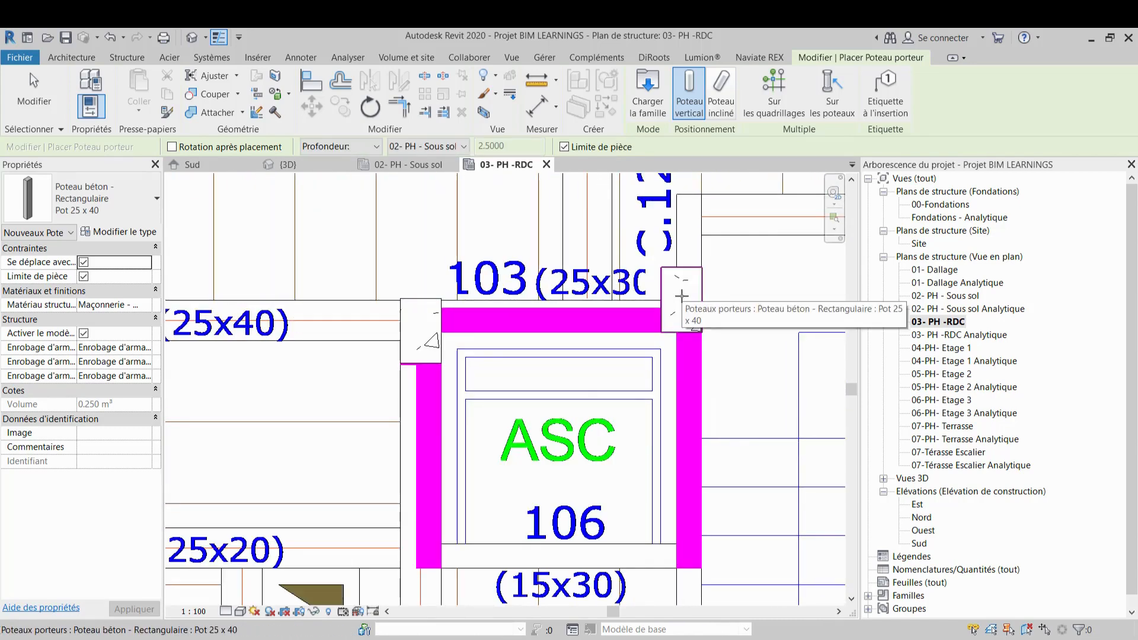
Place a column on grid 6 at the left end of beam 107
{"action": "scroll", "coordinate": [763, 310], "scroll_direction": "down", "scroll_amount": 2}
{"action": "middle_click_drag", "start_coordinate": [653, 330], "coordinate": [638, 300]}
{"action": "middle_click_drag", "start_coordinate": [529, 337], "coordinate": [809, 303]}
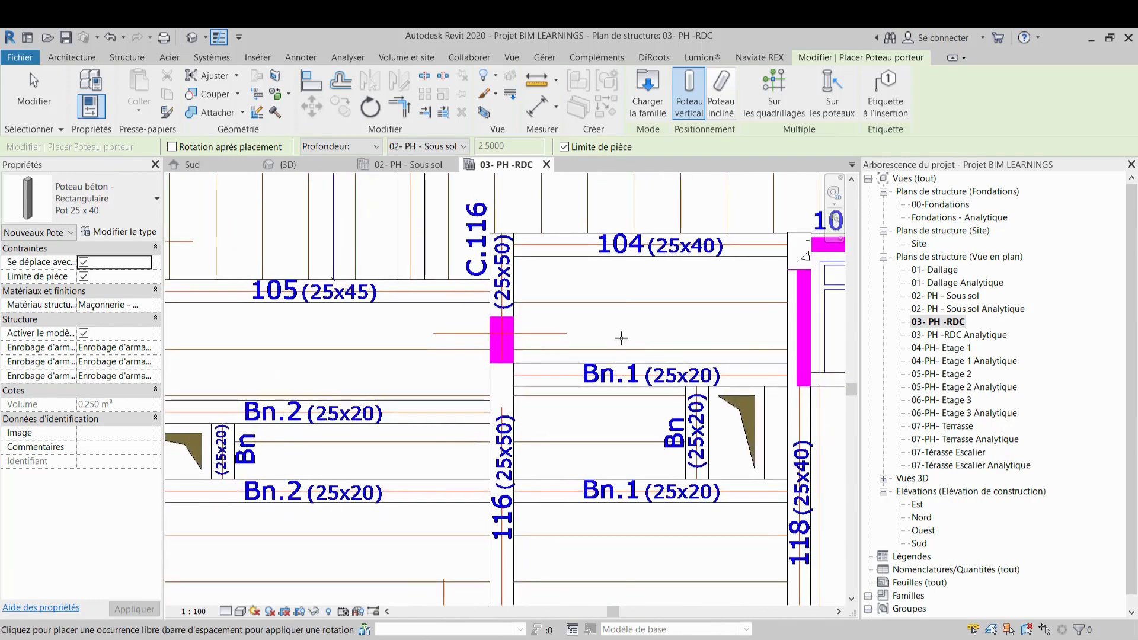
{"action": "scroll", "coordinate": [621, 338], "scroll_direction": "down", "scroll_amount": 3}
{"action": "scroll", "coordinate": [391, 466], "scroll_direction": "up", "scroll_amount": 5}
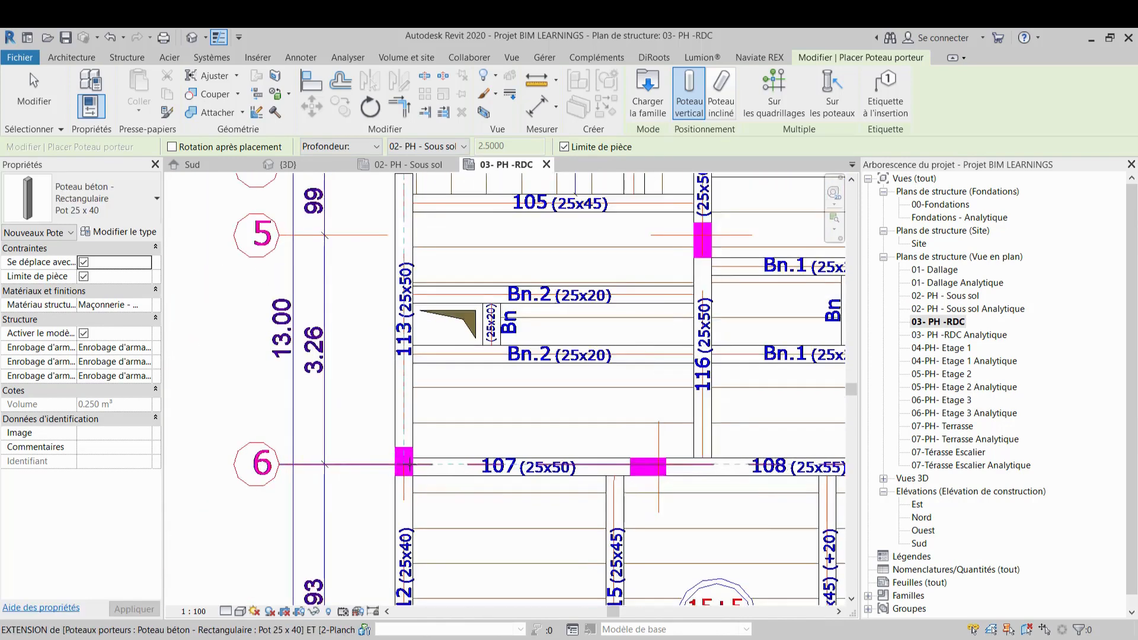
{"action": "left_click", "coordinate": [392, 457]}
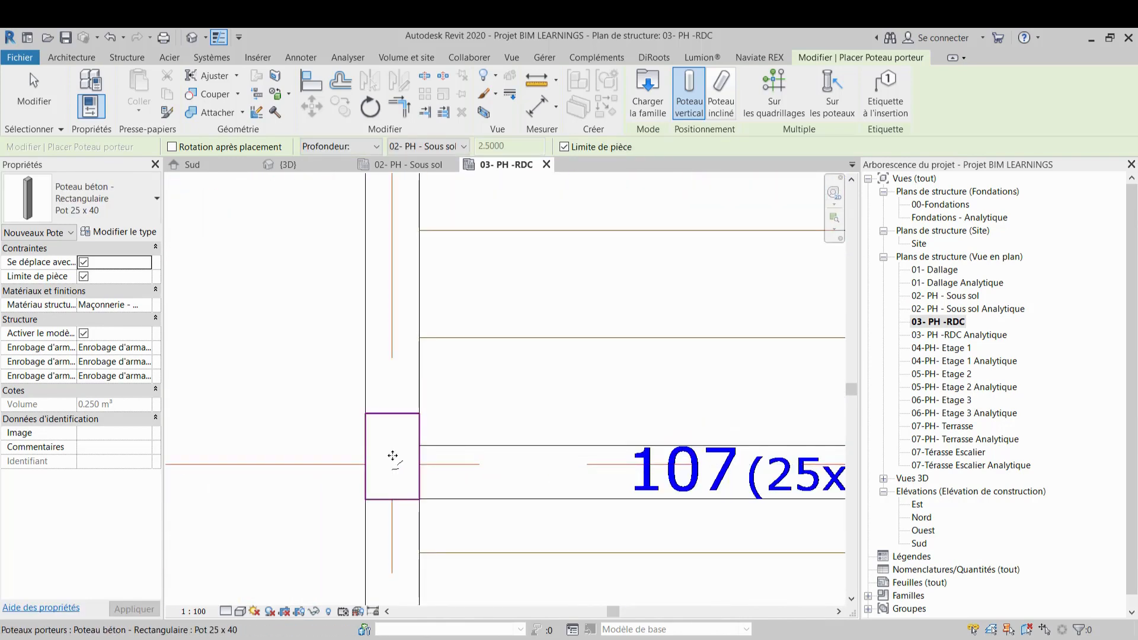
{"action": "scroll", "coordinate": [399, 427], "scroll_direction": "down", "scroll_amount": 4}
{"action": "middle_click_drag", "start_coordinate": [504, 425], "coordinate": [428, 389]}
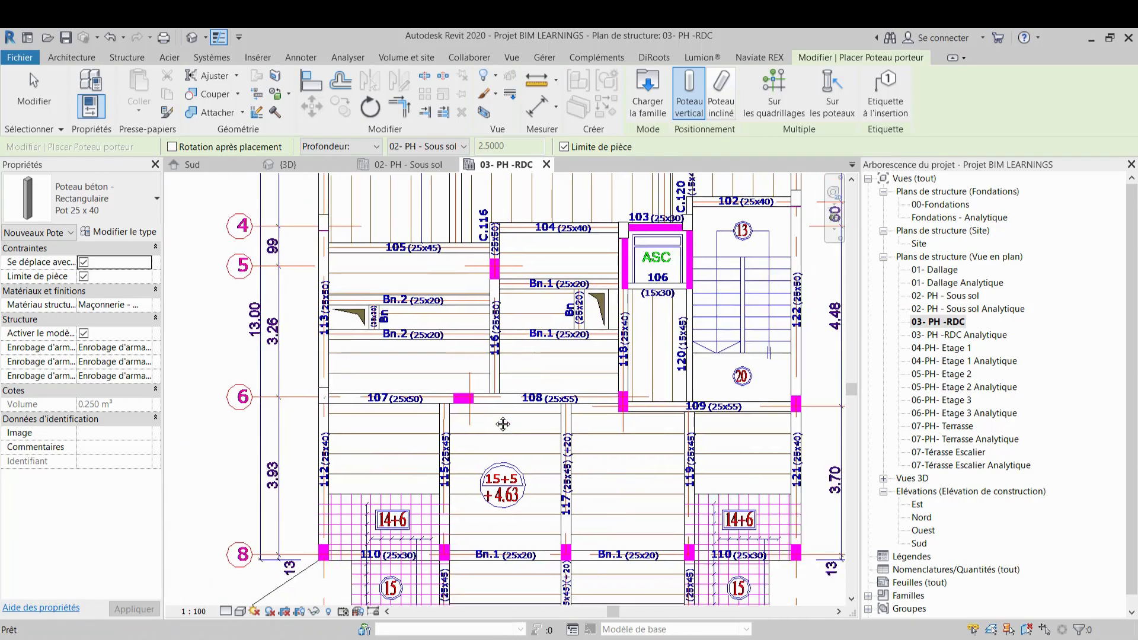
{"action": "scroll", "coordinate": [501, 421], "scroll_direction": "up", "scroll_amount": 2}
{"action": "scroll", "coordinate": [534, 412], "scroll_direction": "down", "scroll_amount": 2}
{"action": "middle_click_drag", "start_coordinate": [537, 421], "coordinate": [423, 421]}
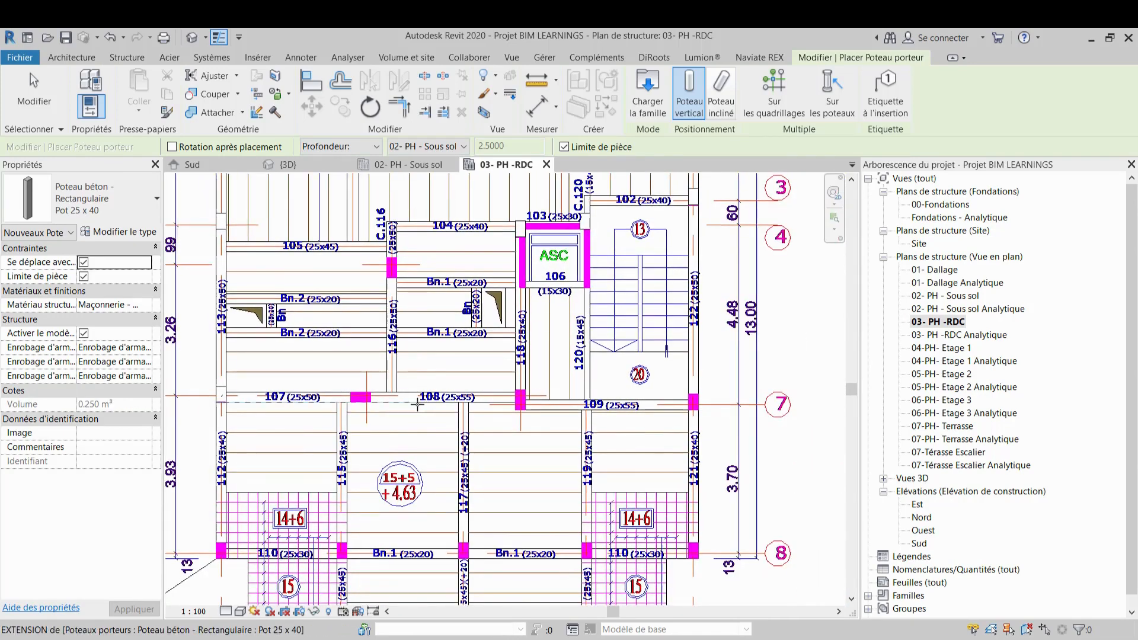
{"action": "left_click", "coordinate": [158, 199]}
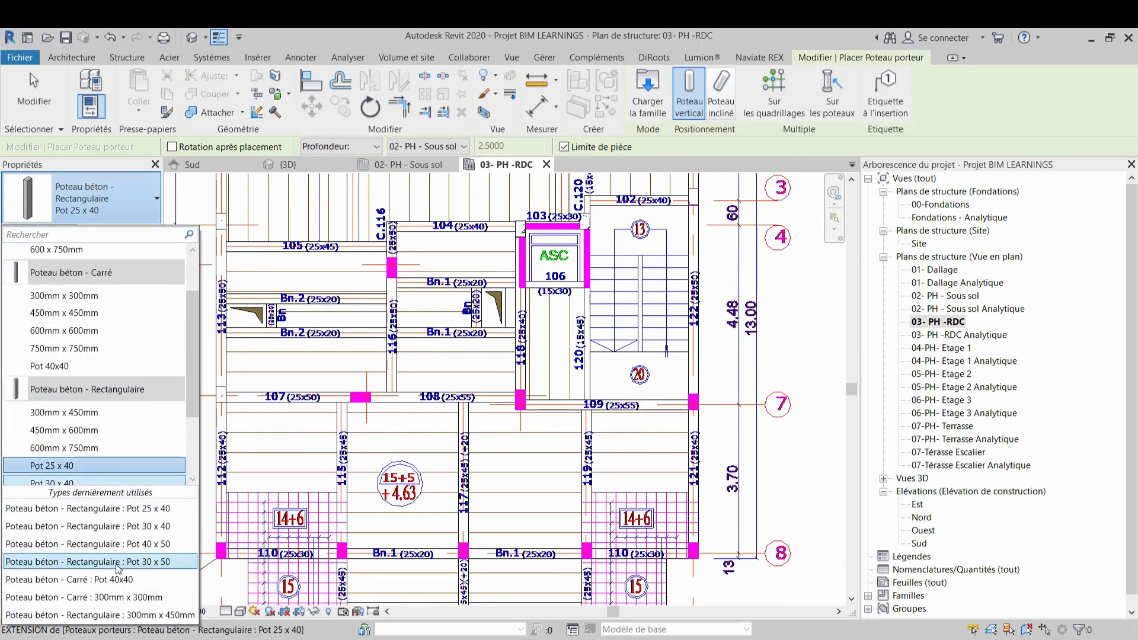
{"action": "scroll", "coordinate": [102, 368], "scroll_direction": "up", "scroll_amount": 2}
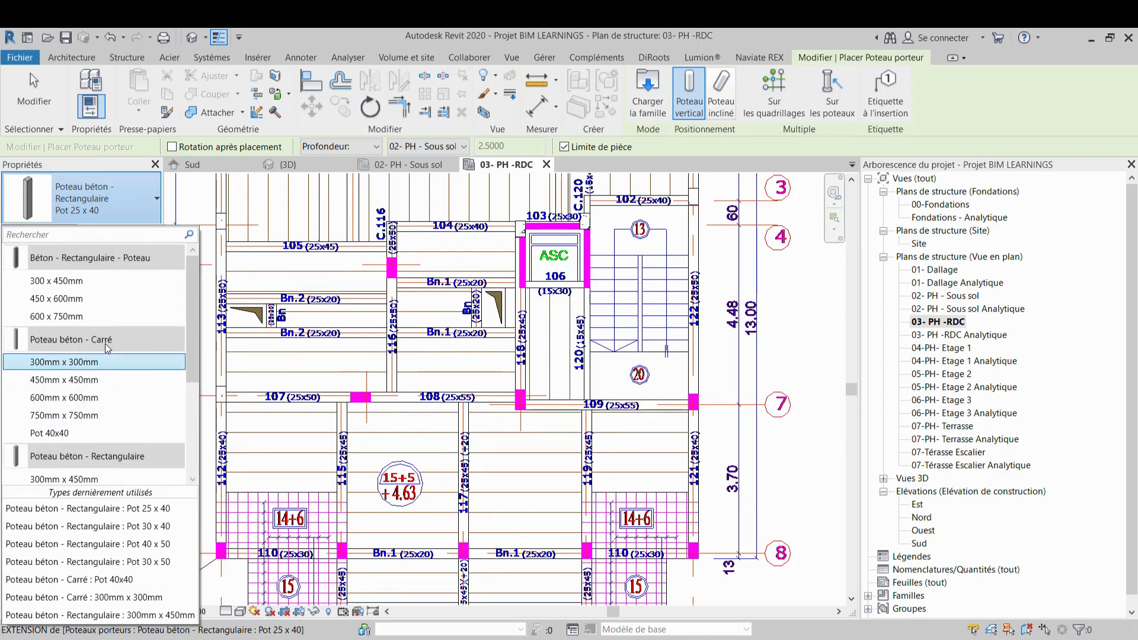
{"action": "scroll", "coordinate": [105, 343], "scroll_direction": "down", "scroll_amount": 5}
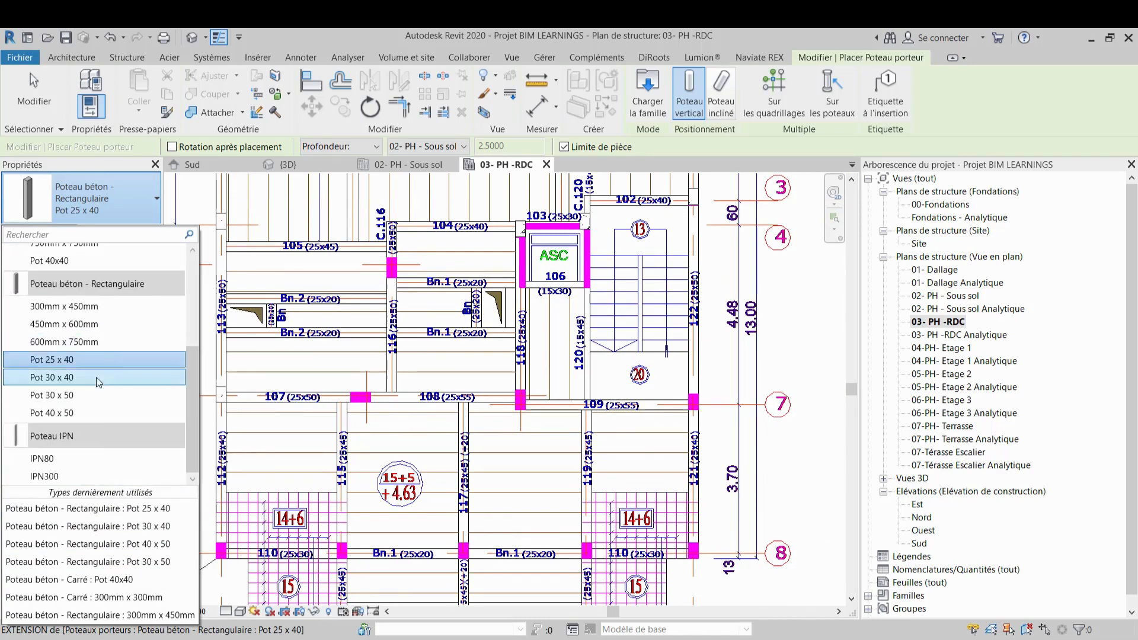
{"action": "left_click", "coordinate": [96, 361]}
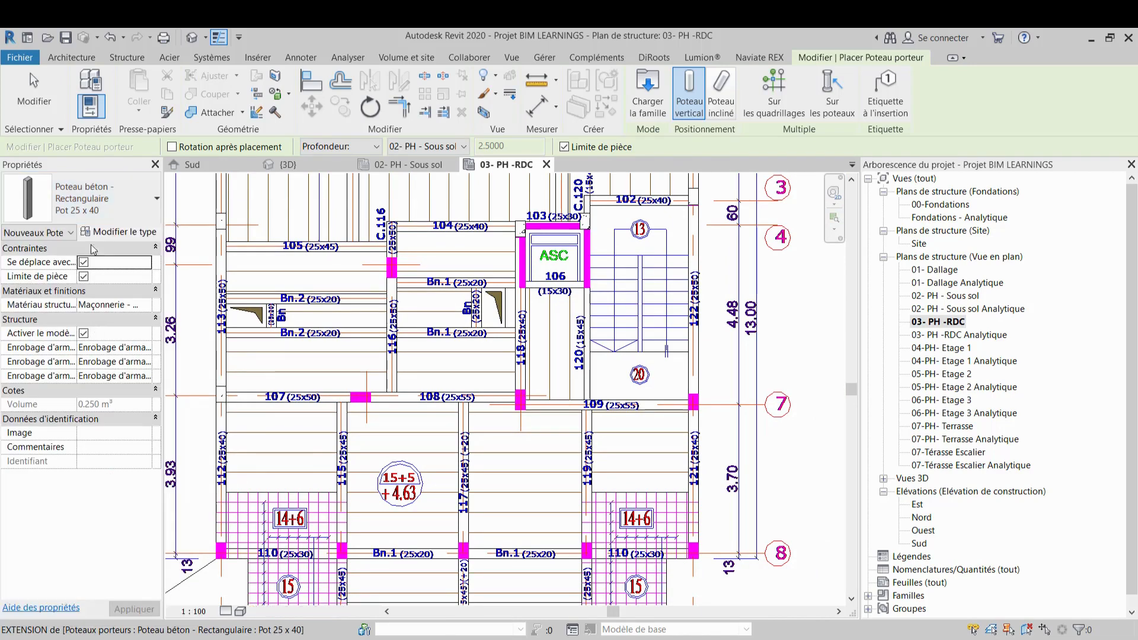
Duplicate the Pot 25 x 40 column type as Pot 25 x 50 and set its h dimension to 0.50
{"action": "left_click", "coordinate": [109, 231]}
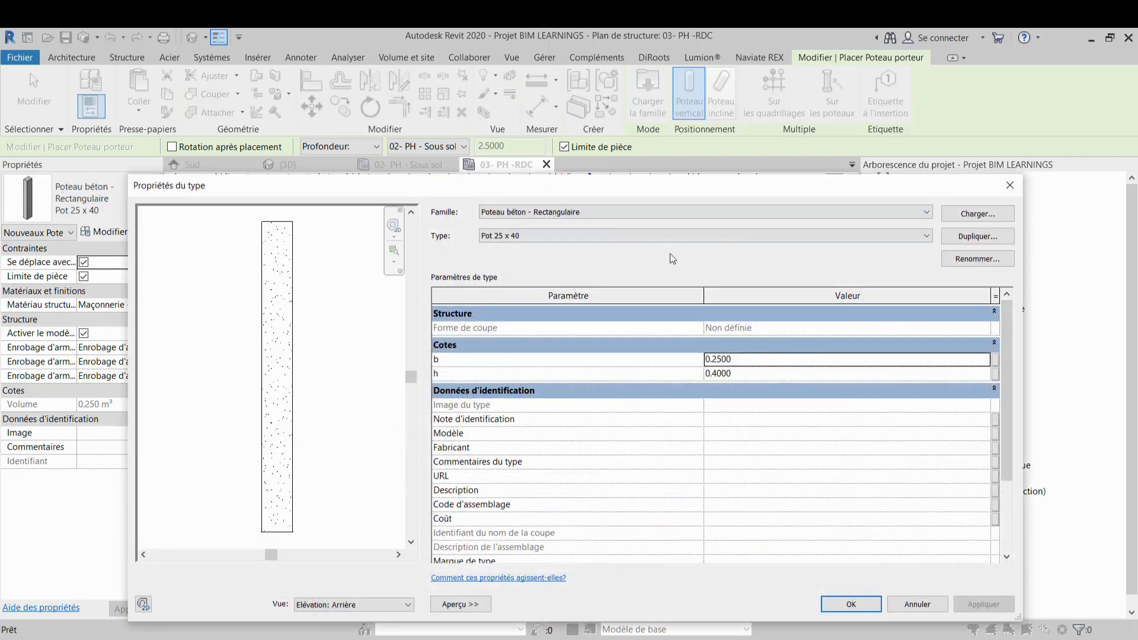
{"action": "left_click", "coordinate": [344, 605]}
{"action": "left_click", "coordinate": [375, 473]}
{"action": "left_click", "coordinate": [446, 604]}
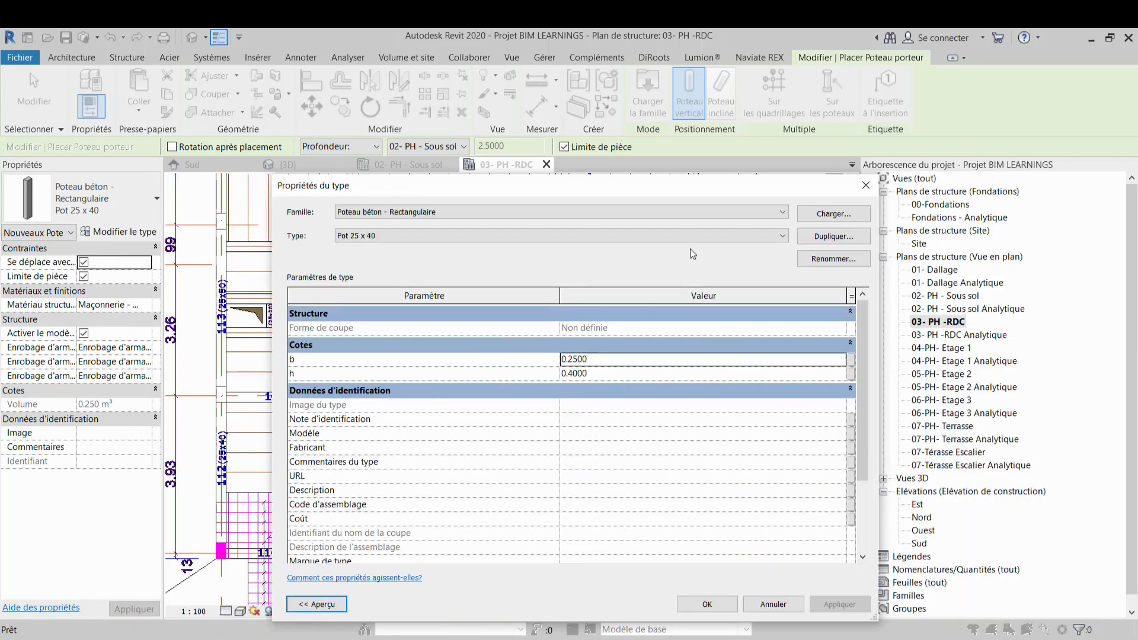
{"action": "left_click", "coordinate": [834, 236]}
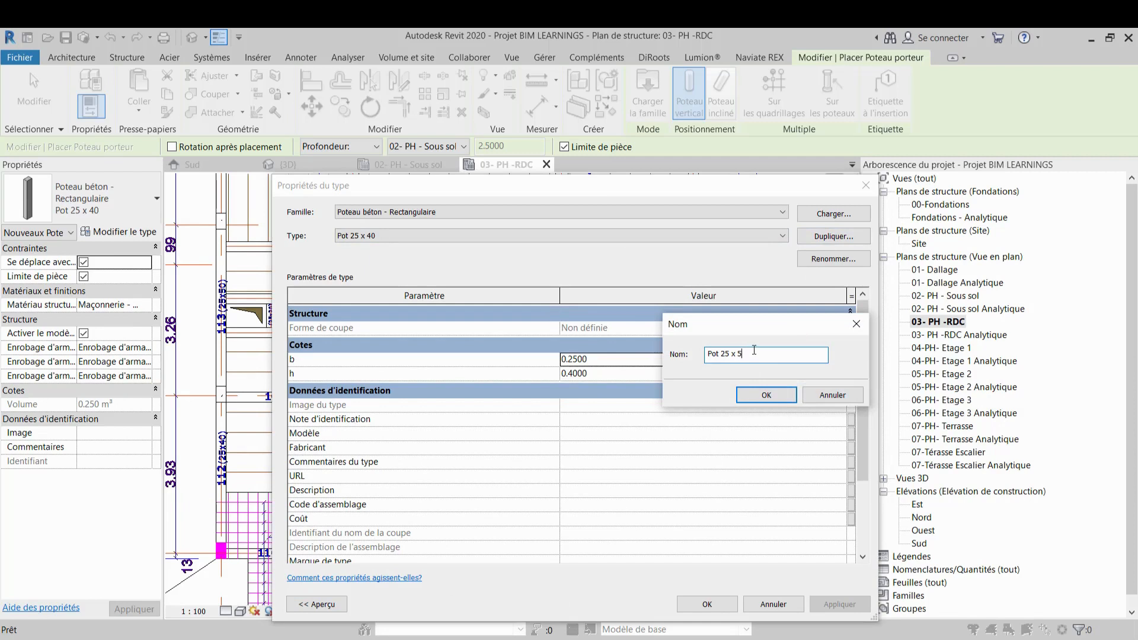
{"action": "left_click", "coordinate": [754, 395]}
{"action": "left_click", "coordinate": [575, 374]}
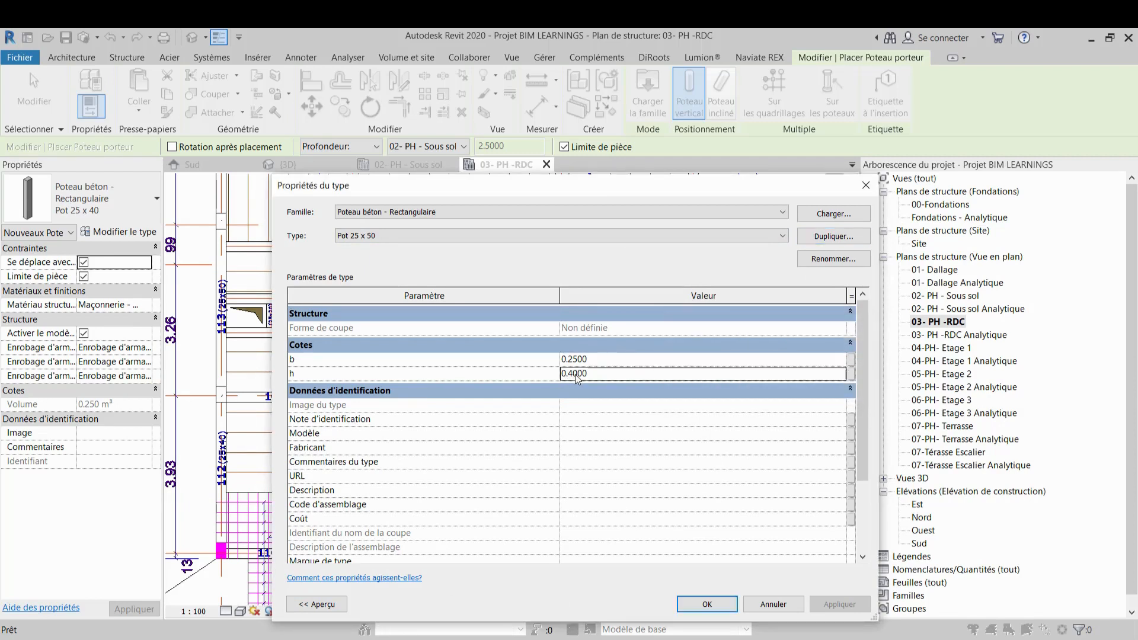
{"action": "left_click", "coordinate": [698, 605]}
Place a Pot 25 x 50 column at the junction of beams 107 and 108 on grid 6
{"action": "middle_click_drag", "start_coordinate": [348, 402], "coordinate": [413, 384]}
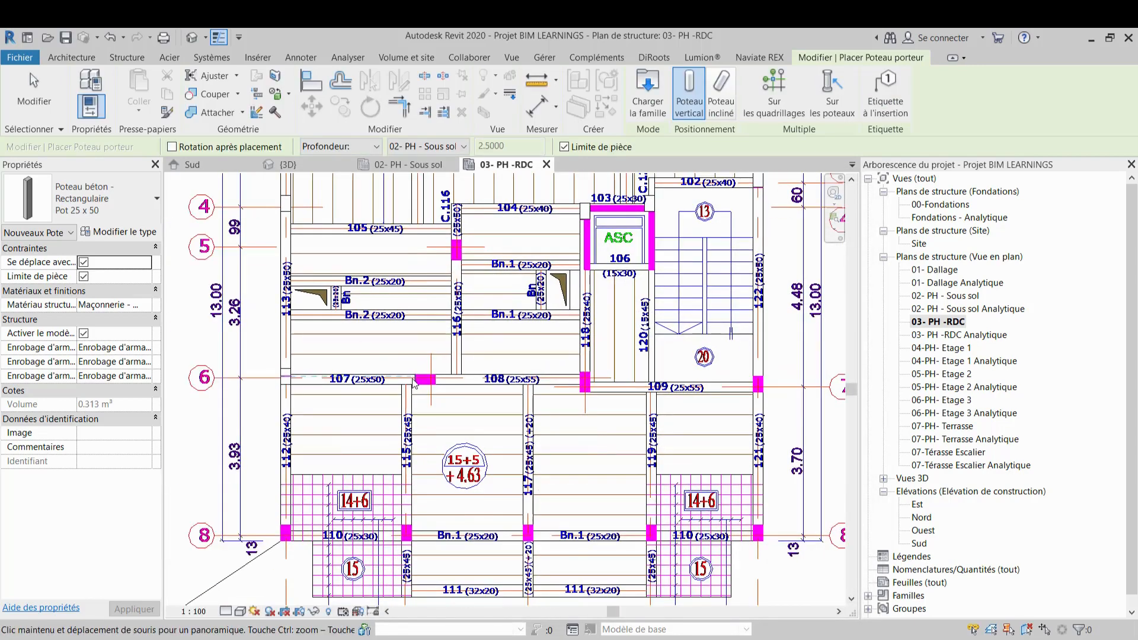
{"action": "scroll", "coordinate": [413, 384], "scroll_direction": "up", "scroll_amount": 5}
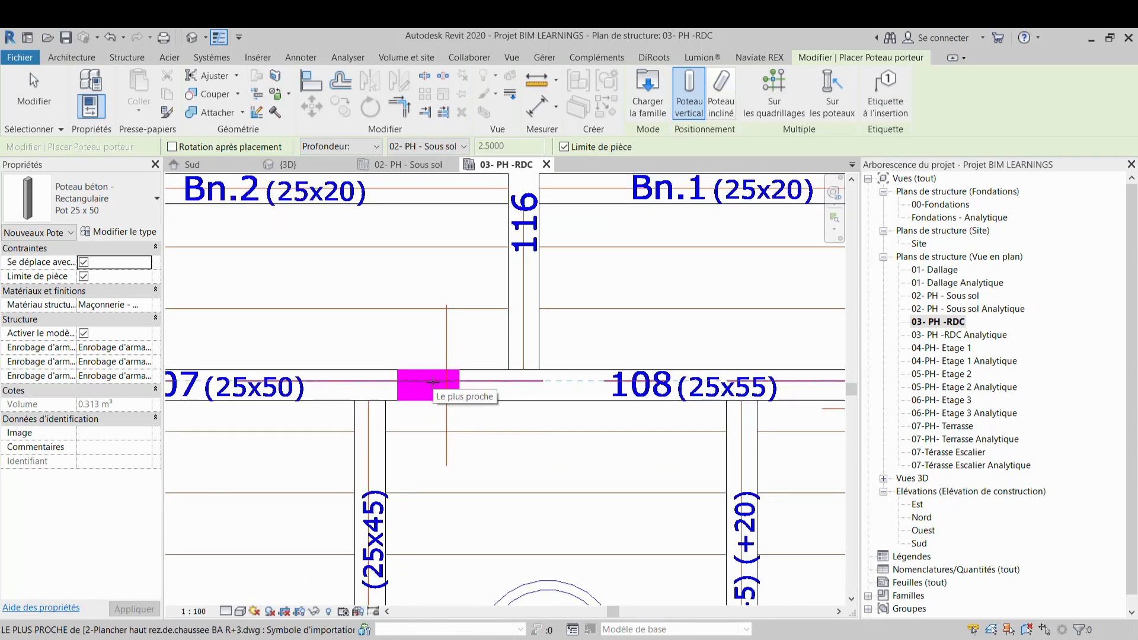
{"action": "left_click", "coordinate": [429, 382]}
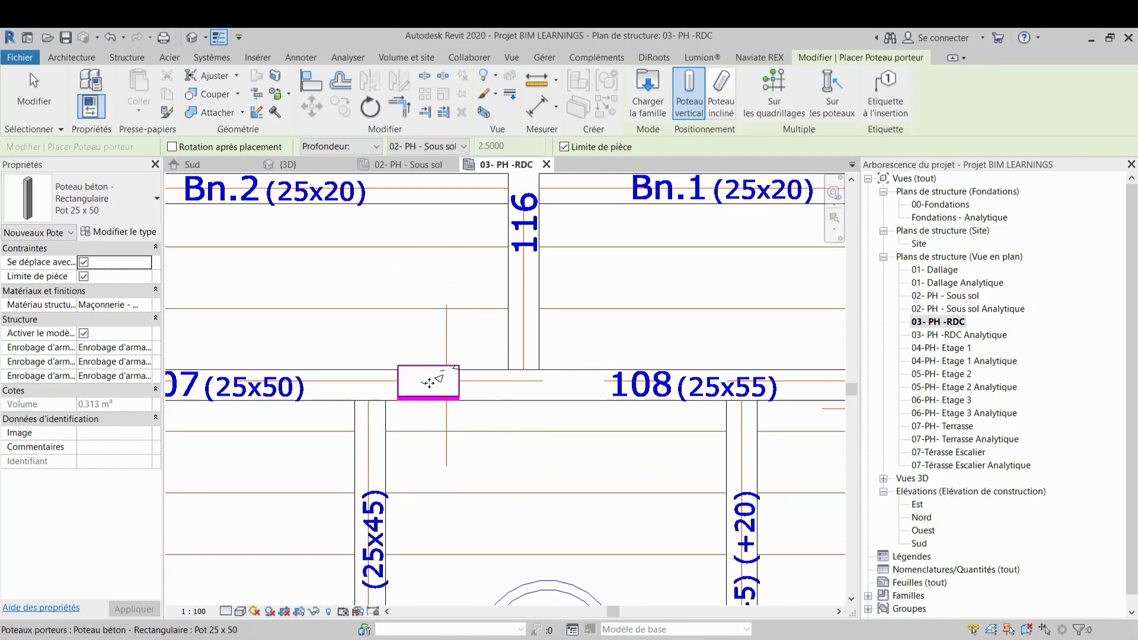
Select the Pot 25 x 50 column where beam 105 meets beam 116 and rotate it 90 degrees
{"action": "scroll", "coordinate": [436, 387], "scroll_direction": "down", "scroll_amount": 5}
{"action": "middle_click_drag", "start_coordinate": [452, 409], "coordinate": [427, 534]}
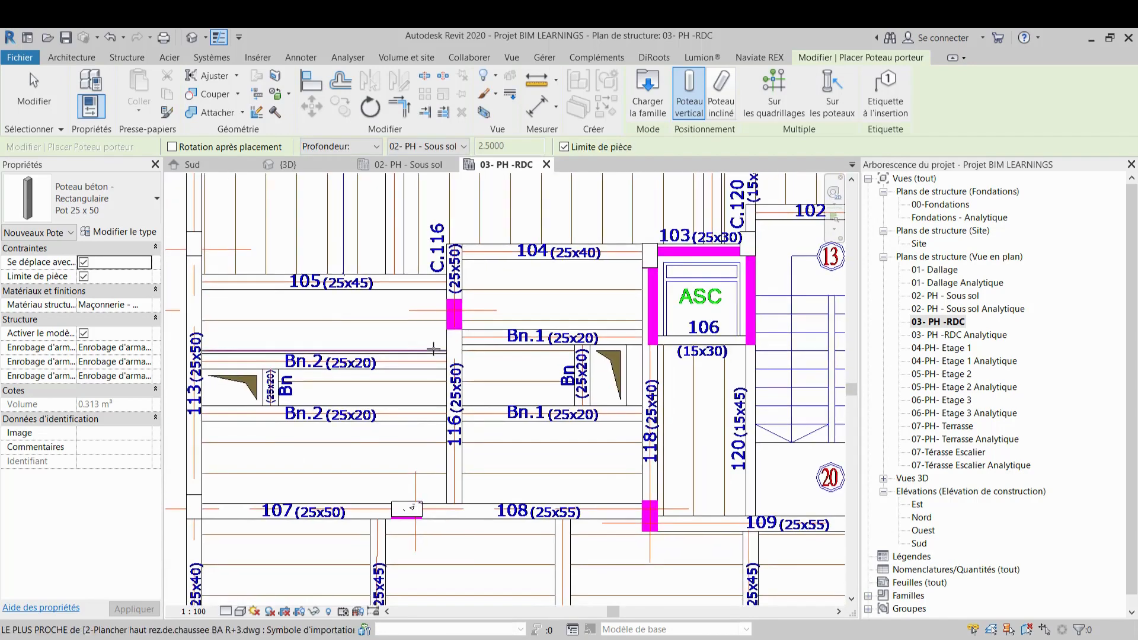
{"action": "scroll", "coordinate": [454, 310], "scroll_direction": "up", "scroll_amount": 1}
{"action": "scroll", "coordinate": [455, 310], "scroll_direction": "up", "scroll_amount": 2}
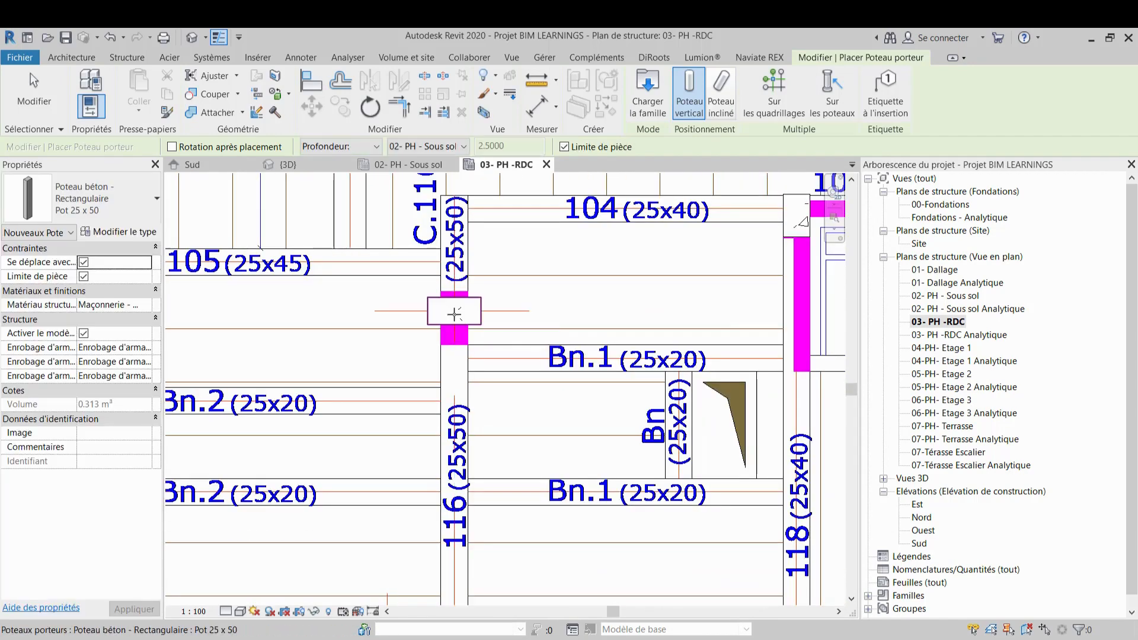
{"action": "key", "text": "Escape"}
{"action": "key", "text": "Escape"}
{"action": "left_click", "coordinate": [460, 308]}
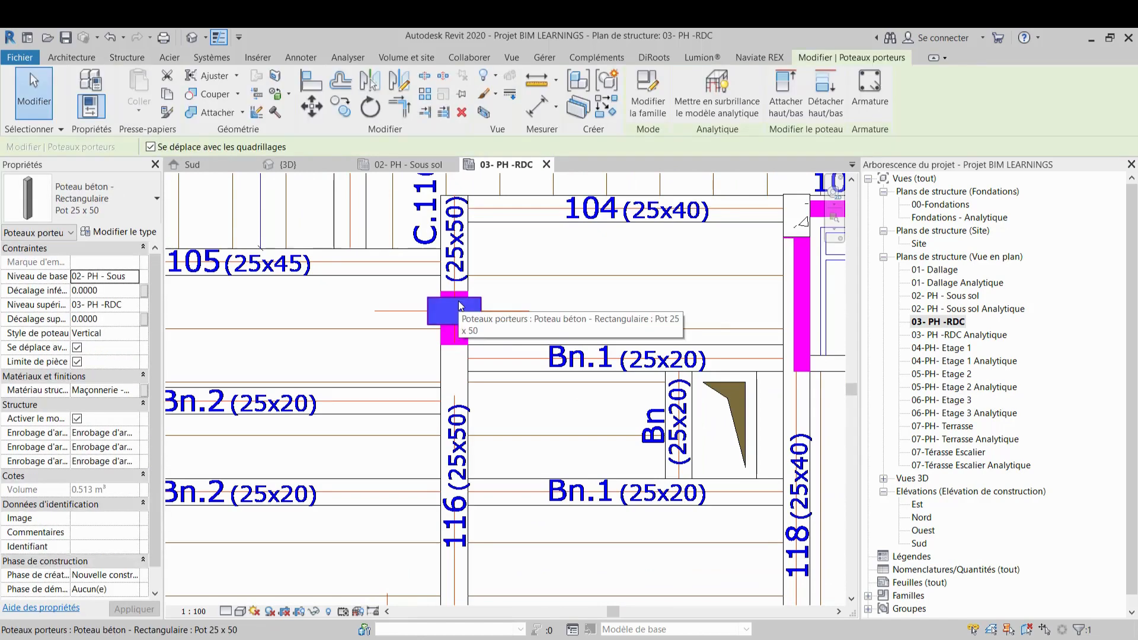
{"action": "key", "text": "space"}
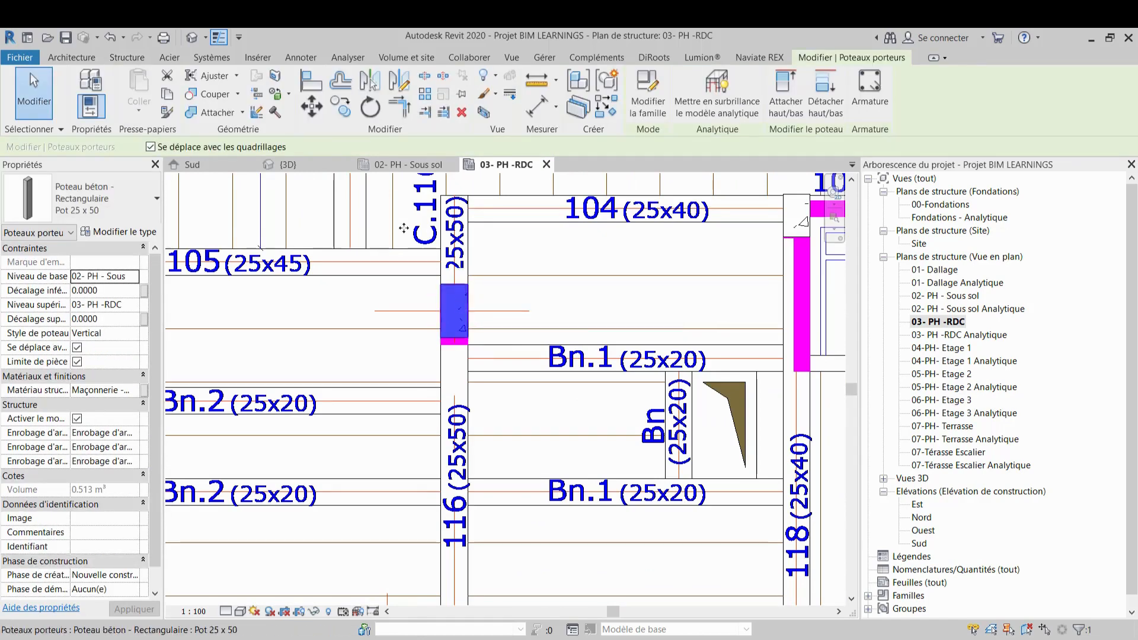
Align the lower face of the column between beams 107 and 108 with the beams' lower edge
{"action": "left_click", "coordinate": [319, 83]}
{"action": "scroll", "coordinate": [450, 347], "scroll_direction": "up", "scroll_amount": 2}
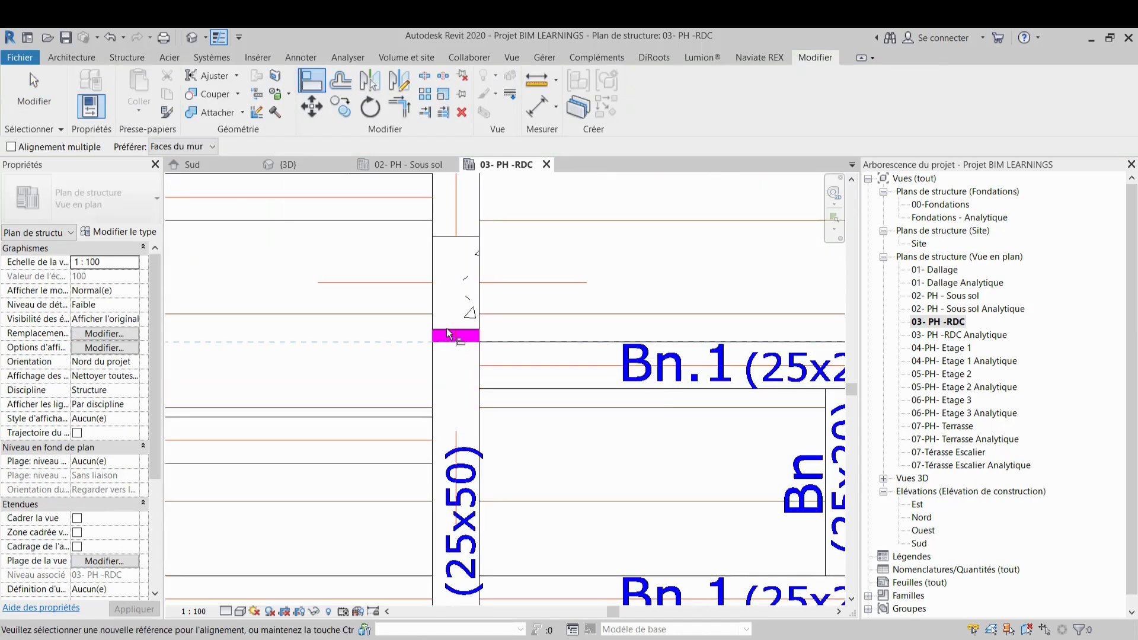
{"action": "scroll", "coordinate": [449, 334], "scroll_direction": "down", "scroll_amount": 4}
{"action": "scroll", "coordinate": [450, 474], "scroll_direction": "up", "scroll_amount": 5}
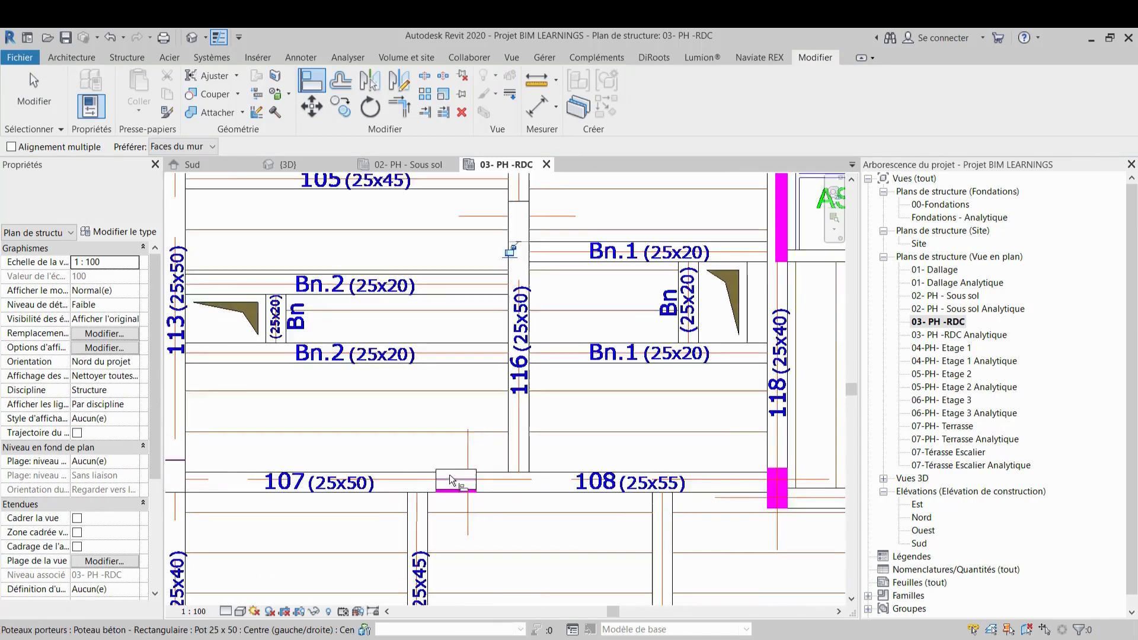
{"action": "left_click", "coordinate": [452, 511]}
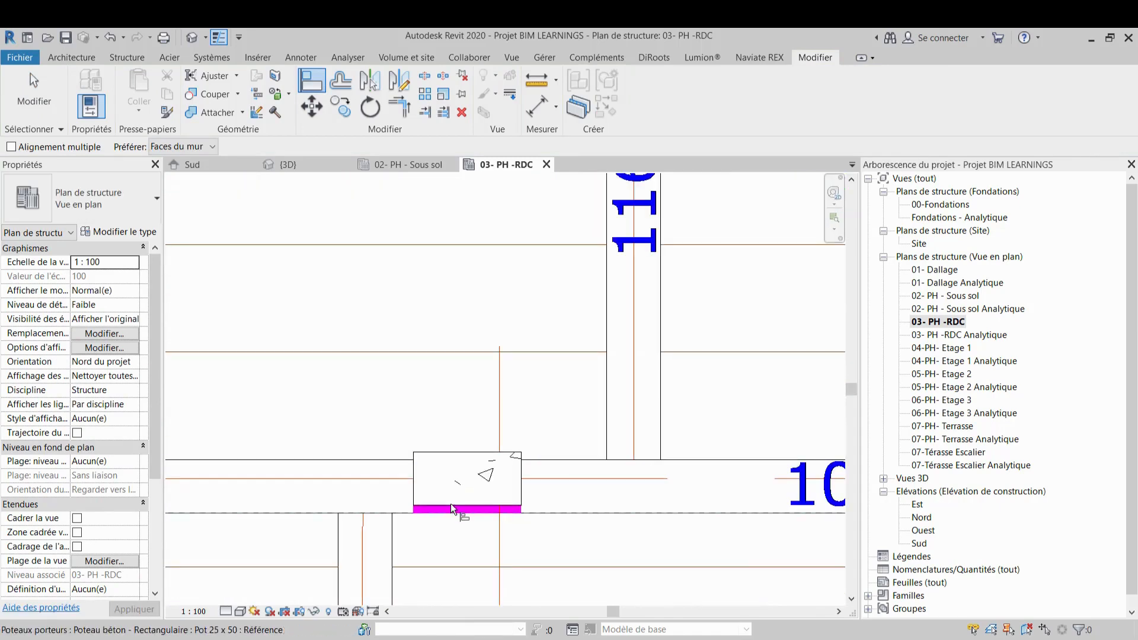
{"action": "left_click", "coordinate": [450, 503]}
{"action": "scroll", "coordinate": [425, 412], "scroll_direction": "down", "scroll_amount": 2}
{"action": "scroll", "coordinate": [426, 412], "scroll_direction": "down", "scroll_amount": 5}
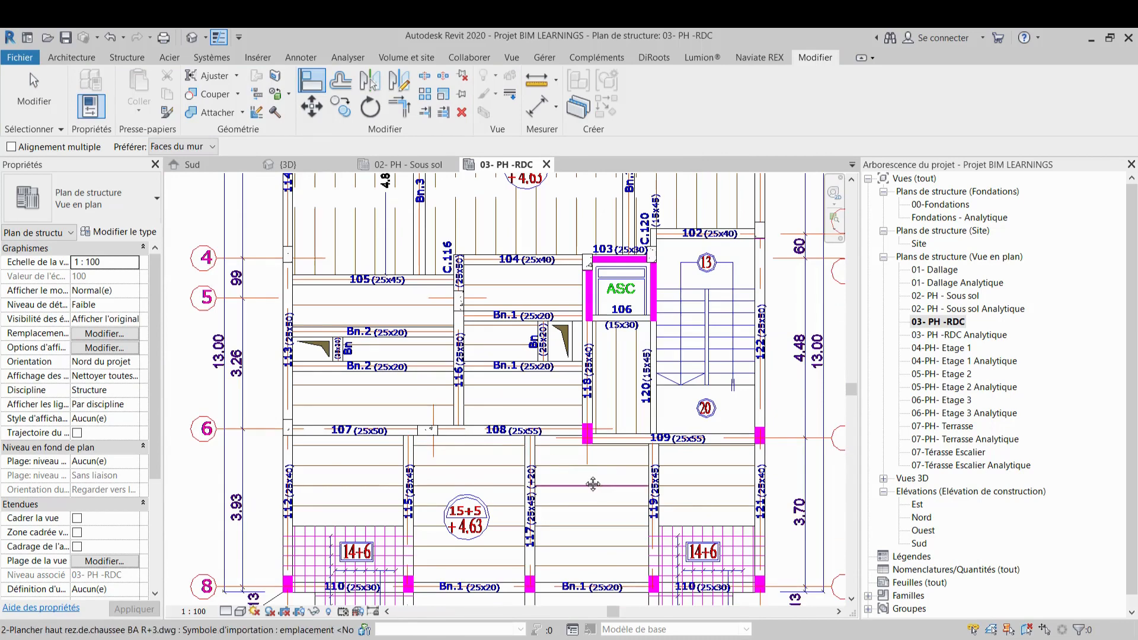
{"action": "scroll", "coordinate": [520, 395], "scroll_direction": "up", "scroll_amount": 3}
{"action": "scroll", "coordinate": [520, 395], "scroll_direction": "up", "scroll_amount": 3}
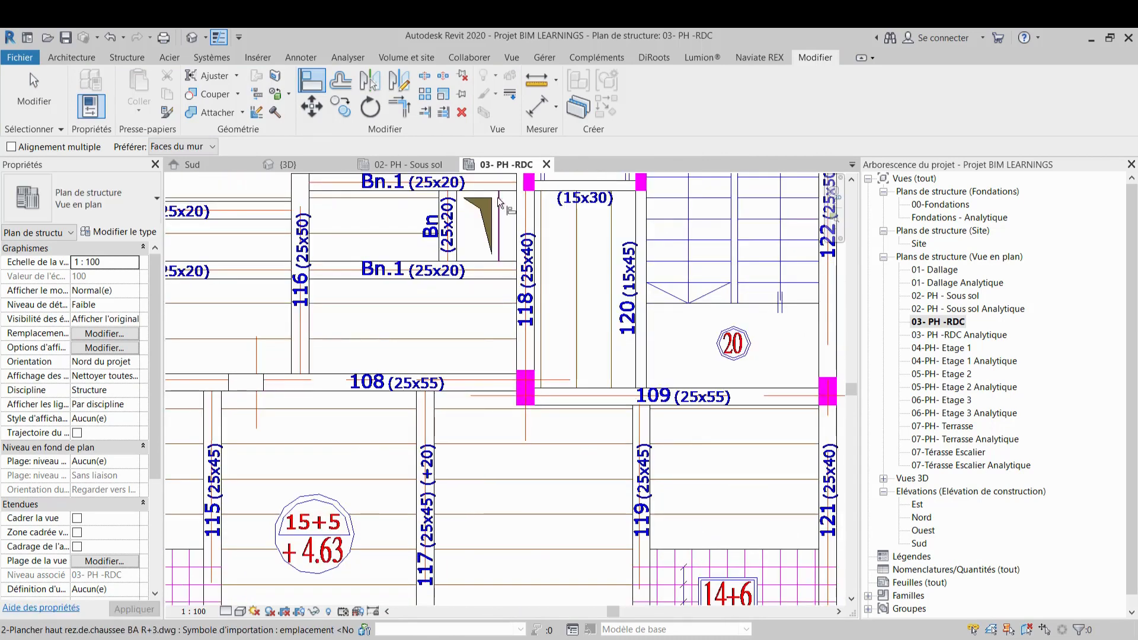
{"action": "key", "text": "Escape"}
Start the Column tool with type Pot 25 x 40 and place a column at the right end of beam 109 on grid 7
{"action": "left_click", "coordinate": [128, 58]}
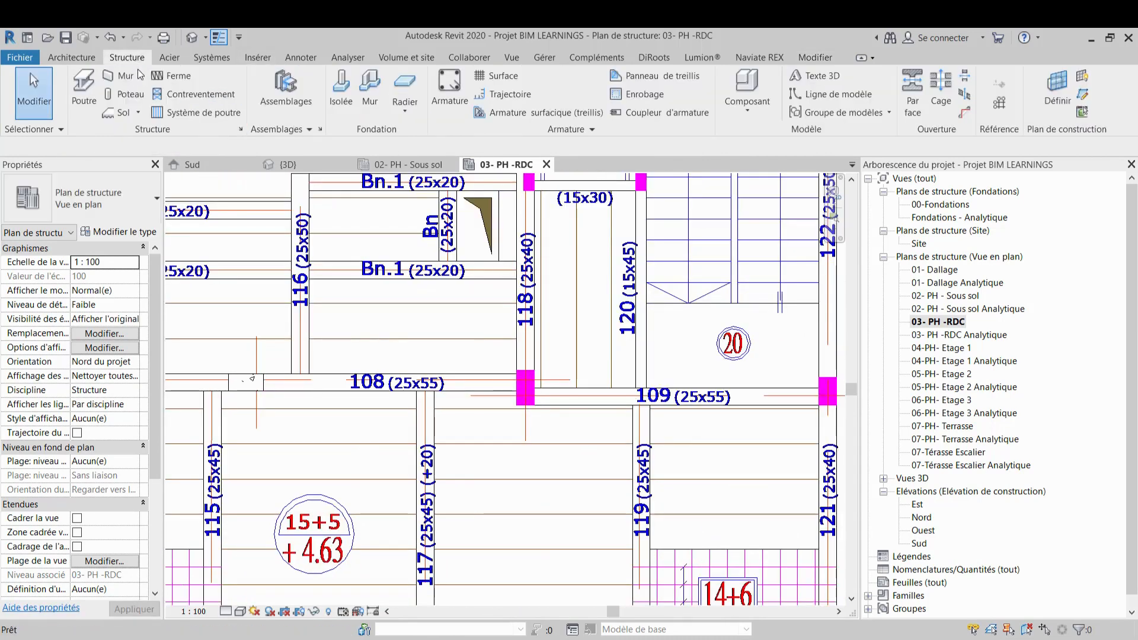
{"action": "left_click", "coordinate": [121, 94]}
{"action": "scroll", "coordinate": [517, 389], "scroll_direction": "up", "scroll_amount": 2}
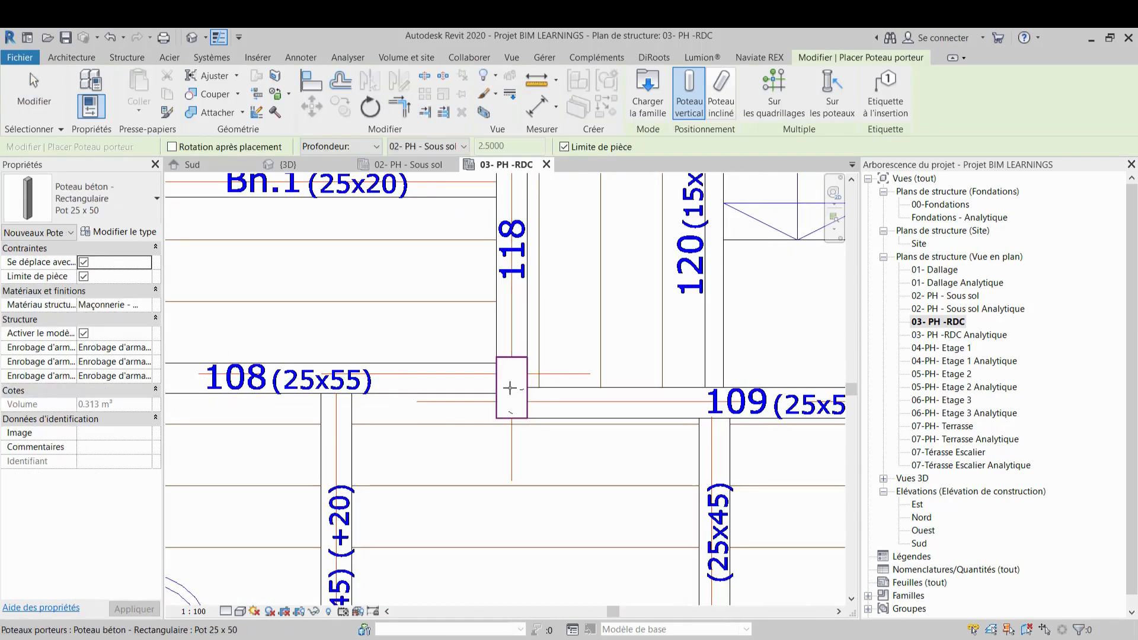
{"action": "scroll", "coordinate": [509, 387], "scroll_direction": "down", "scroll_amount": 5}
{"action": "scroll", "coordinate": [569, 388], "scroll_direction": "down", "scroll_amount": 3}
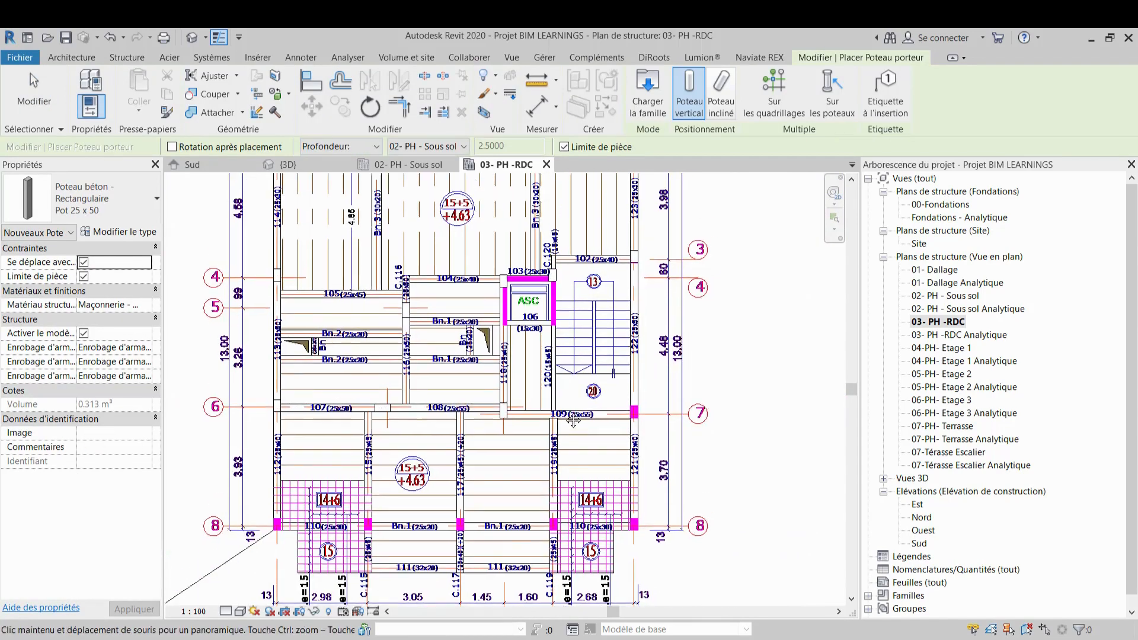
{"action": "scroll", "coordinate": [614, 417], "scroll_direction": "up", "scroll_amount": 4}
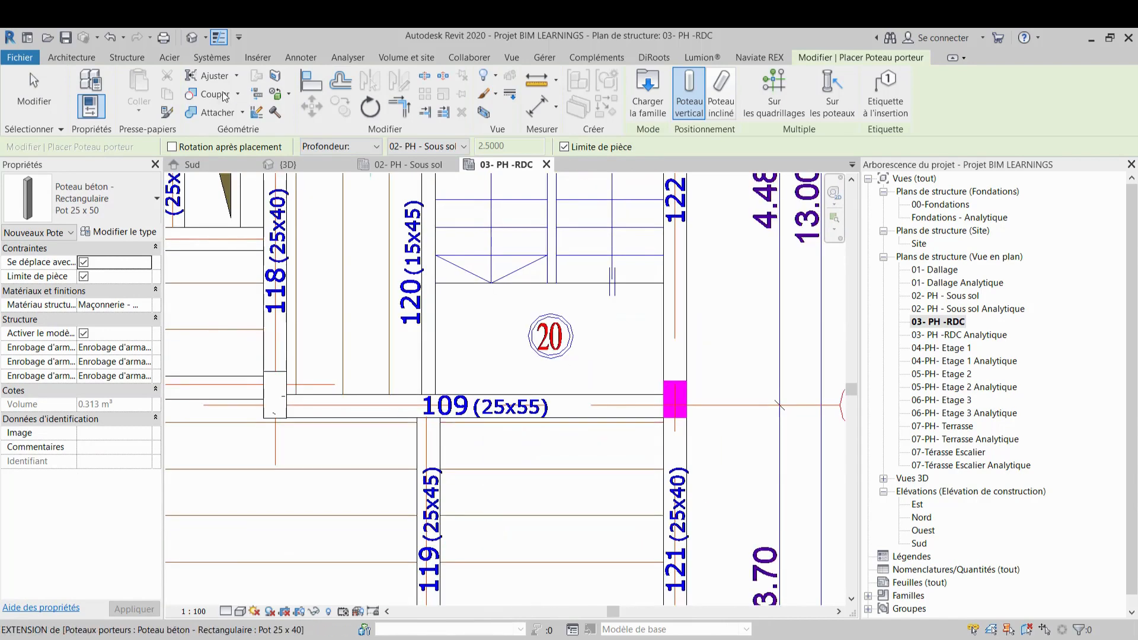
{"action": "left_click", "coordinate": [127, 207]}
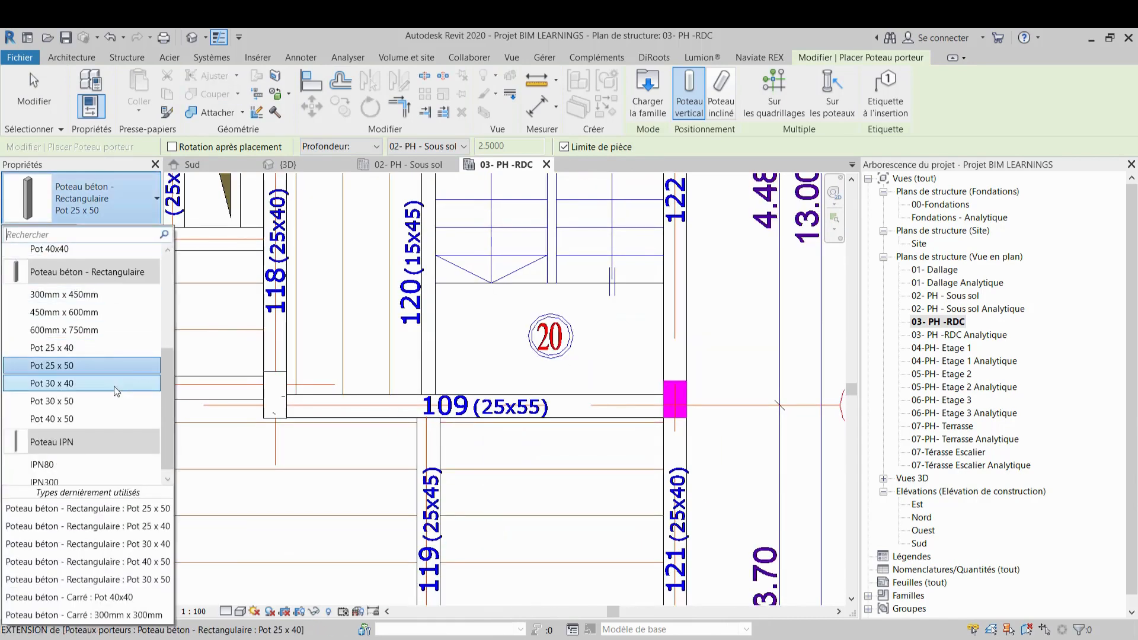
{"action": "left_click", "coordinate": [113, 348]}
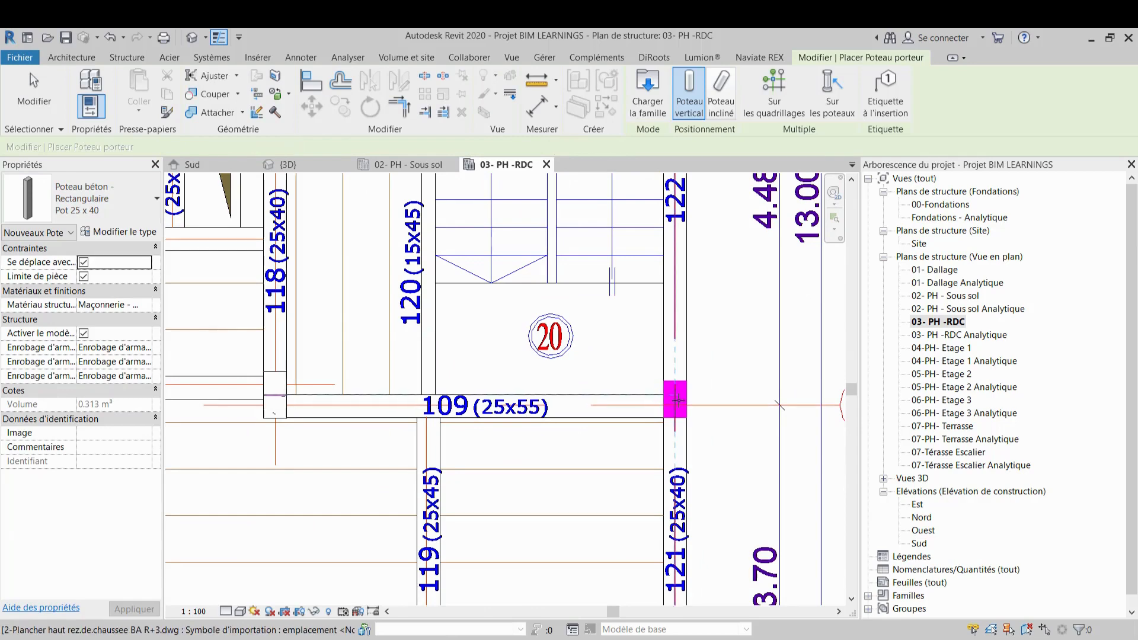
{"action": "scroll", "coordinate": [675, 401], "scroll_direction": "up", "scroll_amount": 2}
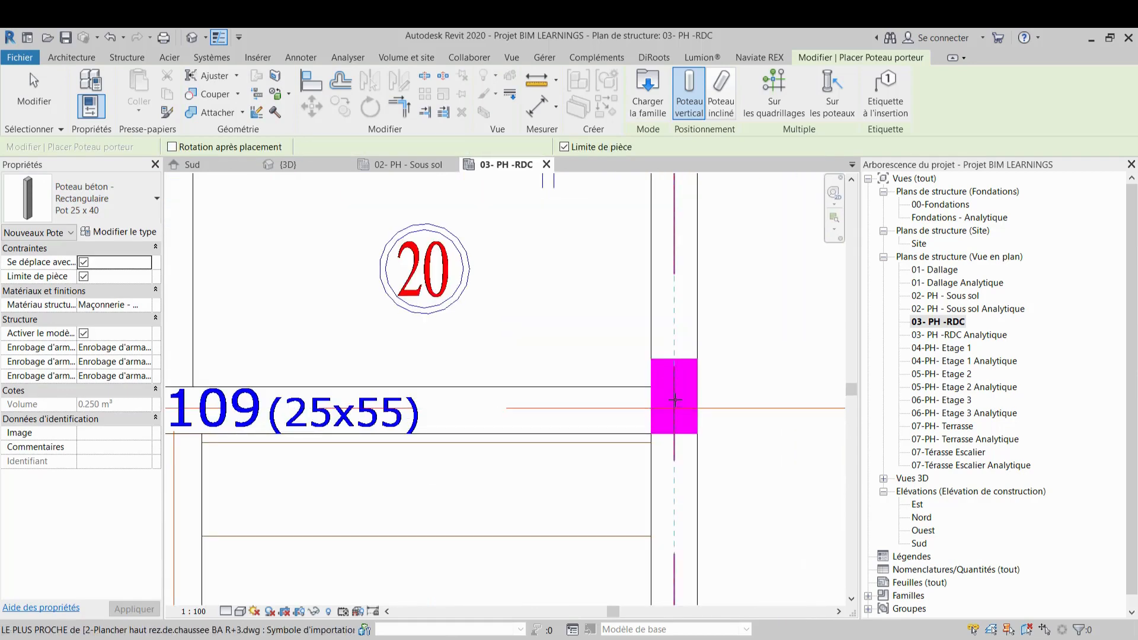
{"action": "left_click", "coordinate": [674, 400]}
{"action": "scroll", "coordinate": [672, 320], "scroll_direction": "down", "scroll_amount": 4}
{"action": "key", "text": "Escape"}
{"action": "key", "text": "Escape"}
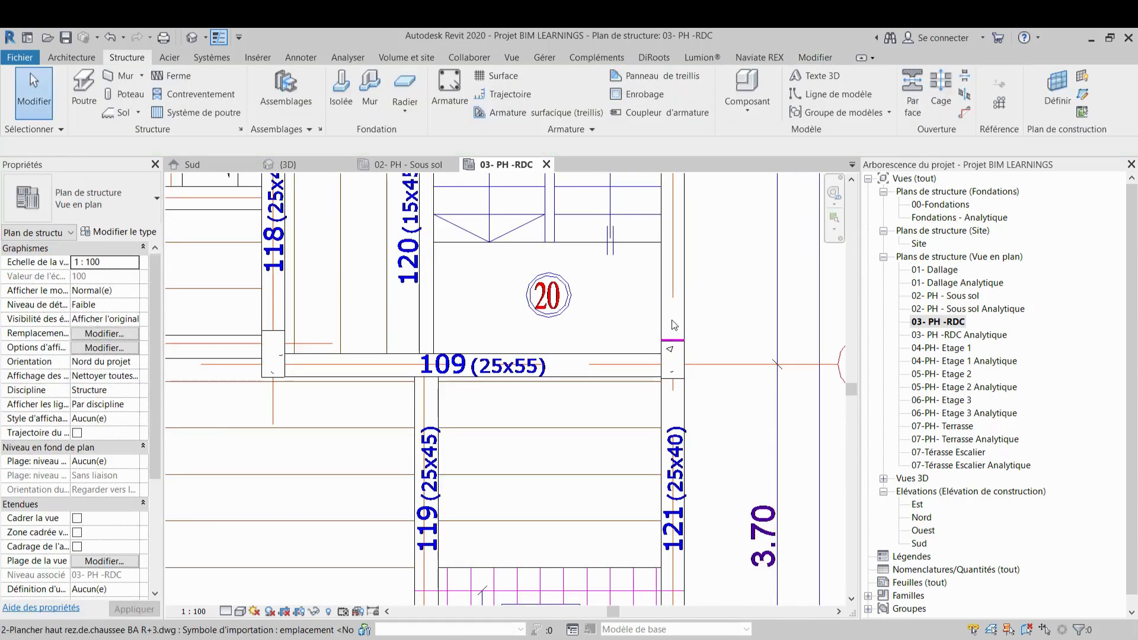
Restart the Column tool and place Pot 25 x 40 columns at both ends of beam 110 (25x30) on grid 8
{"action": "scroll", "coordinate": [669, 529], "scroll_direction": "up", "scroll_amount": 2}
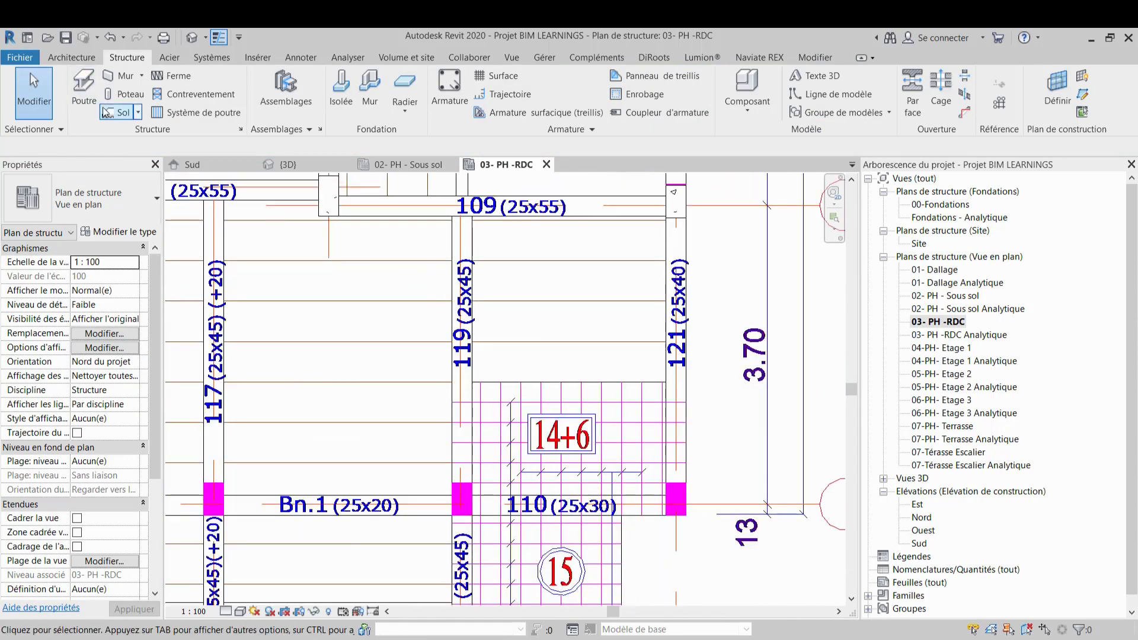
{"action": "key", "text": "c"}
{"action": "key", "text": "l"}
{"action": "scroll", "coordinate": [665, 495], "scroll_direction": "up", "scroll_amount": 3}
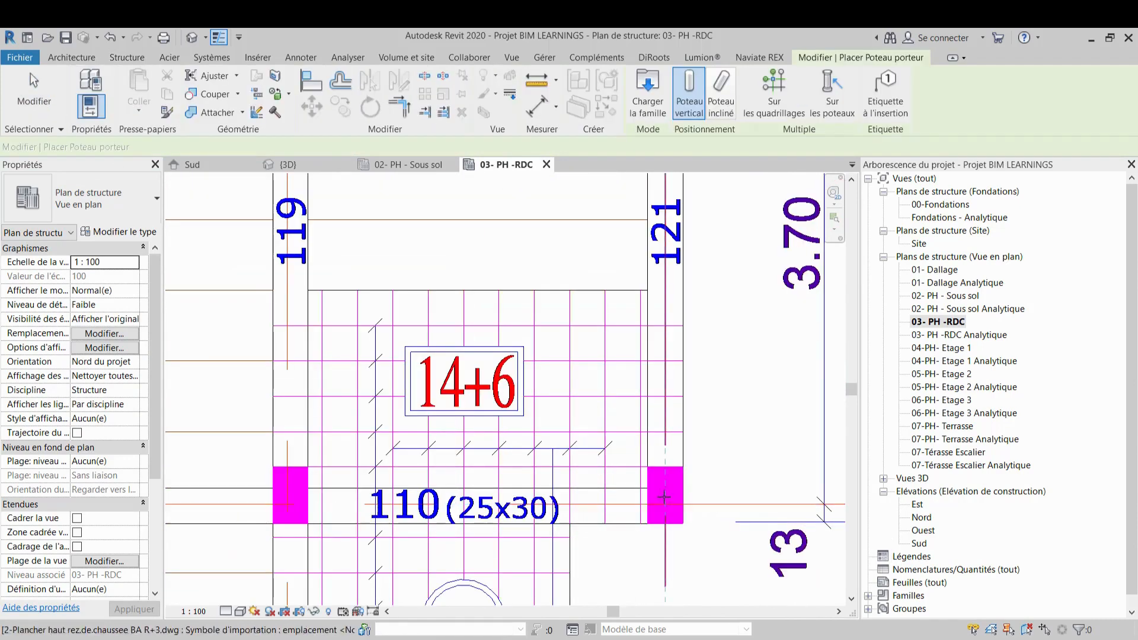
{"action": "left_click", "coordinate": [665, 495]}
{"action": "scroll", "coordinate": [666, 496], "scroll_direction": "down", "scroll_amount": 2}
{"action": "middle_click_drag", "start_coordinate": [667, 507], "coordinate": [773, 418]}
{"action": "scroll", "coordinate": [524, 405], "scroll_direction": "up", "scroll_amount": 2}
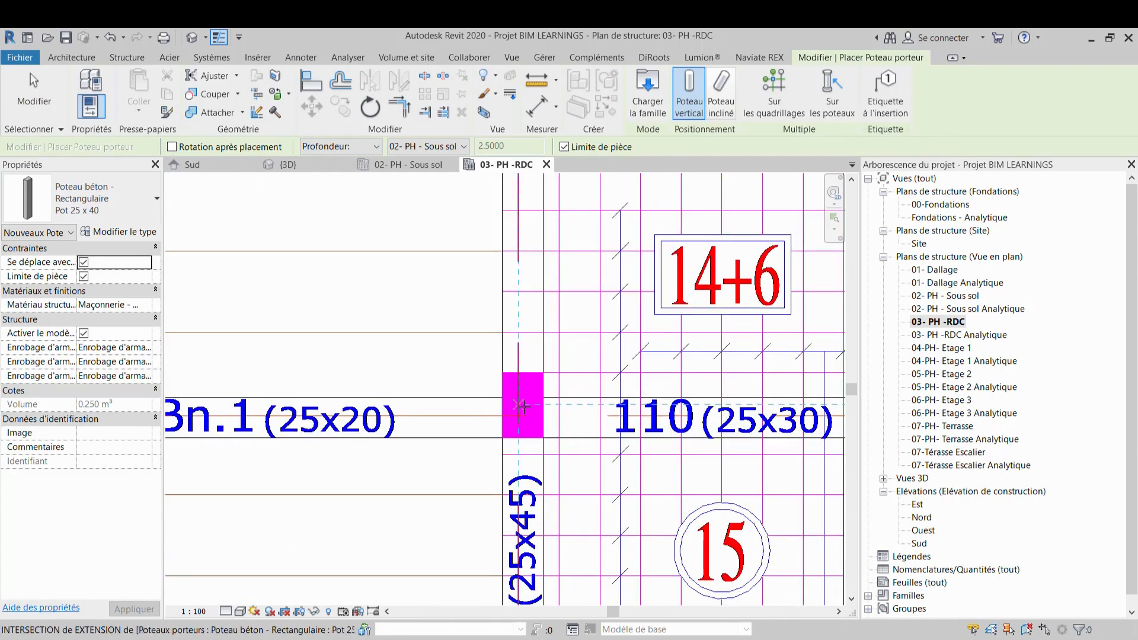
{"action": "scroll", "coordinate": [528, 405], "scroll_direction": "up", "scroll_amount": 2}
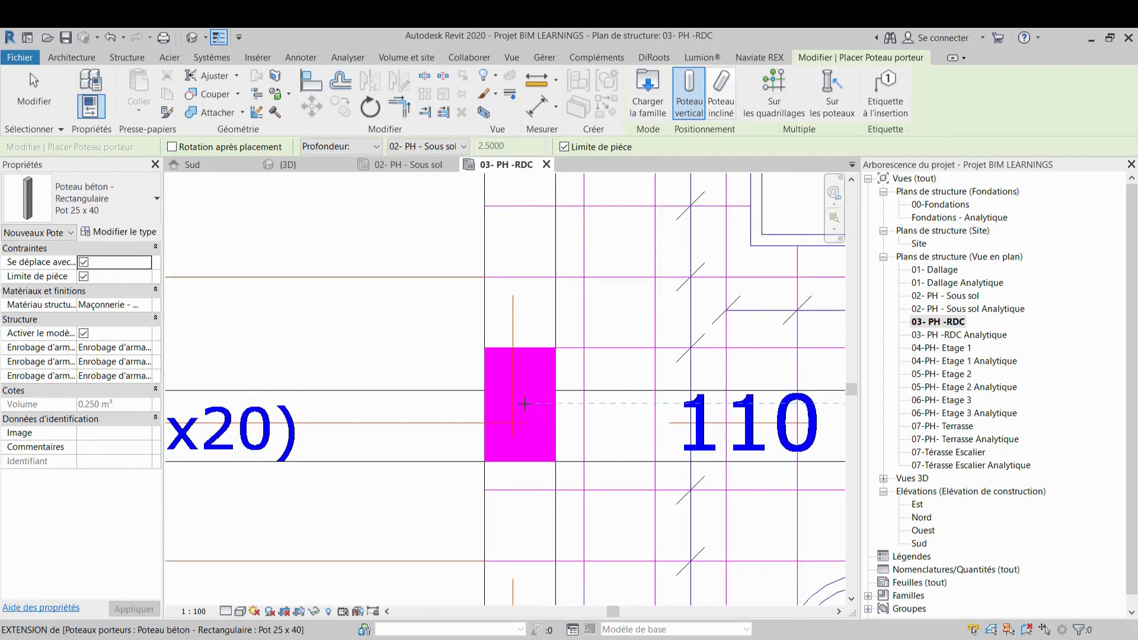
{"action": "left_click", "coordinate": [522, 401]}
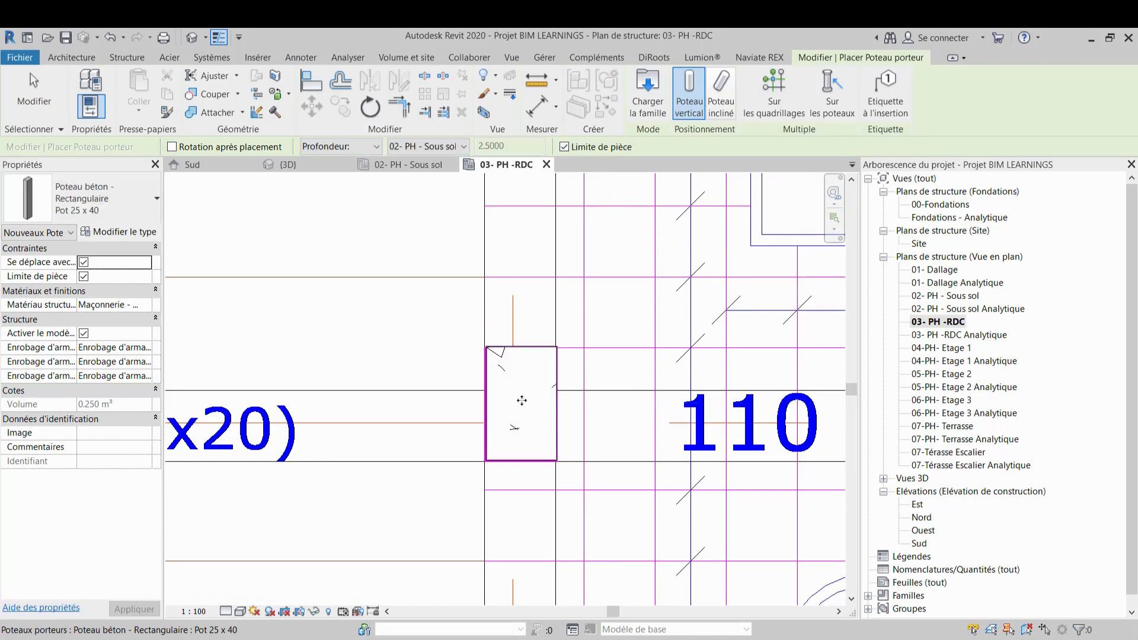
Place a Pot 25 x 40 column where Bn.1 meets grid D on grid 8, then exit the Column tool
{"action": "scroll", "coordinate": [643, 379], "scroll_direction": "down", "scroll_amount": 4}
{"action": "scroll", "coordinate": [638, 368], "scroll_direction": "down", "scroll_amount": 3}
{"action": "scroll", "coordinate": [505, 343], "scroll_direction": "up", "scroll_amount": 6}
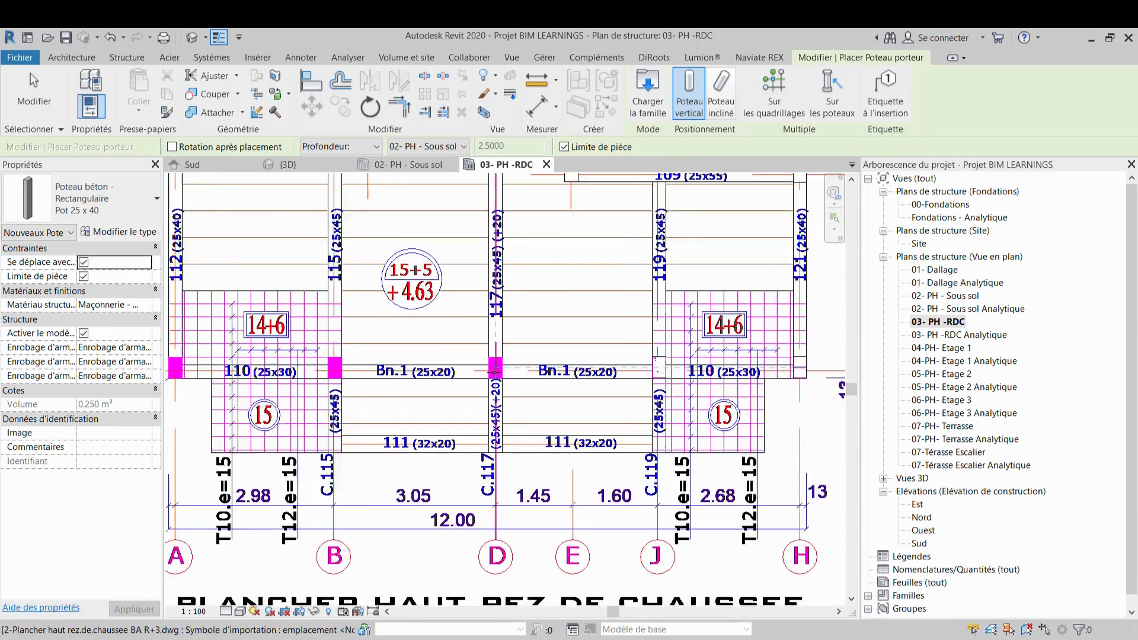
{"action": "left_click", "coordinate": [504, 344]}
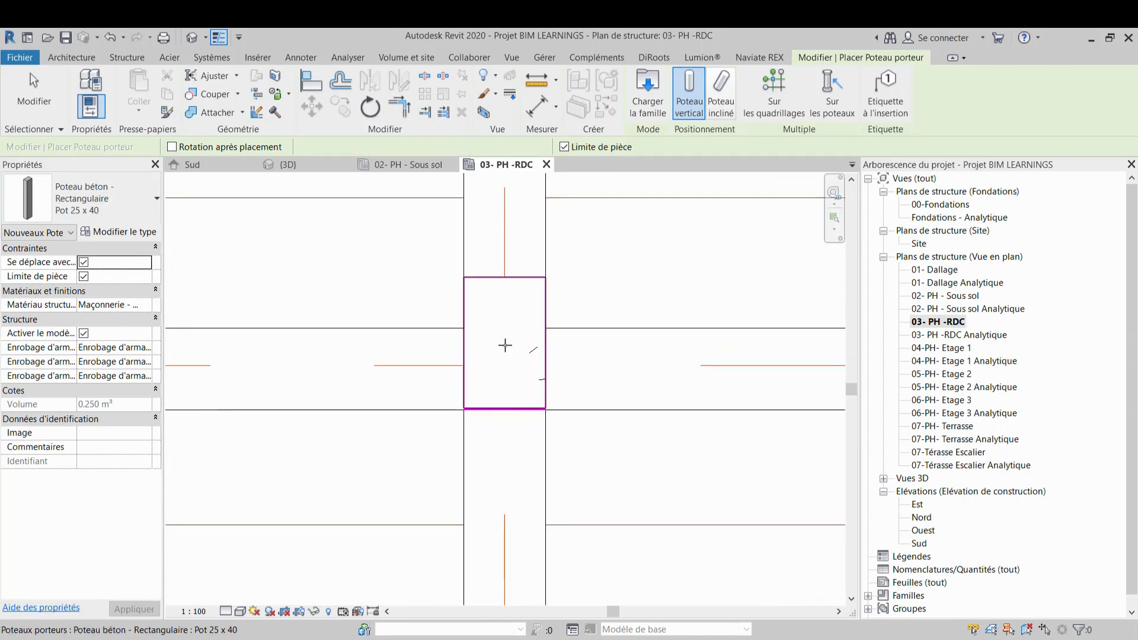
{"action": "scroll", "coordinate": [505, 345], "scroll_direction": "down", "scroll_amount": 2}
{"action": "middle_click_drag", "start_coordinate": [504, 345], "coordinate": [666, 348]}
{"action": "scroll", "coordinate": [665, 348], "scroll_direction": "down", "scroll_amount": 3}
{"action": "scroll", "coordinate": [652, 350], "scroll_direction": "down", "scroll_amount": 1}
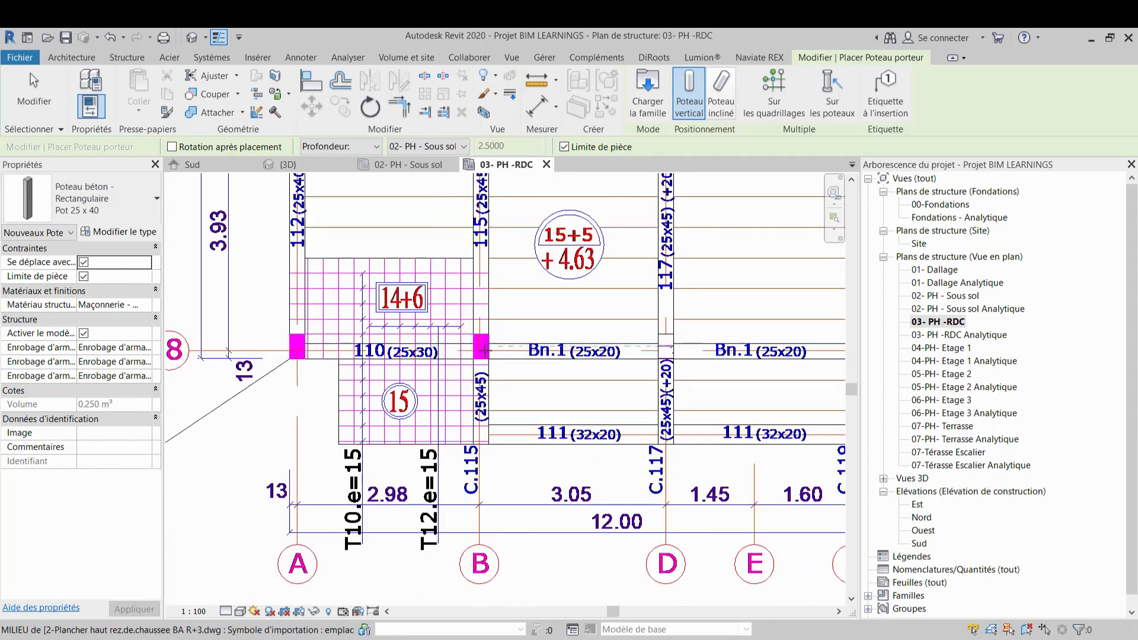
{"action": "scroll", "coordinate": [477, 344], "scroll_direction": "up", "scroll_amount": 5}
{"action": "key", "text": "Escape"}
{"action": "key", "text": "Escape"}
{"action": "scroll", "coordinate": [485, 333], "scroll_direction": "down", "scroll_amount": 5}
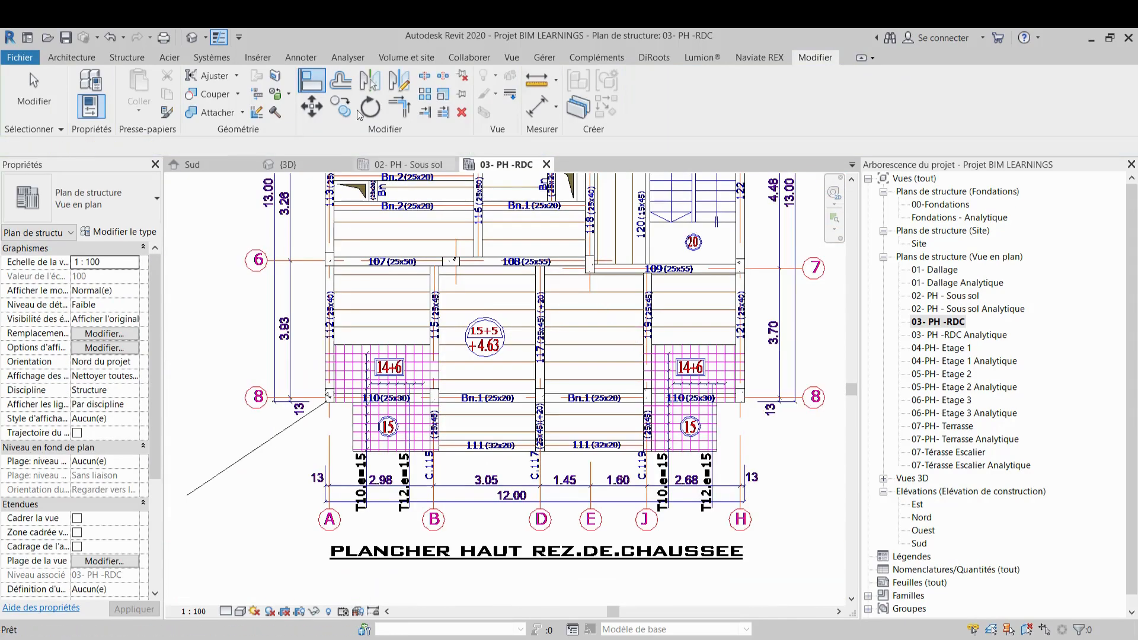
Save the project and inspect the placed columns in the 3D view before returning to the RDC plan
{"action": "left_click", "coordinate": [65, 37]}
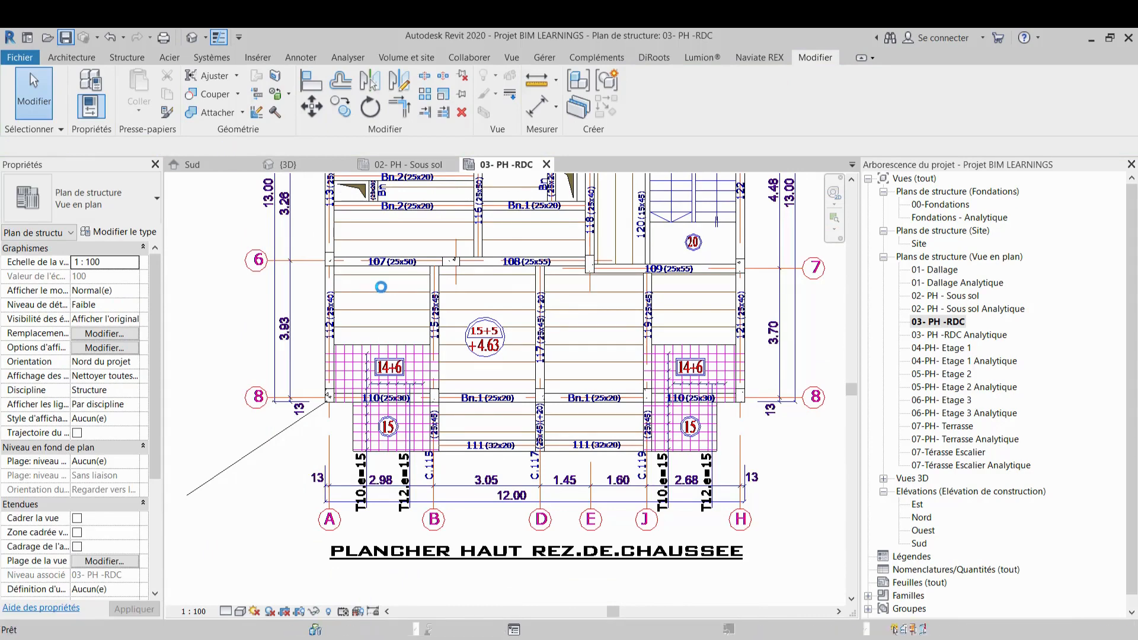
{"action": "left_click", "coordinate": [291, 165]}
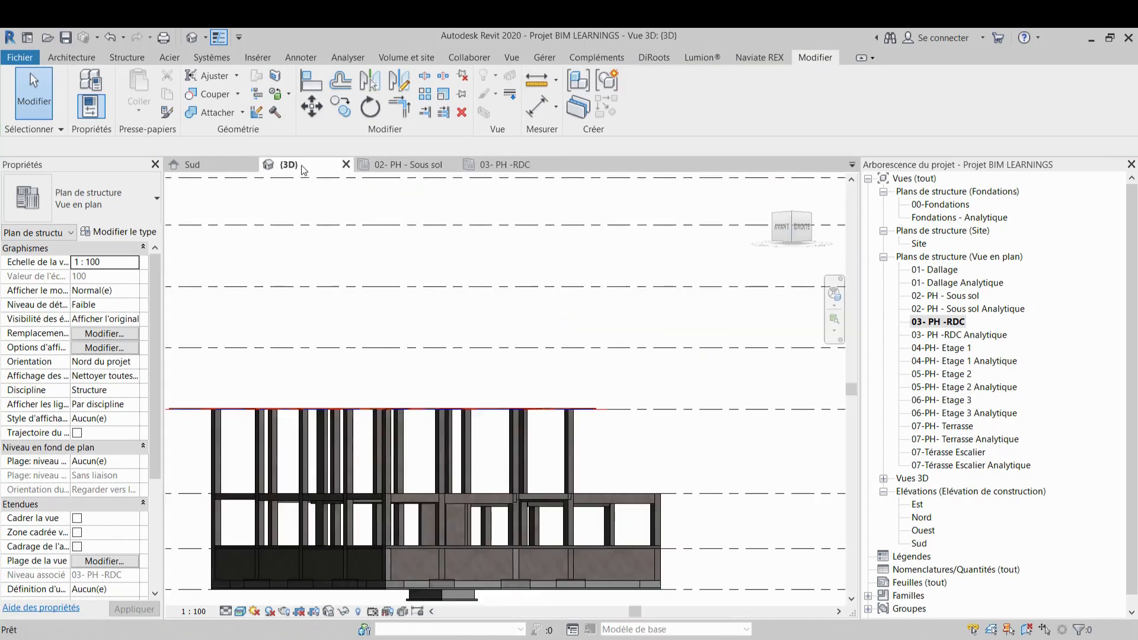
{"action": "scroll", "coordinate": [559, 354], "scroll_direction": "up", "scroll_amount": 1}
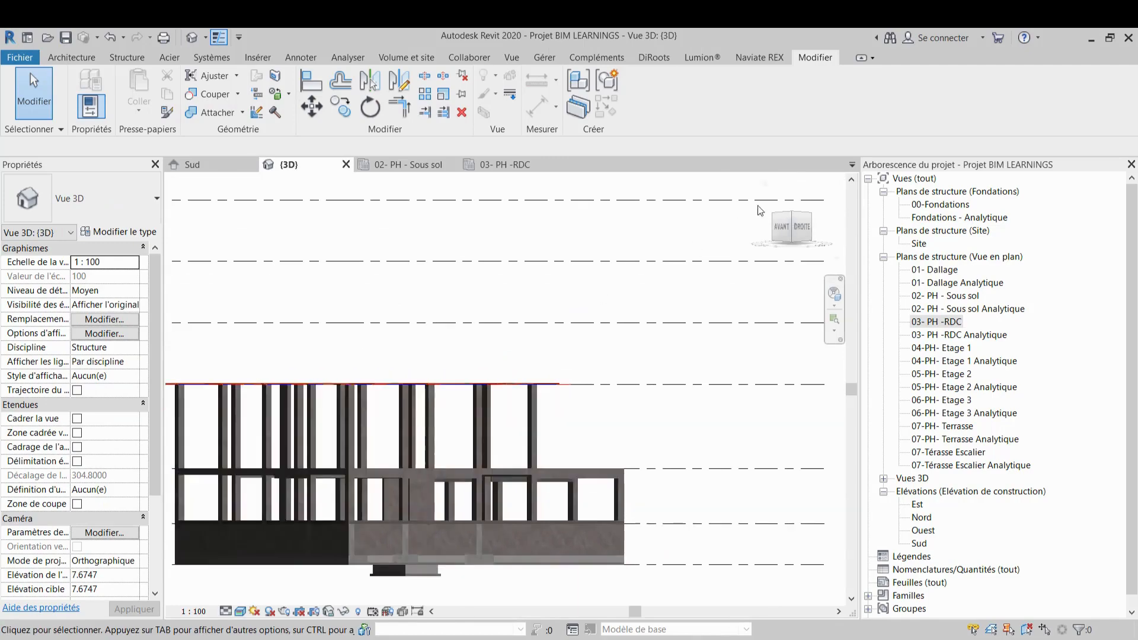
{"action": "left_click", "coordinate": [766, 180]}
{"action": "scroll", "coordinate": [615, 444], "scroll_direction": "up", "scroll_amount": 10}
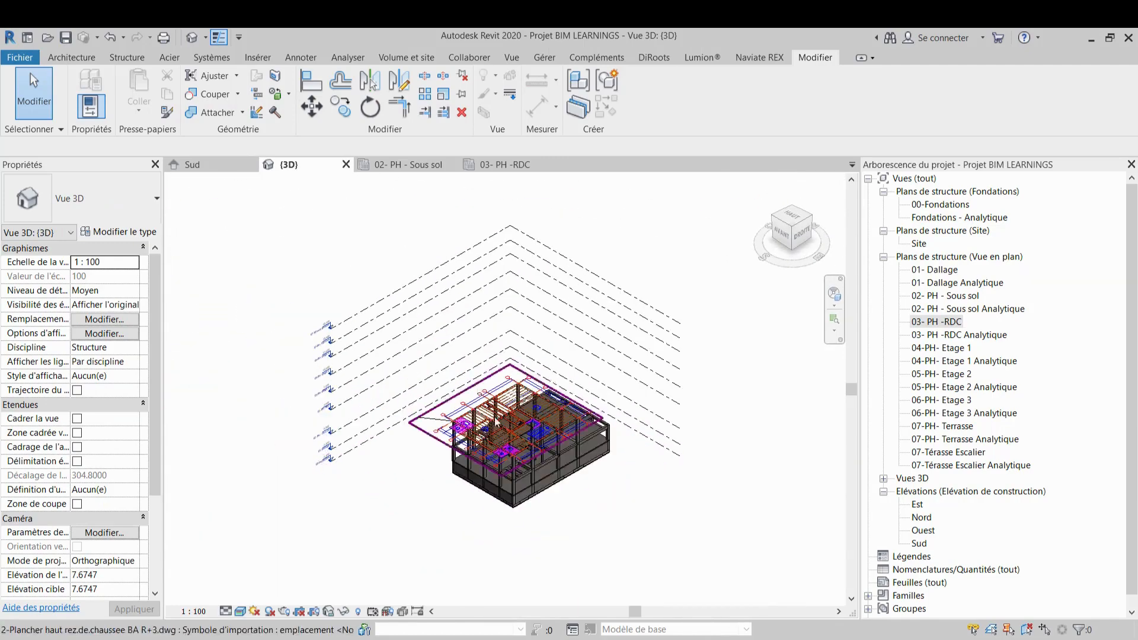
{"action": "scroll", "coordinate": [620, 372], "scroll_direction": "down", "scroll_amount": 8}
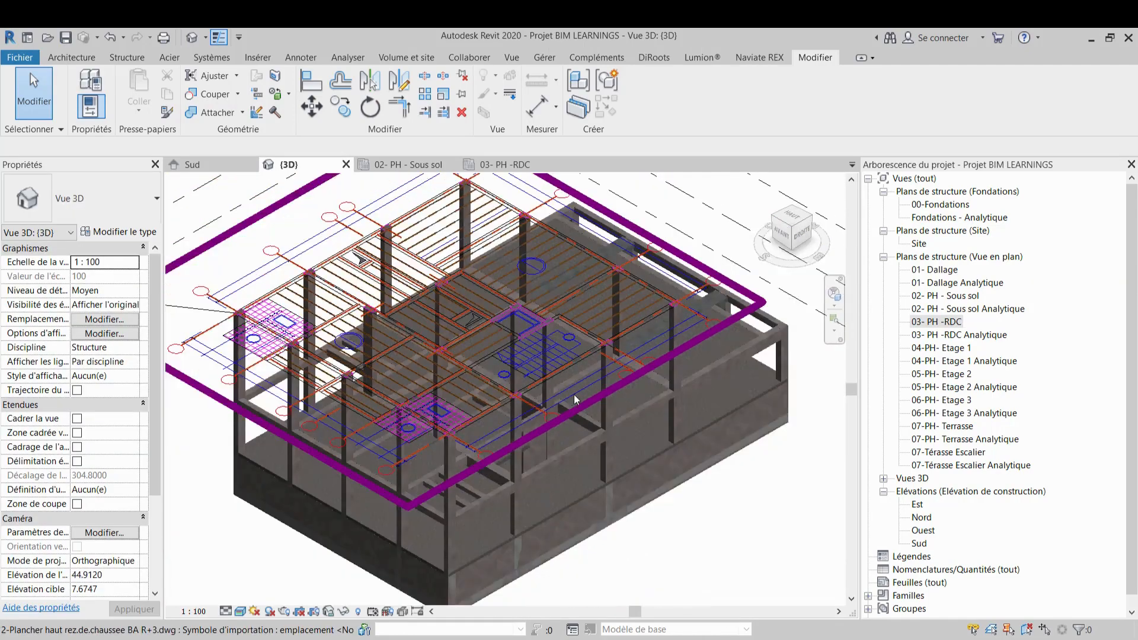
{"action": "middle_click_drag", "start_coordinate": [574, 394], "coordinate": [488, 423], "text": "shift"}
{"action": "middle_click_drag", "start_coordinate": [461, 464], "coordinate": [467, 447], "text": "shift"}
{"action": "middle_click_drag", "start_coordinate": [599, 435], "coordinate": [647, 376], "text": "shift"}
{"action": "left_click", "coordinate": [523, 163]}
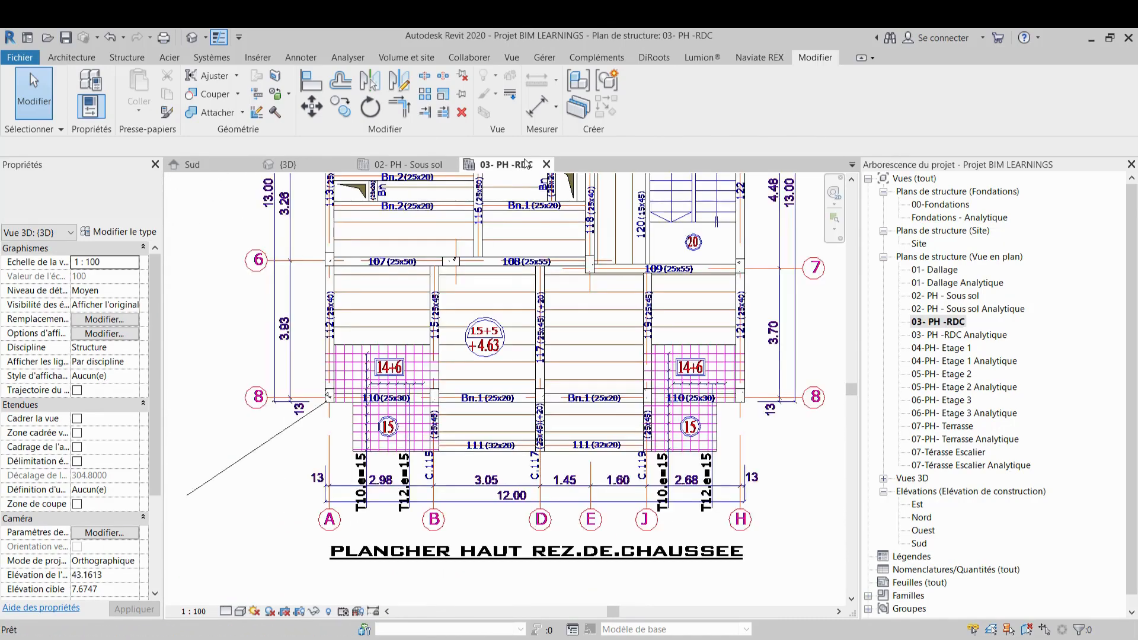
Draw a Poutre rectangulaire Pr7 25 x 40 beam along grid 2 from grid A to grid C over beam 100
{"action": "scroll", "coordinate": [466, 366], "scroll_direction": "down", "scroll_amount": 3}
{"action": "middle_click_drag", "start_coordinate": [472, 373], "coordinate": [492, 505]}
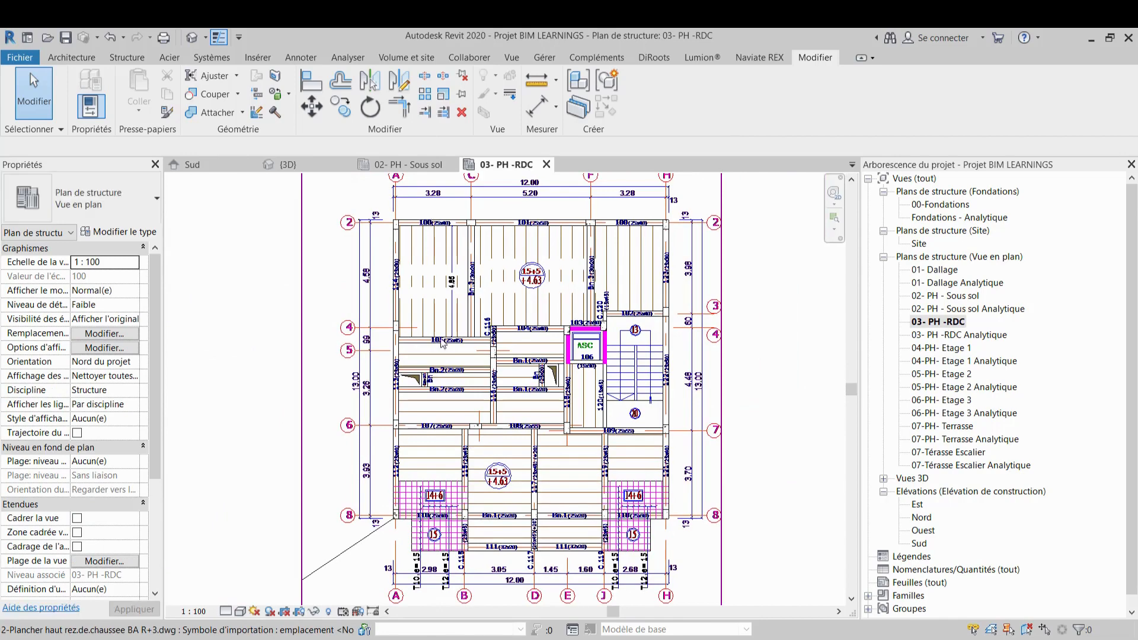
{"action": "middle_click_drag", "start_coordinate": [500, 290], "coordinate": [526, 411]}
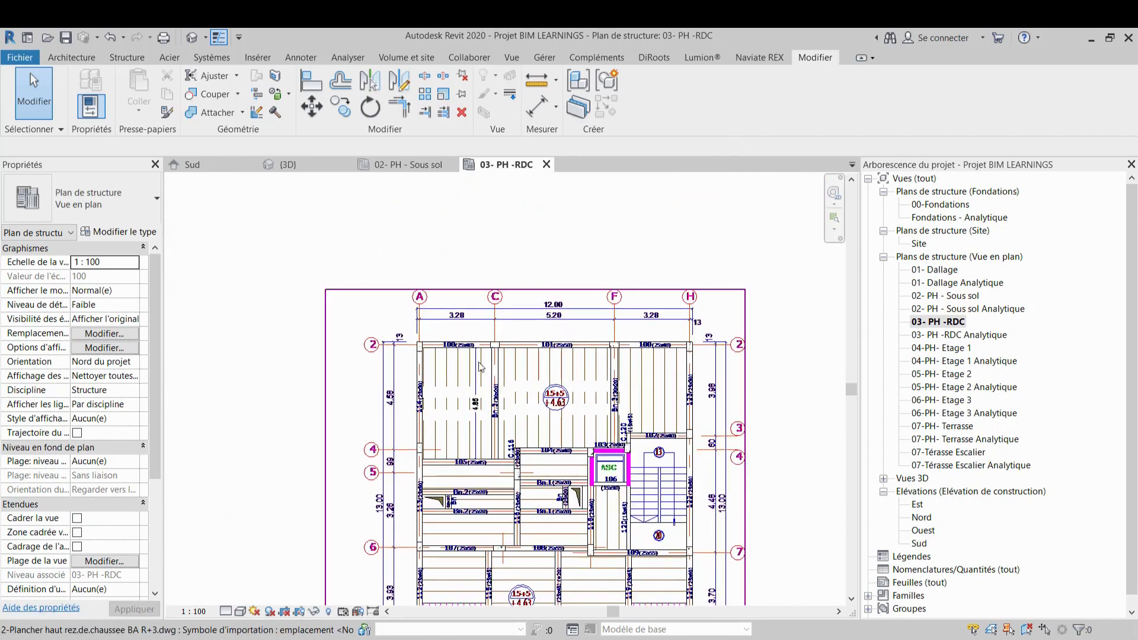
{"action": "scroll", "coordinate": [481, 358], "scroll_direction": "up", "scroll_amount": 2}
{"action": "left_click", "coordinate": [125, 58]}
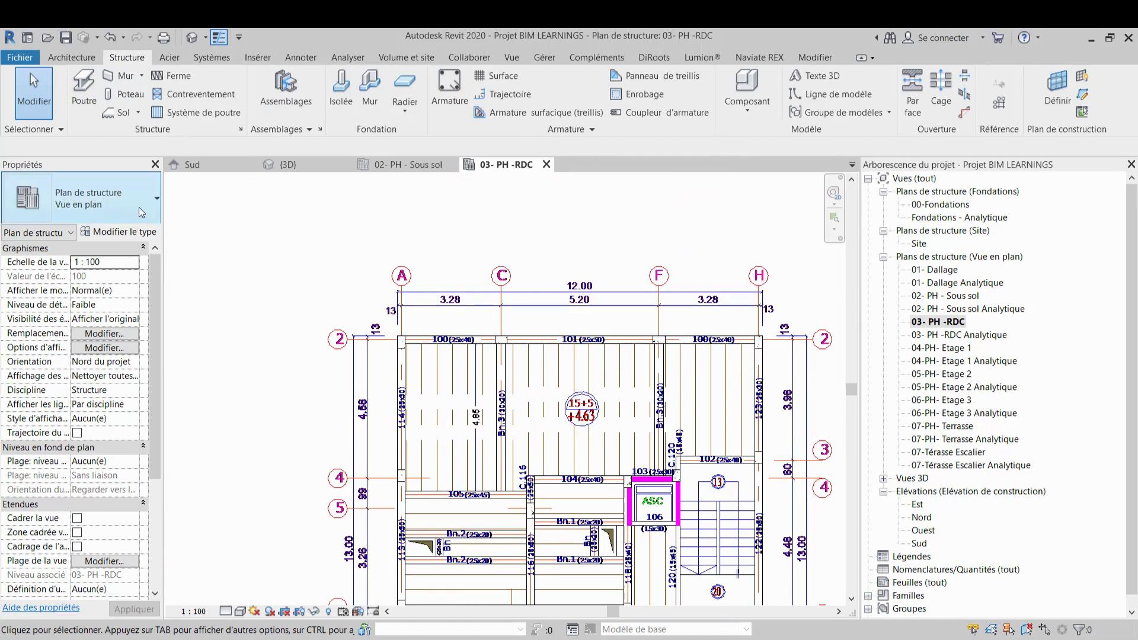
{"action": "left_click", "coordinate": [88, 89]}
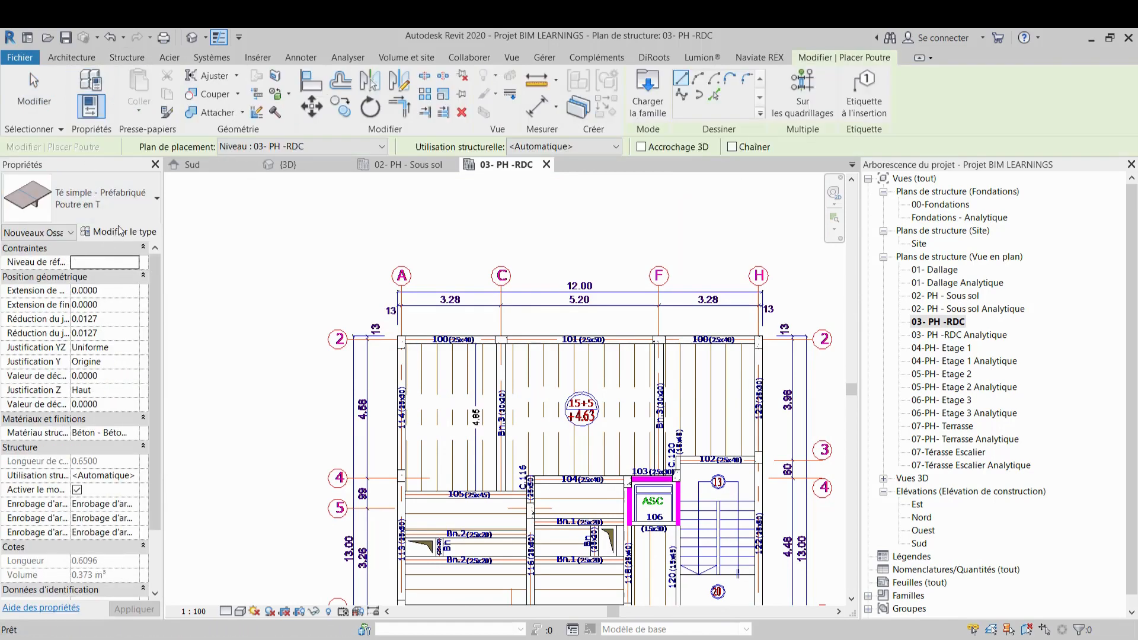
{"action": "left_click", "coordinate": [148, 191]}
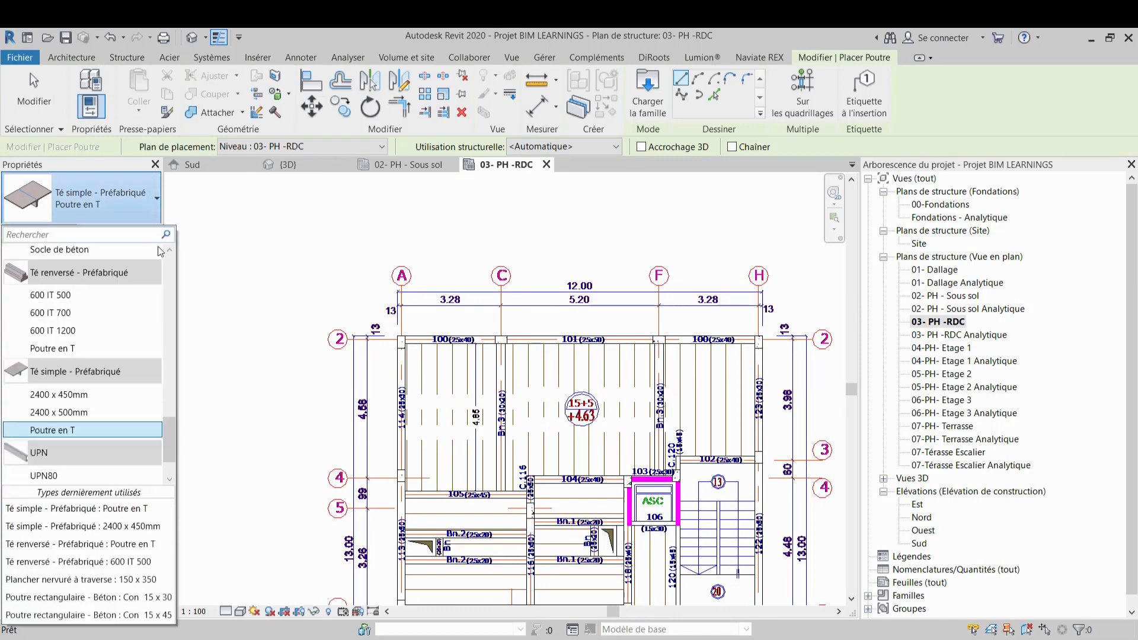
{"action": "scroll", "coordinate": [124, 435], "scroll_direction": "down", "scroll_amount": 1}
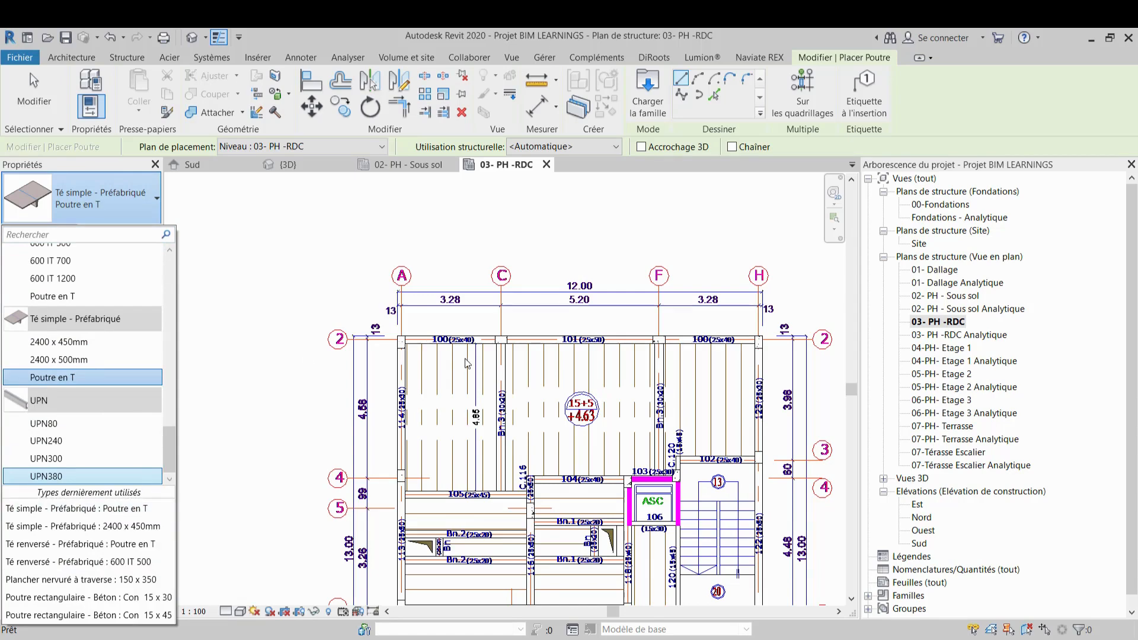
{"action": "scroll", "coordinate": [468, 363], "scroll_direction": "up", "scroll_amount": 3}
{"action": "scroll", "coordinate": [104, 316], "scroll_direction": "up", "scroll_amount": 1}
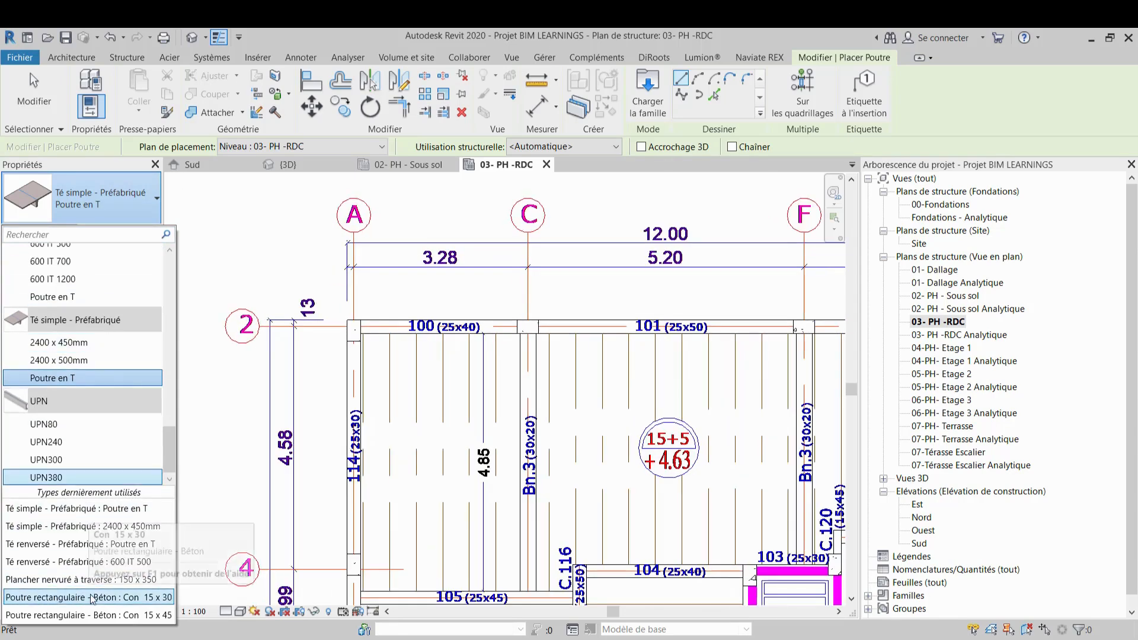
{"action": "scroll", "coordinate": [60, 280], "scroll_direction": "up", "scroll_amount": 4}
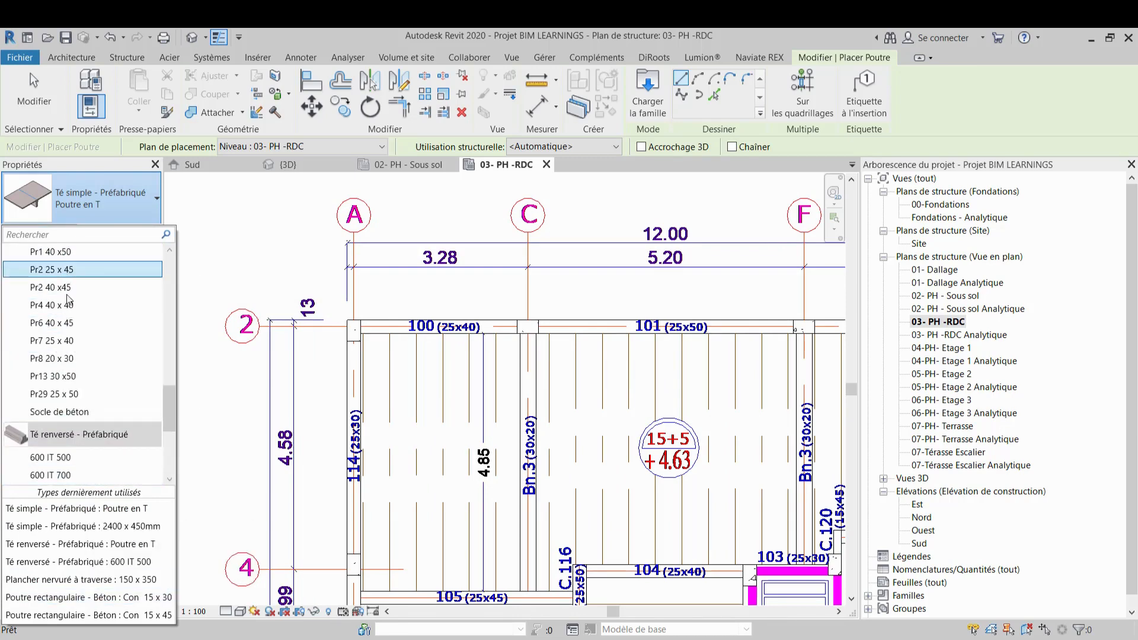
{"action": "left_click", "coordinate": [69, 341]}
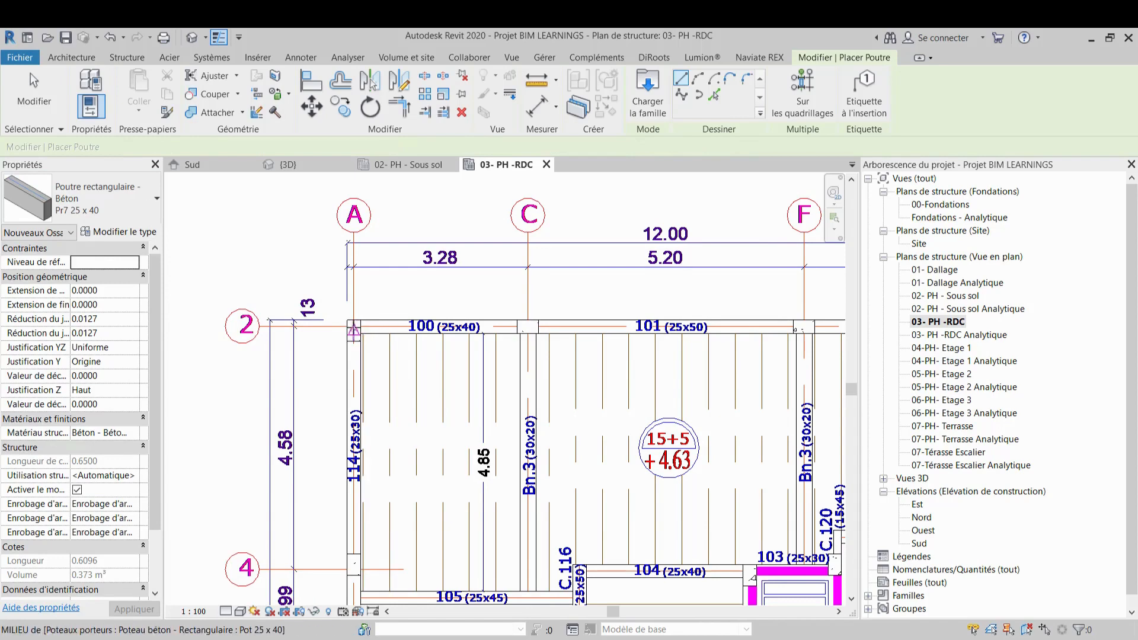
{"action": "scroll", "coordinate": [353, 330], "scroll_direction": "up", "scroll_amount": 3}
{"action": "left_click", "coordinate": [355, 330]}
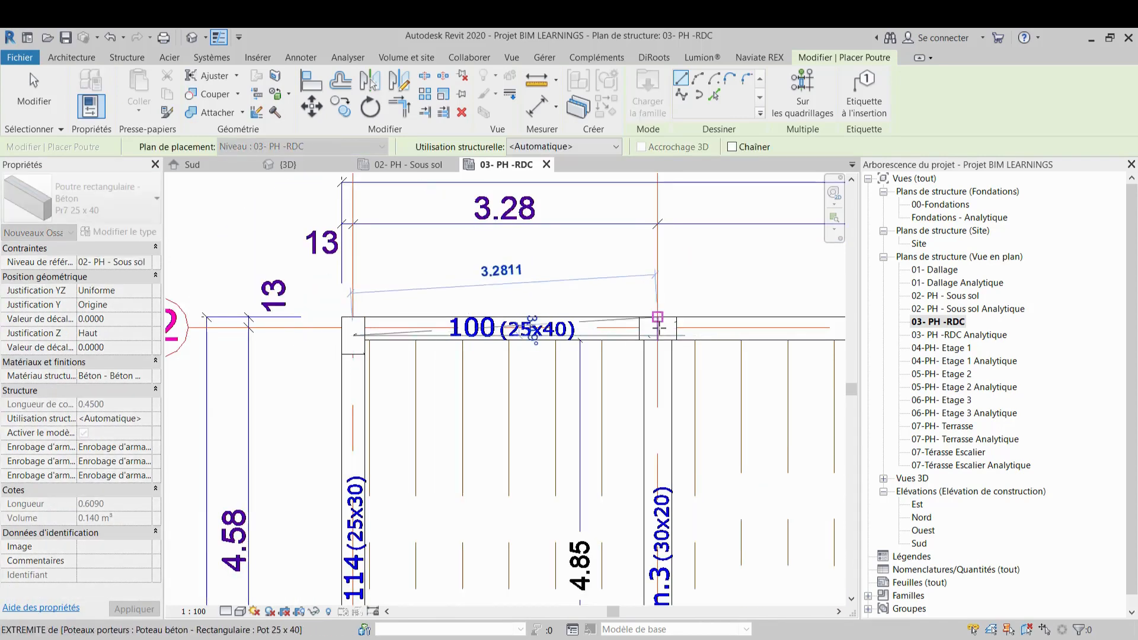
{"action": "left_click", "coordinate": [659, 332]}
{"action": "key", "text": "Escape"}
{"action": "key", "text": "Escape"}
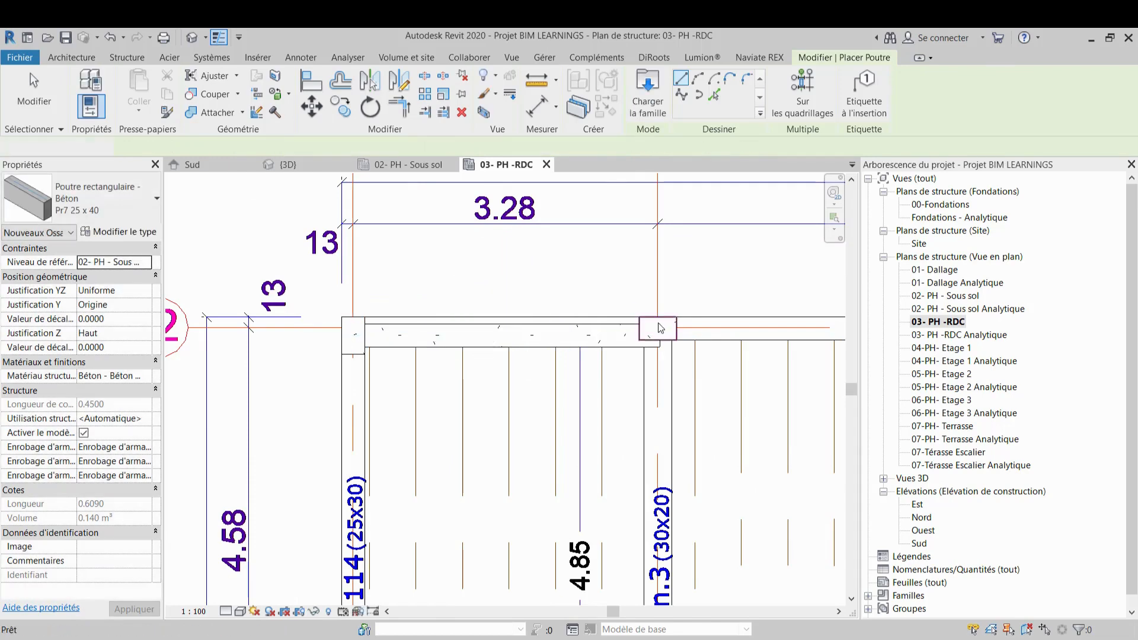
{"action": "scroll", "coordinate": [596, 331], "scroll_direction": "up", "scroll_amount": 3}
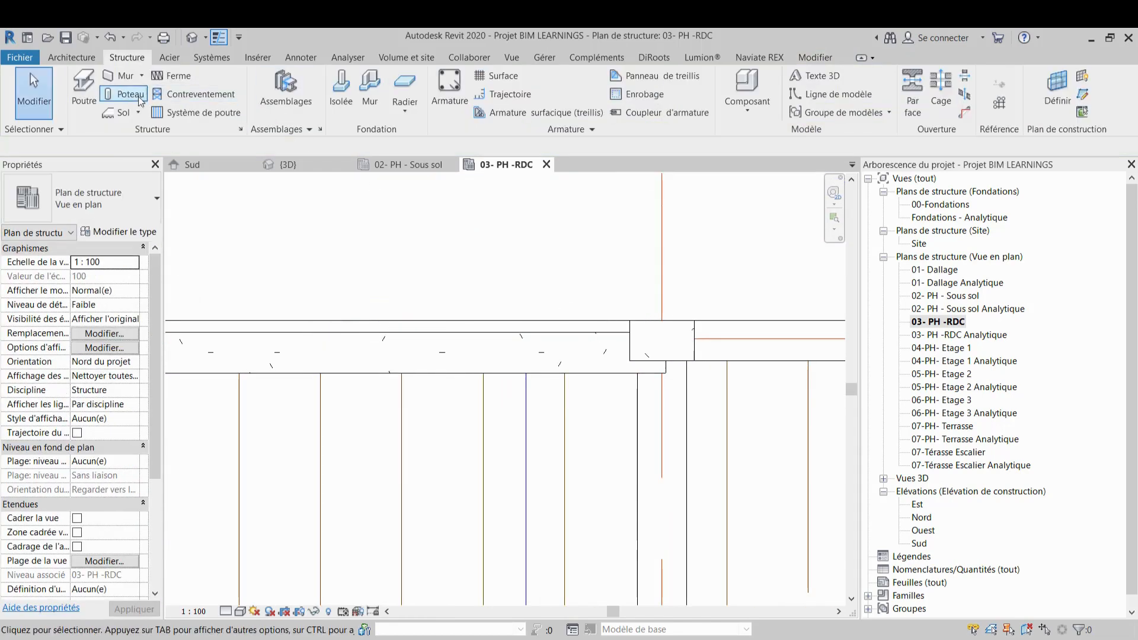
{"action": "left_click", "coordinate": [374, 333]}
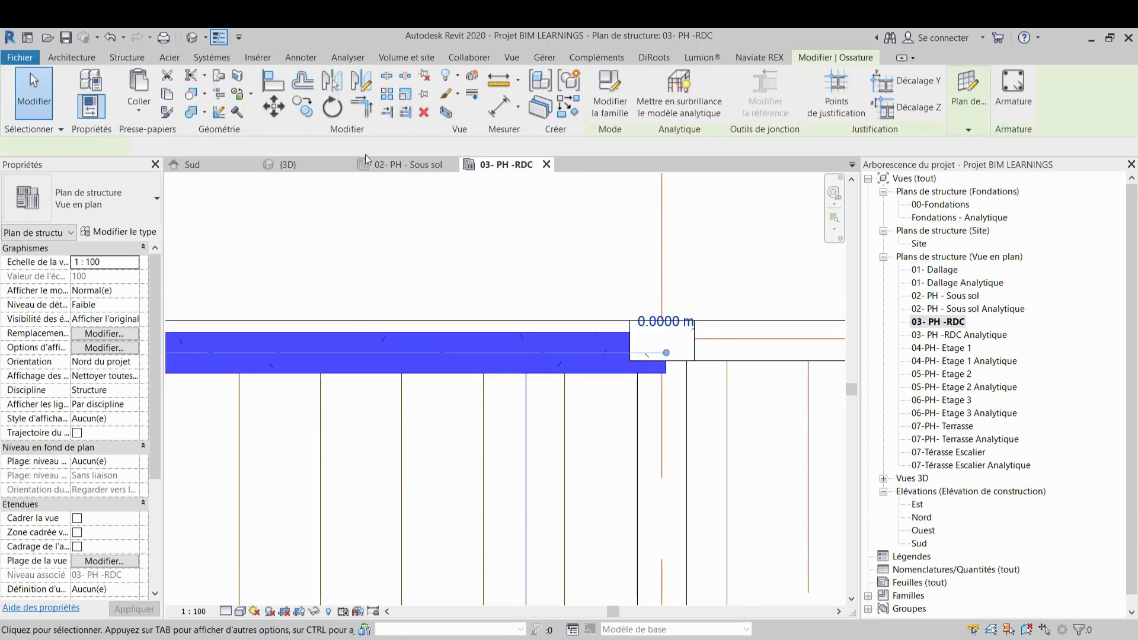
{"action": "left_click", "coordinate": [268, 75]}
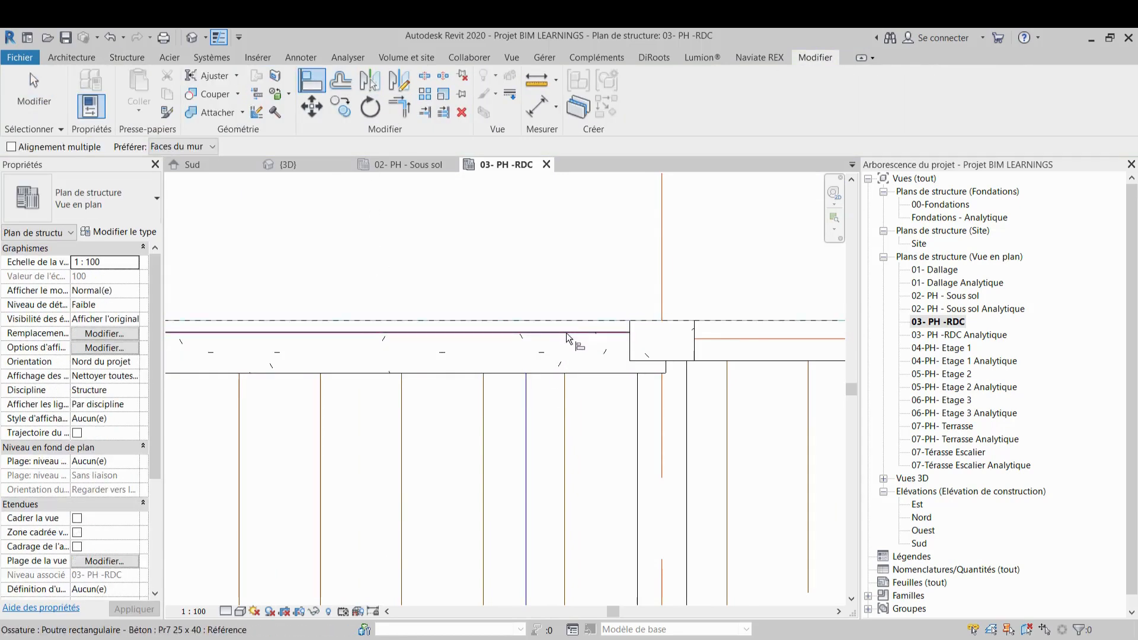
{"action": "left_click", "coordinate": [567, 333]}
{"action": "scroll", "coordinate": [572, 305], "scroll_direction": "down", "scroll_amount": 4}
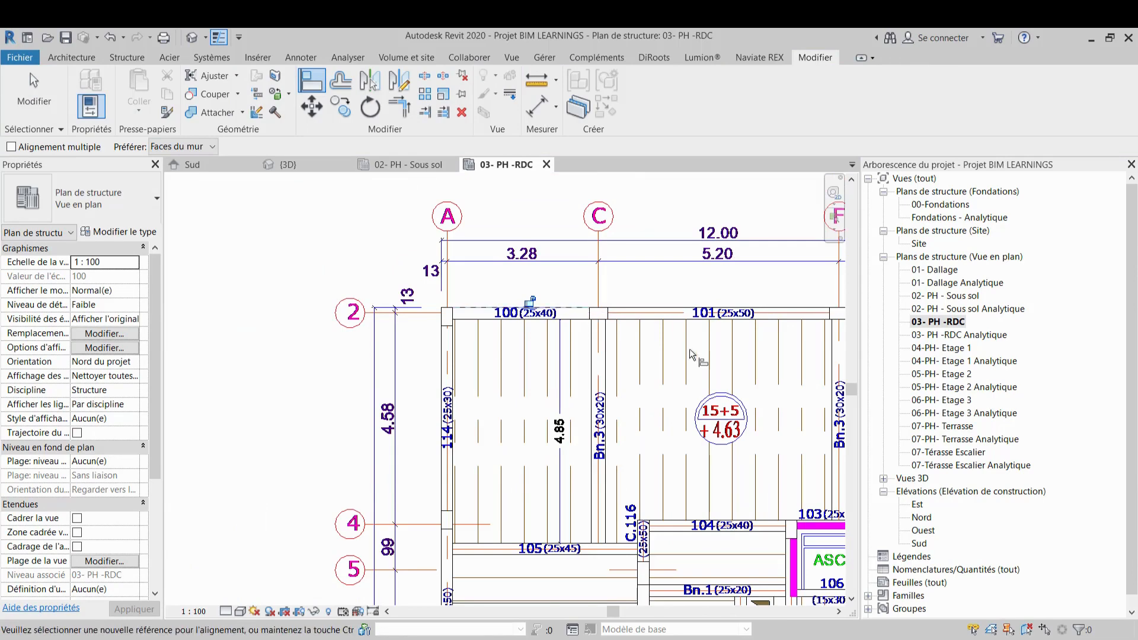
{"action": "key", "text": "Escape"}
{"action": "key", "text": "Escape"}
Open the Modèle analytique 3D view and inspect the analytical model, then return to the RDC plan
{"action": "middle_click_drag", "start_coordinate": [668, 371], "coordinate": [535, 332]}
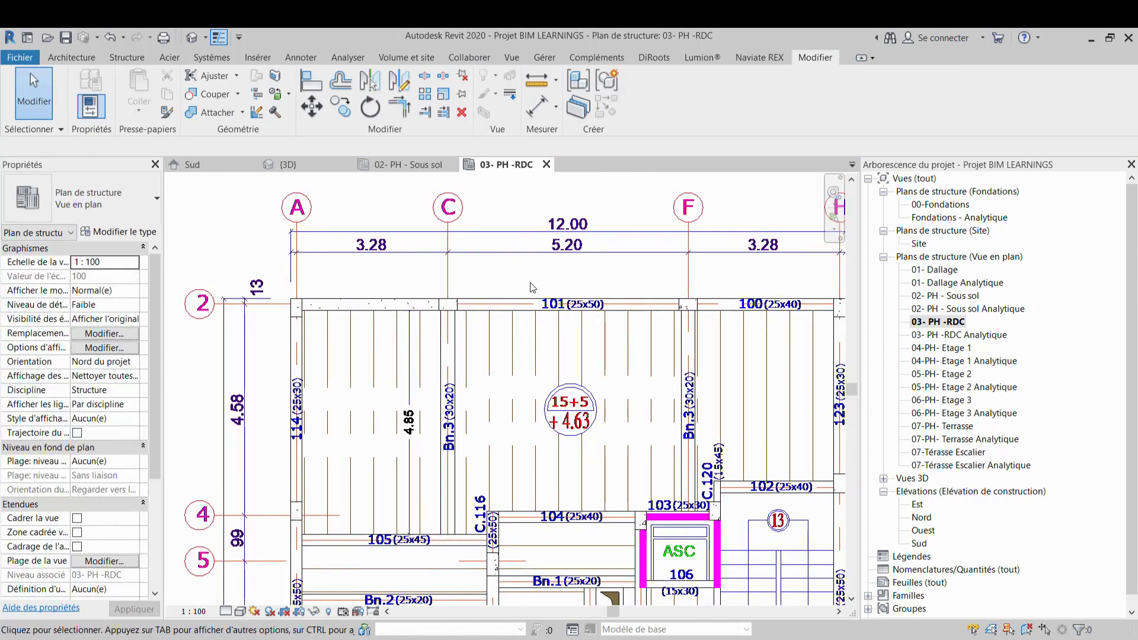
{"action": "middle_click_drag", "start_coordinate": [505, 294], "coordinate": [449, 309]}
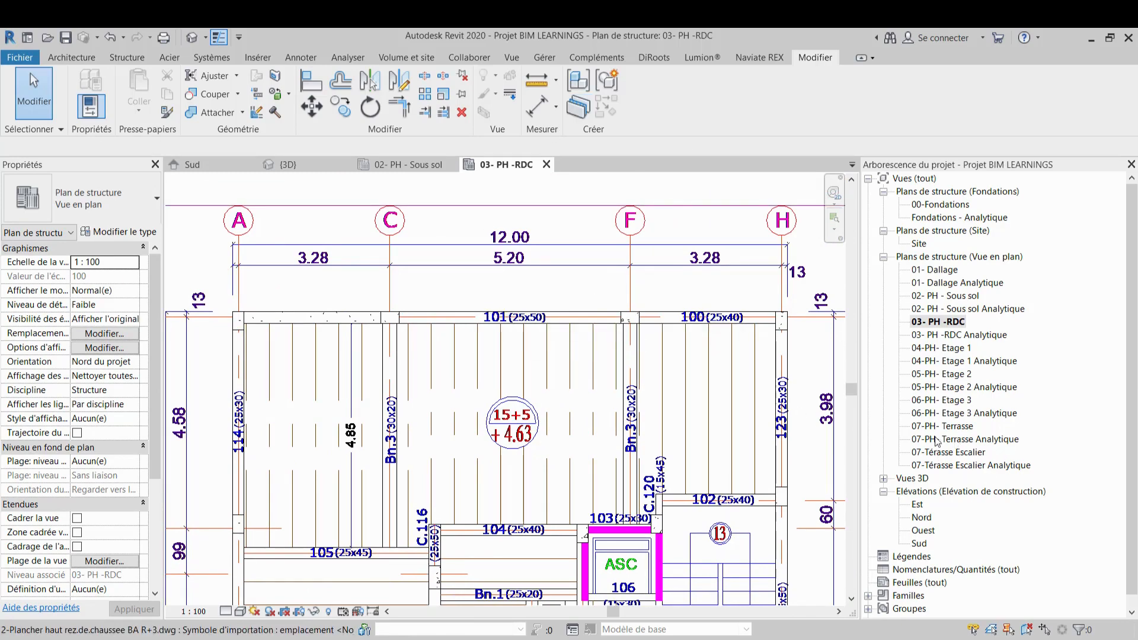
{"action": "scroll", "coordinate": [937, 442], "scroll_direction": "down", "scroll_amount": 1}
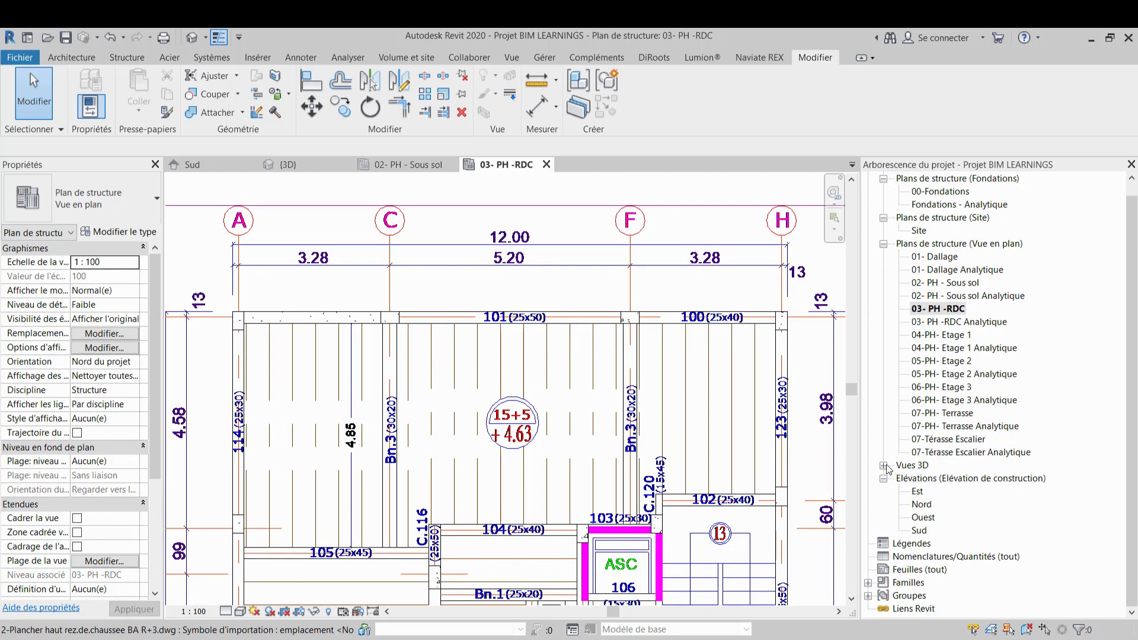
{"action": "left_click", "coordinate": [884, 466]}
{"action": "double_click", "coordinate": [947, 479]}
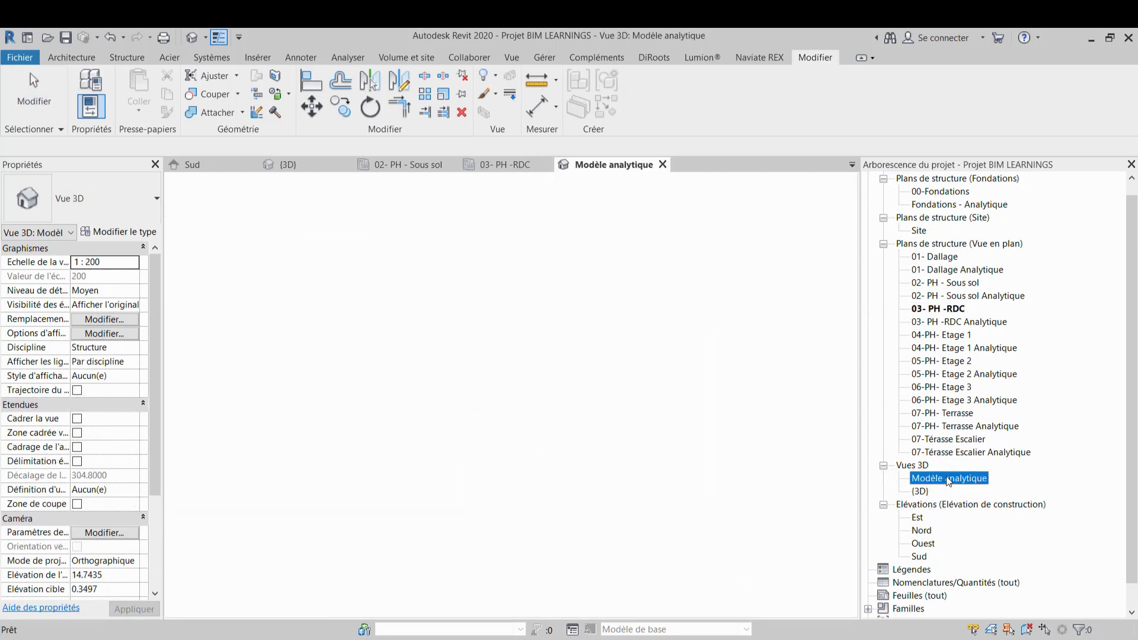
{"action": "scroll", "coordinate": [542, 432], "scroll_direction": "up", "scroll_amount": 4}
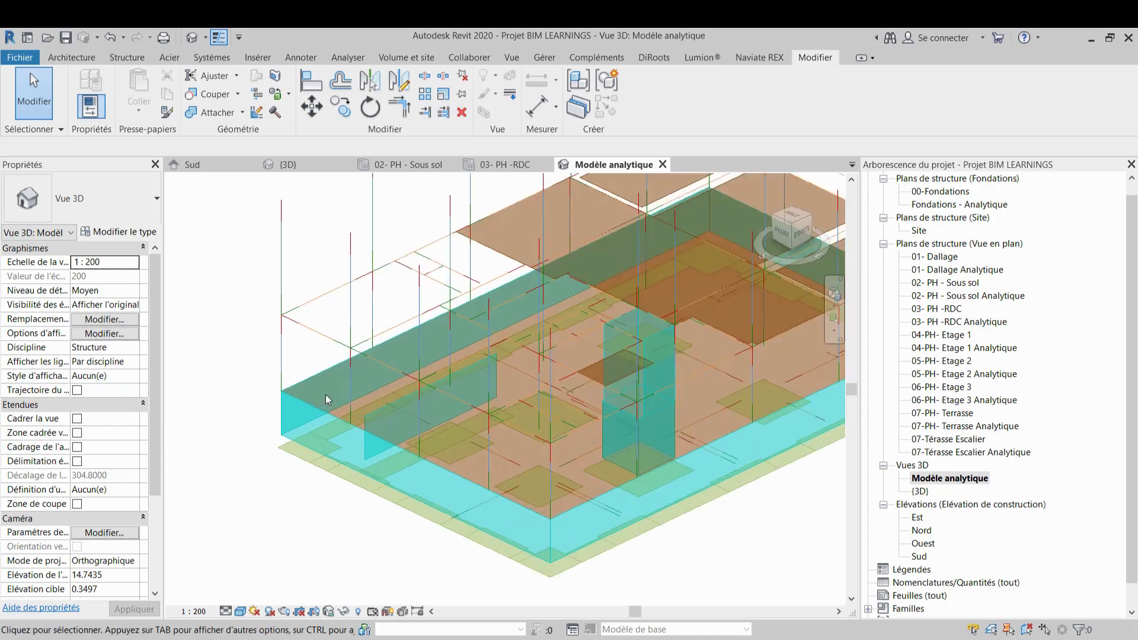
{"action": "middle_click_drag", "start_coordinate": [541, 432], "coordinate": [280, 318], "text": "shift"}
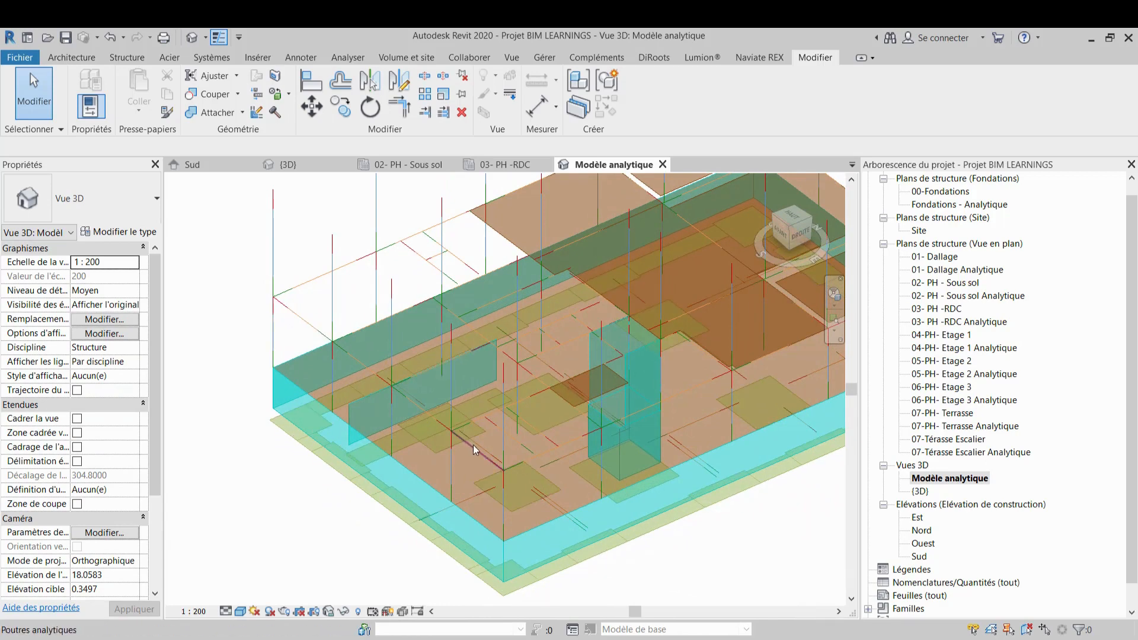
{"action": "scroll", "coordinate": [473, 445], "scroll_direction": "down", "scroll_amount": 5}
{"action": "mouse_move", "coordinate": [462, 457]}
{"action": "middle_mouse_down"}
{"action": "mouse_move", "coordinate": [610, 460]}
{"action": "mouse_move", "coordinate": [484, 457]}
{"action": "middle_mouse_up"}
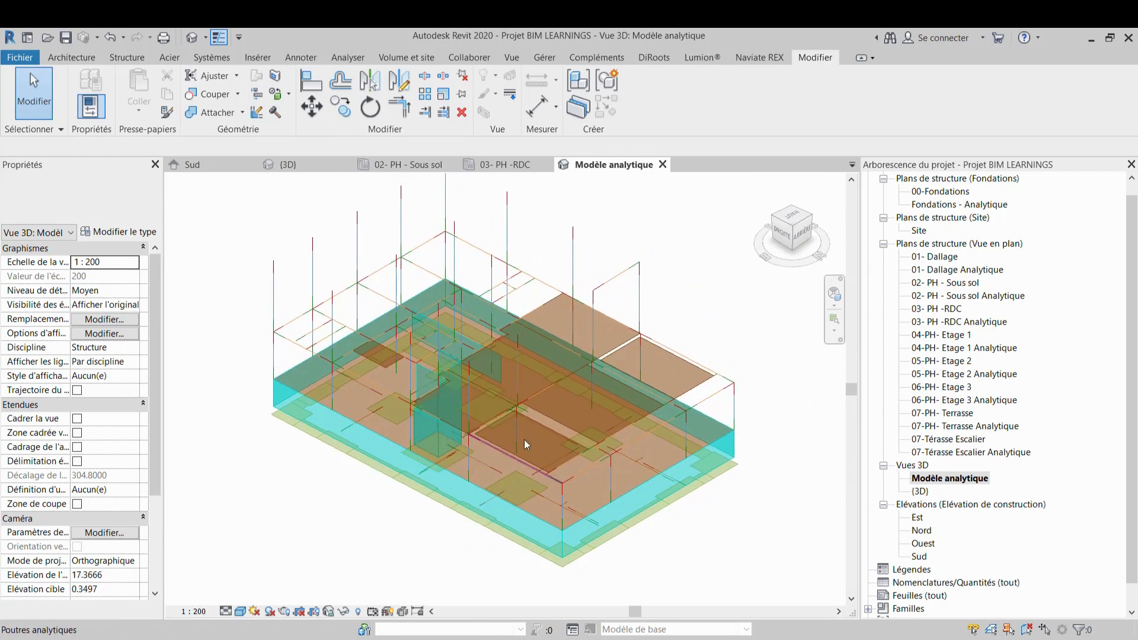
{"action": "scroll", "coordinate": [627, 436], "scroll_direction": "up", "scroll_amount": 3}
{"action": "middle_click_drag", "start_coordinate": [463, 449], "coordinate": [660, 452], "text": "shift"}
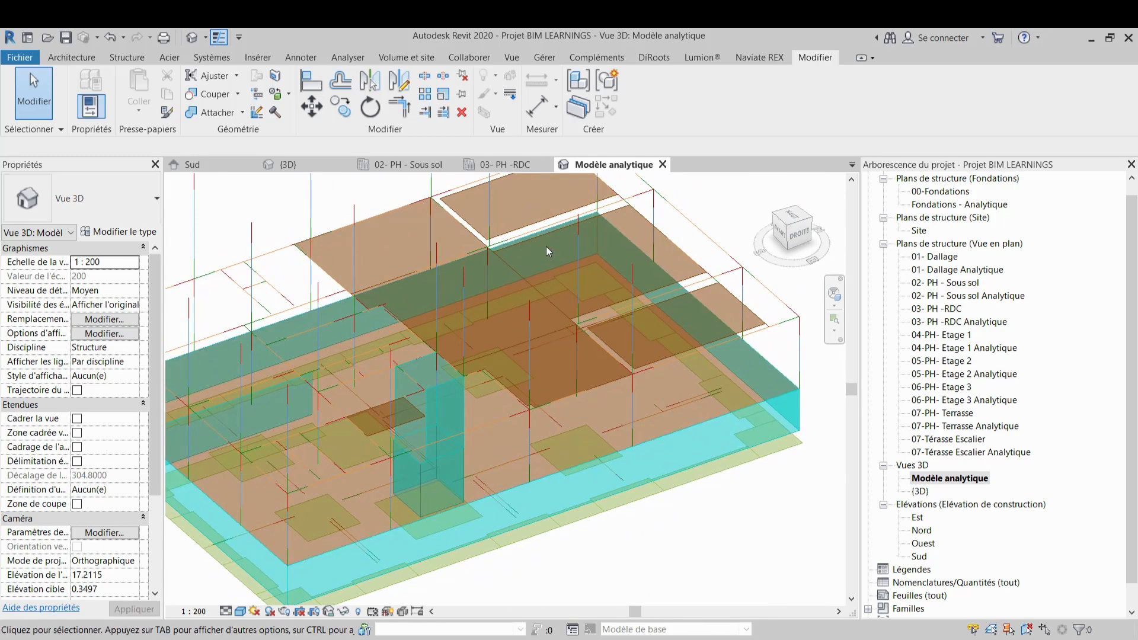
{"action": "scroll", "coordinate": [546, 247], "scroll_direction": "down", "scroll_amount": 2}
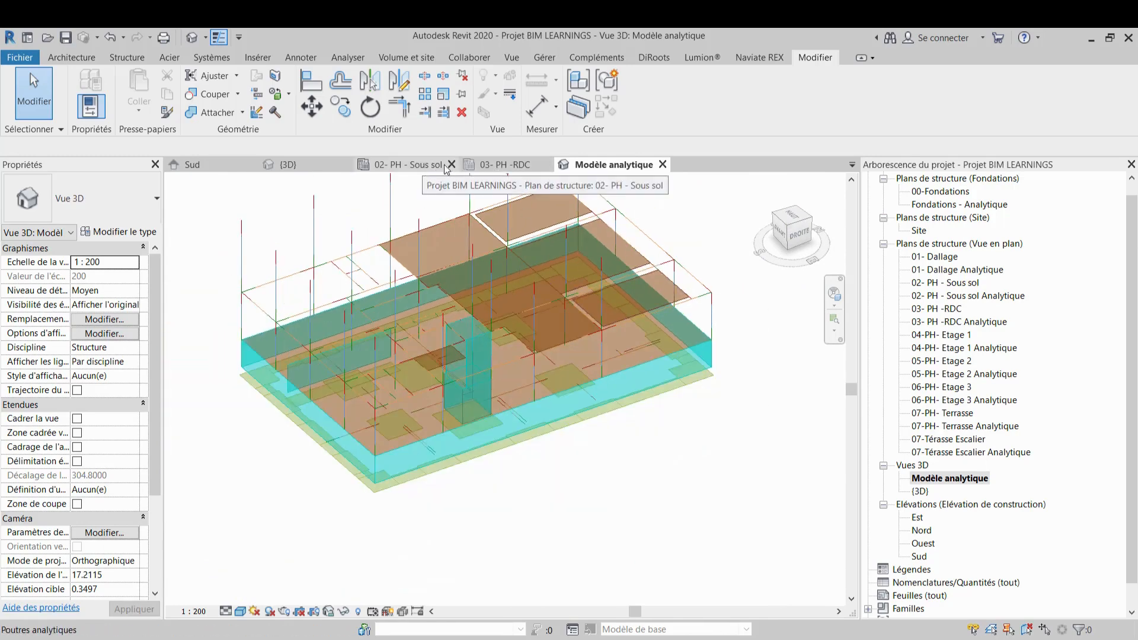
{"action": "left_click", "coordinate": [501, 165]}
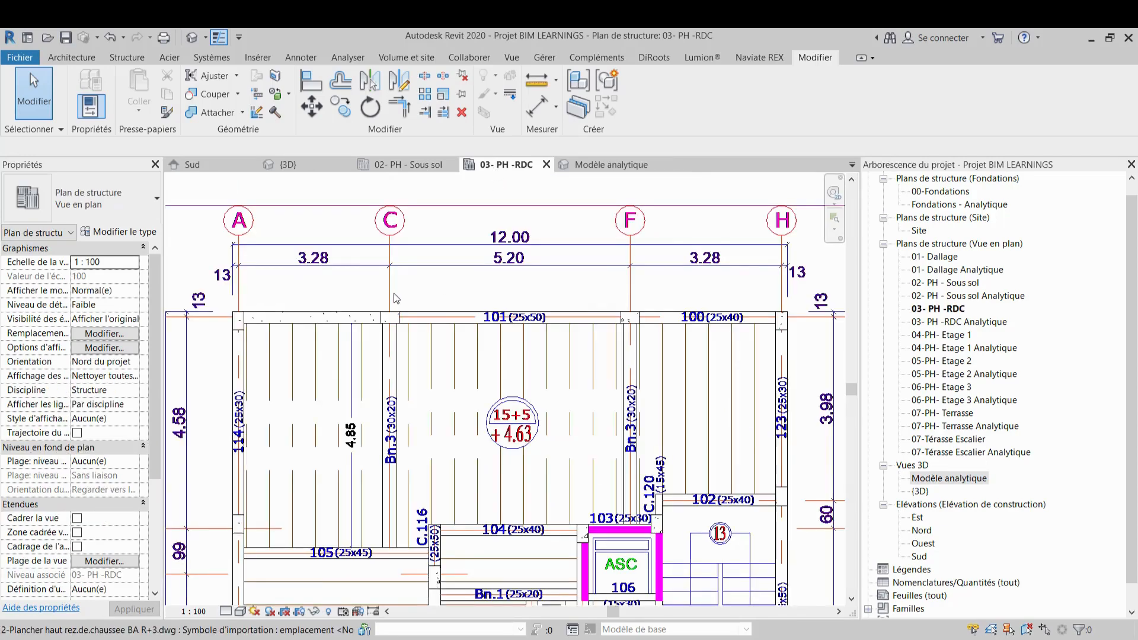
Start the Beam tool and draw a Pr7 25 x 40 beam along beam 101 from grid C to grid F
{"action": "scroll", "coordinate": [396, 298], "scroll_direction": "down", "scroll_amount": 5}
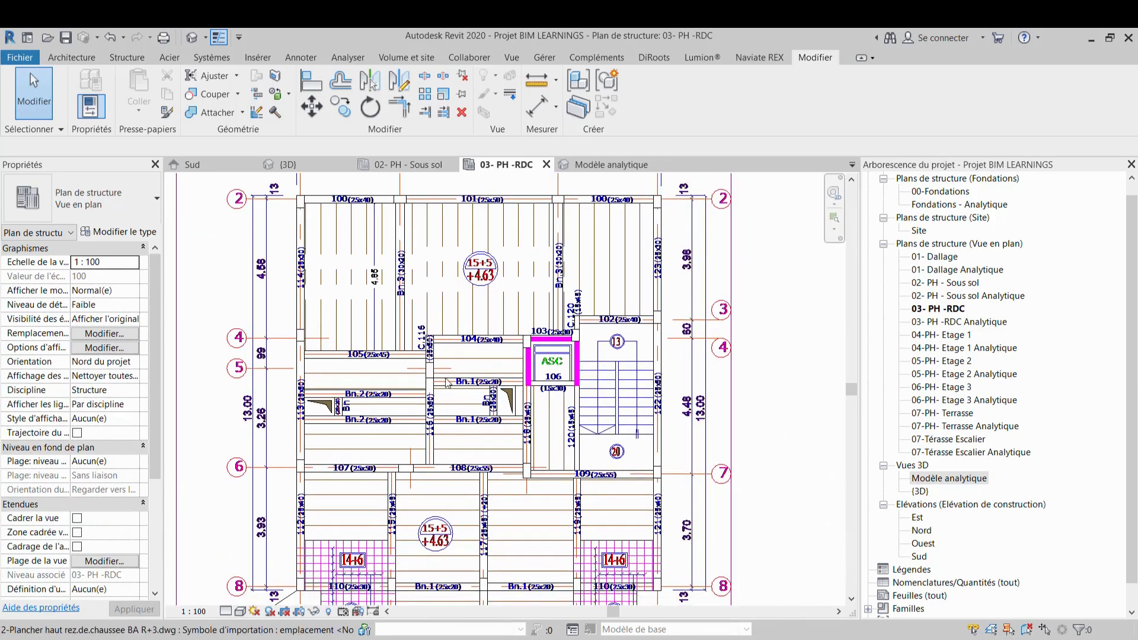
{"action": "scroll", "coordinate": [480, 473], "scroll_direction": "down", "scroll_amount": 4}
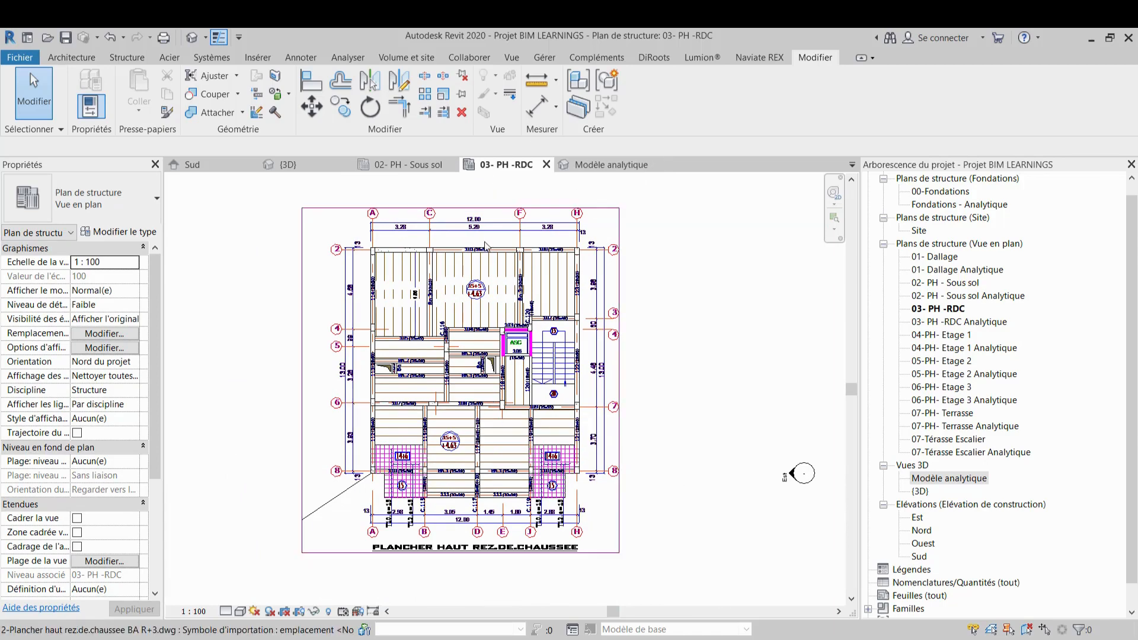
{"action": "scroll", "coordinate": [480, 249], "scroll_direction": "up", "scroll_amount": 5}
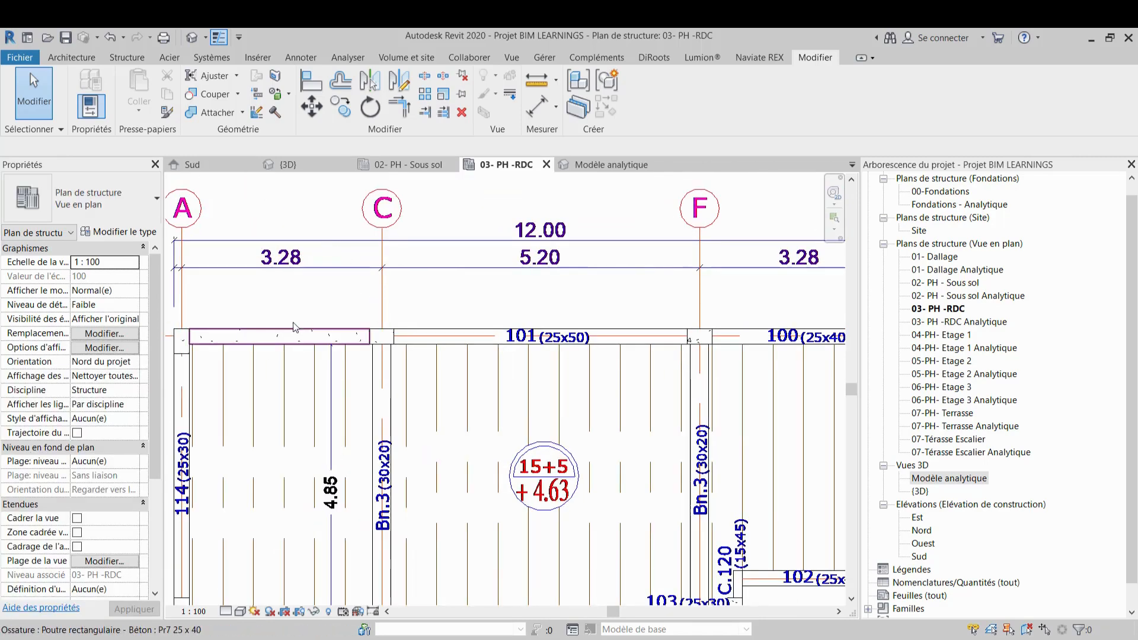
{"action": "left_click", "coordinate": [116, 62]}
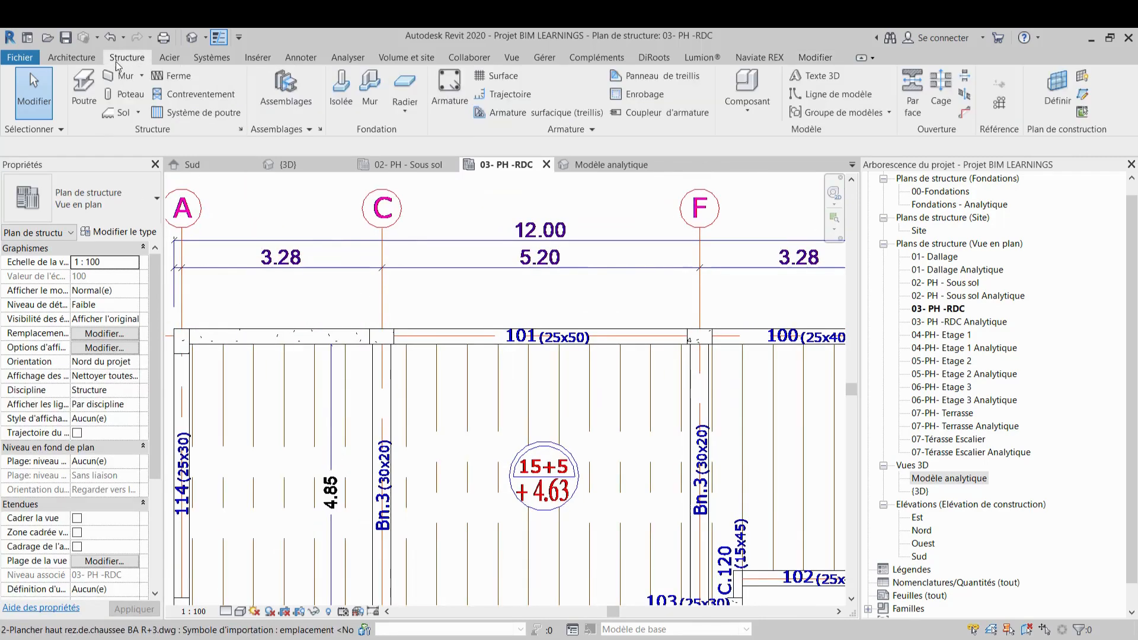
{"action": "left_click", "coordinate": [83, 89]}
{"action": "middle_click_drag", "start_coordinate": [539, 372], "coordinate": [455, 355]}
{"action": "left_click", "coordinate": [146, 212]}
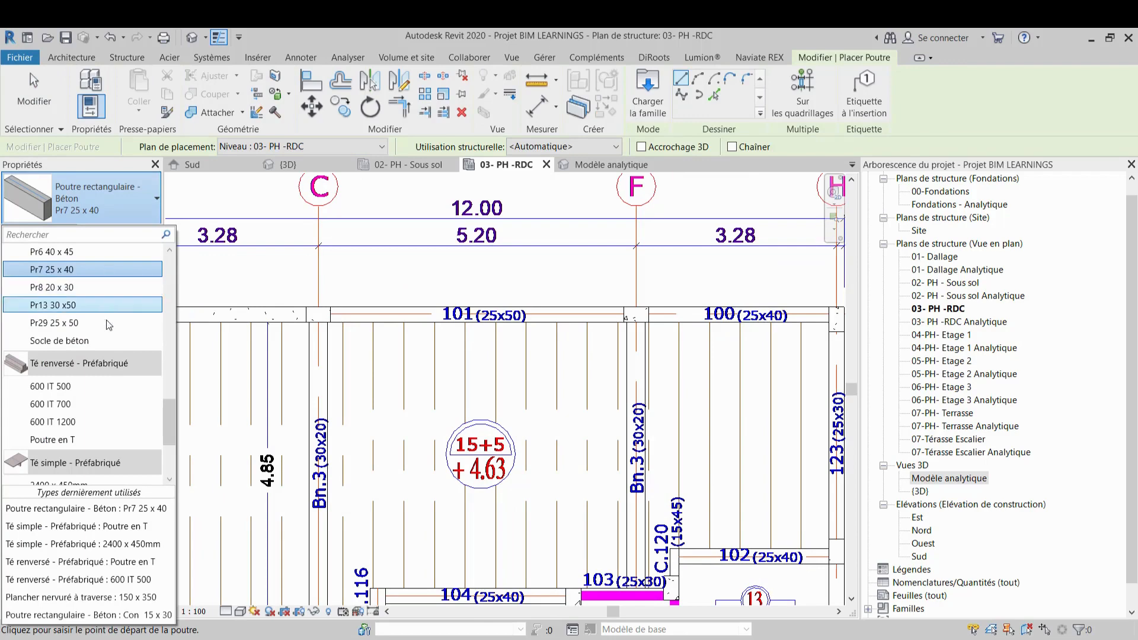
{"action": "left_click", "coordinate": [318, 314]}
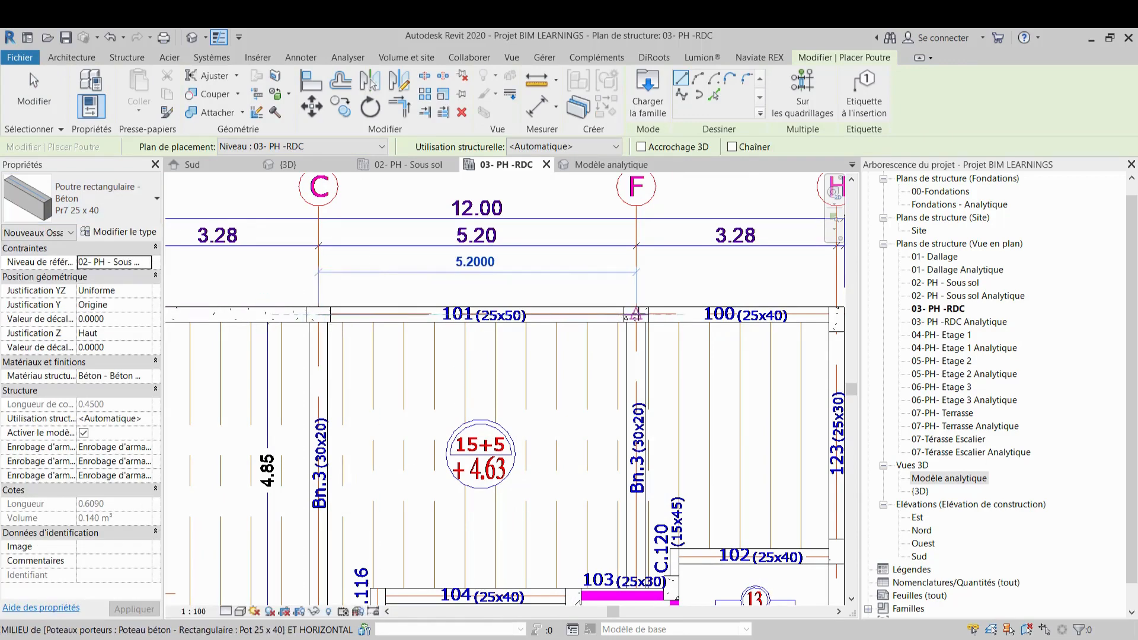
{"action": "left_click", "coordinate": [636, 315]}
Draw a Pr2 25 x 45 beam about 4 m long along beam 105 near grid 4
{"action": "middle_click_drag", "start_coordinate": [647, 316], "coordinate": [464, 328]}
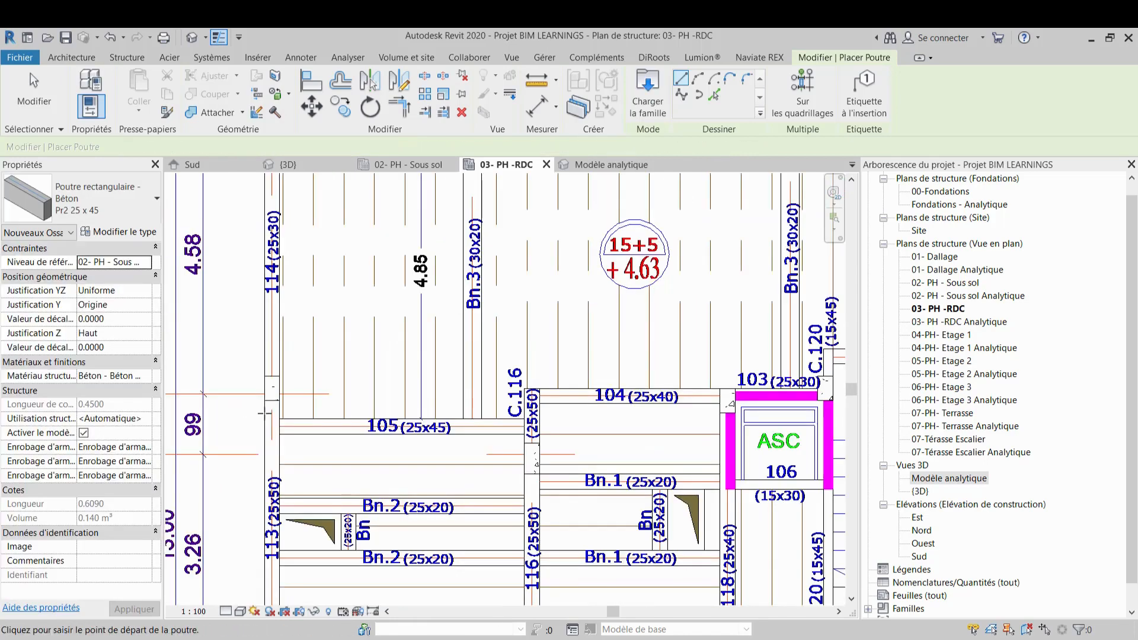
{"action": "scroll", "coordinate": [282, 446], "scroll_direction": "up", "scroll_amount": 3}
{"action": "left_click", "coordinate": [276, 415]}
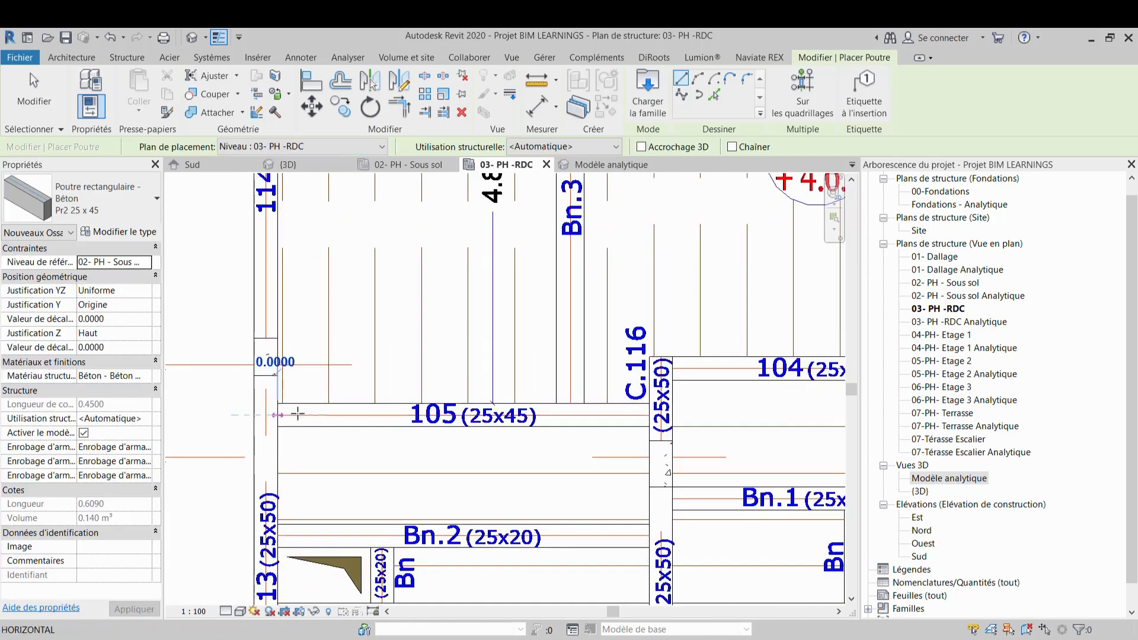
{"action": "left_click", "coordinate": [649, 414]}
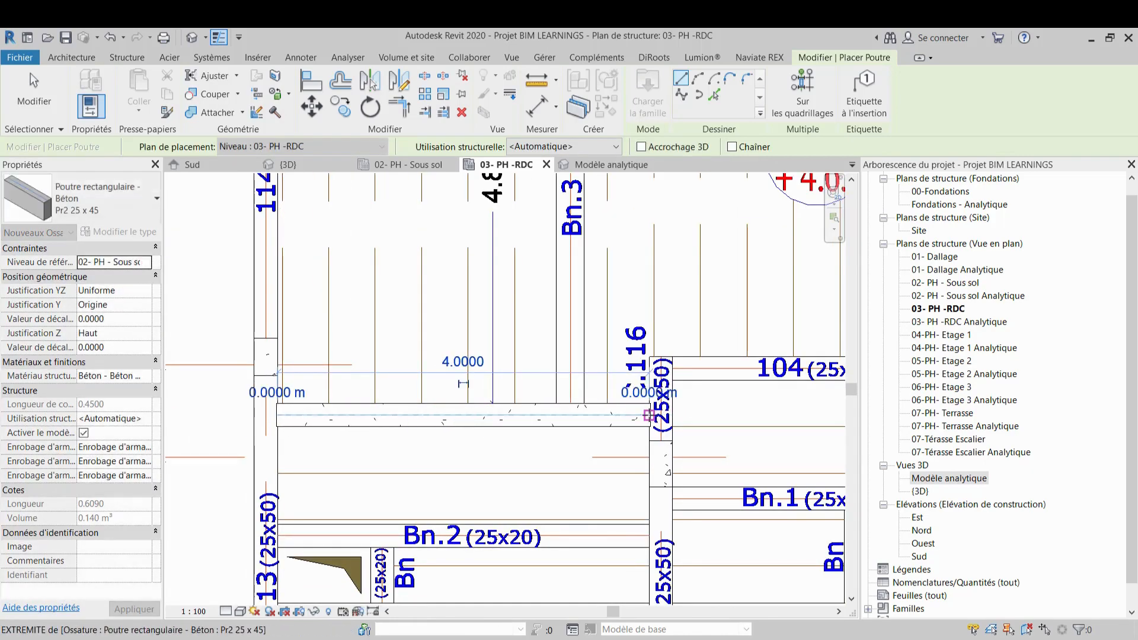
Switch the beam type to Pr7 25 x 40 and draw it along beam 104, about 2.95 m, up to the lift shaft
{"action": "scroll", "coordinate": [649, 414], "scroll_direction": "down", "scroll_amount": 4}
{"action": "middle_click_drag", "start_coordinate": [531, 353], "coordinate": [491, 328]}
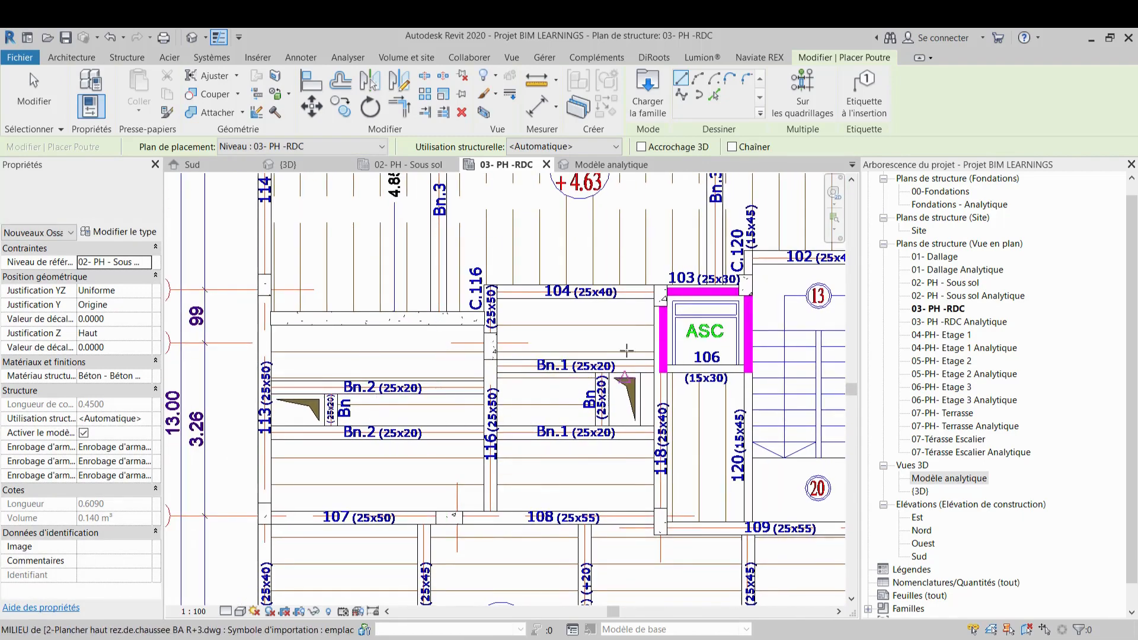
{"action": "middle_click_drag", "start_coordinate": [618, 305], "coordinate": [619, 325]}
{"action": "scroll", "coordinate": [618, 324], "scroll_direction": "up", "scroll_amount": 2}
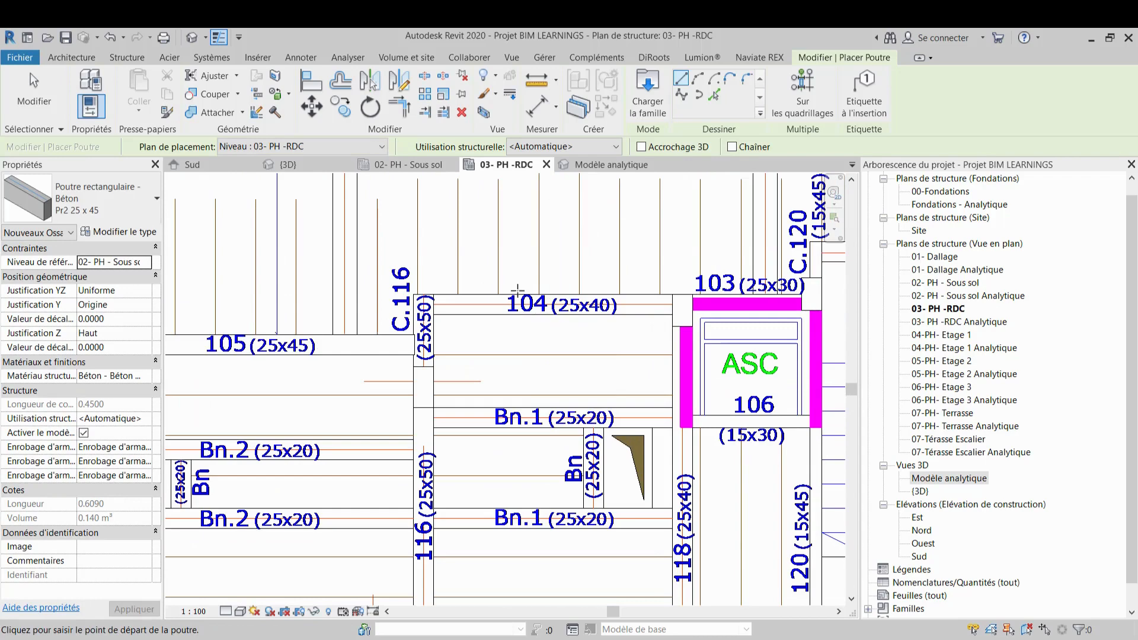
{"action": "left_click", "coordinate": [126, 204]}
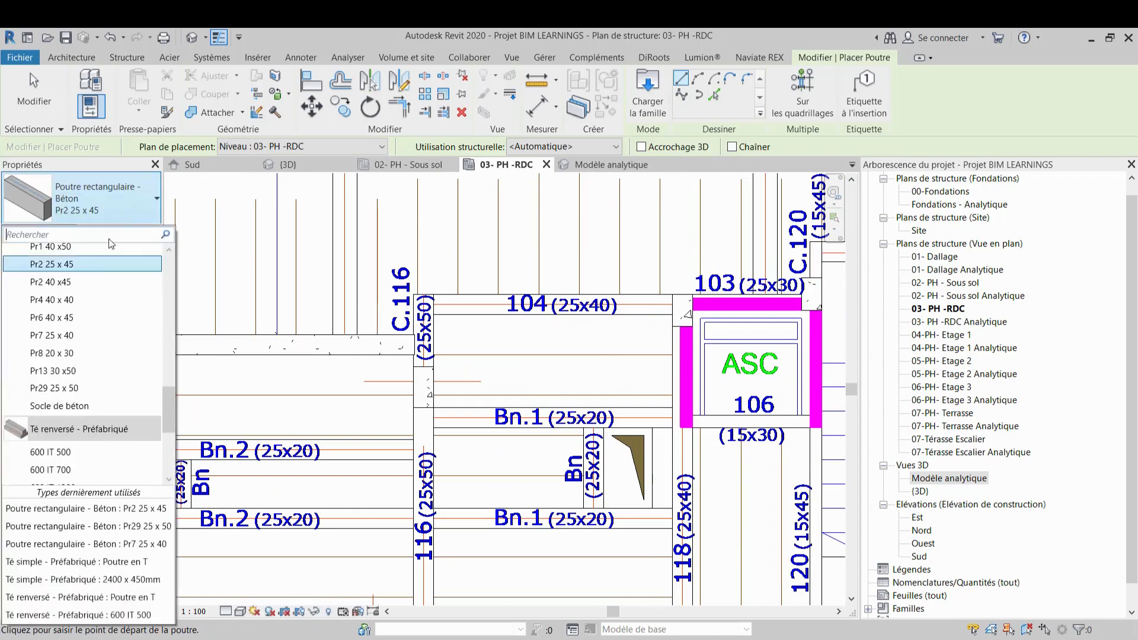
{"action": "left_click", "coordinate": [85, 335]}
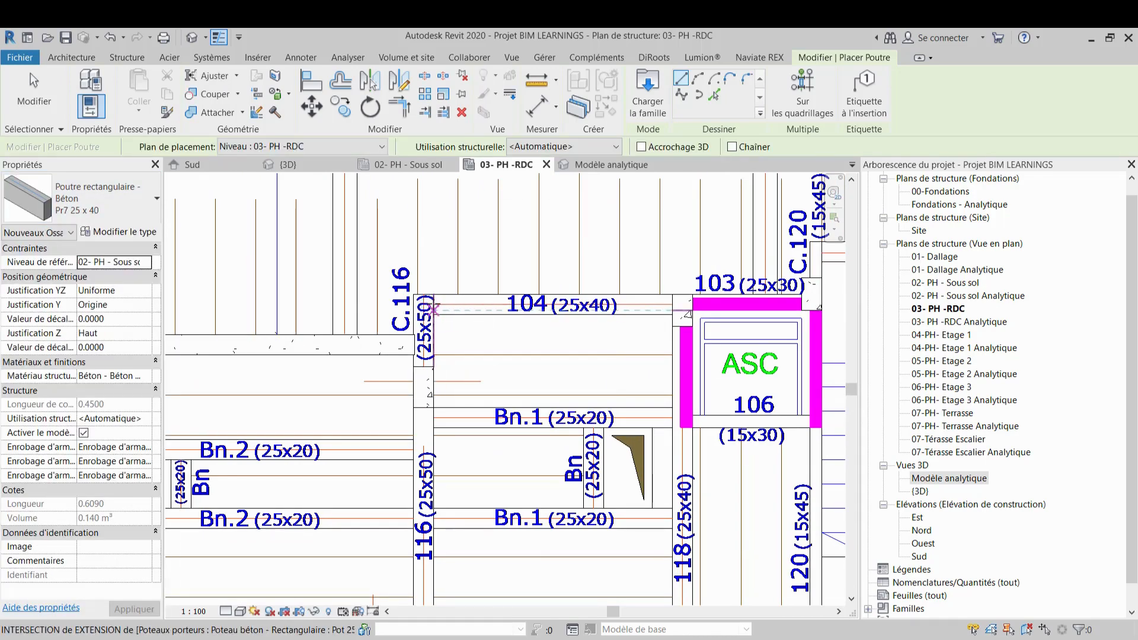
{"action": "scroll", "coordinate": [433, 304], "scroll_direction": "up", "scroll_amount": 3}
{"action": "left_click", "coordinate": [436, 304]}
{"action": "scroll", "coordinate": [435, 305], "scroll_direction": "down", "scroll_amount": 2}
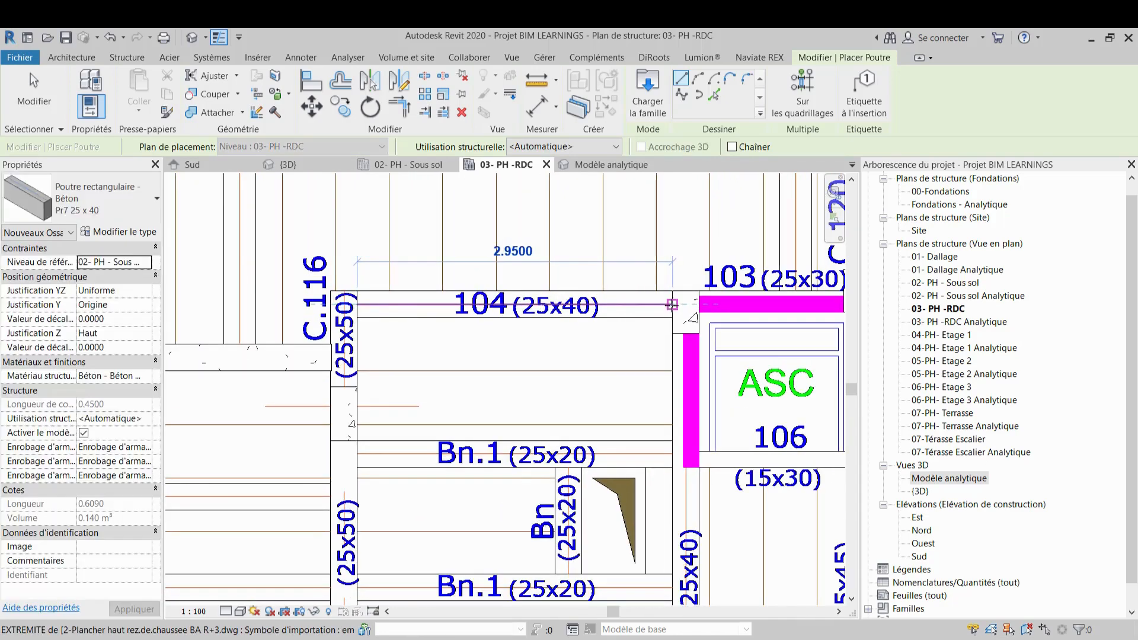
{"action": "left_click", "coordinate": [687, 304]}
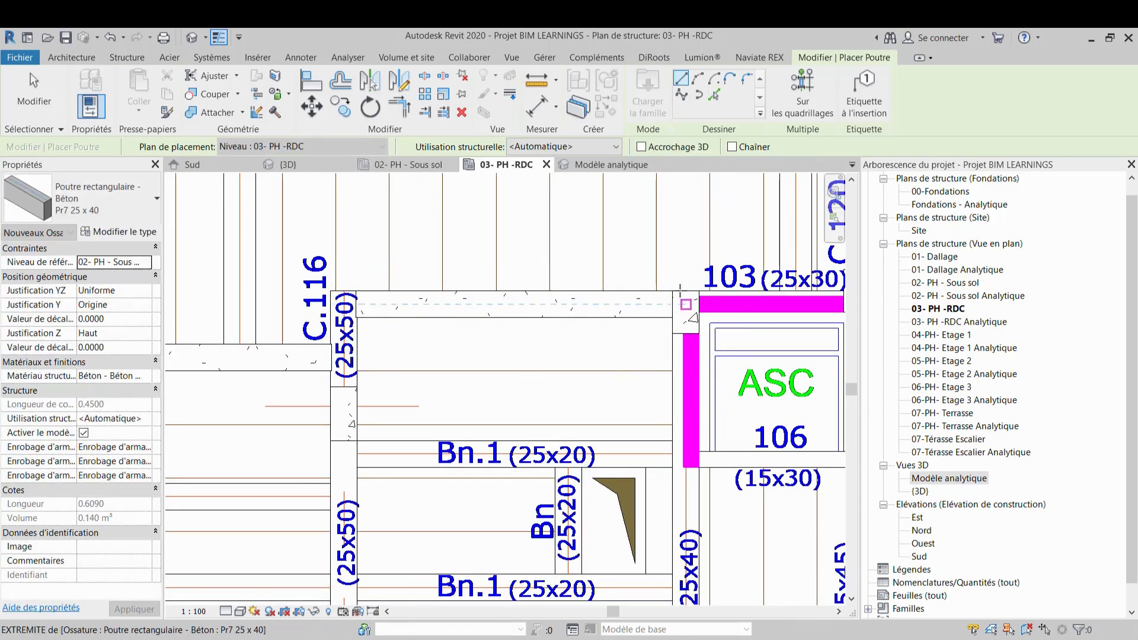
Review the placed beams across the RDC plan and in the 3D view, then return to the RDC plan
{"action": "scroll", "coordinate": [655, 256], "scroll_direction": "down", "scroll_amount": 2}
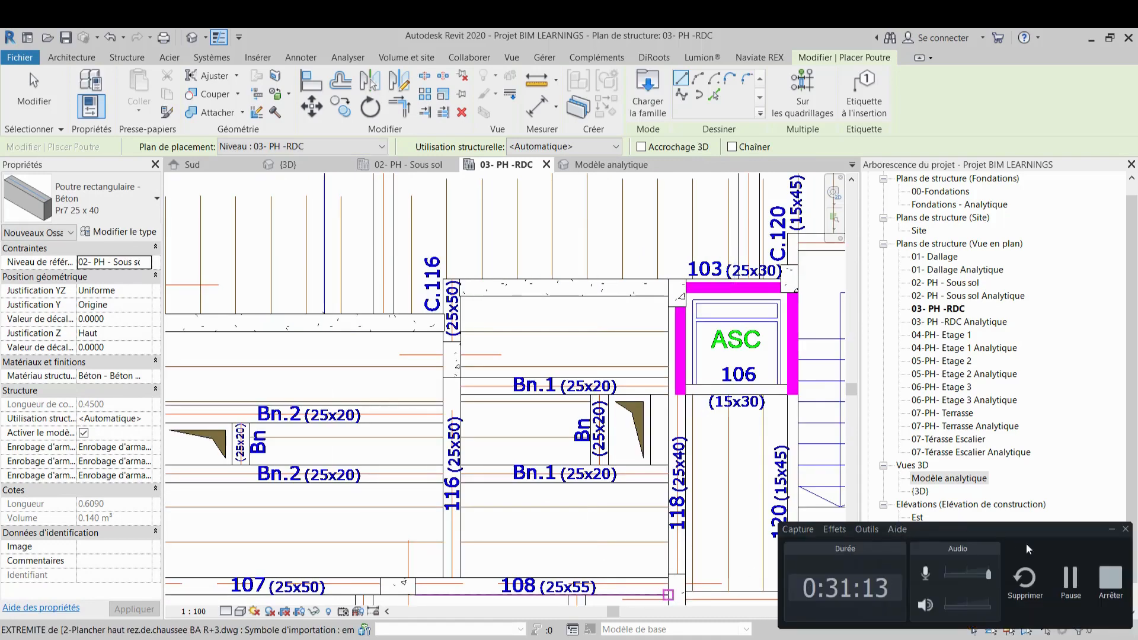
{"action": "left_click", "coordinate": [1069, 584]}
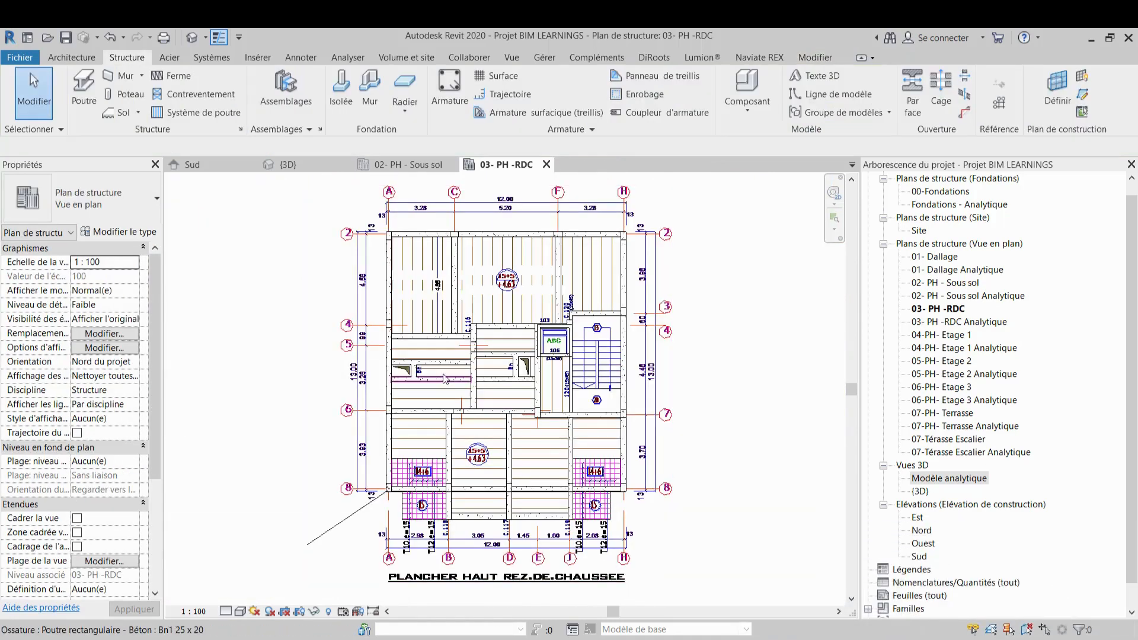
{"action": "scroll", "coordinate": [446, 380], "scroll_direction": "up", "scroll_amount": 2}
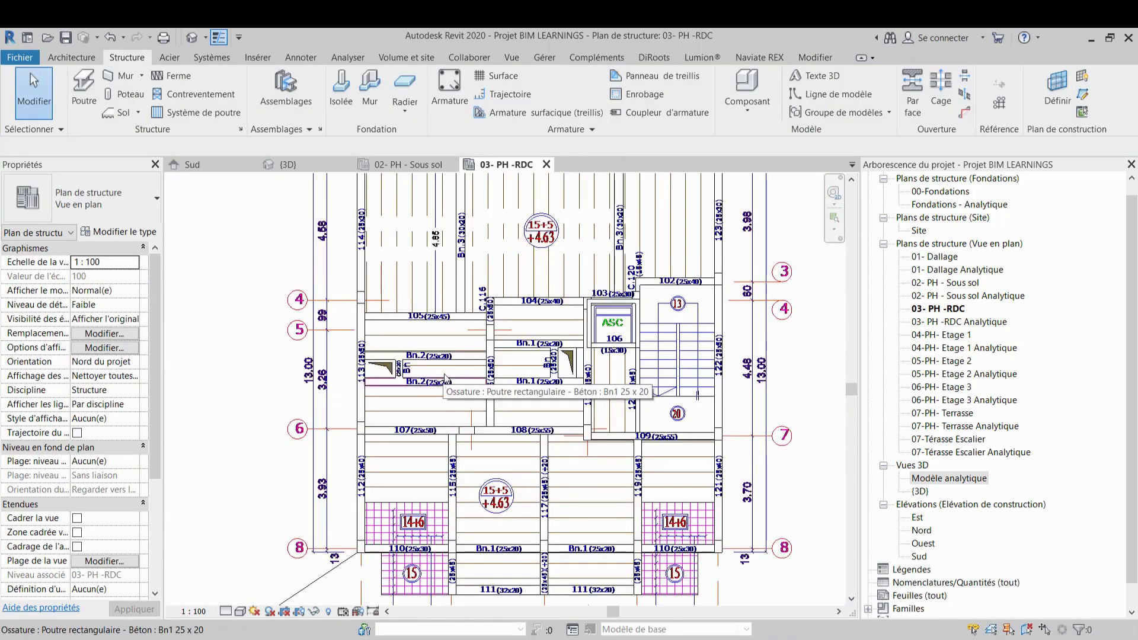
{"action": "middle_click_drag", "start_coordinate": [585, 489], "coordinate": [616, 524]}
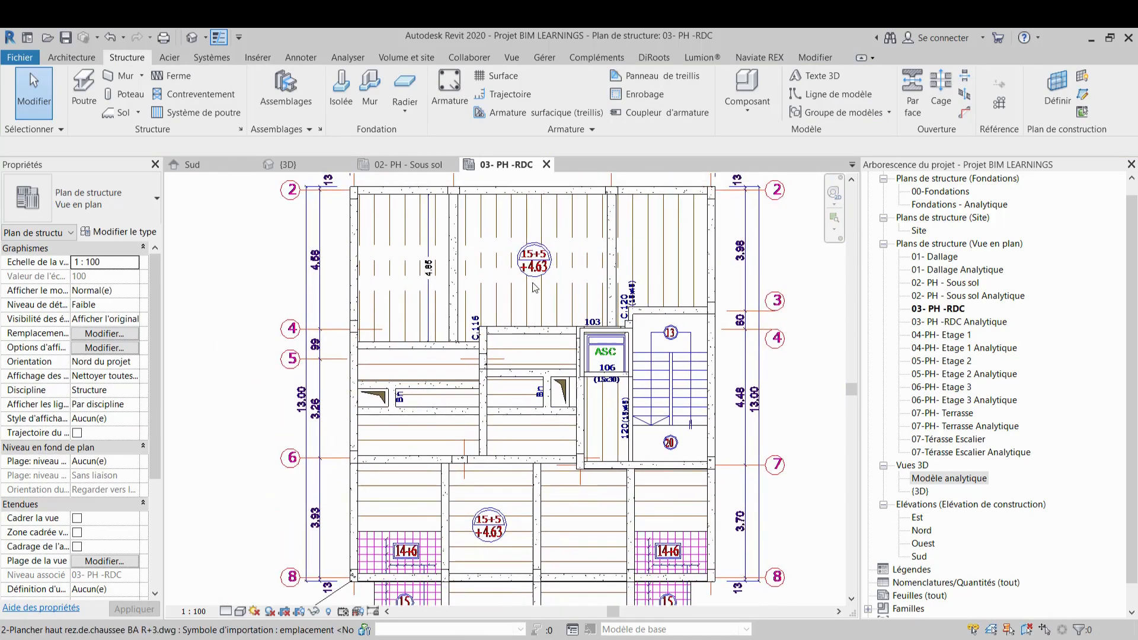
{"action": "middle_click_drag", "start_coordinate": [535, 290], "coordinate": [538, 228]}
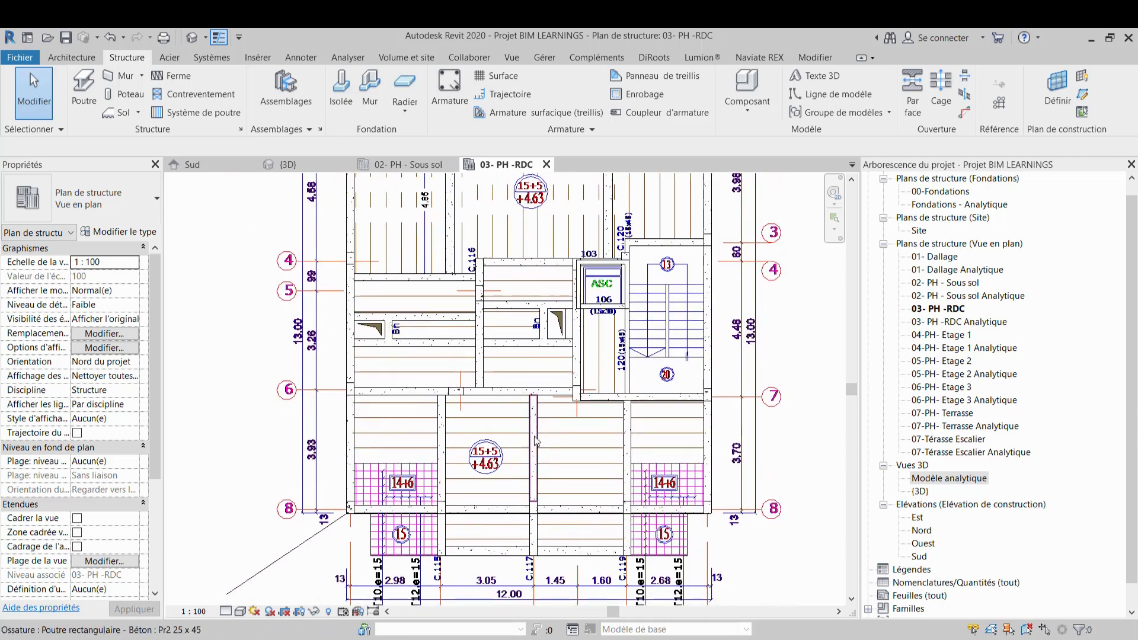
{"action": "scroll", "coordinate": [576, 520], "scroll_direction": "up", "scroll_amount": 1}
{"action": "middle_click_drag", "start_coordinate": [576, 520], "coordinate": [582, 463]}
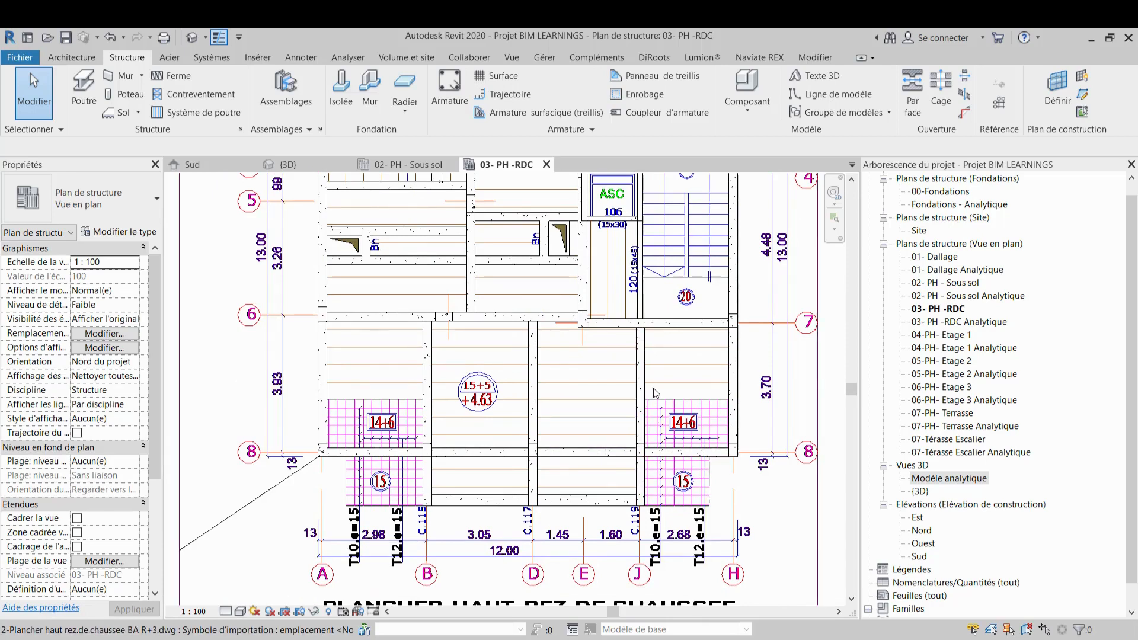
{"action": "scroll", "coordinate": [659, 408], "scroll_direction": "down", "scroll_amount": 1}
{"action": "scroll", "coordinate": [659, 408], "scroll_direction": "down", "scroll_amount": 1}
{"action": "middle_click_drag", "start_coordinate": [659, 408], "coordinate": [646, 480]}
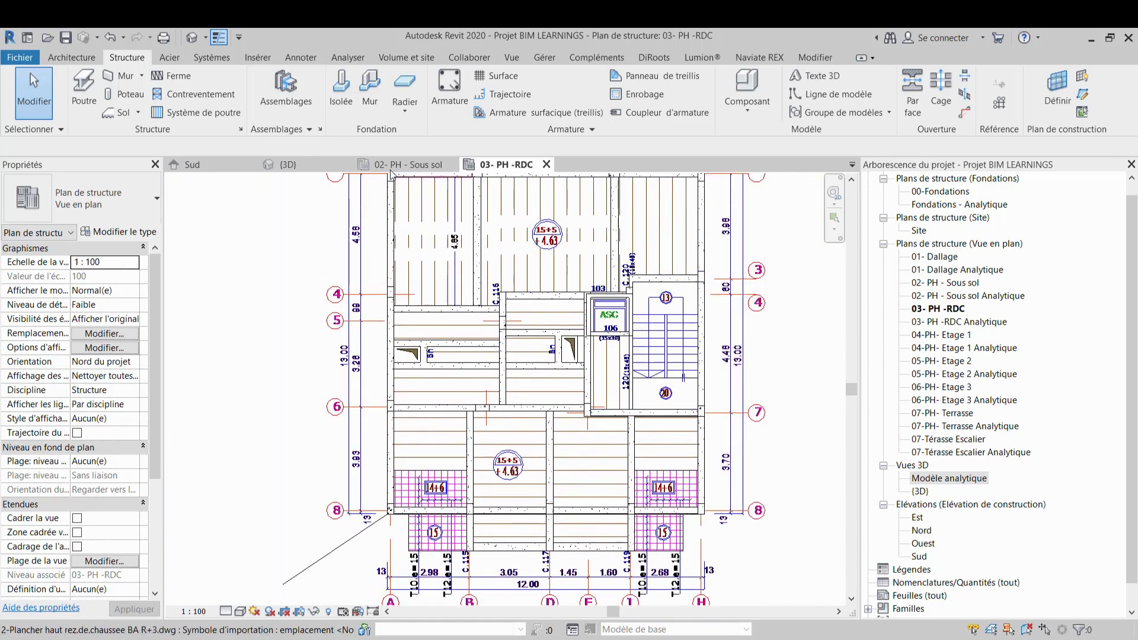
{"action": "left_click", "coordinate": [301, 161]}
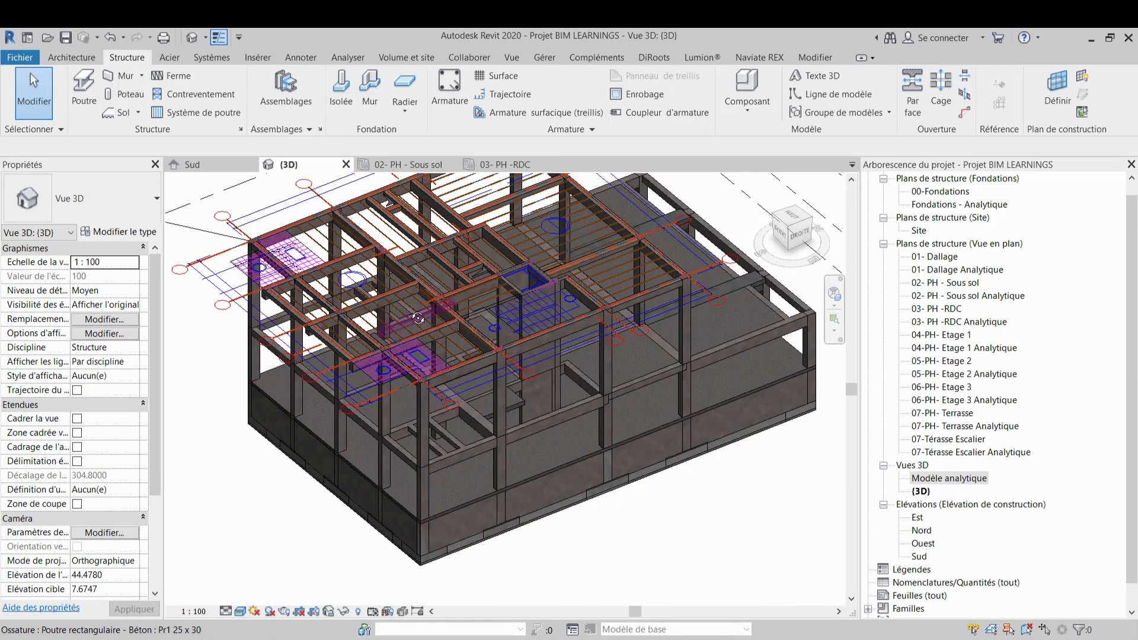
{"action": "middle_click_drag", "start_coordinate": [408, 311], "coordinate": [456, 489], "text": "shift"}
{"action": "scroll", "coordinate": [514, 343], "scroll_direction": "up", "scroll_amount": 3}
{"action": "middle_click_drag", "start_coordinate": [514, 344], "coordinate": [584, 379], "text": "shift"}
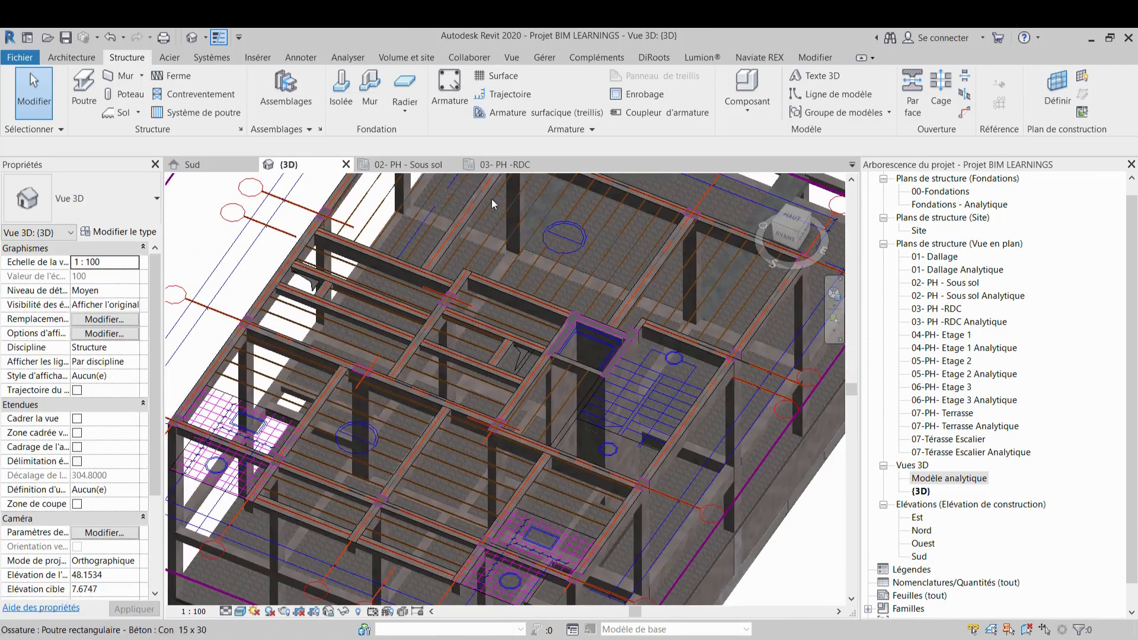
{"action": "left_click", "coordinate": [507, 166]}
Sketch a rectangular Dalle de 15+5 floor boundary between grid 2 and beam 105, from beam 114 to beam Bn.3
{"action": "scroll", "coordinate": [504, 264], "scroll_direction": "down", "scroll_amount": 2}
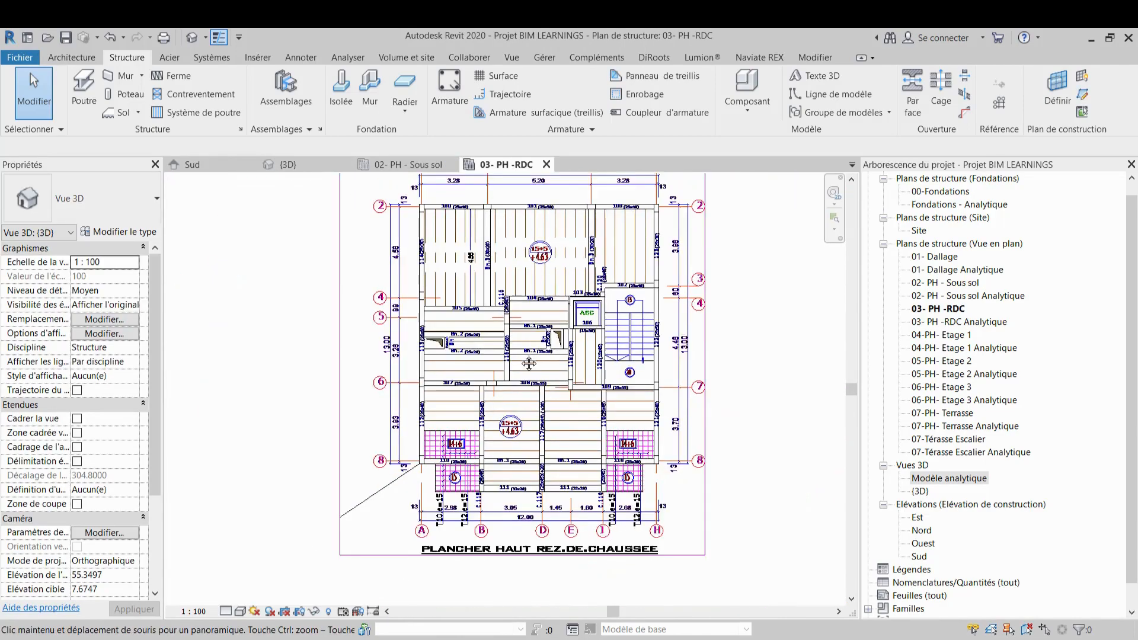
{"action": "middle_click_drag", "start_coordinate": [503, 263], "coordinate": [504, 316]}
{"action": "scroll", "coordinate": [505, 316], "scroll_direction": "up", "scroll_amount": 3}
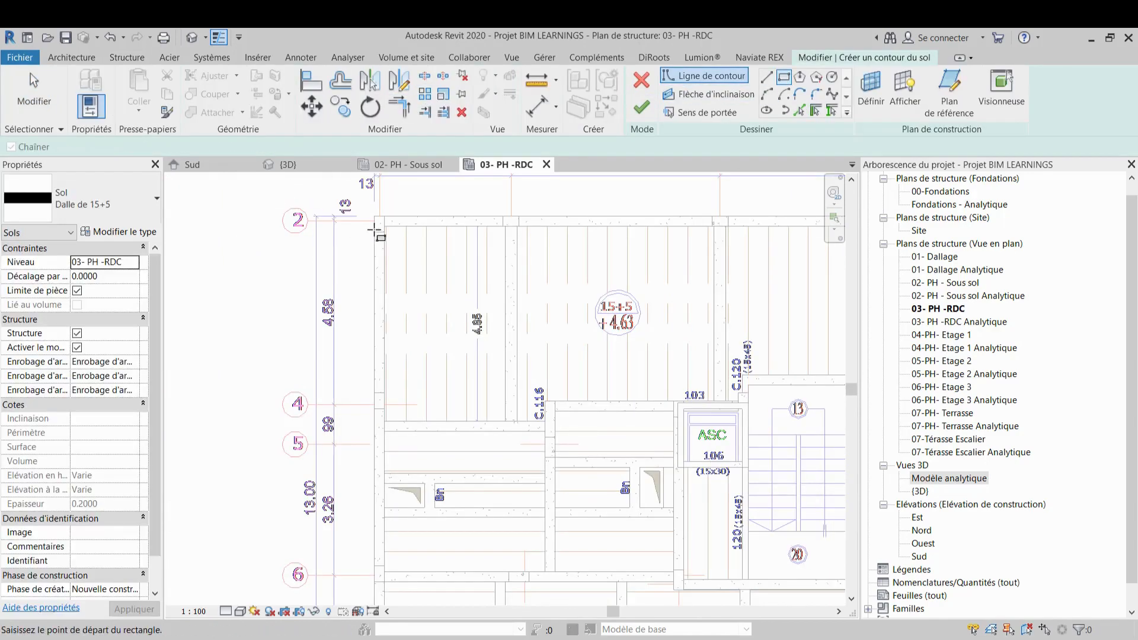
{"action": "scroll", "coordinate": [375, 232], "scroll_direction": "up", "scroll_amount": 4}
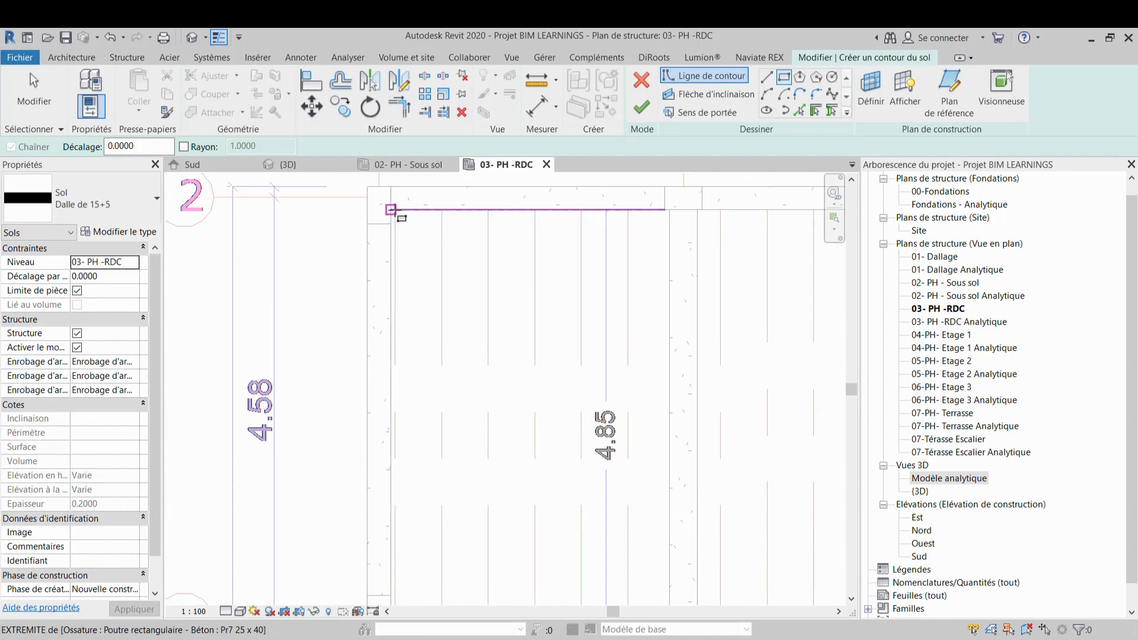
{"action": "left_click", "coordinate": [394, 211]}
{"action": "scroll", "coordinate": [585, 400], "scroll_direction": "down", "scroll_amount": 1}
{"action": "middle_click_drag", "start_coordinate": [585, 400], "coordinate": [571, 314]}
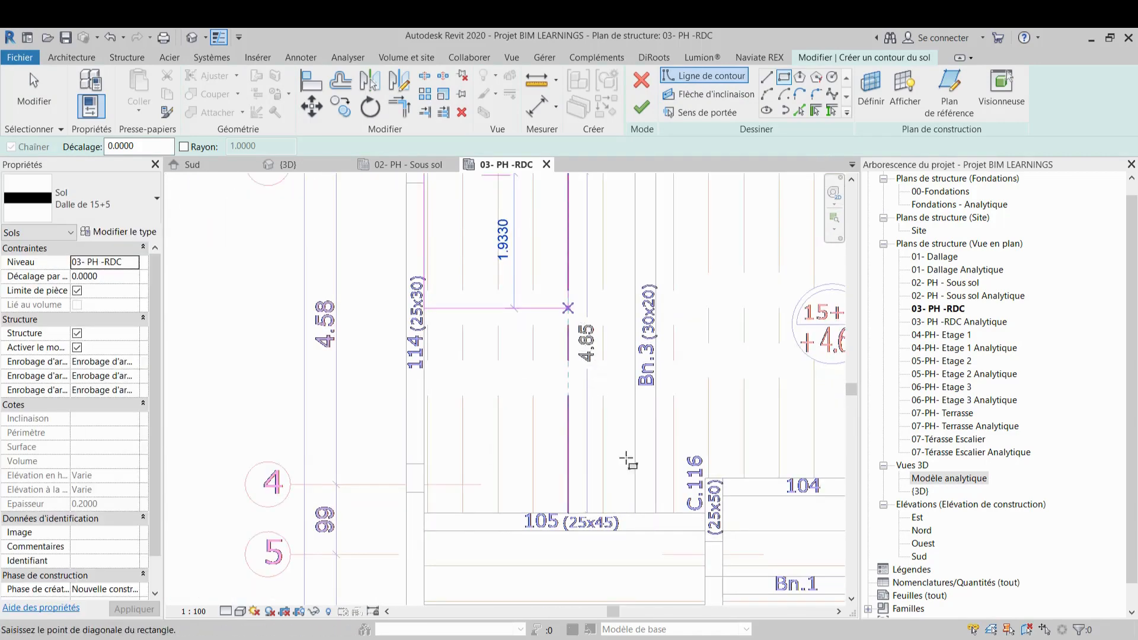
{"action": "left_click", "coordinate": [656, 513]}
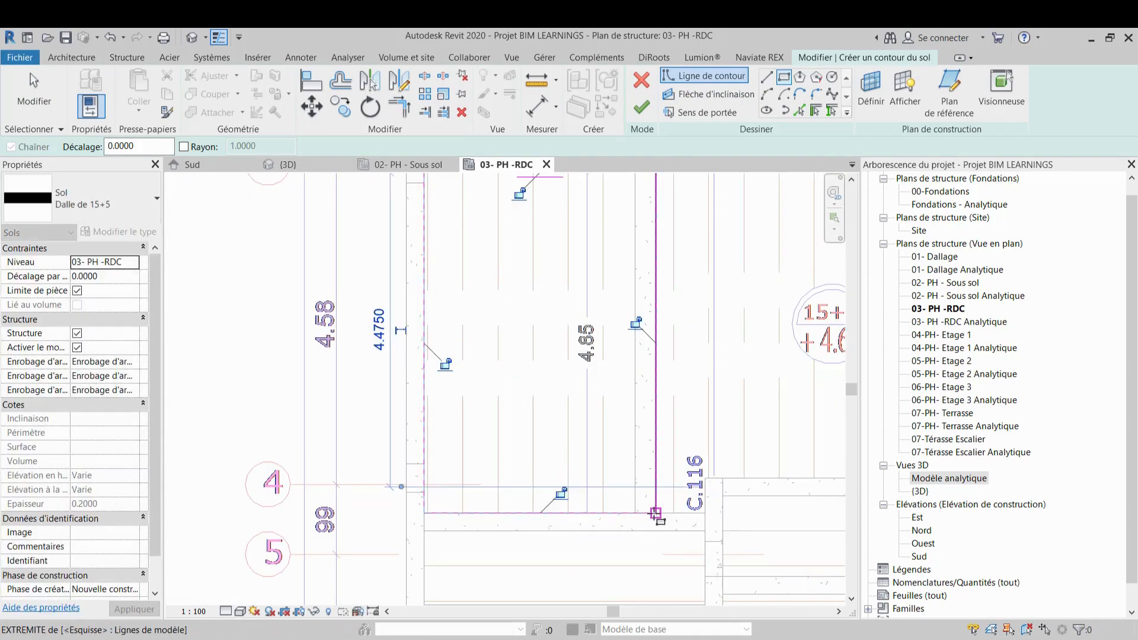
{"action": "scroll", "coordinate": [652, 513], "scroll_direction": "down", "scroll_amount": 2}
{"action": "scroll", "coordinate": [618, 515], "scroll_direction": "up", "scroll_amount": 2}
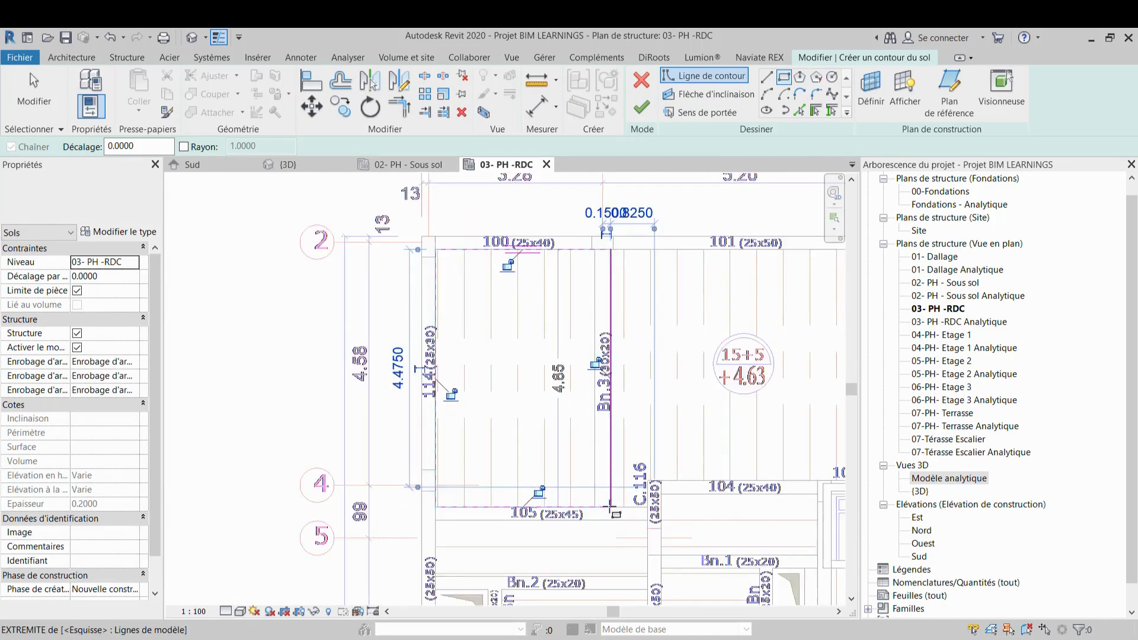
{"action": "key", "text": "Escape"}
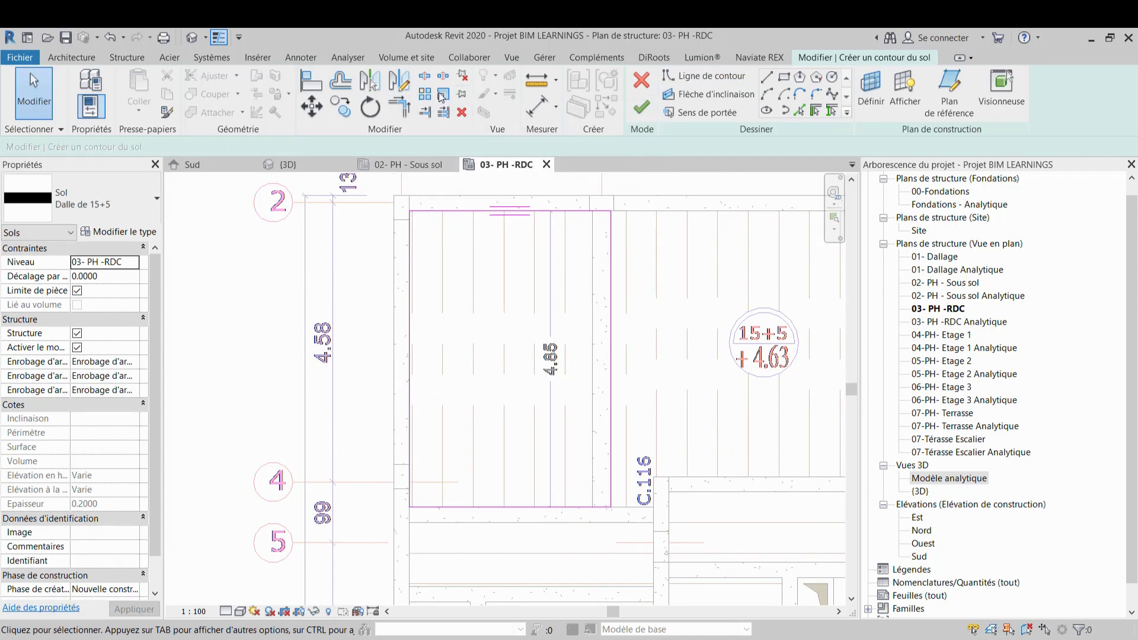
Align the floor sketch's right edge with beam Bn.3
{"action": "left_click", "coordinate": [312, 83]}
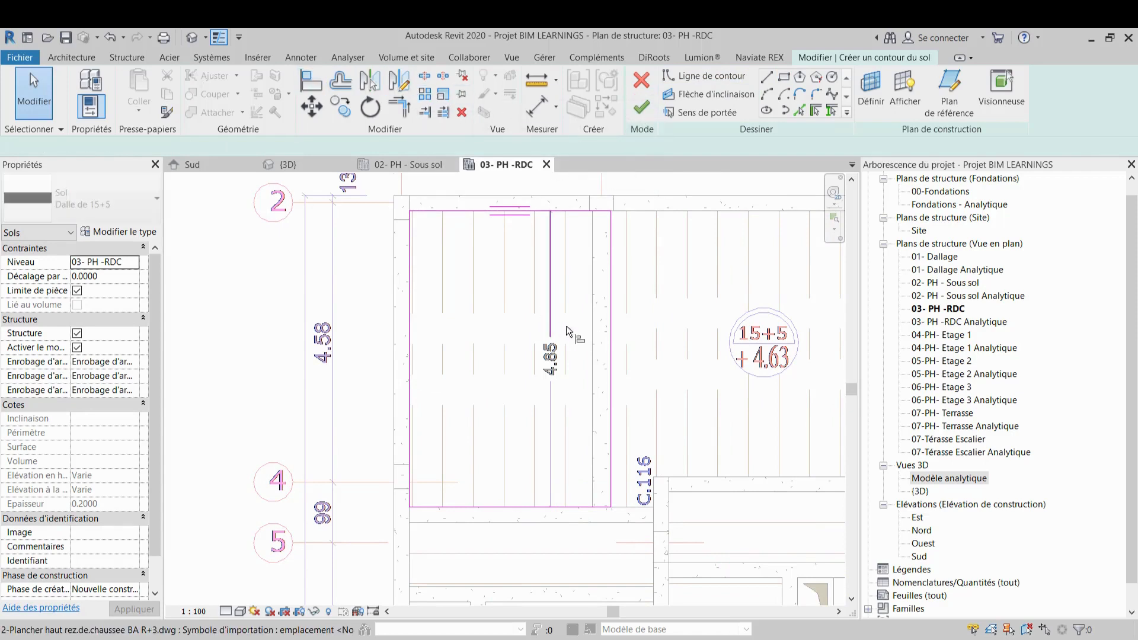
{"action": "left_click", "coordinate": [610, 333]}
{"action": "key", "text": "Escape"}
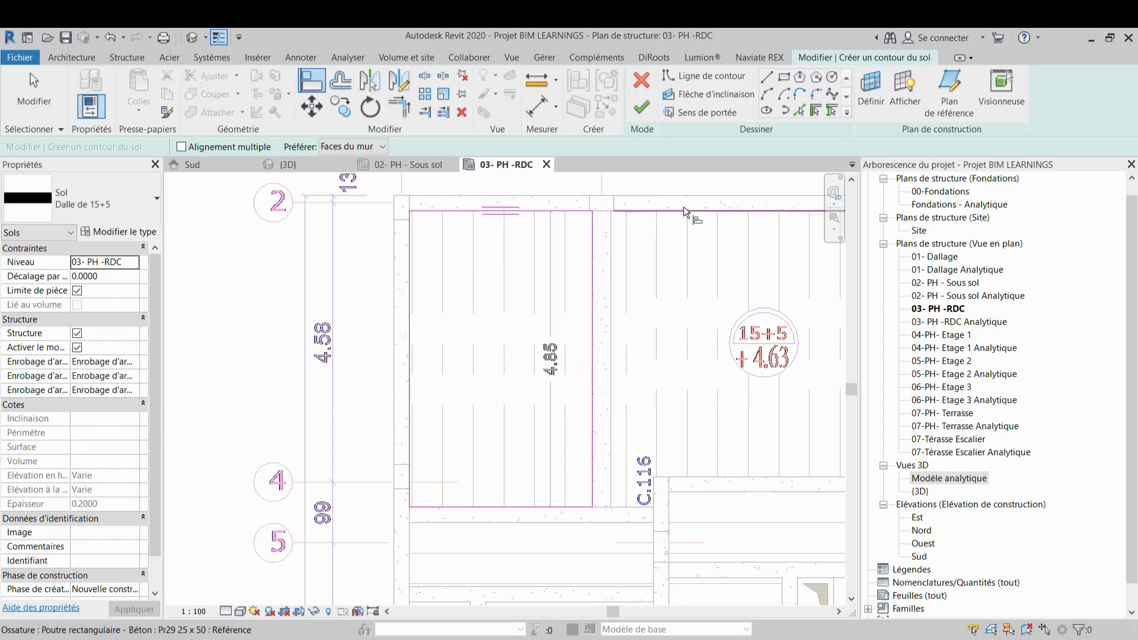
Sketch a rectangular floor boundary from beam 100 at Bn.3 down to beam 103 near column C.120
{"action": "left_click", "coordinate": [785, 79]}
{"action": "scroll", "coordinate": [609, 212], "scroll_direction": "up", "scroll_amount": 3}
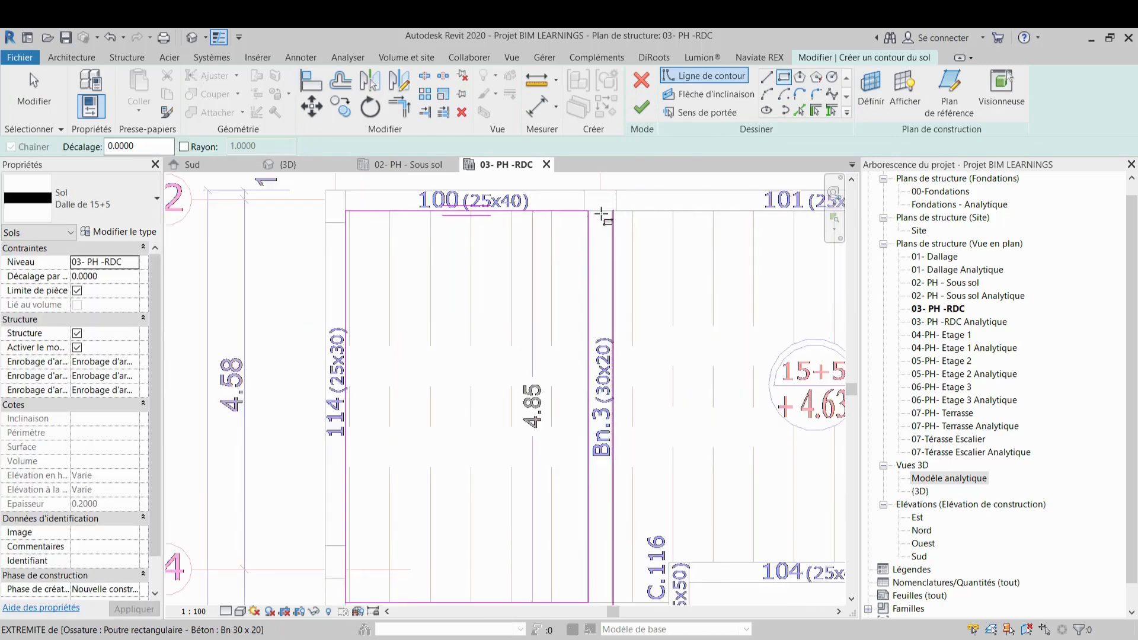
{"action": "left_click", "coordinate": [615, 210]}
{"action": "scroll", "coordinate": [700, 341], "scroll_direction": "down", "scroll_amount": 2}
{"action": "middle_click_drag", "start_coordinate": [697, 348], "coordinate": [501, 261]}
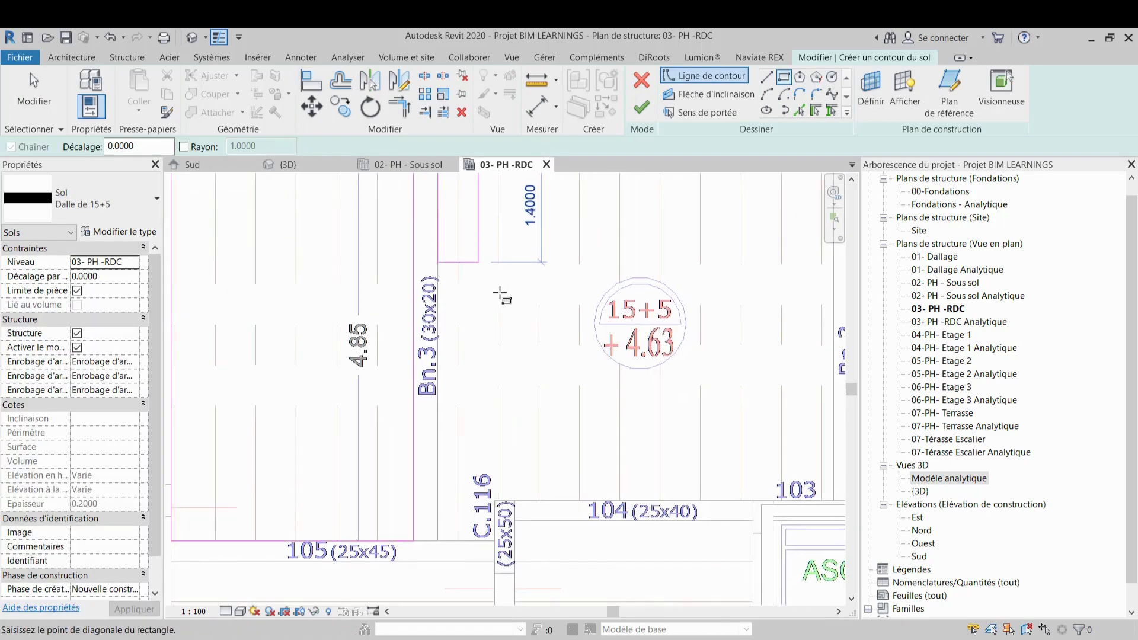
{"action": "scroll", "coordinate": [558, 373], "scroll_direction": "down", "scroll_amount": 1}
{"action": "scroll", "coordinate": [535, 375], "scroll_direction": "down", "scroll_amount": 1}
{"action": "middle_click_drag", "start_coordinate": [537, 376], "coordinate": [457, 417]}
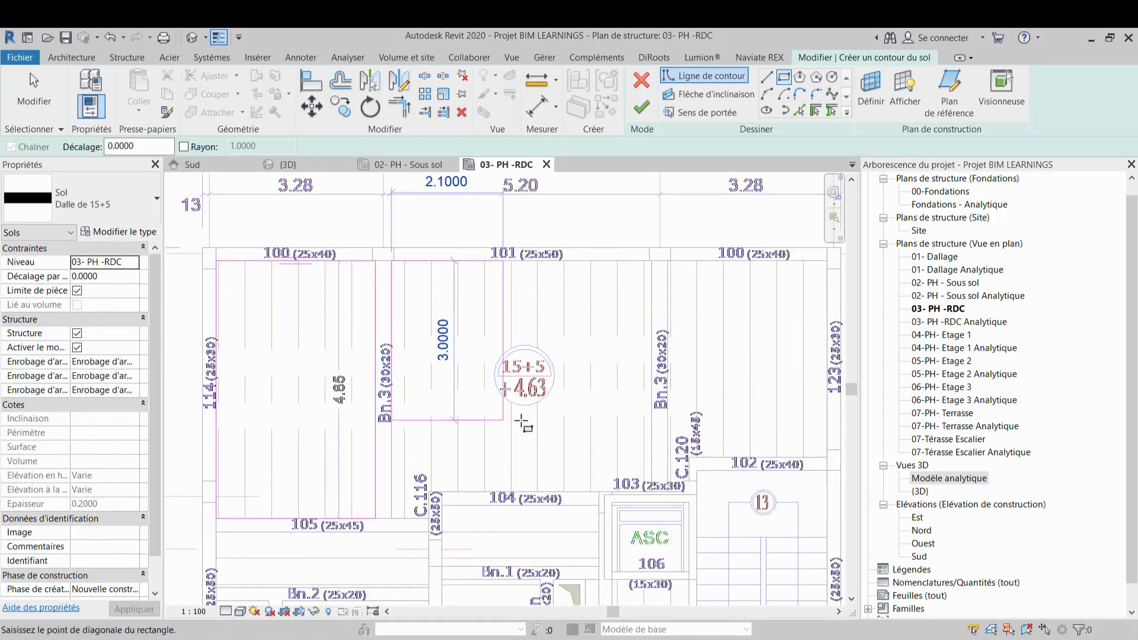
{"action": "scroll", "coordinate": [643, 507], "scroll_direction": "up", "scroll_amount": 1}
{"action": "scroll", "coordinate": [645, 508], "scroll_direction": "up", "scroll_amount": 3}
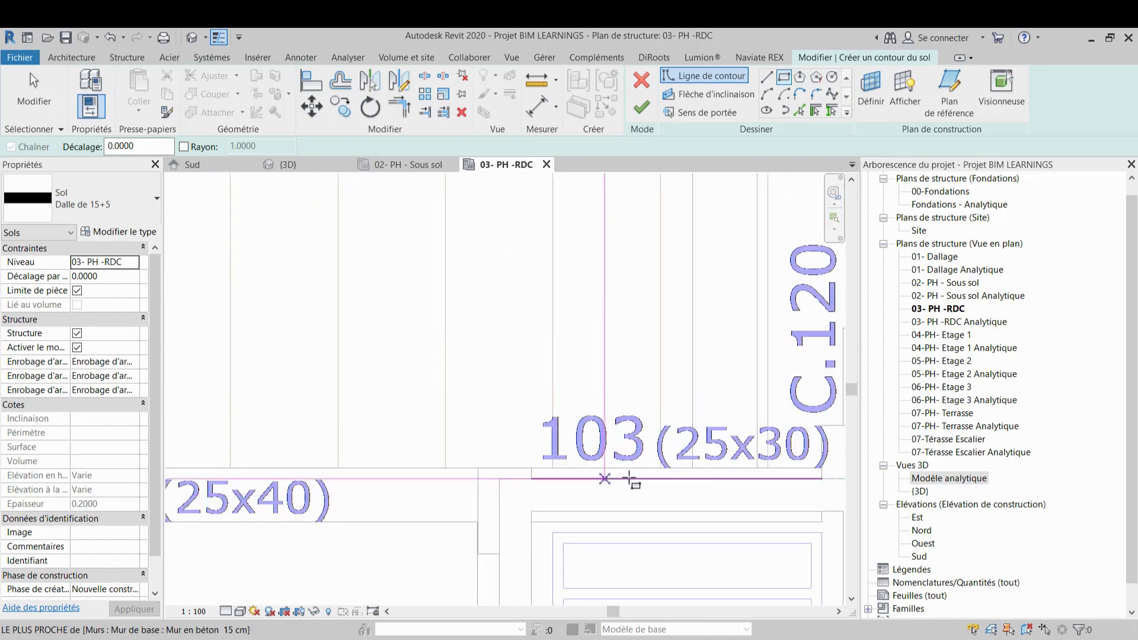
{"action": "left_click", "coordinate": [693, 468]}
{"action": "scroll", "coordinate": [688, 356], "scroll_direction": "down", "scroll_amount": 1}
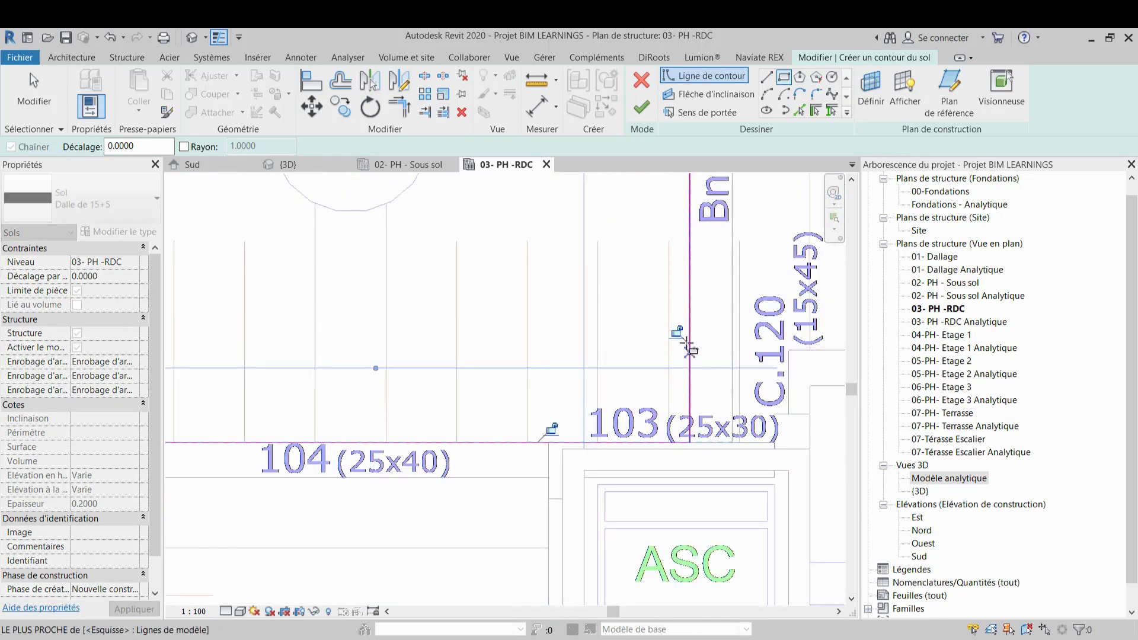
{"action": "scroll", "coordinate": [685, 335], "scroll_direction": "down", "scroll_amount": 2}
{"action": "key", "text": "Escape"}
{"action": "key", "text": "Escape"}
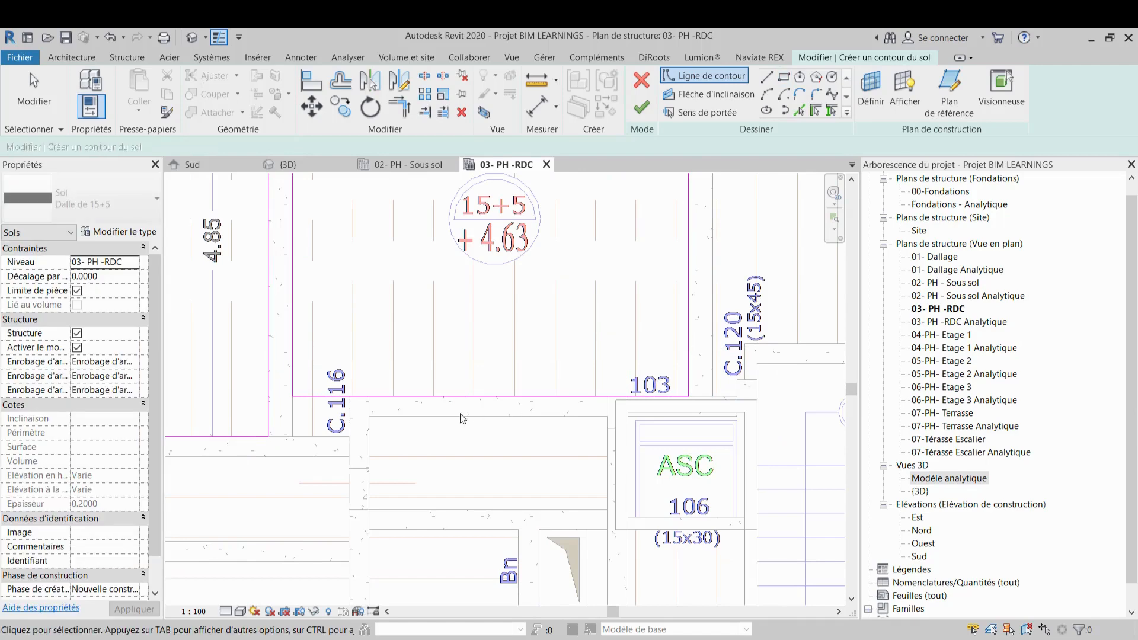
Replace the sketch's bottom edge with a line along beam 103 and finish the floor
{"action": "left_click", "coordinate": [475, 398]}
{"action": "key", "text": "Delete"}
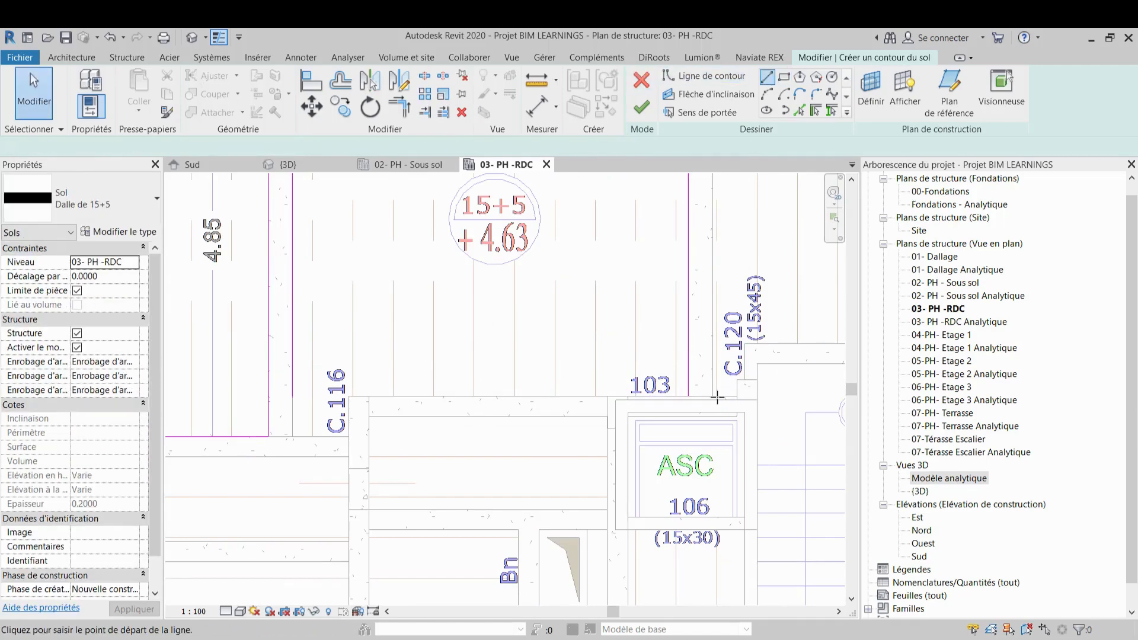
{"action": "key", "text": "l"}
{"action": "key", "text": "i"}
{"action": "left_click", "coordinate": [688, 396]}
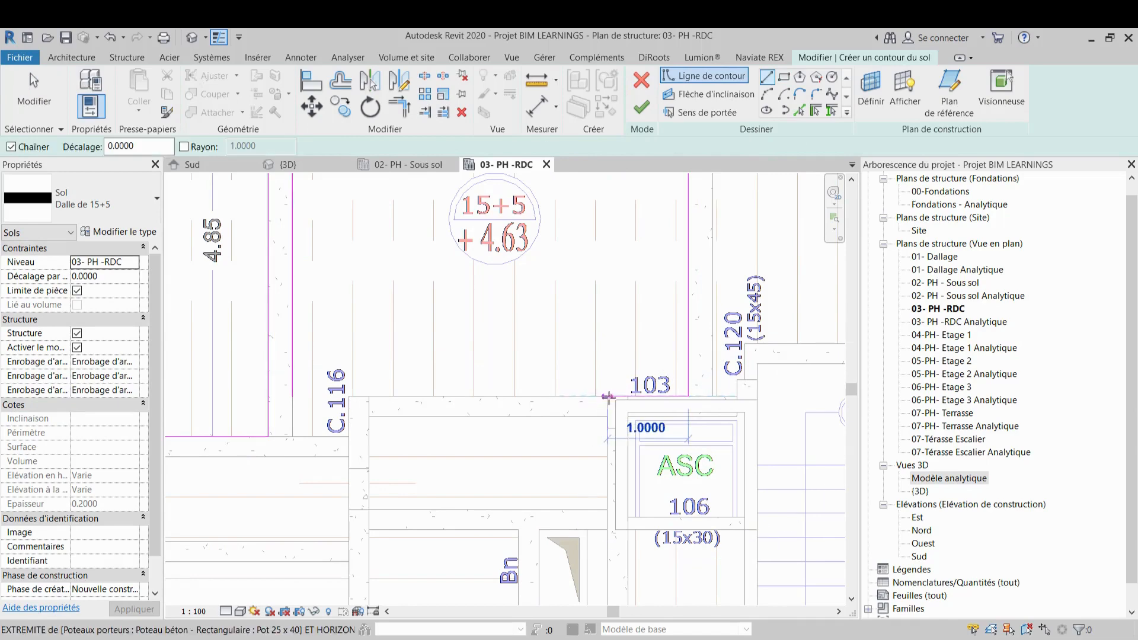
{"action": "left_click", "coordinate": [609, 397]}
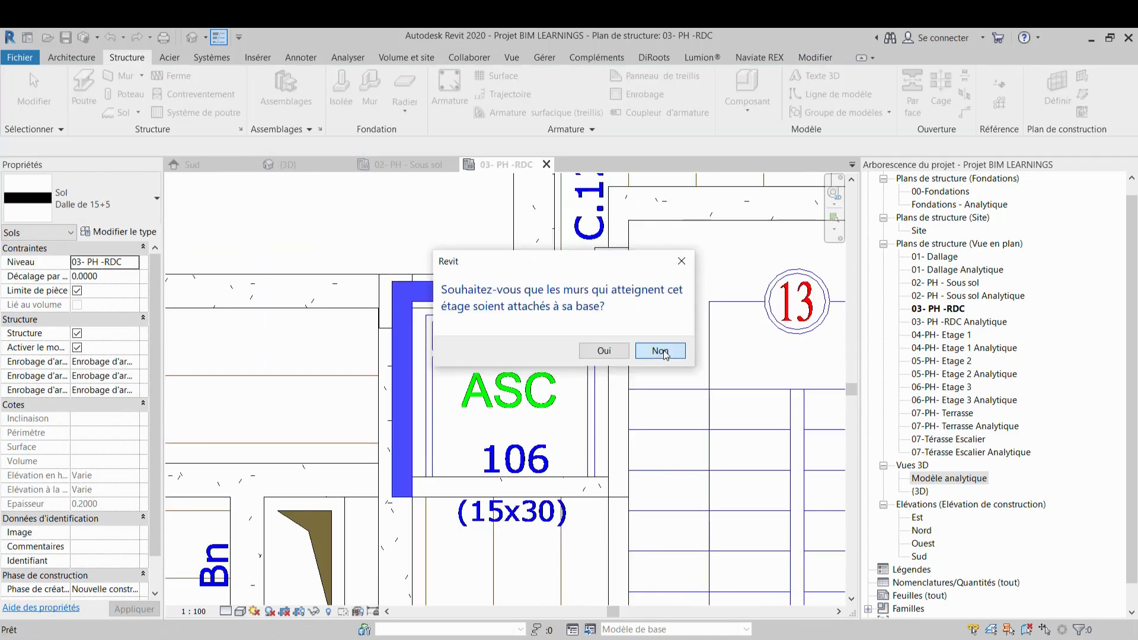
{"action": "left_click", "coordinate": [664, 353]}
{"action": "scroll", "coordinate": [652, 415], "scroll_direction": "down", "scroll_amount": 3}
{"action": "middle_click_drag", "start_coordinate": [615, 400], "coordinate": [669, 457]}
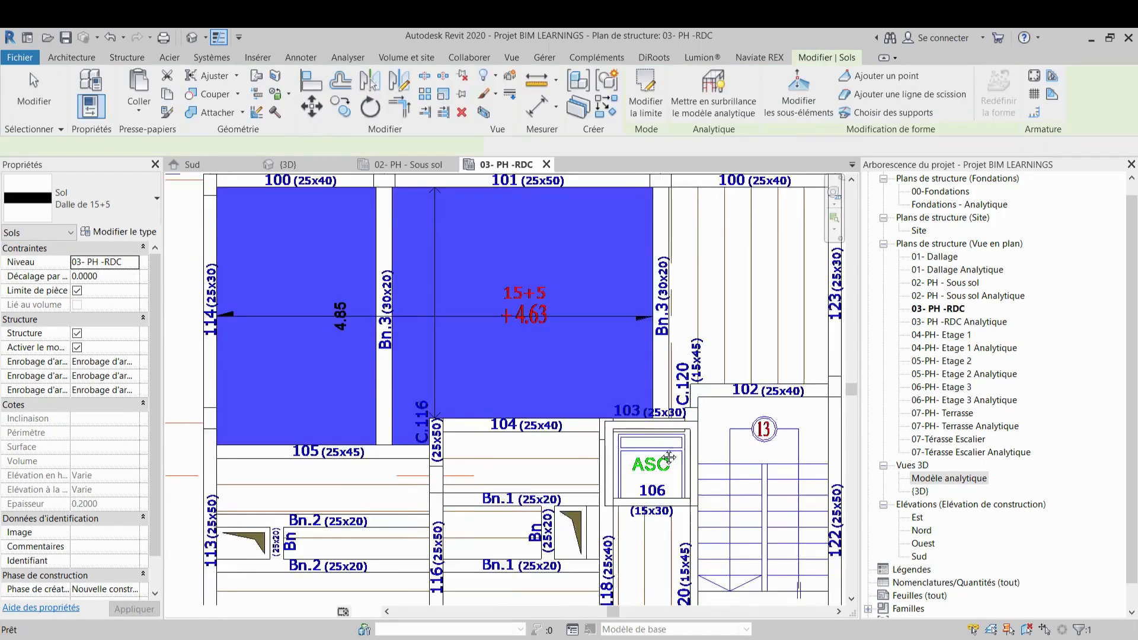
{"action": "scroll", "coordinate": [593, 385], "scroll_direction": "down", "scroll_amount": 4}
{"action": "key", "text": "Escape"}
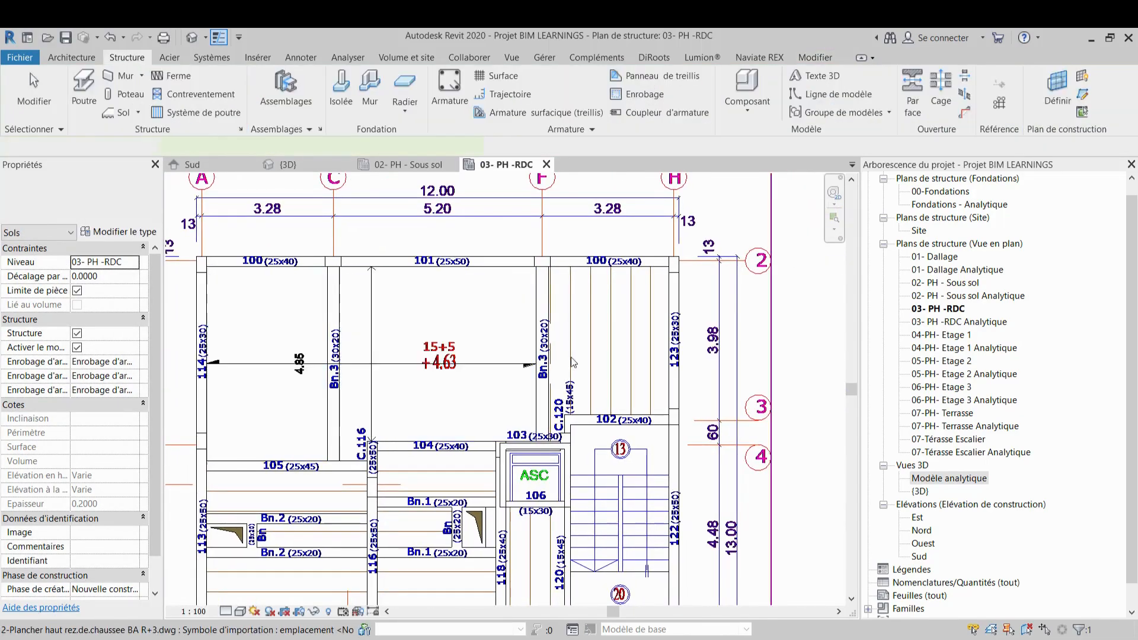
Start a new floor and sketch a rectangle from beam 100 at Bn.3 to beam 102 beside beam 123
{"action": "left_click", "coordinate": [120, 114]}
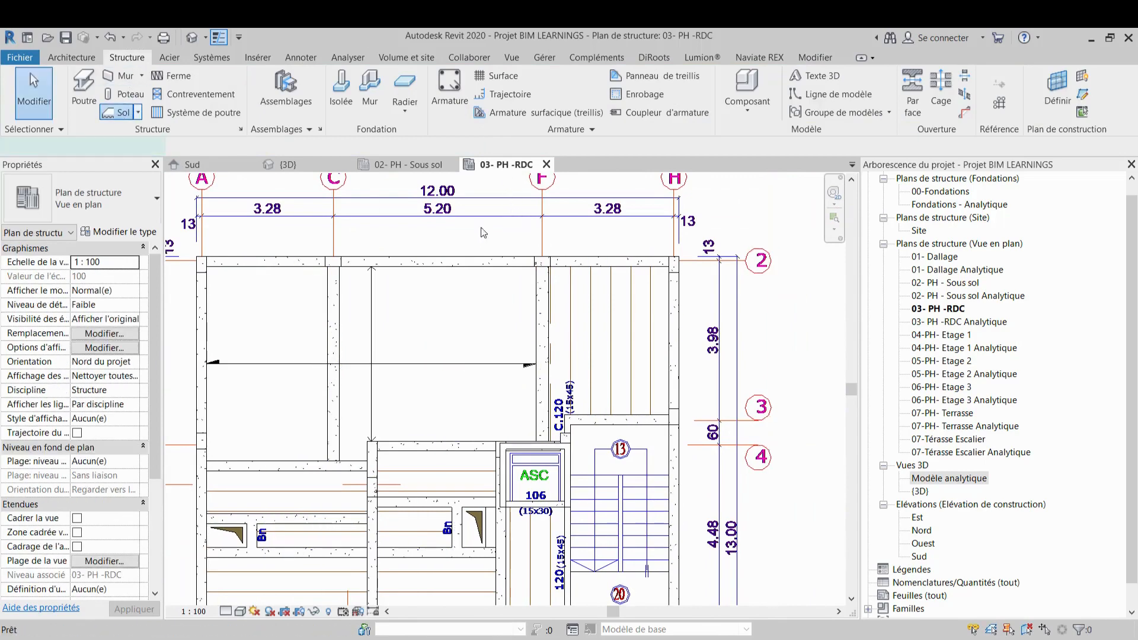
{"action": "scroll", "coordinate": [546, 261], "scroll_direction": "up", "scroll_amount": 4}
{"action": "scroll", "coordinate": [546, 261], "scroll_direction": "up", "scroll_amount": 3}
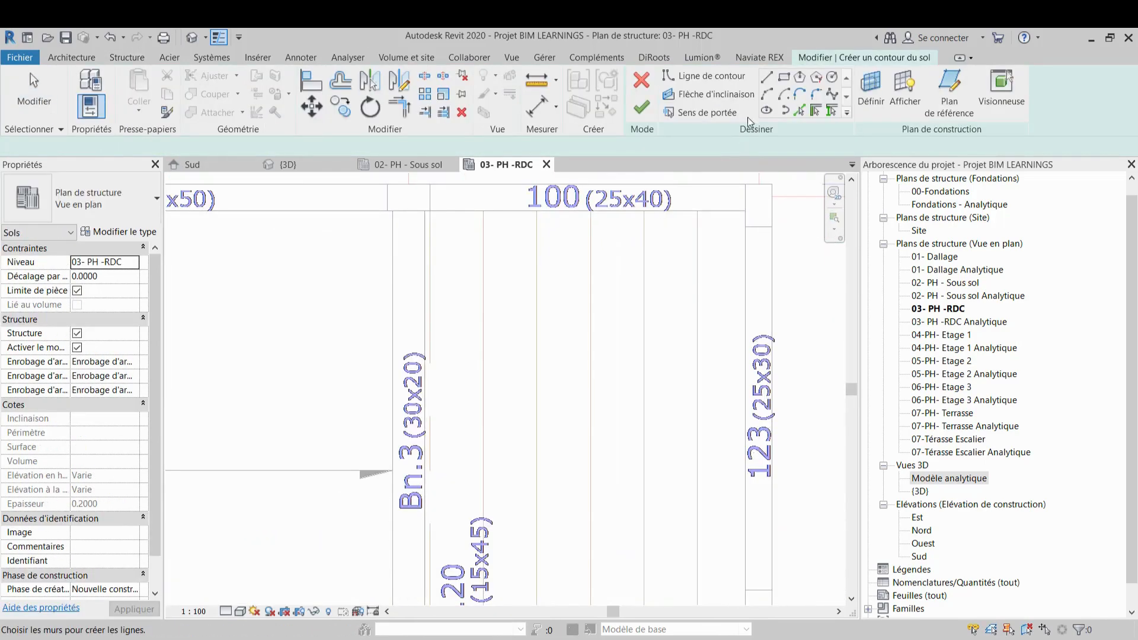
{"action": "left_click", "coordinate": [784, 77]}
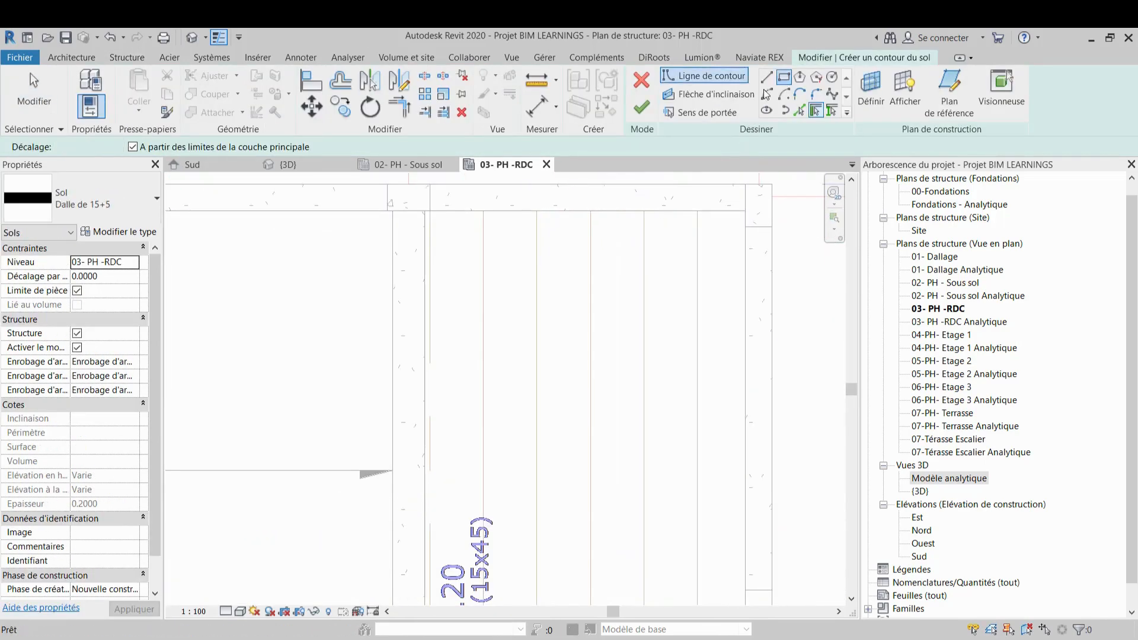
{"action": "left_click", "coordinate": [427, 212]}
{"action": "scroll", "coordinate": [674, 419], "scroll_direction": "down", "scroll_amount": 1}
{"action": "middle_click_drag", "start_coordinate": [686, 439], "coordinate": [702, 301]}
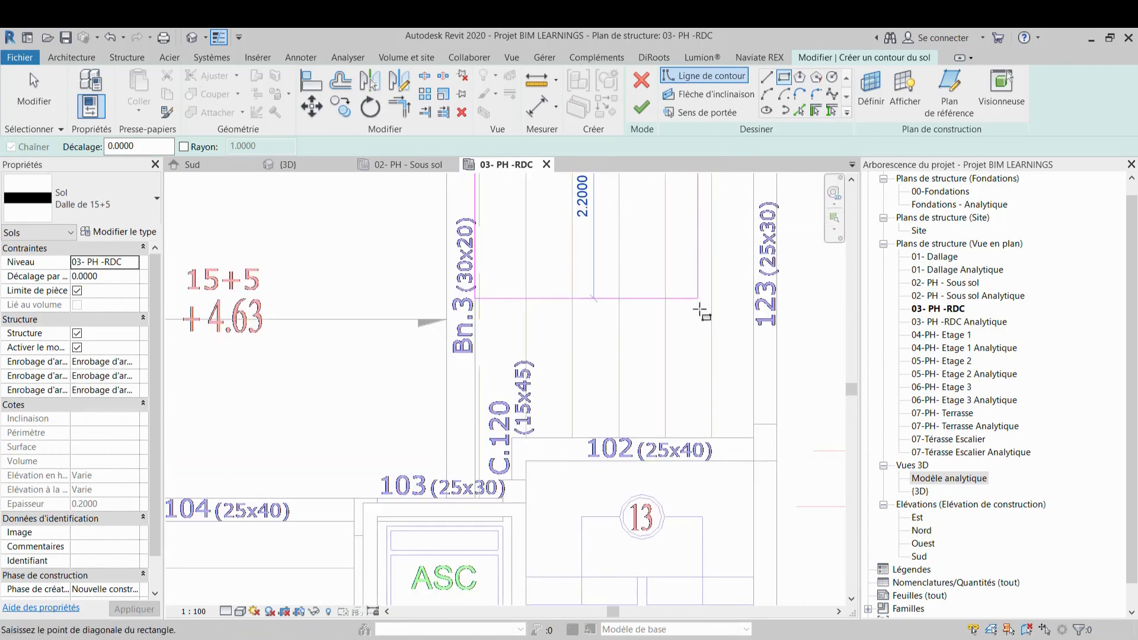
{"action": "left_click", "coordinate": [742, 431]}
{"action": "scroll", "coordinate": [750, 468], "scroll_direction": "down", "scroll_amount": 1}
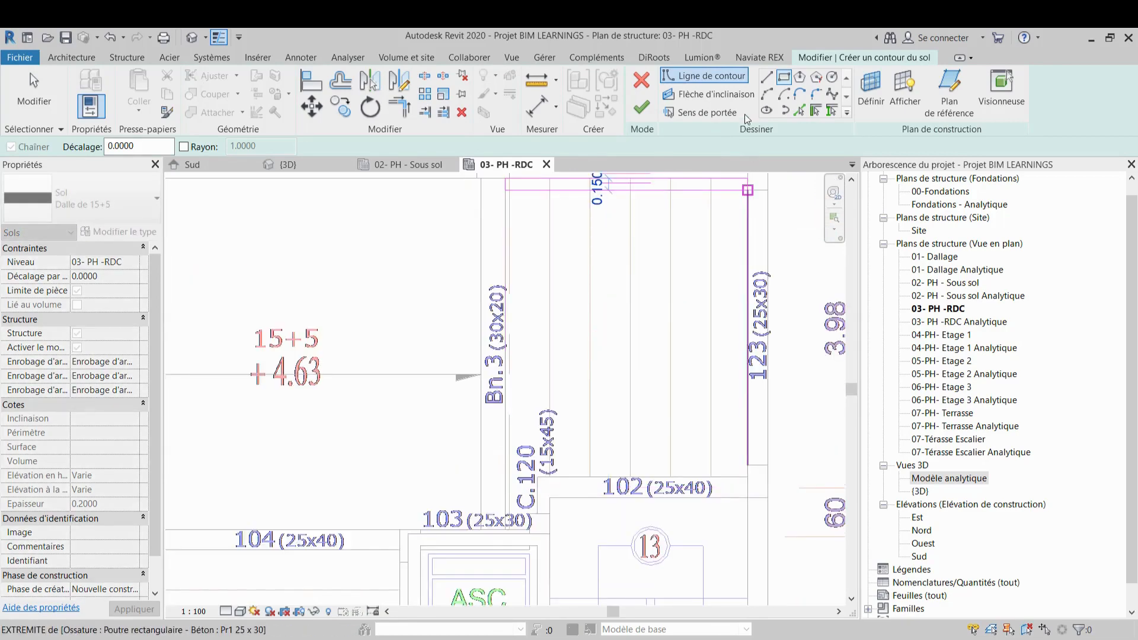
Draw boundary lines along beam 100, beam 123, beam 102, around column C.120 and along beam 103, then finish the floor
{"action": "left_click", "coordinate": [767, 78]}
{"action": "scroll", "coordinate": [744, 189], "scroll_direction": "up", "scroll_amount": 1}
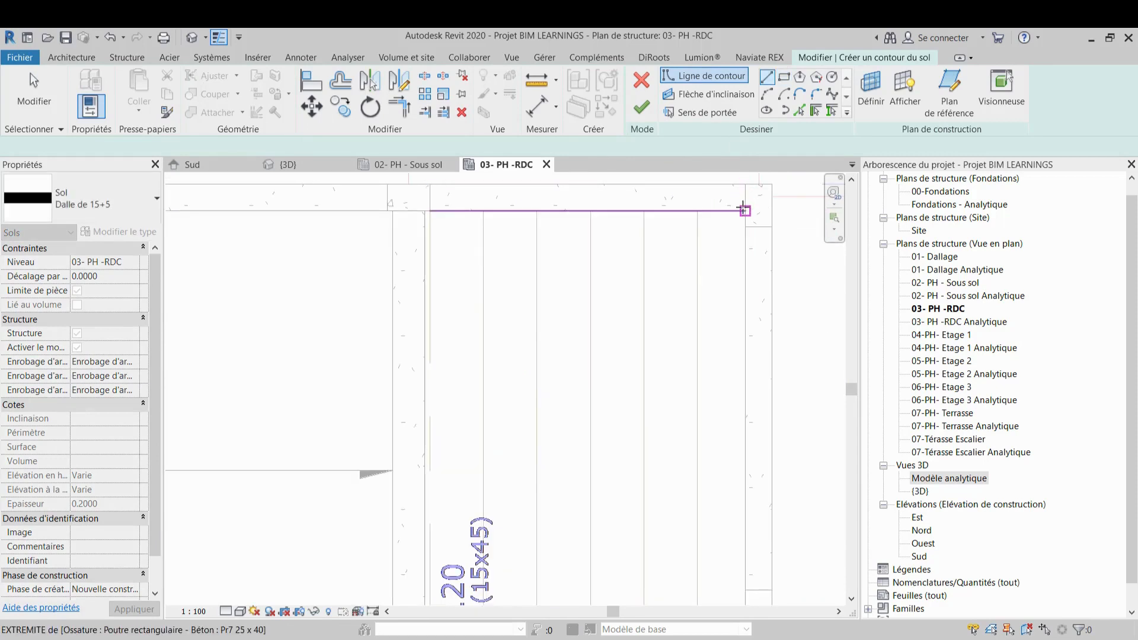
{"action": "left_click", "coordinate": [424, 212]}
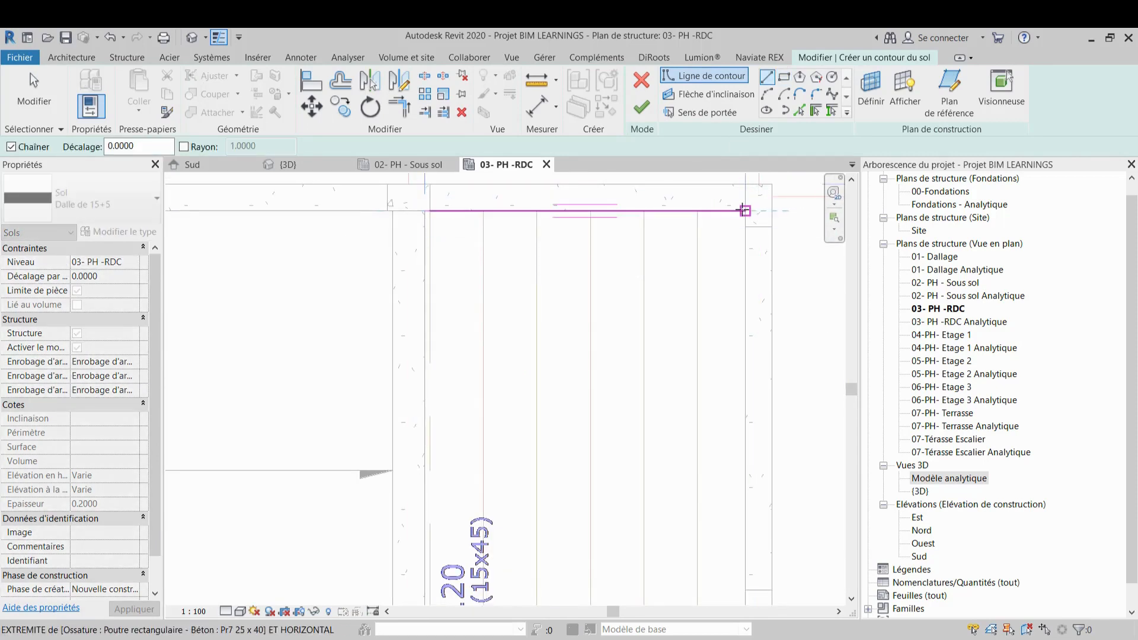
{"action": "scroll", "coordinate": [762, 385], "scroll_direction": "down", "scroll_amount": 1}
{"action": "middle_click_drag", "start_coordinate": [761, 390], "coordinate": [749, 278]}
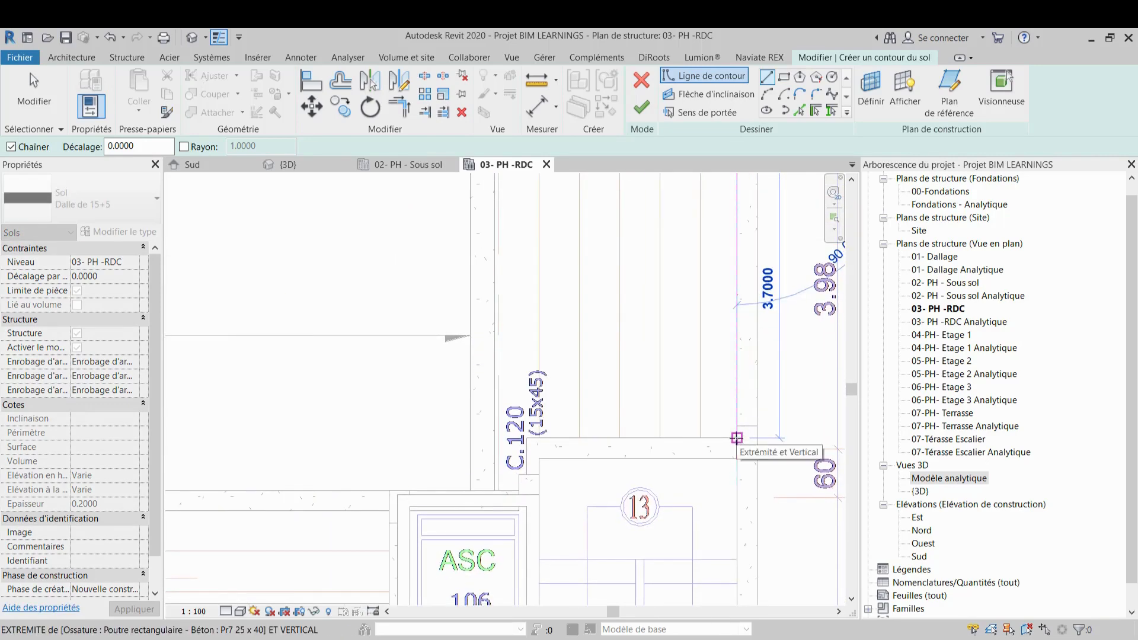
{"action": "left_click", "coordinate": [737, 439]}
{"action": "left_click", "coordinate": [526, 465]}
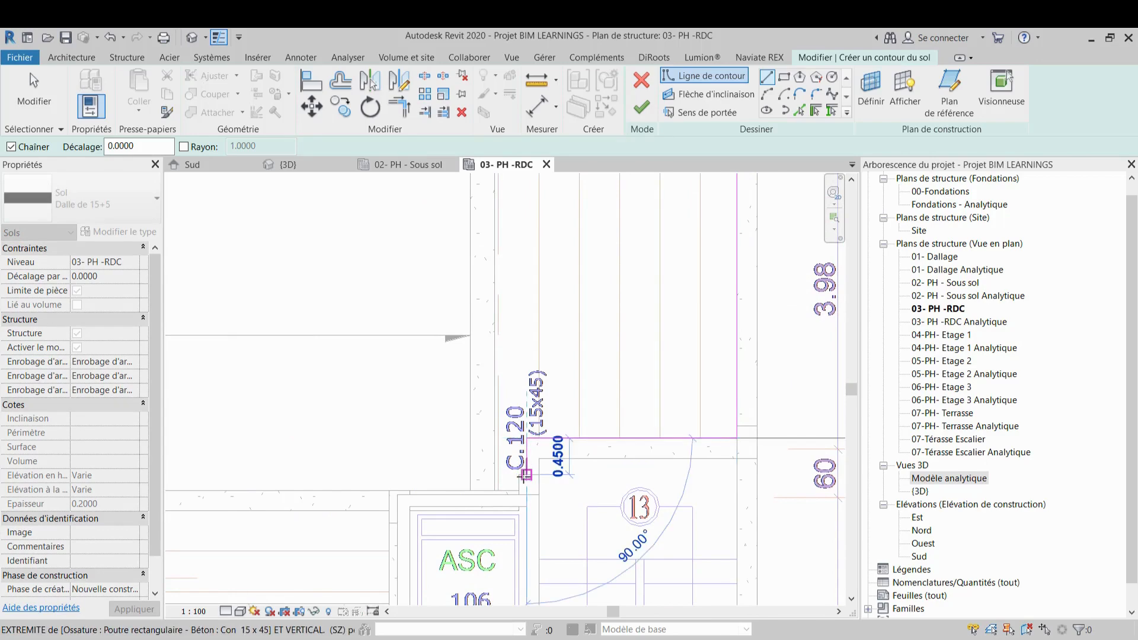
{"action": "left_click", "coordinate": [526, 474]}
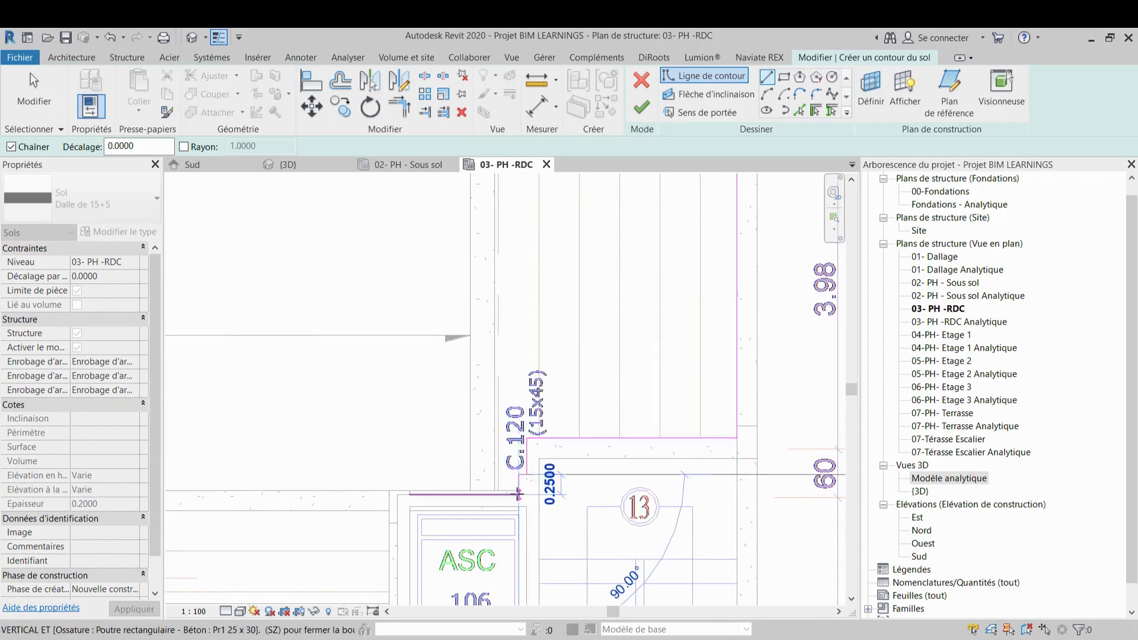
{"action": "scroll", "coordinate": [480, 497], "scroll_direction": "up", "scroll_amount": 5}
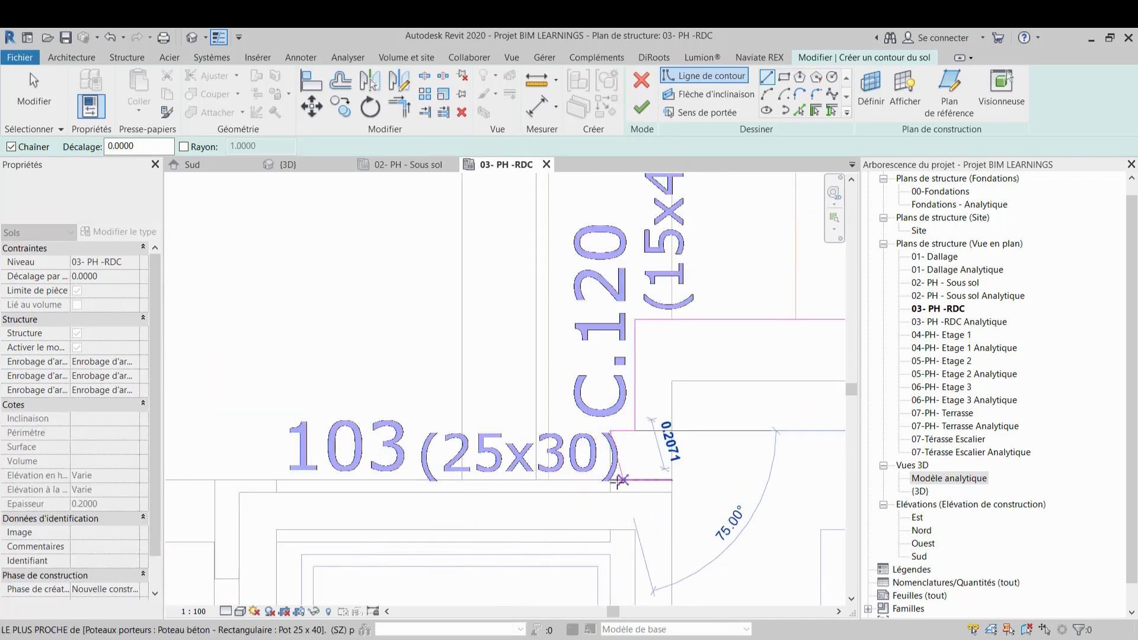
{"action": "left_click", "coordinate": [610, 481]}
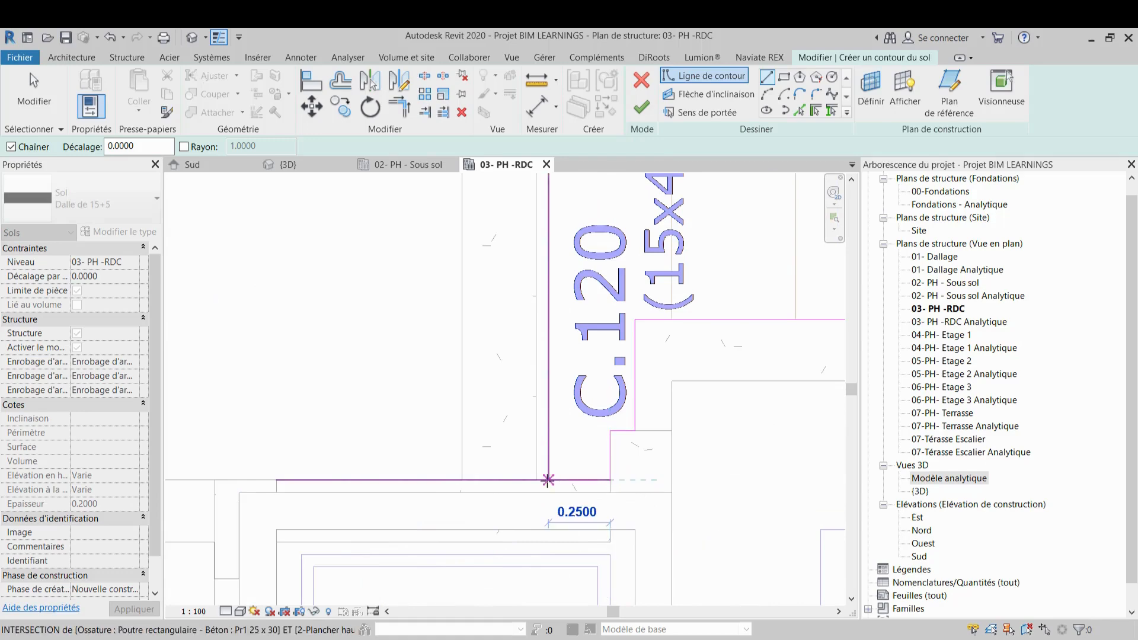
{"action": "left_click", "coordinate": [549, 480]}
{"action": "scroll", "coordinate": [559, 432], "scroll_direction": "down", "scroll_amount": 2}
{"action": "middle_click_drag", "start_coordinate": [559, 432], "coordinate": [549, 538]}
{"action": "scroll", "coordinate": [550, 535], "scroll_direction": "down", "scroll_amount": 2}
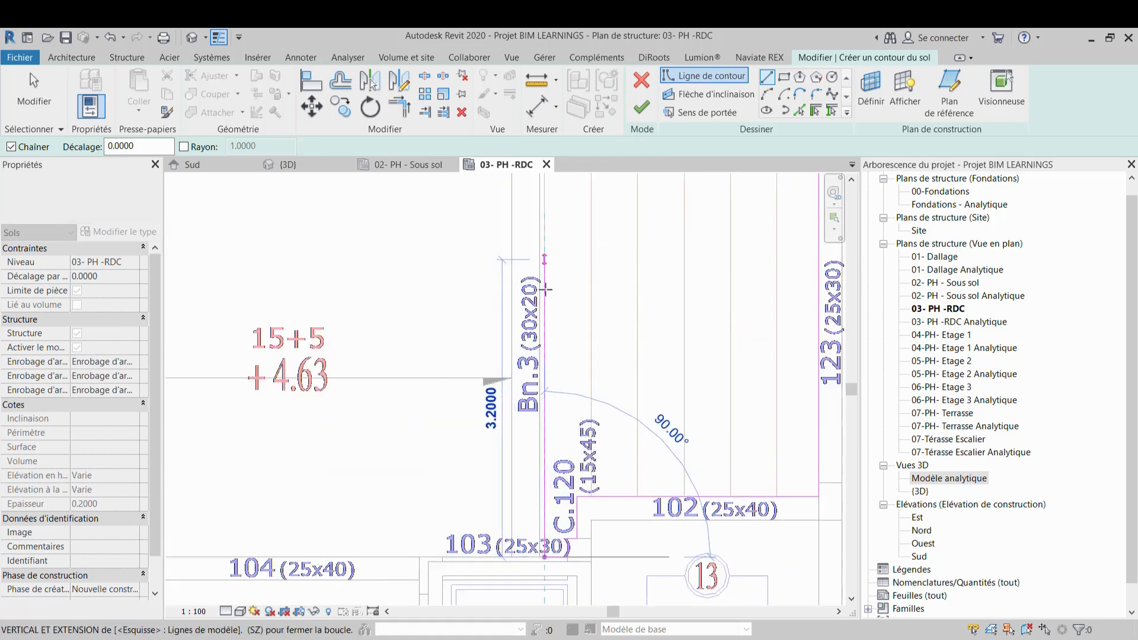
{"action": "middle_click_drag", "start_coordinate": [546, 291], "coordinate": [561, 497]}
{"action": "scroll", "coordinate": [558, 377], "scroll_direction": "up", "scroll_amount": 4}
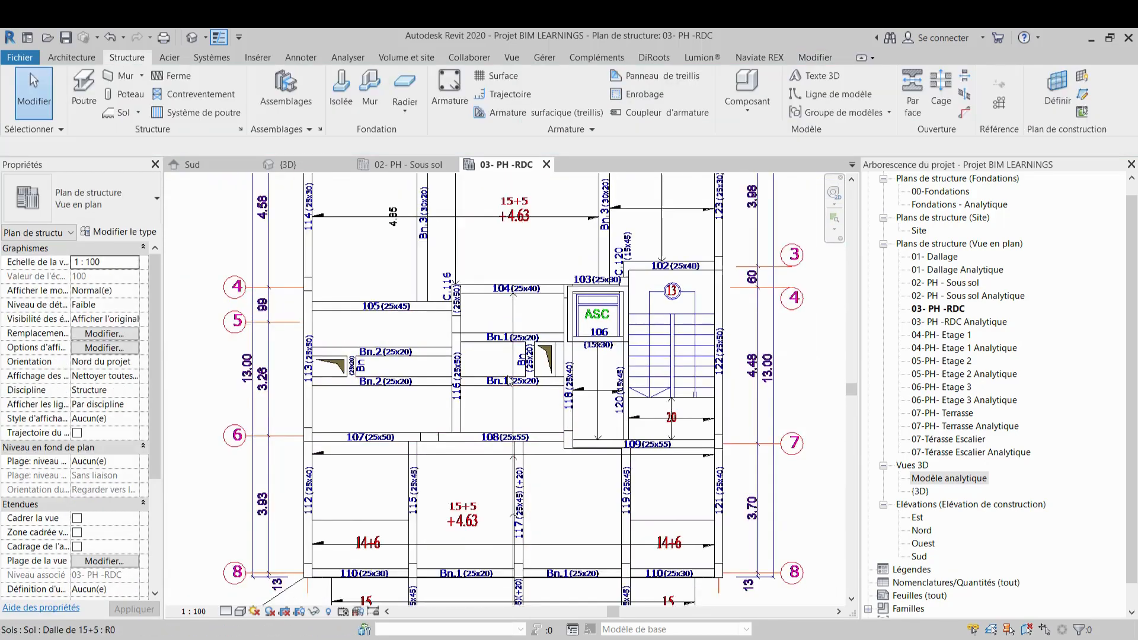
{"action": "scroll", "coordinate": [451, 386], "scroll_direction": "up", "scroll_amount": 1}
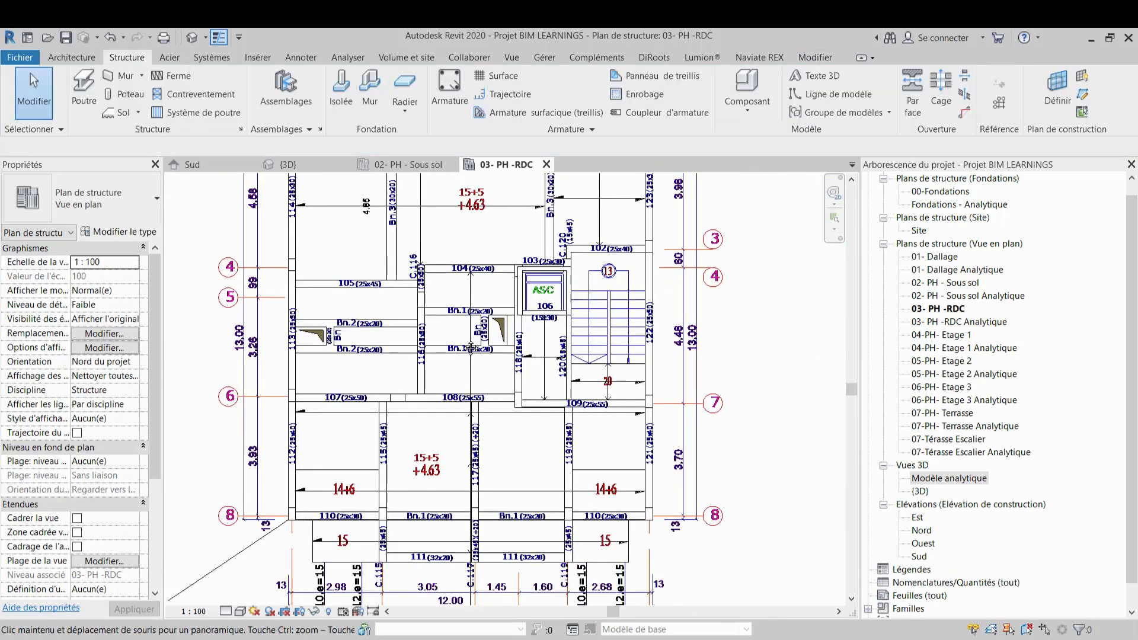
Review the Sous sol and RDC plans and inspect the slabs in the 3D view
{"action": "left_click", "coordinate": [396, 165]}
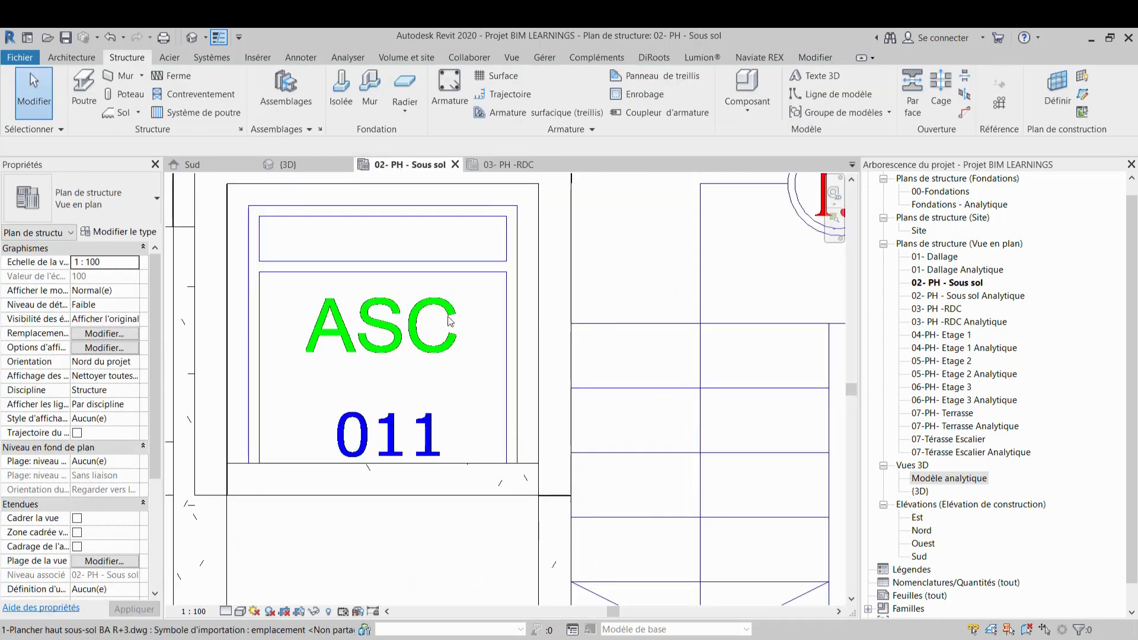
{"action": "scroll", "coordinate": [606, 410], "scroll_direction": "down", "scroll_amount": 3}
{"action": "scroll", "coordinate": [606, 411], "scroll_direction": "down", "scroll_amount": 4}
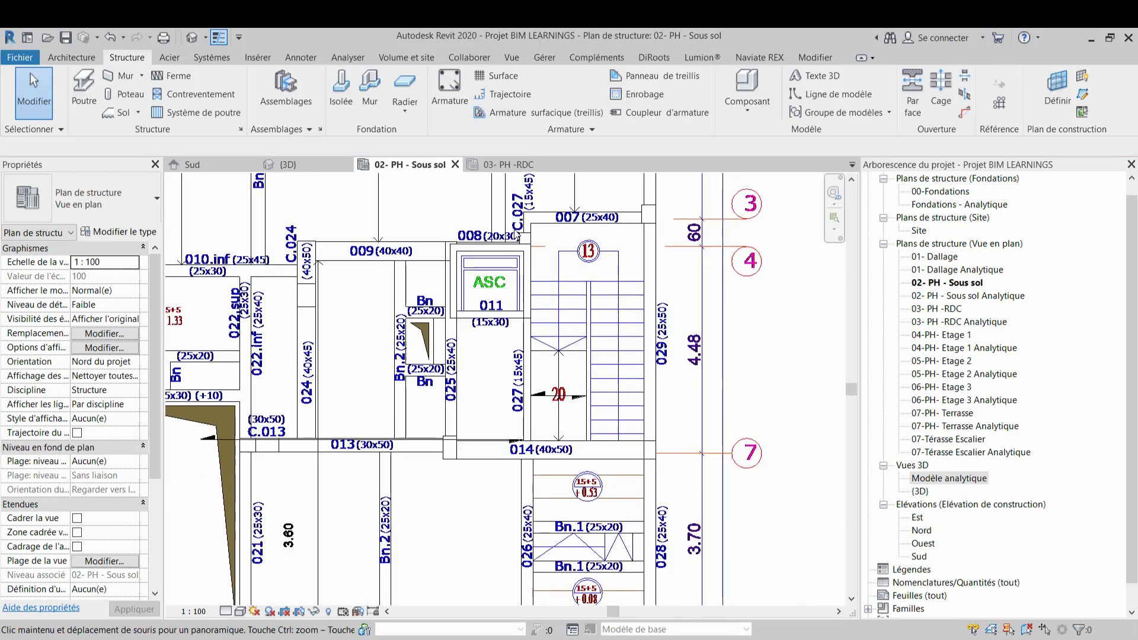
{"action": "left_click", "coordinate": [507, 165]}
{"action": "left_click", "coordinate": [329, 163]}
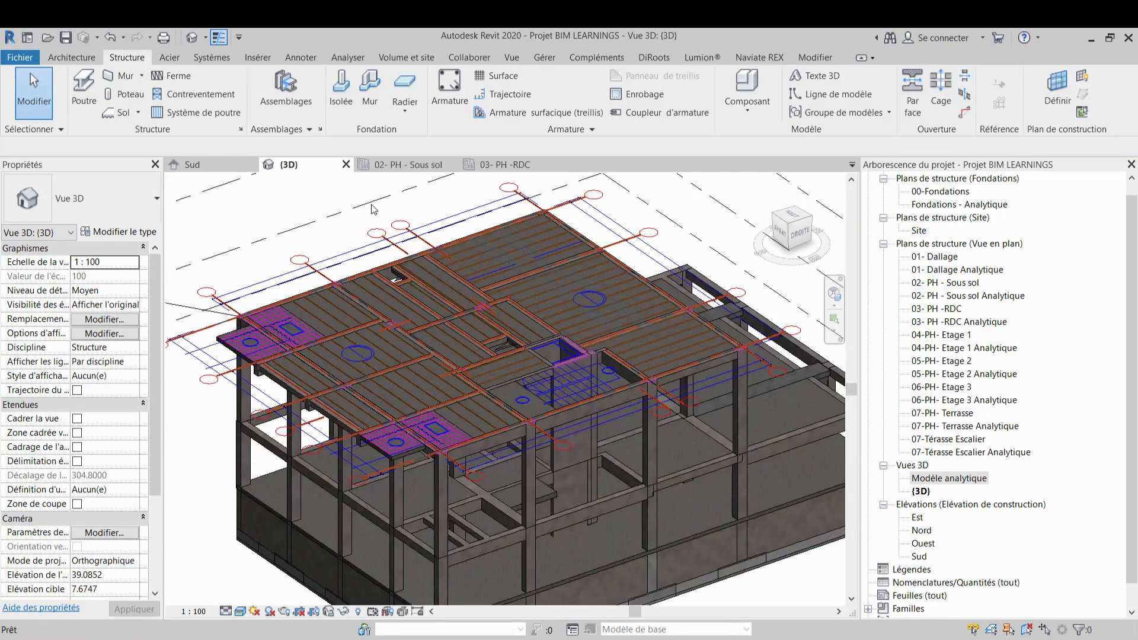
{"action": "mouse_move", "coordinate": [379, 391]}
{"action": "middle_mouse_down", "text": "shift"}
{"action": "mouse_move", "coordinate": [475, 369]}
{"action": "mouse_move", "coordinate": [383, 375]}
{"action": "middle_mouse_up", "text": "shift"}
{"action": "scroll", "coordinate": [525, 307], "scroll_direction": "up", "scroll_amount": 2}
{"action": "middle_click_drag", "start_coordinate": [552, 368], "coordinate": [560, 279], "text": "shift"}
{"action": "scroll", "coordinate": [561, 279], "scroll_direction": "down", "scroll_amount": 2}
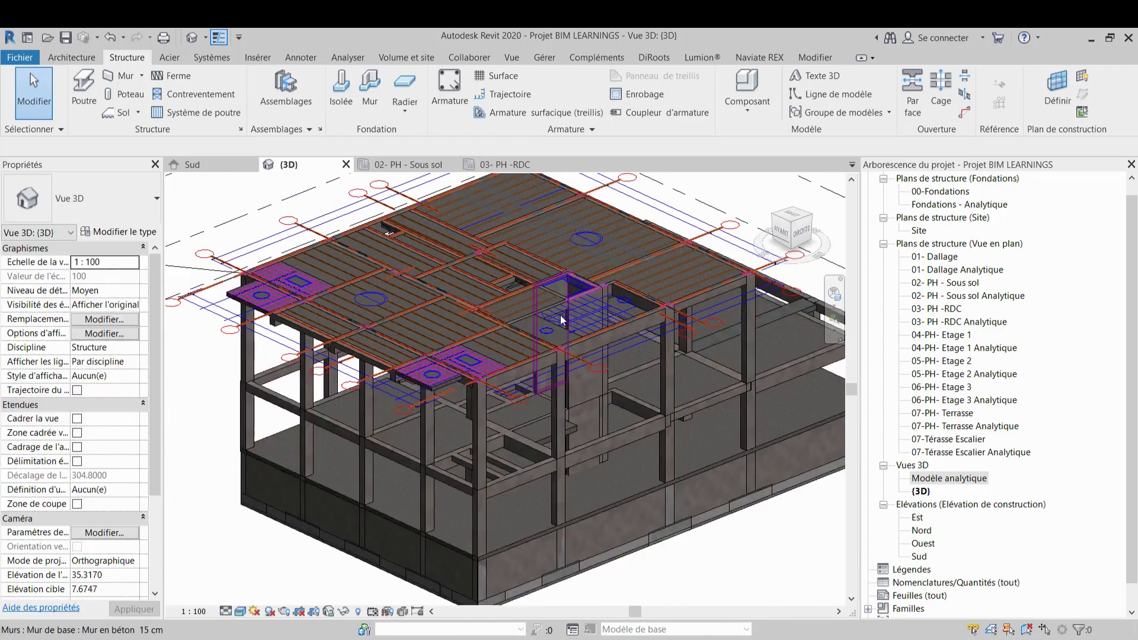
{"action": "middle_click_drag", "start_coordinate": [574, 347], "coordinate": [476, 393]}
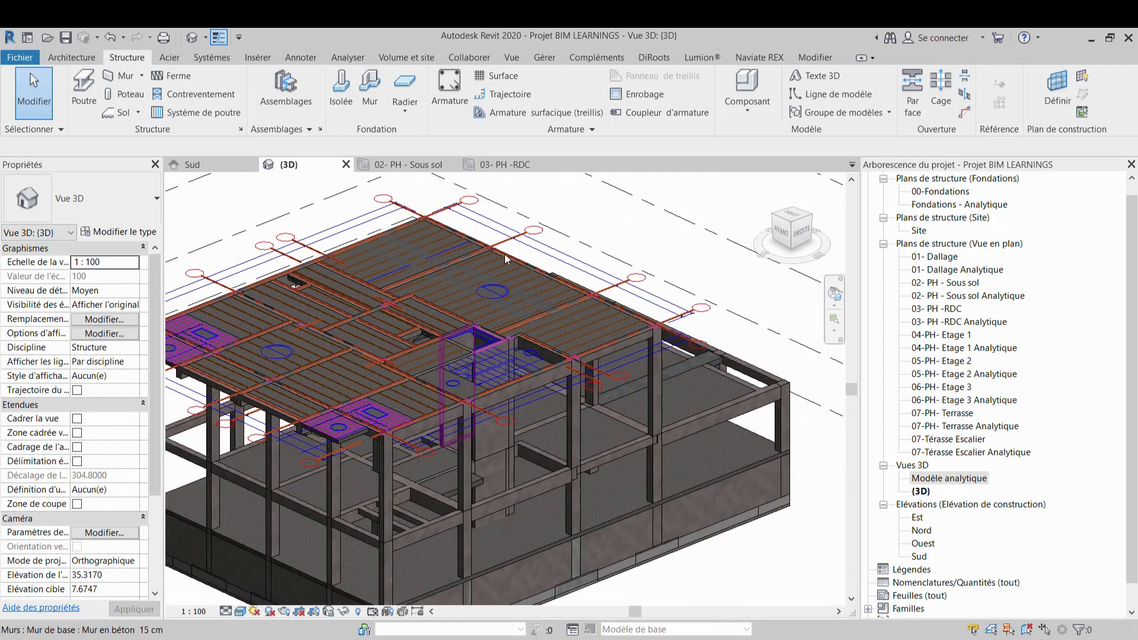
{"action": "scroll", "coordinate": [528, 342], "scroll_direction": "down", "scroll_amount": 3}
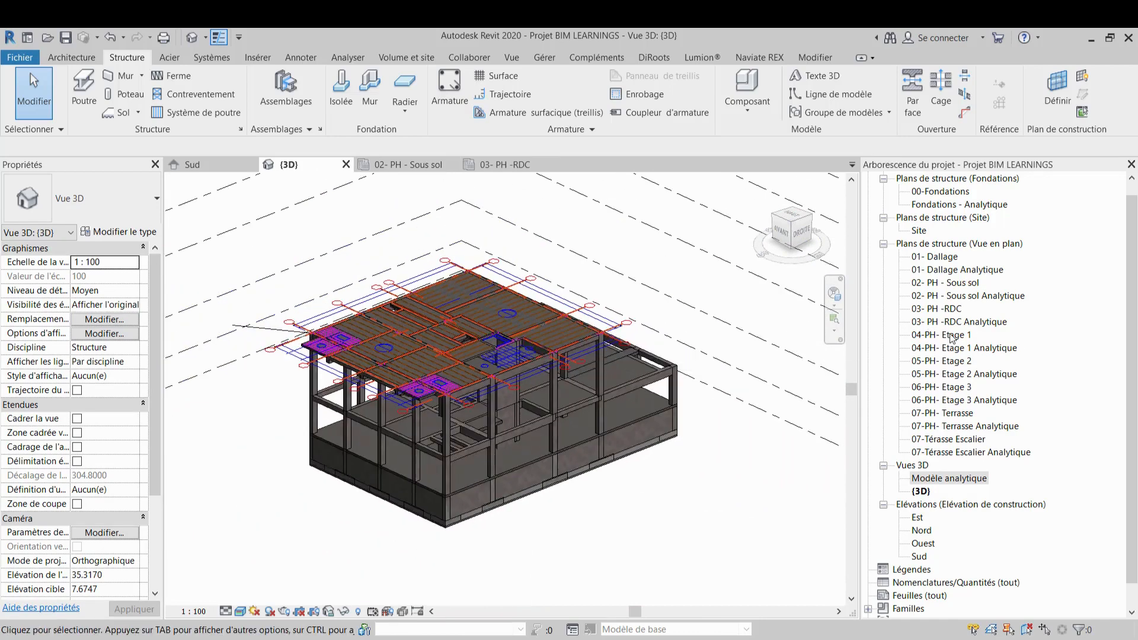
Open the 04-PH- Etage 1 plan and link the CAD file 3-Plancher haut 1er-2ème etage BA R+3
{"action": "double_click", "coordinate": [950, 336]}
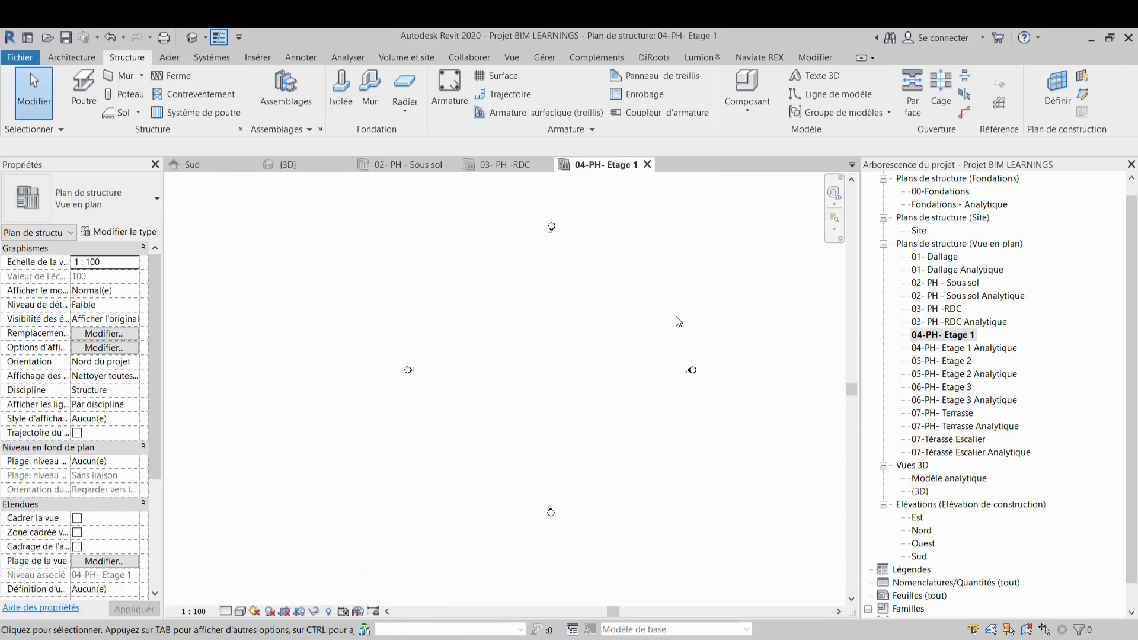
{"action": "middle_click_drag", "start_coordinate": [465, 290], "coordinate": [441, 280]}
{"action": "left_click", "coordinate": [260, 57]}
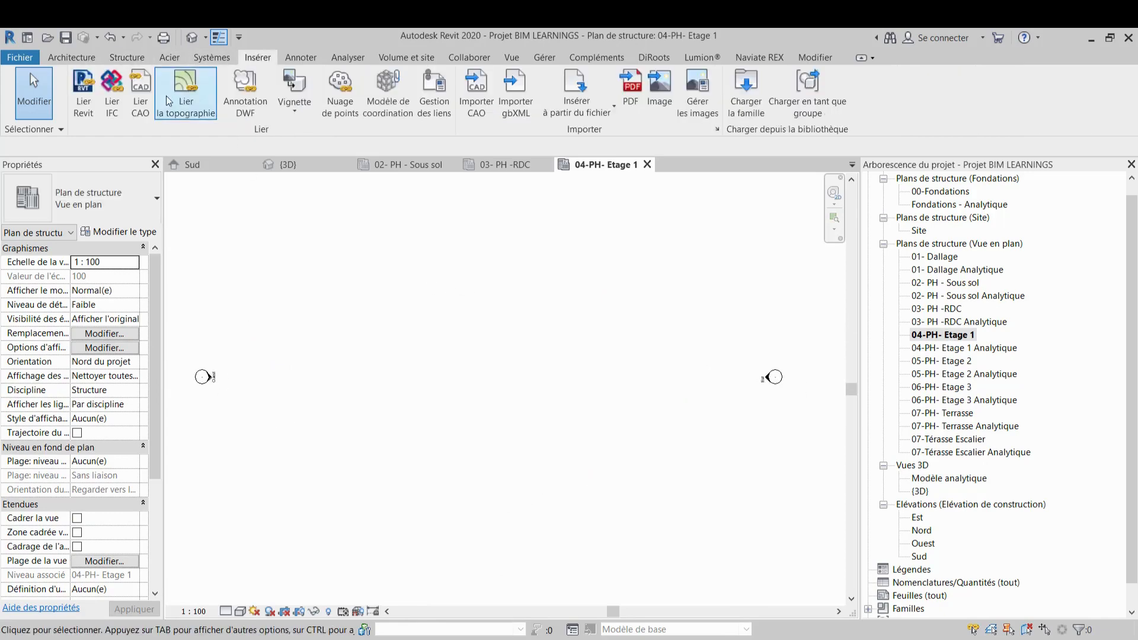
{"action": "left_click", "coordinate": [151, 106]}
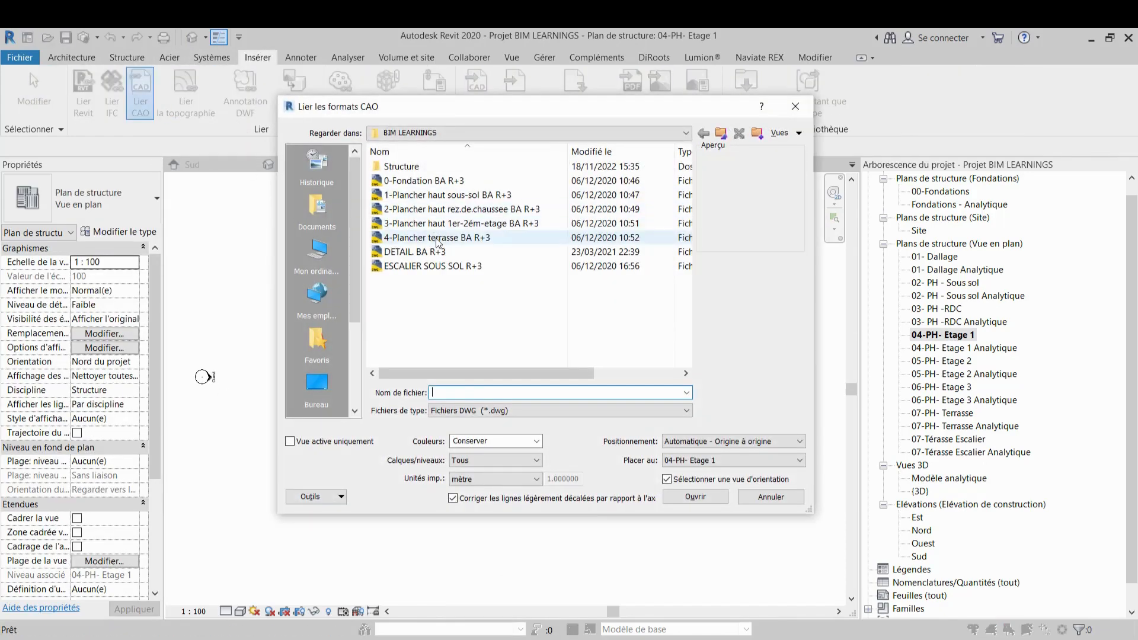
{"action": "double_click", "coordinate": [450, 224]}
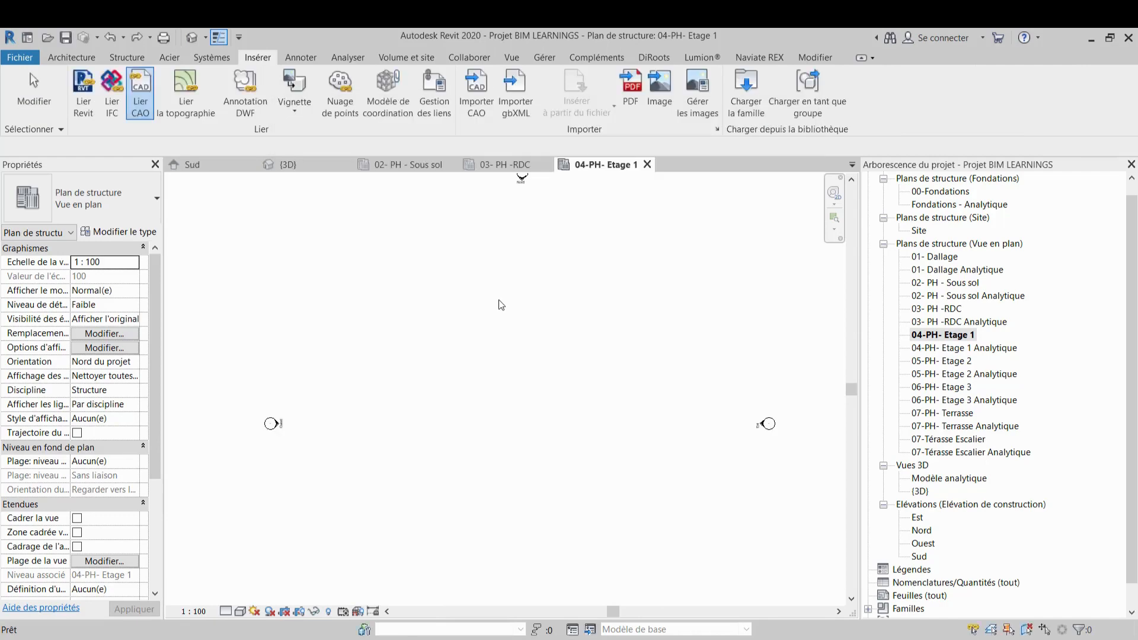
Start the Column tool and place a 25 x 40 concrete column at the corner of beam 100 on axes A and 2
{"action": "scroll", "coordinate": [634, 323], "scroll_direction": "up", "scroll_amount": 4}
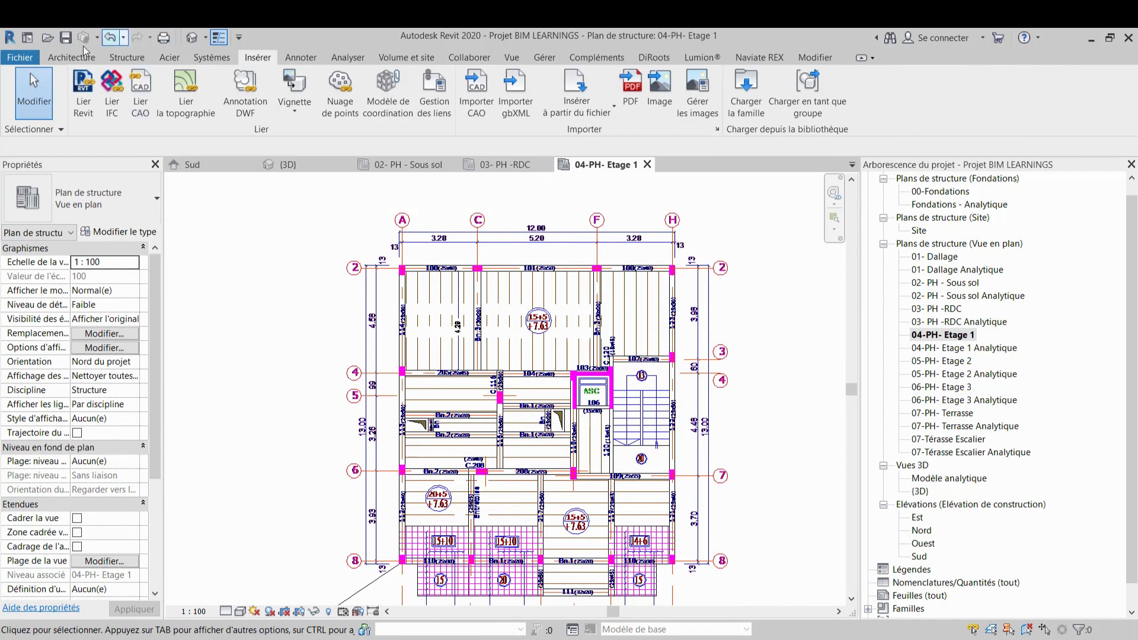
{"action": "left_click", "coordinate": [125, 58]}
{"action": "left_click", "coordinate": [112, 92]}
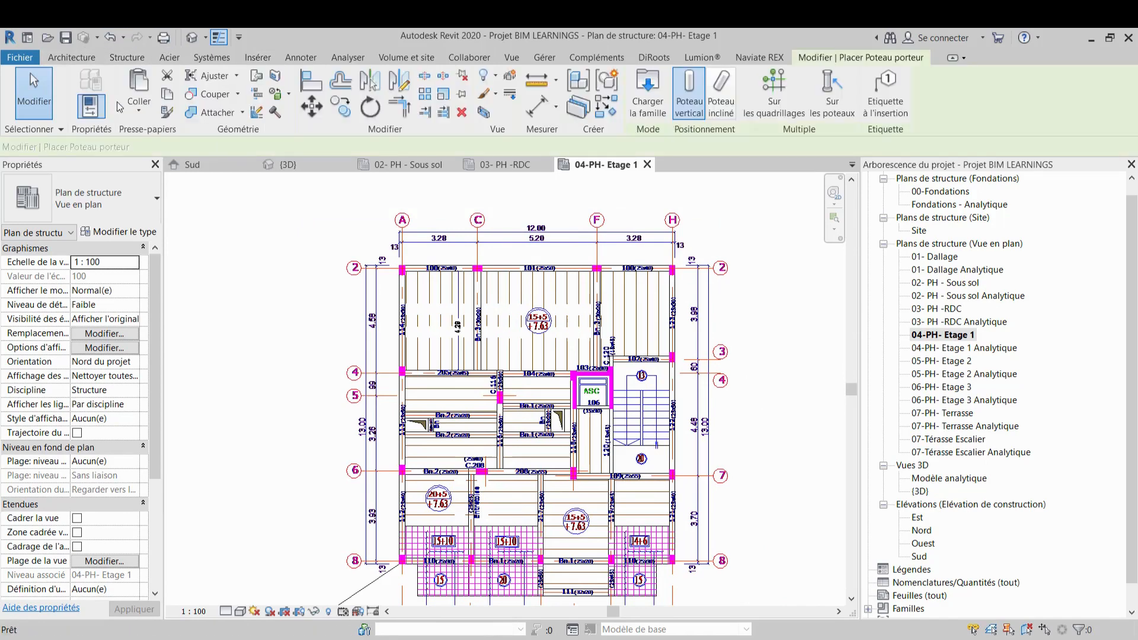
{"action": "scroll", "coordinate": [438, 265], "scroll_direction": "up", "scroll_amount": 3}
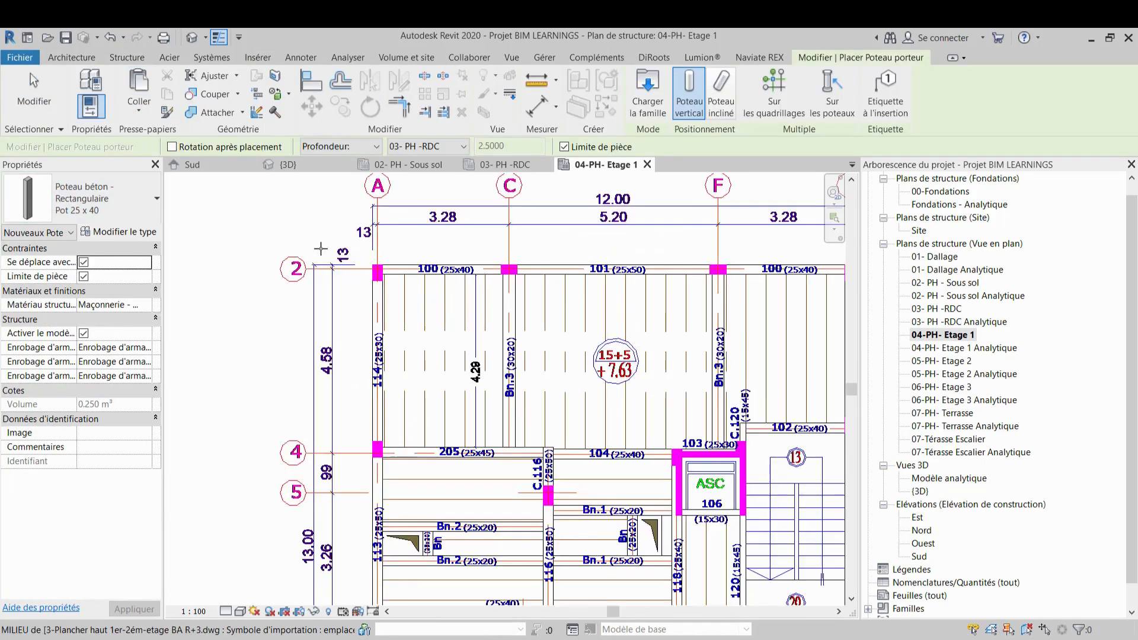
{"action": "scroll", "coordinate": [325, 250], "scroll_direction": "up", "scroll_amount": 5}
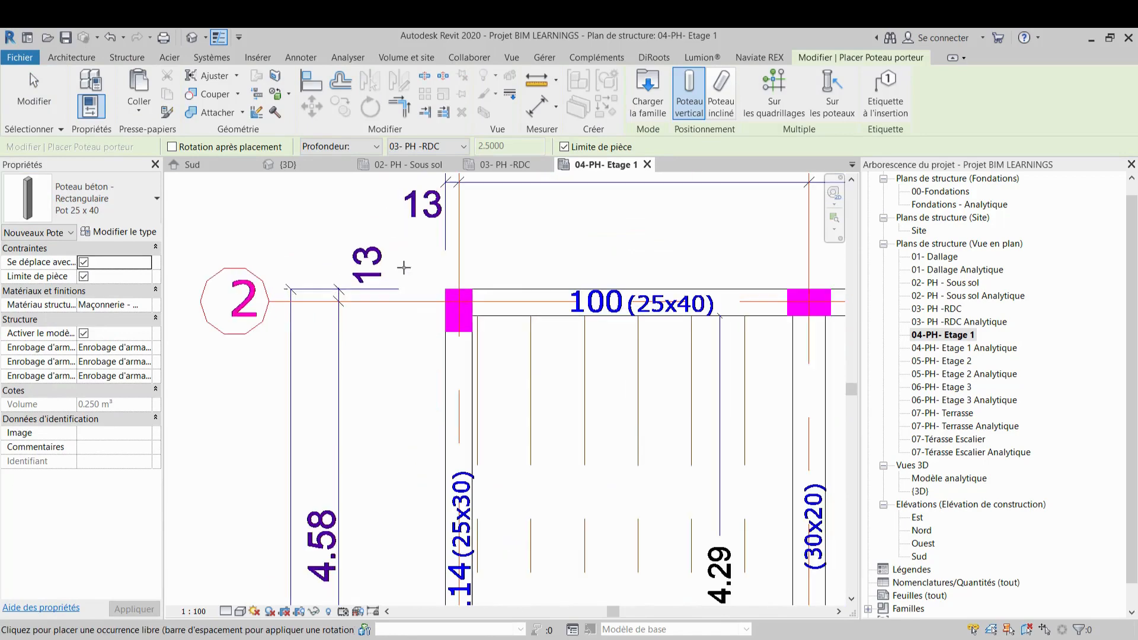
{"action": "left_click", "coordinate": [459, 308]}
{"action": "middle_click_drag", "start_coordinate": [461, 314], "coordinate": [331, 284]}
{"action": "scroll", "coordinate": [331, 285], "scroll_direction": "up", "scroll_amount": 4}
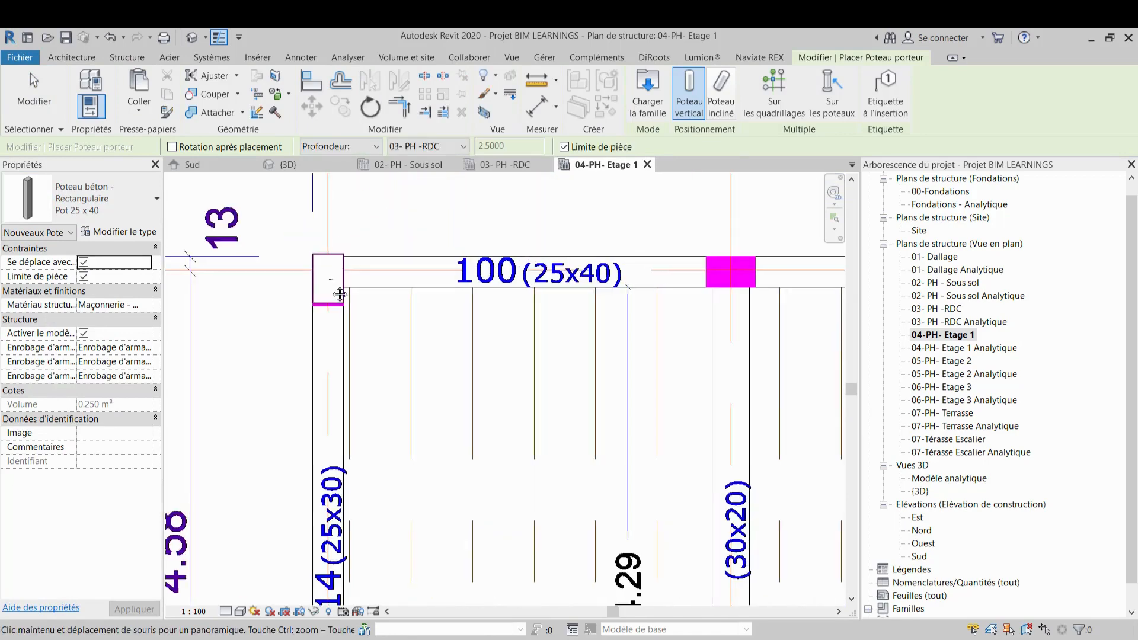
{"action": "key", "text": "a"}
{"action": "key", "text": "l"}
{"action": "scroll", "coordinate": [310, 312], "scroll_direction": "up", "scroll_amount": 5}
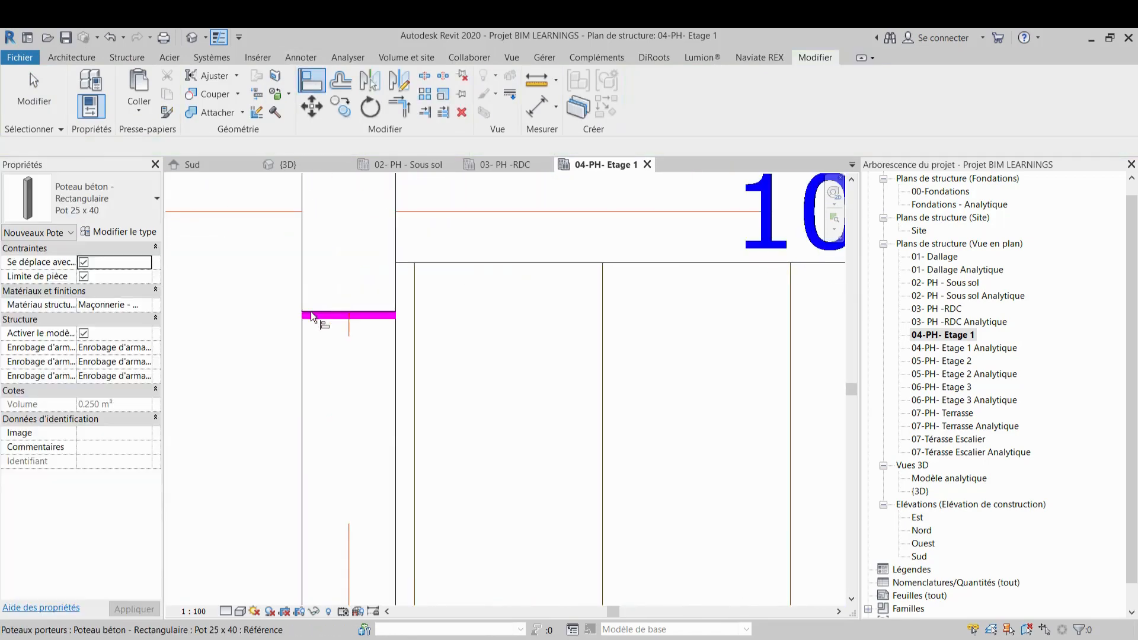
{"action": "scroll", "coordinate": [325, 315], "scroll_direction": "down", "scroll_amount": 5}
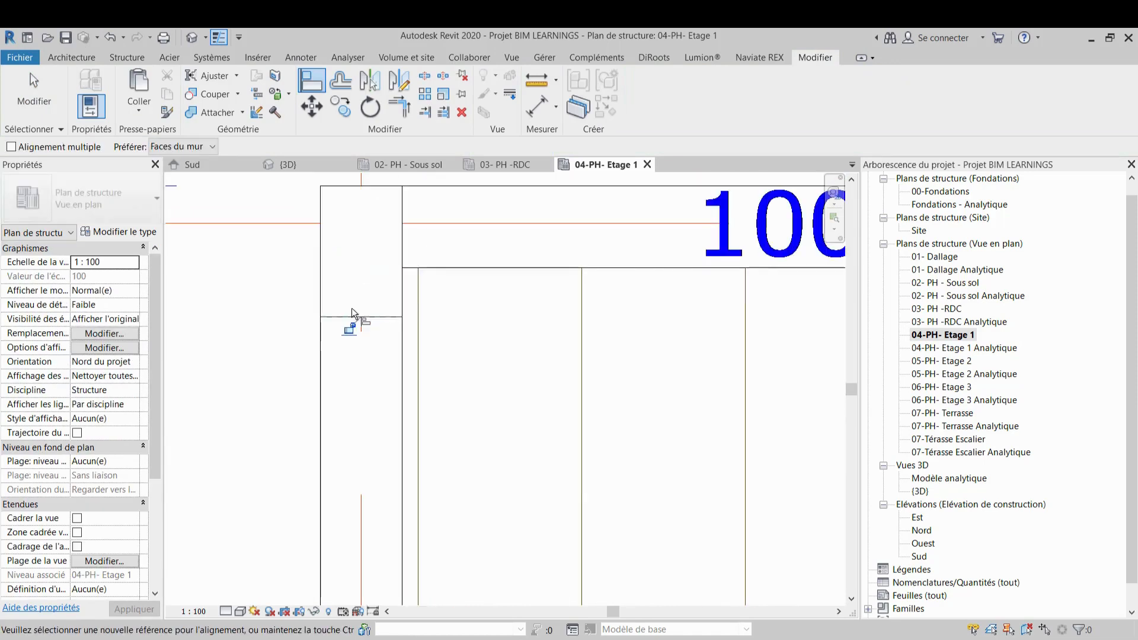
{"action": "middle_click_drag", "start_coordinate": [552, 329], "coordinate": [376, 348]}
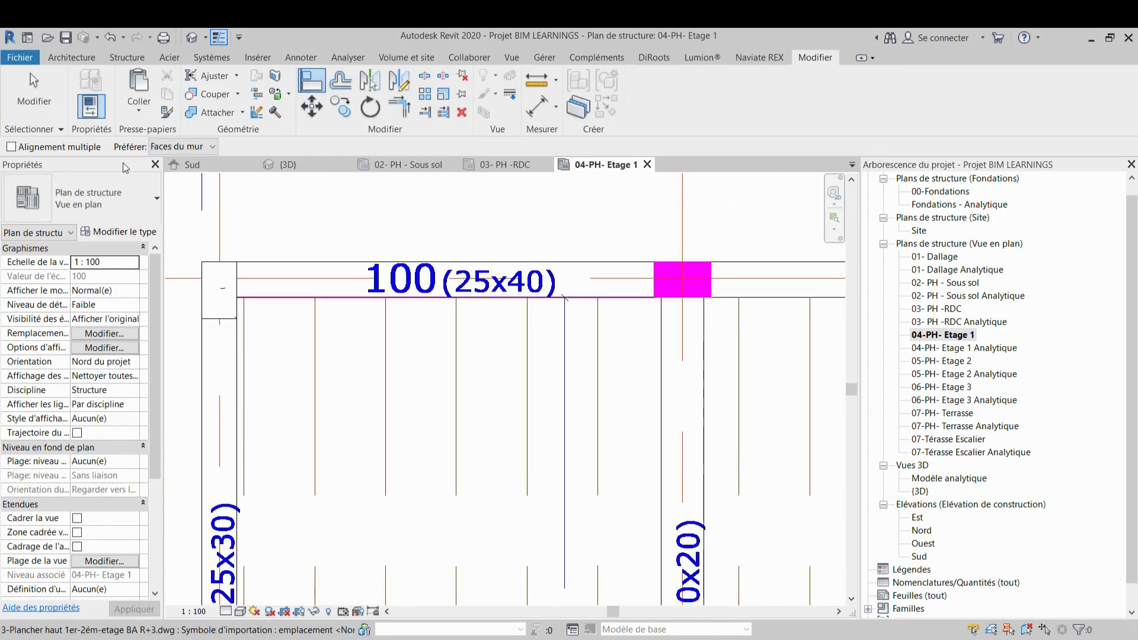
Place a column at the junction of beams 100 and 101 on axis C and rotate it to run along the beam
{"action": "left_click", "coordinate": [126, 57]}
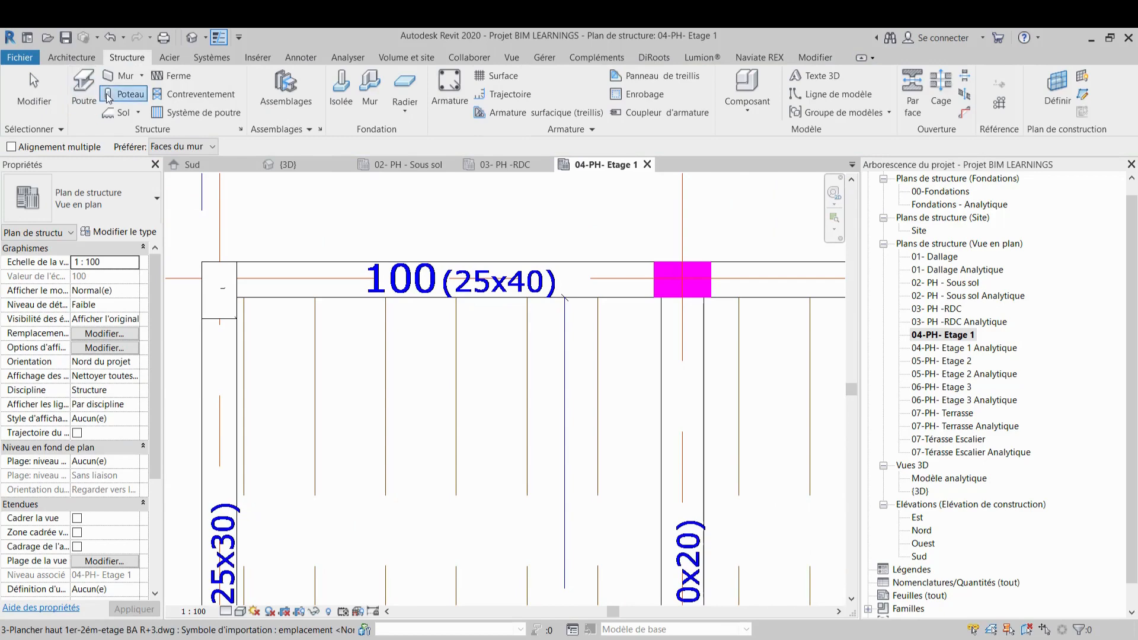
{"action": "left_click", "coordinate": [83, 86]}
{"action": "scroll", "coordinate": [668, 285], "scroll_direction": "up", "scroll_amount": 3}
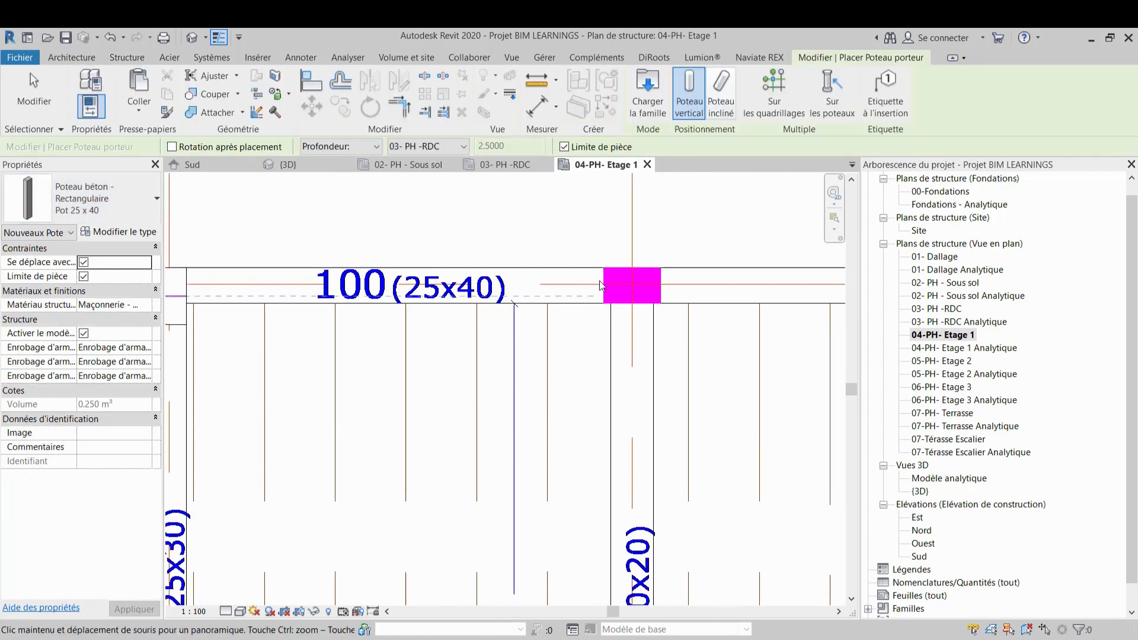
{"action": "left_click", "coordinate": [657, 281]}
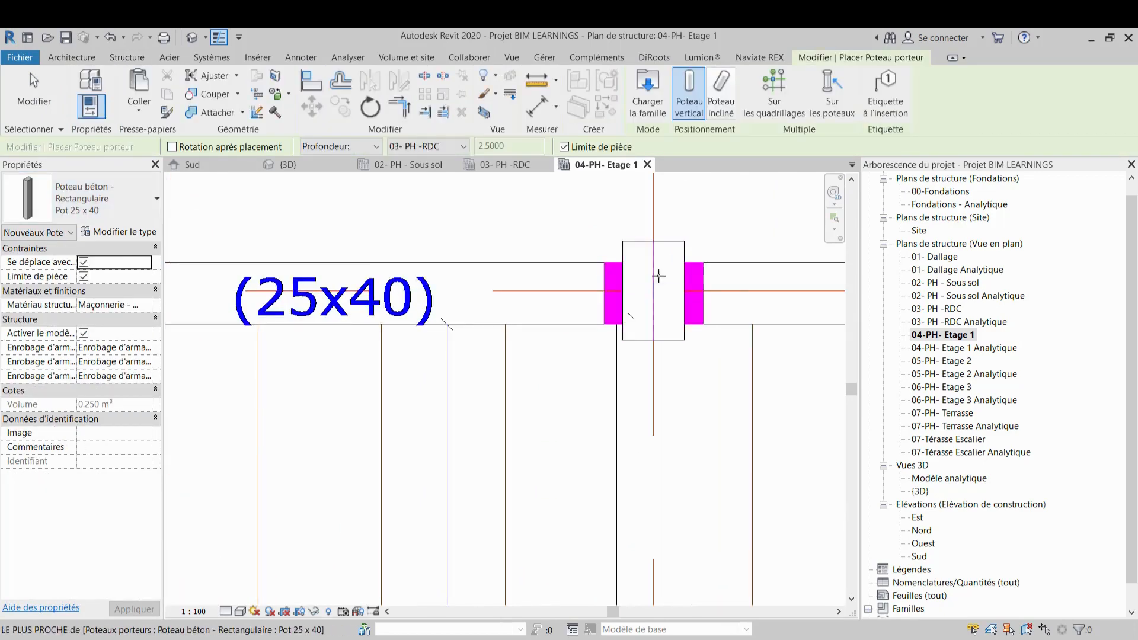
{"action": "key", "text": "Escape"}
{"action": "key", "text": "Escape"}
{"action": "left_click", "coordinate": [666, 243]}
{"action": "key", "text": "space"}
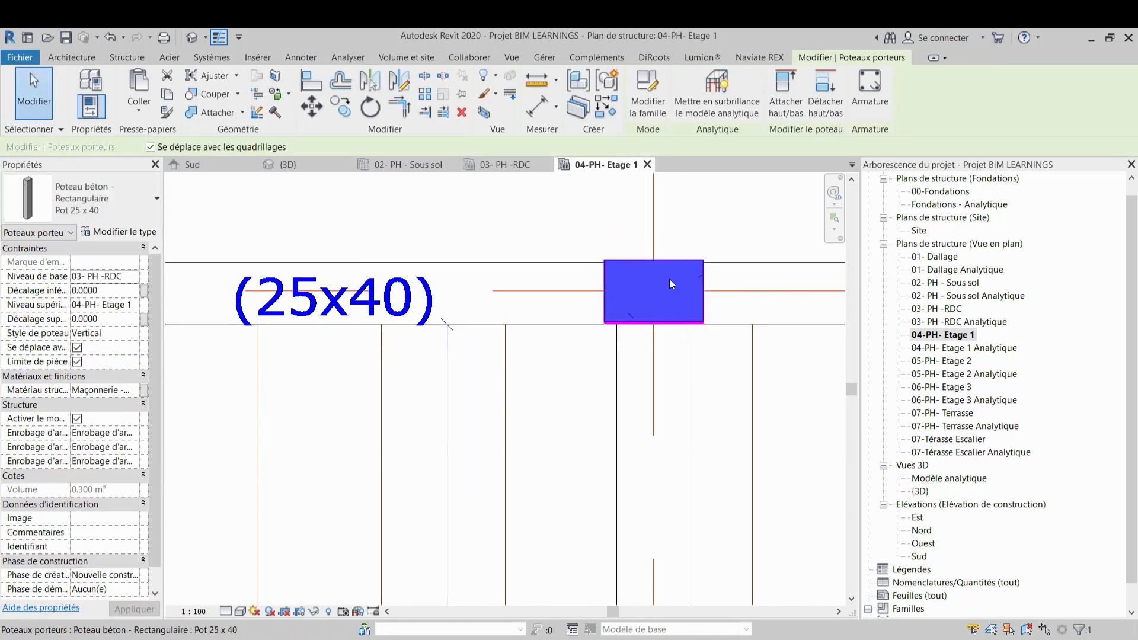
{"action": "scroll", "coordinate": [670, 279], "scroll_direction": "up", "scroll_amount": 2}
{"action": "key", "text": "Escape"}
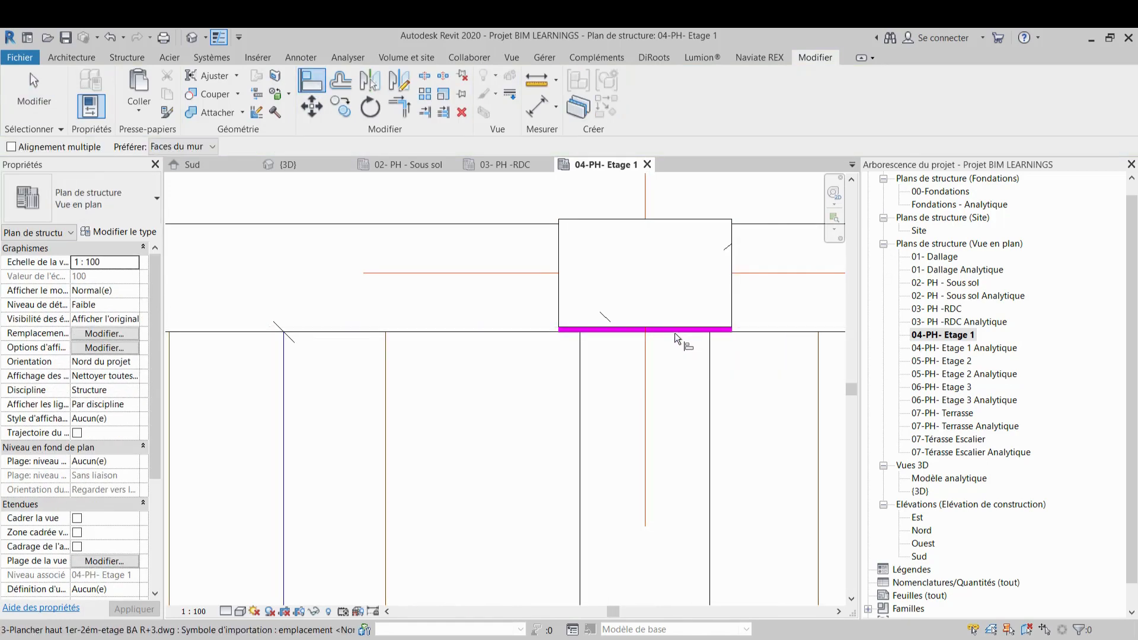
{"action": "scroll", "coordinate": [675, 330], "scroll_direction": "up", "scroll_amount": 2}
{"action": "left_click", "coordinate": [674, 326]}
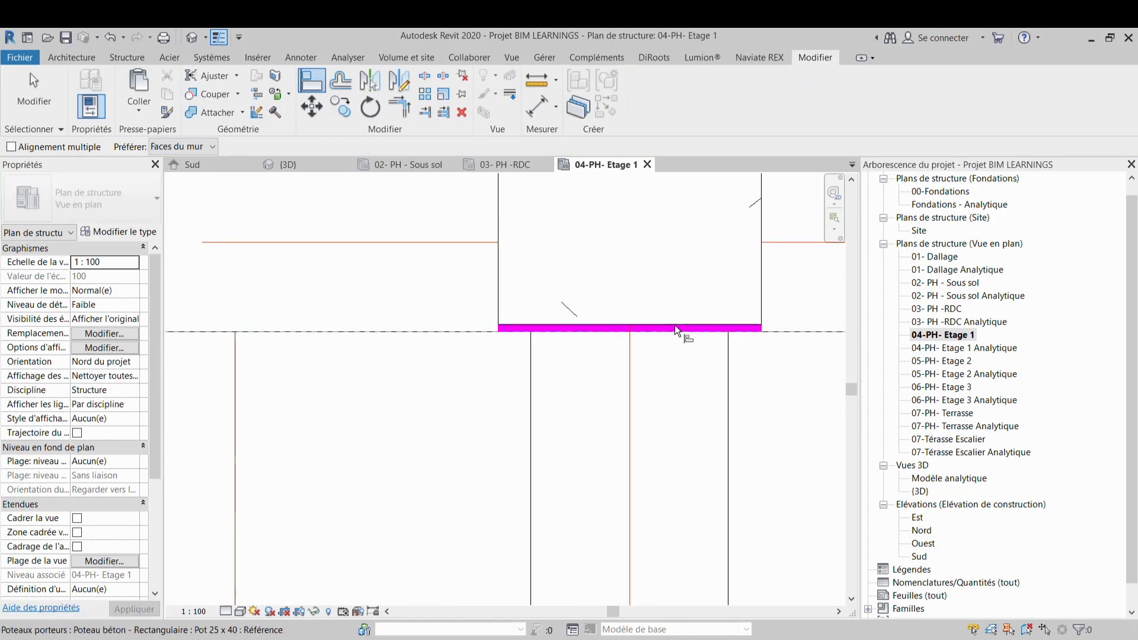
{"action": "key", "text": "Escape"}
Place a column at the junction of beams 101 and 100 on axis F, oriented along the beam
{"action": "scroll", "coordinate": [587, 310], "scroll_direction": "down", "scroll_amount": 8}
{"action": "middle_click_drag", "start_coordinate": [600, 346], "coordinate": [289, 343]}
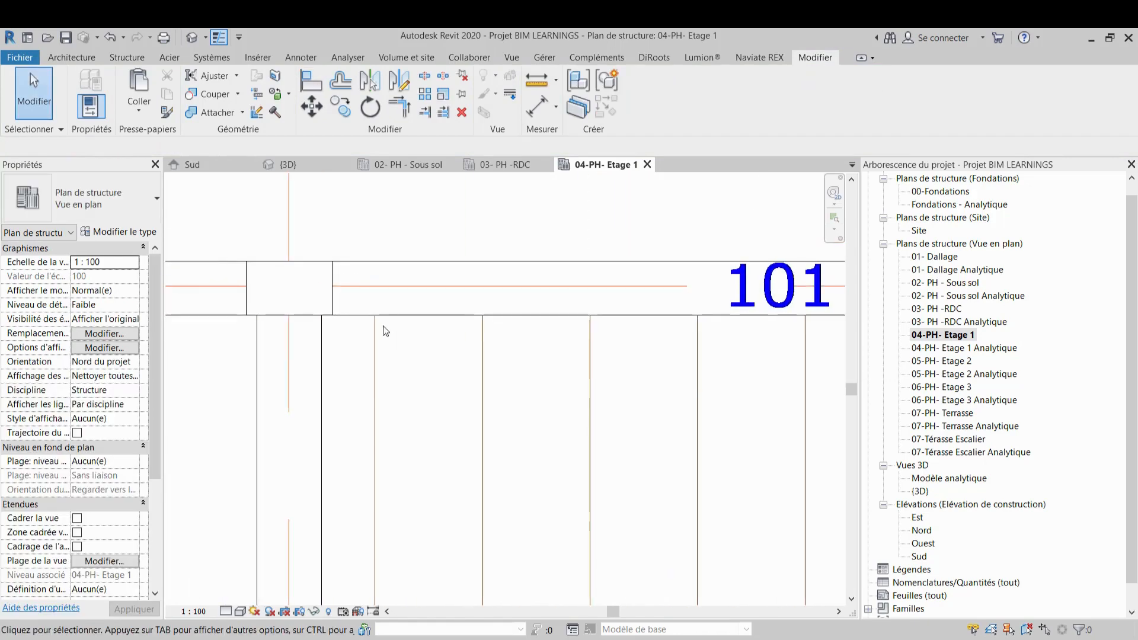
{"action": "scroll", "coordinate": [383, 330], "scroll_direction": "down", "scroll_amount": 2}
{"action": "middle_click_drag", "start_coordinate": [369, 346], "coordinate": [172, 339]}
{"action": "scroll", "coordinate": [338, 330], "scroll_direction": "down", "scroll_amount": 2}
{"action": "middle_click_drag", "start_coordinate": [521, 337], "coordinate": [423, 338]}
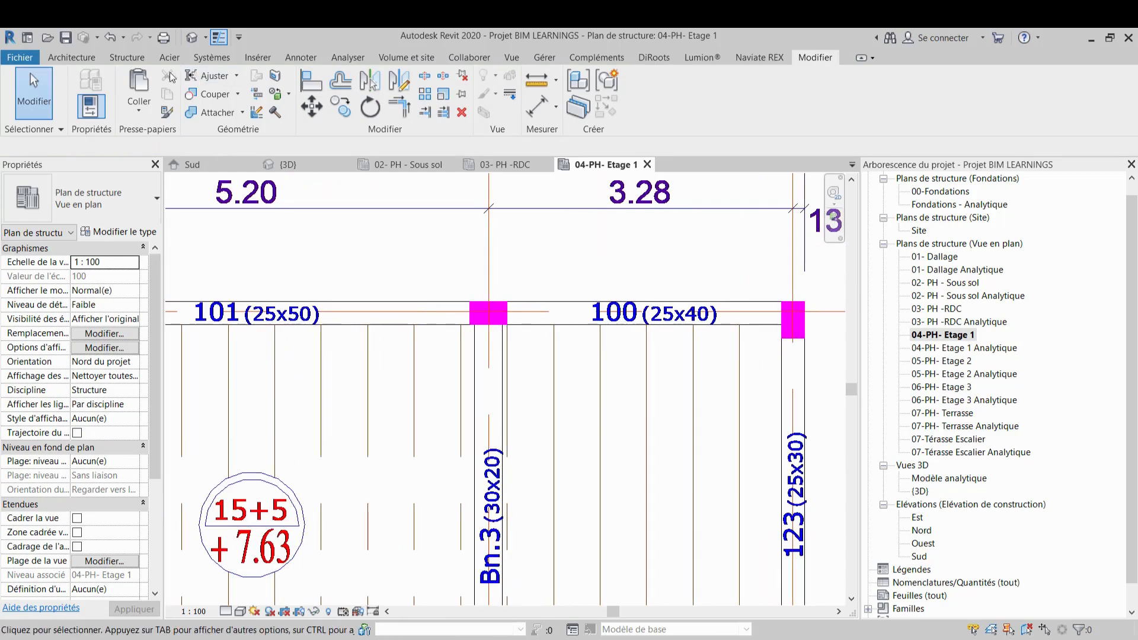
{"action": "left_click", "coordinate": [116, 58]}
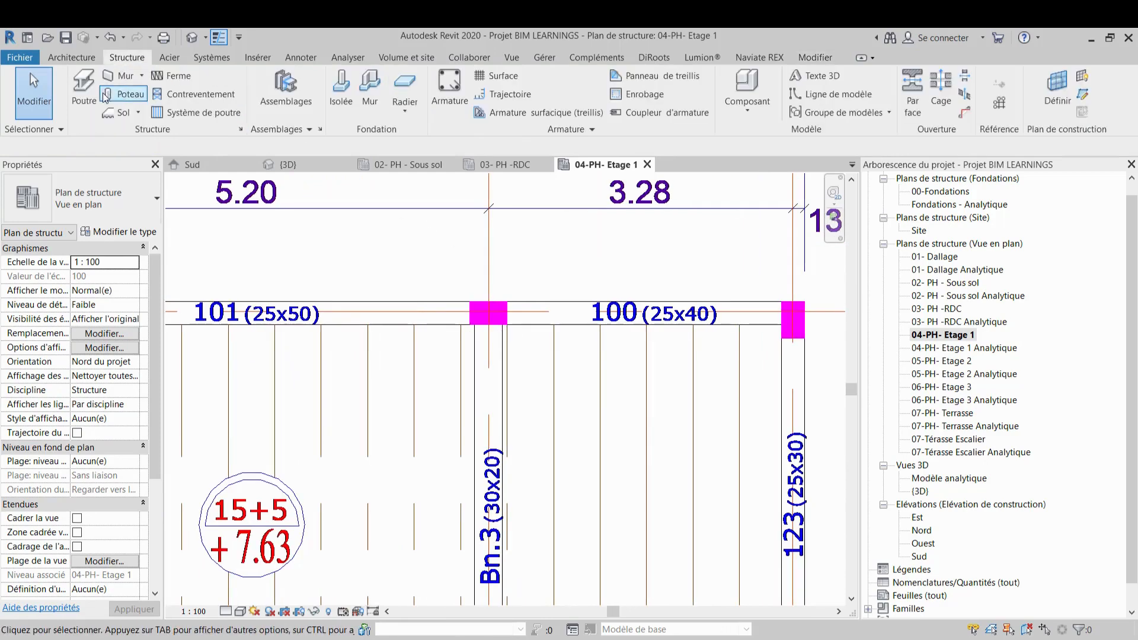
{"action": "left_click", "coordinate": [127, 90]}
{"action": "scroll", "coordinate": [481, 309], "scroll_direction": "up", "scroll_amount": 3}
{"action": "scroll", "coordinate": [481, 309], "scroll_direction": "up", "scroll_amount": 2}
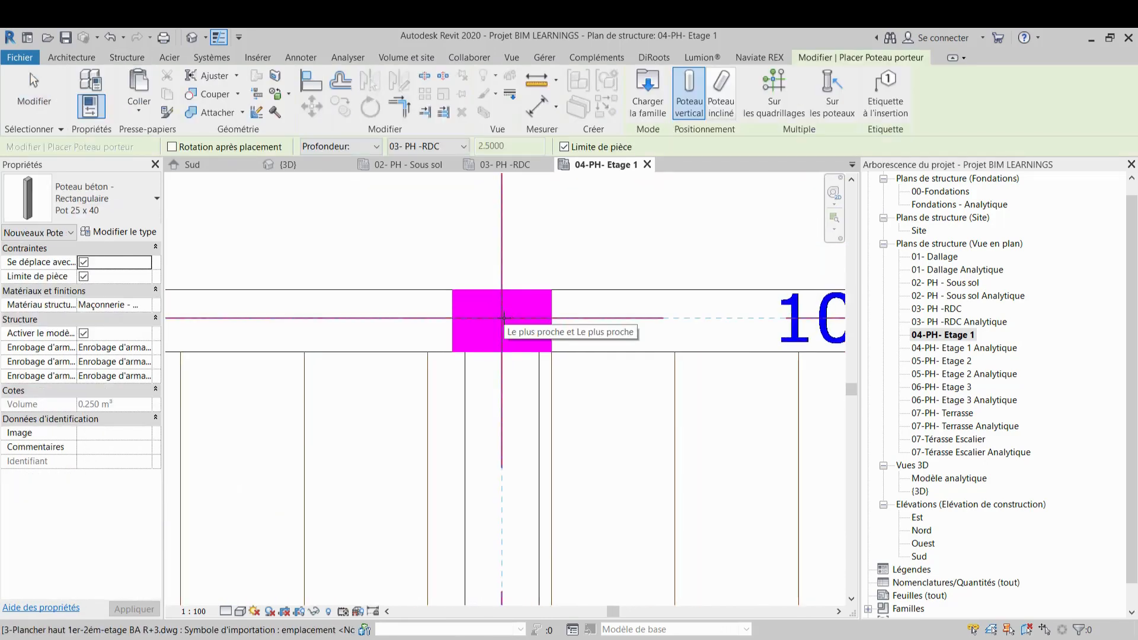
{"action": "left_click", "coordinate": [503, 317]}
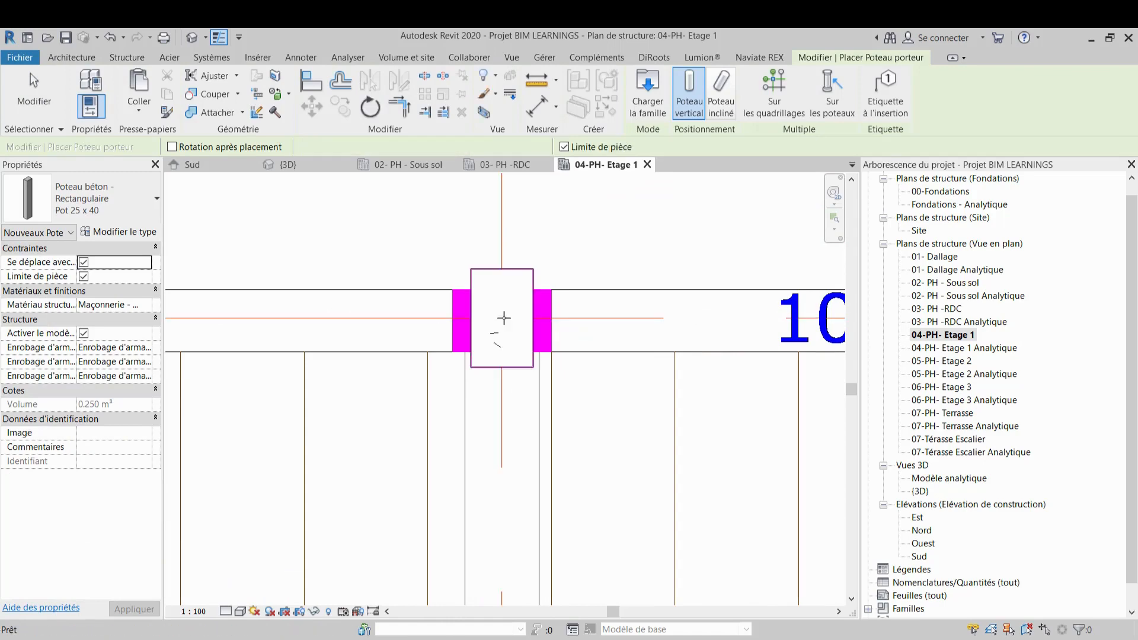
{"action": "key", "text": "Escape"}
{"action": "key", "text": "Escape"}
{"action": "left_click", "coordinate": [514, 280]}
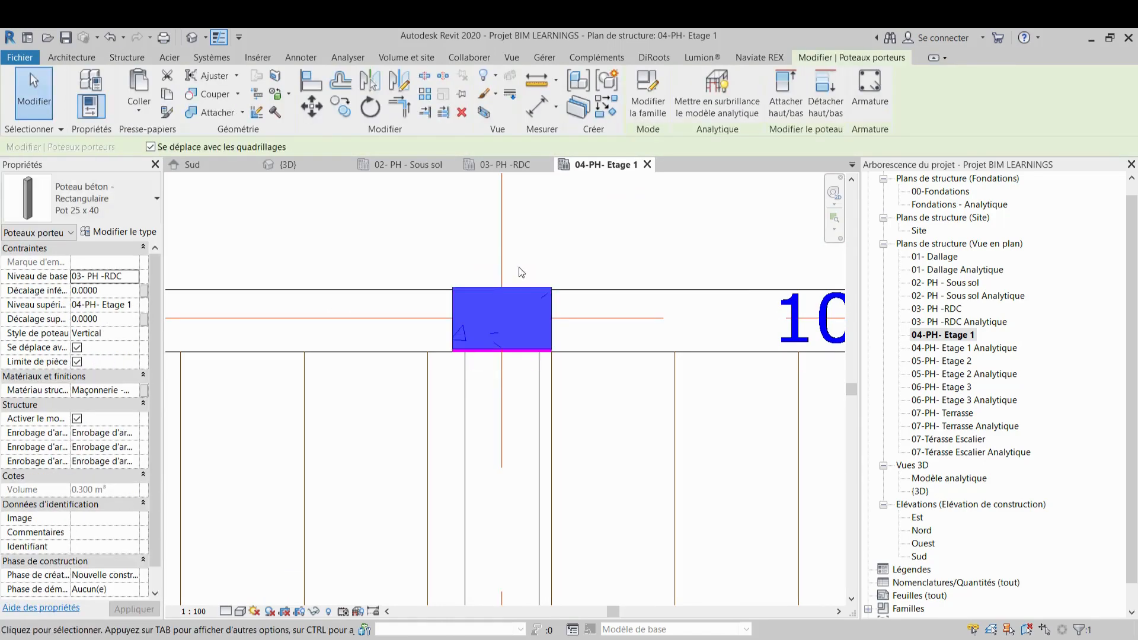
{"action": "scroll", "coordinate": [517, 334], "scroll_direction": "up", "scroll_amount": 2}
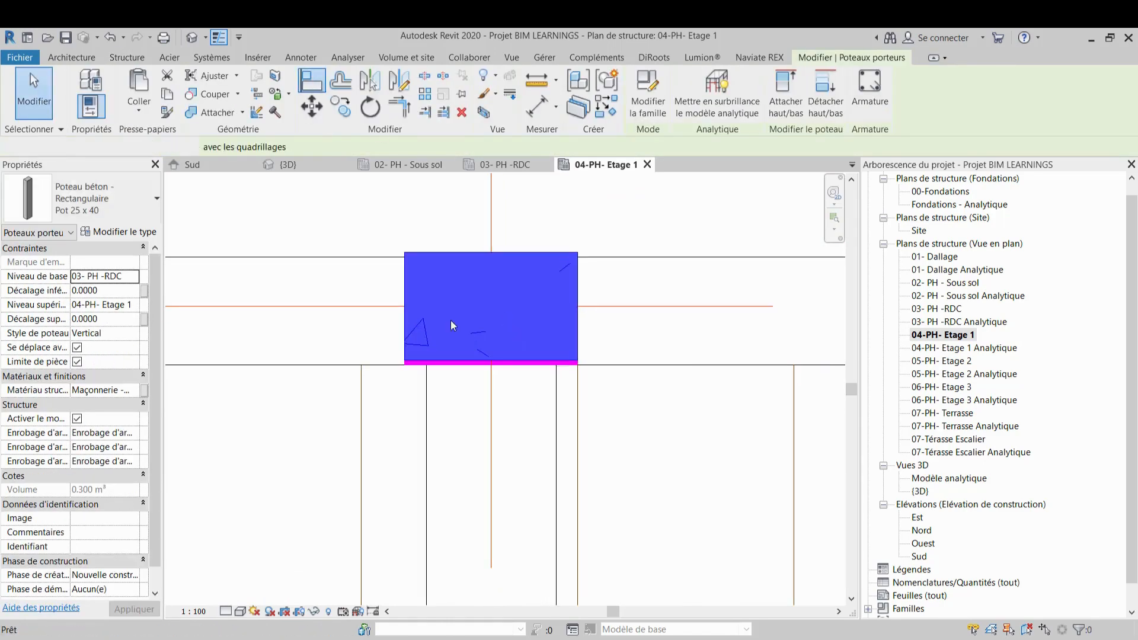
{"action": "key", "text": "Escape"}
{"action": "scroll", "coordinate": [468, 359], "scroll_direction": "up", "scroll_amount": 2}
{"action": "key", "text": "a"}
{"action": "key", "text": "l"}
{"action": "left_click", "coordinate": [468, 372]}
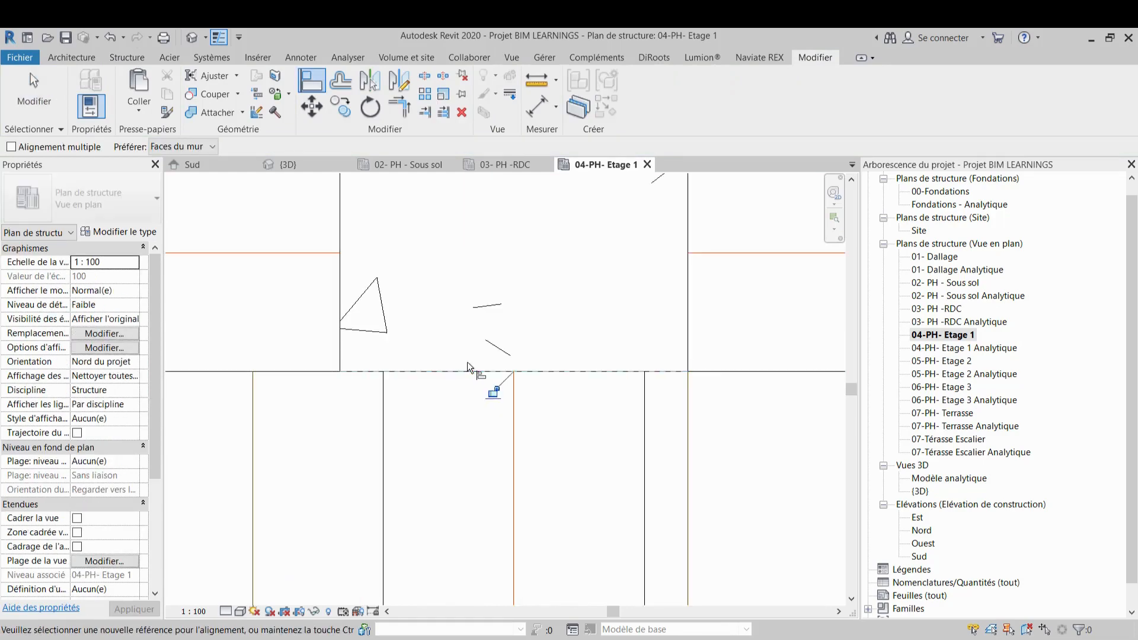
{"action": "scroll", "coordinate": [467, 360], "scroll_direction": "down", "scroll_amount": 5}
{"action": "middle_click_drag", "start_coordinate": [513, 366], "coordinate": [369, 359]}
{"action": "key", "text": "Escape"}
{"action": "scroll", "coordinate": [695, 351], "scroll_direction": "up", "scroll_amount": 2}
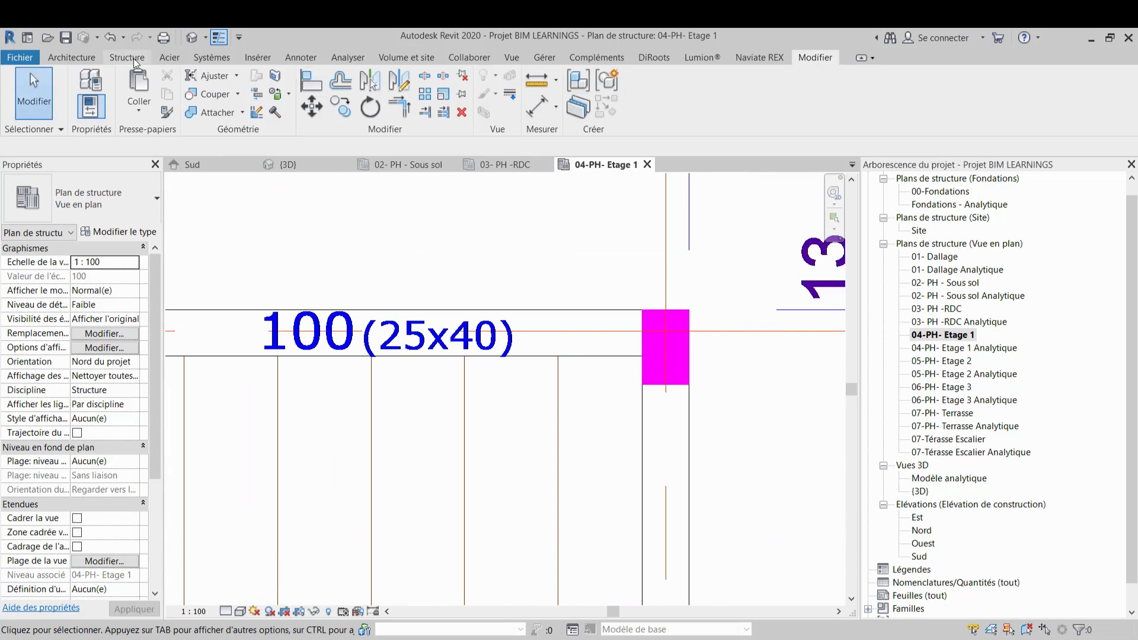
Place a column at the end of beam 100 where it meets beam 123 on axes H and 2
{"action": "left_click", "coordinate": [127, 58]}
{"action": "left_click", "coordinate": [127, 95]}
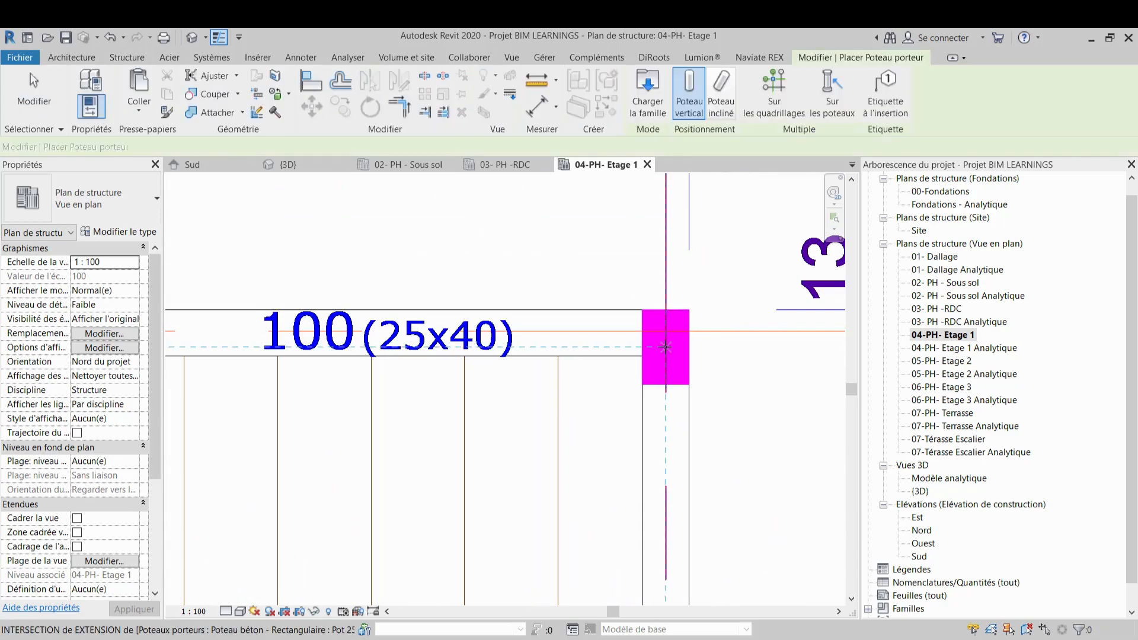
{"action": "scroll", "coordinate": [666, 333], "scroll_direction": "down", "scroll_amount": 5}
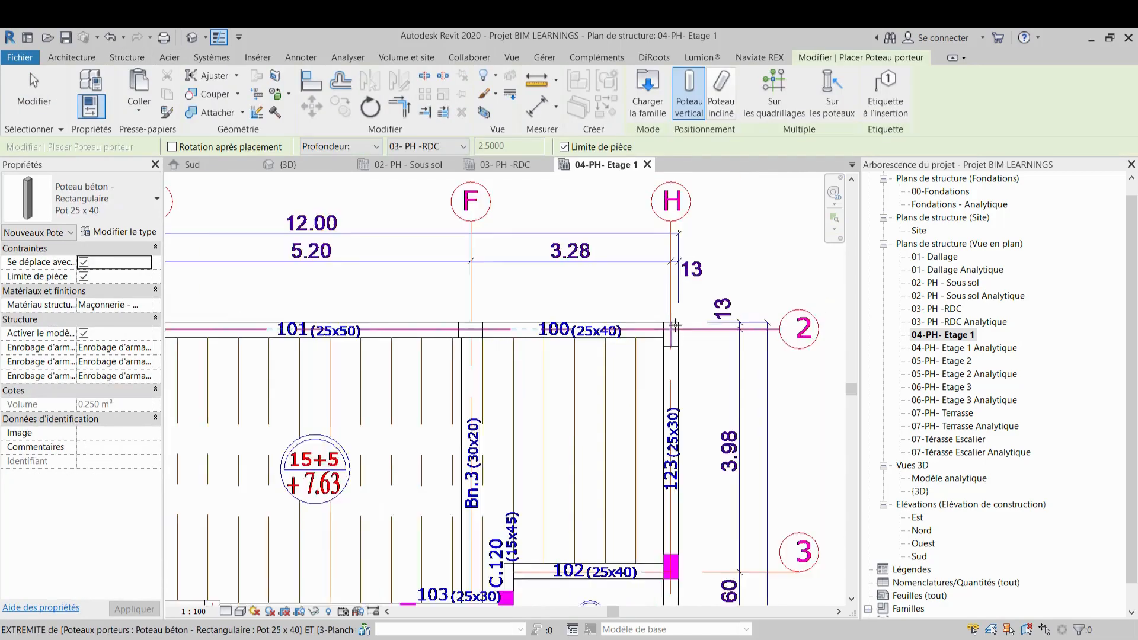
{"action": "scroll", "coordinate": [436, 397], "scroll_direction": "up", "scroll_amount": 2}
{"action": "scroll", "coordinate": [436, 397], "scroll_direction": "up", "scroll_amount": 5}
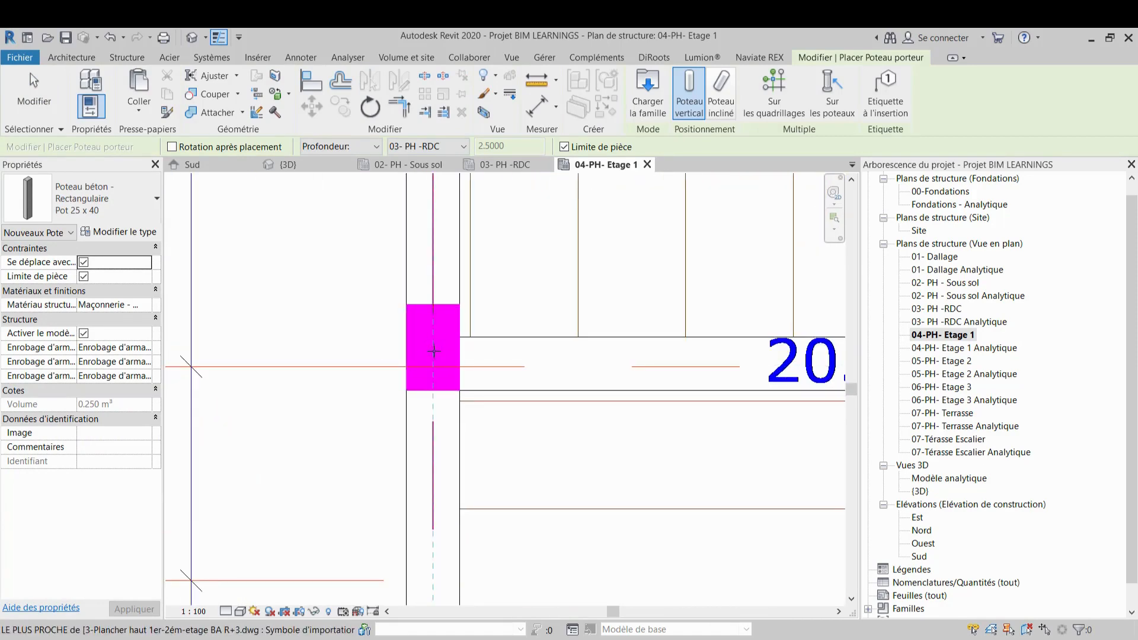
{"action": "left_click", "coordinate": [433, 348]}
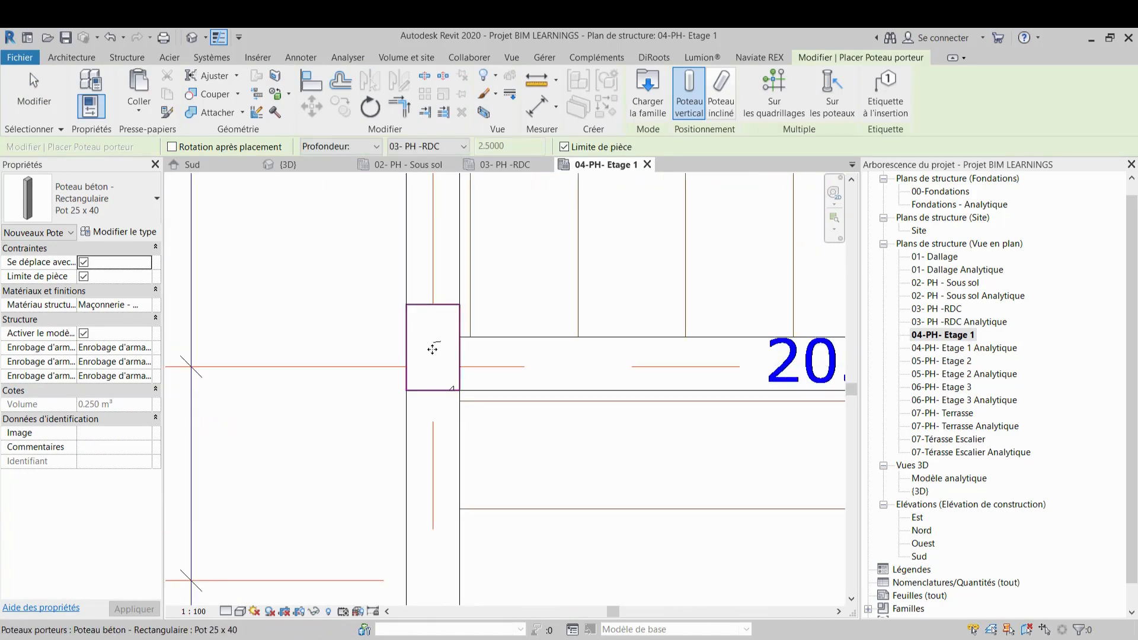
Place columns at both ends of beam 103 above the lift shaft, beside C.120 and at the left corner
{"action": "scroll", "coordinate": [433, 350], "scroll_direction": "down", "scroll_amount": 2}
{"action": "scroll", "coordinate": [387, 321], "scroll_direction": "down", "scroll_amount": 2}
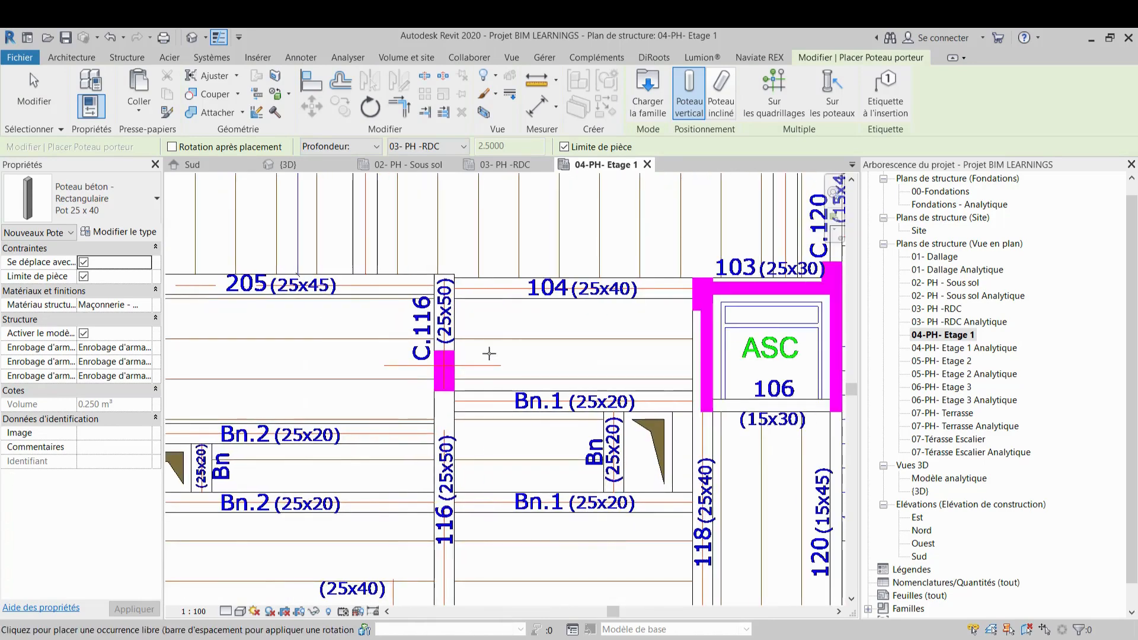
{"action": "scroll", "coordinate": [440, 370], "scroll_direction": "up", "scroll_amount": 1}
{"action": "scroll", "coordinate": [517, 373], "scroll_direction": "down", "scroll_amount": 1}
{"action": "middle_click_drag", "start_coordinate": [605, 354], "coordinate": [384, 370]}
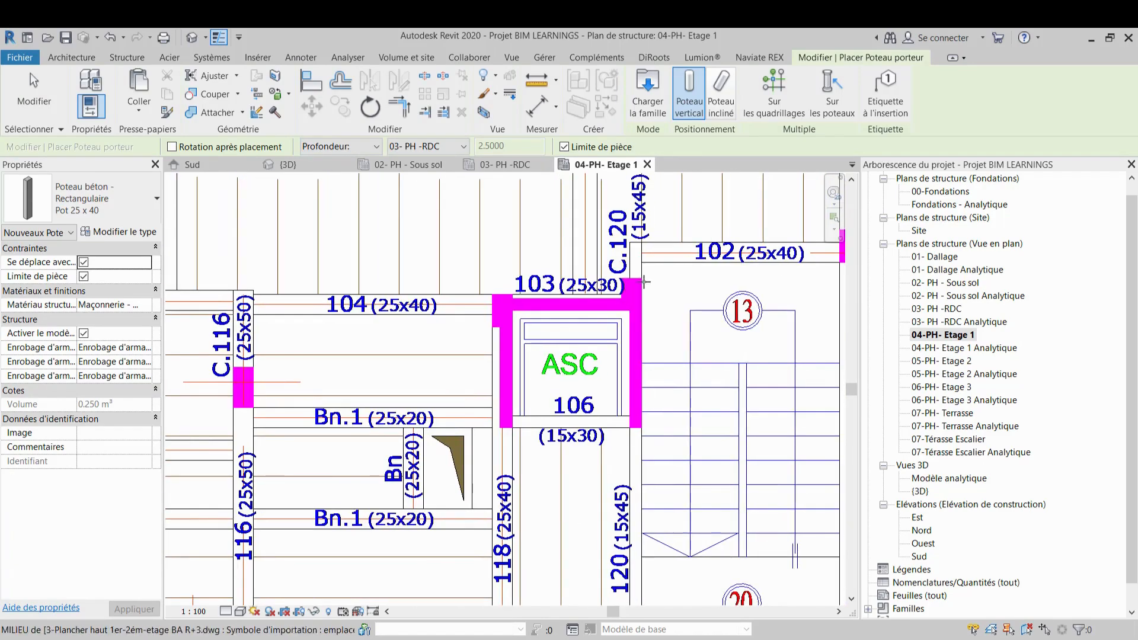
{"action": "left_click", "coordinate": [631, 295]}
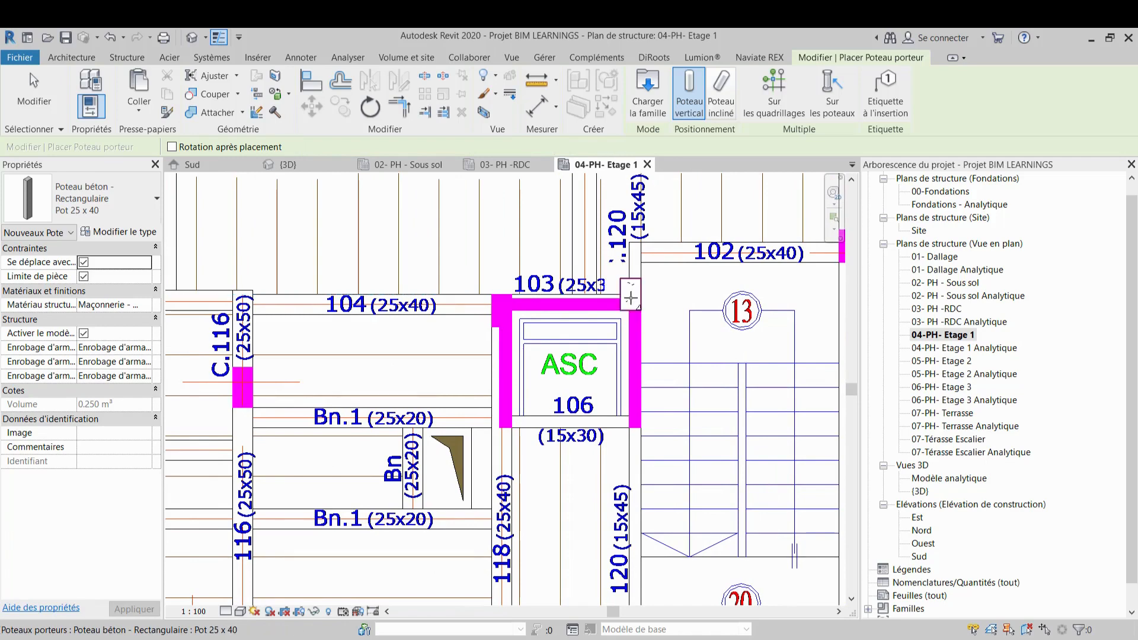
{"action": "scroll", "coordinate": [486, 315], "scroll_direction": "up", "scroll_amount": 4}
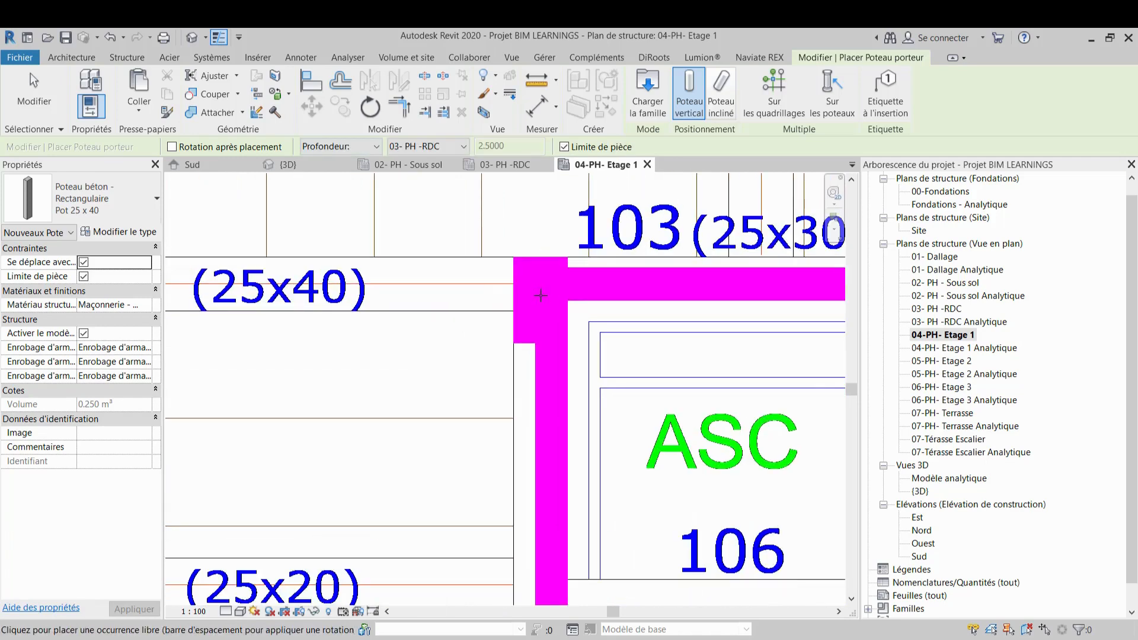
{"action": "left_click", "coordinate": [541, 296]}
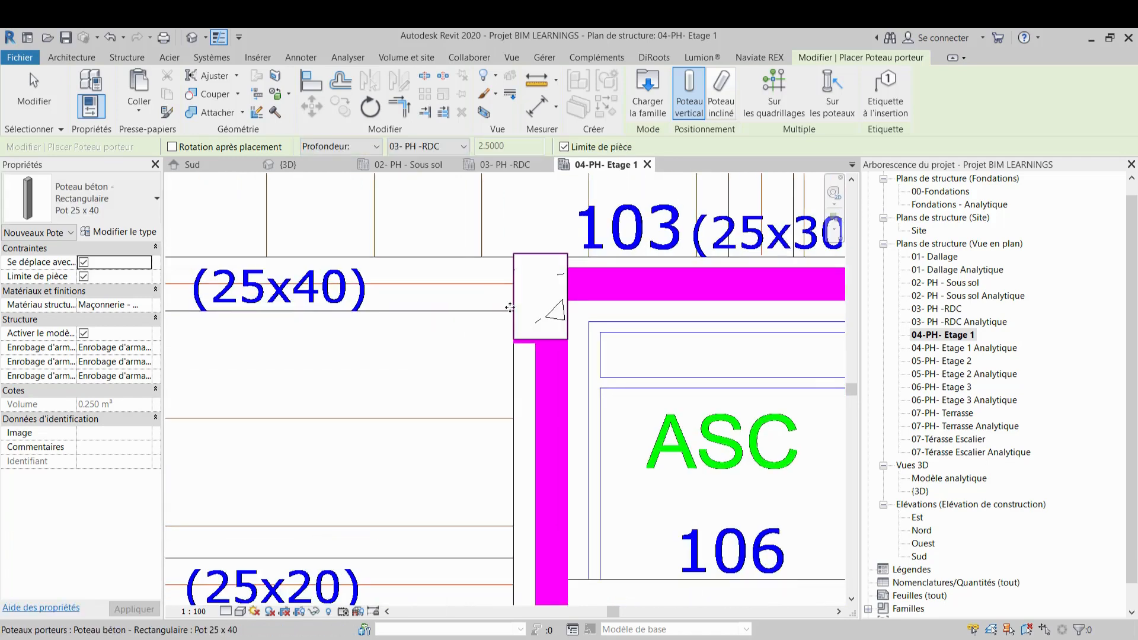
{"action": "scroll", "coordinate": [510, 308], "scroll_direction": "up", "scroll_amount": 2}
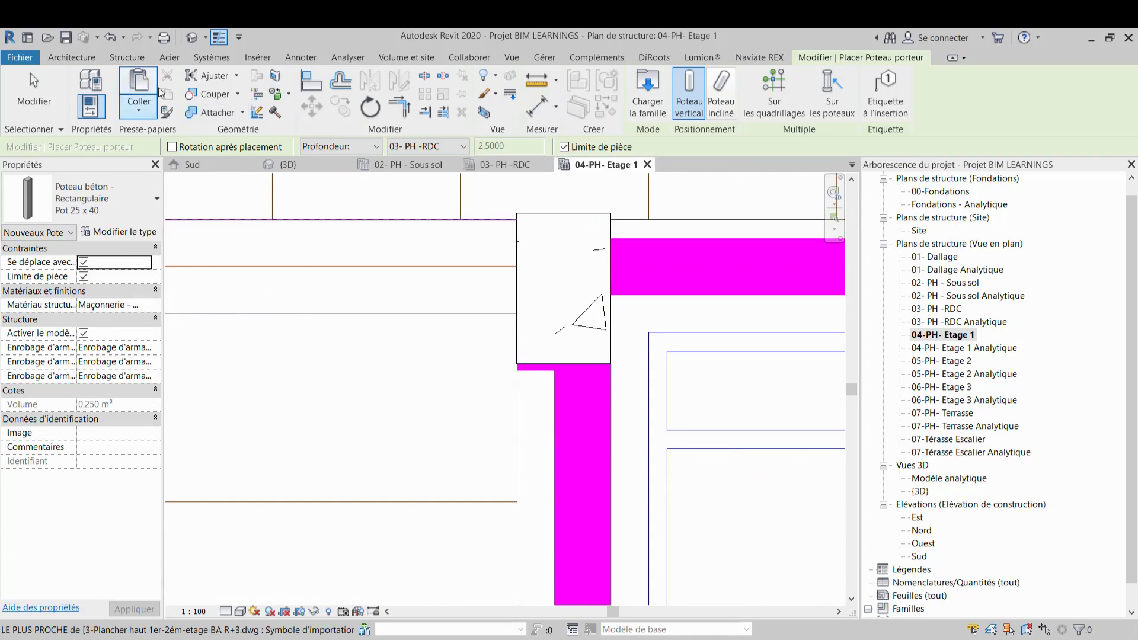
{"action": "left_click", "coordinate": [127, 58]}
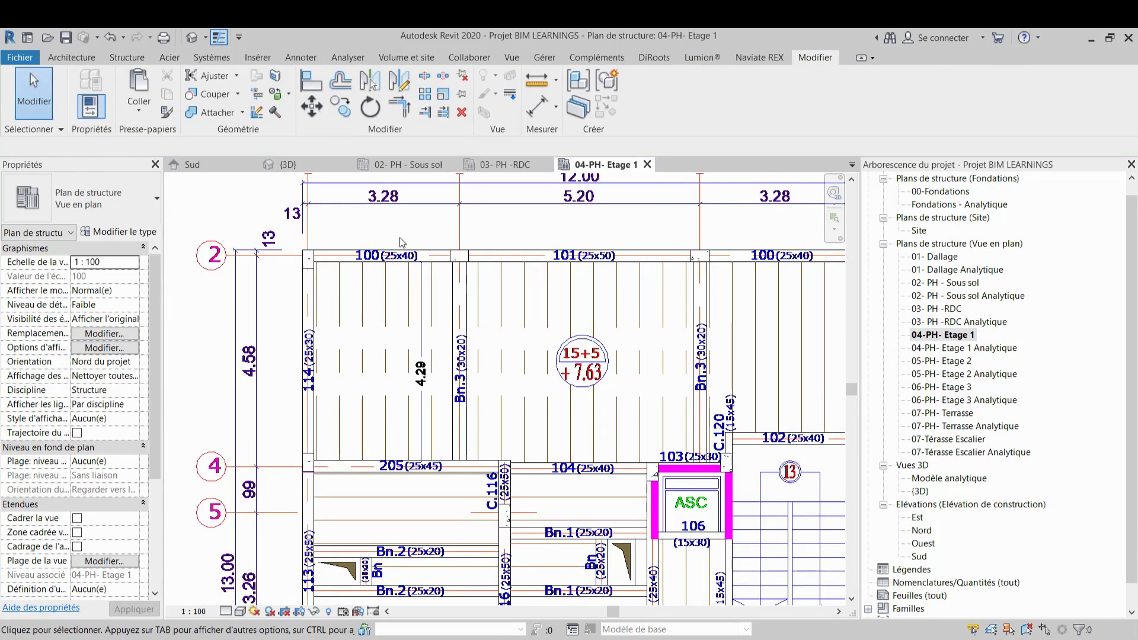
{"action": "scroll", "coordinate": [400, 245], "scroll_direction": "down", "scroll_amount": 2}
{"action": "middle_click_drag", "start_coordinate": [505, 366], "coordinate": [489, 243]}
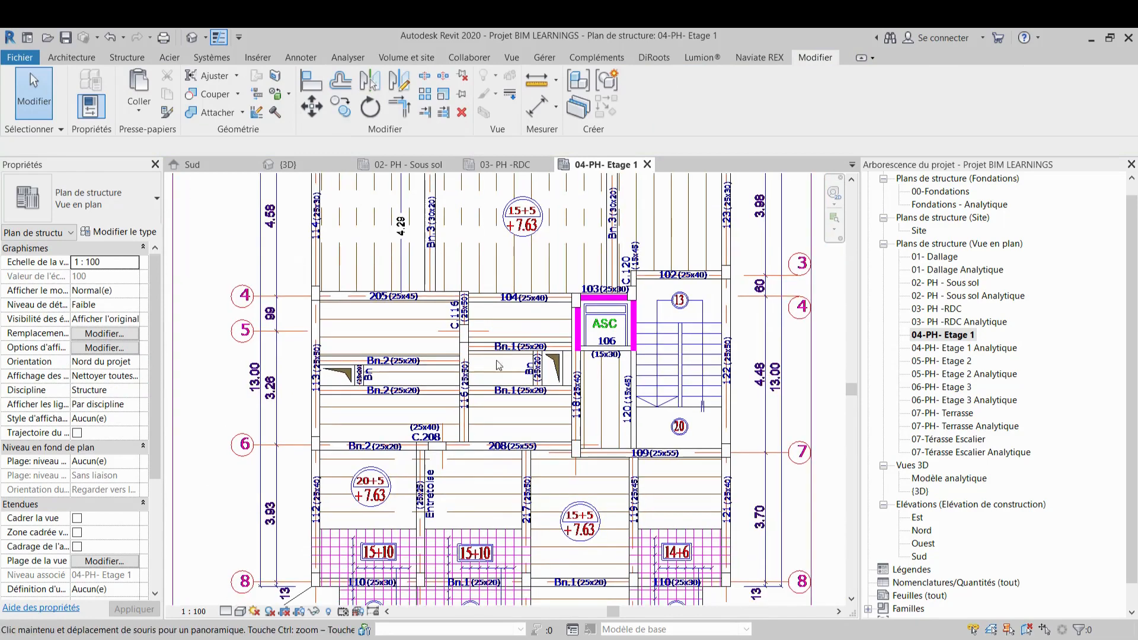
Start the Beam tool and set its work plane to the level 04-PH- Etage 1
{"action": "middle_click_drag", "start_coordinate": [532, 499], "coordinate": [517, 329]}
{"action": "middle_click_drag", "start_coordinate": [503, 444], "coordinate": [510, 533]}
{"action": "middle_click_drag", "start_coordinate": [486, 397], "coordinate": [527, 582]}
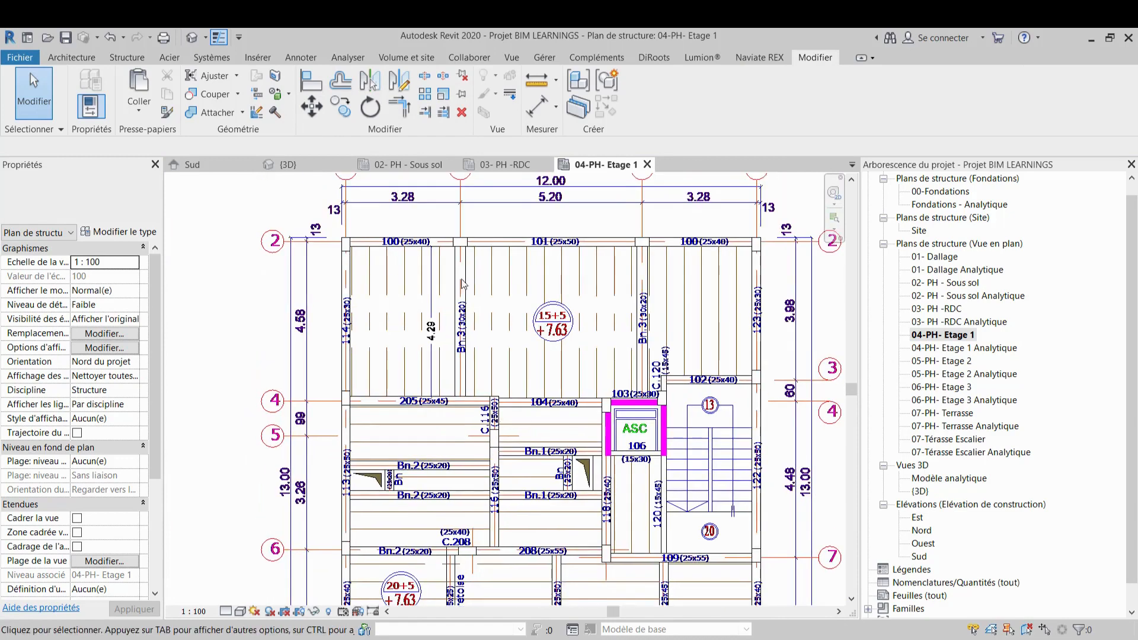
{"action": "scroll", "coordinate": [436, 225], "scroll_direction": "up", "scroll_amount": 2}
{"action": "scroll", "coordinate": [430, 248], "scroll_direction": "up", "scroll_amount": 1}
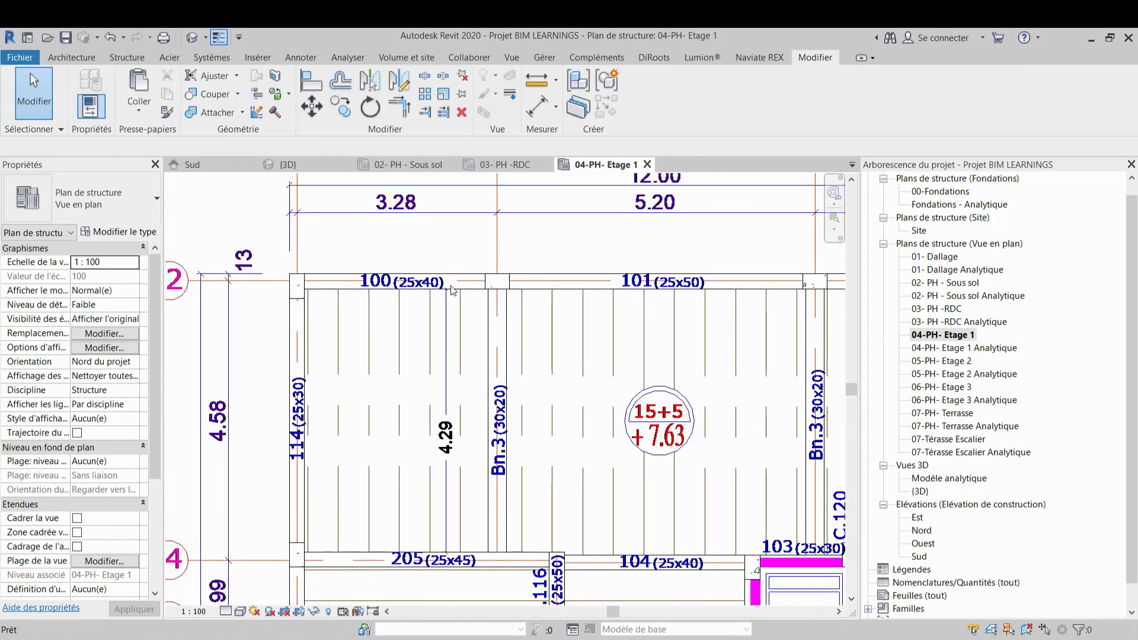
{"action": "left_click", "coordinate": [137, 60]}
{"action": "left_click", "coordinate": [81, 89]}
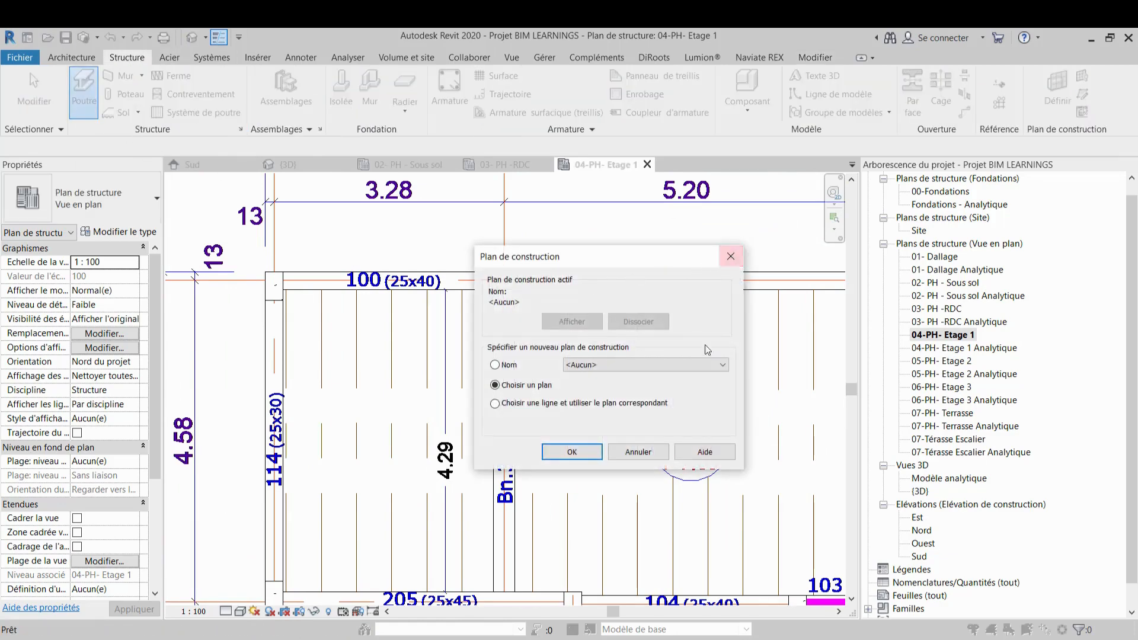
{"action": "left_click", "coordinate": [711, 365]}
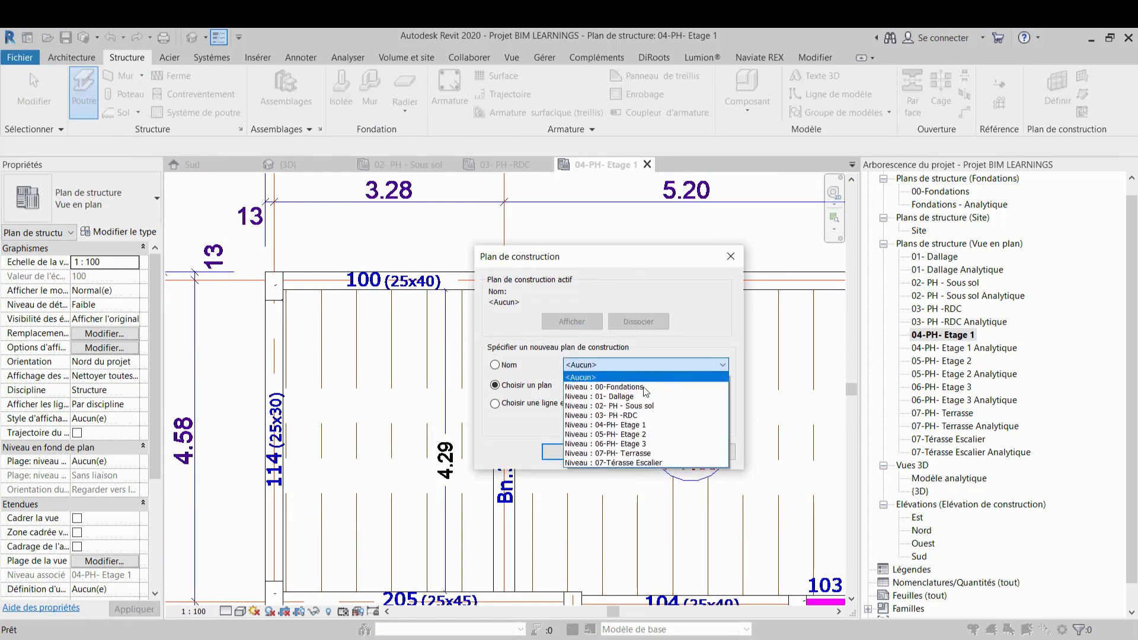
{"action": "left_click", "coordinate": [627, 426]}
{"action": "left_click", "coordinate": [576, 452]}
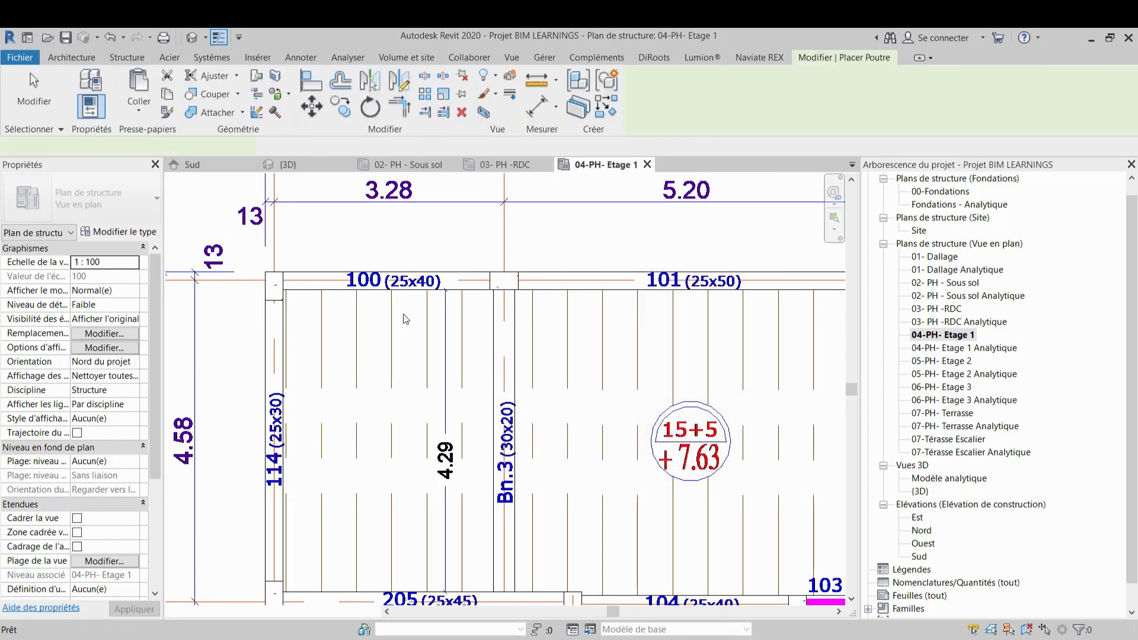
Draw a Pr7 25 x 40 beam along beam 100 on axis 2, about 3.15 m, from the corner column to the axis C column
{"action": "scroll", "coordinate": [277, 287], "scroll_direction": "up", "scroll_amount": 2}
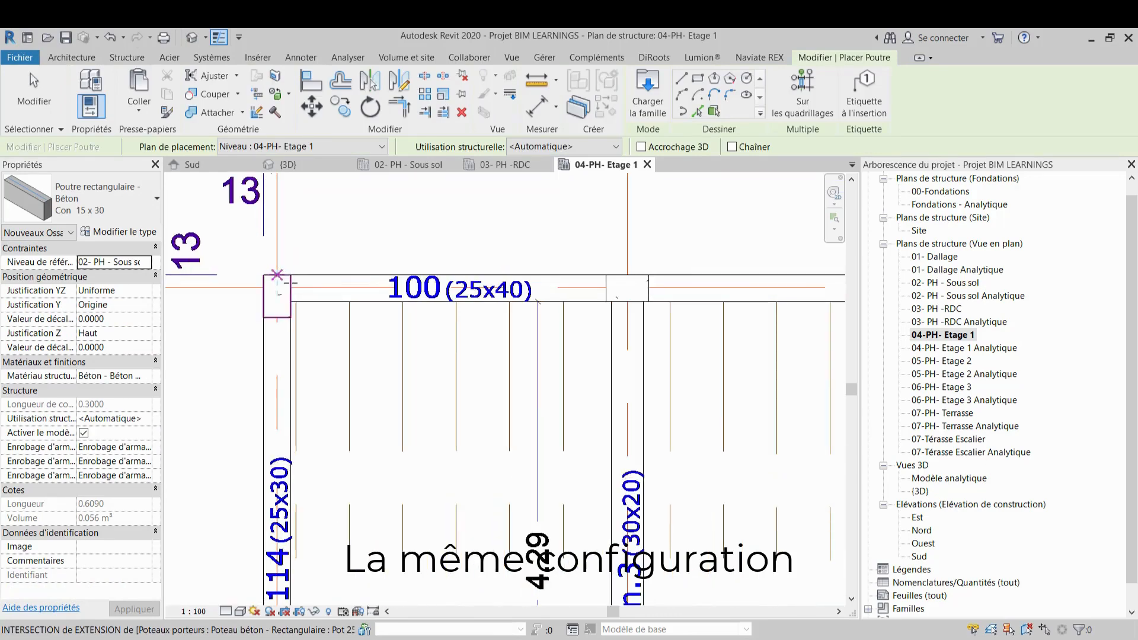
{"action": "scroll", "coordinate": [292, 284], "scroll_direction": "down", "scroll_amount": 1}
{"action": "middle_click_drag", "start_coordinate": [456, 374], "coordinate": [428, 393]}
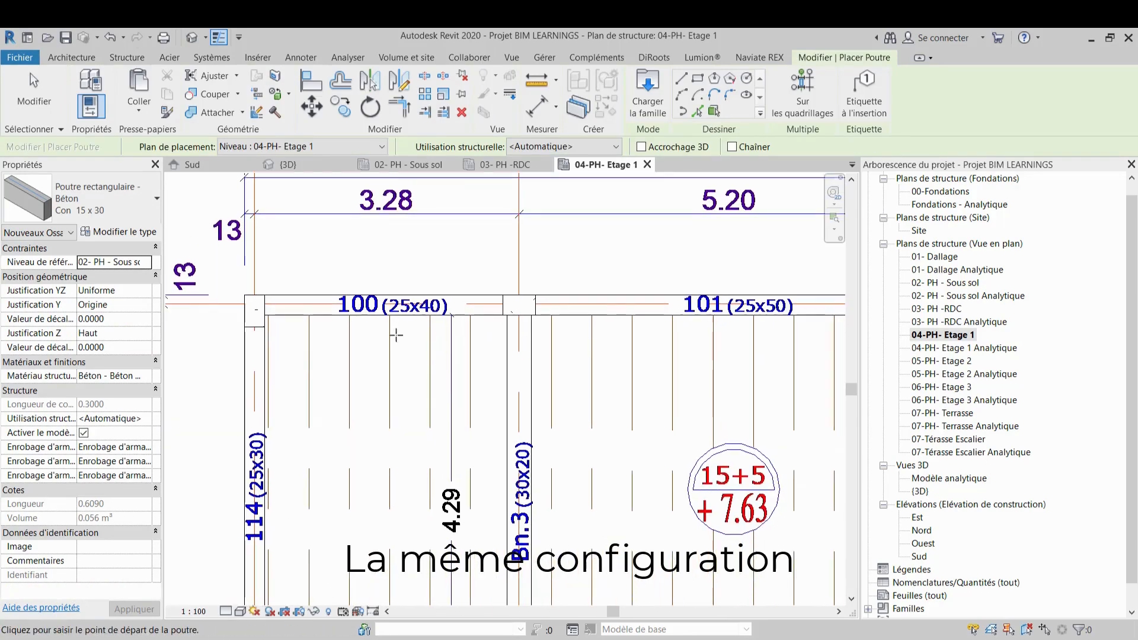
{"action": "left_click", "coordinate": [122, 204]}
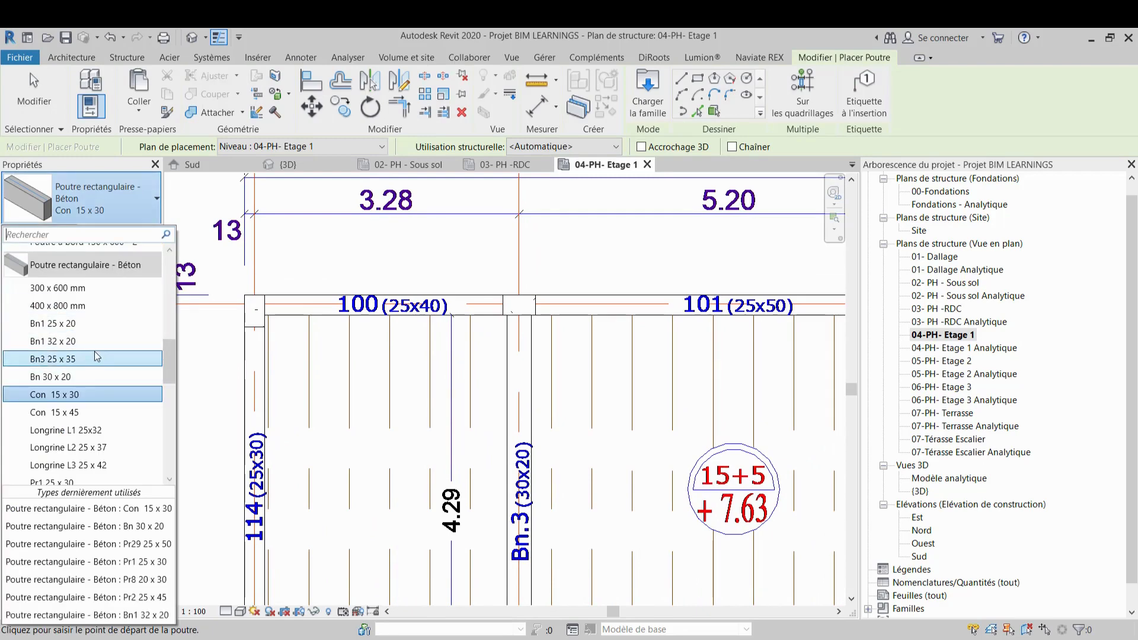
{"action": "scroll", "coordinate": [94, 351], "scroll_direction": "down", "scroll_amount": 3}
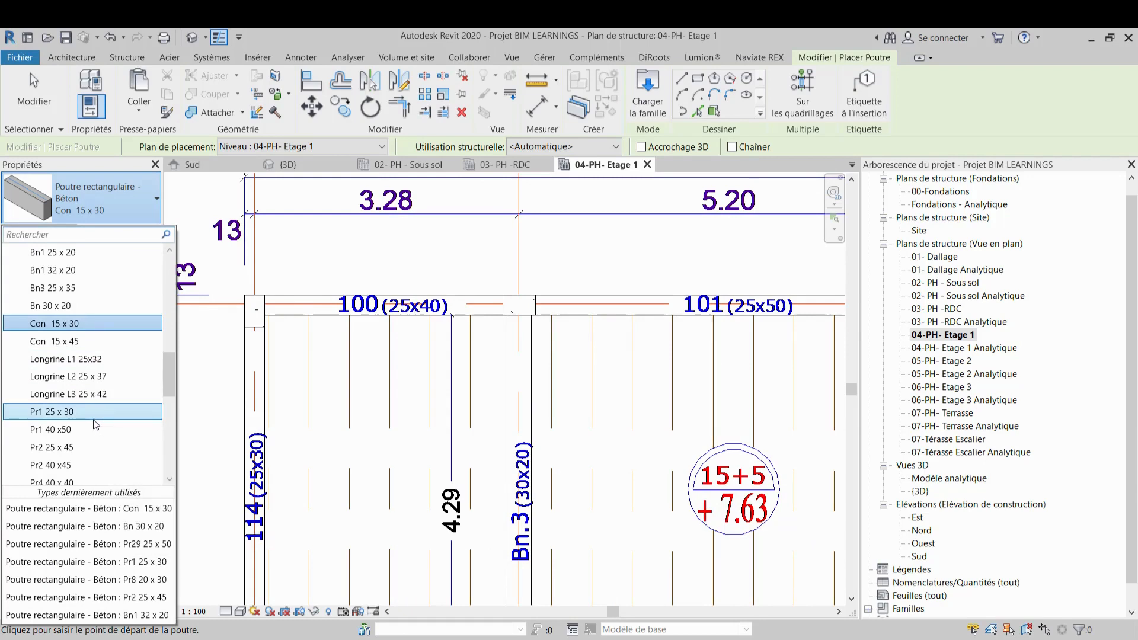
{"action": "scroll", "coordinate": [95, 424], "scroll_direction": "up", "scroll_amount": 10}
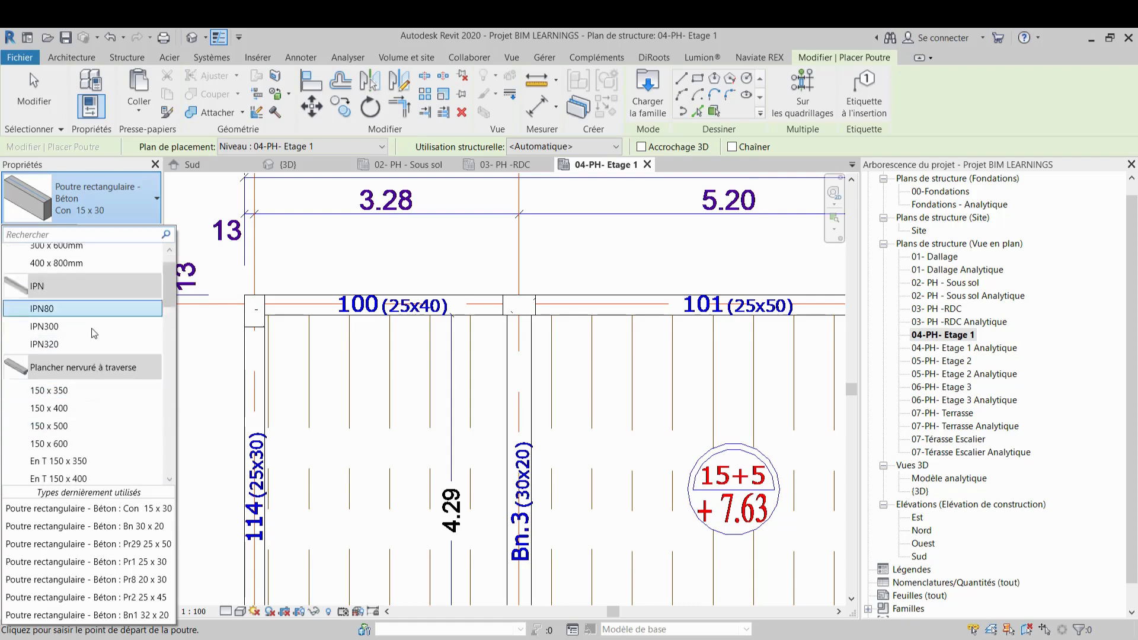
{"action": "scroll", "coordinate": [91, 336], "scroll_direction": "down", "scroll_amount": 2}
{"action": "scroll", "coordinate": [92, 341], "scroll_direction": "up", "scroll_amount": 2}
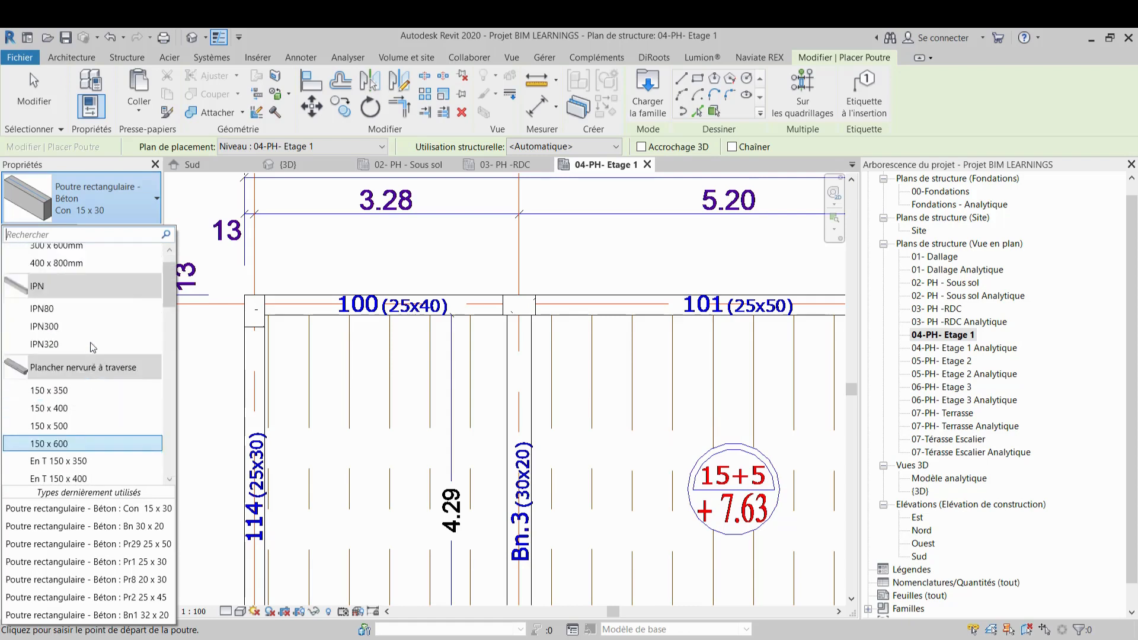
{"action": "scroll", "coordinate": [91, 343], "scroll_direction": "down", "scroll_amount": 5}
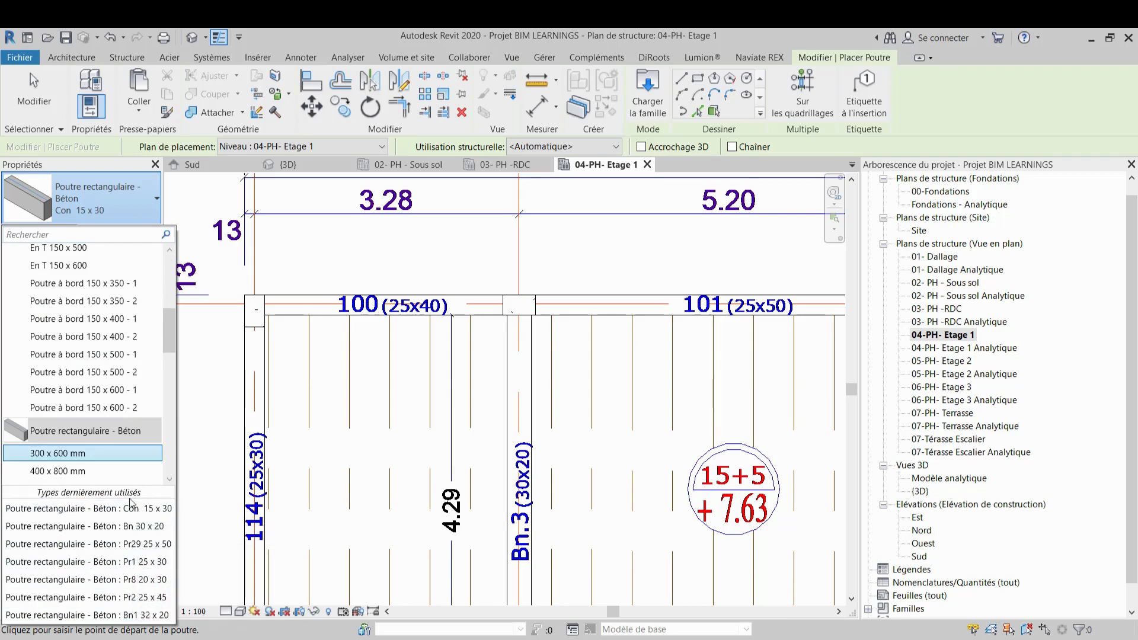
{"action": "scroll", "coordinate": [109, 370], "scroll_direction": "up", "scroll_amount": 3}
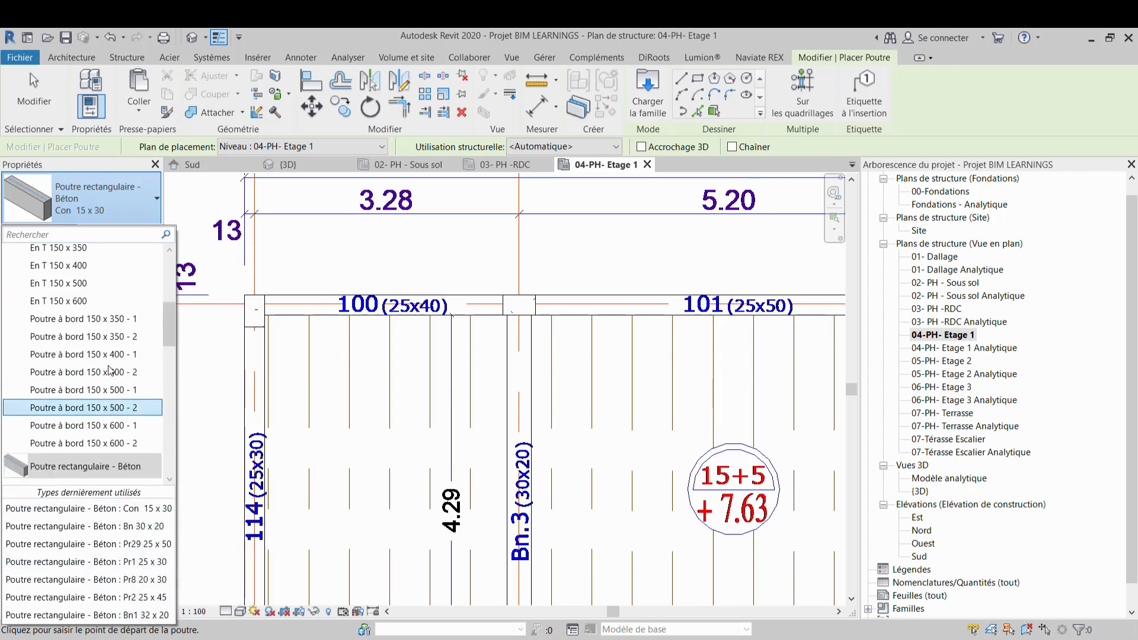
{"action": "scroll", "coordinate": [108, 367], "scroll_direction": "up", "scroll_amount": 4}
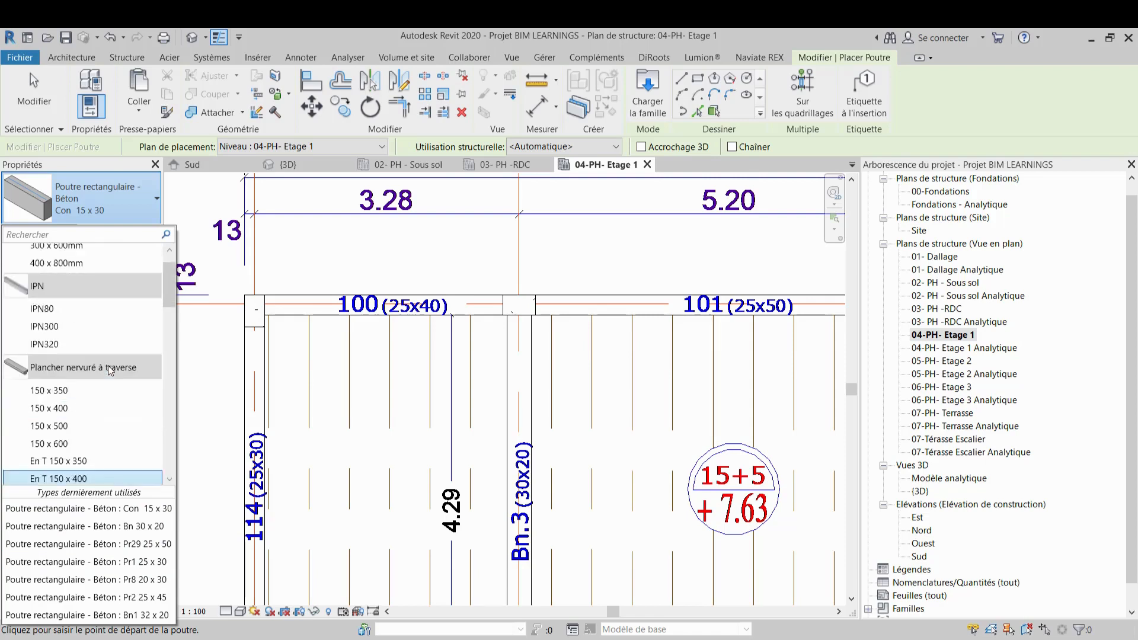
{"action": "scroll", "coordinate": [111, 370], "scroll_direction": "down", "scroll_amount": 3}
{"action": "scroll", "coordinate": [110, 371], "scroll_direction": "down", "scroll_amount": 8}
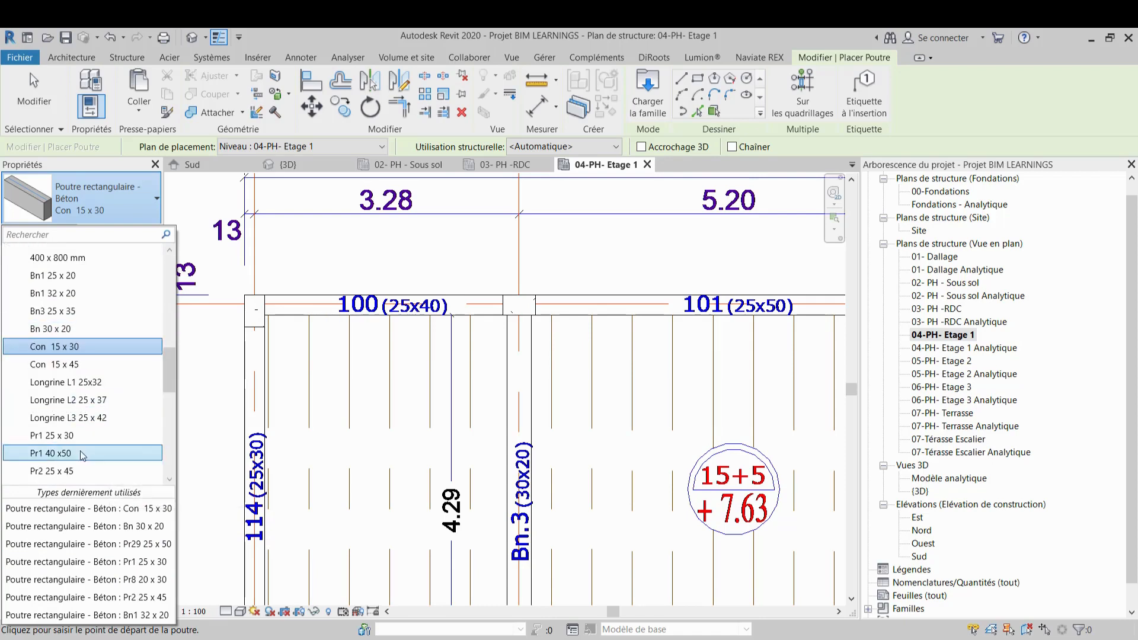
{"action": "scroll", "coordinate": [81, 461], "scroll_direction": "down", "scroll_amount": 4}
{"action": "scroll", "coordinate": [81, 461], "scroll_direction": "down", "scroll_amount": 2}
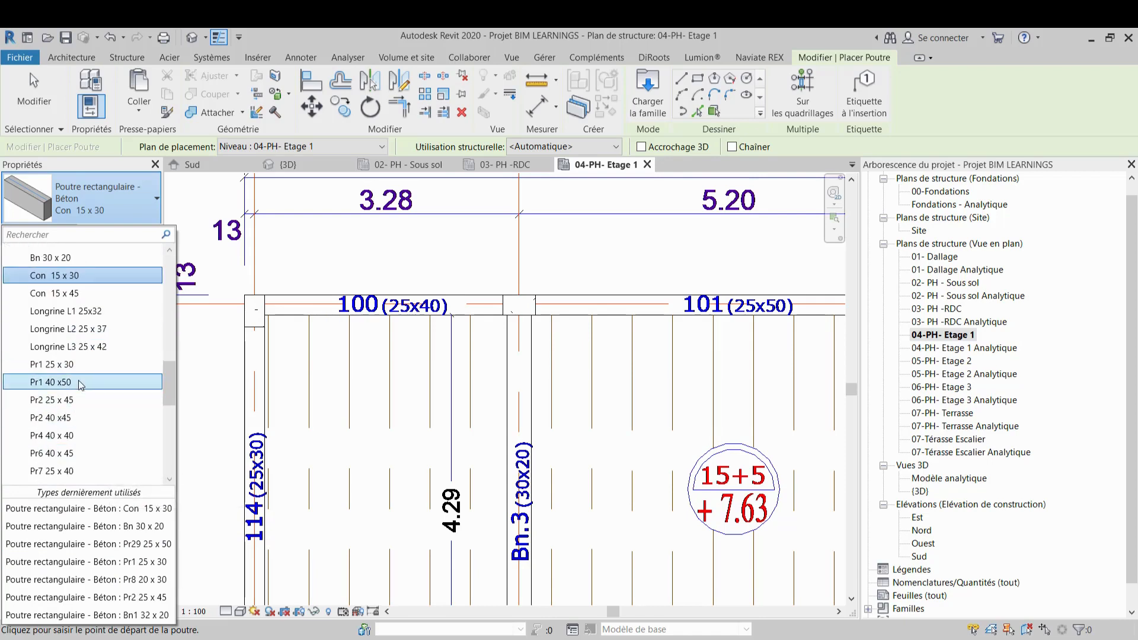
{"action": "left_click", "coordinate": [80, 471]}
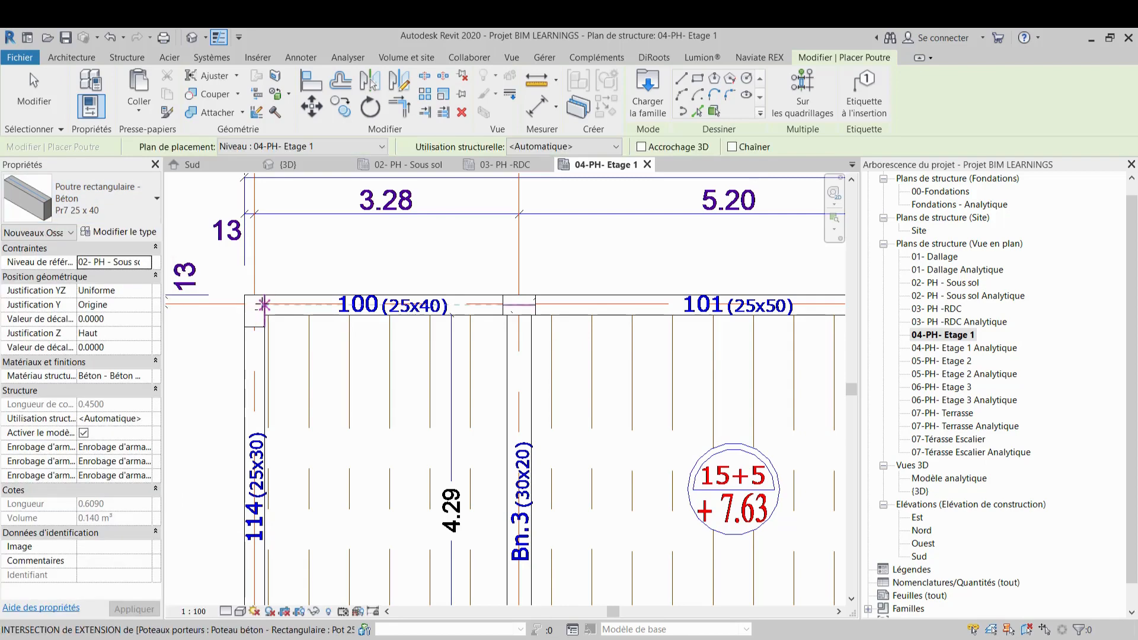
{"action": "left_click", "coordinate": [265, 305]}
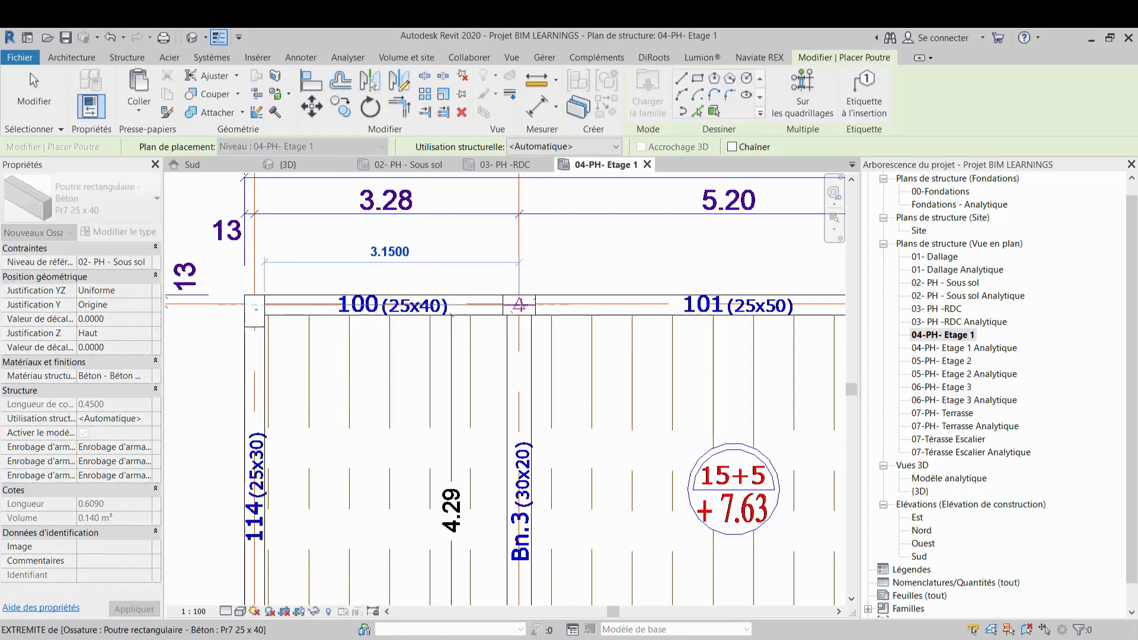
{"action": "left_click", "coordinate": [520, 305]}
{"action": "key", "text": "Escape"}
{"action": "key", "text": "Escape"}
Draw a Pr29 25 x 50 beam along beam 101 on axis 2 between the columns on axes C and F
{"action": "middle_click_drag", "start_coordinate": [516, 308], "coordinate": [268, 339]}
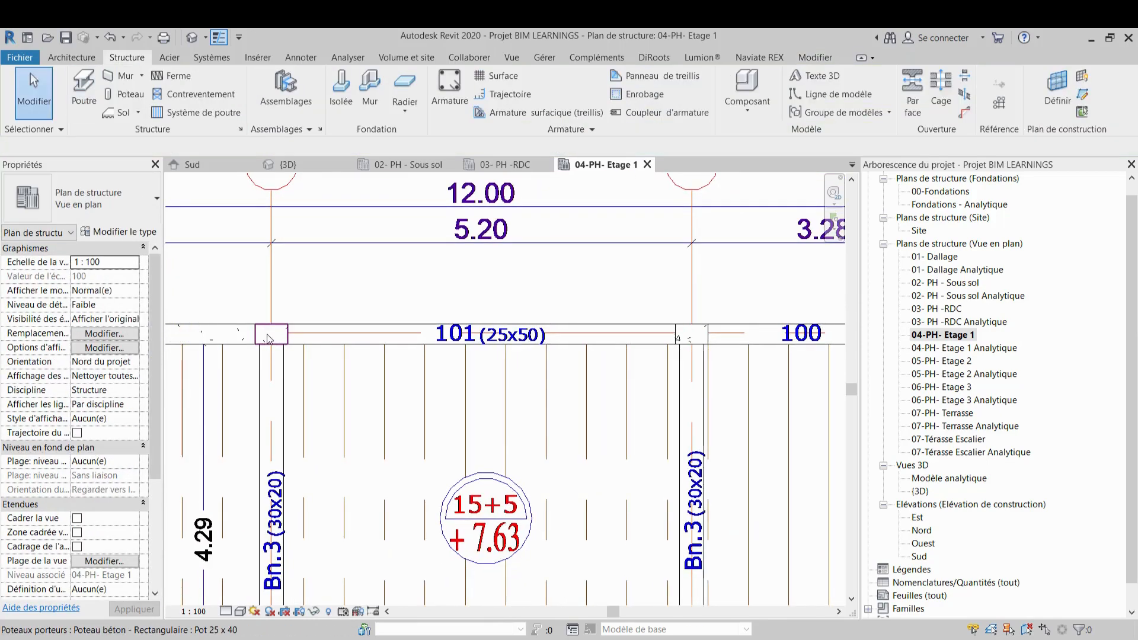
{"action": "left_click", "coordinate": [115, 189]}
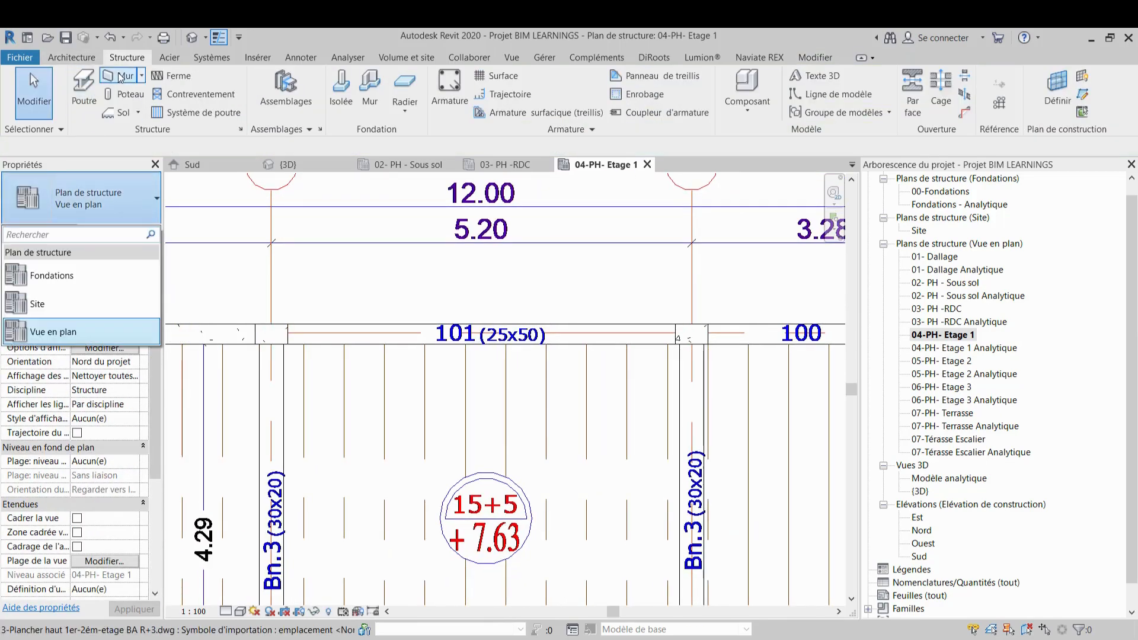
{"action": "left_click", "coordinate": [84, 89]}
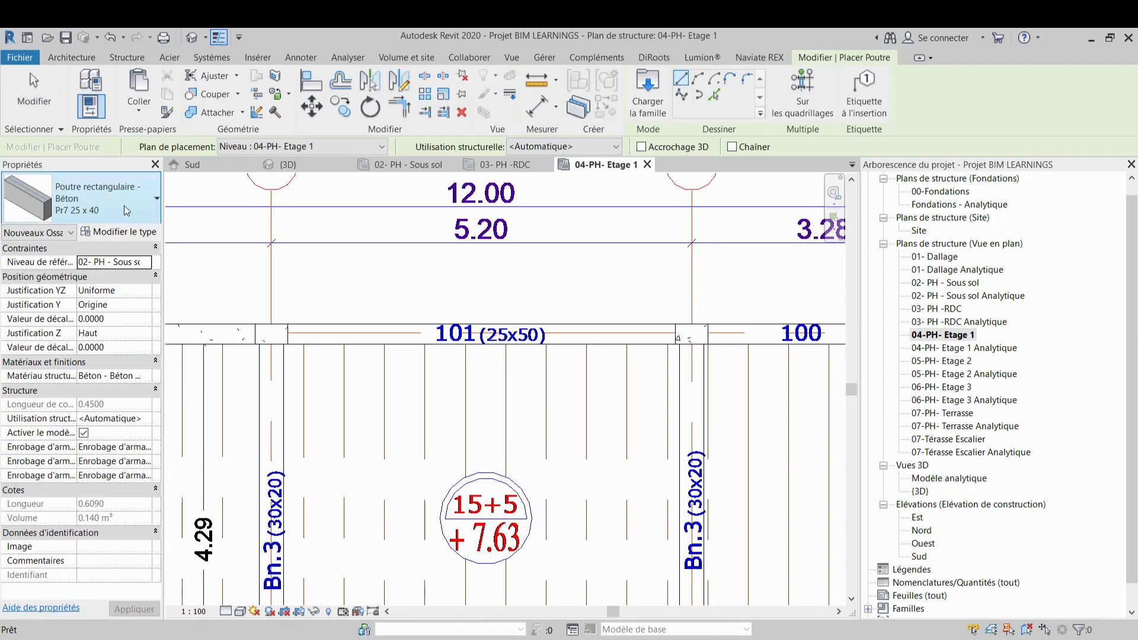
{"action": "left_click", "coordinate": [123, 204]}
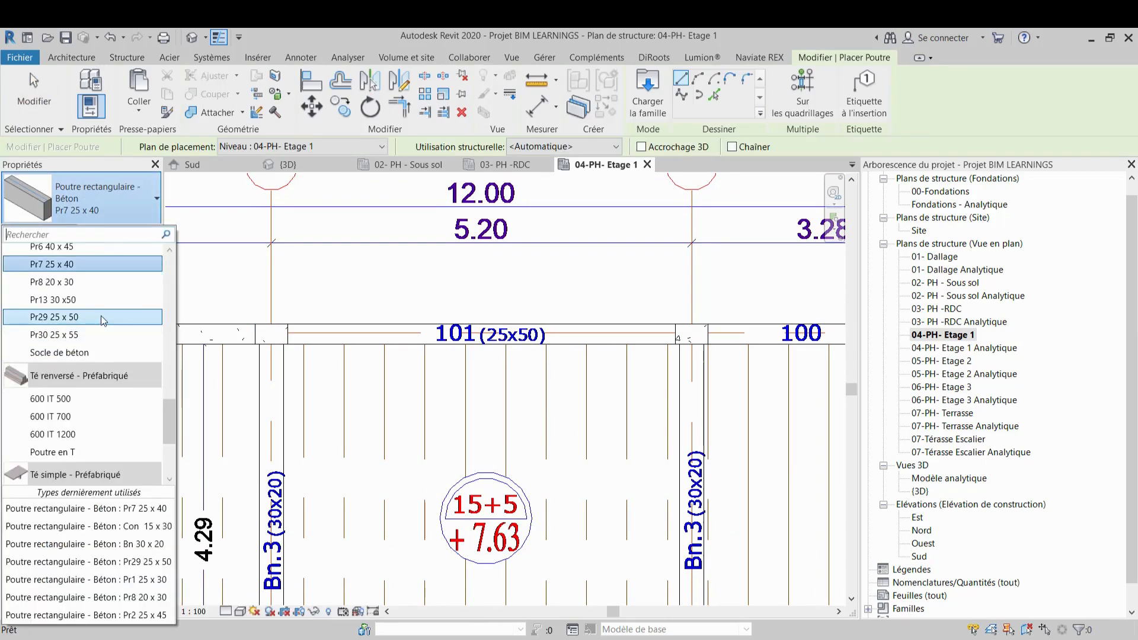
{"action": "left_click", "coordinate": [102, 317]}
{"action": "left_click", "coordinate": [271, 334]}
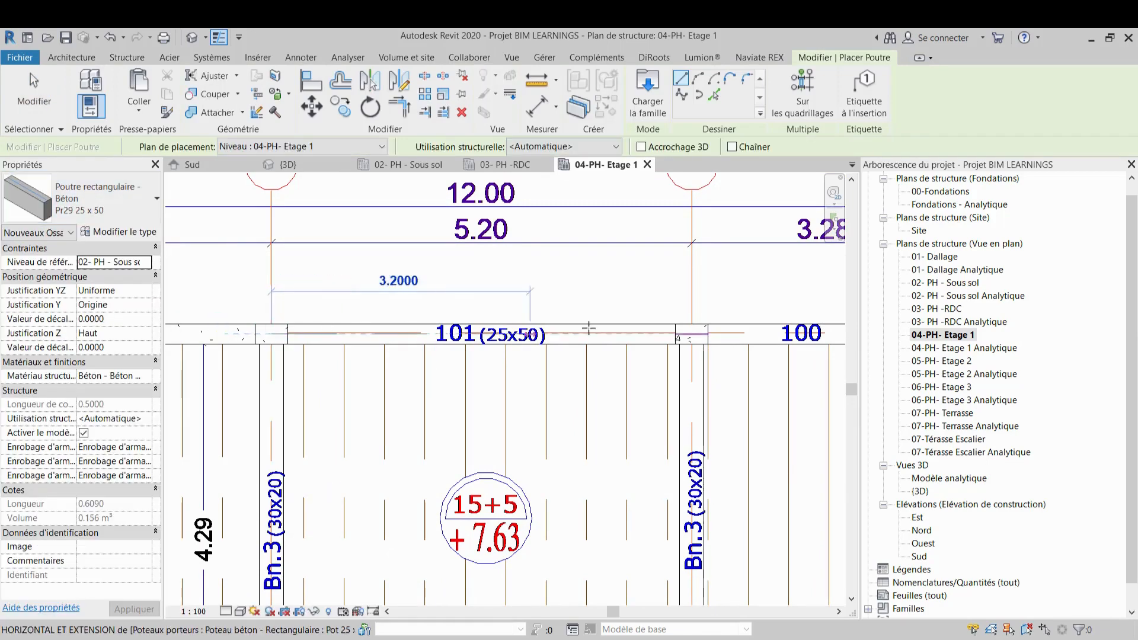
{"action": "left_click", "coordinate": [691, 334]}
Draw a Pr7 25 x 40 beam along beam 100 on axis 2 between the columns on axes F and H
{"action": "scroll", "coordinate": [361, 280], "scroll_direction": "down", "scroll_amount": 2}
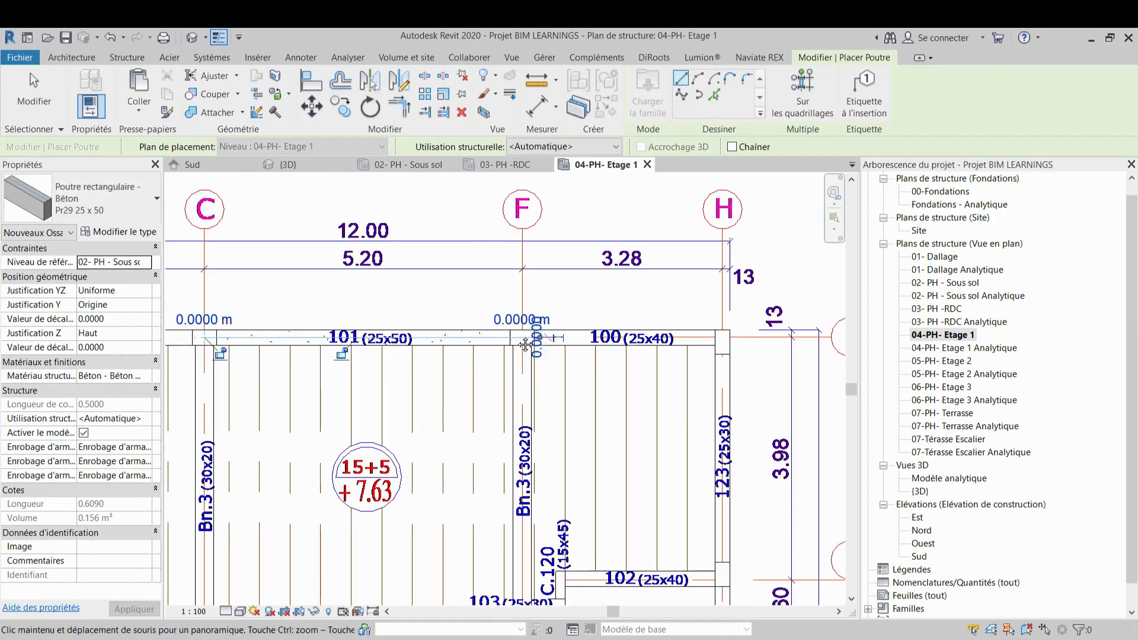
{"action": "middle_click_drag", "start_coordinate": [630, 323], "coordinate": [393, 331]}
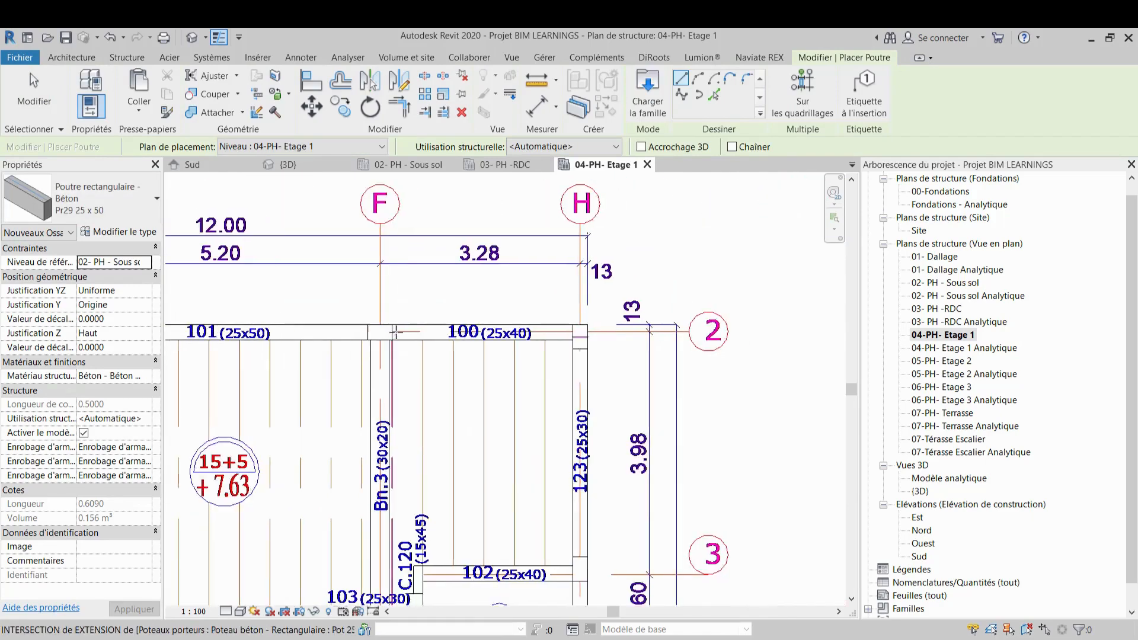
{"action": "scroll", "coordinate": [386, 322], "scroll_direction": "up", "scroll_amount": 2}
{"action": "left_click", "coordinate": [132, 196]}
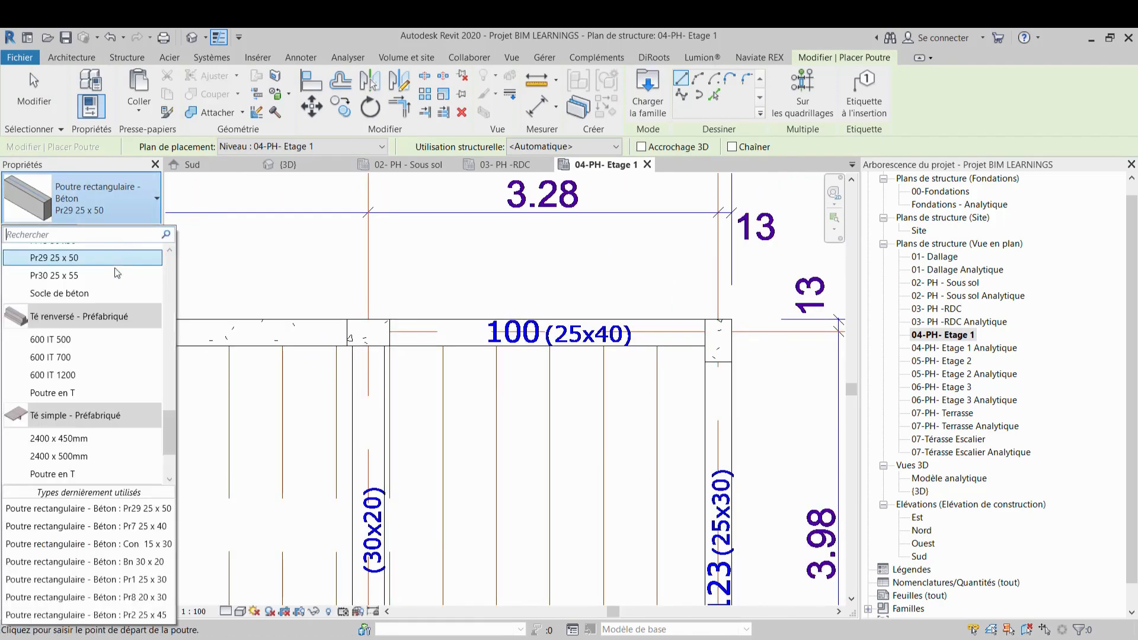
{"action": "scroll", "coordinate": [109, 269], "scroll_direction": "up", "scroll_amount": 2}
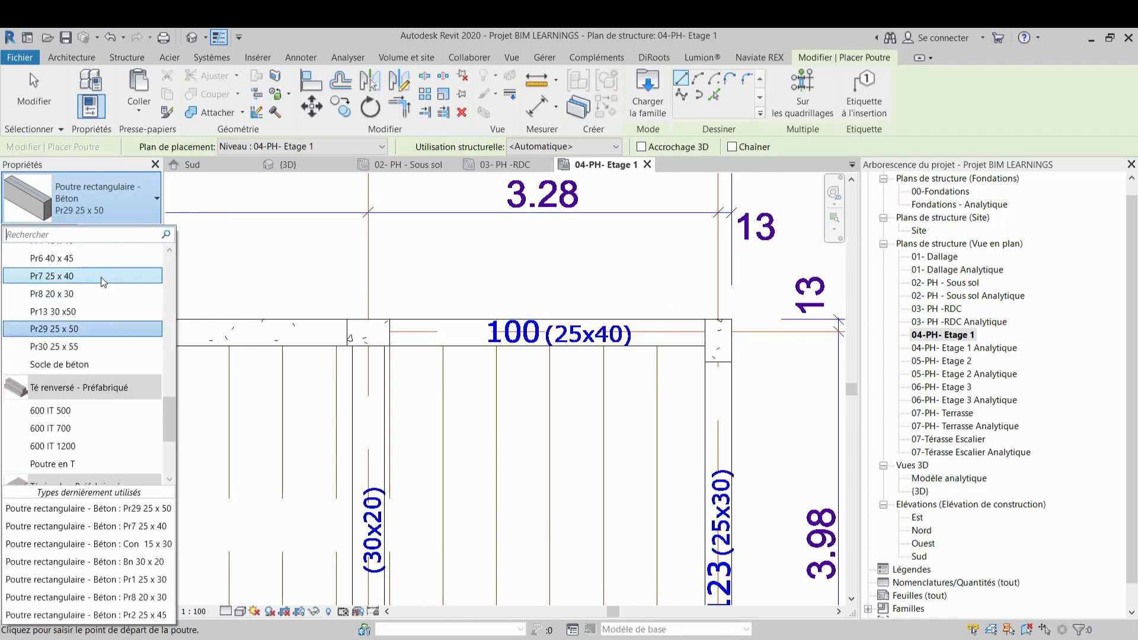
{"action": "left_click", "coordinate": [101, 276]}
{"action": "left_click", "coordinate": [368, 333]}
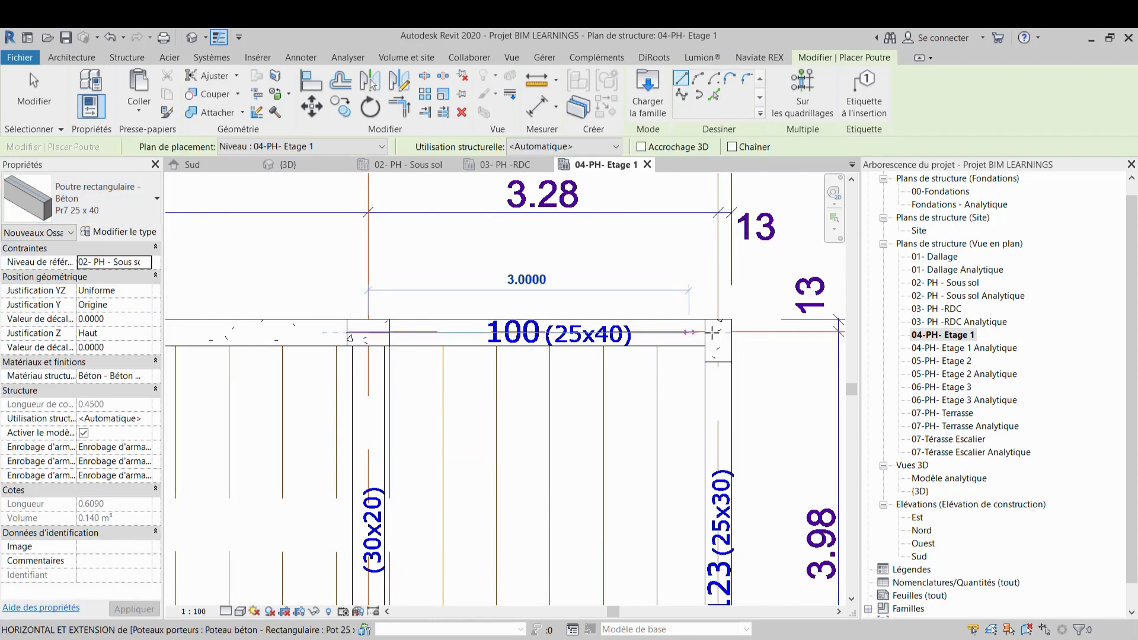
{"action": "left_click", "coordinate": [719, 333]}
Draw a Pr2 25 x 45 beam along beam 205 on axis 4, about 4.125 m, from the corner column to the axis C column
{"action": "scroll", "coordinate": [718, 334], "scroll_direction": "down", "scroll_amount": 5}
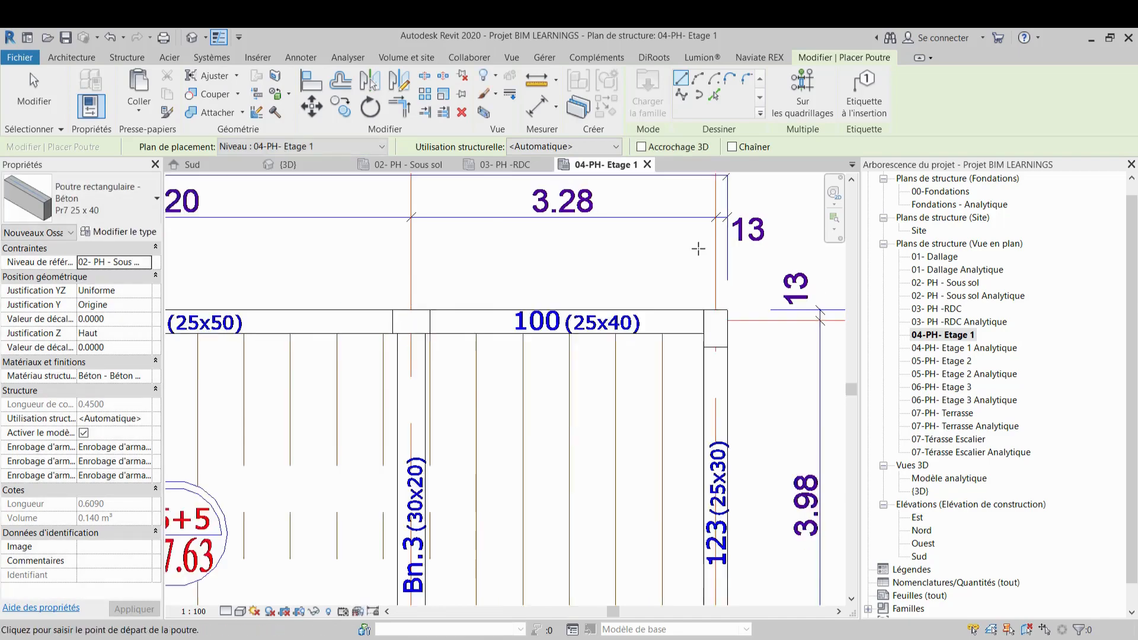
{"action": "middle_click_drag", "start_coordinate": [563, 323], "coordinate": [651, 263]}
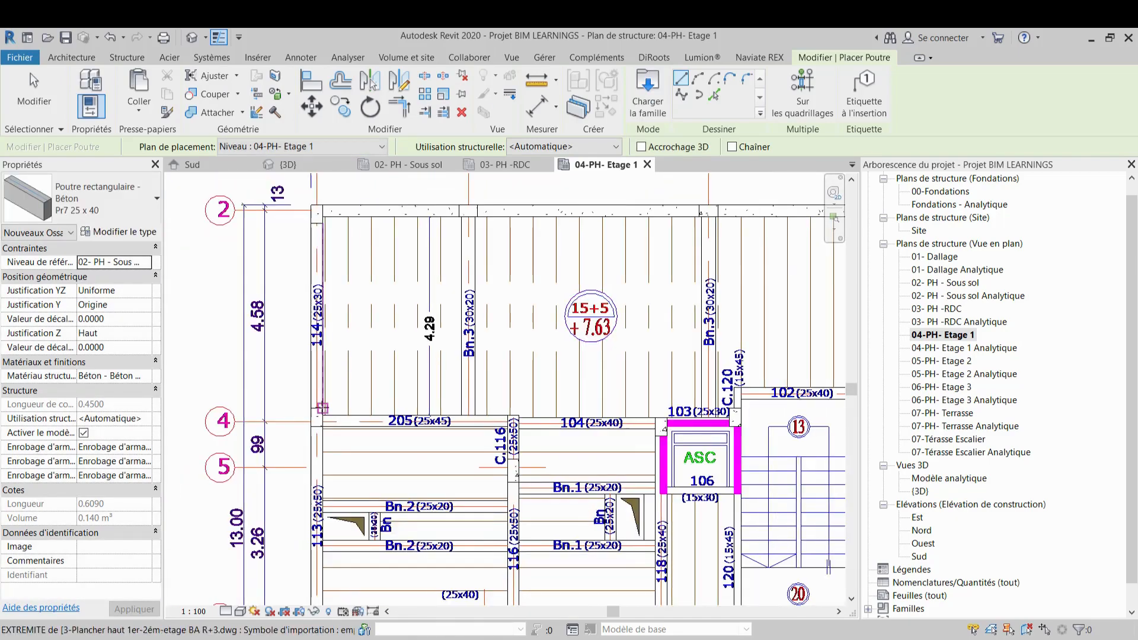
{"action": "scroll", "coordinate": [317, 434], "scroll_direction": "up", "scroll_amount": 3}
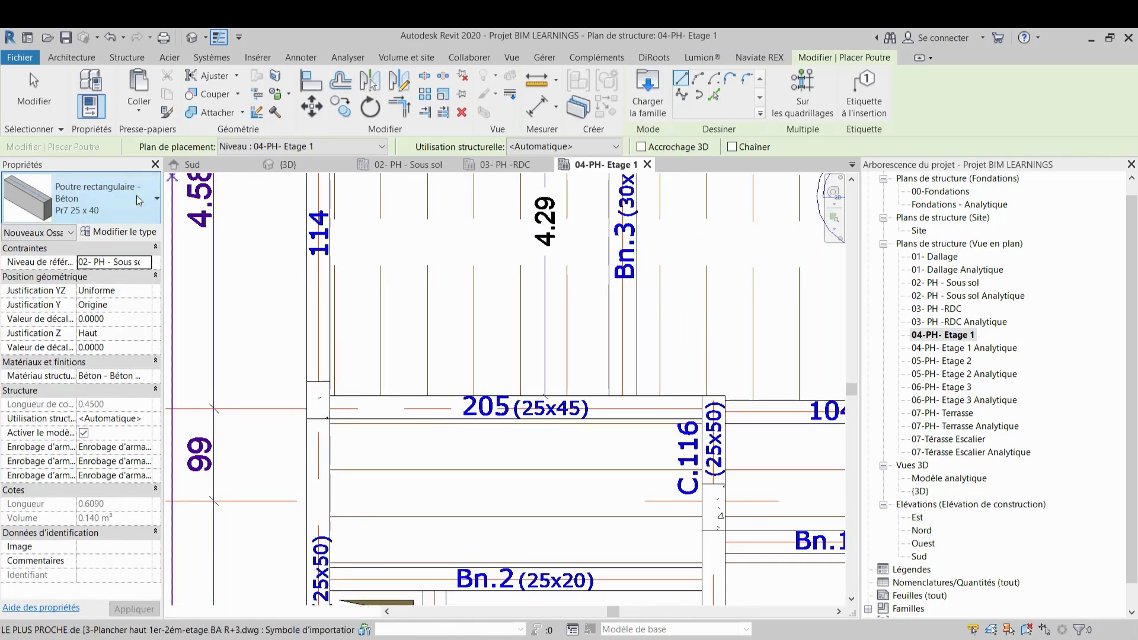
{"action": "left_click", "coordinate": [139, 200]}
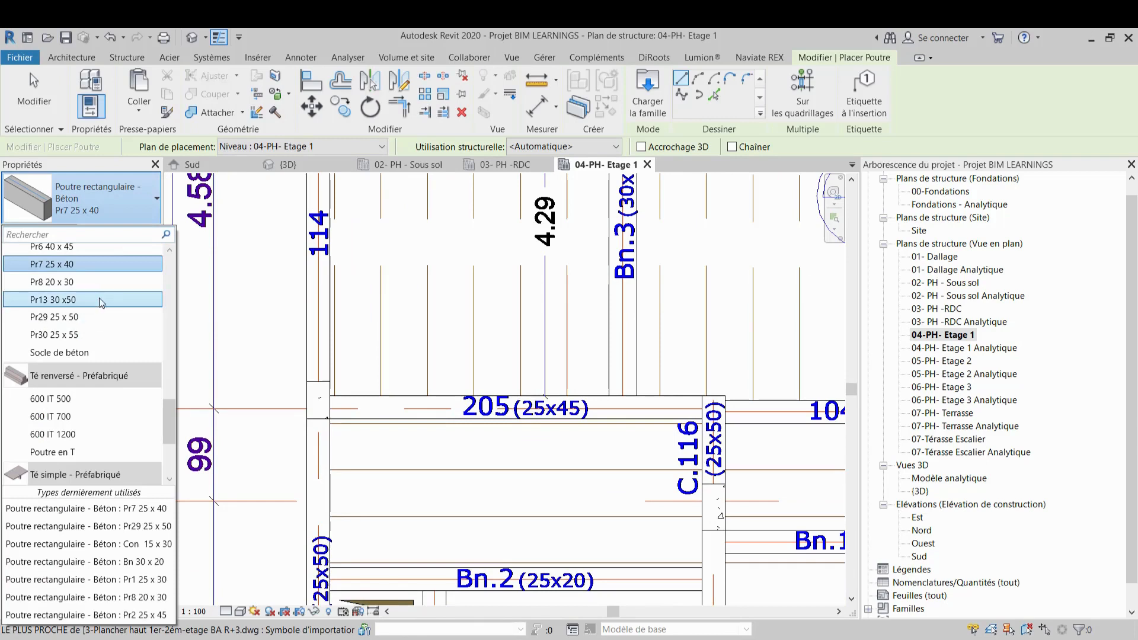
{"action": "scroll", "coordinate": [99, 301], "scroll_direction": "up", "scroll_amount": 1}
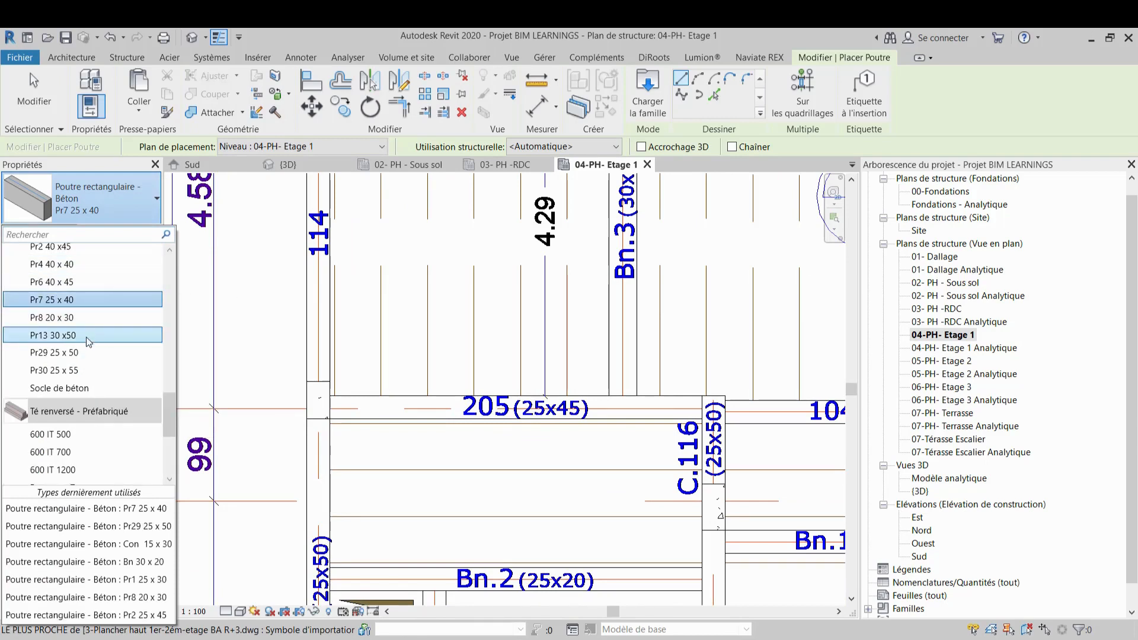
{"action": "left_click", "coordinate": [135, 616]}
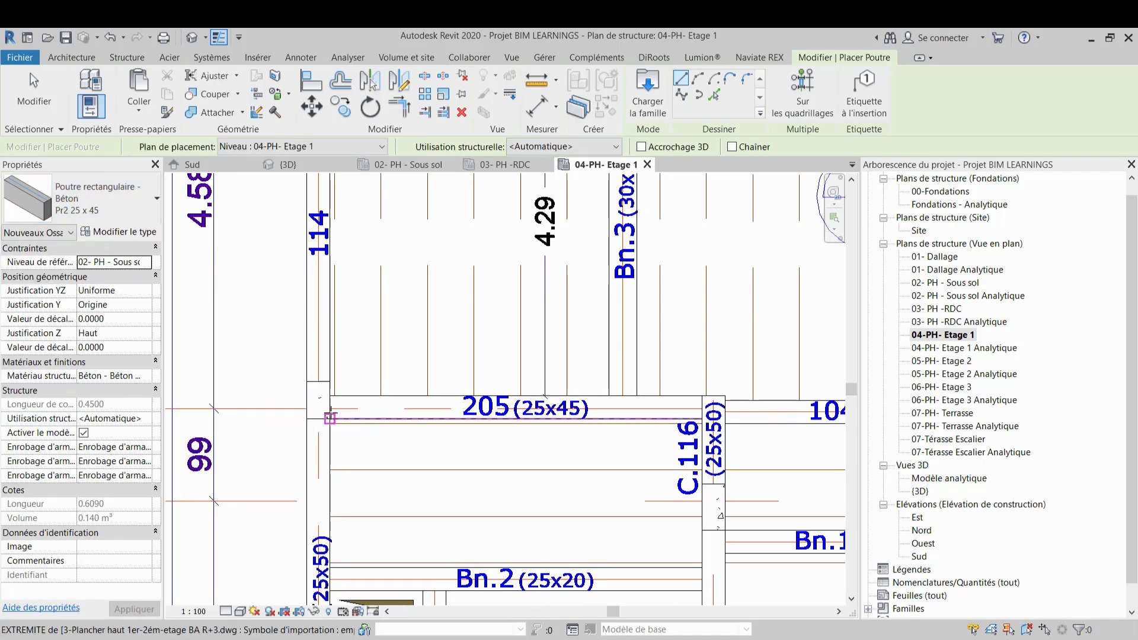
{"action": "left_click", "coordinate": [330, 419]}
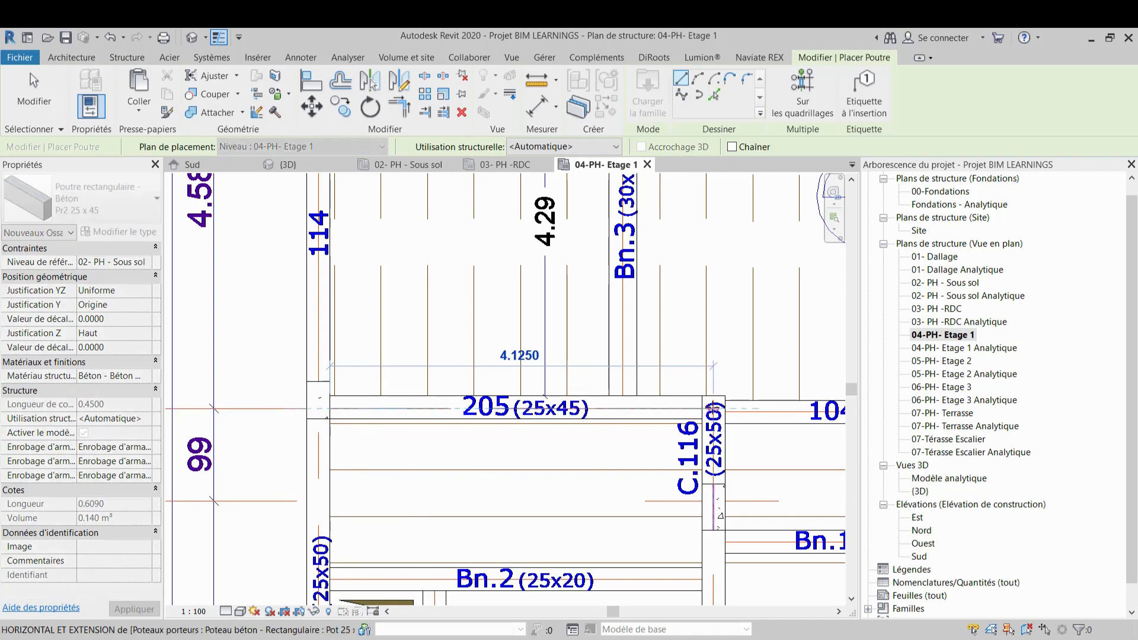
{"action": "left_click", "coordinate": [714, 408]}
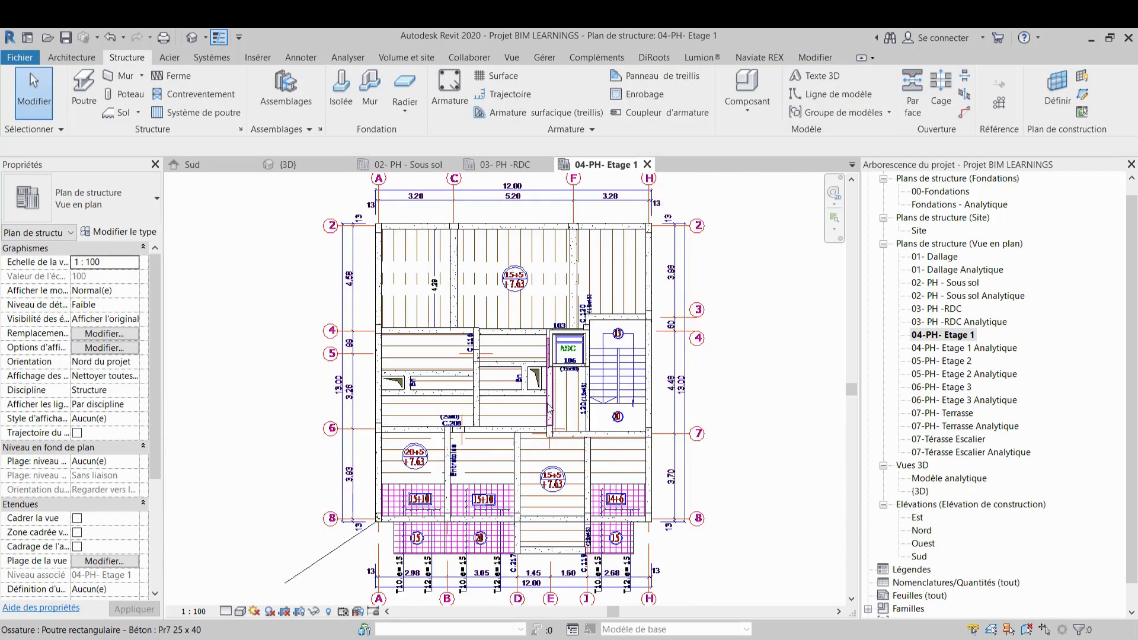
Review the placed Etage 1 beams in the 3D view, then return to the 04-PH- Etage 1 plan
{"action": "scroll", "coordinate": [551, 406], "scroll_direction": "down", "scroll_amount": 2}
{"action": "middle_click_drag", "start_coordinate": [551, 408], "coordinate": [595, 427]}
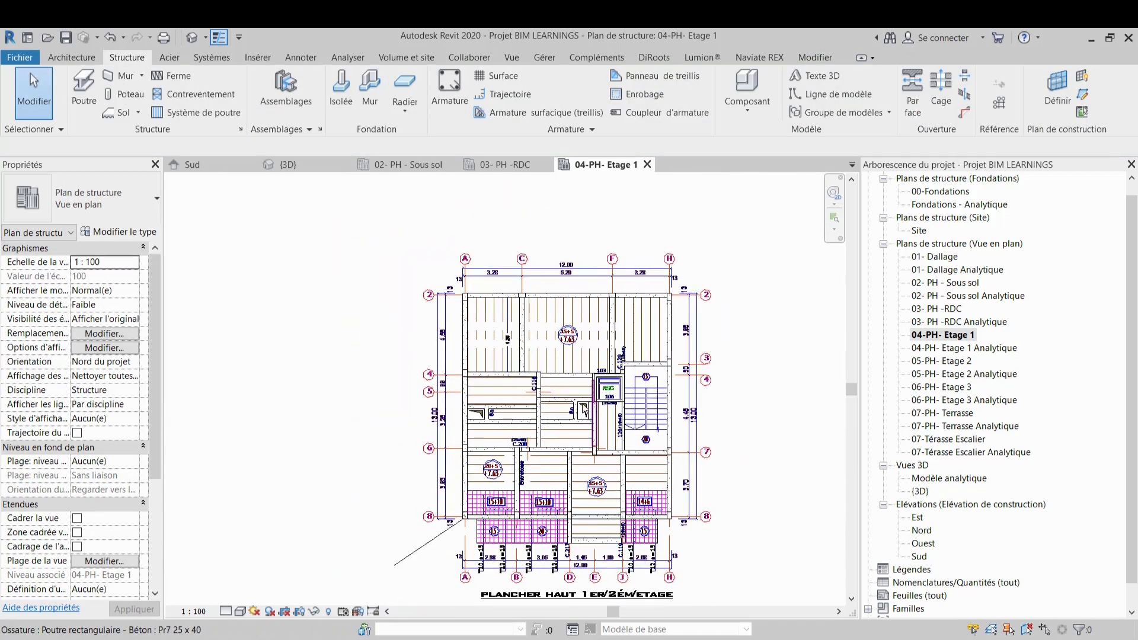
{"action": "scroll", "coordinate": [584, 409], "scroll_direction": "up", "scroll_amount": 2}
{"action": "middle_click_drag", "start_coordinate": [579, 536], "coordinate": [495, 463]}
{"action": "scroll", "coordinate": [562, 485], "scroll_direction": "up", "scroll_amount": 1}
{"action": "scroll", "coordinate": [563, 485], "scroll_direction": "down", "scroll_amount": 2}
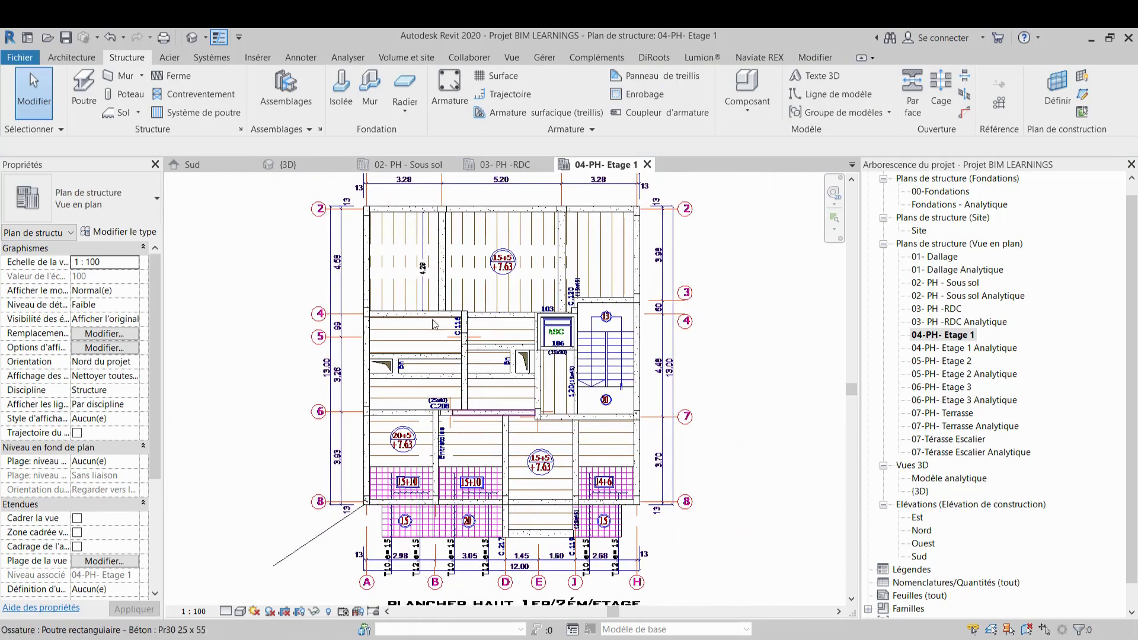
{"action": "left_click", "coordinate": [316, 166]}
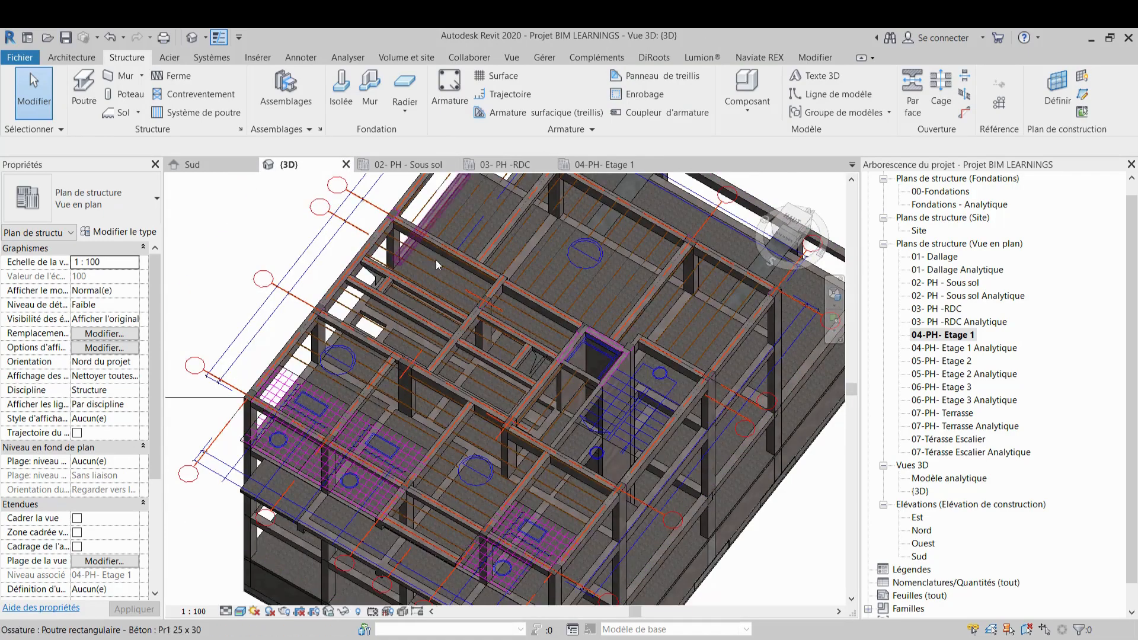
{"action": "scroll", "coordinate": [514, 349], "scroll_direction": "down", "scroll_amount": 2}
{"action": "middle_click_drag", "start_coordinate": [615, 496], "coordinate": [569, 319], "text": "shift"}
{"action": "scroll", "coordinate": [491, 286], "scroll_direction": "up", "scroll_amount": 4}
{"action": "middle_click_drag", "start_coordinate": [475, 291], "coordinate": [440, 393], "text": "shift"}
{"action": "left_click", "coordinate": [603, 163]}
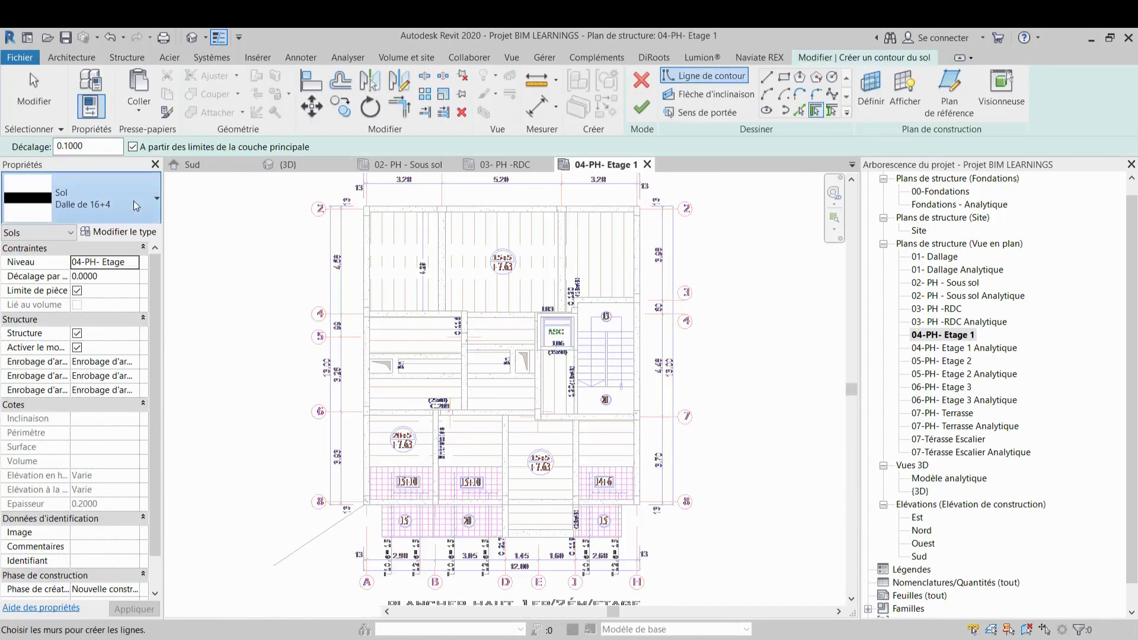
Set the floor type to Dalle de 15+5 and pick the rectangle tool for the boundary sketch
{"action": "left_click", "coordinate": [134, 200]}
{"action": "left_click", "coordinate": [71, 412]}
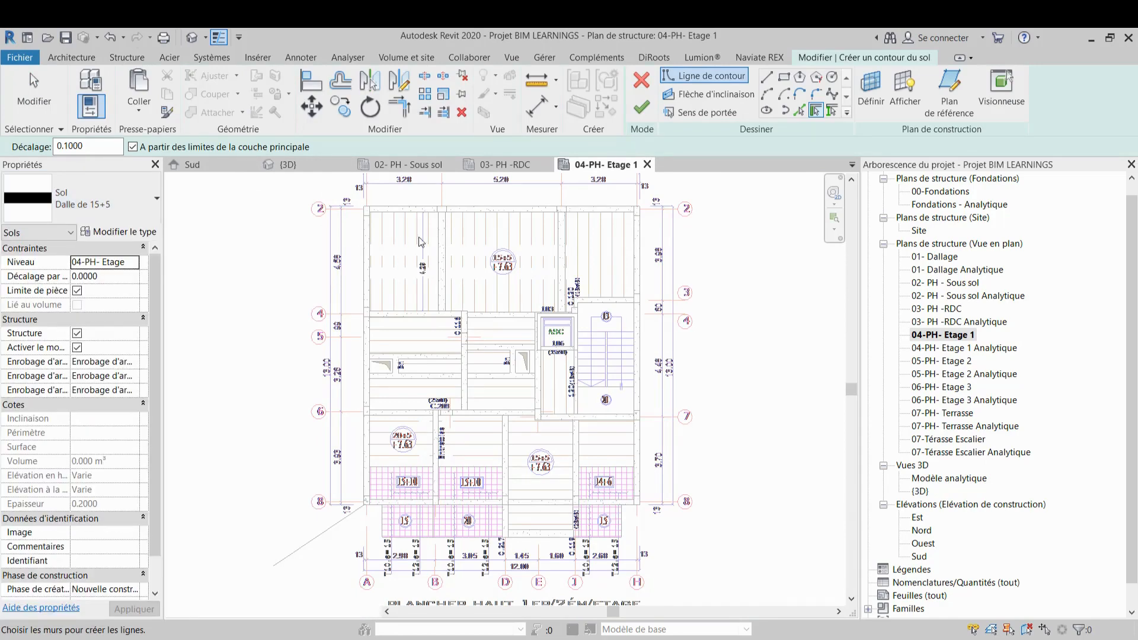
{"action": "scroll", "coordinate": [449, 345], "scroll_direction": "up", "scroll_amount": 3}
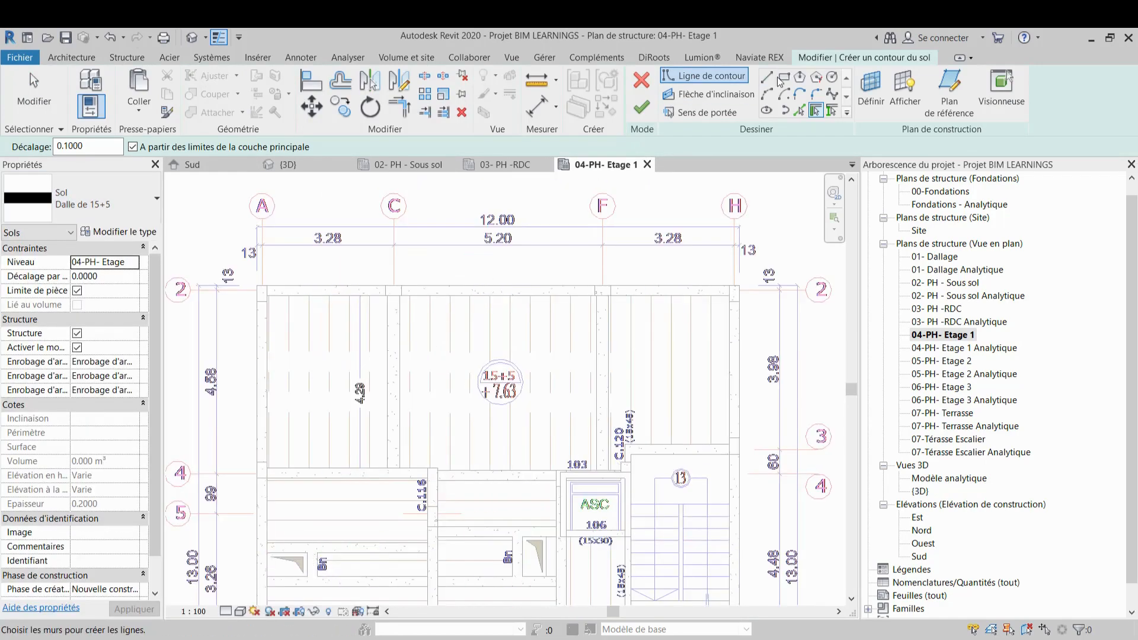
{"action": "left_click", "coordinate": [784, 77]}
{"action": "scroll", "coordinate": [255, 303], "scroll_direction": "up", "scroll_amount": 2}
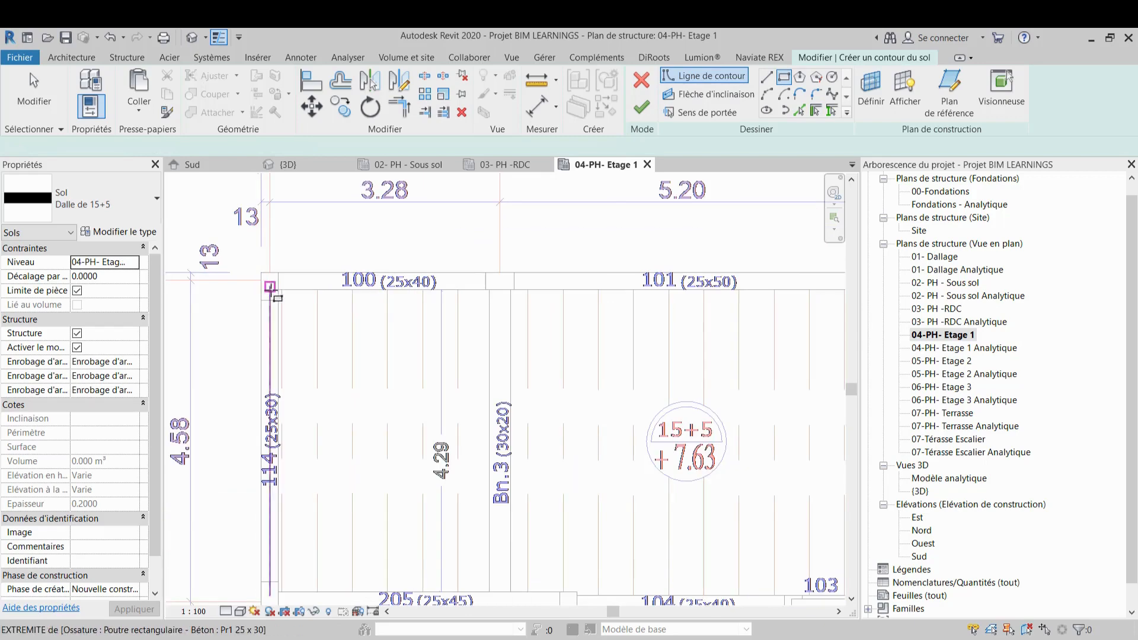
{"action": "left_click", "coordinate": [278, 287]}
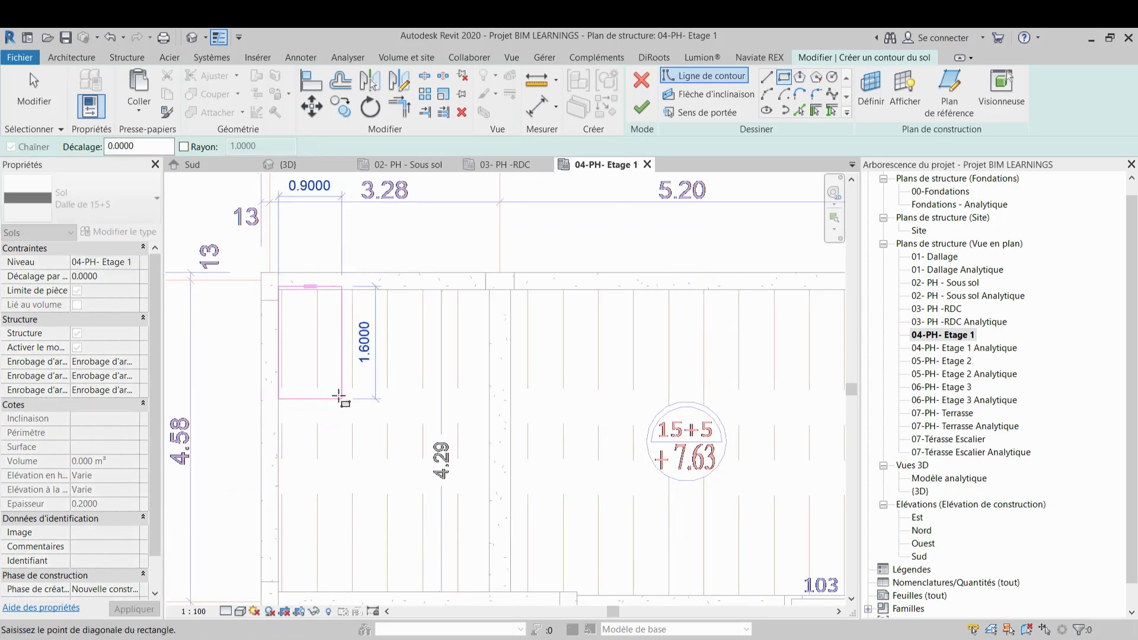
{"action": "key", "text": "Escape"}
Sketch a rectangular floor boundary about 4.2 m deep inside beams 100, 114, Bn.3 and 205
{"action": "scroll", "coordinate": [246, 283], "scroll_direction": "up", "scroll_amount": 4}
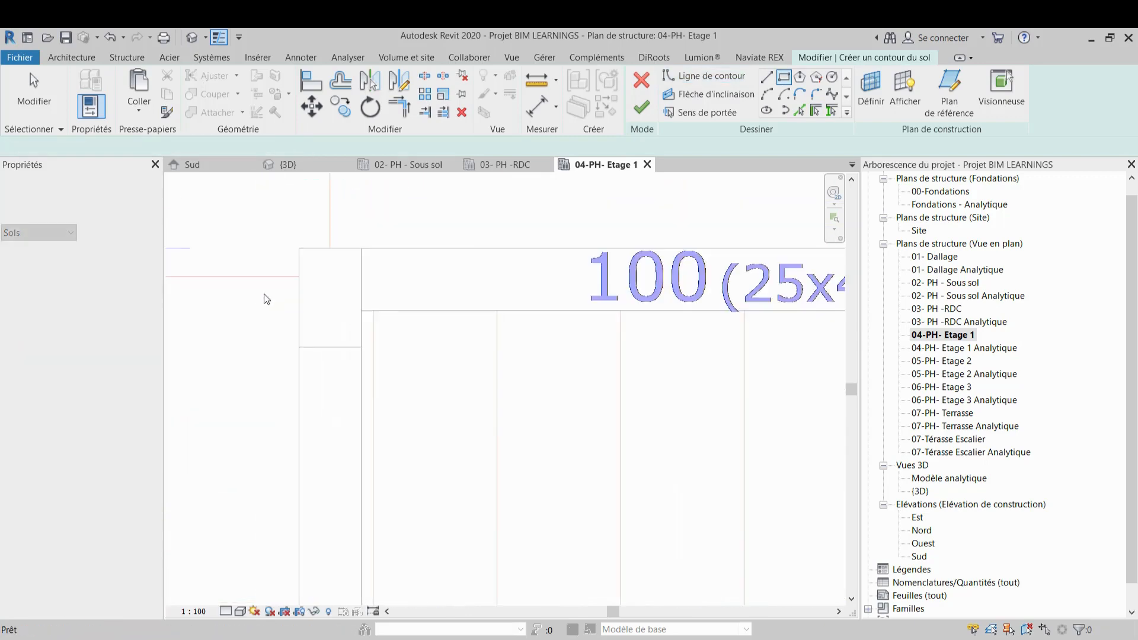
{"action": "left_click", "coordinate": [361, 311]}
{"action": "scroll", "coordinate": [368, 279], "scroll_direction": "down", "scroll_amount": 3}
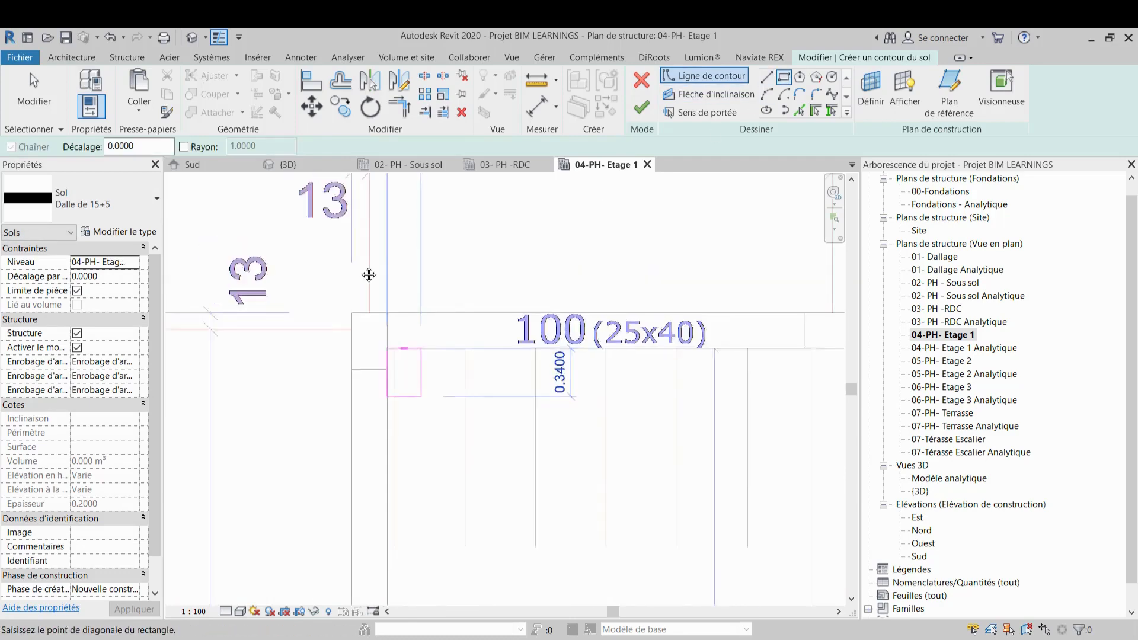
{"action": "scroll", "coordinate": [540, 455], "scroll_direction": "down", "scroll_amount": 3}
{"action": "middle_click_drag", "start_coordinate": [564, 499], "coordinate": [559, 412]}
{"action": "scroll", "coordinate": [559, 412], "scroll_direction": "up", "scroll_amount": 4}
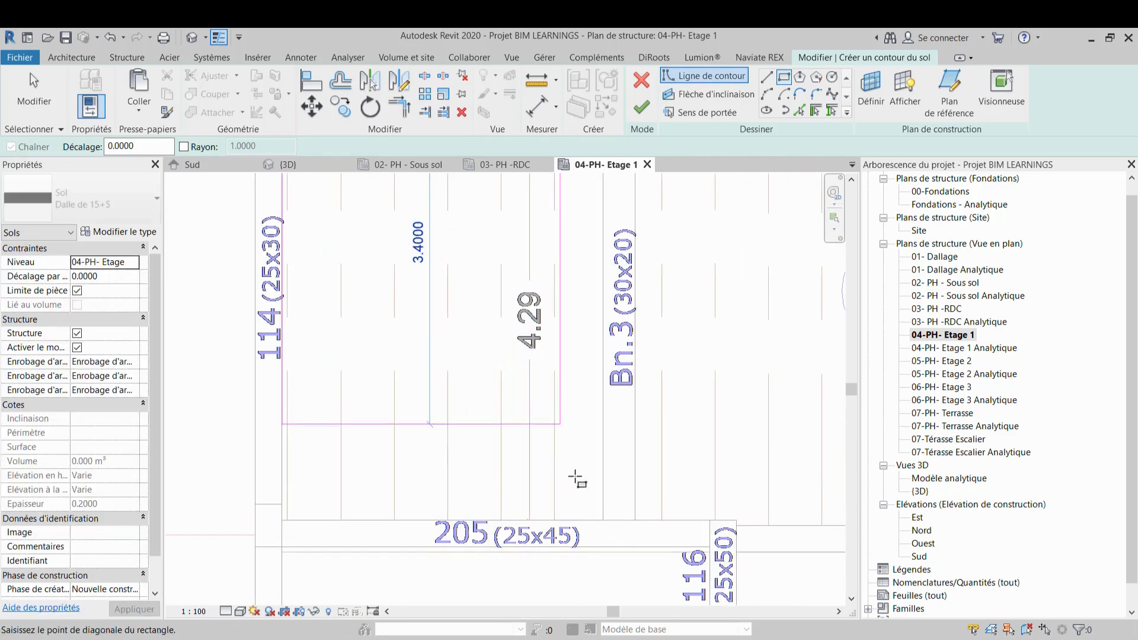
{"action": "left_click", "coordinate": [604, 521]}
{"action": "scroll", "coordinate": [603, 521], "scroll_direction": "down", "scroll_amount": 3}
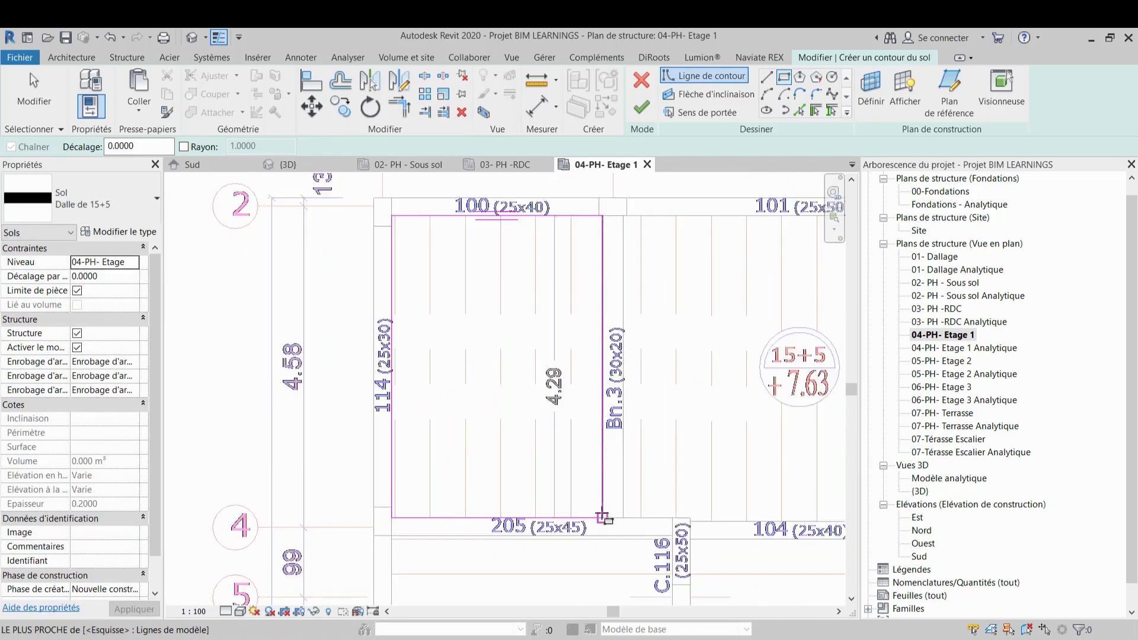
{"action": "left_click", "coordinate": [429, 267]}
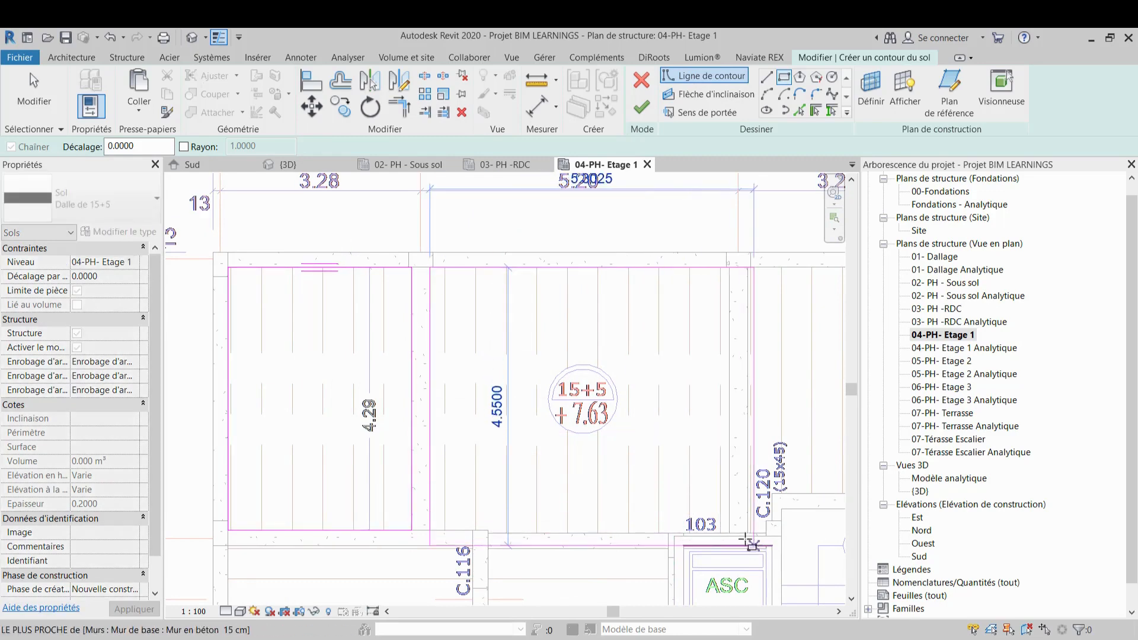
{"action": "scroll", "coordinate": [730, 534], "scroll_direction": "up", "scroll_amount": 2}
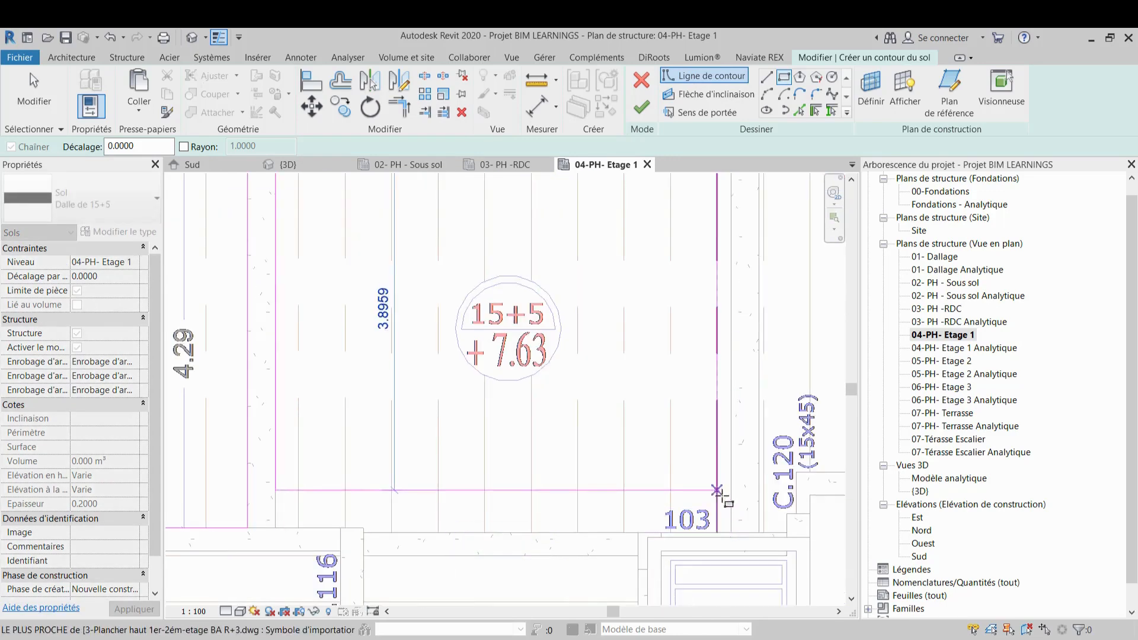
{"action": "key", "text": "Escape"}
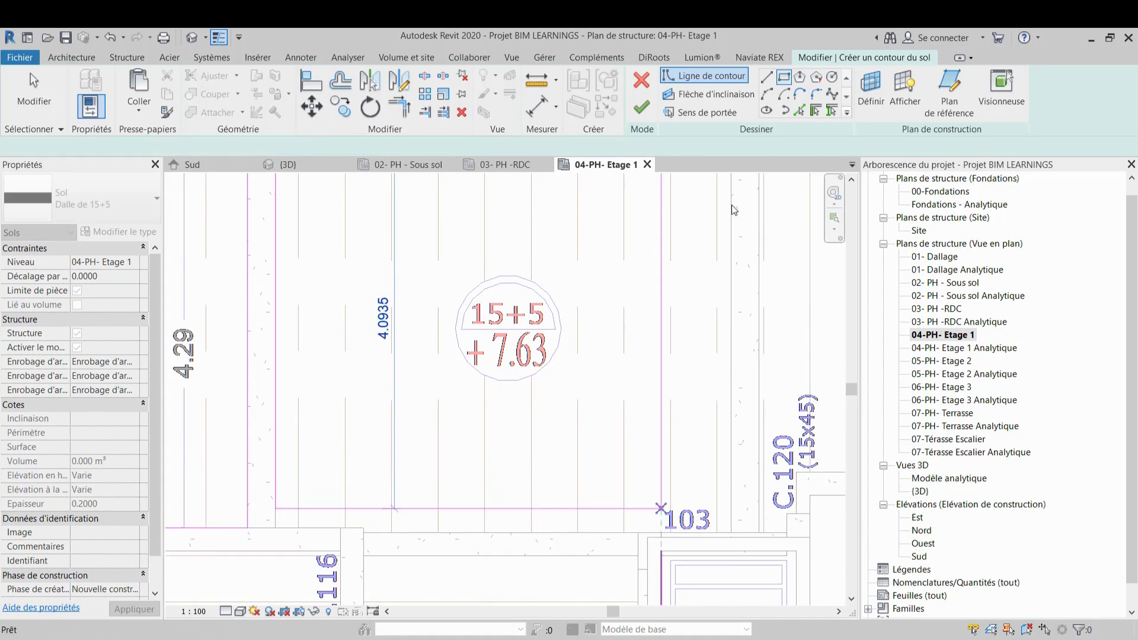
Switch to line sketching and outline the next panel along Bn.3, beam 101 (about 4.9 m) and down toward beam 104
{"action": "left_click", "coordinate": [767, 77]}
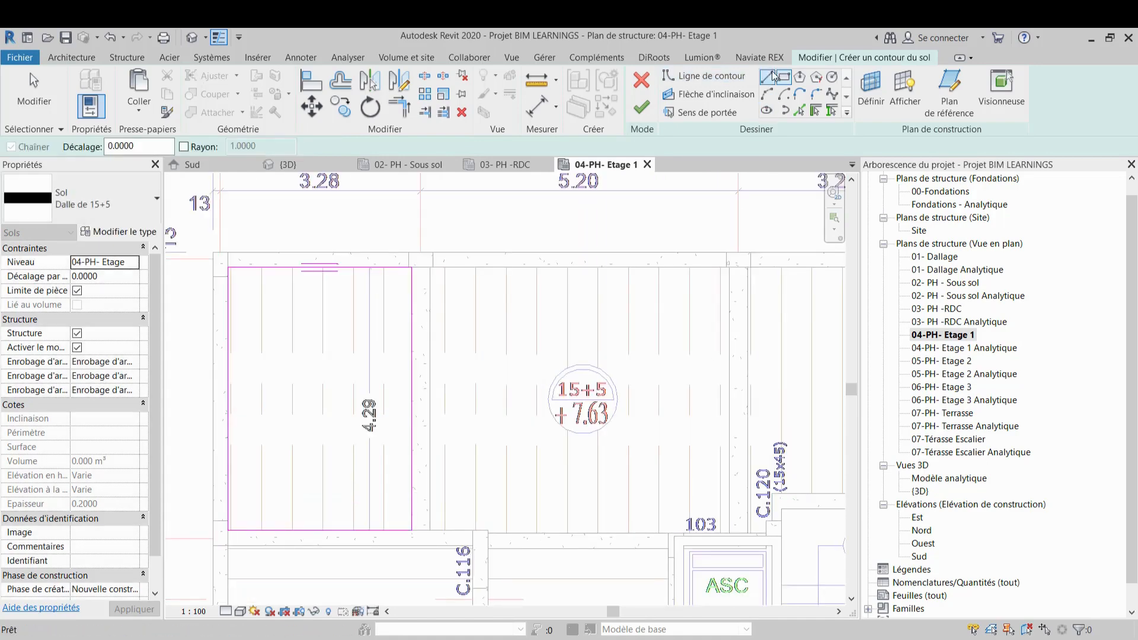
{"action": "left_click", "coordinate": [430, 529]}
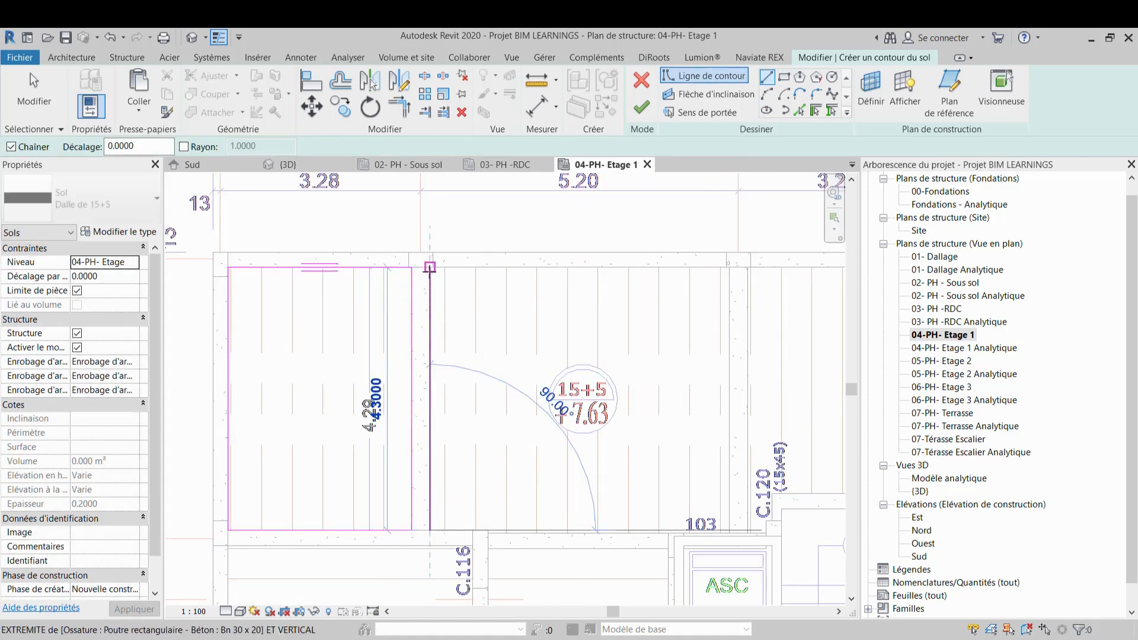
{"action": "left_click", "coordinate": [429, 268]}
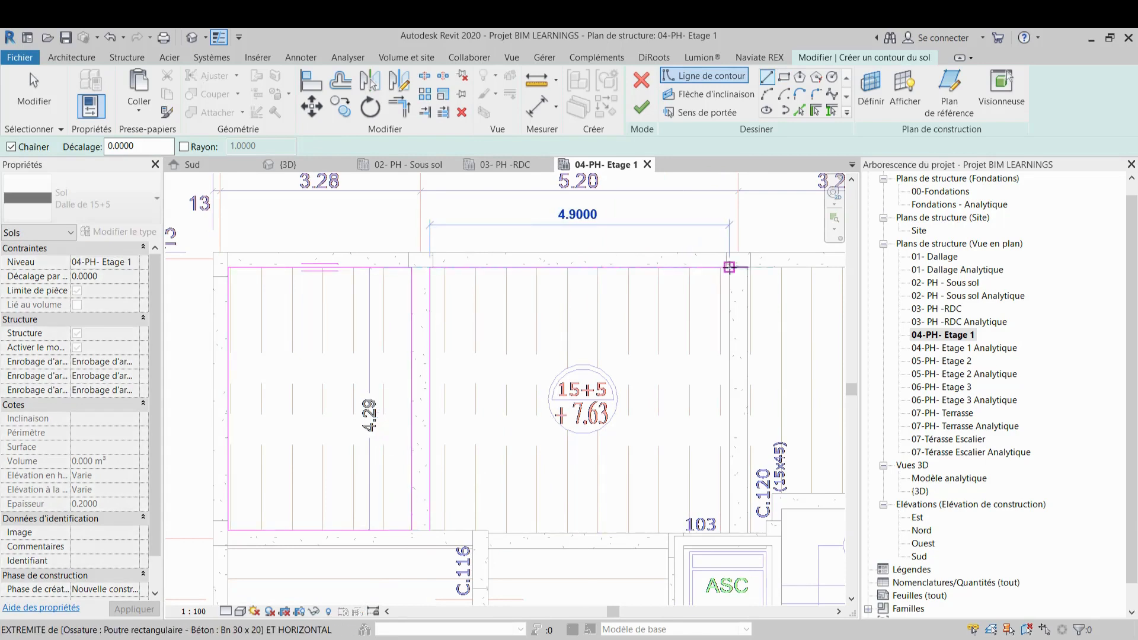
{"action": "left_click", "coordinate": [729, 267]}
{"action": "left_click", "coordinate": [729, 532]}
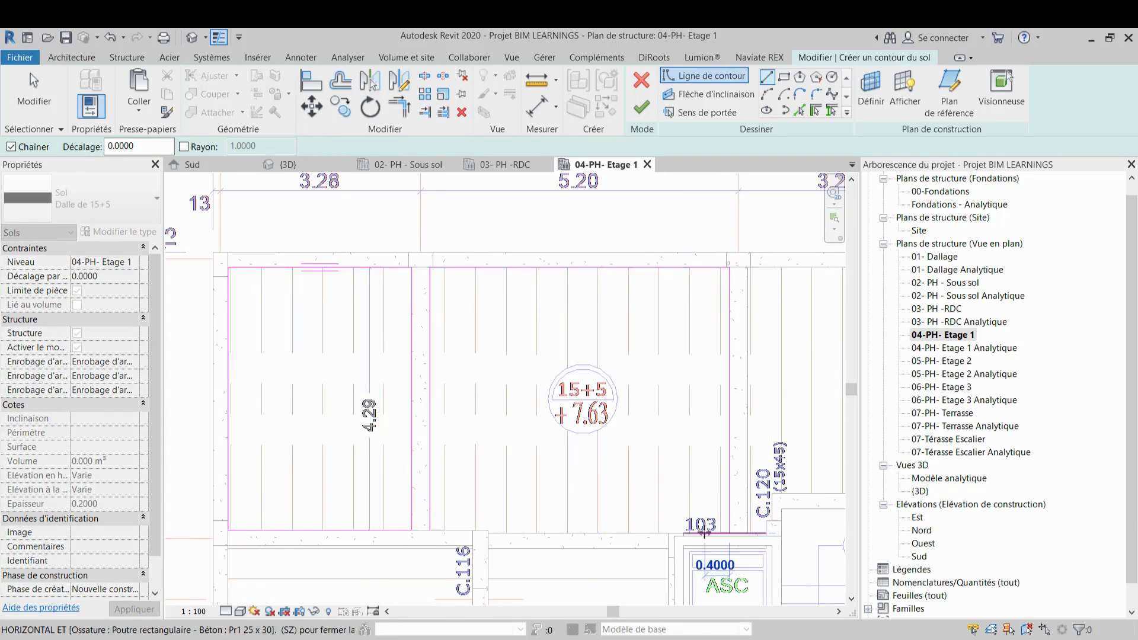
{"action": "scroll", "coordinate": [491, 535], "scroll_direction": "up", "scroll_amount": 5}
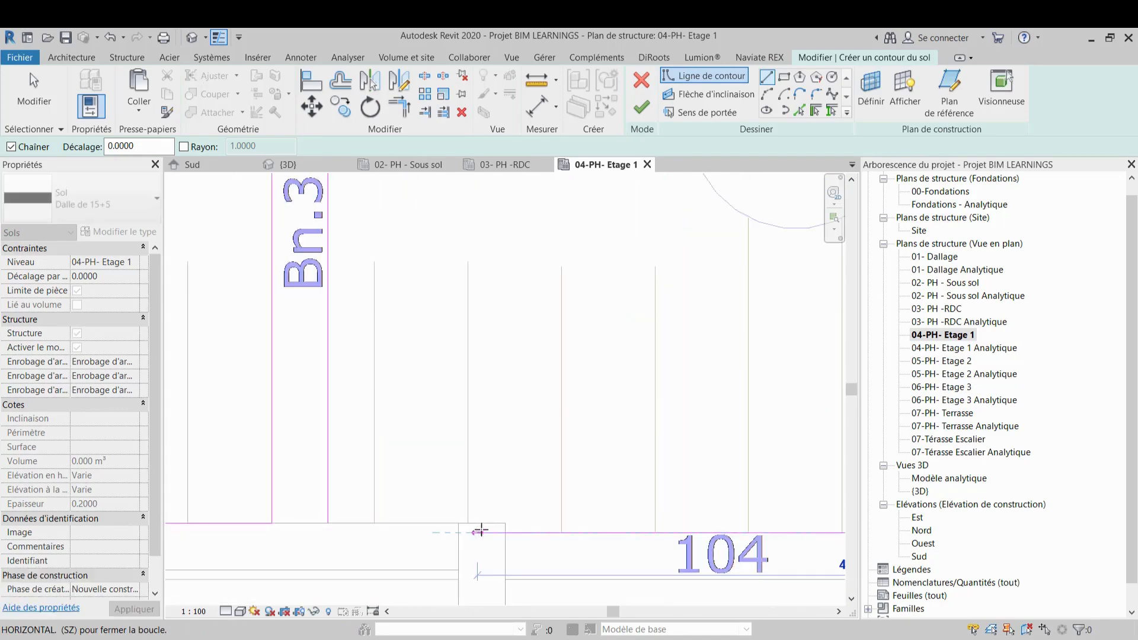
{"action": "left_click", "coordinate": [505, 532]}
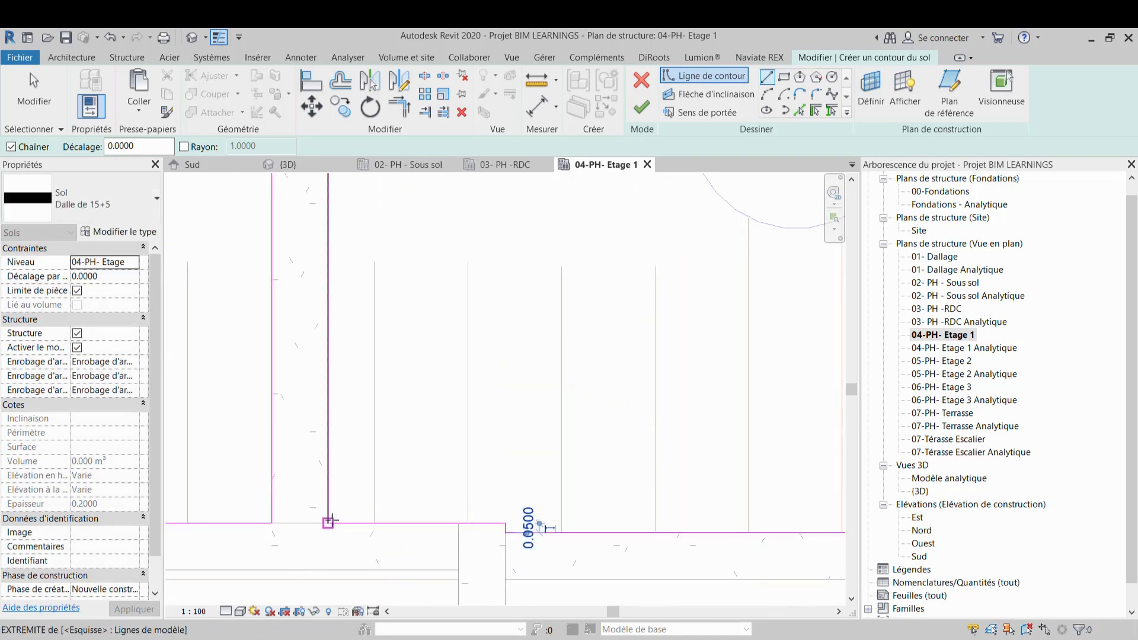
Draw a boundary line about 2.92 m along beam 100 to the column on axis H
{"action": "scroll", "coordinate": [326, 522], "scroll_direction": "down", "scroll_amount": 5}
{"action": "scroll", "coordinate": [343, 507], "scroll_direction": "down", "scroll_amount": 2}
{"action": "middle_click_drag", "start_coordinate": [552, 411], "coordinate": [480, 386]}
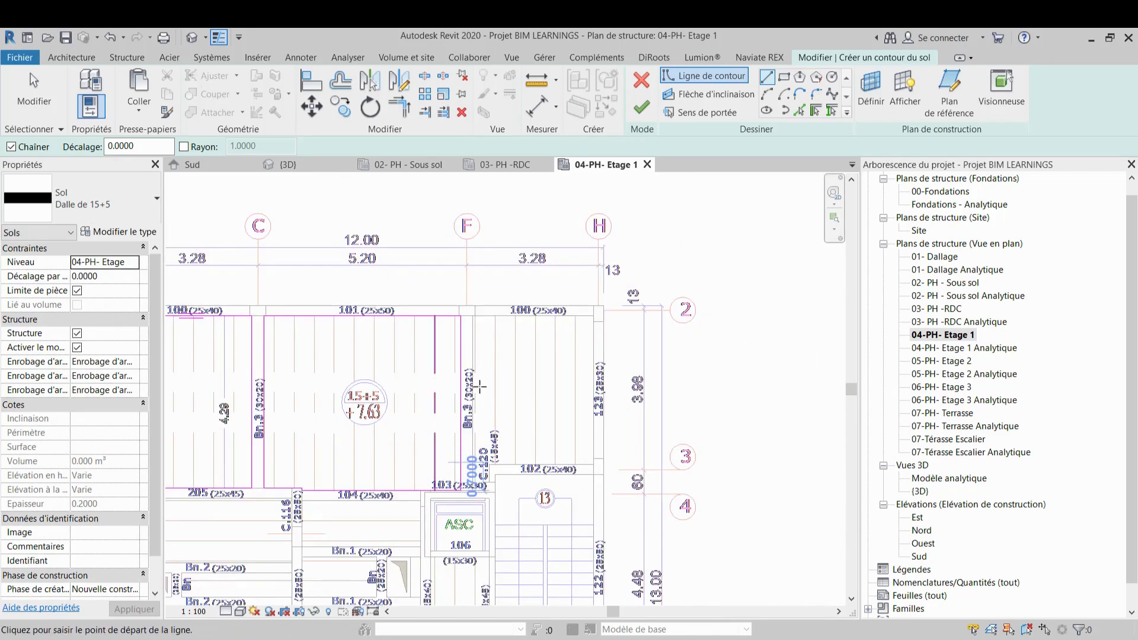
{"action": "scroll", "coordinate": [479, 310], "scroll_direction": "up", "scroll_amount": 3}
{"action": "scroll", "coordinate": [470, 310], "scroll_direction": "up", "scroll_amount": 4}
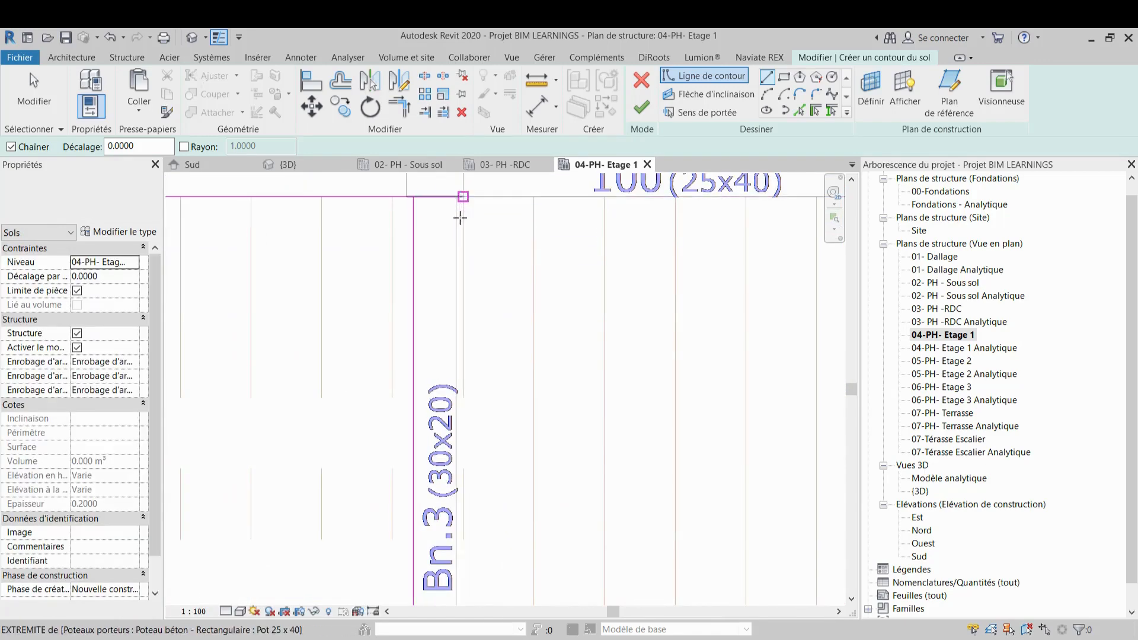
{"action": "middle_click_drag", "start_coordinate": [463, 276], "coordinate": [472, 398]}
{"action": "scroll", "coordinate": [469, 344], "scroll_direction": "up", "scroll_amount": 1}
{"action": "scroll", "coordinate": [468, 347], "scroll_direction": "up", "scroll_amount": 1}
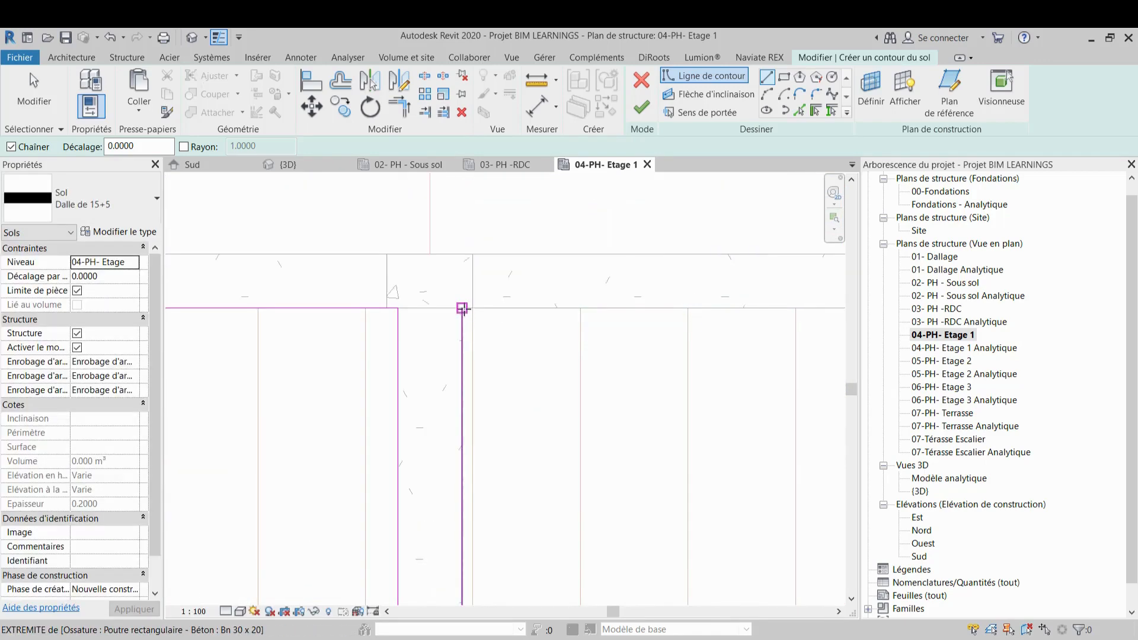
{"action": "scroll", "coordinate": [572, 321], "scroll_direction": "down", "scroll_amount": 2}
{"action": "middle_click_drag", "start_coordinate": [596, 315], "coordinate": [380, 320]}
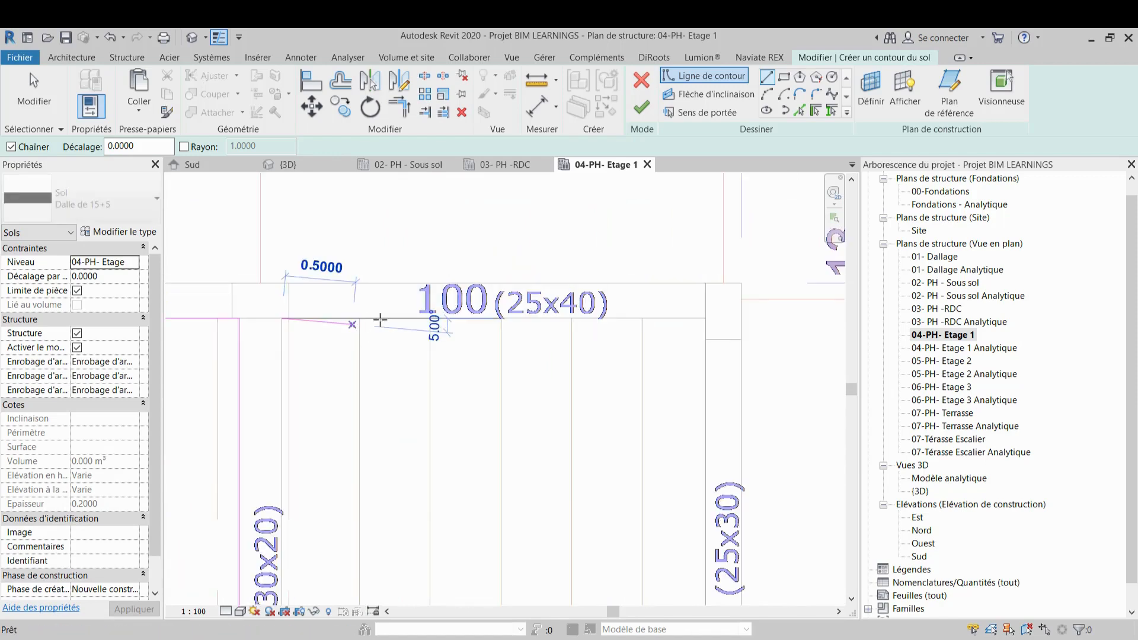
{"action": "left_click", "coordinate": [704, 319]}
Continue the floor boundary down along beam 123 (about 3.9 m) and along beam 102 (about 2.6 m) to column C.120
{"action": "scroll", "coordinate": [706, 433], "scroll_direction": "down", "scroll_amount": 2}
{"action": "middle_click_drag", "start_coordinate": [706, 432], "coordinate": [700, 311]}
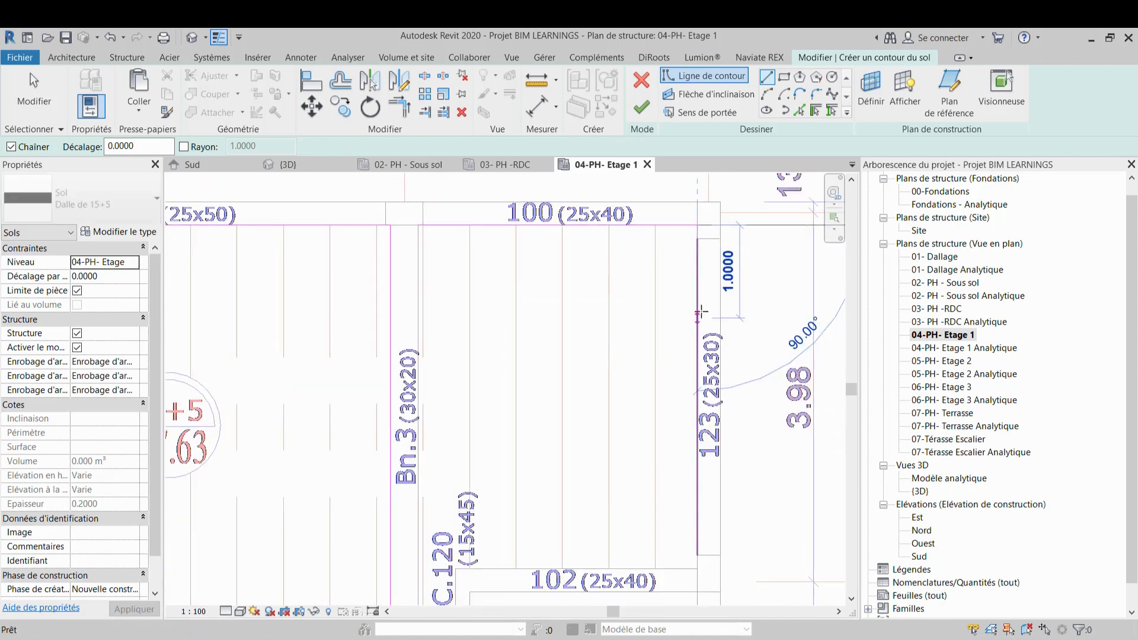
{"action": "left_click", "coordinate": [699, 561]}
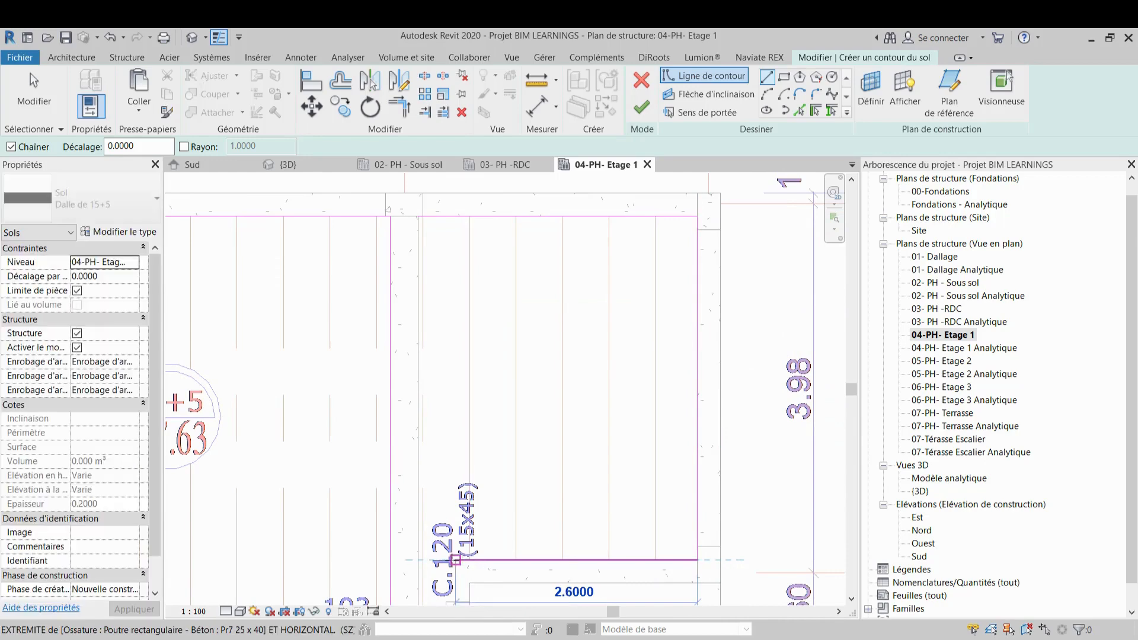
{"action": "left_click", "coordinate": [455, 560]}
Sketch short boundary segments around column C.120 down to beam 103
{"action": "scroll", "coordinate": [455, 560], "scroll_direction": "down", "scroll_amount": 3}
{"action": "scroll", "coordinate": [474, 558], "scroll_direction": "up", "scroll_amount": 5}
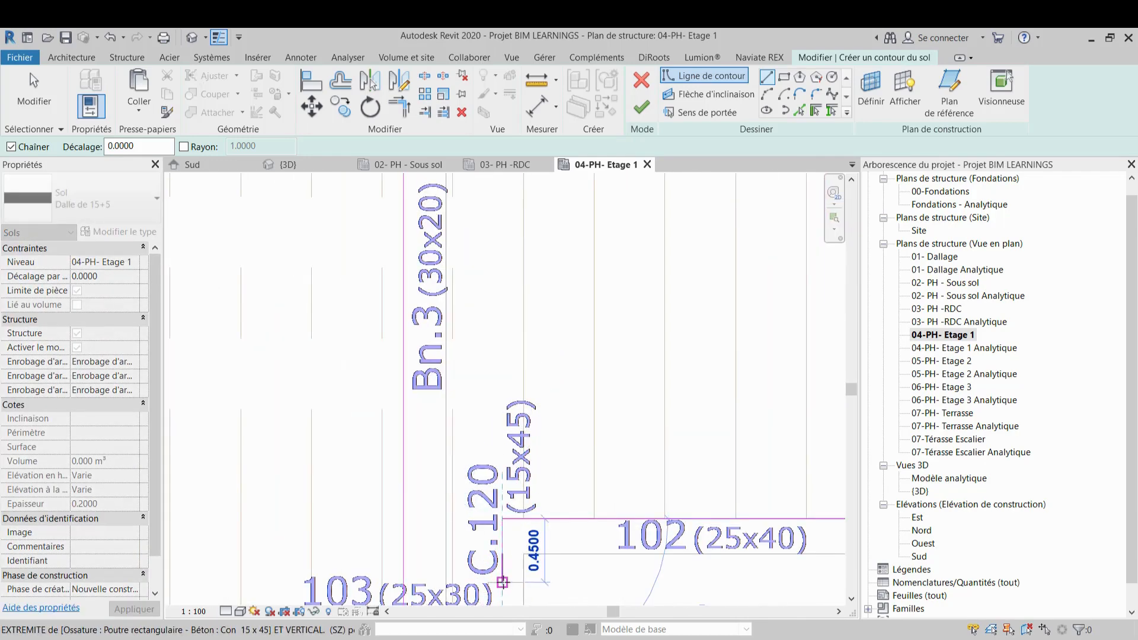
{"action": "left_click", "coordinate": [502, 581]}
{"action": "scroll", "coordinate": [587, 444], "scroll_direction": "down", "scroll_amount": 3}
{"action": "scroll", "coordinate": [589, 442], "scroll_direction": "up", "scroll_amount": 4}
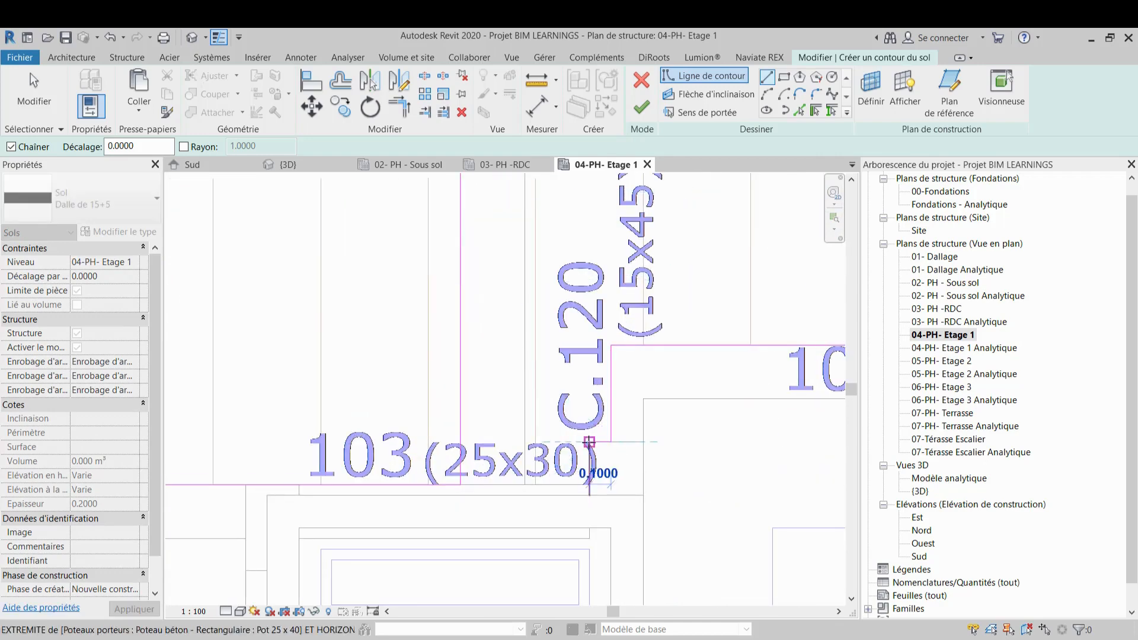
{"action": "left_click", "coordinate": [589, 442]}
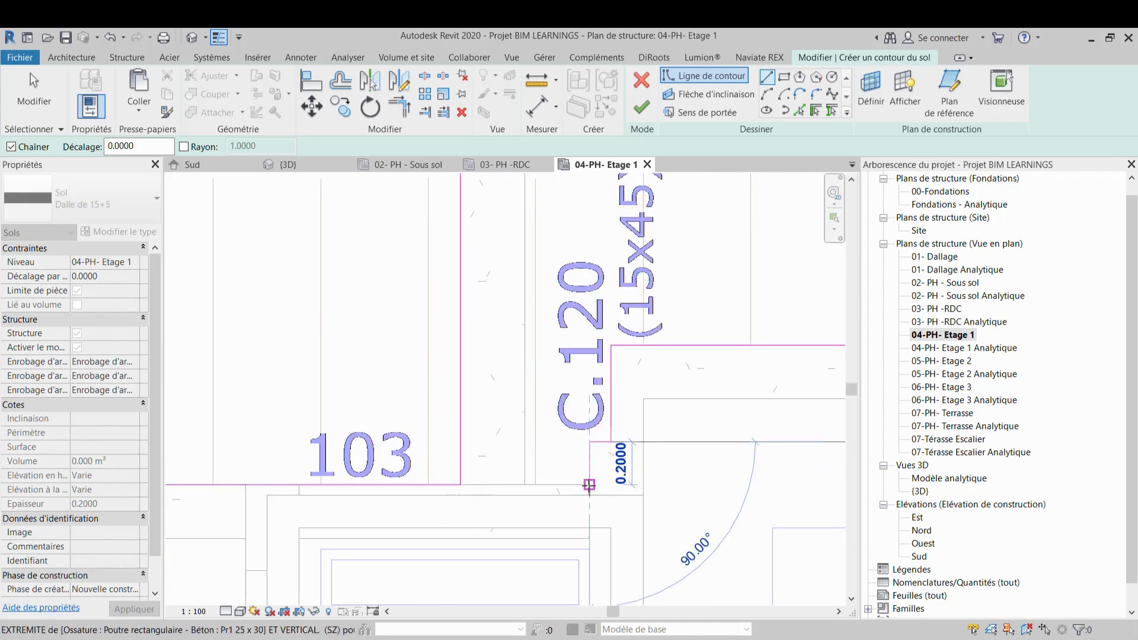
{"action": "left_click", "coordinate": [589, 485]}
Close the boundary loop along Bn.3 back up to beam 100 and finish the floor
{"action": "left_click", "coordinate": [538, 325]}
{"action": "scroll", "coordinate": [528, 538], "scroll_direction": "down", "scroll_amount": 3}
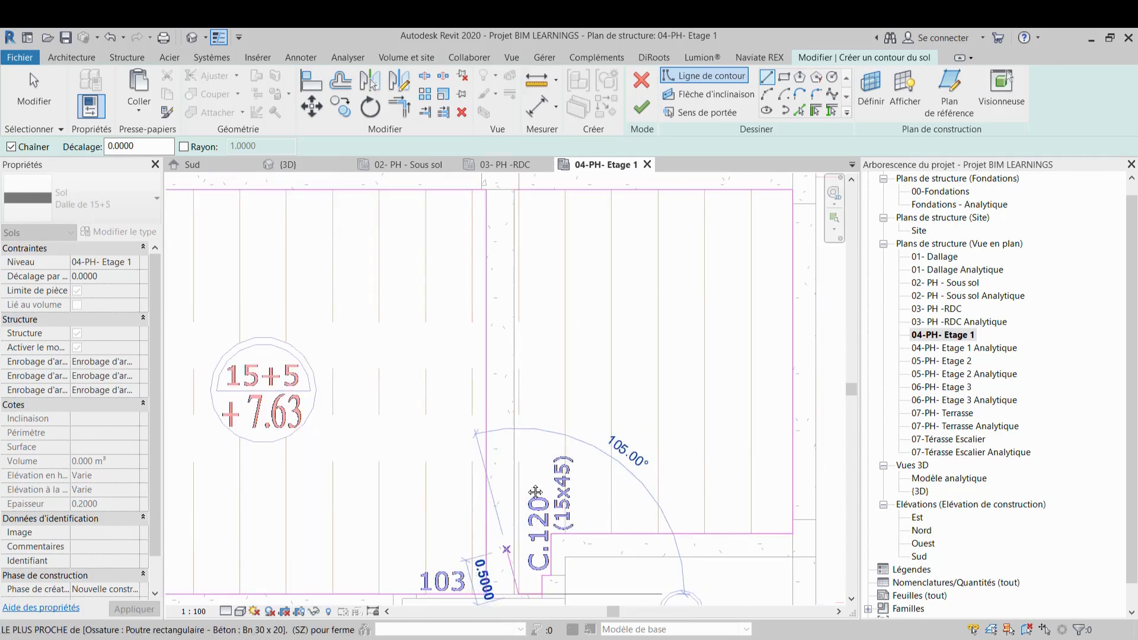
{"action": "scroll", "coordinate": [536, 415], "scroll_direction": "up", "scroll_amount": 3}
{"action": "left_click", "coordinate": [567, 498]}
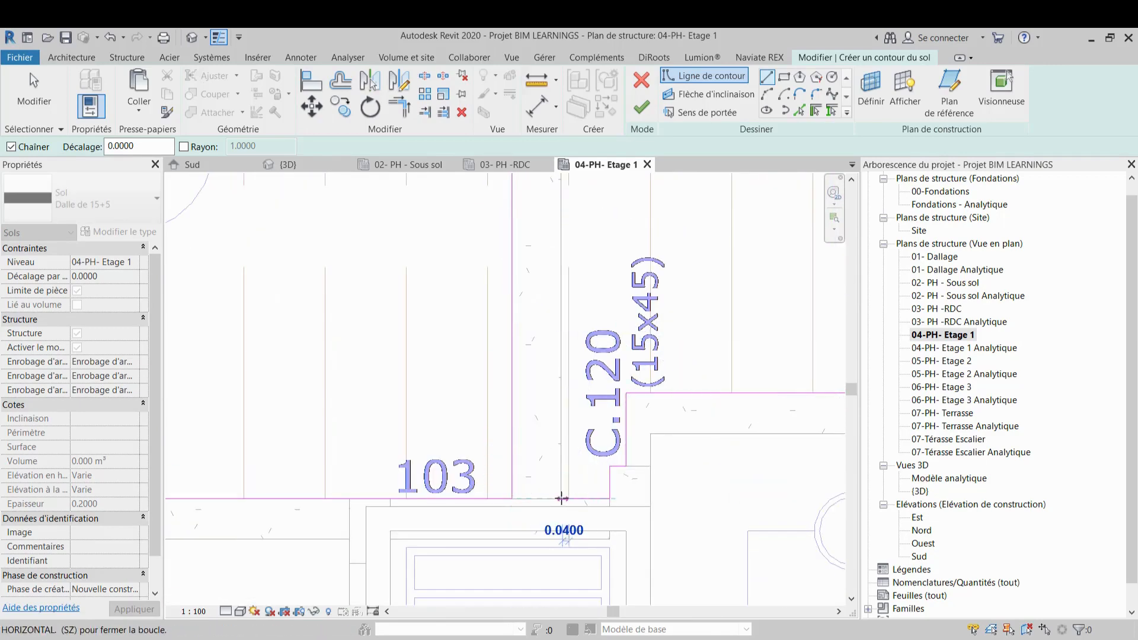
{"action": "scroll", "coordinate": [557, 486], "scroll_direction": "down", "scroll_amount": 5}
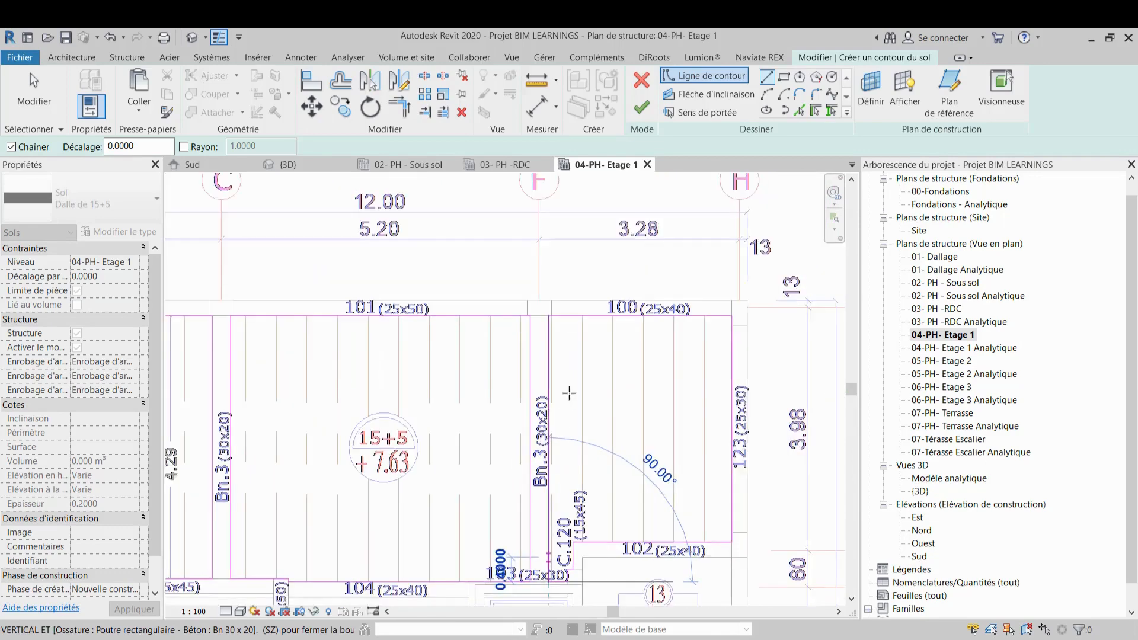
{"action": "scroll", "coordinate": [549, 478], "scroll_direction": "up", "scroll_amount": 5}
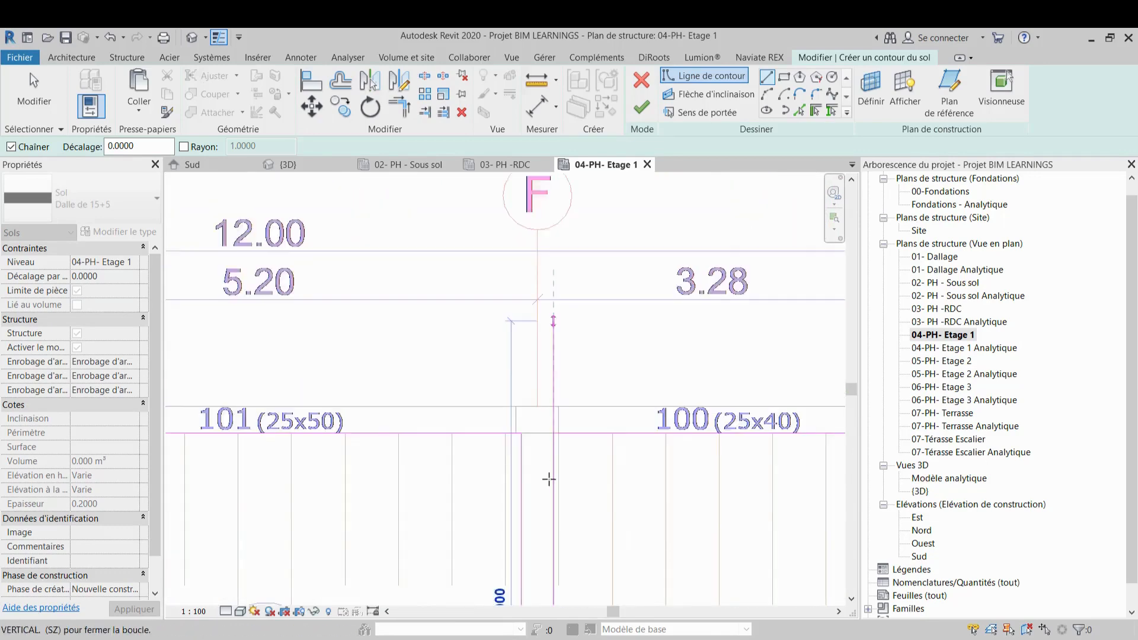
{"action": "left_click", "coordinate": [557, 435]}
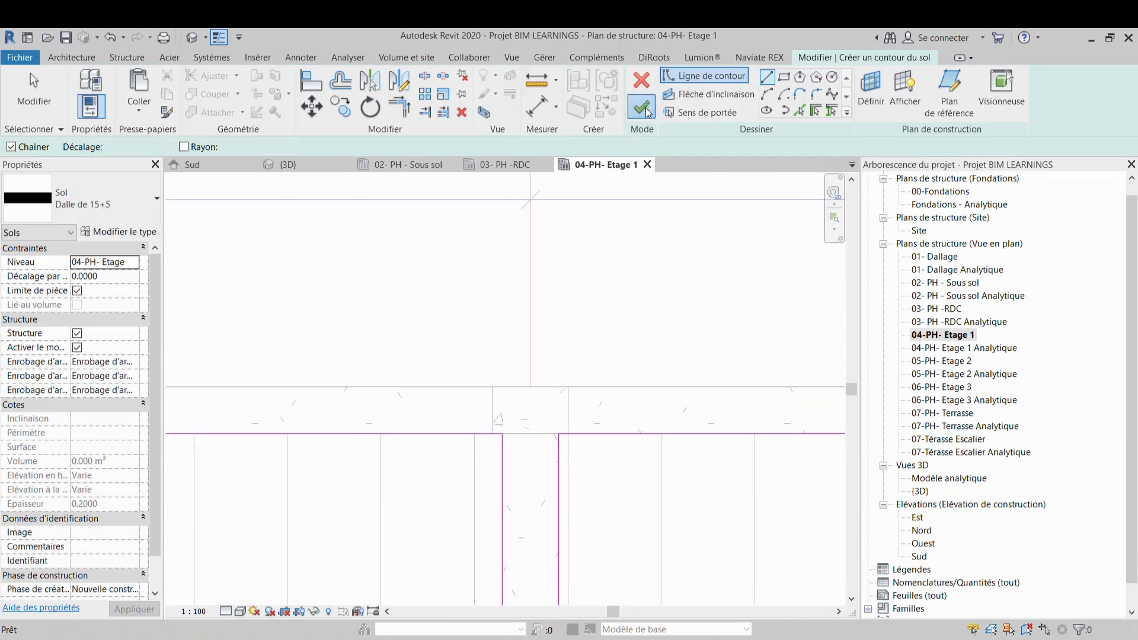
{"action": "left_click", "coordinate": [642, 106]}
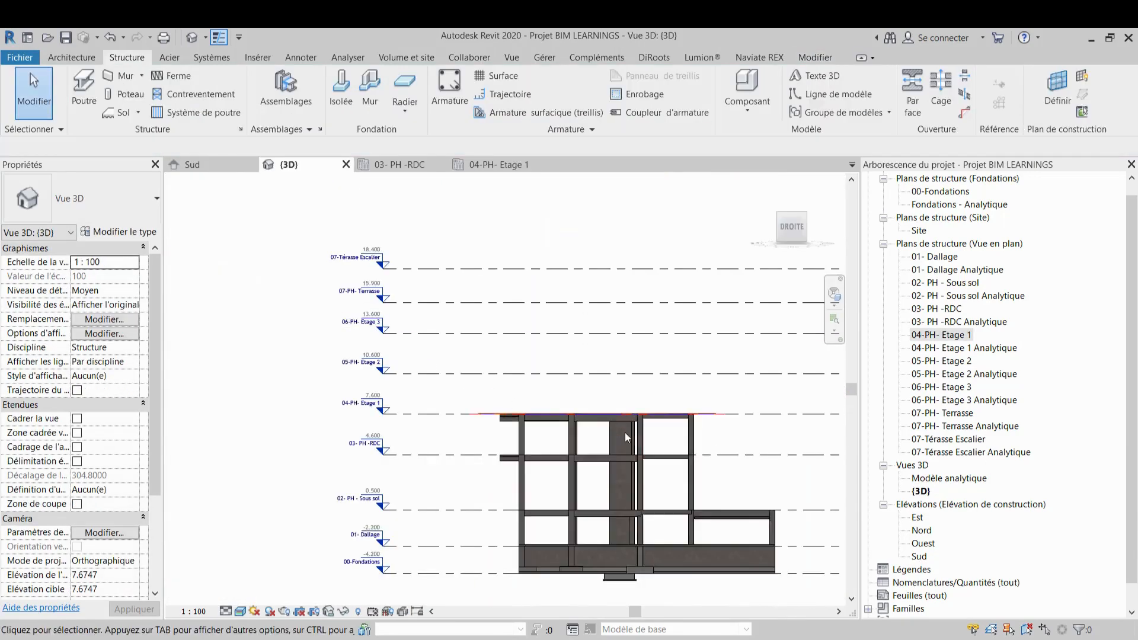
Window-select the whole Etage 1 structure in a front 3D view
{"action": "left_click", "coordinate": [771, 222]}
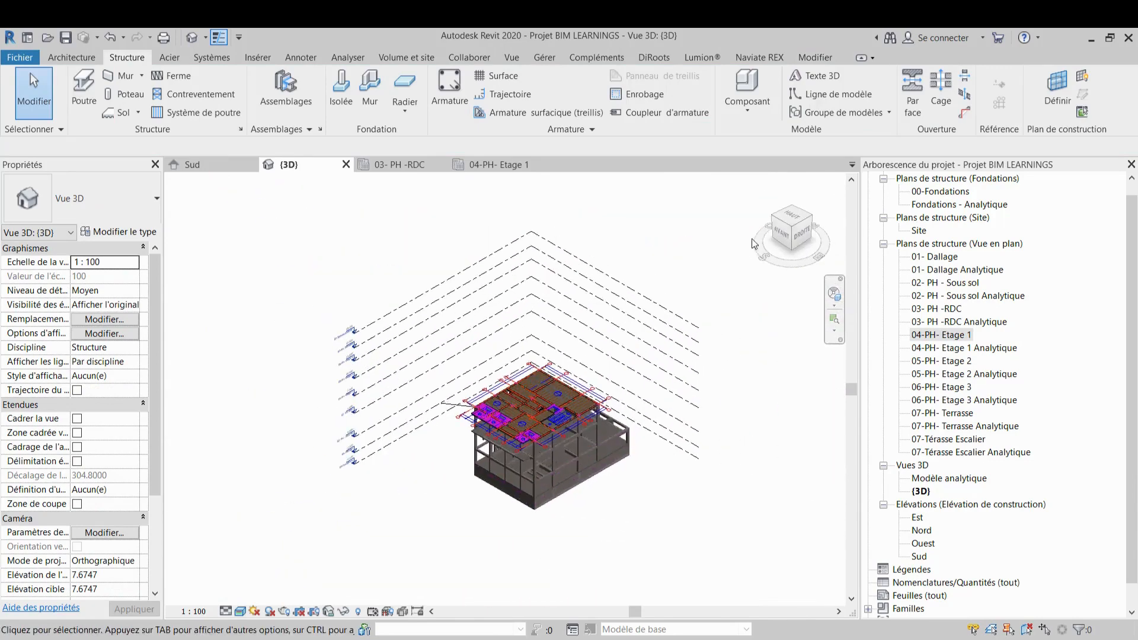
{"action": "left_click_drag", "start_coordinate": [763, 257], "coordinate": [788, 263]}
{"action": "left_click", "coordinate": [793, 244]}
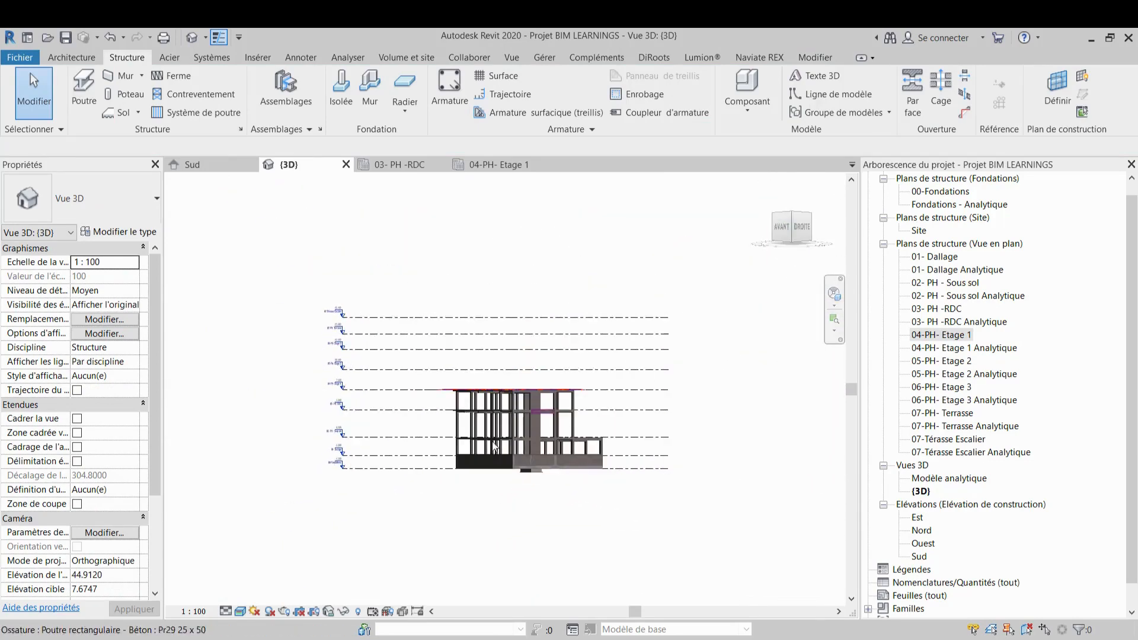
{"action": "scroll", "coordinate": [693, 422], "scroll_direction": "up", "scroll_amount": 5}
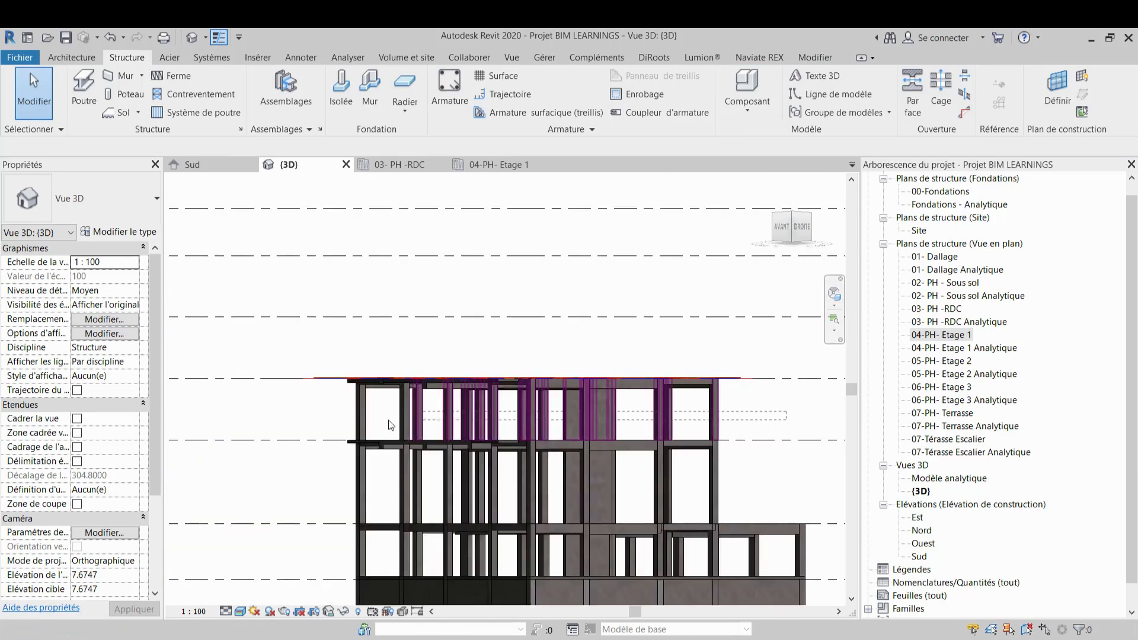
{"action": "left_click_drag", "start_coordinate": [284, 362], "coordinate": [284, 363]}
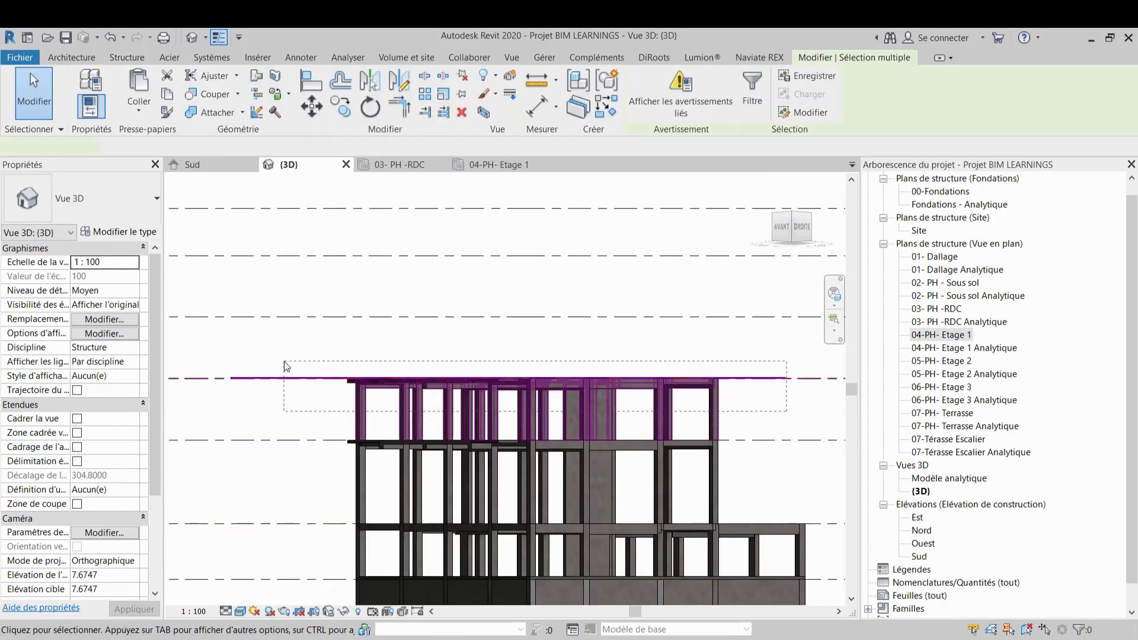
{"action": "scroll", "coordinate": [496, 366], "scroll_direction": "down", "scroll_amount": 2}
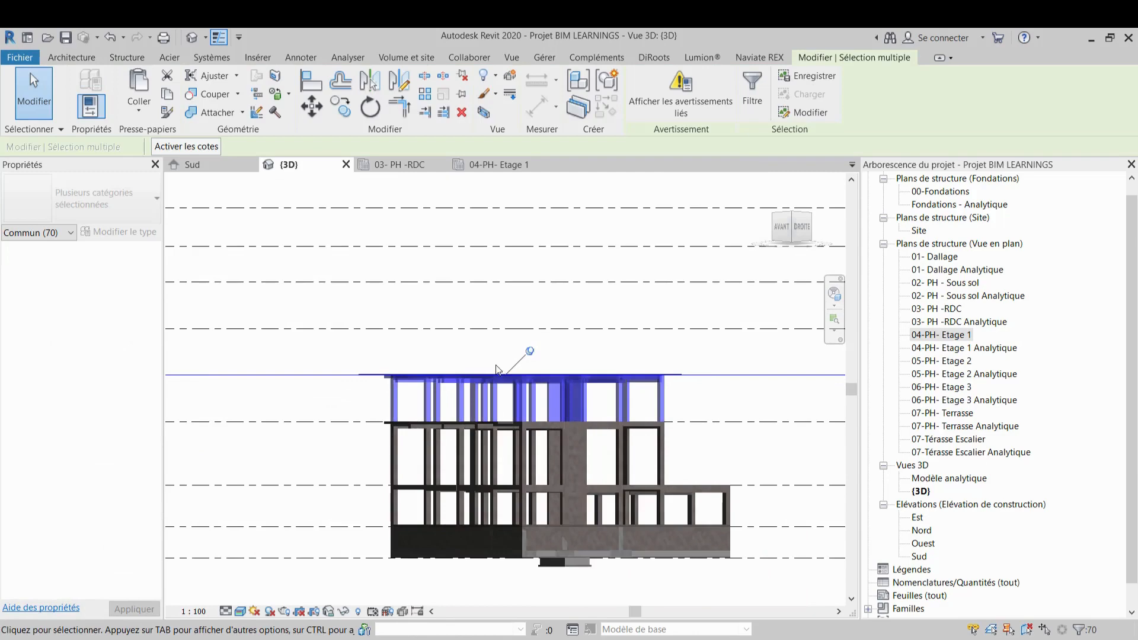
Remove the Etage 1 level line and the linked CAD plan from the selection, keeping all beams selected
{"action": "left_click", "coordinate": [326, 374], "text": "shift"}
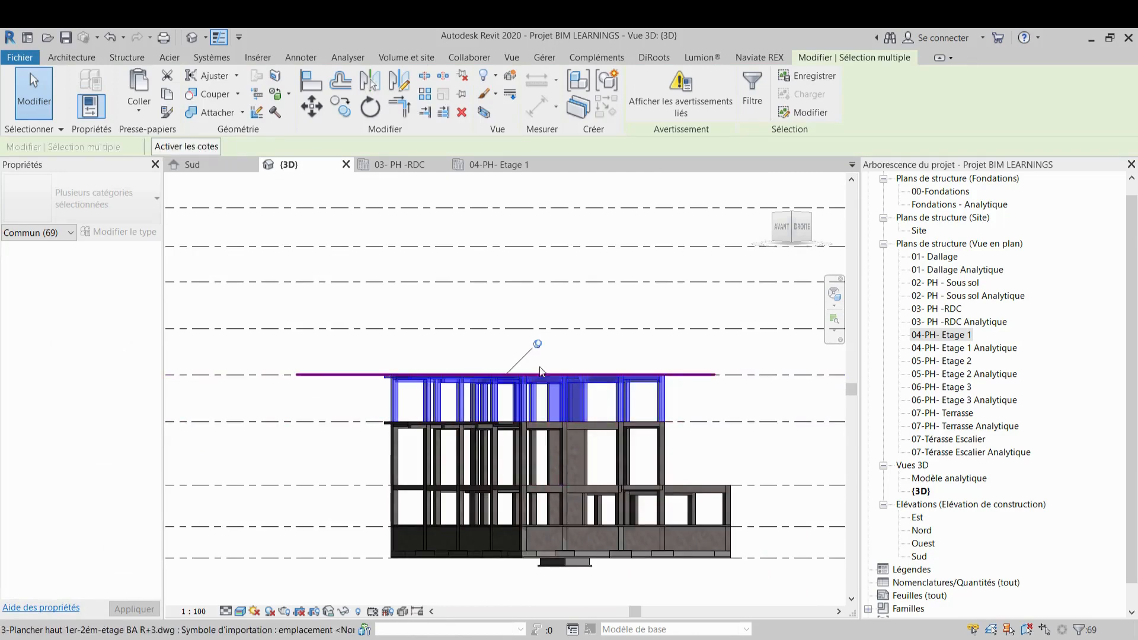
{"action": "middle_click_drag", "start_coordinate": [540, 371], "coordinate": [530, 387], "text": "shift"}
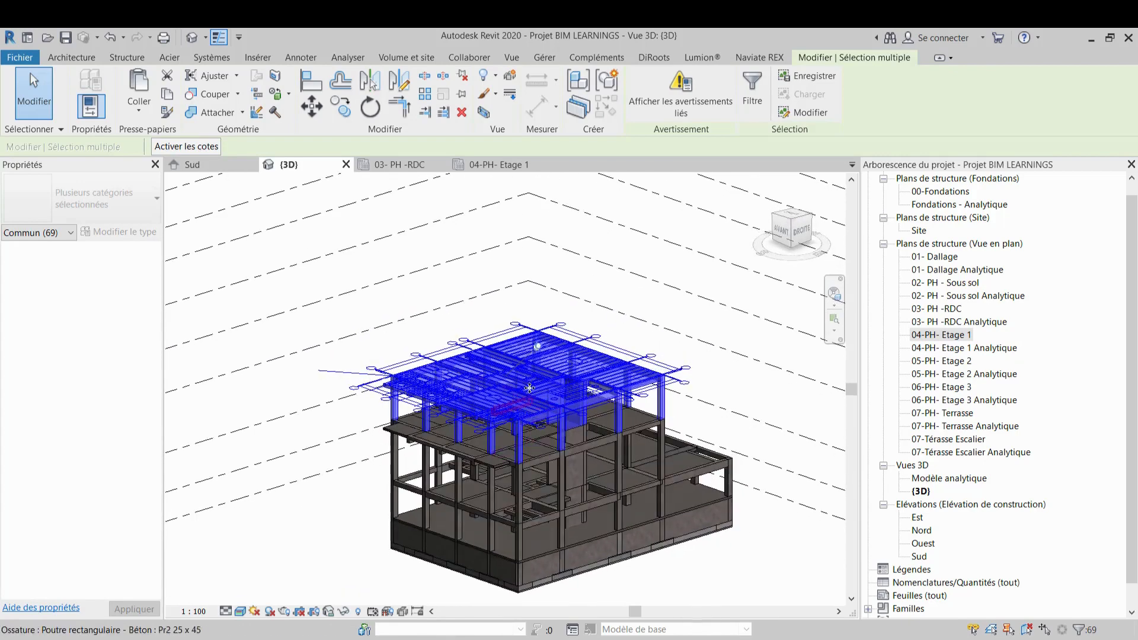
{"action": "scroll", "coordinate": [530, 371], "scroll_direction": "up", "scroll_amount": 3}
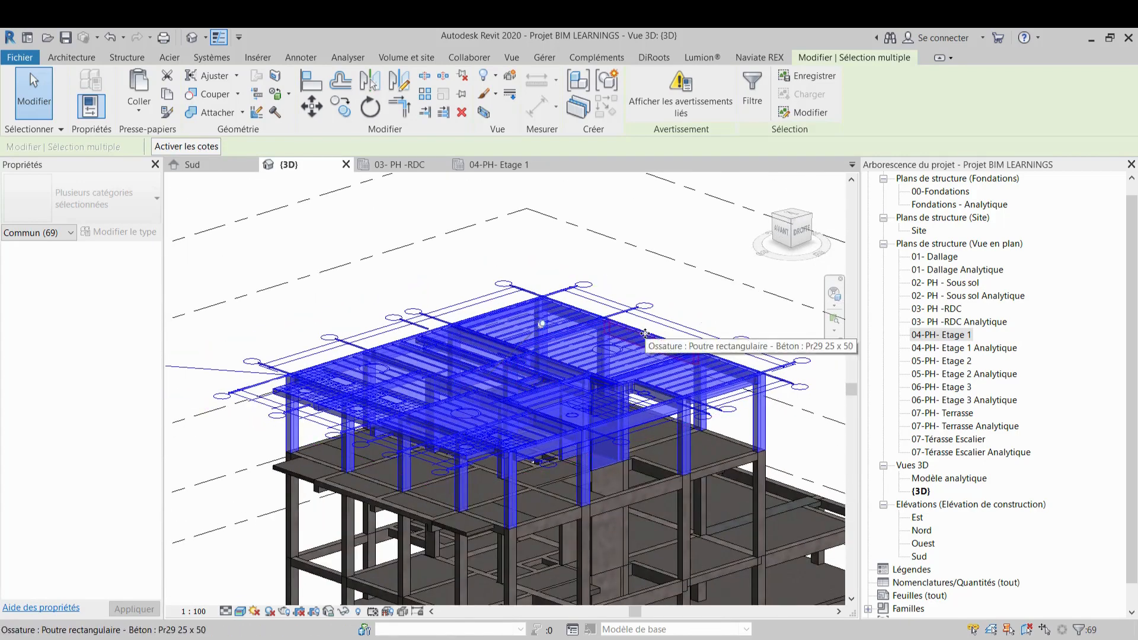
{"action": "left_click", "coordinate": [653, 335], "text": "shift"}
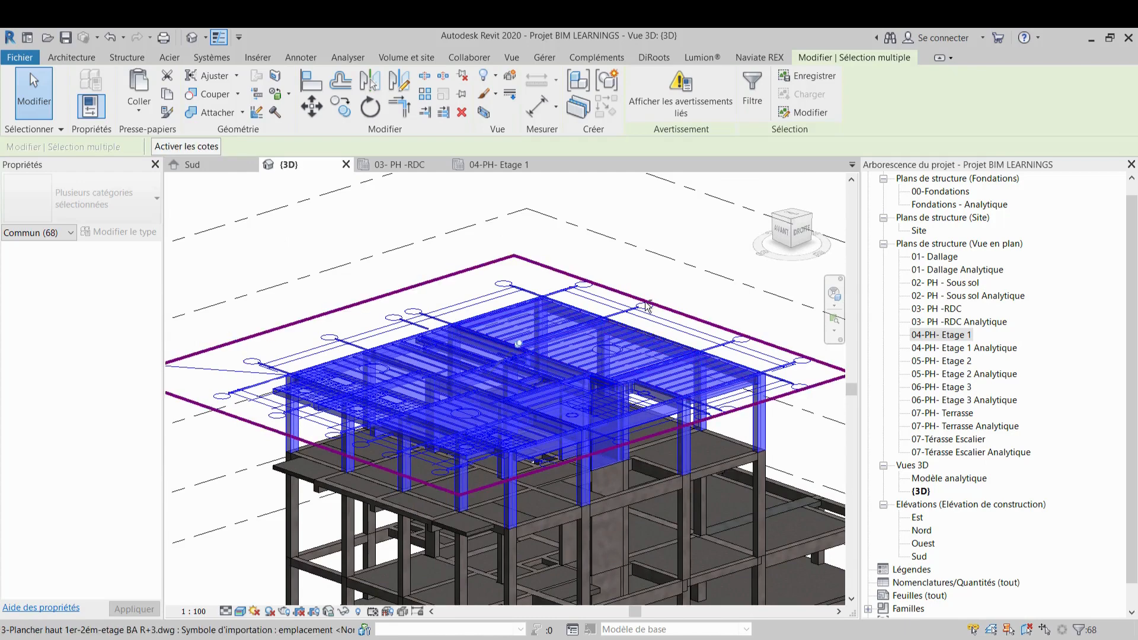
{"action": "left_click", "coordinate": [648, 307], "text": "shift"}
{"action": "scroll", "coordinate": [662, 445], "scroll_direction": "down", "scroll_amount": 3}
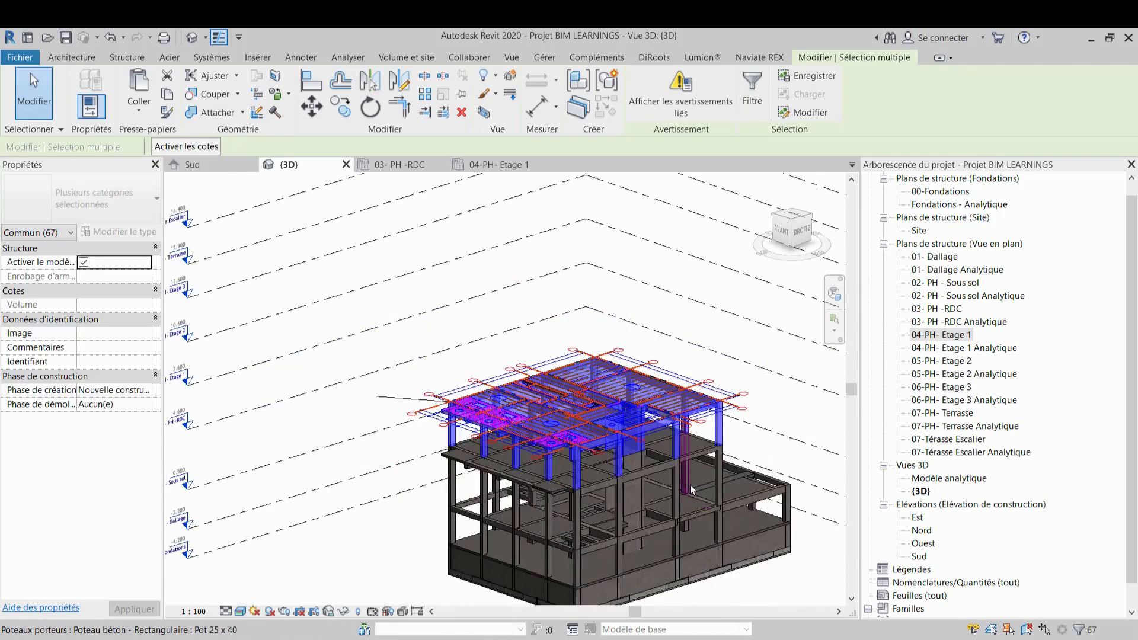
{"action": "middle_click_drag", "start_coordinate": [691, 489], "coordinate": [611, 422], "text": "shift"}
{"action": "middle_click_drag", "start_coordinate": [542, 419], "coordinate": [585, 380], "text": "shift"}
{"action": "scroll", "coordinate": [635, 409], "scroll_direction": "up", "scroll_amount": 4}
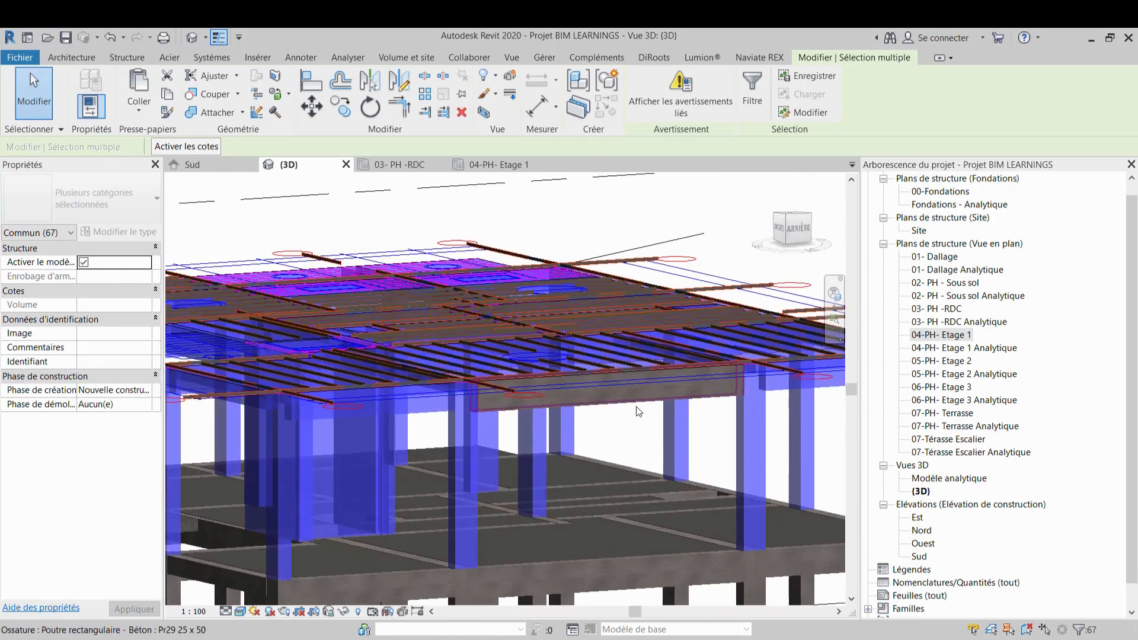
{"action": "left_click", "coordinate": [638, 407], "text": "ctrl"}
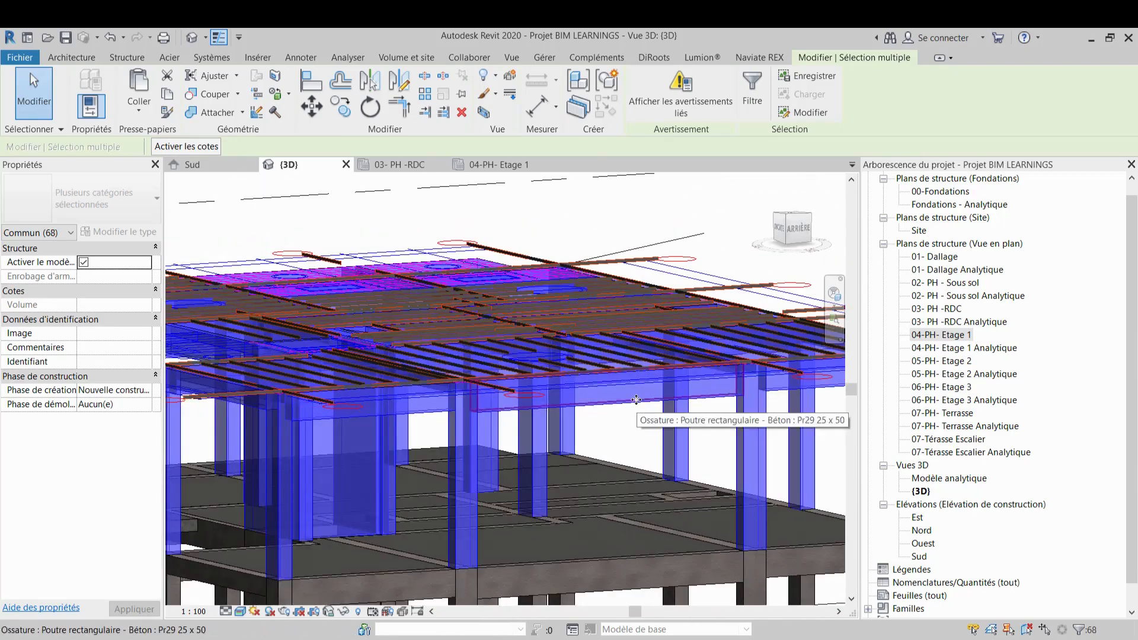
{"action": "scroll", "coordinate": [605, 380], "scroll_direction": "down", "scroll_amount": 3}
{"action": "middle_click_drag", "start_coordinate": [461, 323], "coordinate": [482, 337], "text": "shift"}
{"action": "scroll", "coordinate": [482, 338], "scroll_direction": "down", "scroll_amount": 5}
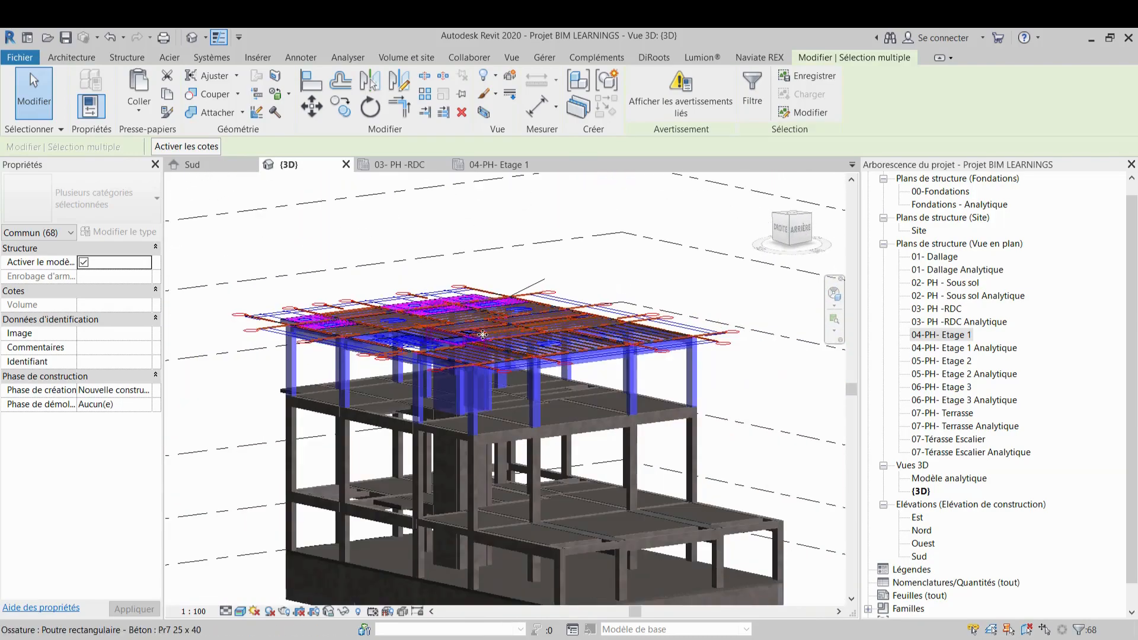
Paste the copied Etage 1 structure aligned to levels 05-PH- Etage 2 and 06-PH- Etage 3
{"action": "left_click", "coordinate": [785, 236]}
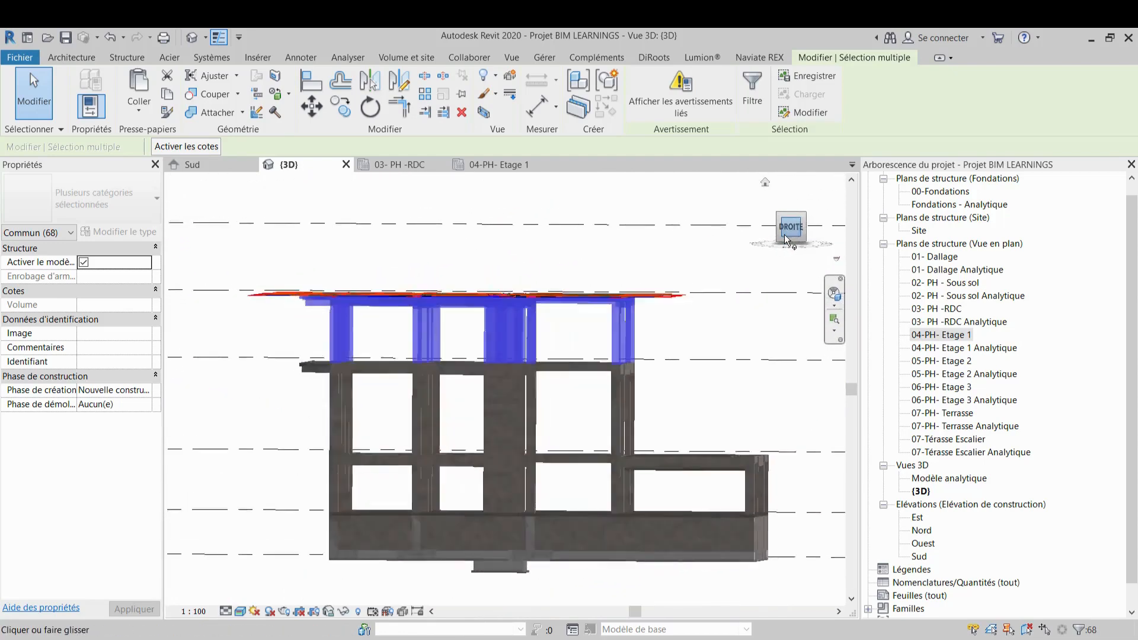
{"action": "left_click", "coordinate": [154, 107]}
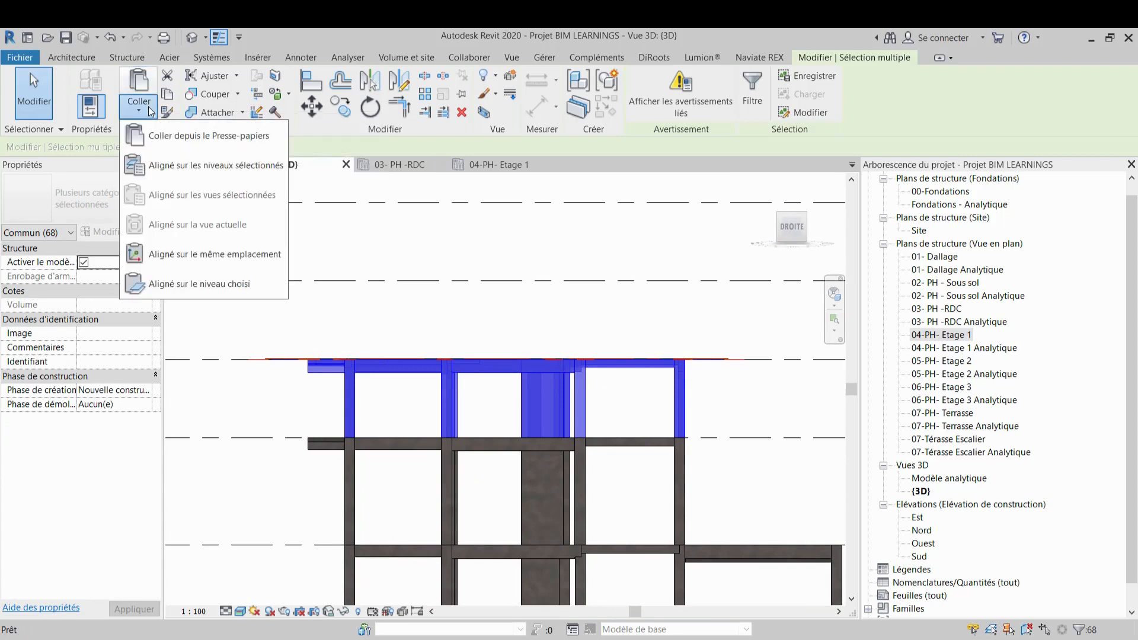
{"action": "left_click", "coordinate": [149, 162]}
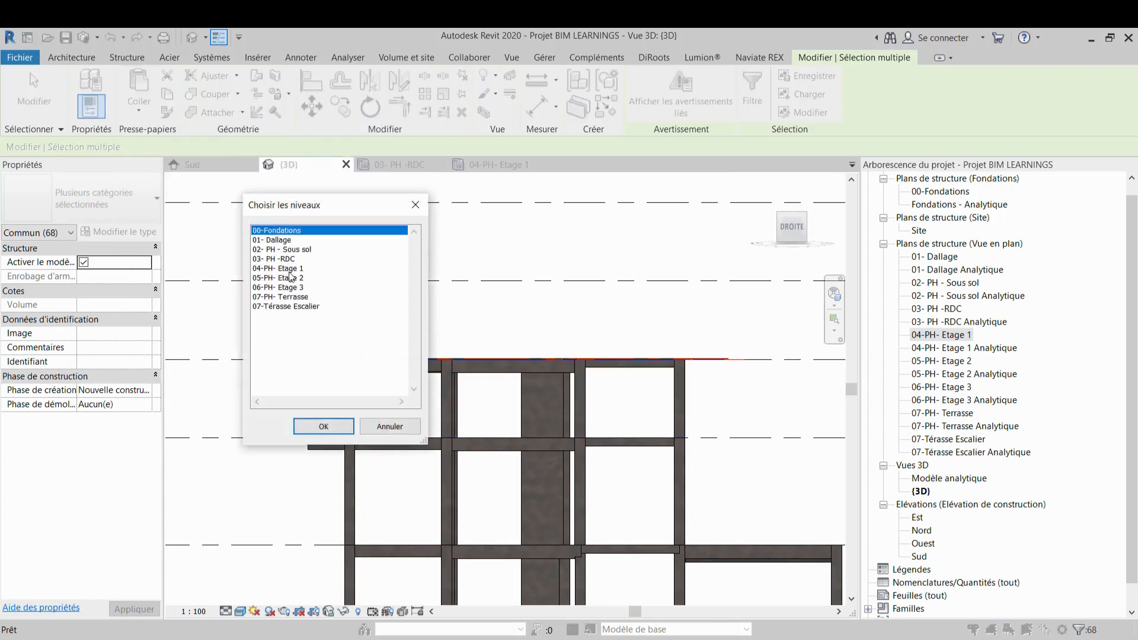
{"action": "left_click", "coordinate": [292, 278]}
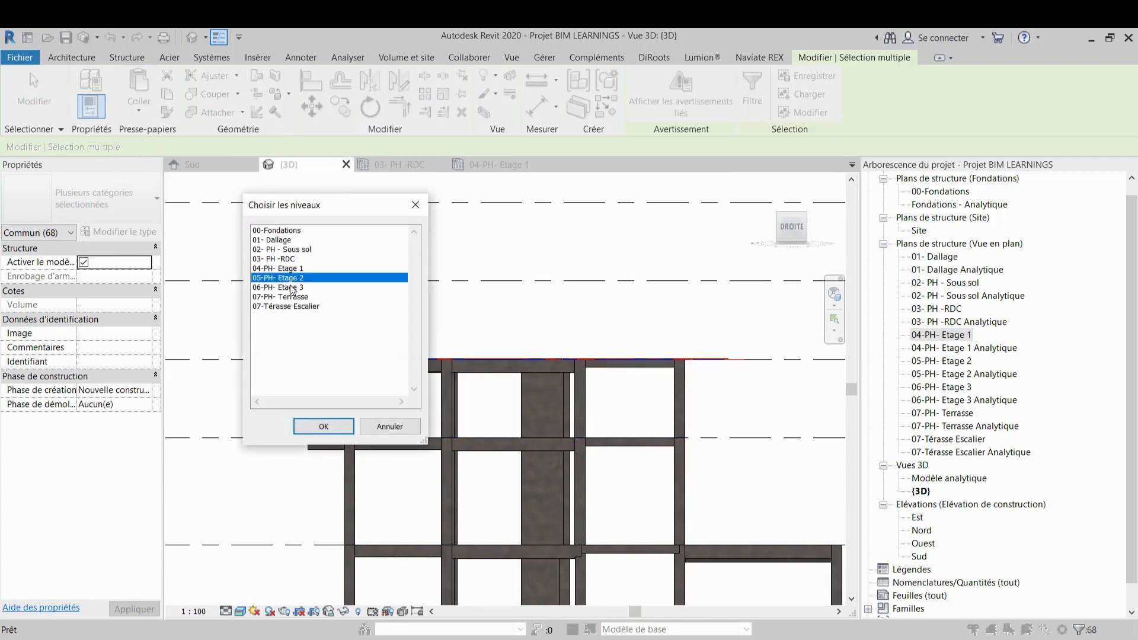
{"action": "left_click", "coordinate": [299, 288], "text": "ctrl"}
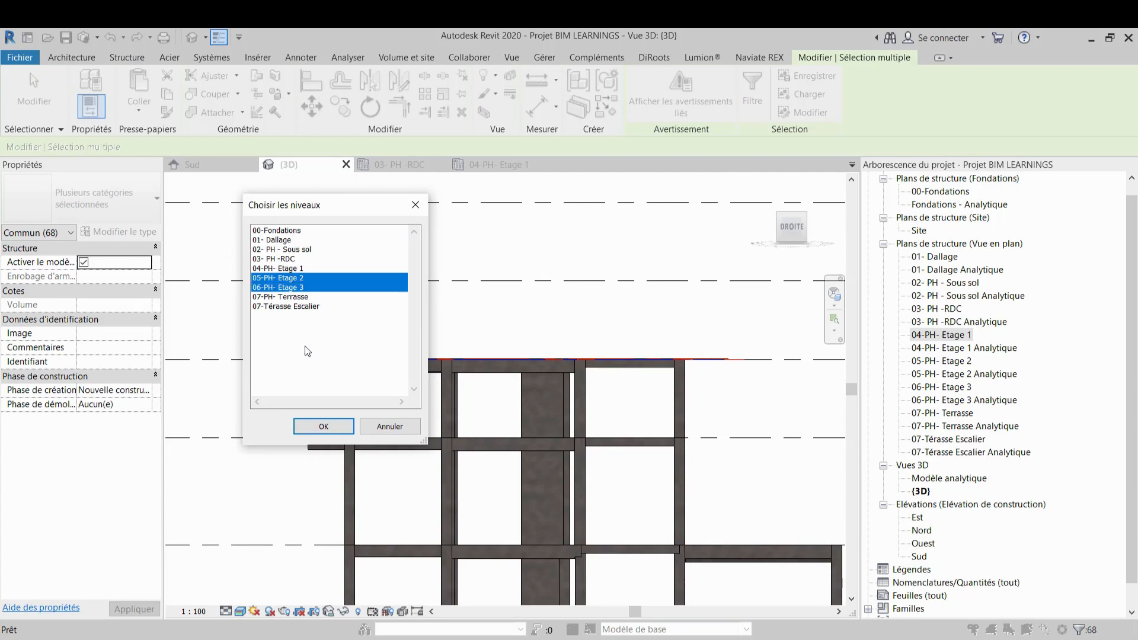
{"action": "left_click", "coordinate": [323, 425]}
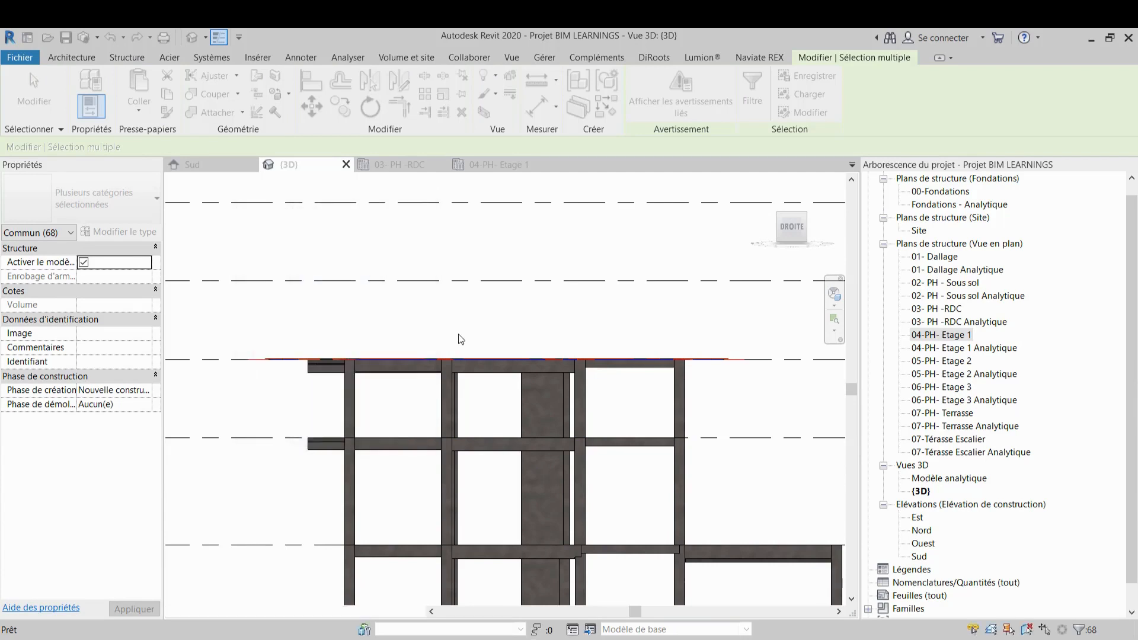
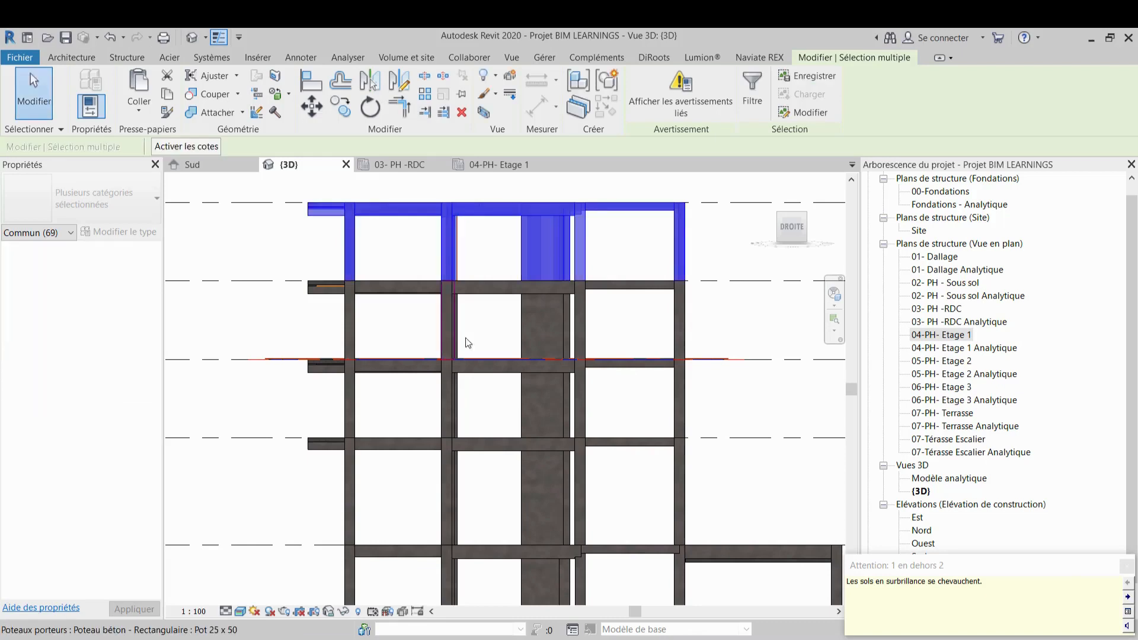
Dismiss the overlapping-floors warning and clear the current selection in the 3D view
{"action": "scroll", "coordinate": [469, 342], "scroll_direction": "down", "scroll_amount": 2}
{"action": "scroll", "coordinate": [339, 295], "scroll_direction": "down", "scroll_amount": 2}
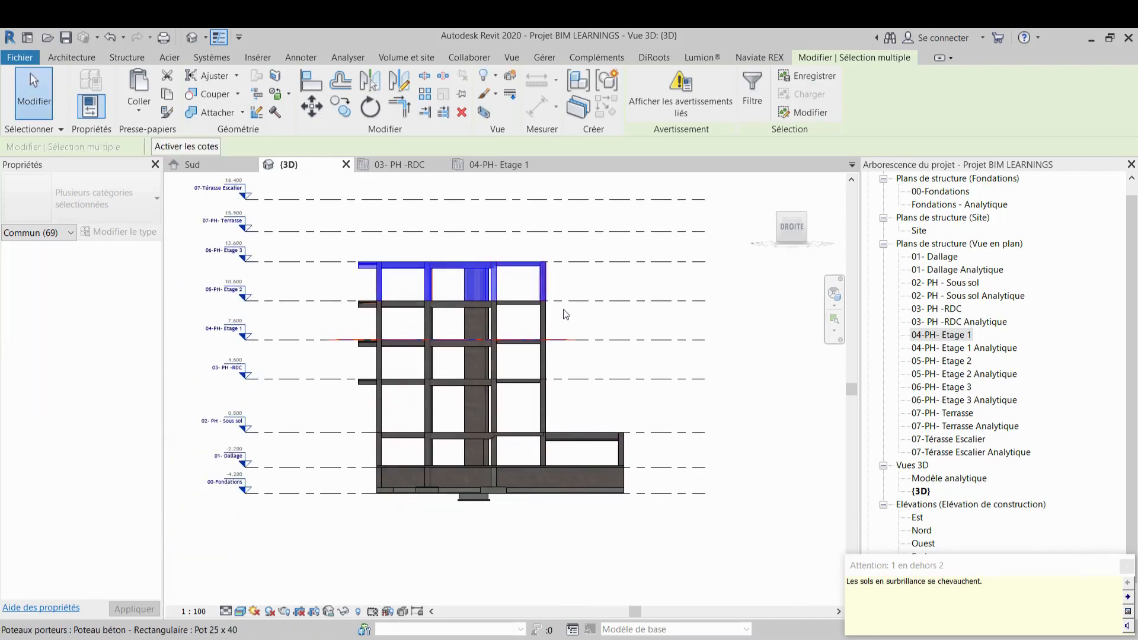
{"action": "left_click", "coordinate": [1127, 566]}
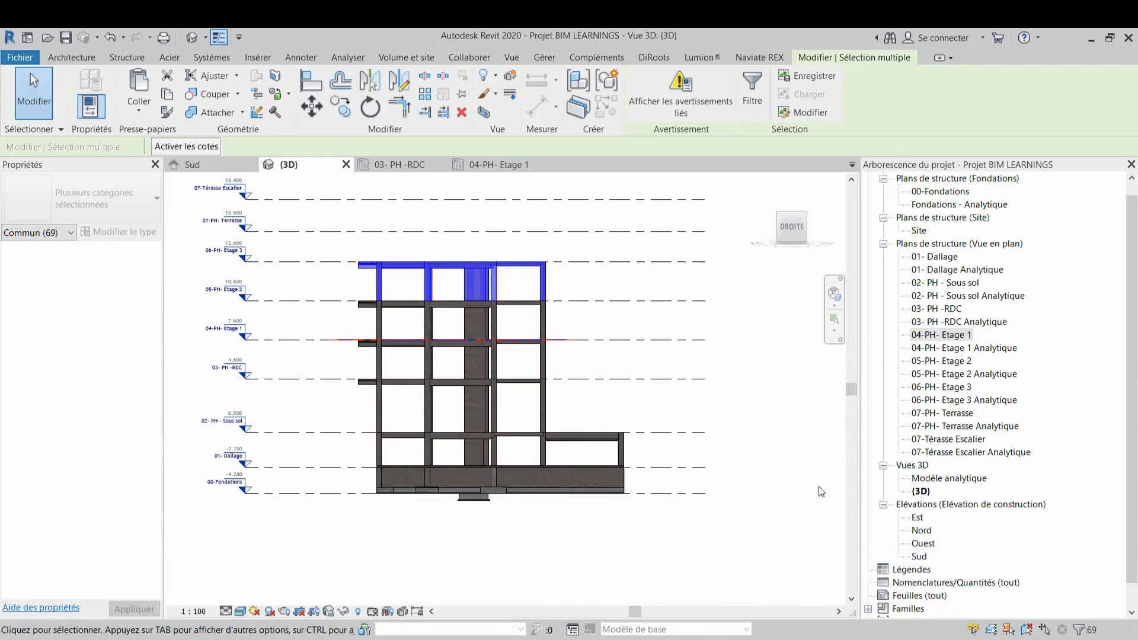
{"action": "scroll", "coordinate": [453, 280], "scroll_direction": "up", "scroll_amount": 4}
{"action": "key", "text": "Escape"}
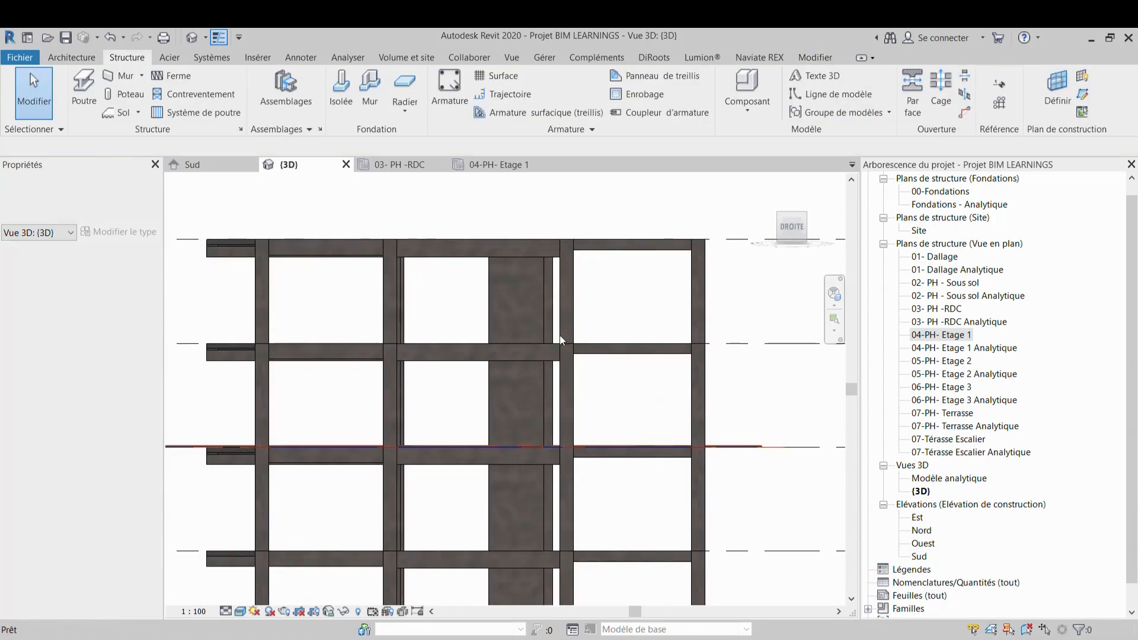
Inspect the pasted columns and beams on the upper floors by selecting elements and orbiting the 3D view
{"action": "left_click", "coordinate": [567, 410]}
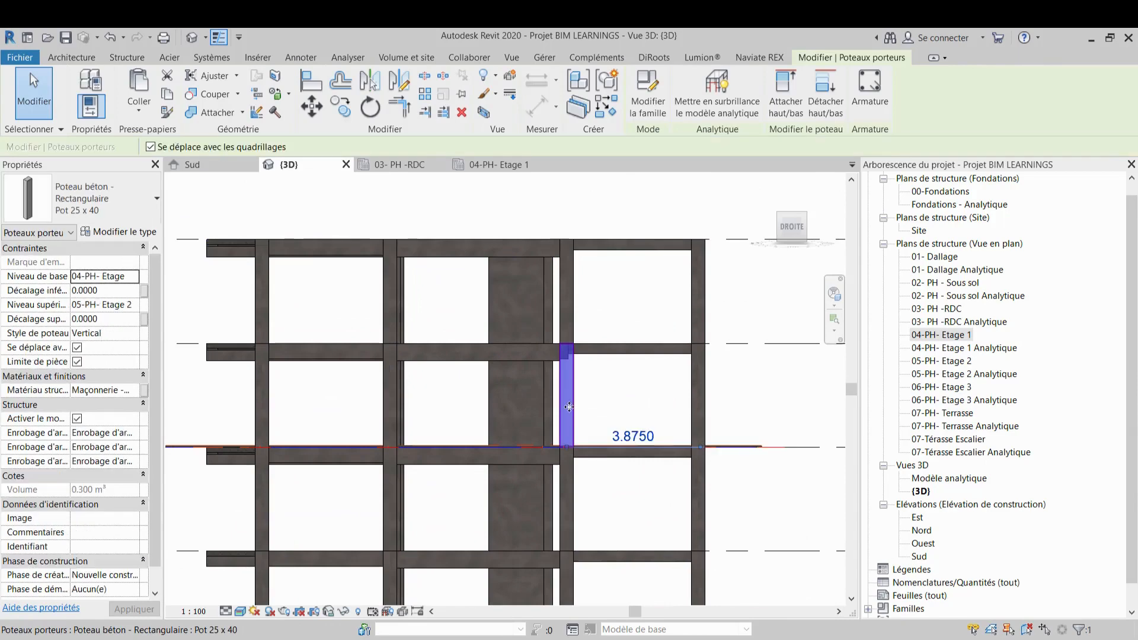
{"action": "key", "text": "Escape"}
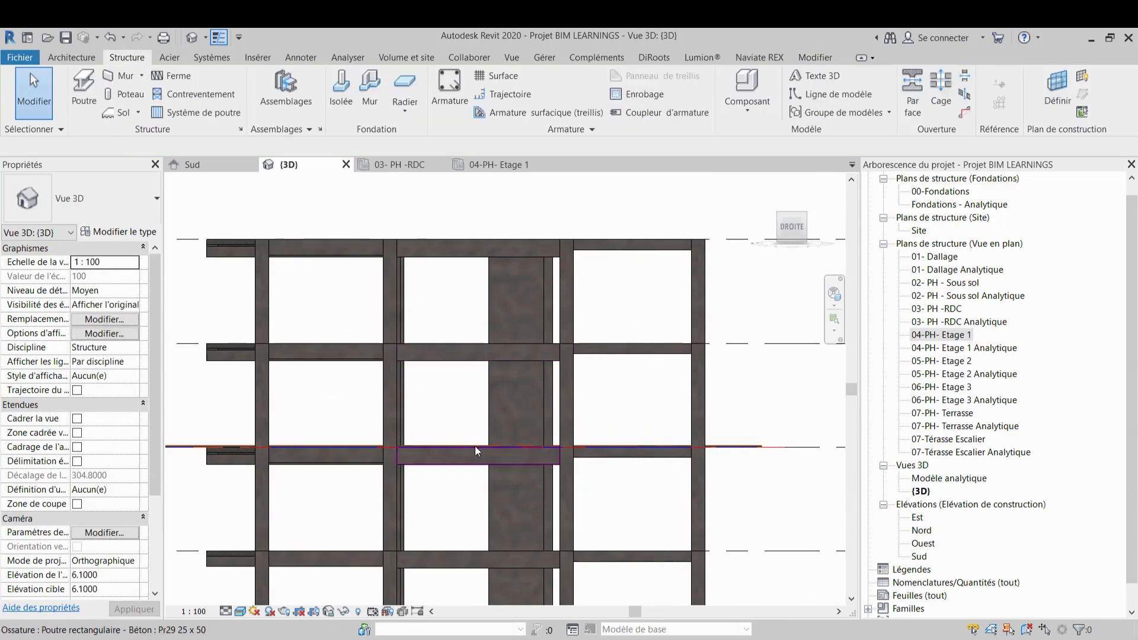
{"action": "left_click", "coordinate": [474, 446]}
{"action": "key", "text": "Escape"}
{"action": "scroll", "coordinate": [483, 332], "scroll_direction": "down", "scroll_amount": 3}
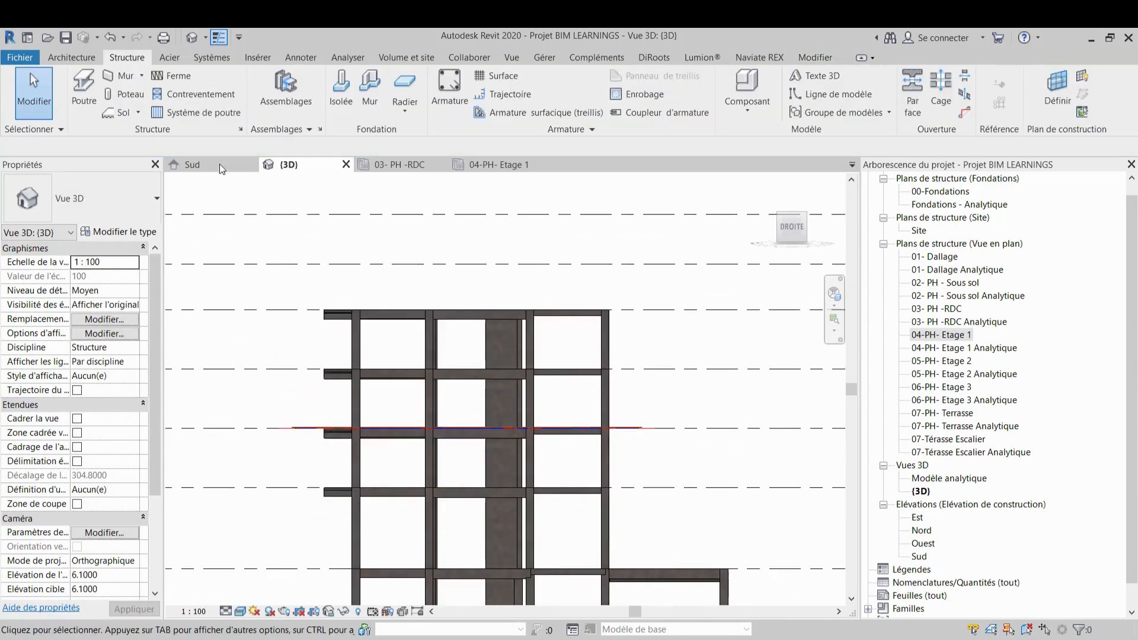
{"action": "left_click", "coordinate": [767, 183]}
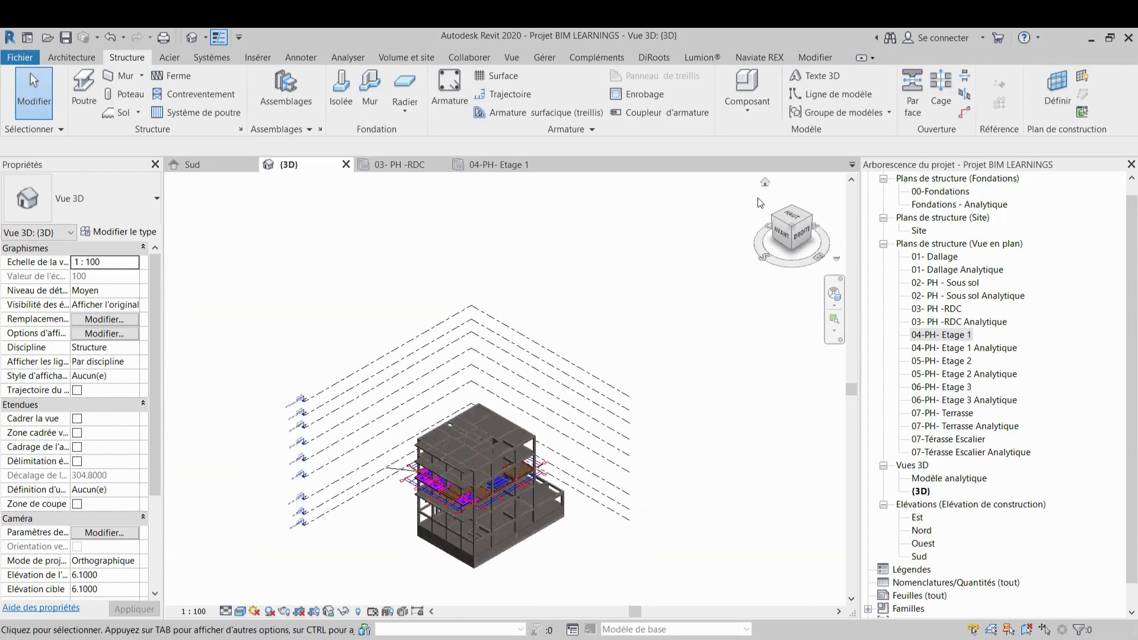
{"action": "scroll", "coordinate": [520, 464], "scroll_direction": "up", "scroll_amount": 3}
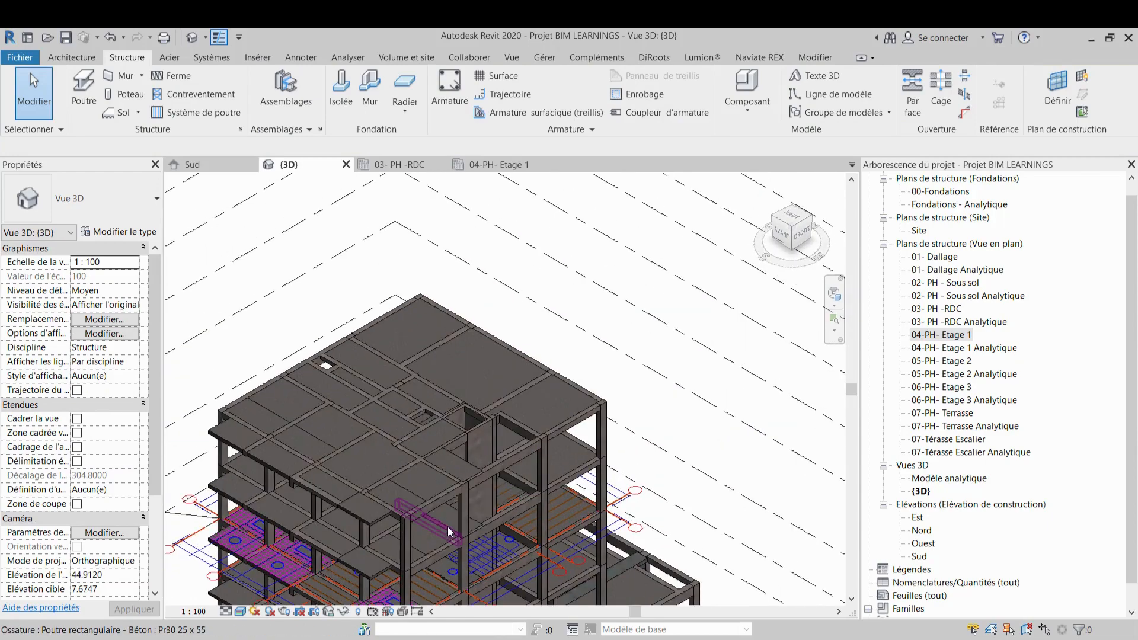
{"action": "middle_click_drag", "start_coordinate": [447, 524], "coordinate": [429, 483], "text": "shift"}
{"action": "scroll", "coordinate": [429, 484], "scroll_direction": "up", "scroll_amount": 5}
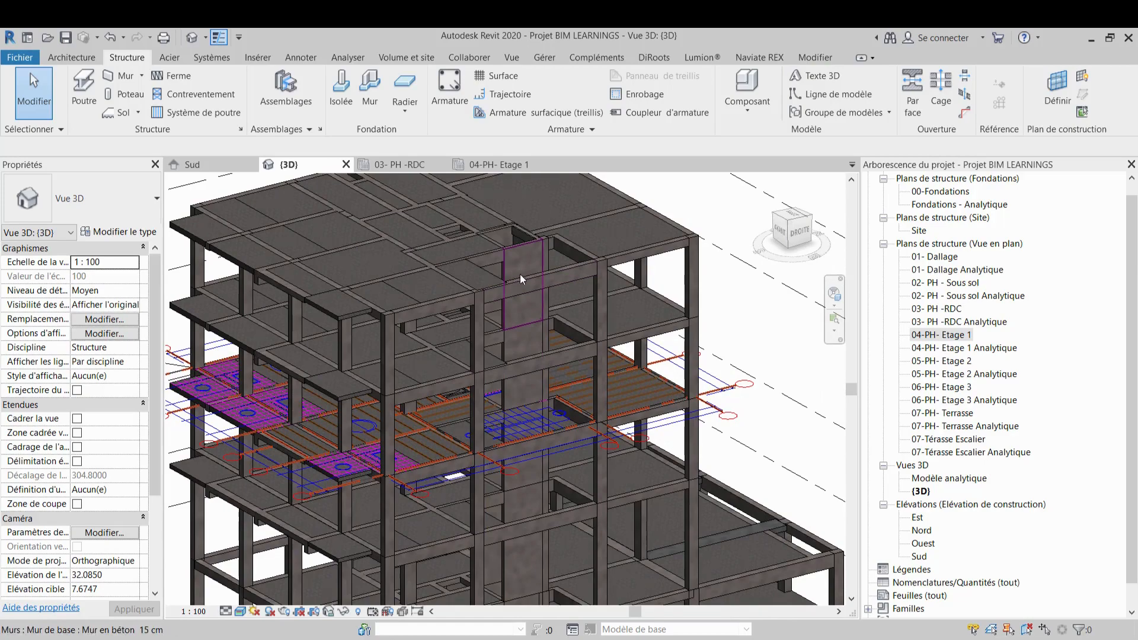
{"action": "scroll", "coordinate": [520, 274], "scroll_direction": "down", "scroll_amount": 3}
{"action": "middle_click_drag", "start_coordinate": [646, 359], "coordinate": [661, 442], "text": "shift"}
{"action": "scroll", "coordinate": [567, 400], "scroll_direction": "down", "scroll_amount": 3}
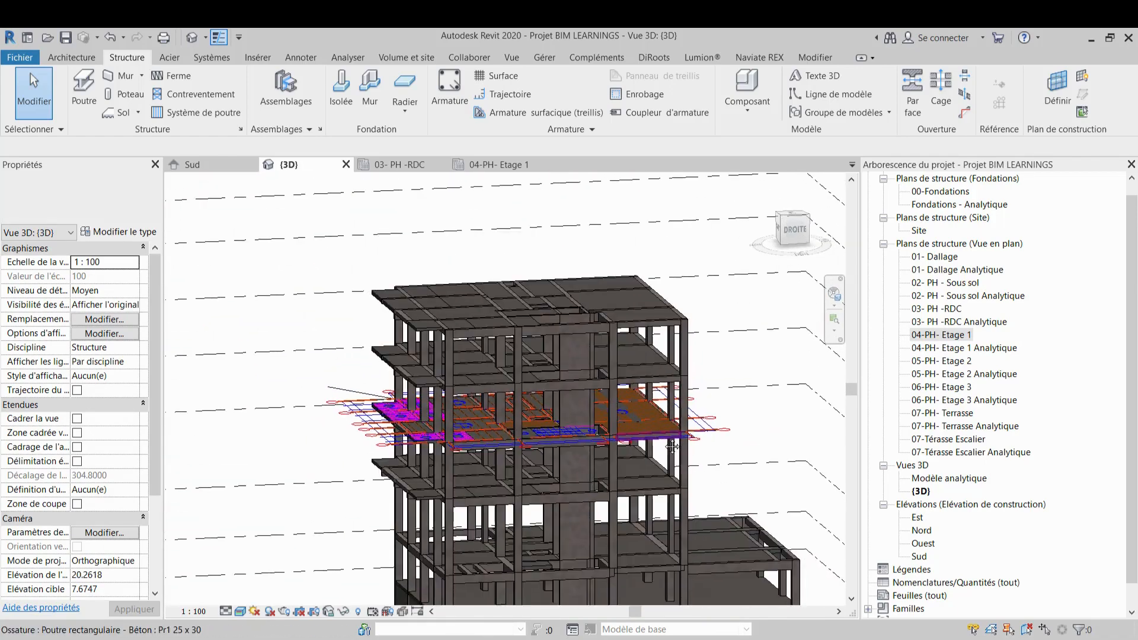
{"action": "middle_click_drag", "start_coordinate": [527, 405], "coordinate": [474, 416], "text": "shift"}
{"action": "scroll", "coordinate": [473, 417], "scroll_direction": "up", "scroll_amount": 1}
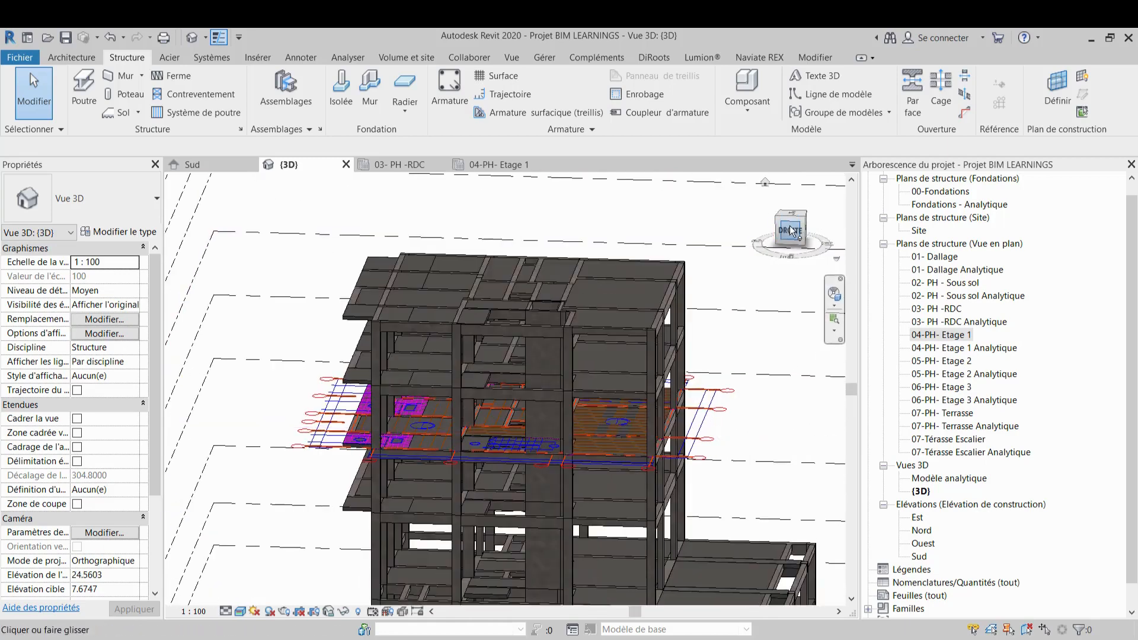
Review the whole structure against all levels from the front and in isometric 3D
{"action": "left_click", "coordinate": [791, 231]}
{"action": "scroll", "coordinate": [473, 370], "scroll_direction": "up", "scroll_amount": 5}
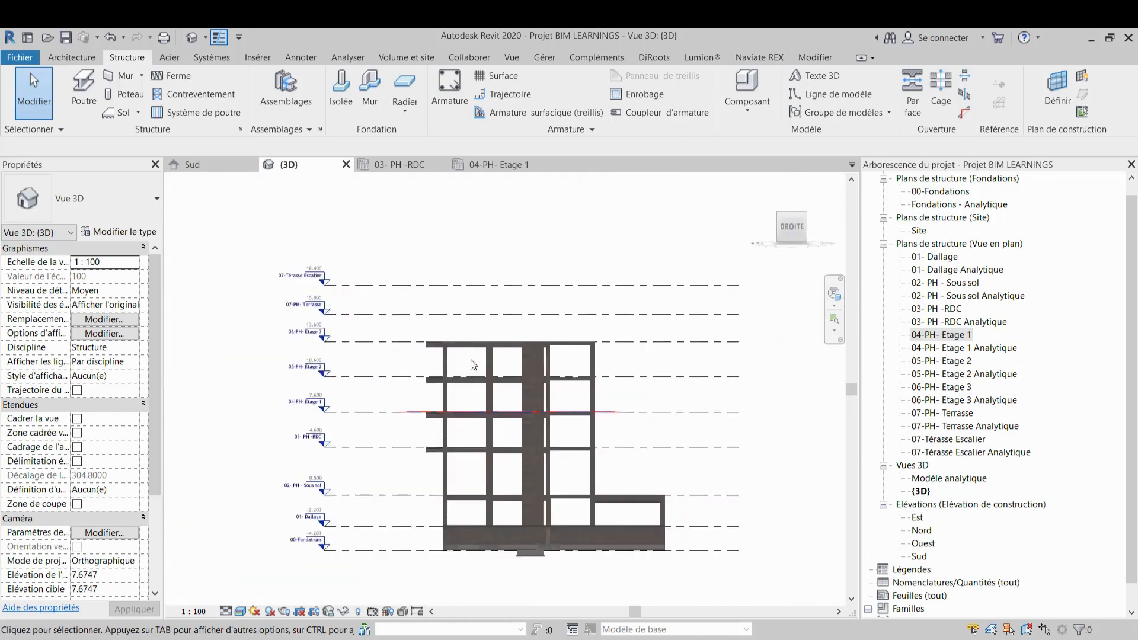
{"action": "scroll", "coordinate": [594, 358], "scroll_direction": "down", "scroll_amount": 3}
{"action": "middle_click_drag", "start_coordinate": [594, 358], "coordinate": [575, 312]}
{"action": "scroll", "coordinate": [626, 385], "scroll_direction": "down", "scroll_amount": 3}
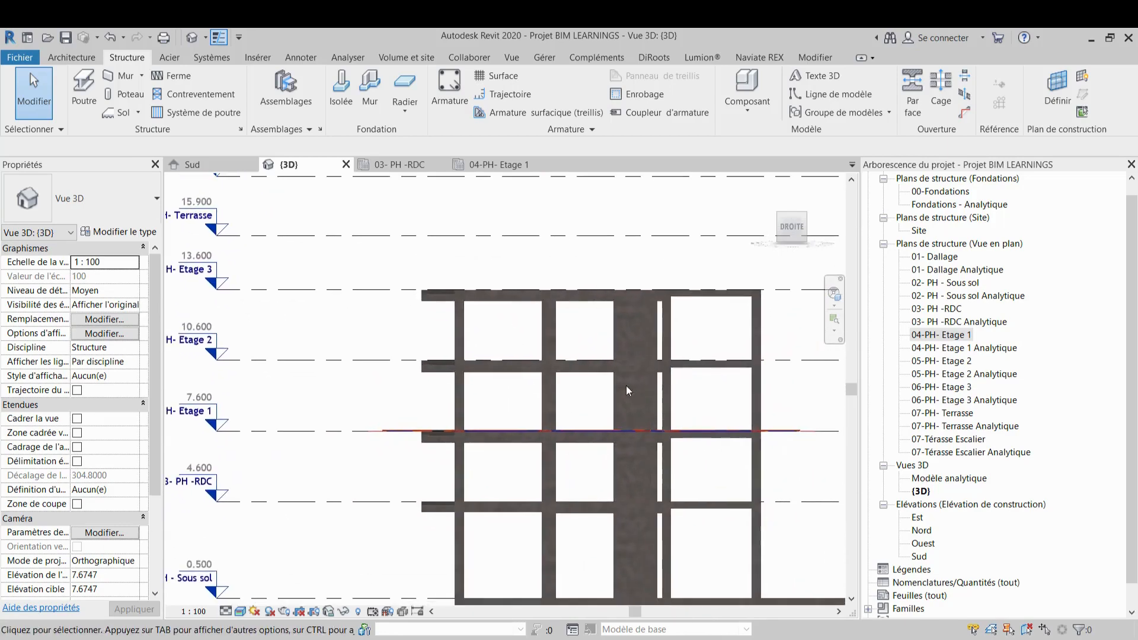
{"action": "scroll", "coordinate": [564, 436], "scroll_direction": "up", "scroll_amount": 1}
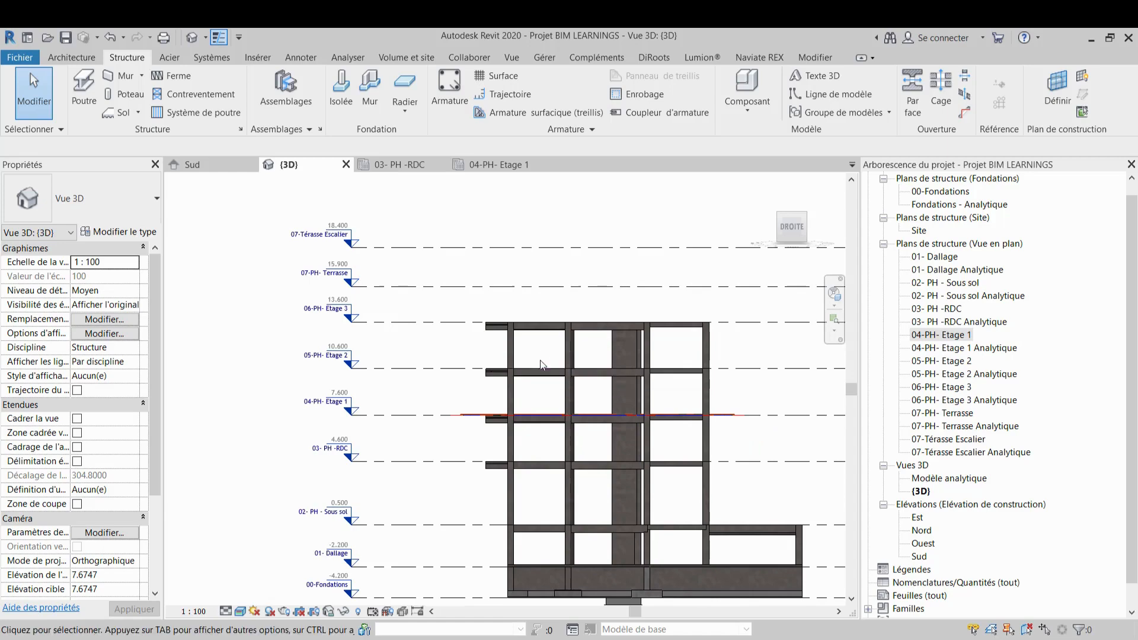
{"action": "scroll", "coordinate": [534, 332], "scroll_direction": "down", "scroll_amount": 2}
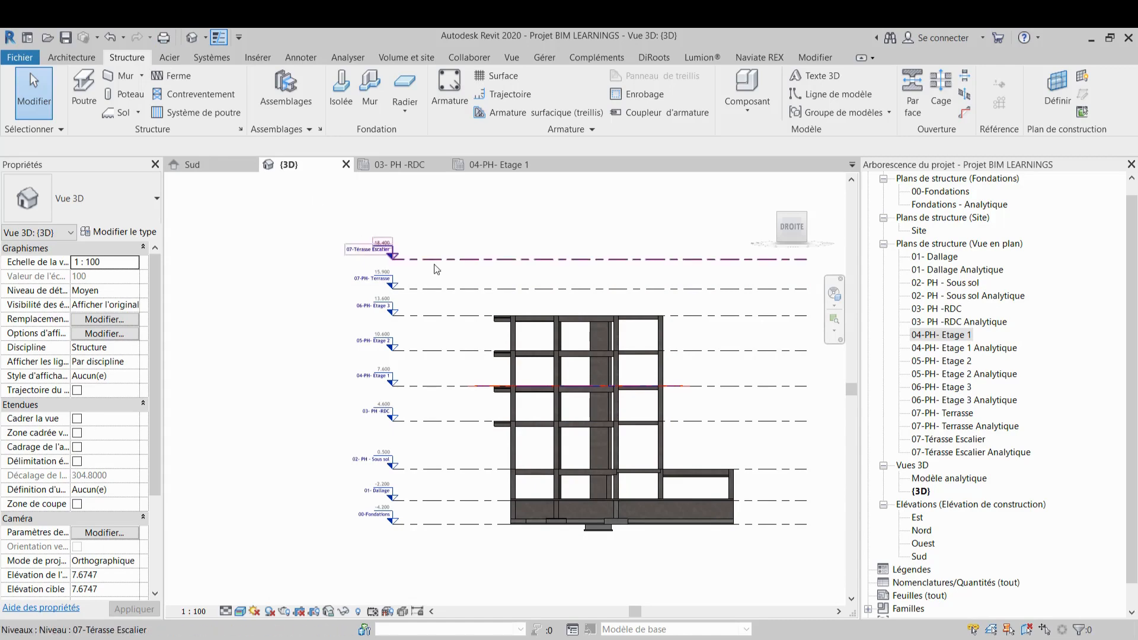
{"action": "left_click", "coordinate": [762, 183]}
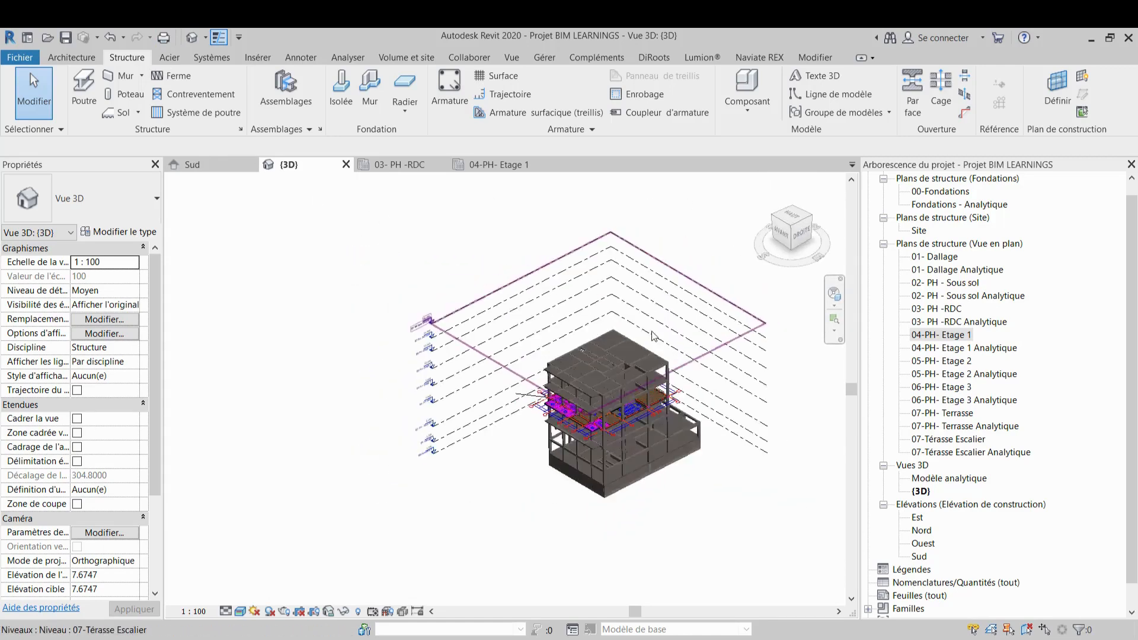
{"action": "scroll", "coordinate": [488, 370], "scroll_direction": "up", "scroll_amount": 5}
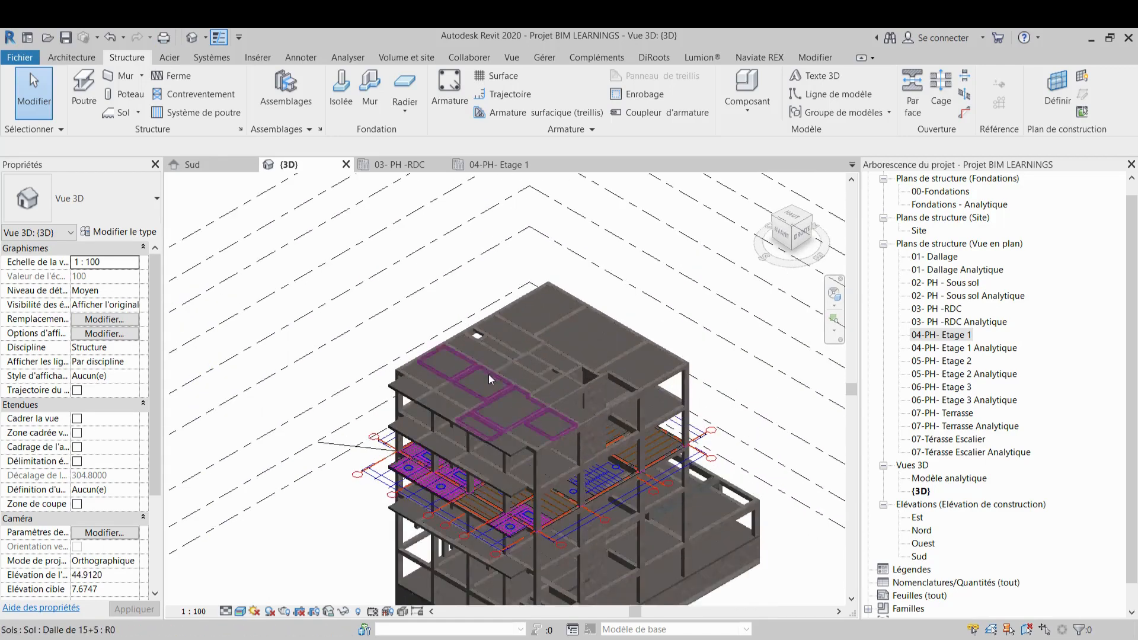
{"action": "middle_click_drag", "start_coordinate": [612, 332], "coordinate": [635, 348]}
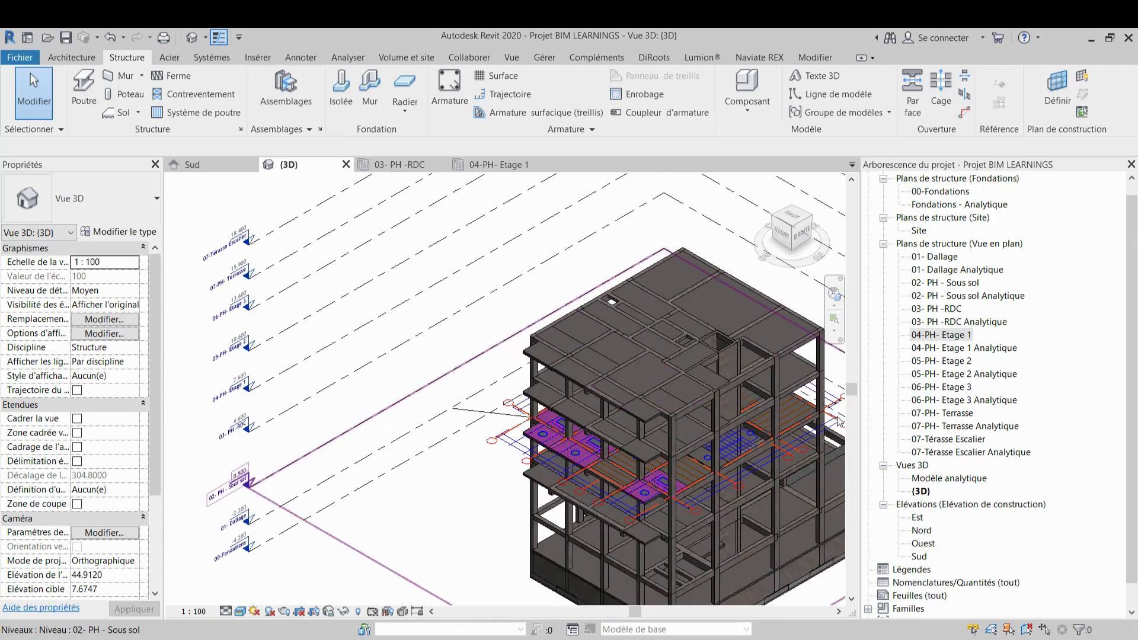
{"action": "scroll", "coordinate": [371, 368], "scroll_direction": "down", "scroll_amount": 3}
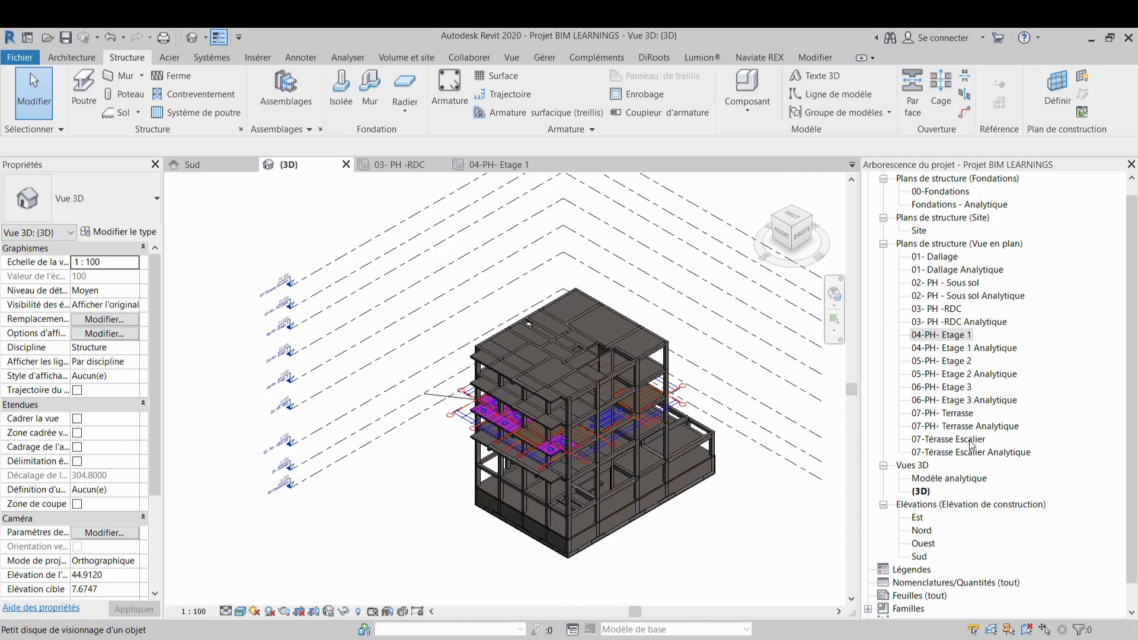
Open the 07-PH- Terrasse plan and link the CAD file 4-Plancher terrasse BA R+3 into it
{"action": "double_click", "coordinate": [952, 413]}
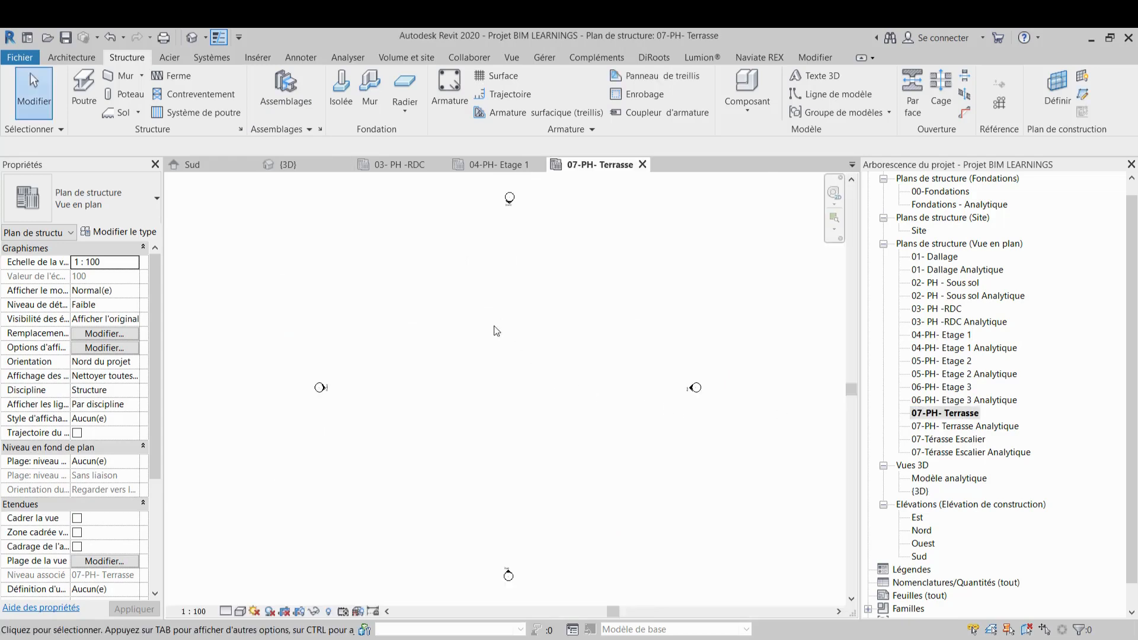
{"action": "scroll", "coordinate": [423, 281], "scroll_direction": "up", "scroll_amount": 5}
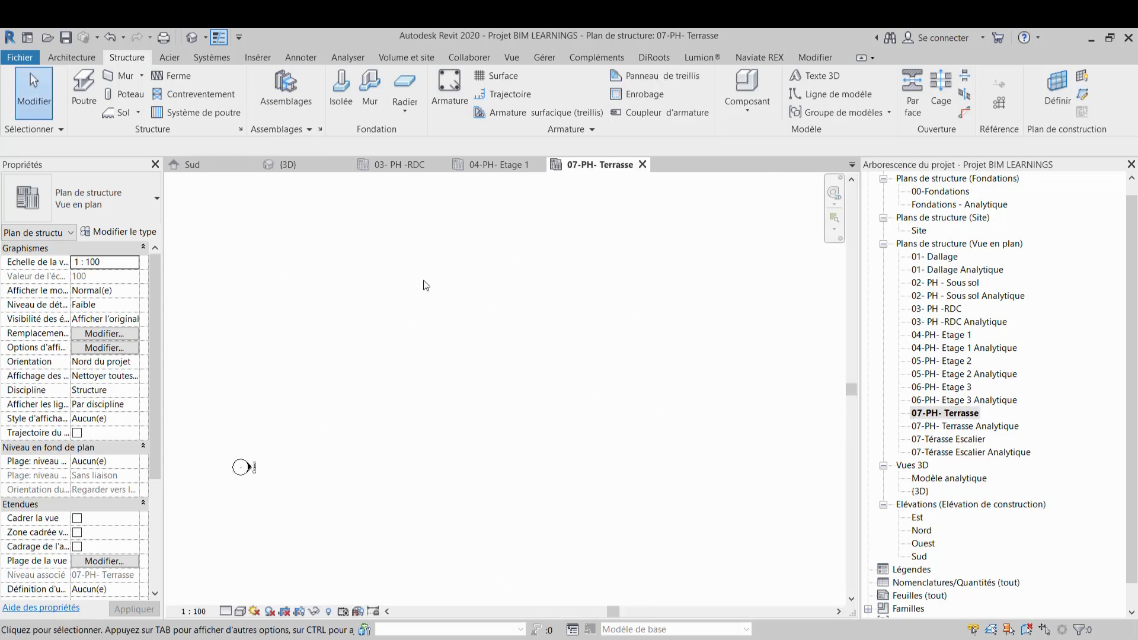
{"action": "left_click", "coordinate": [256, 57]}
{"action": "left_click", "coordinate": [140, 92]}
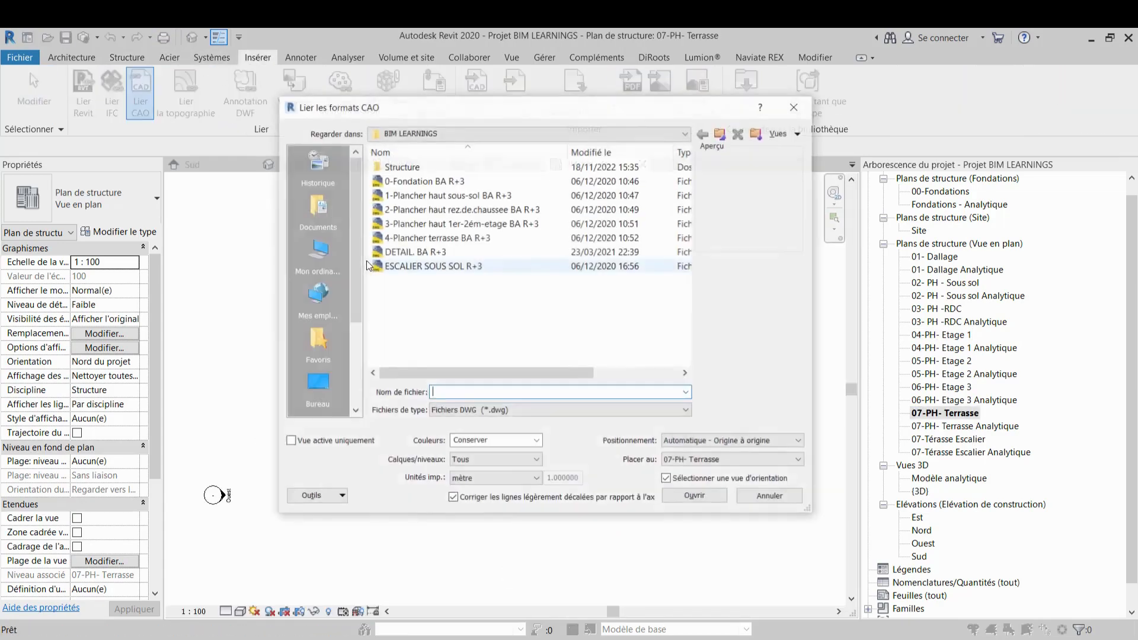
{"action": "left_click", "coordinate": [416, 237]}
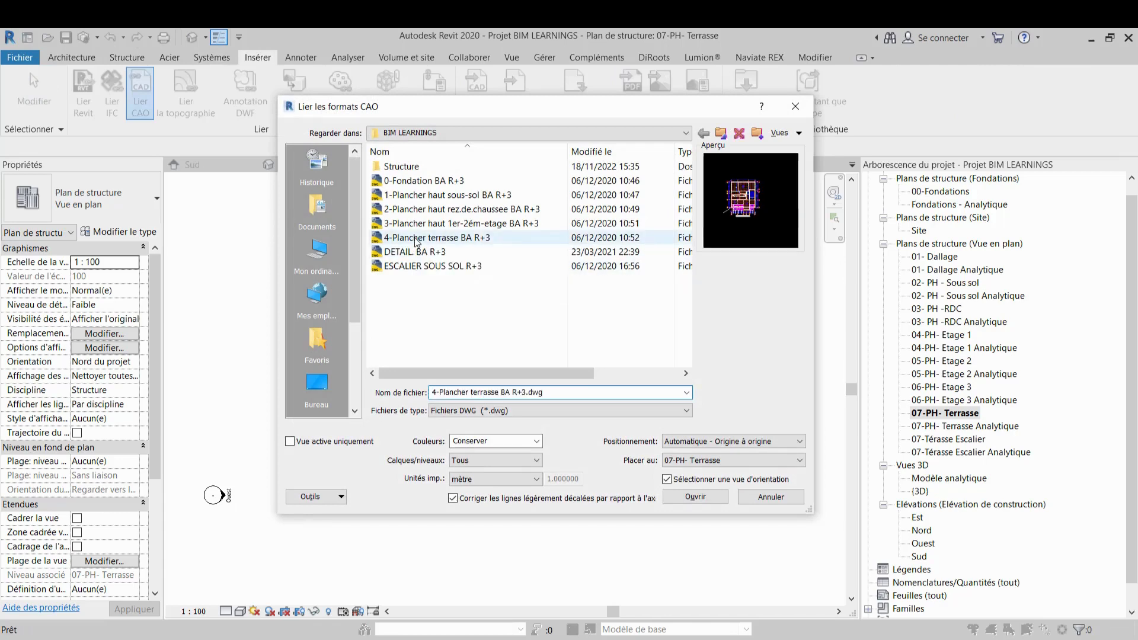
{"action": "left_click", "coordinate": [702, 496]}
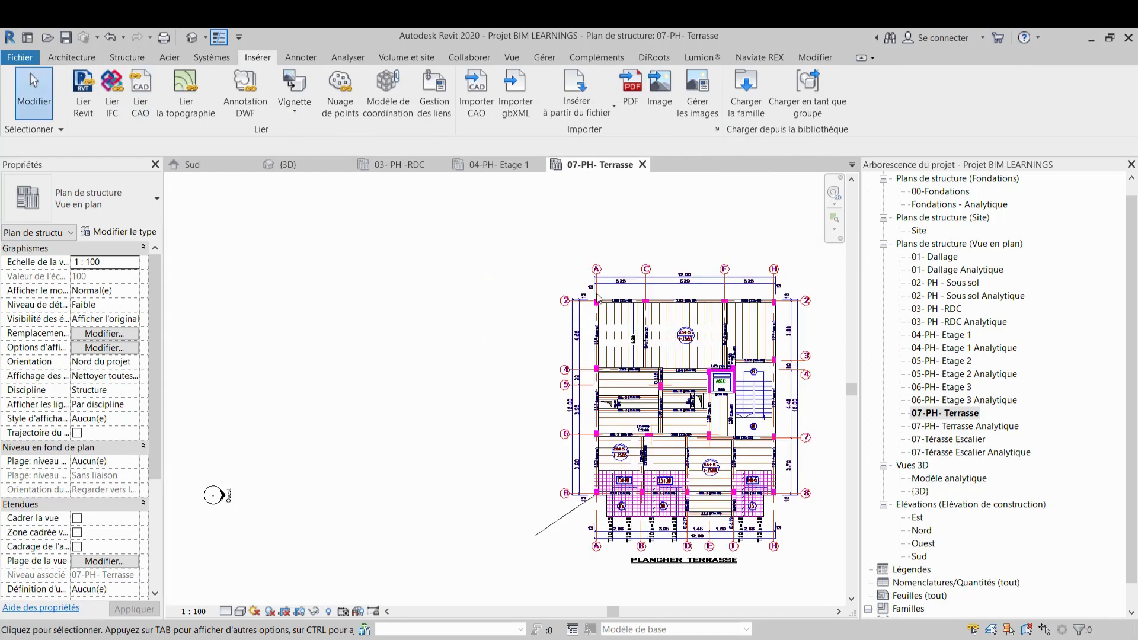
Examine the linked terrace plan and compare it with the Etage 1 plan
{"action": "middle_click_drag", "start_coordinate": [793, 370], "coordinate": [651, 338]}
{"action": "scroll", "coordinate": [651, 340], "scroll_direction": "up", "scroll_amount": 3}
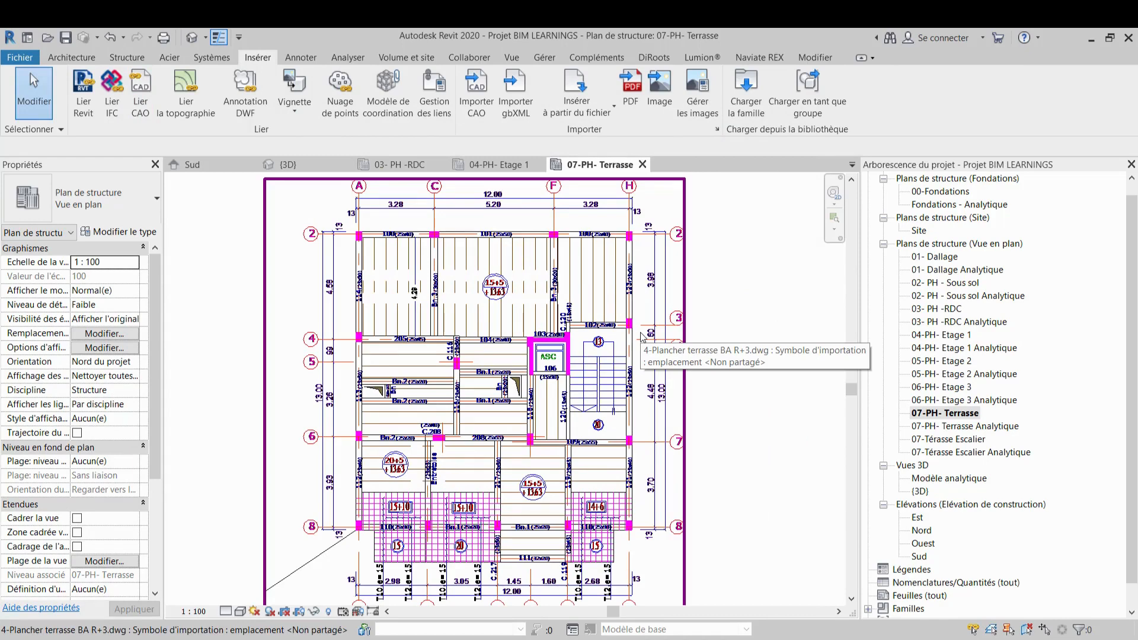
{"action": "scroll", "coordinate": [346, 239], "scroll_direction": "up", "scroll_amount": 4}
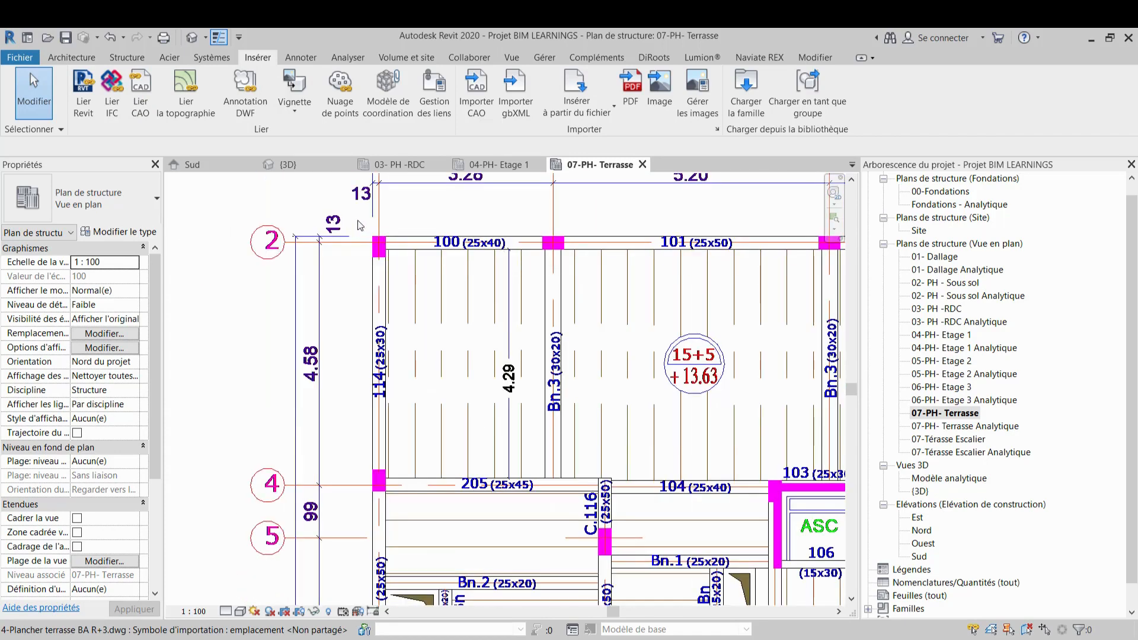
{"action": "left_click", "coordinate": [497, 164]}
{"action": "middle_click_drag", "start_coordinate": [505, 243], "coordinate": [524, 381]}
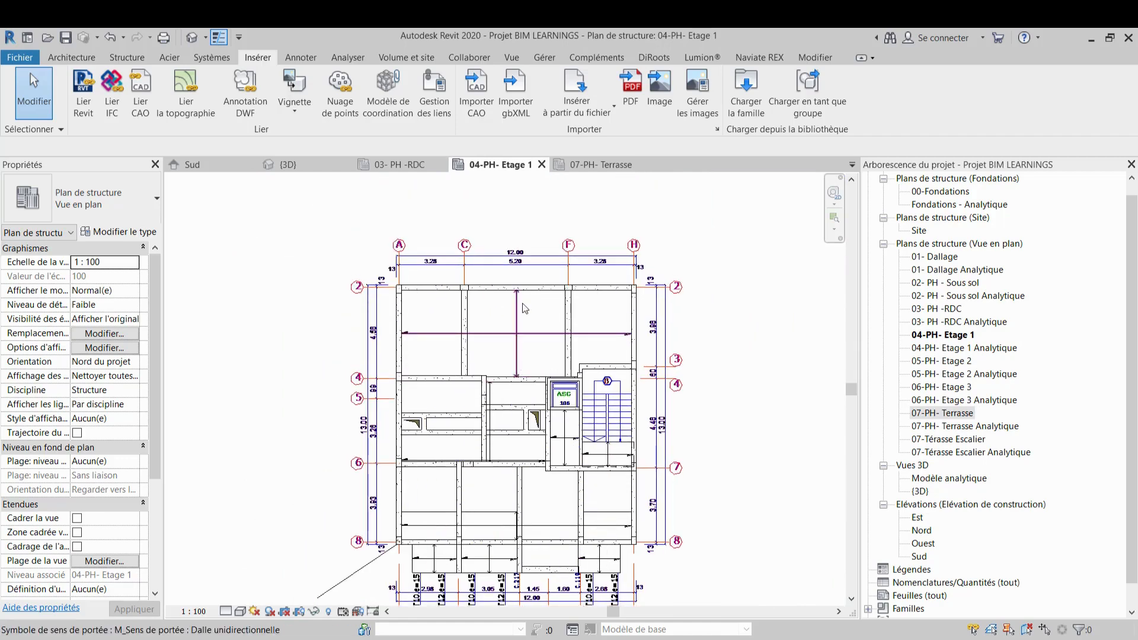
{"action": "left_click", "coordinate": [599, 165]}
{"action": "scroll", "coordinate": [585, 259], "scroll_direction": "down", "scroll_amount": 2}
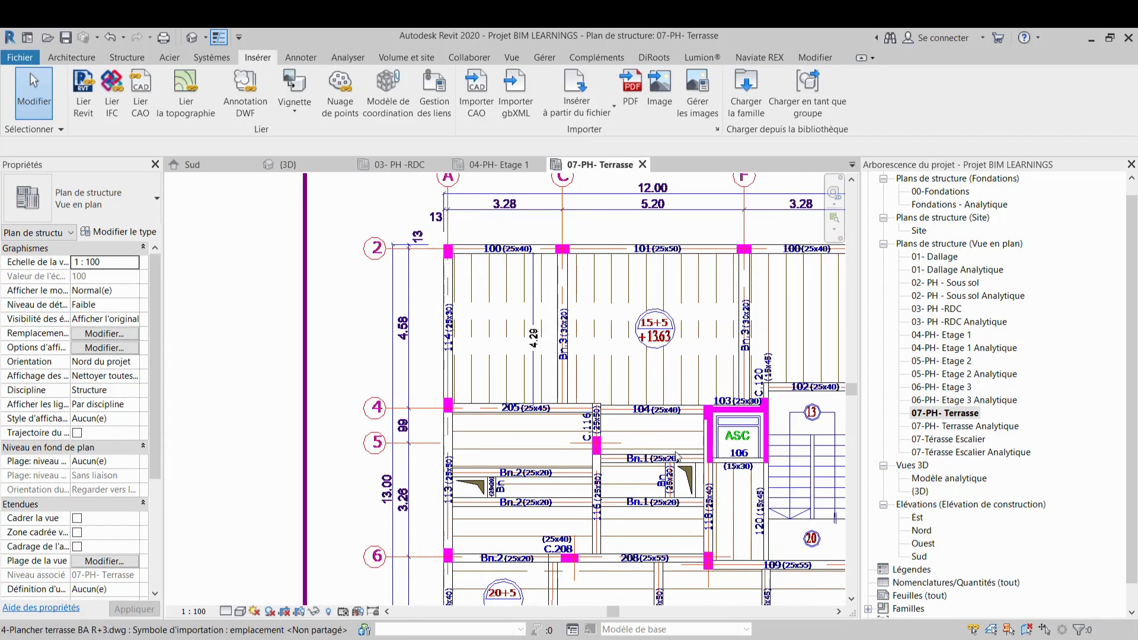
{"action": "scroll", "coordinate": [679, 455], "scroll_direction": "down", "scroll_amount": 2}
{"action": "middle_click_drag", "start_coordinate": [684, 461], "coordinate": [618, 375]}
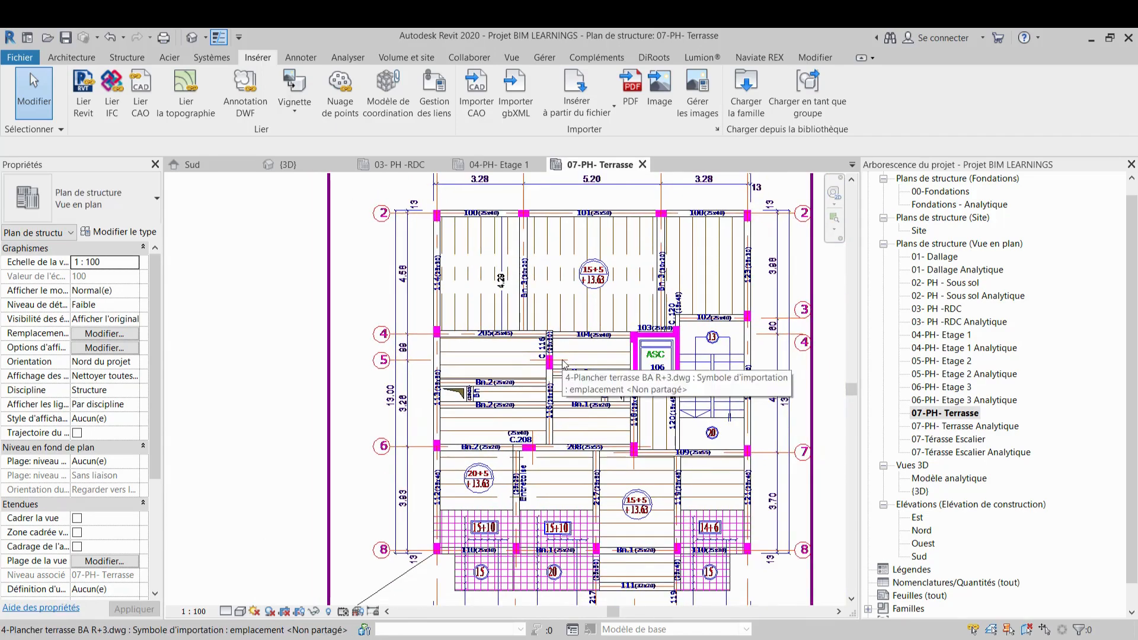
{"action": "scroll", "coordinate": [604, 360], "scroll_direction": "down", "scroll_amount": 1}
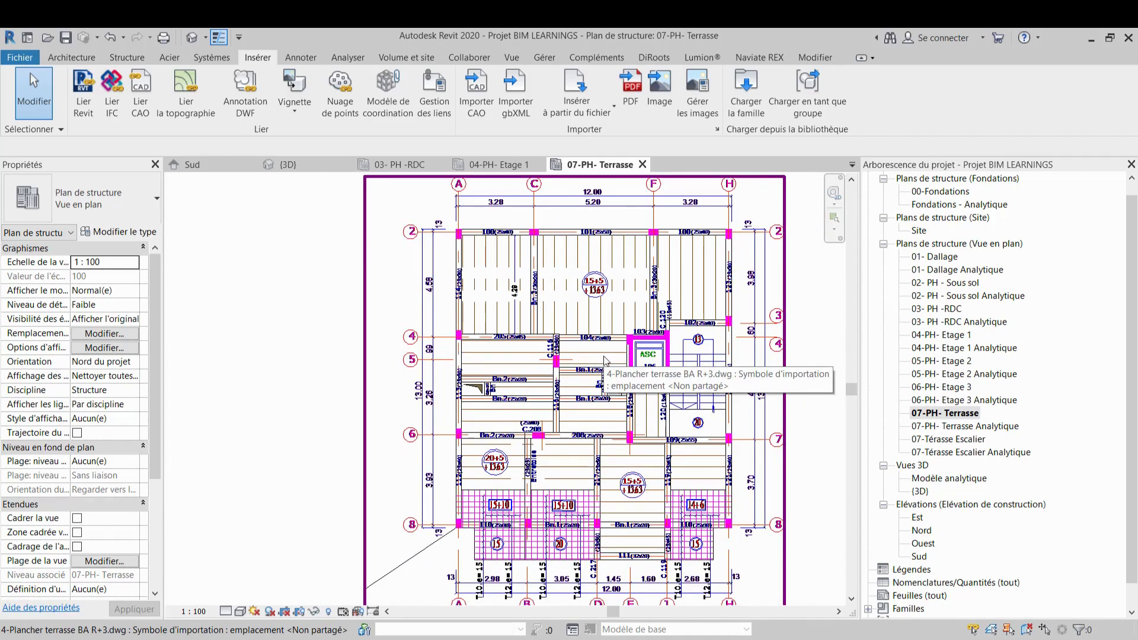
{"action": "scroll", "coordinate": [751, 388], "scroll_direction": "up", "scroll_amount": 2}
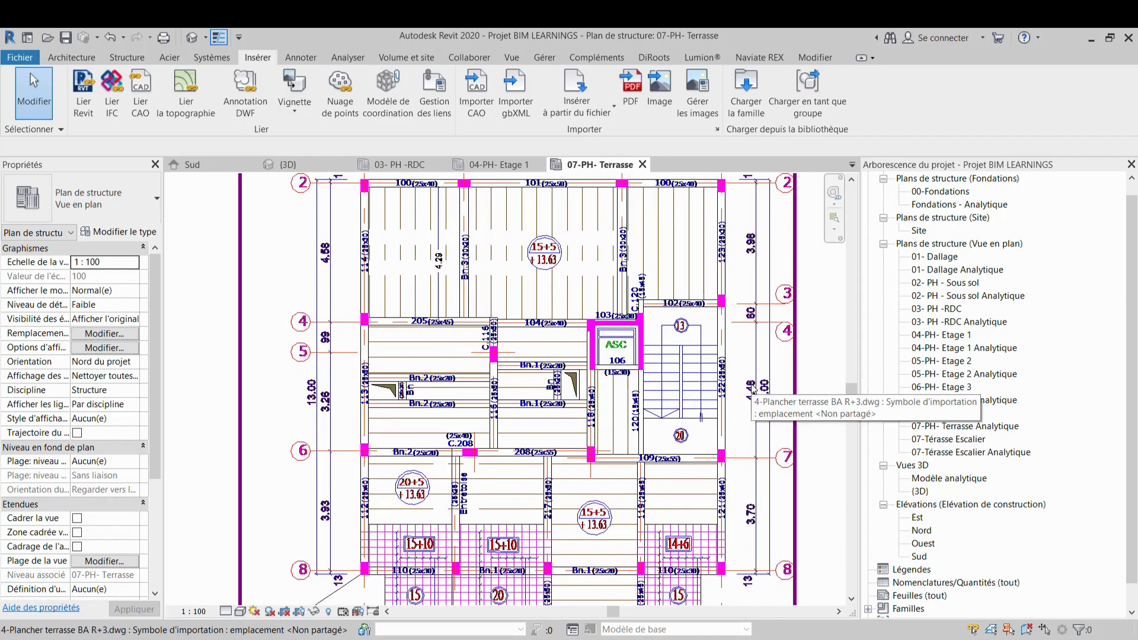
{"action": "scroll", "coordinate": [738, 382], "scroll_direction": "up", "scroll_amount": 2}
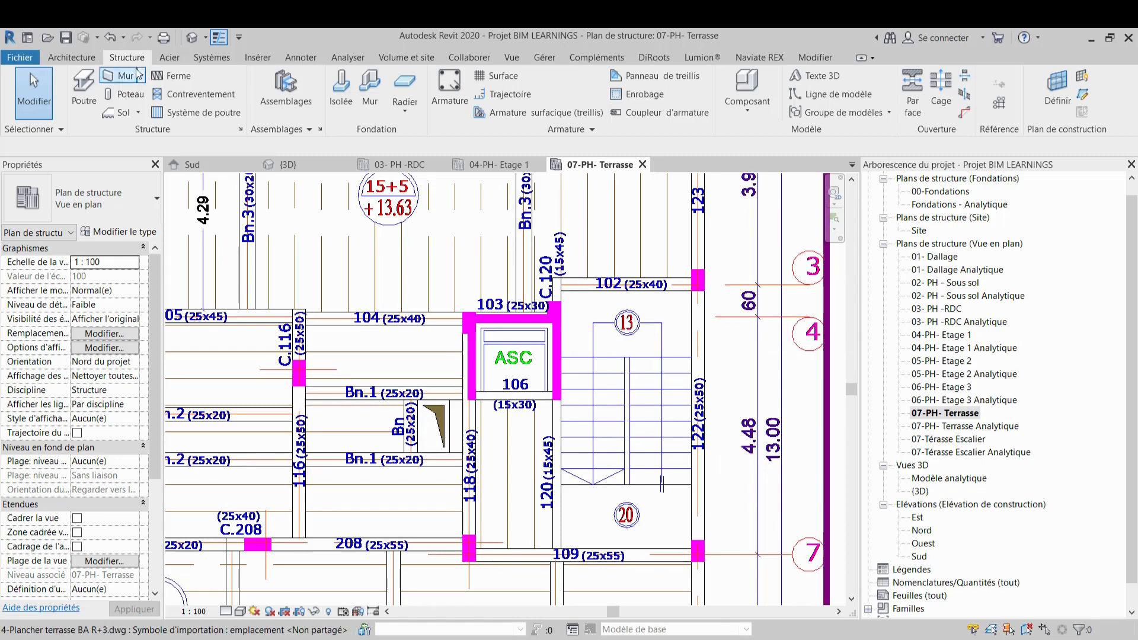
Start the structural column tool and place a Pot 25 x 40 column at the right end of beam 109 on the terrace plan
{"action": "left_click", "coordinate": [112, 93]}
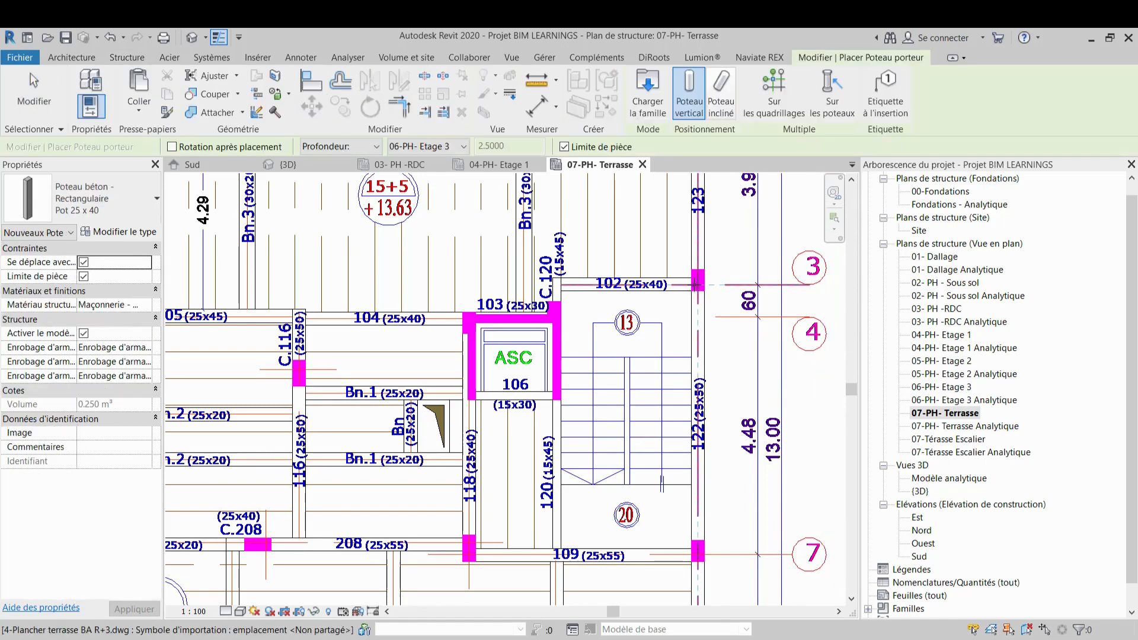
{"action": "scroll", "coordinate": [697, 283], "scroll_direction": "up", "scroll_amount": 3}
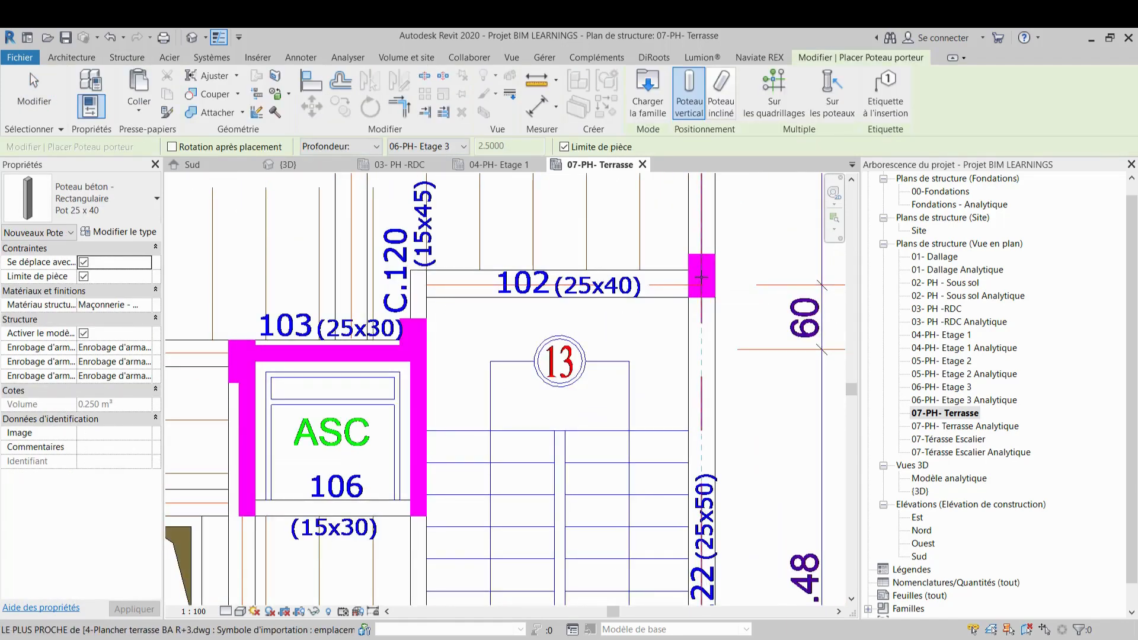
{"action": "scroll", "coordinate": [706, 280], "scroll_direction": "down", "scroll_amount": 3}
{"action": "middle_click_drag", "start_coordinate": [710, 284], "coordinate": [708, 216]}
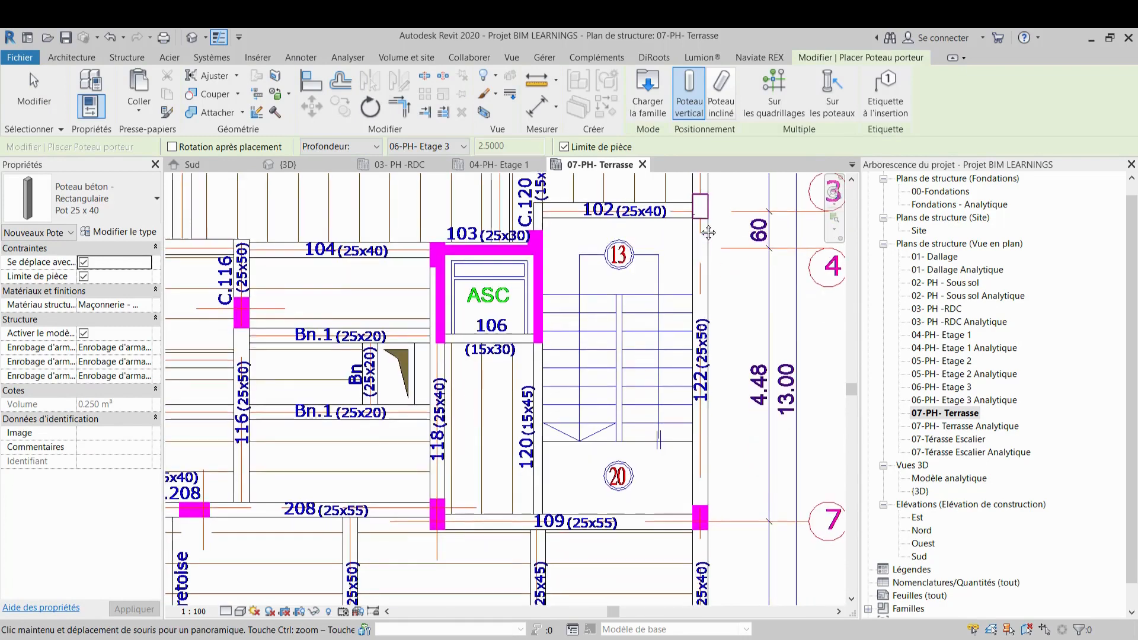
{"action": "scroll", "coordinate": [696, 538], "scroll_direction": "up", "scroll_amount": 3}
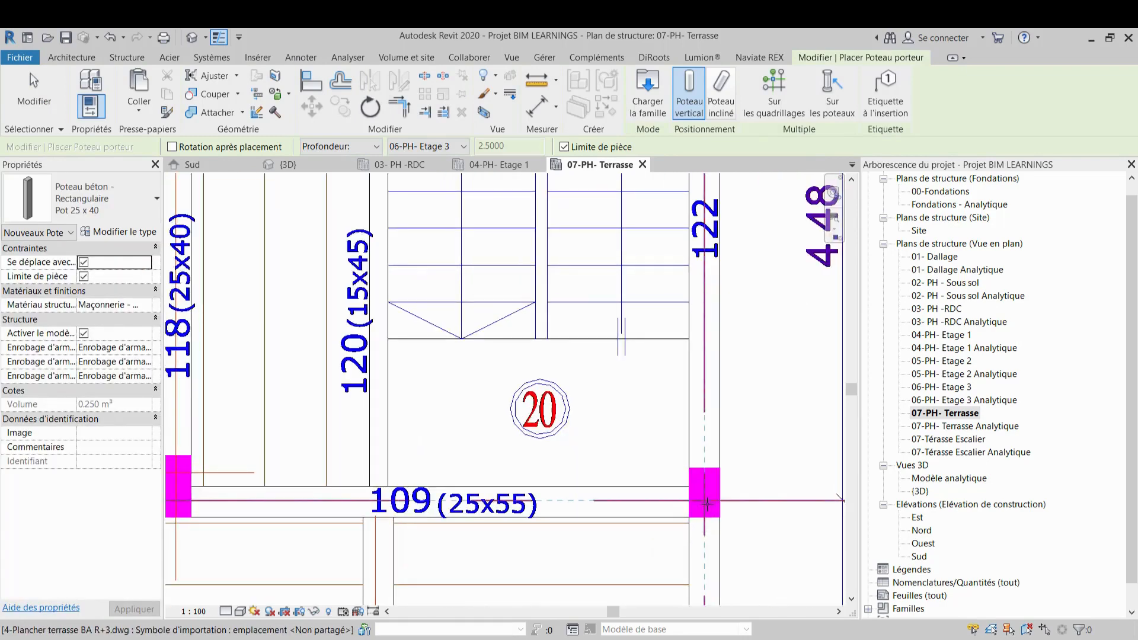
{"action": "left_click", "coordinate": [704, 494]}
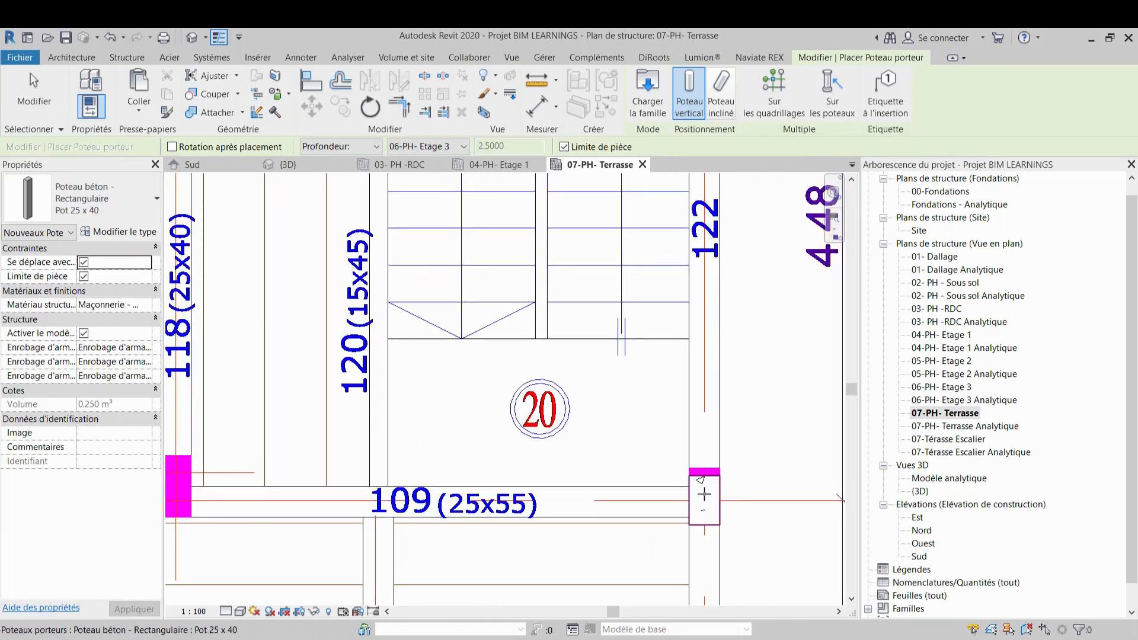
Place a column at the junction of beams 118, 208 and 109
{"action": "scroll", "coordinate": [704, 494], "scroll_direction": "down", "scroll_amount": 3}
{"action": "middle_click_drag", "start_coordinate": [705, 494], "coordinate": [741, 468]}
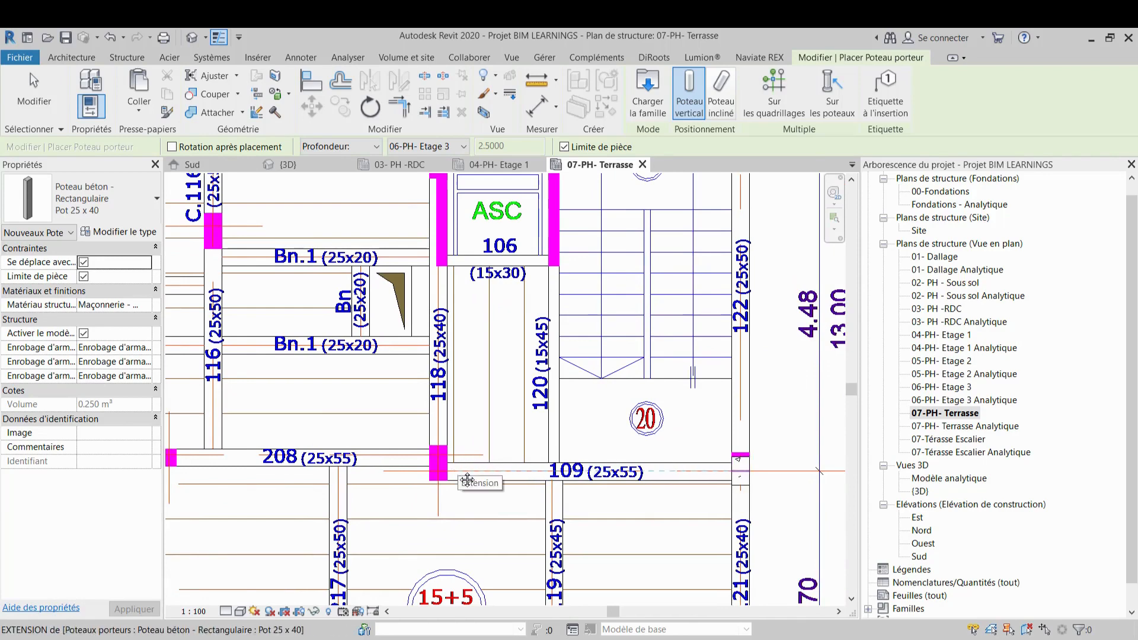
{"action": "middle_click_drag", "start_coordinate": [439, 459], "coordinate": [521, 514]}
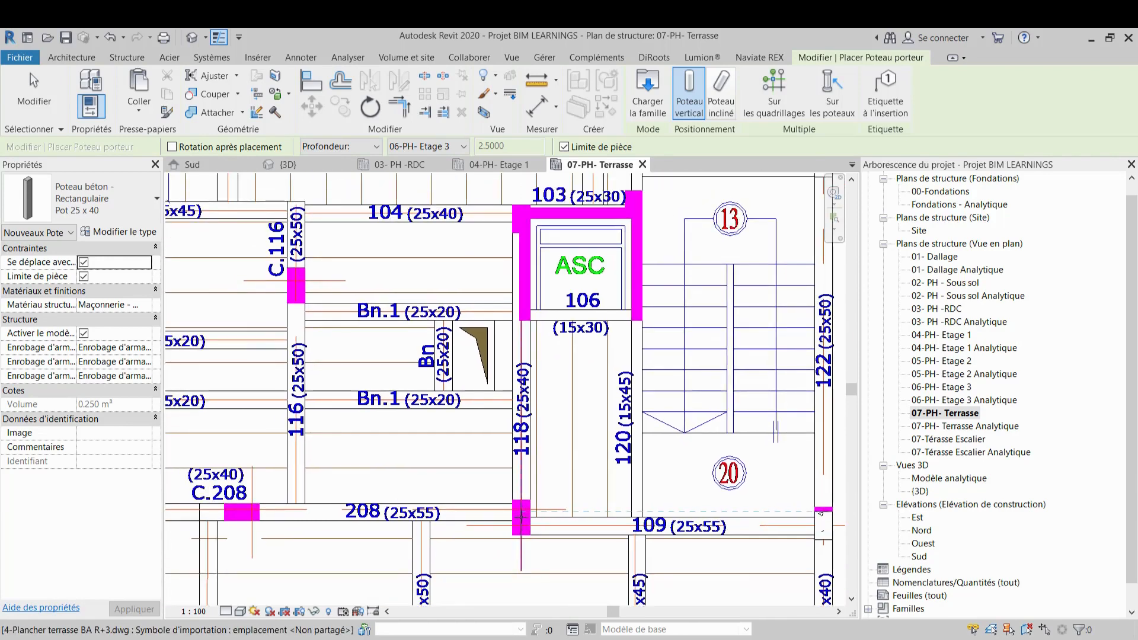
{"action": "scroll", "coordinate": [562, 522], "scroll_direction": "up", "scroll_amount": 2}
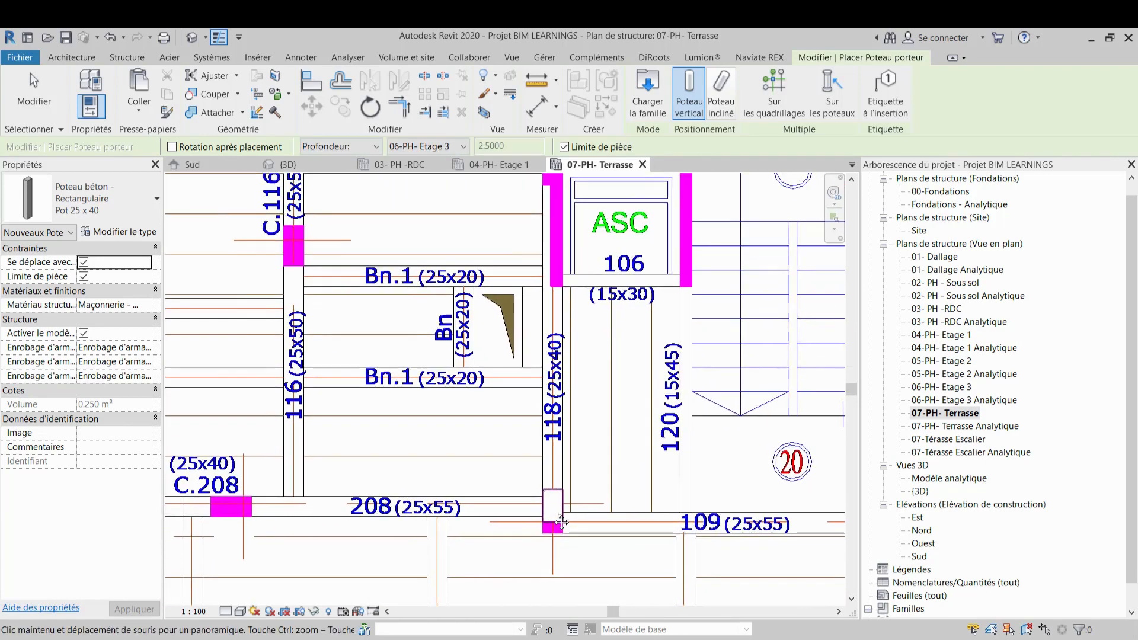
{"action": "mouse_move", "coordinate": [549, 517]}
{"action": "middle_mouse_down"}
{"action": "mouse_move", "coordinate": [532, 604]}
{"action": "mouse_move", "coordinate": [552, 527]}
{"action": "middle_mouse_up"}
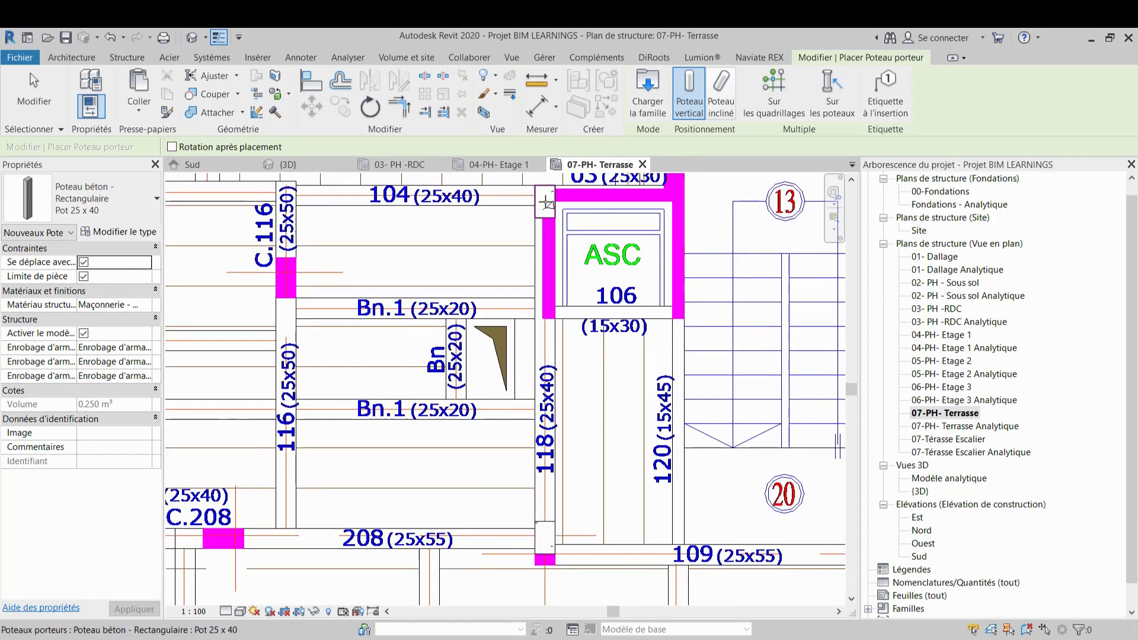
Place columns at the upper corners of the elevator shaft near beams 103 and 104, then leave the column tool
{"action": "middle_click_drag", "start_coordinate": [546, 204], "coordinate": [520, 300]}
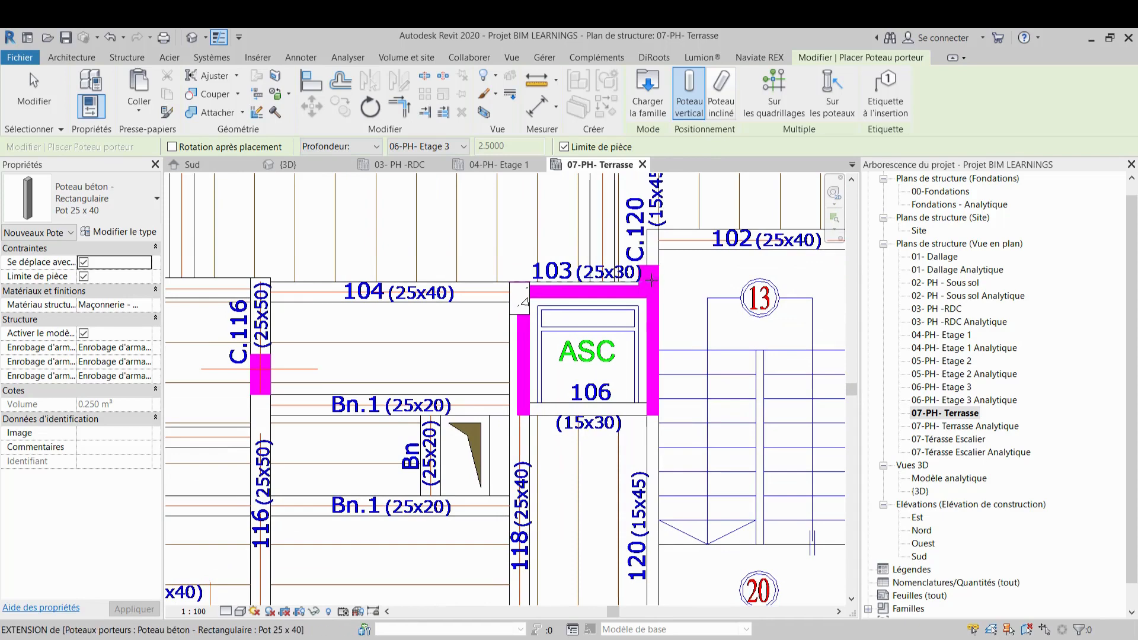
{"action": "scroll", "coordinate": [650, 279], "scroll_direction": "down", "scroll_amount": 5}
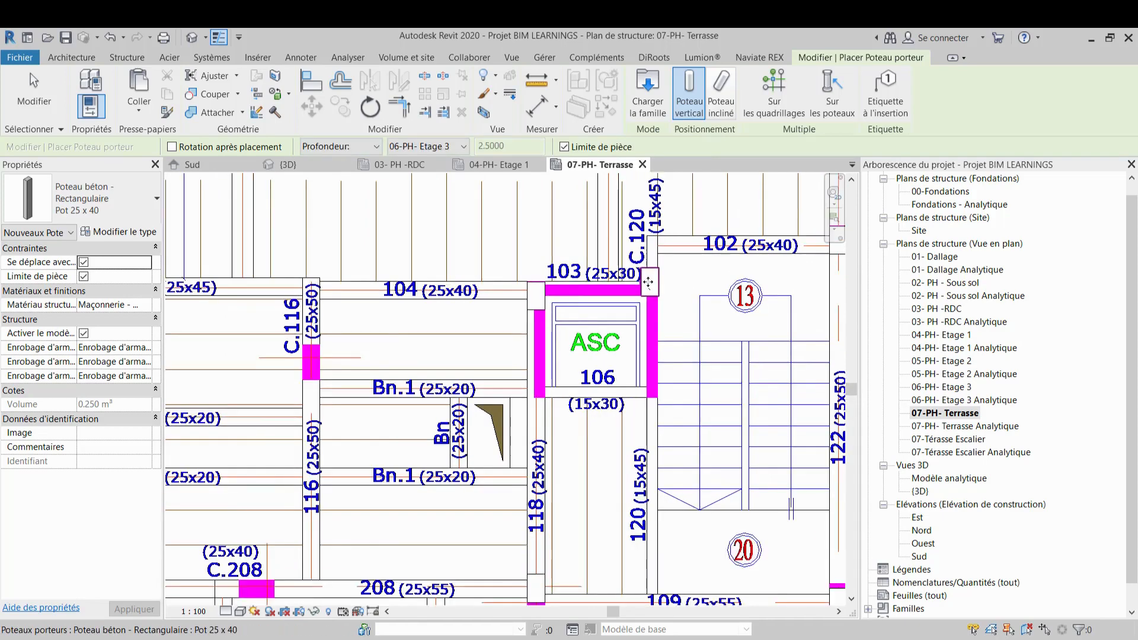
{"action": "scroll", "coordinate": [541, 473], "scroll_direction": "up", "scroll_amount": 2}
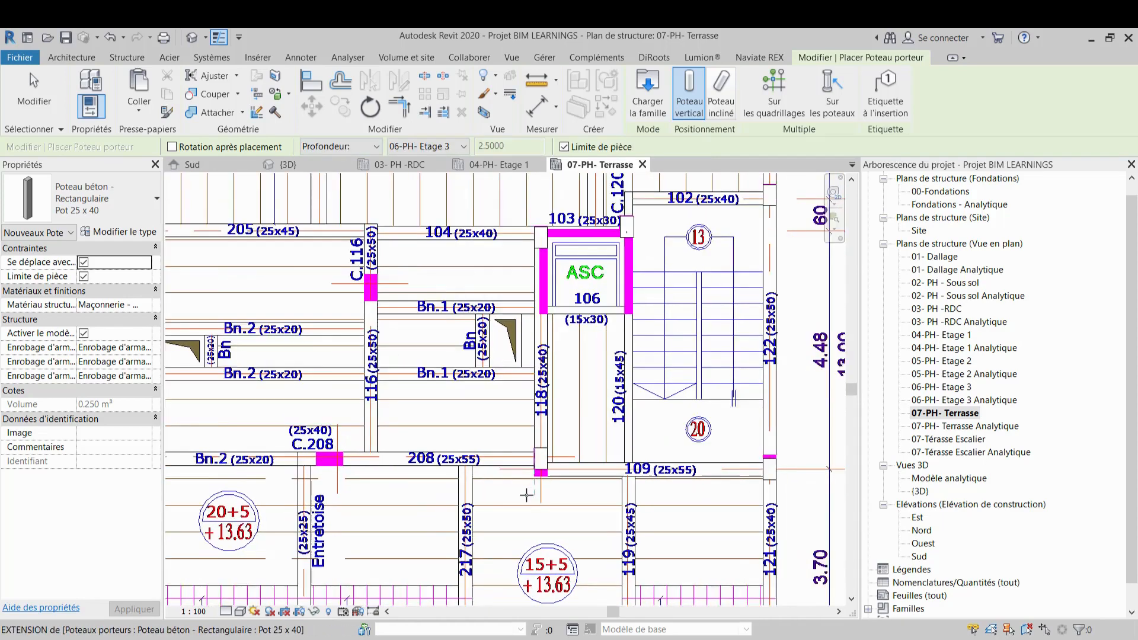
{"action": "key", "text": "Escape"}
Change the column at the junction of beams 118 and 208 to the Pot 25 x 50 type
{"action": "left_click", "coordinate": [546, 467]}
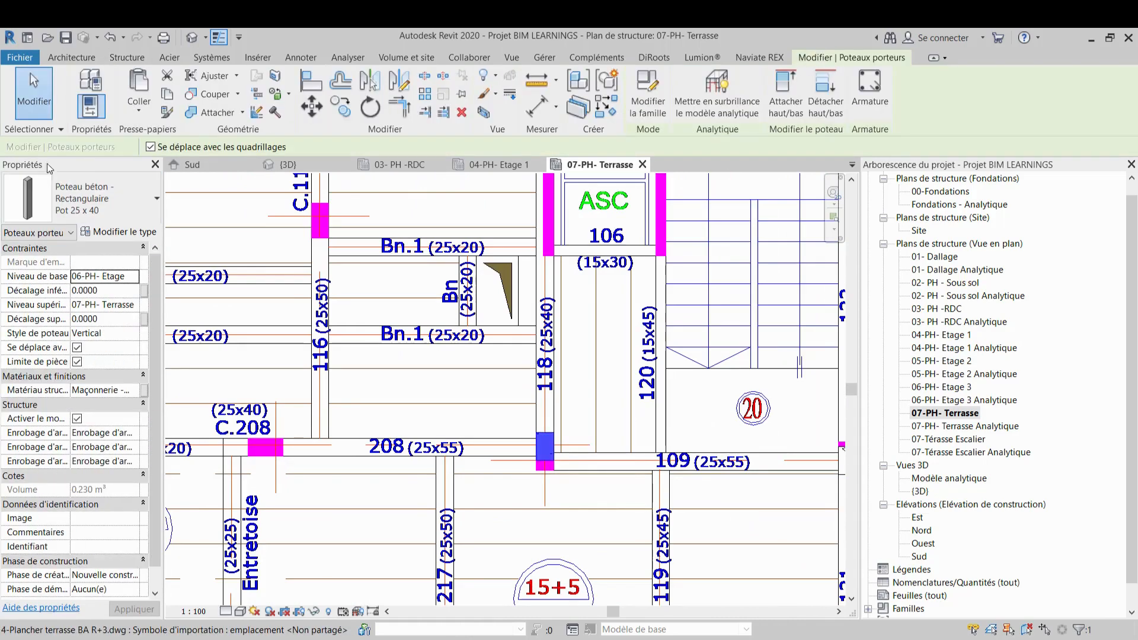
{"action": "left_click", "coordinate": [89, 199]}
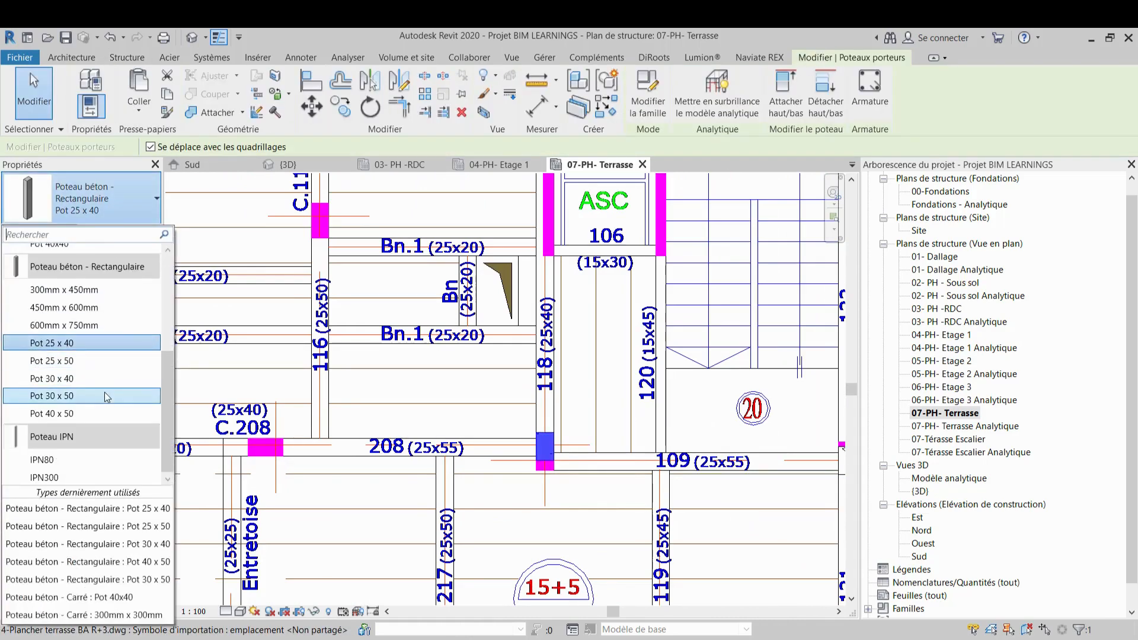
{"action": "left_click", "coordinate": [103, 362]}
{"action": "scroll", "coordinate": [541, 468], "scroll_direction": "up", "scroll_amount": 2}
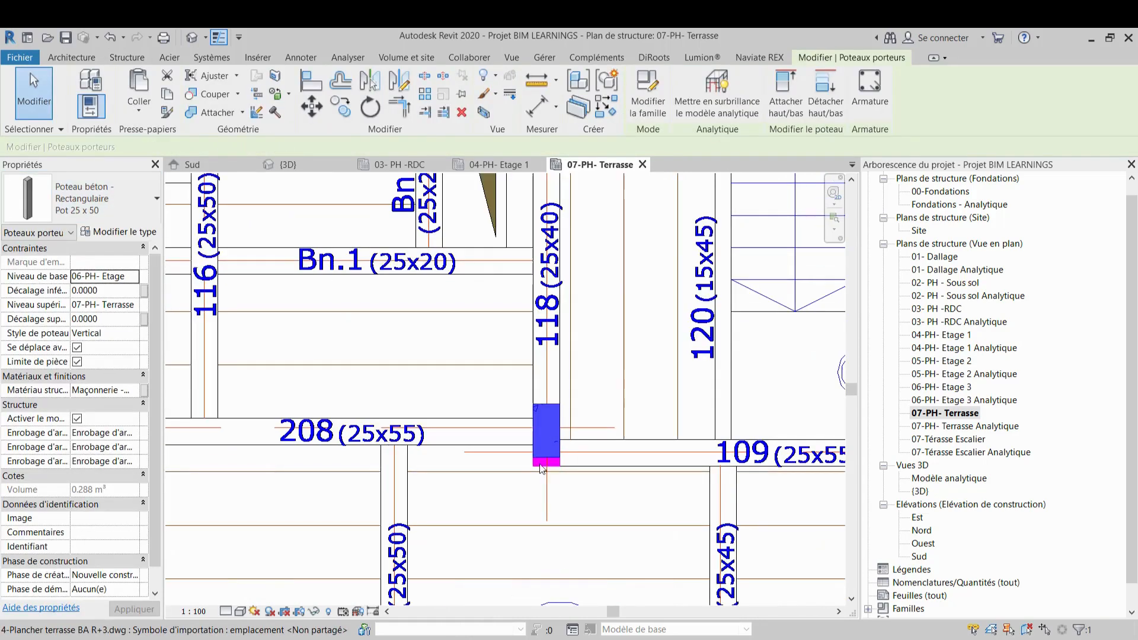
Use Align to line up the column at the elevator shaft's upper right corner with the CAD beam edge
{"action": "left_click", "coordinate": [309, 84]}
{"action": "scroll", "coordinate": [495, 453], "scroll_direction": "up", "scroll_amount": 4}
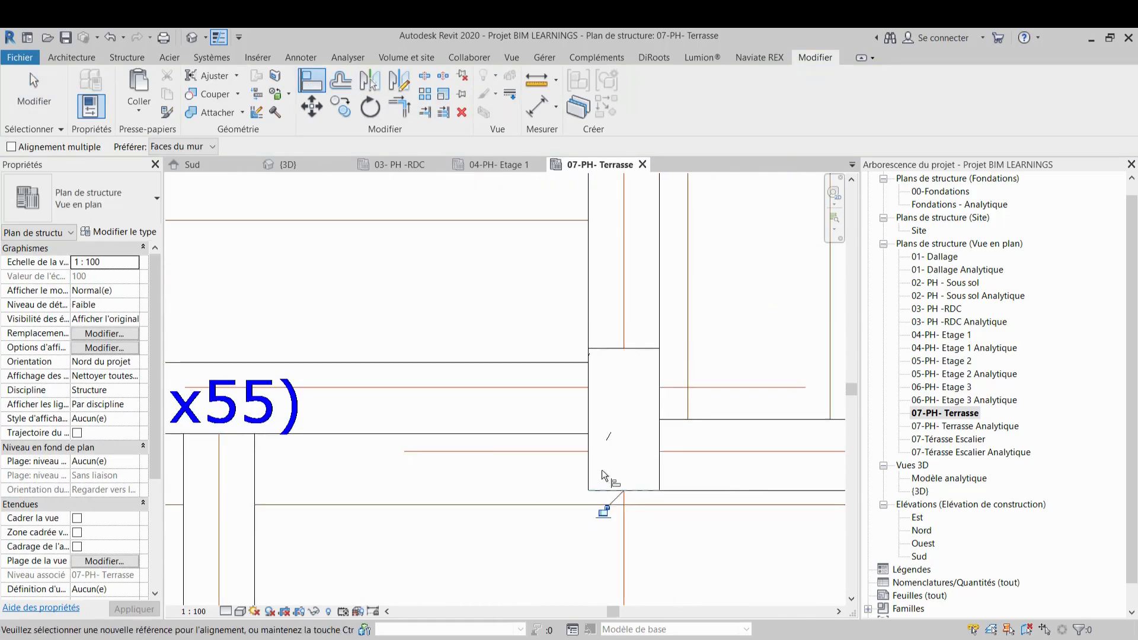
{"action": "scroll", "coordinate": [379, 481], "scroll_direction": "down", "scroll_amount": 4}
{"action": "scroll", "coordinate": [418, 474], "scroll_direction": "down", "scroll_amount": 1}
{"action": "middle_click_drag", "start_coordinate": [762, 480], "coordinate": [635, 488]}
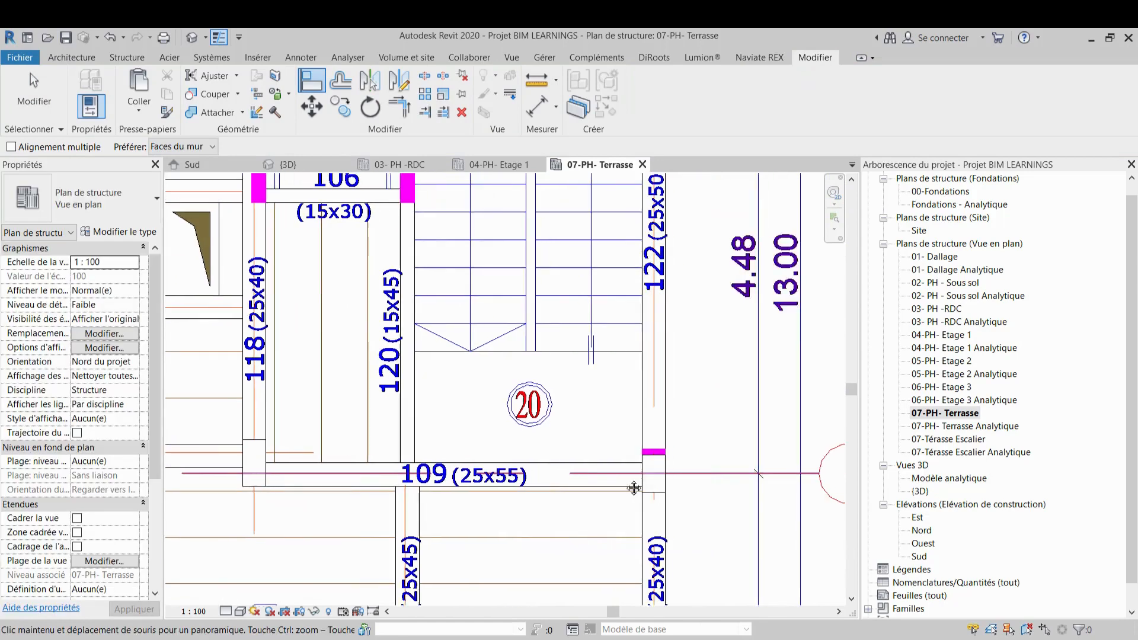
{"action": "scroll", "coordinate": [636, 465], "scroll_direction": "up", "scroll_amount": 4}
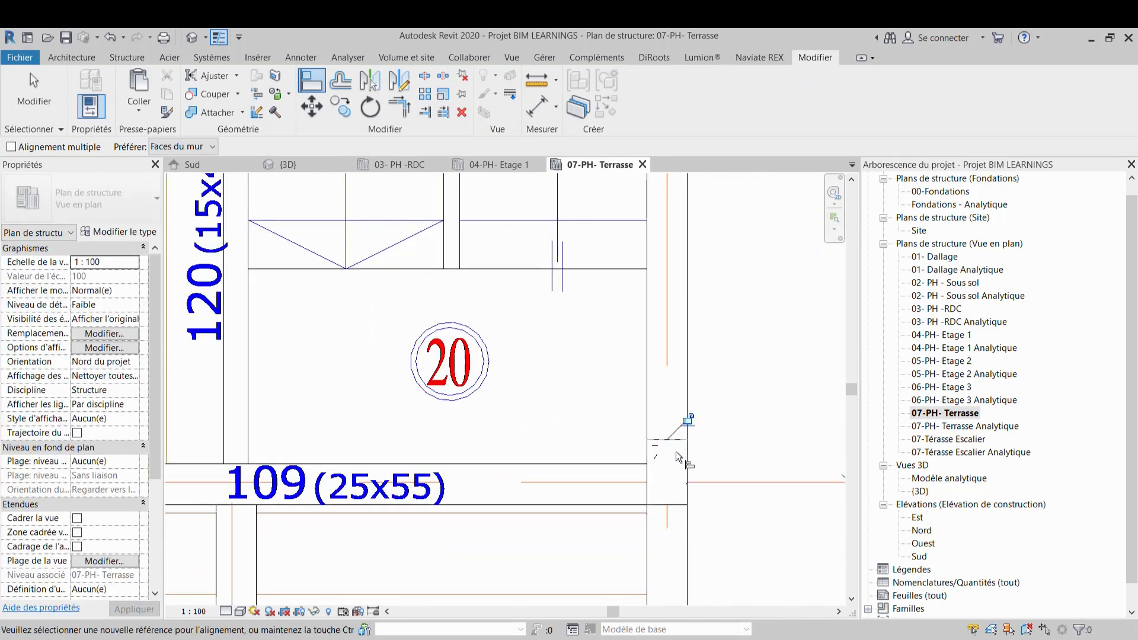
{"action": "scroll", "coordinate": [678, 456], "scroll_direction": "down", "scroll_amount": 4}
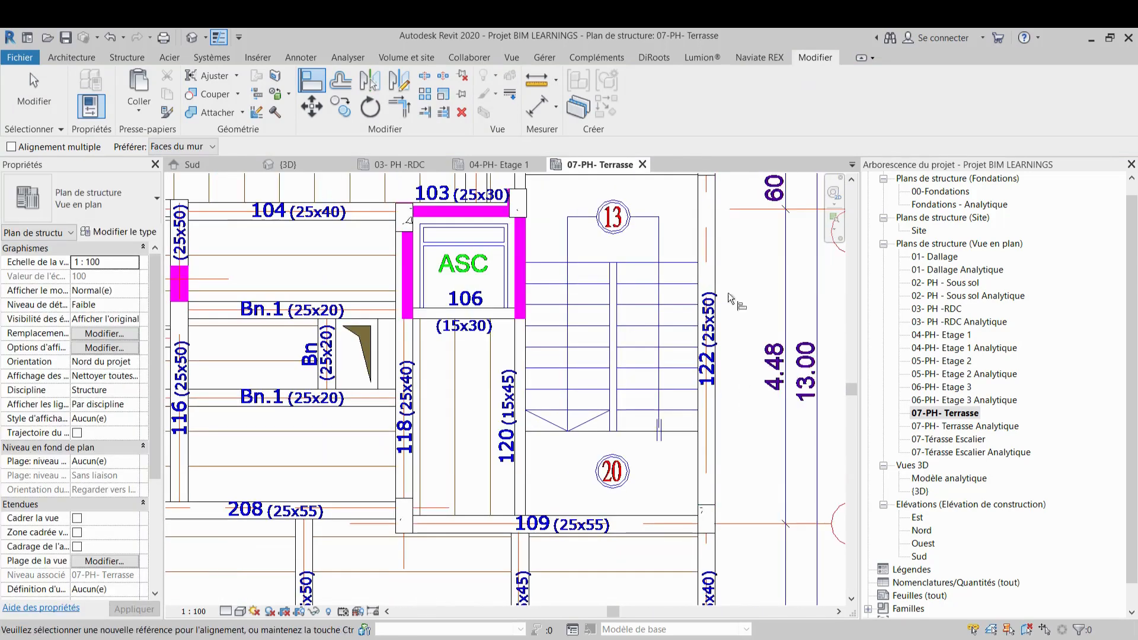
{"action": "middle_click_drag", "start_coordinate": [733, 304], "coordinate": [750, 424]}
{"action": "scroll", "coordinate": [727, 267], "scroll_direction": "up", "scroll_amount": 8}
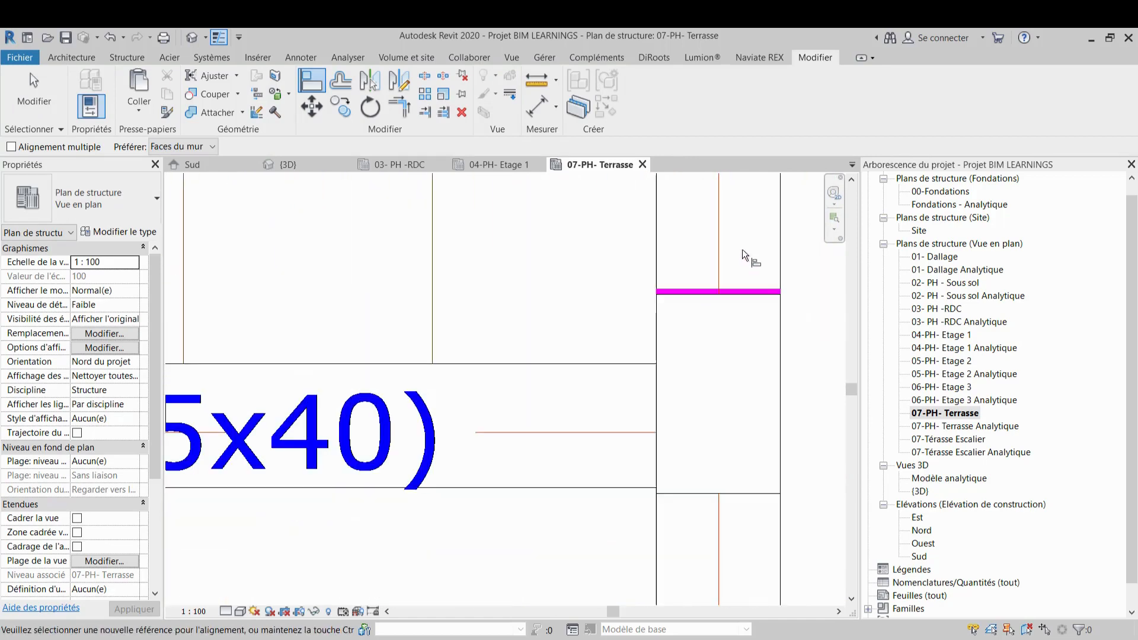
{"action": "scroll", "coordinate": [762, 284], "scroll_direction": "up", "scroll_amount": 4}
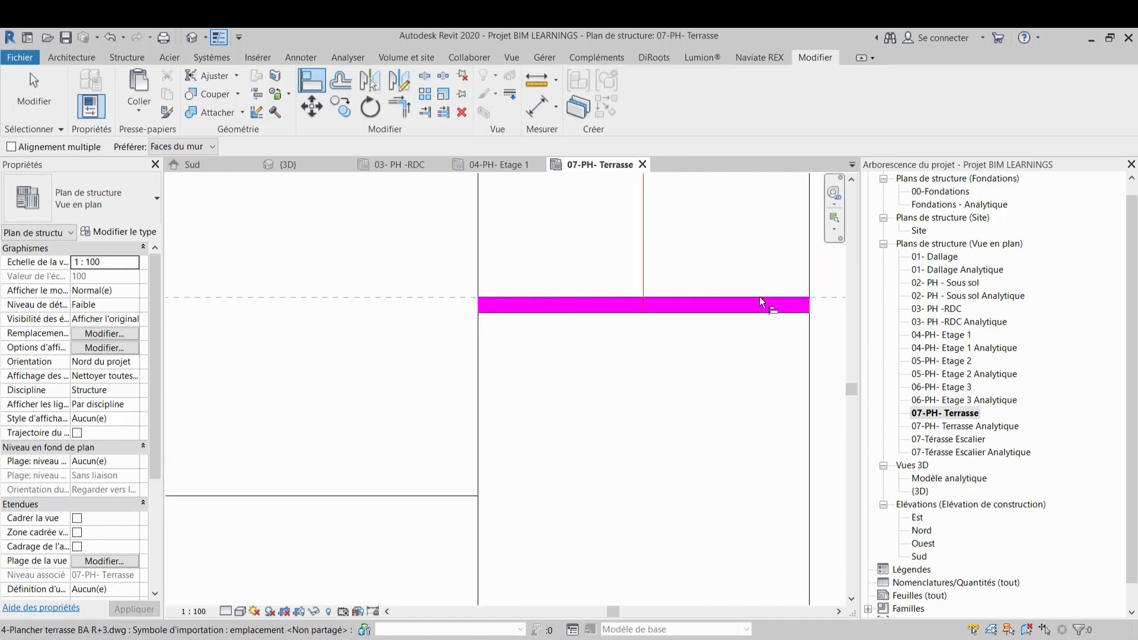
{"action": "scroll", "coordinate": [758, 310], "scroll_direction": "down", "scroll_amount": 5}
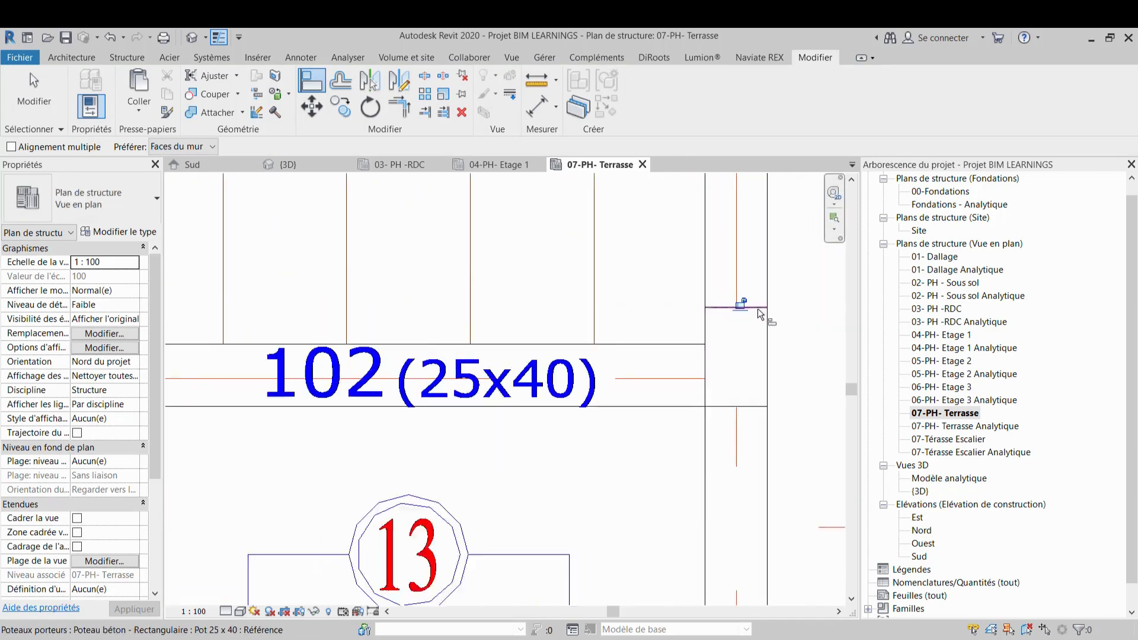
{"action": "scroll", "coordinate": [758, 309], "scroll_direction": "down", "scroll_amount": 3}
{"action": "scroll", "coordinate": [696, 307], "scroll_direction": "down", "scroll_amount": 3}
{"action": "middle_click_drag", "start_coordinate": [554, 343], "coordinate": [667, 315]}
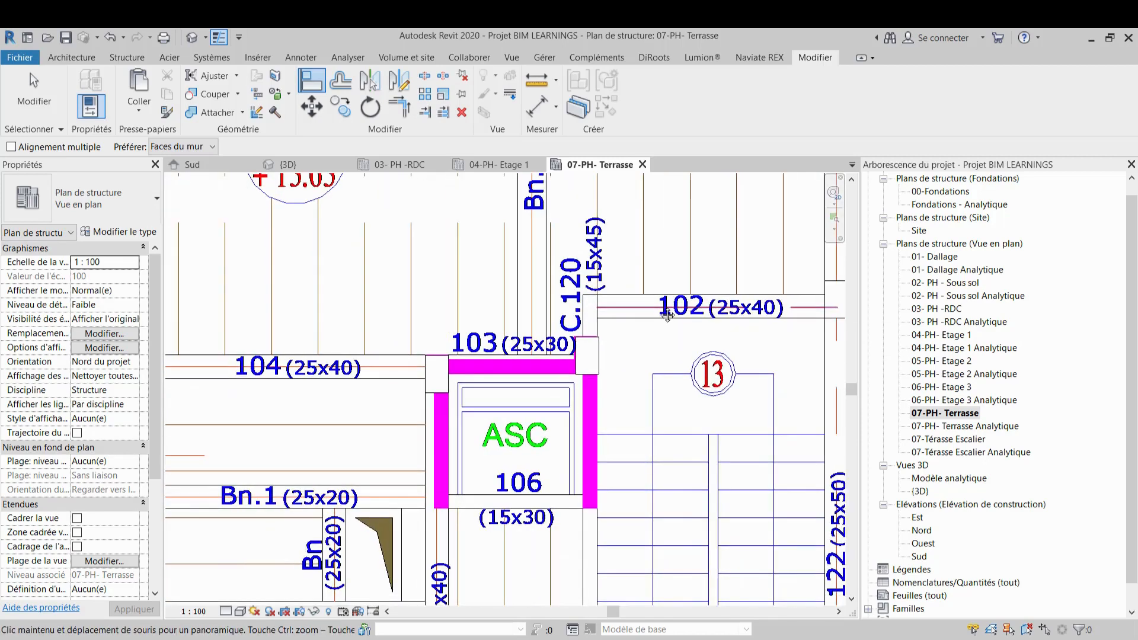
{"action": "scroll", "coordinate": [590, 329], "scroll_direction": "up", "scroll_amount": 8}
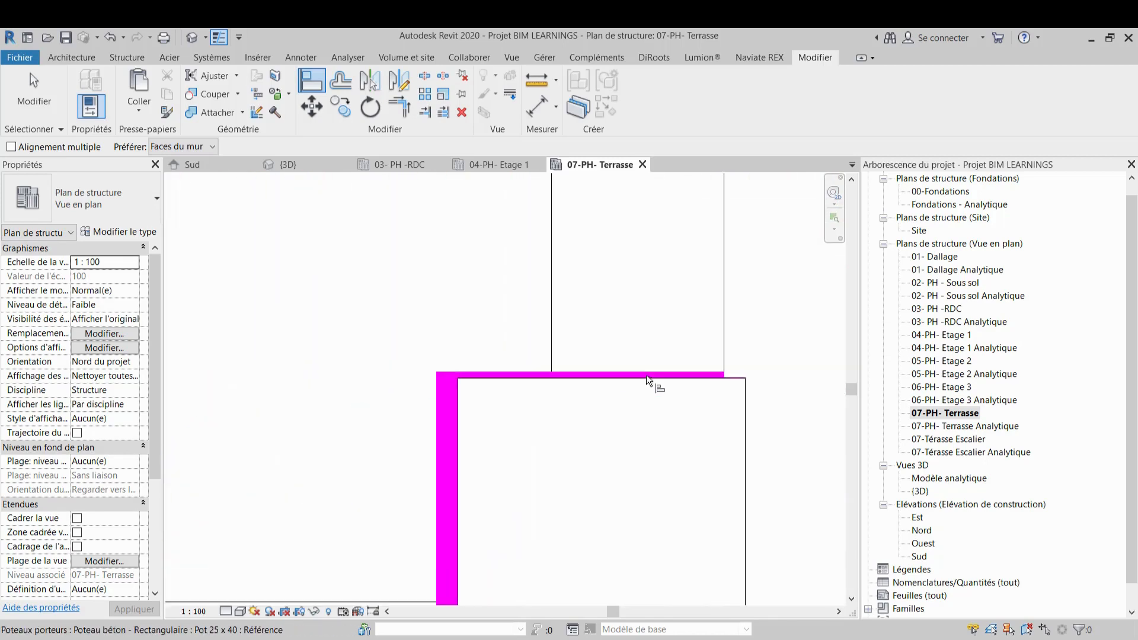
{"action": "left_click", "coordinate": [641, 371]}
{"action": "left_click", "coordinate": [643, 378]}
Align the column at the elevator shaft's upper left corner with the CAD beam edge, then exit the Align tool
{"action": "scroll", "coordinate": [653, 338], "scroll_direction": "up", "scroll_amount": 5}
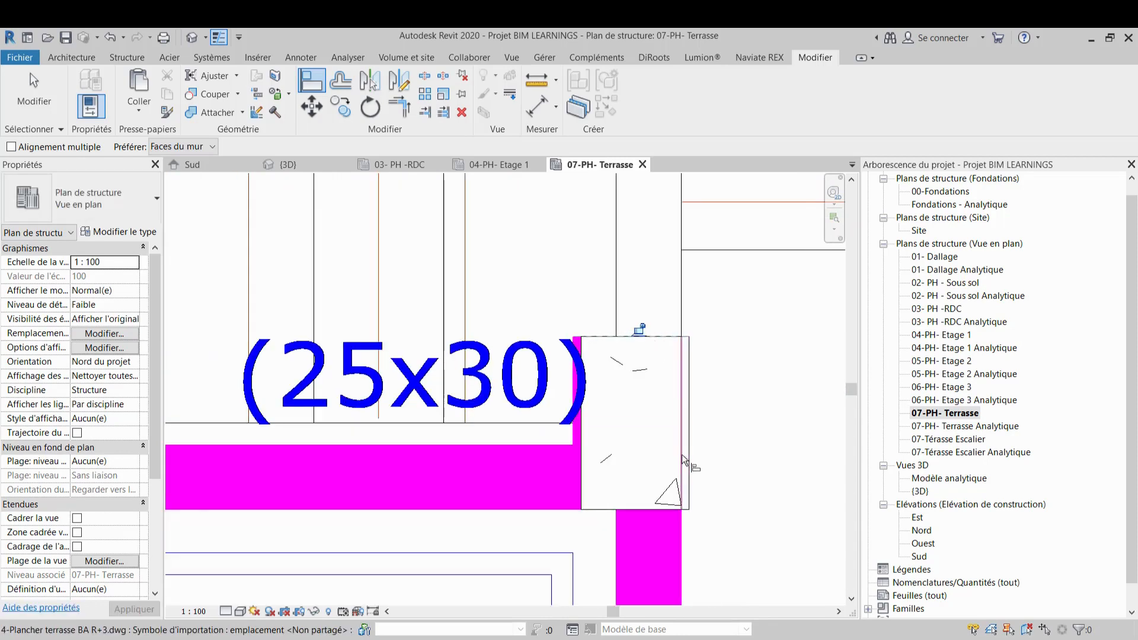
{"action": "scroll", "coordinate": [567, 418], "scroll_direction": "up", "scroll_amount": 2}
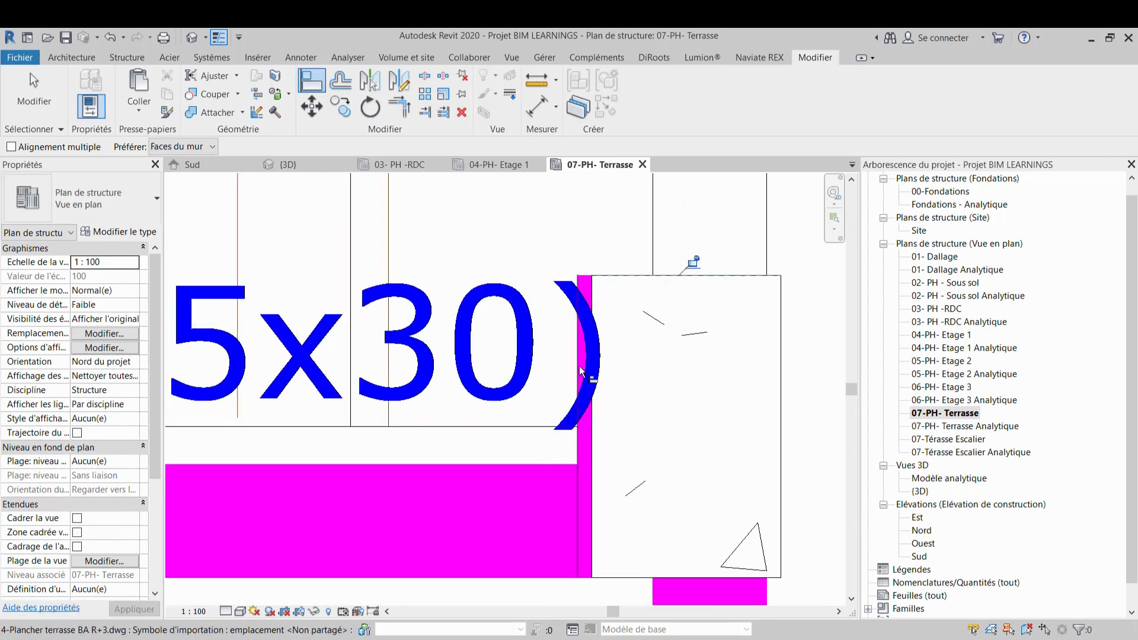
{"action": "scroll", "coordinate": [721, 386], "scroll_direction": "down", "scroll_amount": 3}
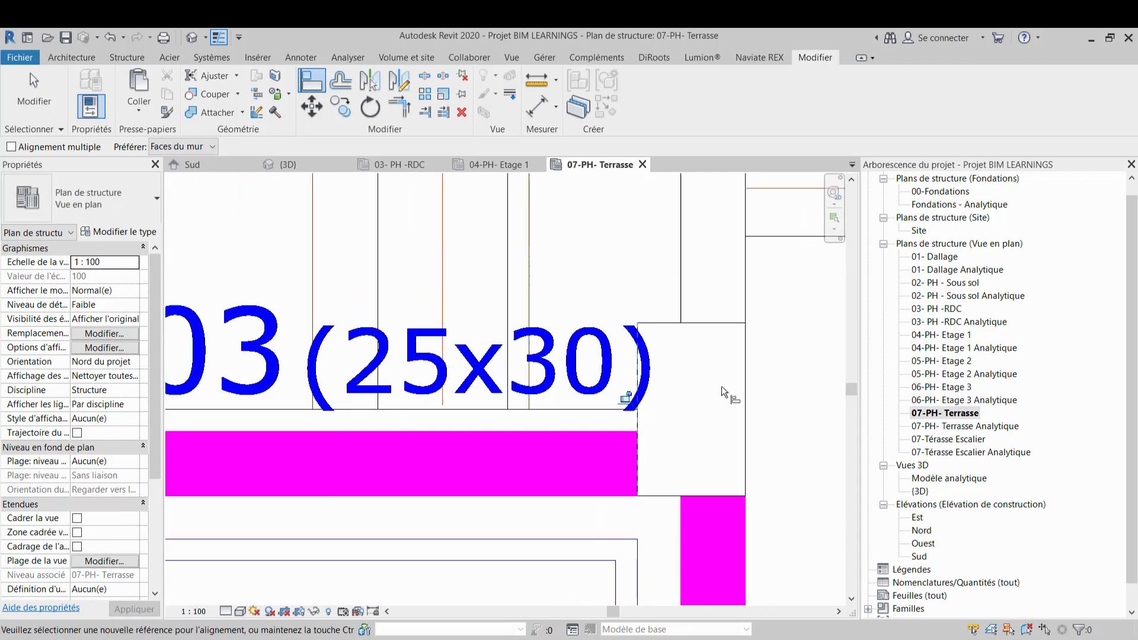
{"action": "scroll", "coordinate": [528, 433], "scroll_direction": "down", "scroll_amount": 3}
{"action": "scroll", "coordinate": [454, 402], "scroll_direction": "up", "scroll_amount": 8}
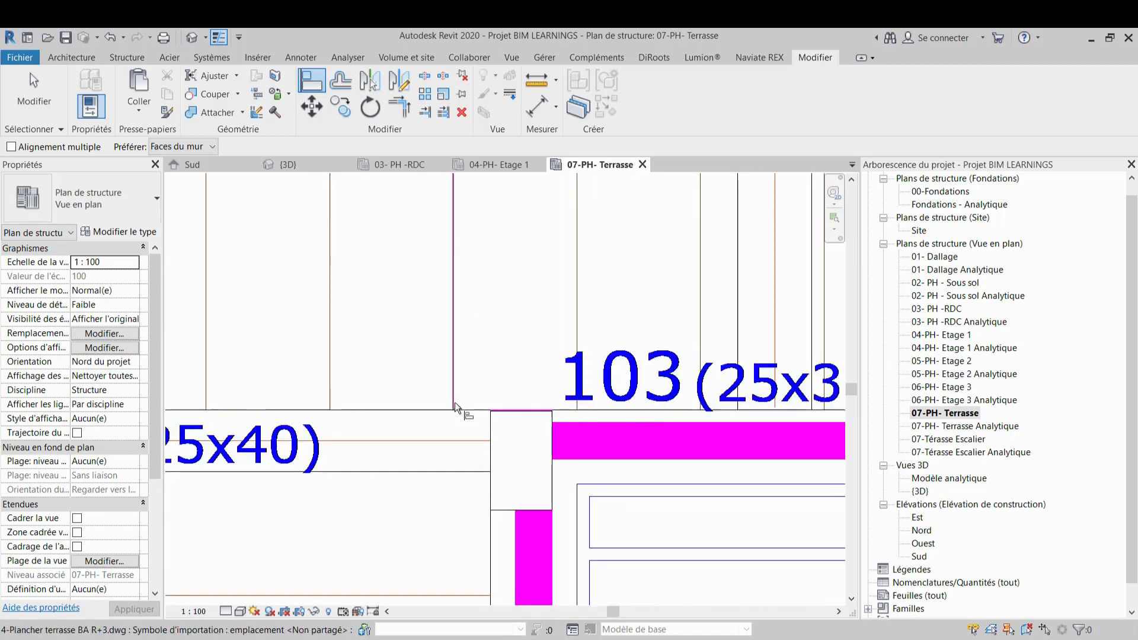
{"action": "scroll", "coordinate": [537, 400], "scroll_direction": "down", "scroll_amount": 2}
{"action": "left_click", "coordinate": [538, 425]}
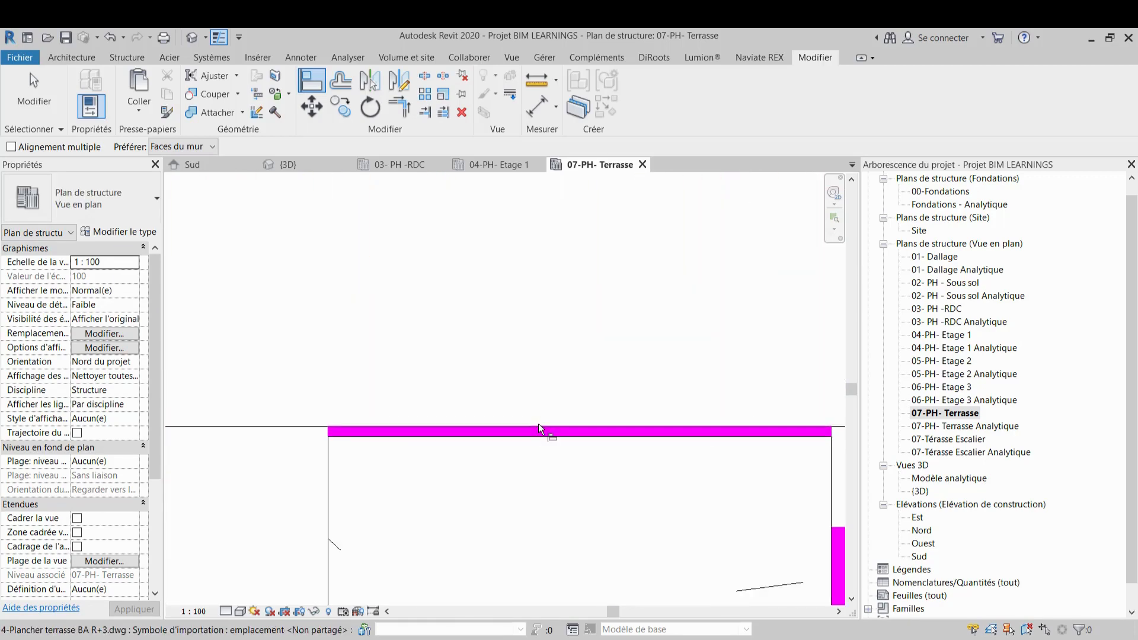
{"action": "left_click", "coordinate": [538, 434]}
{"action": "scroll", "coordinate": [581, 344], "scroll_direction": "down", "scroll_amount": 5}
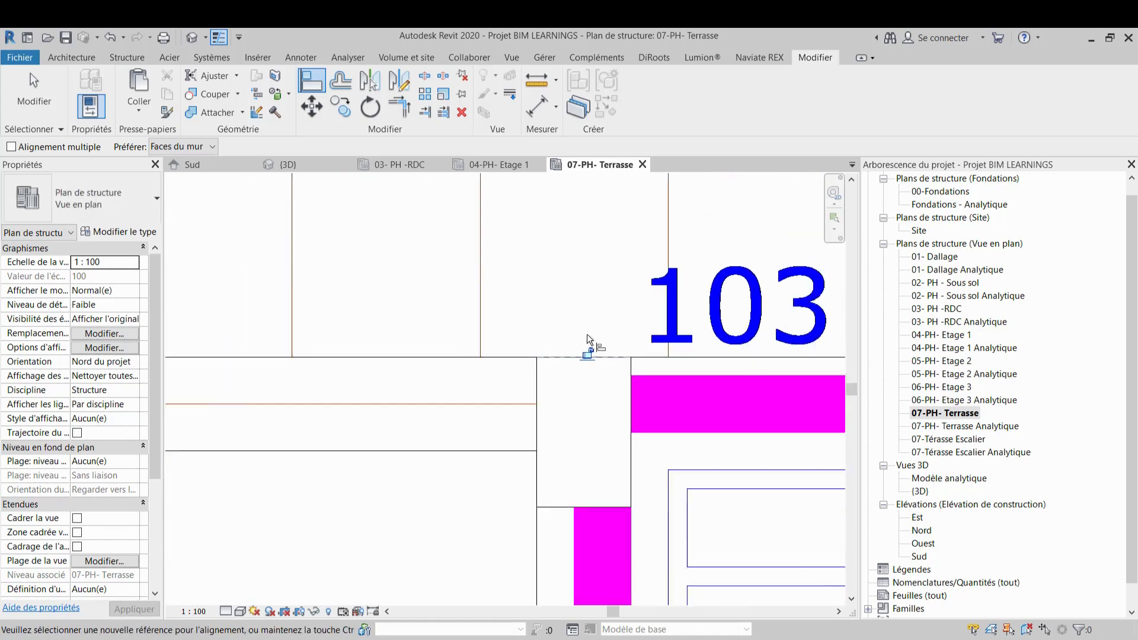
{"action": "scroll", "coordinate": [625, 269], "scroll_direction": "down", "scroll_amount": 6}
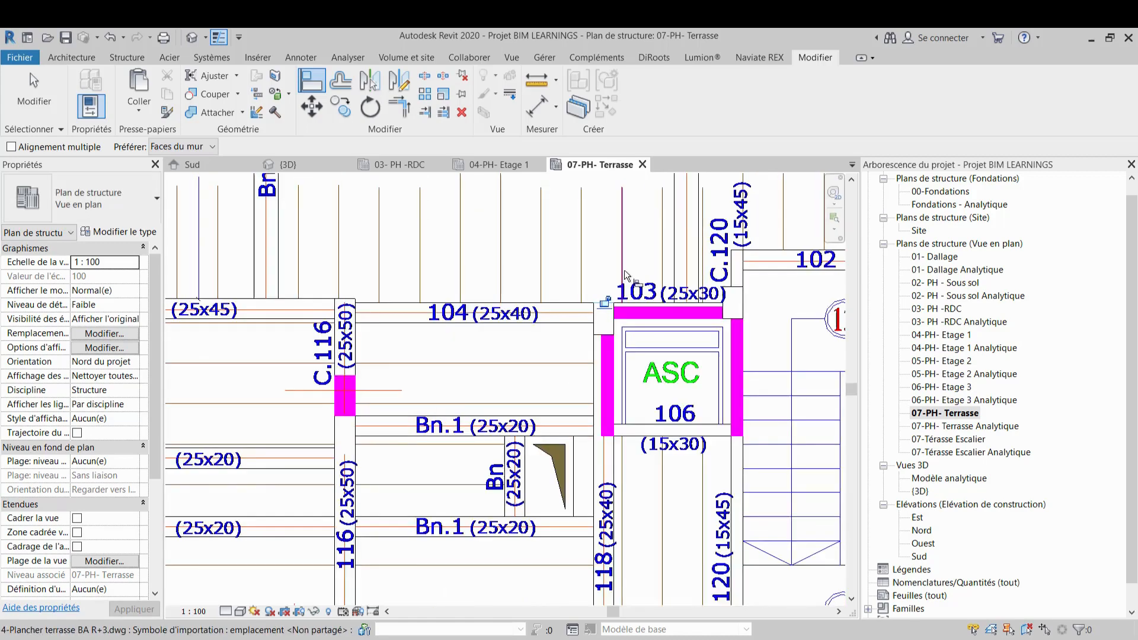
{"action": "scroll", "coordinate": [596, 432], "scroll_direction": "up", "scroll_amount": 7}
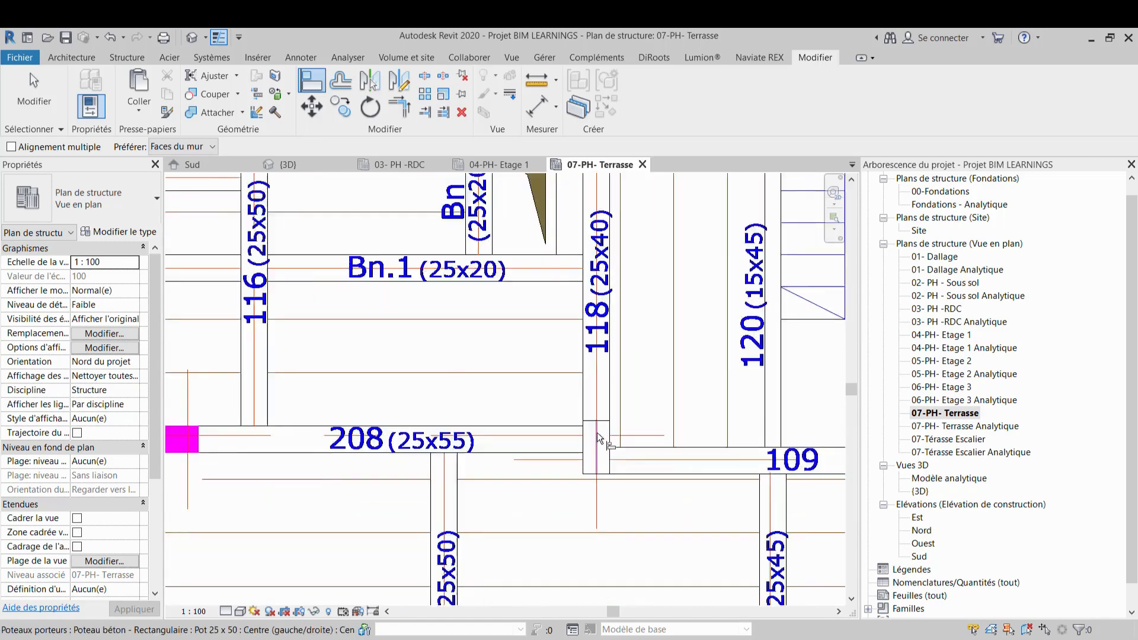
{"action": "scroll", "coordinate": [506, 450], "scroll_direction": "down", "scroll_amount": 2}
{"action": "scroll", "coordinate": [560, 479], "scroll_direction": "down", "scroll_amount": 6}
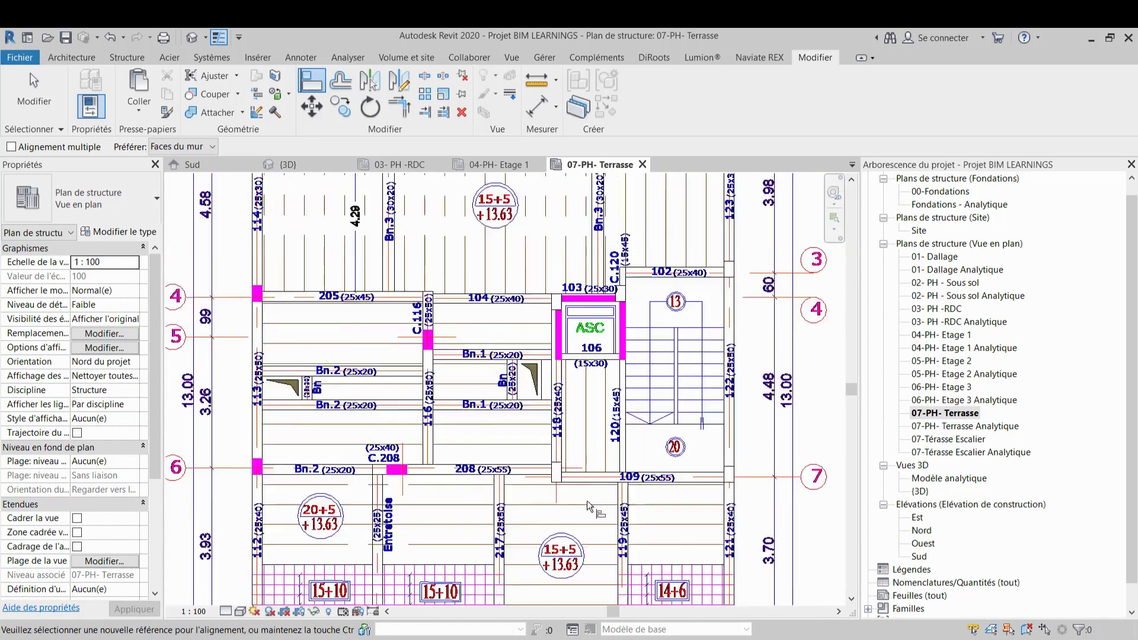
{"action": "key", "text": "Escape"}
Switch to the 3D view to check the terrace columns
{"action": "left_click", "coordinate": [308, 165]}
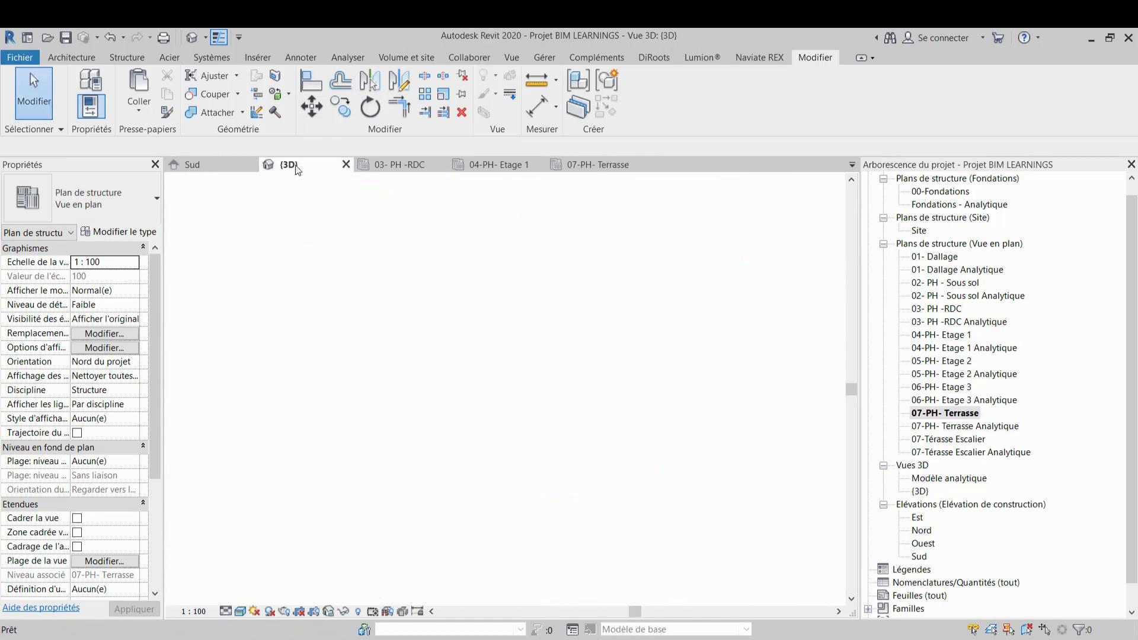
{"action": "scroll", "coordinate": [484, 311], "scroll_direction": "down", "scroll_amount": 3}
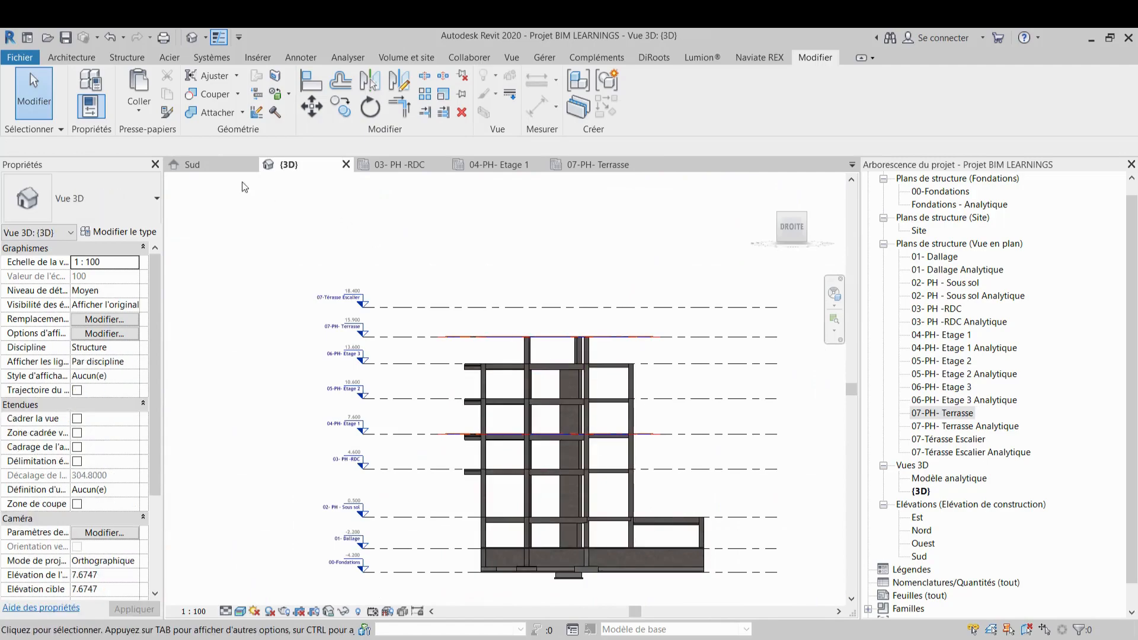
Orbit and zoom around the 3D model to inspect the terrace-level columns and beams
{"action": "left_click", "coordinate": [764, 183]}
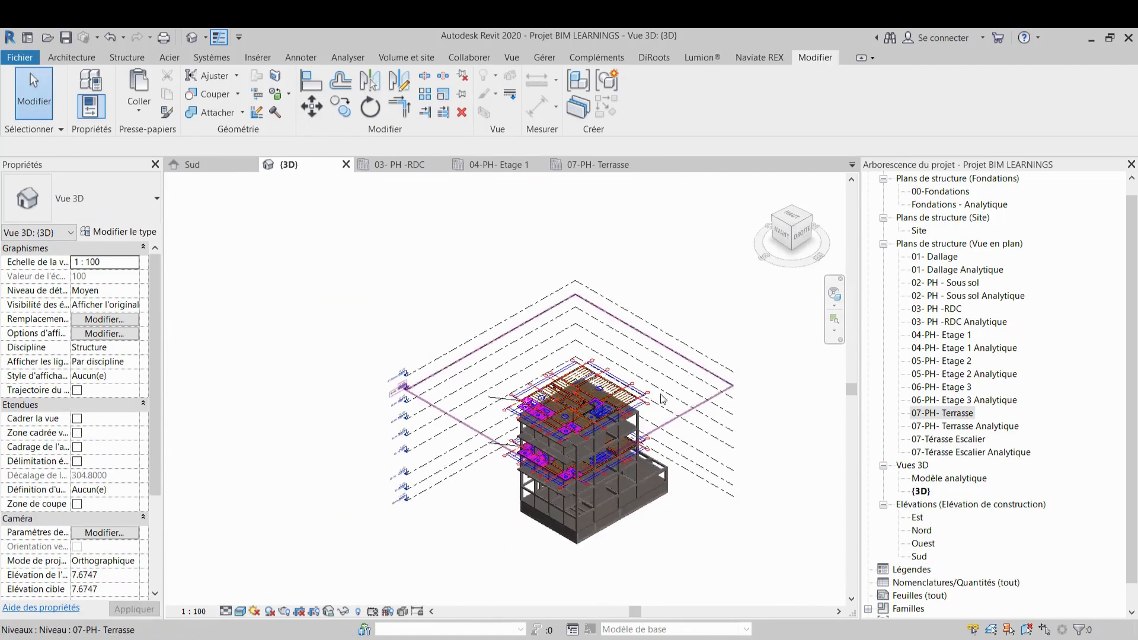
{"action": "scroll", "coordinate": [665, 400], "scroll_direction": "up", "scroll_amount": 1}
{"action": "scroll", "coordinate": [543, 361], "scroll_direction": "down", "scroll_amount": 1}
{"action": "scroll", "coordinate": [540, 356], "scroll_direction": "up", "scroll_amount": 6}
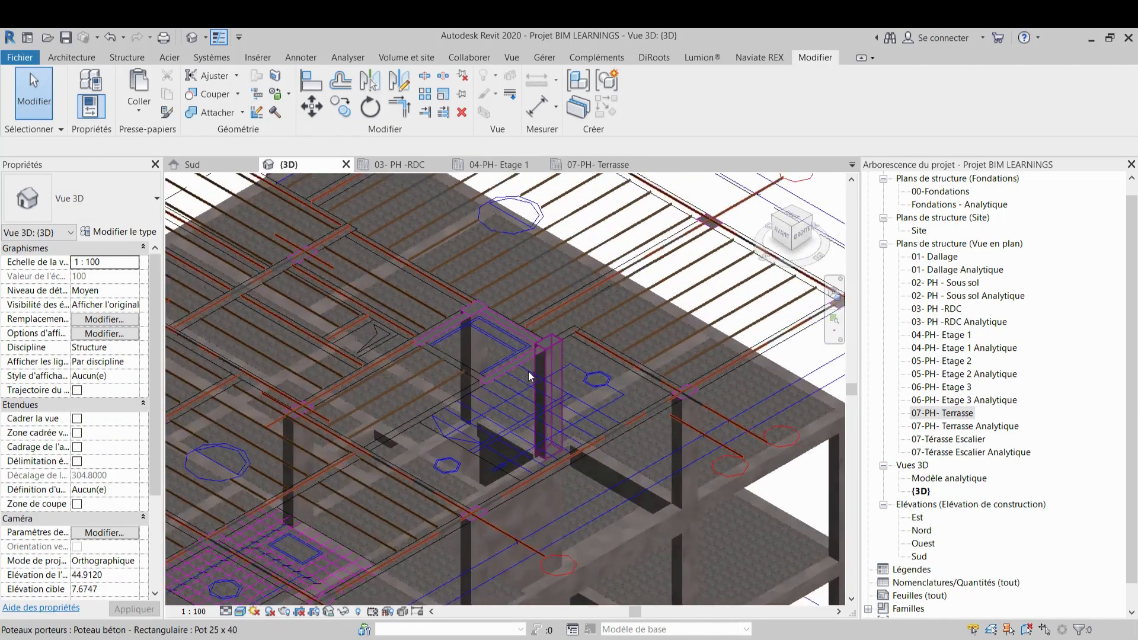
{"action": "middle_click_drag", "start_coordinate": [528, 368], "coordinate": [524, 351]}
{"action": "scroll", "coordinate": [416, 417], "scroll_direction": "down", "scroll_amount": 4}
{"action": "middle_click_drag", "start_coordinate": [416, 417], "coordinate": [351, 464], "text": "shift"}
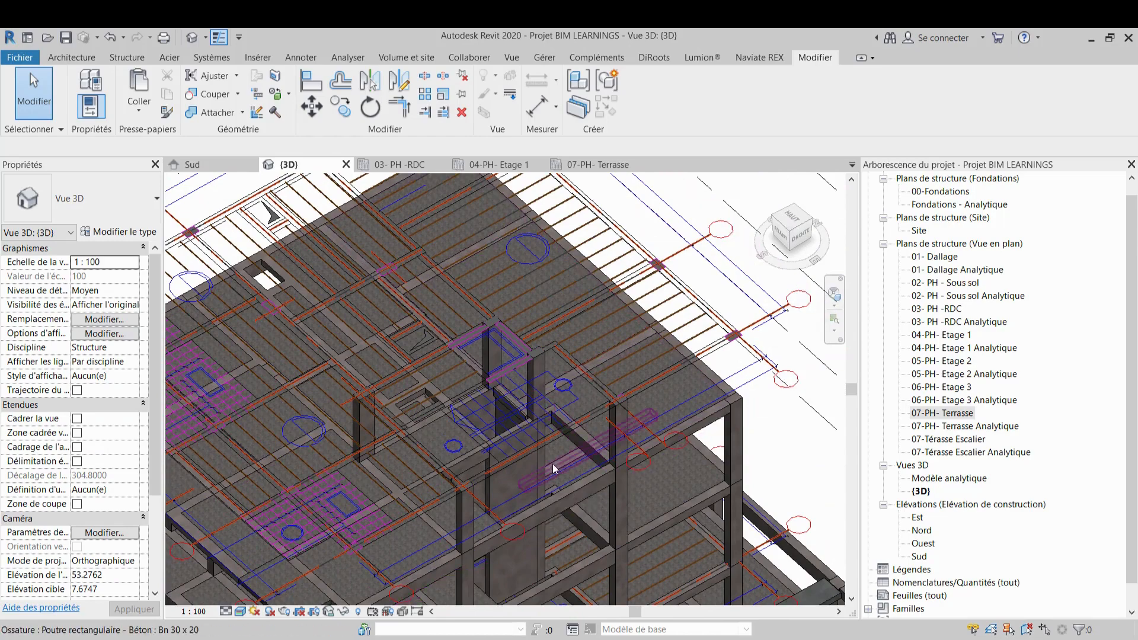
{"action": "middle_click_drag", "start_coordinate": [615, 408], "coordinate": [628, 399]}
Return to the 07-PH- Terrasse plan, start the Beam tool and set the work plane to level 07-PH- Terrasse
{"action": "left_click", "coordinate": [629, 164]}
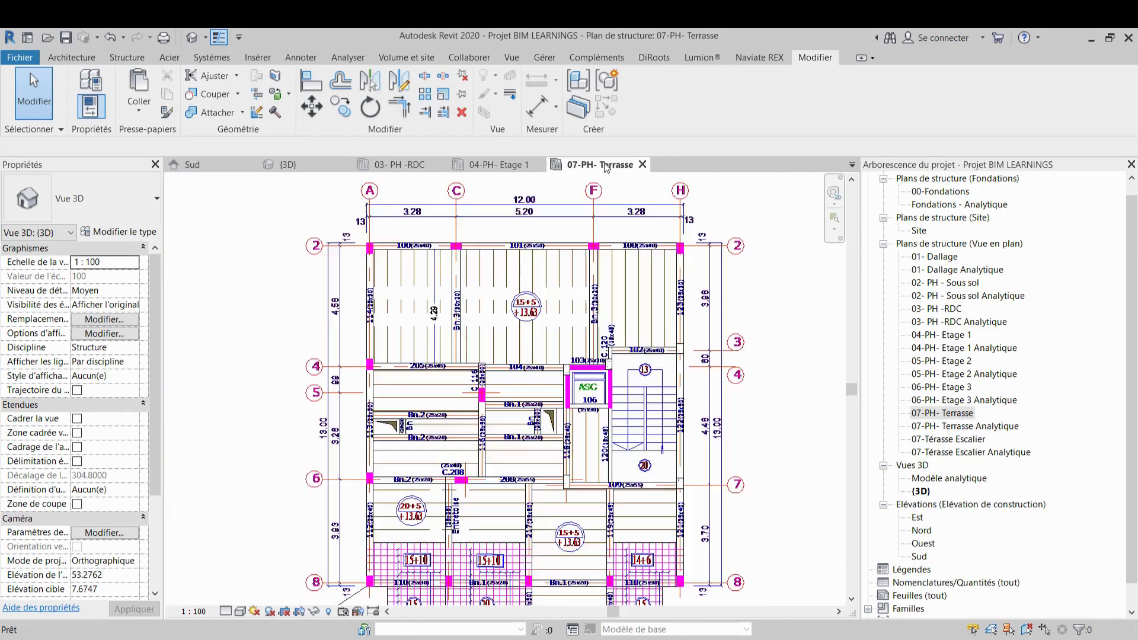
{"action": "scroll", "coordinate": [602, 373], "scroll_direction": "up", "scroll_amount": 6}
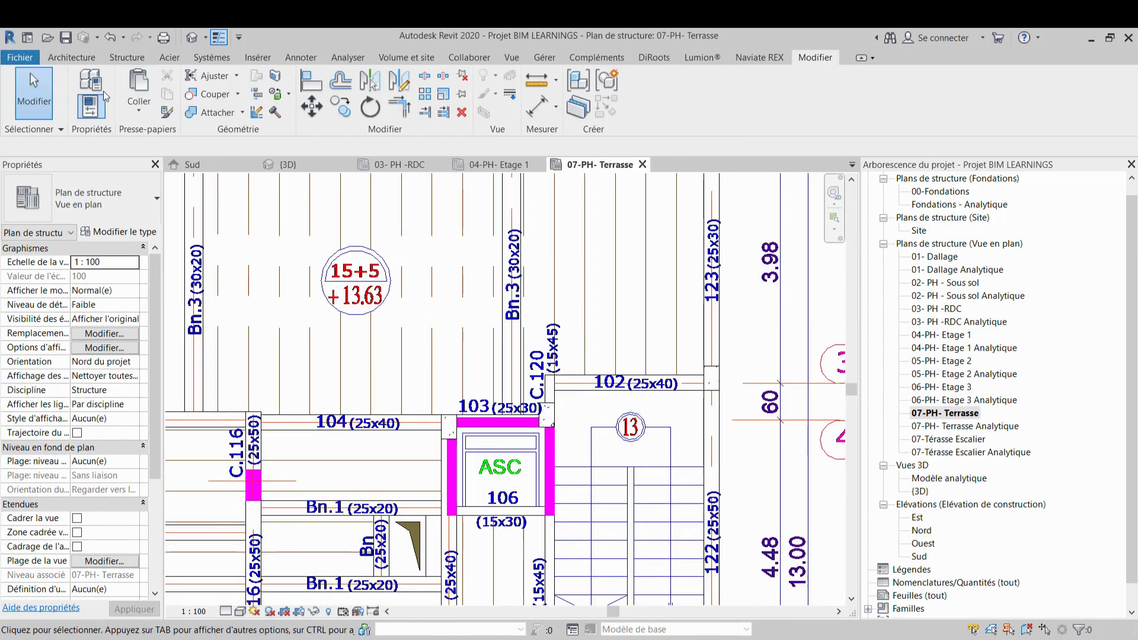
{"action": "left_click", "coordinate": [127, 58]}
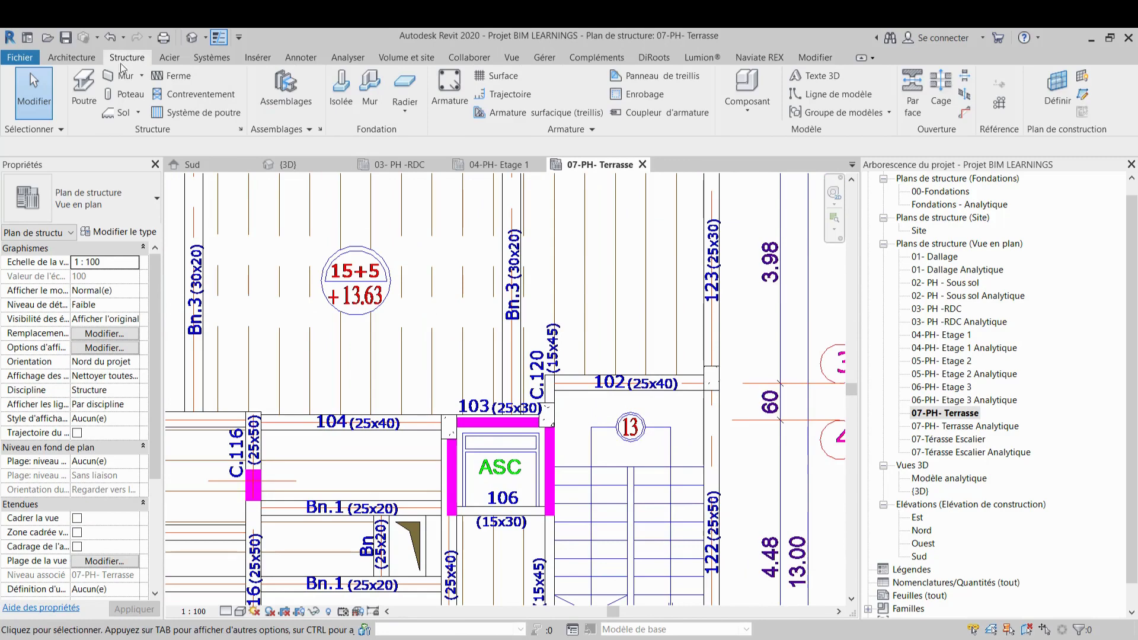
{"action": "left_click", "coordinate": [86, 86]}
{"action": "left_click", "coordinate": [626, 363]}
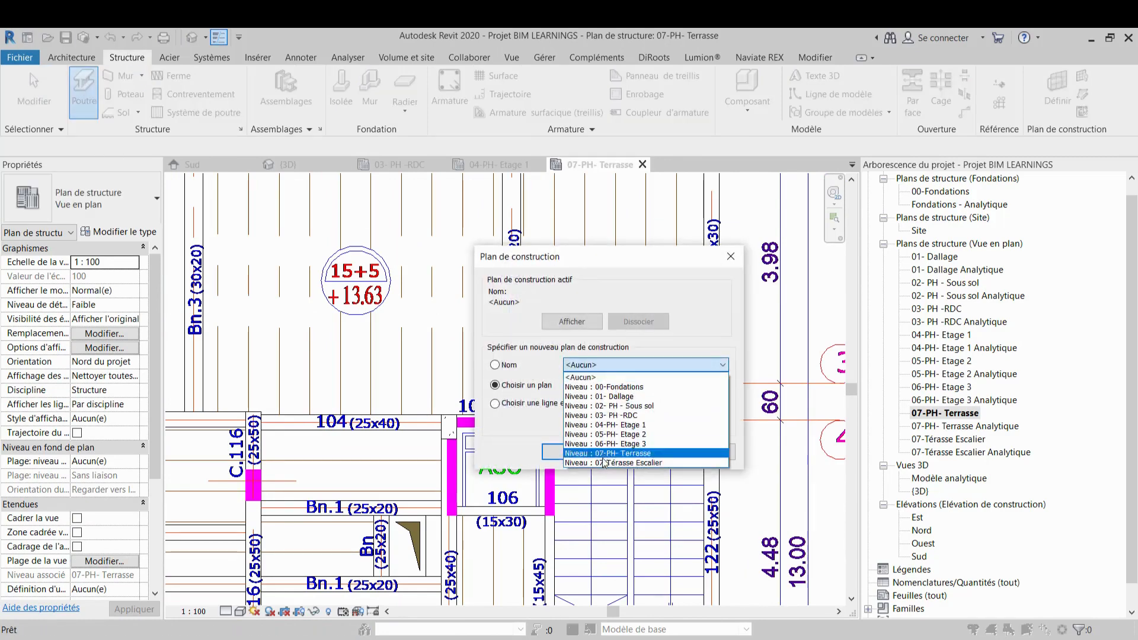
{"action": "left_click", "coordinate": [605, 455]}
{"action": "left_click", "coordinate": [563, 455]}
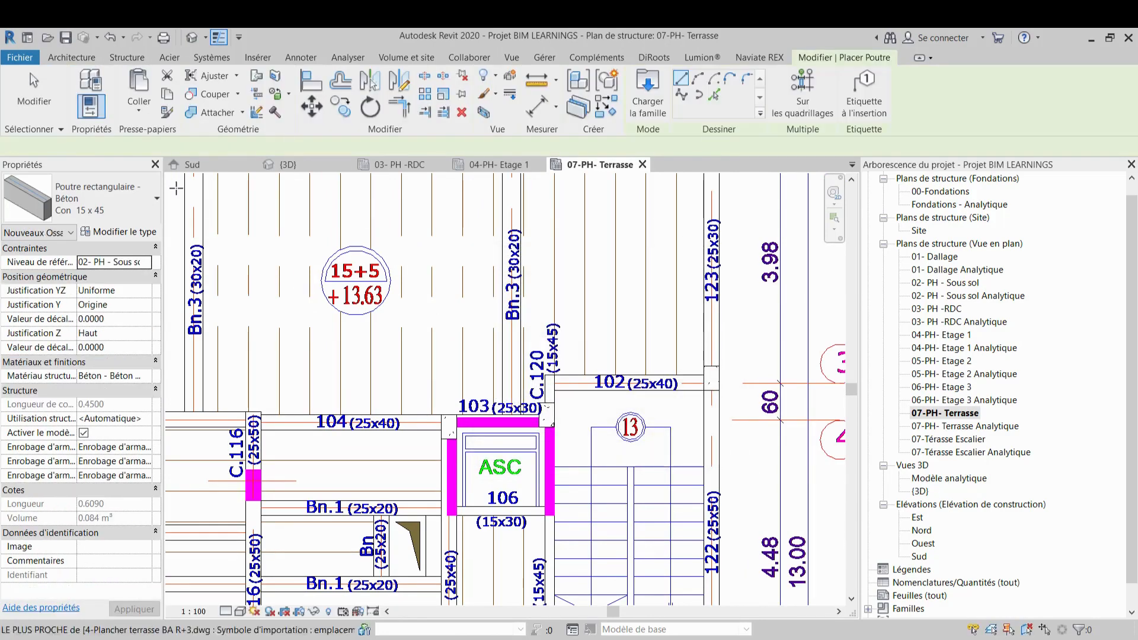
Place a Pr7 25 x 40 concrete beam along CAD beam 102 above the stair, from the elevator corner to the right column
{"action": "left_click", "coordinate": [126, 218]}
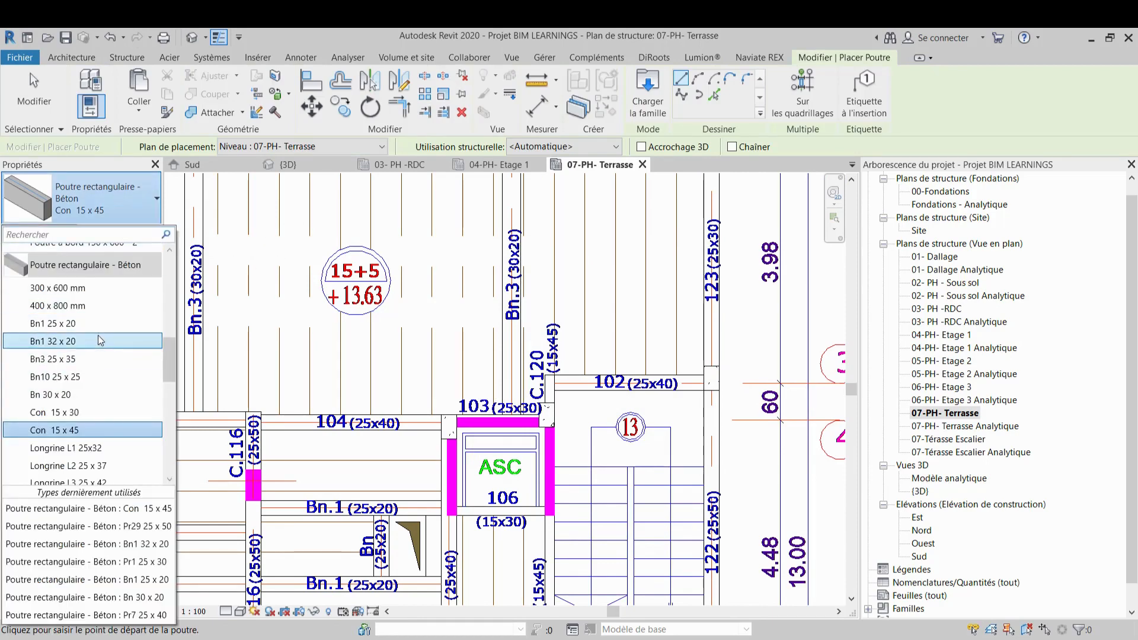
{"action": "mouse_move", "coordinate": [98, 337]}
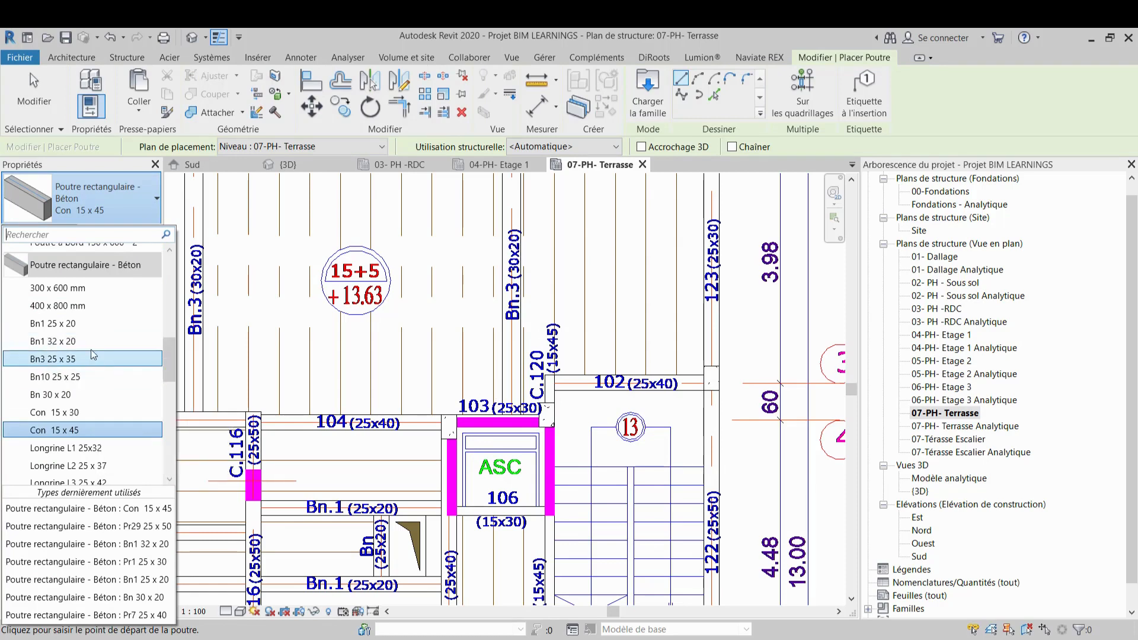
{"action": "scroll", "coordinate": [91, 349], "scroll_direction": "down", "scroll_amount": 2}
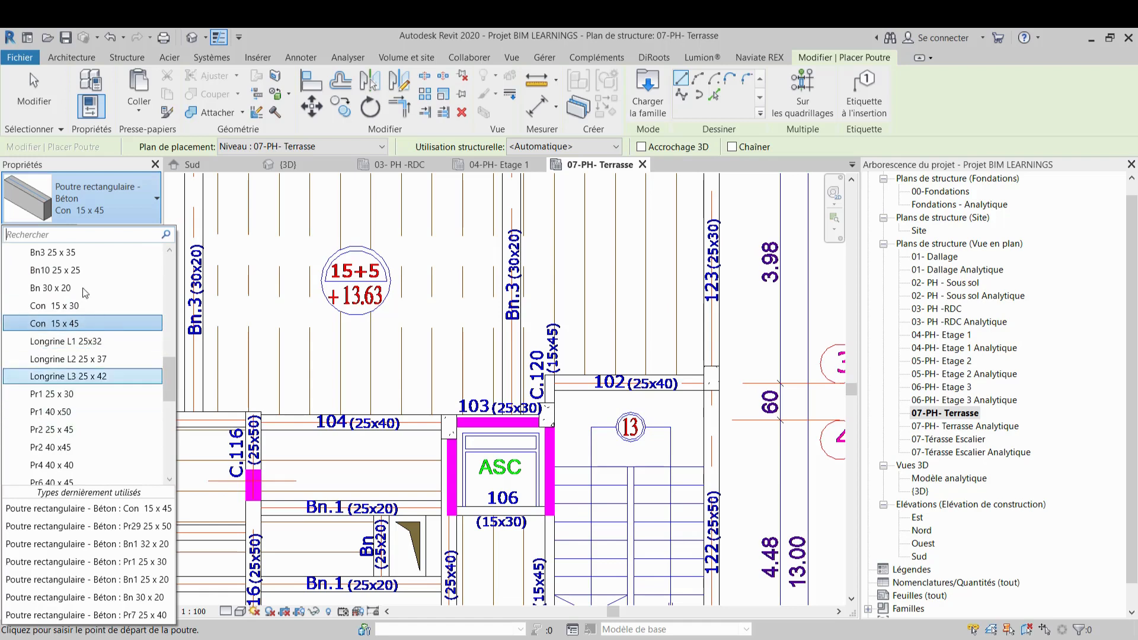
{"action": "scroll", "coordinate": [87, 319], "scroll_direction": "down", "scroll_amount": 1}
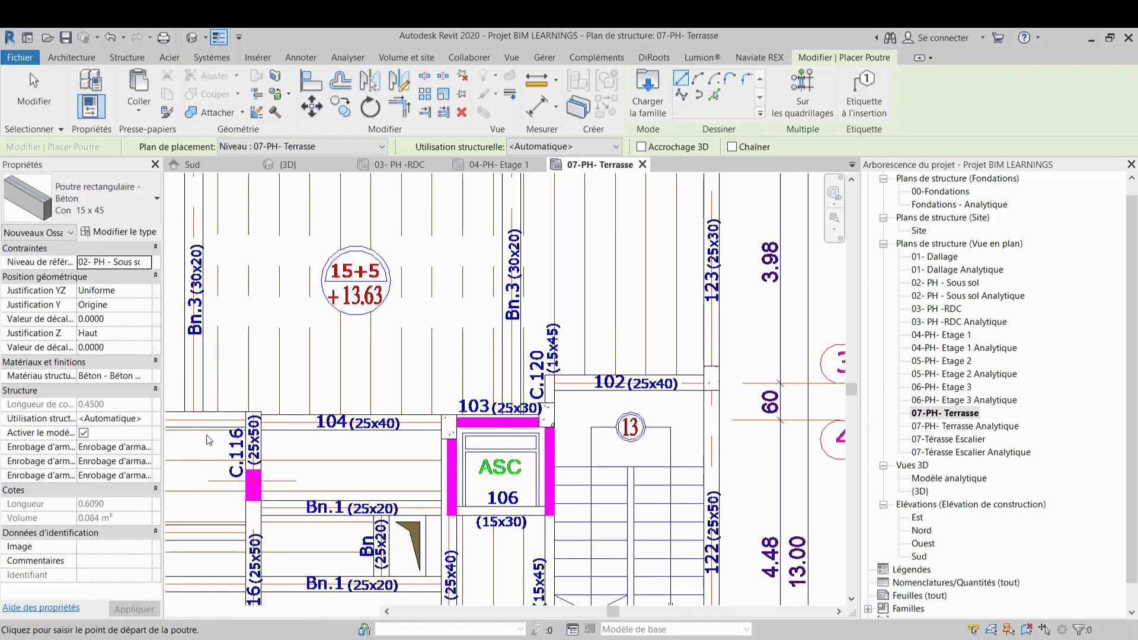
{"action": "scroll", "coordinate": [574, 385], "scroll_direction": "up", "scroll_amount": 2}
{"action": "left_click", "coordinate": [549, 385]}
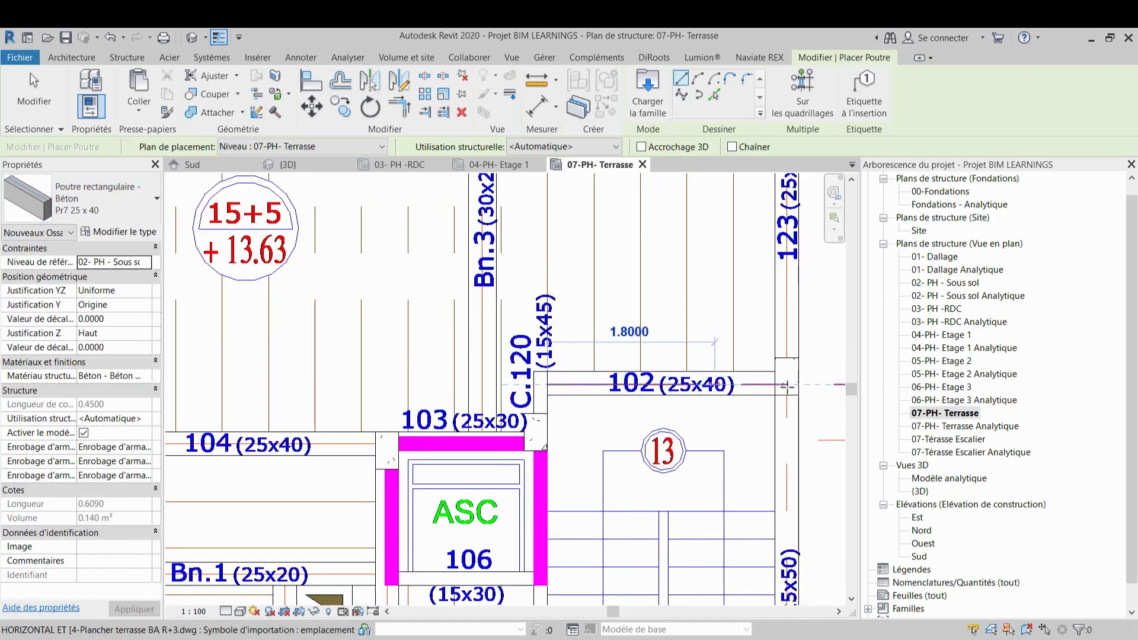
{"action": "left_click", "coordinate": [787, 385]}
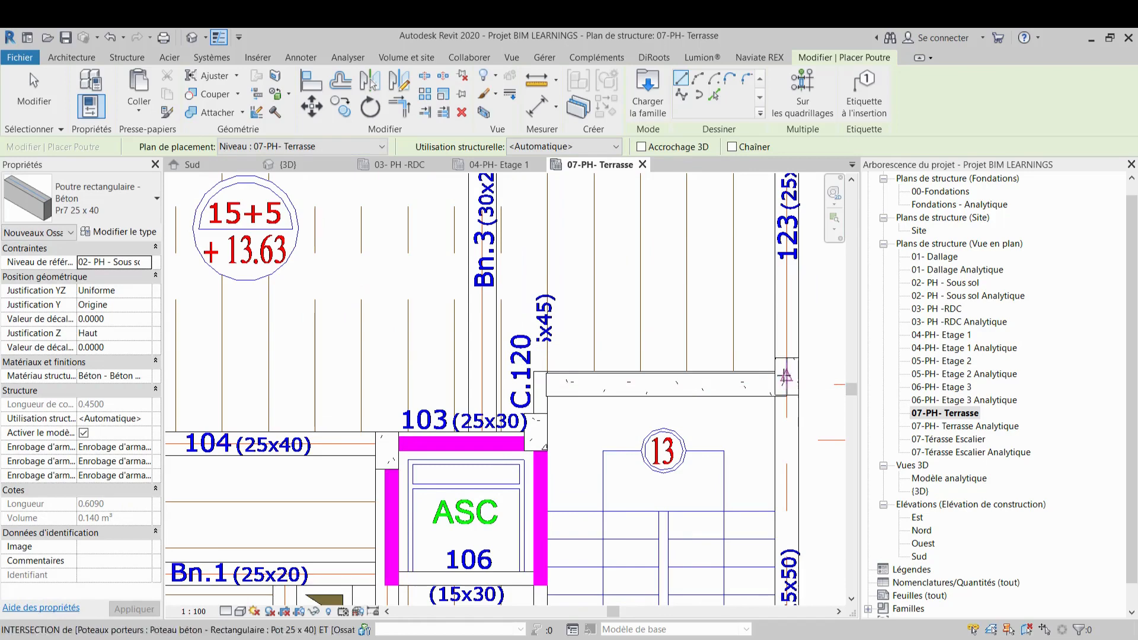
Use Align to line up the new beam 102's edge with the CAD beam edge
{"action": "scroll", "coordinate": [786, 377], "scroll_direction": "up", "scroll_amount": 5}
{"action": "key", "text": "a"}
{"action": "key", "text": "l"}
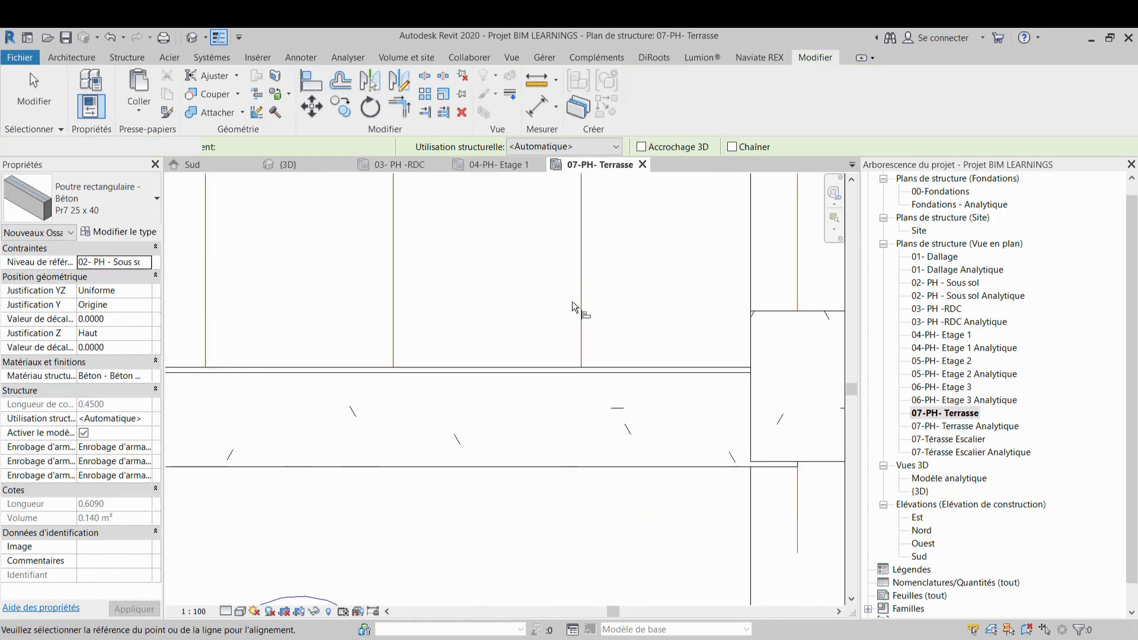
{"action": "left_click", "coordinate": [648, 371]}
{"action": "scroll", "coordinate": [694, 296], "scroll_direction": "down", "scroll_amount": 4}
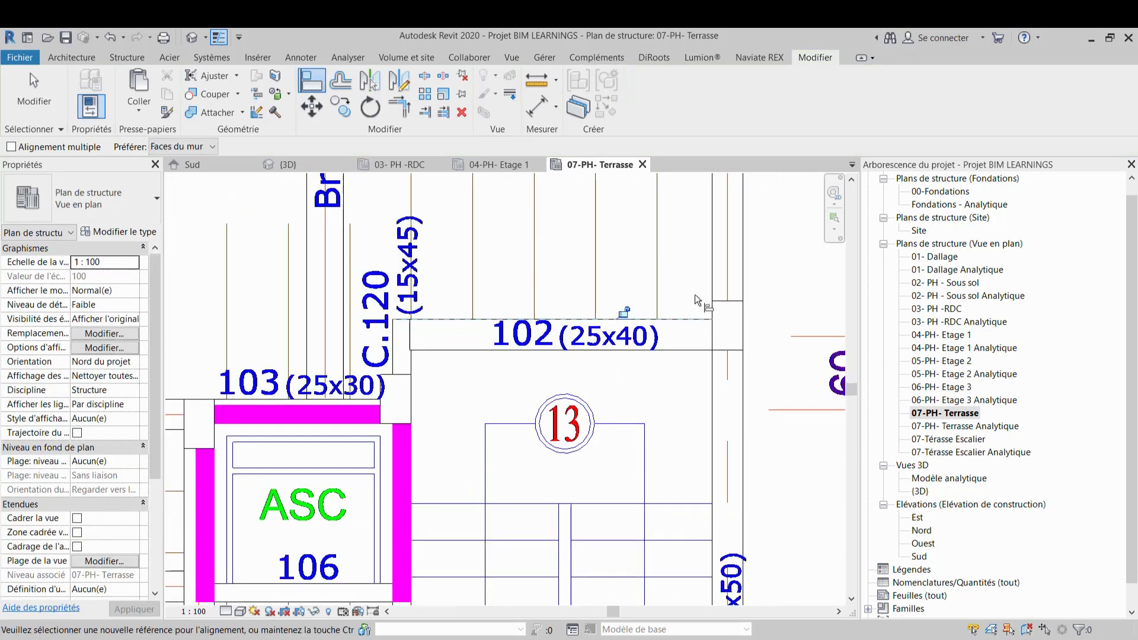
{"action": "scroll", "coordinate": [694, 294], "scroll_direction": "down", "scroll_amount": 4}
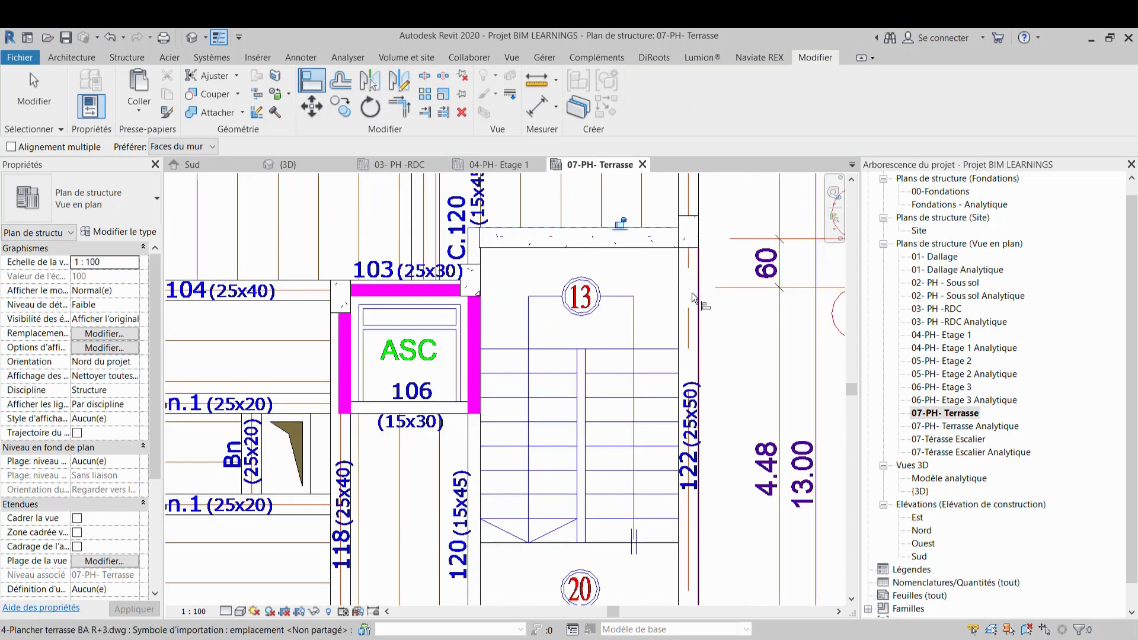
{"action": "left_click", "coordinate": [112, 198]}
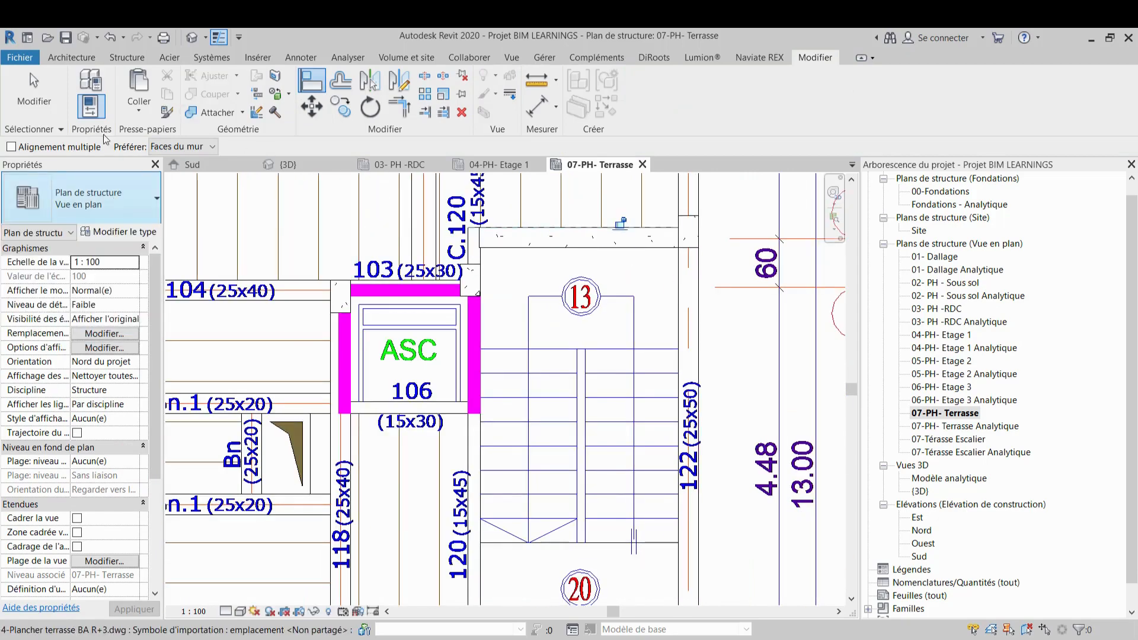
Restart the Beam tool with type Pr29 25 x 50 and draw beam 122 vertically along the stair's right side
{"action": "left_click", "coordinate": [125, 57]}
{"action": "left_click", "coordinate": [84, 95]}
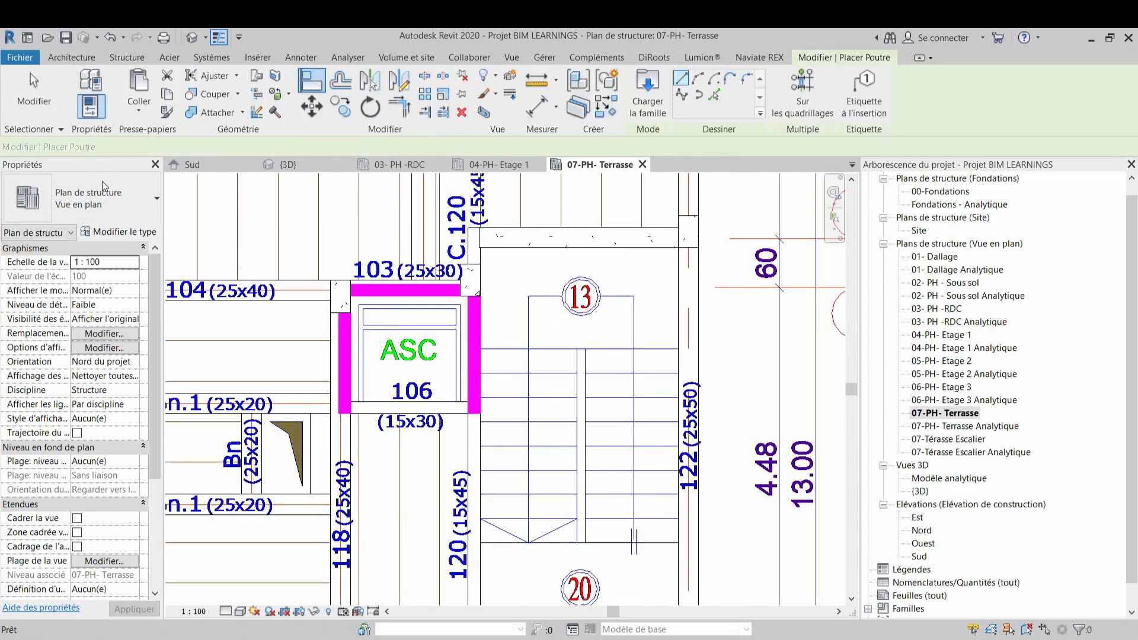
{"action": "left_click", "coordinate": [115, 204]}
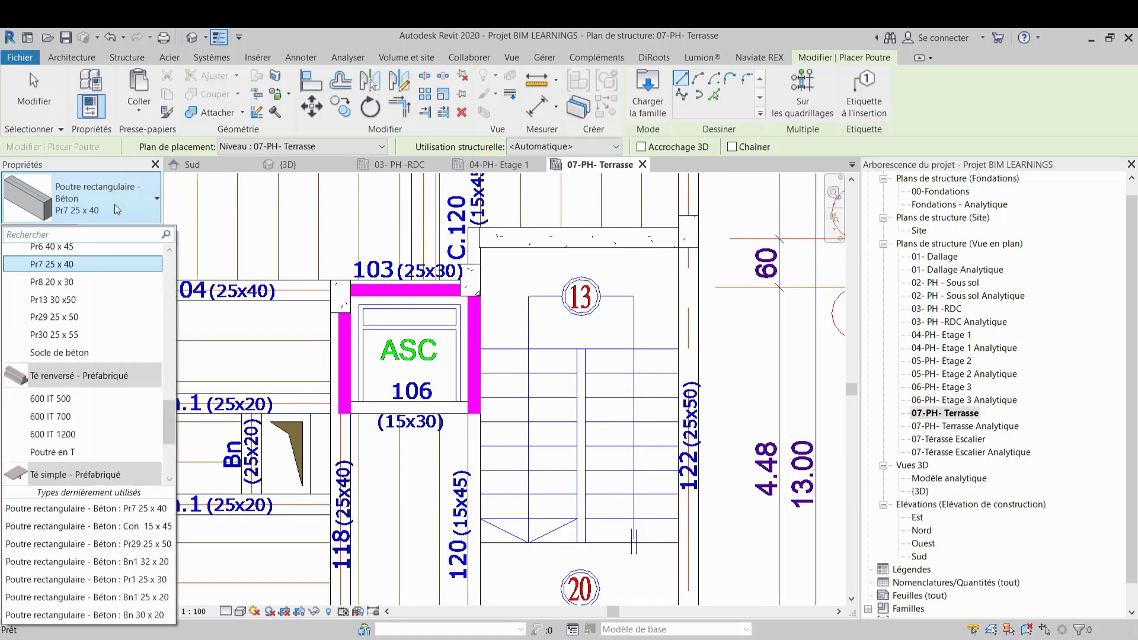
{"action": "left_click", "coordinate": [141, 318]}
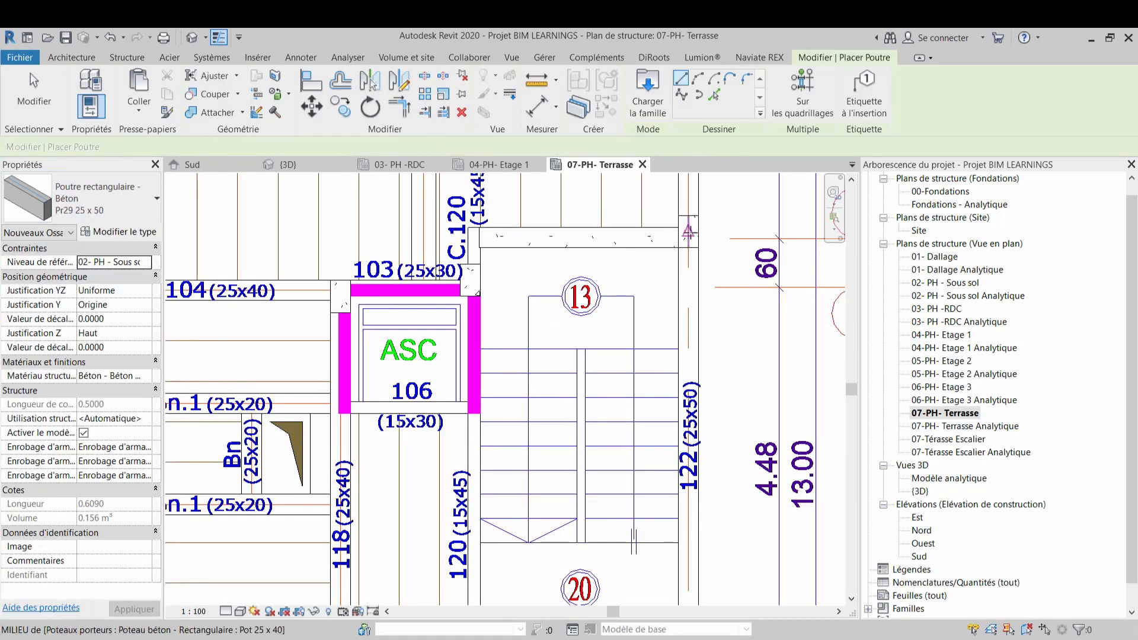
{"action": "scroll", "coordinate": [689, 231], "scroll_direction": "down", "scroll_amount": 3}
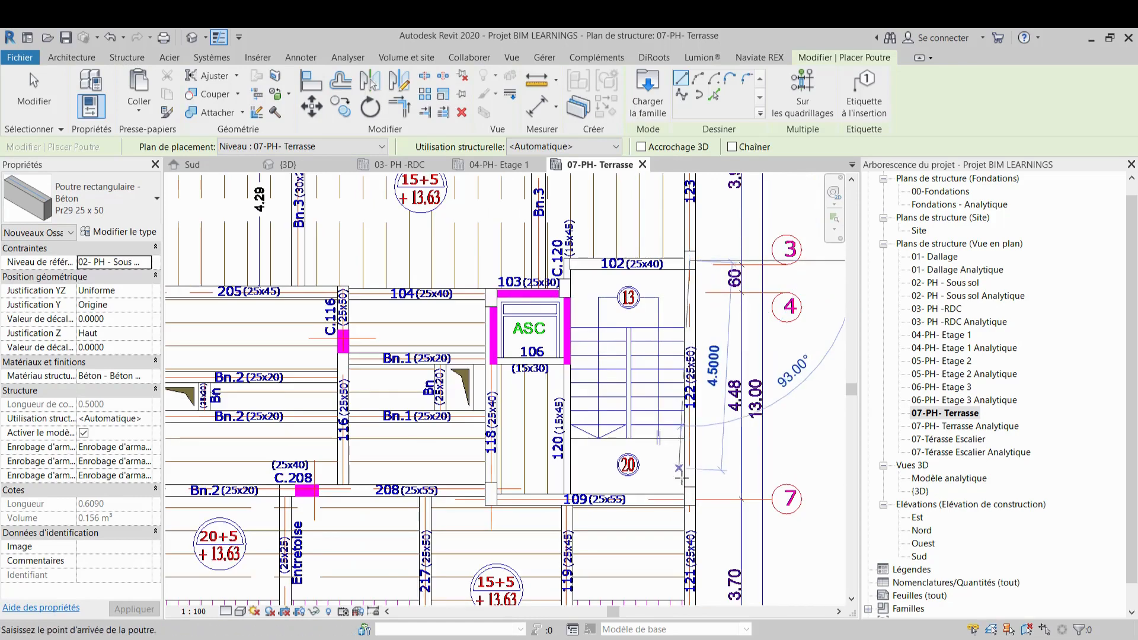
{"action": "scroll", "coordinate": [686, 496], "scroll_direction": "up", "scroll_amount": 5}
{"action": "left_click", "coordinate": [686, 496]}
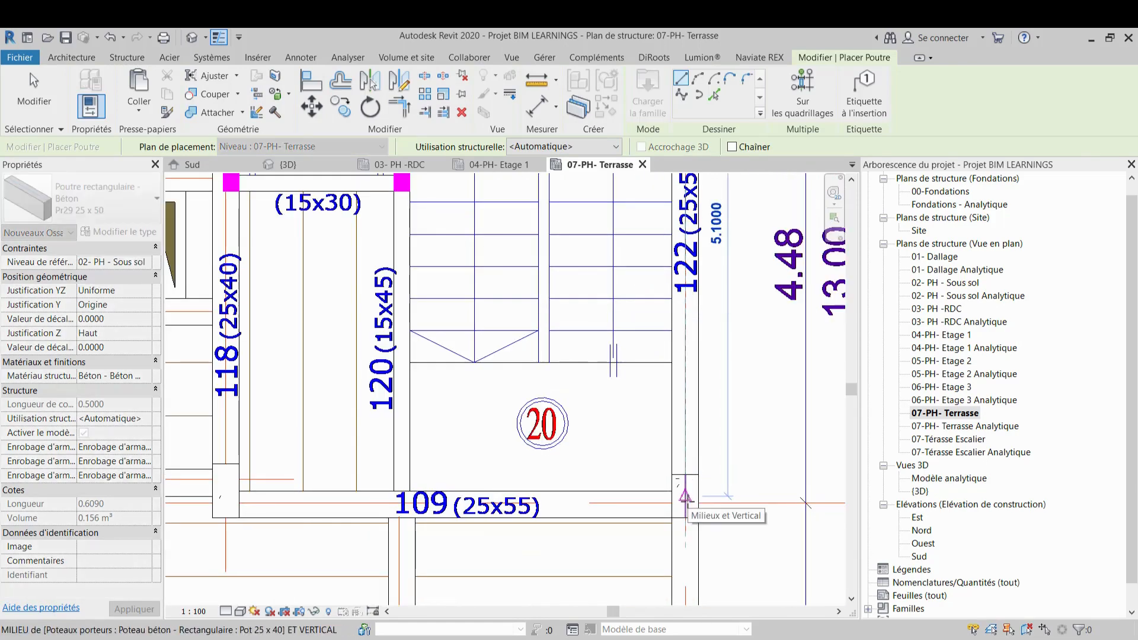
{"action": "left_click", "coordinate": [688, 503]}
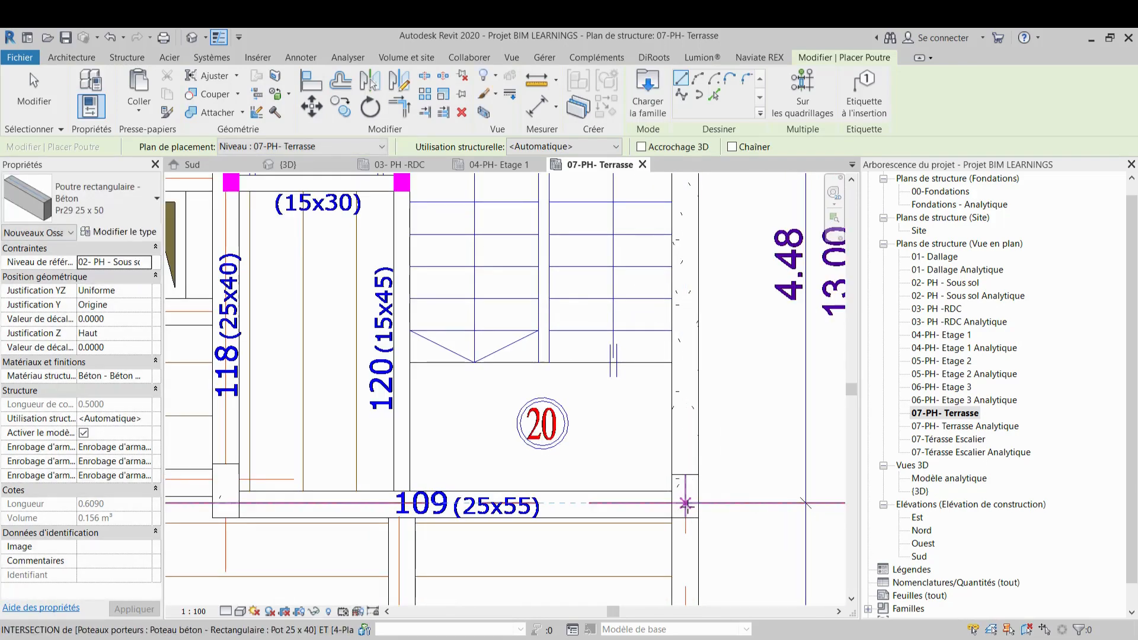
Switch to type Pr30 25 x 55 and draw beam 109 from the right column to beam 118, then exit the tool
{"action": "left_click", "coordinate": [144, 198]}
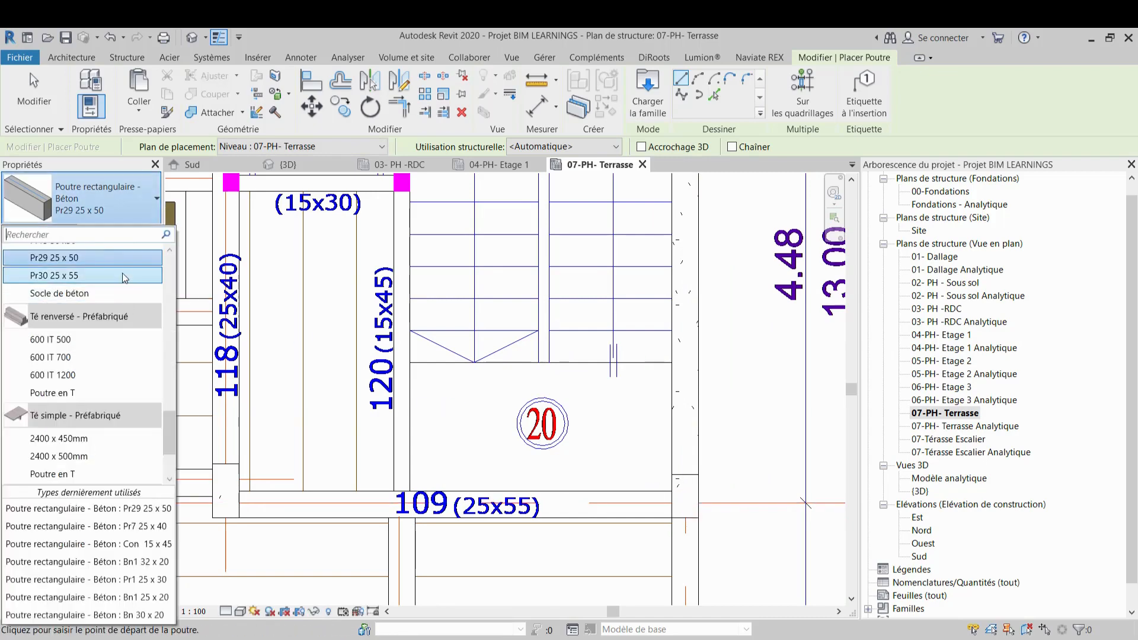
{"action": "left_click", "coordinate": [125, 278]}
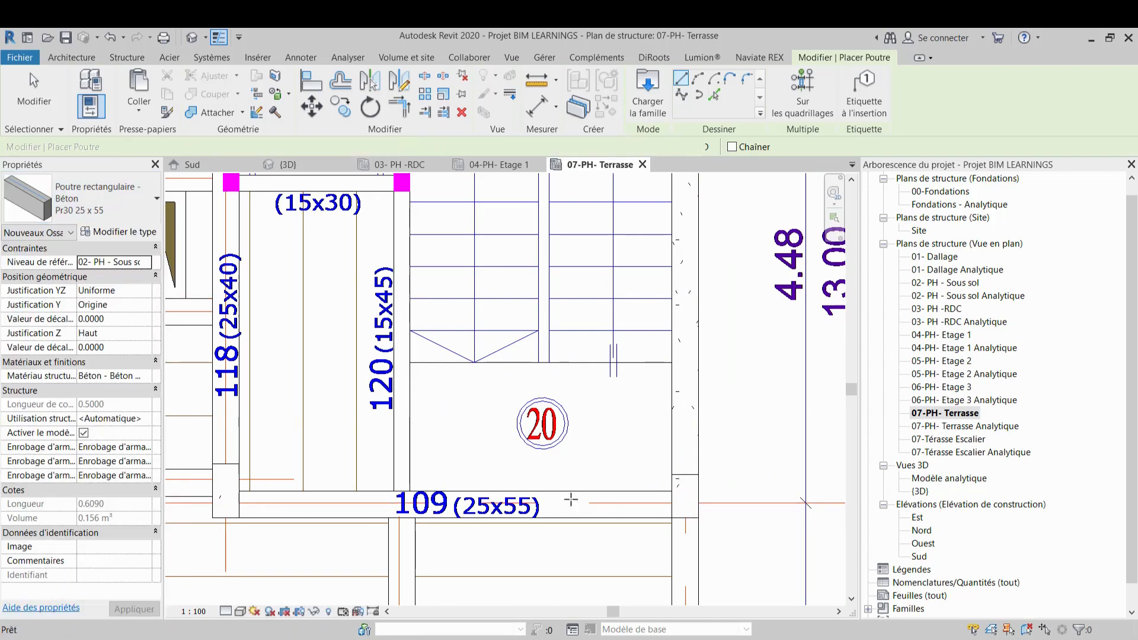
{"action": "left_click", "coordinate": [683, 505]}
{"action": "scroll", "coordinate": [346, 504], "scroll_direction": "down", "scroll_amount": 2}
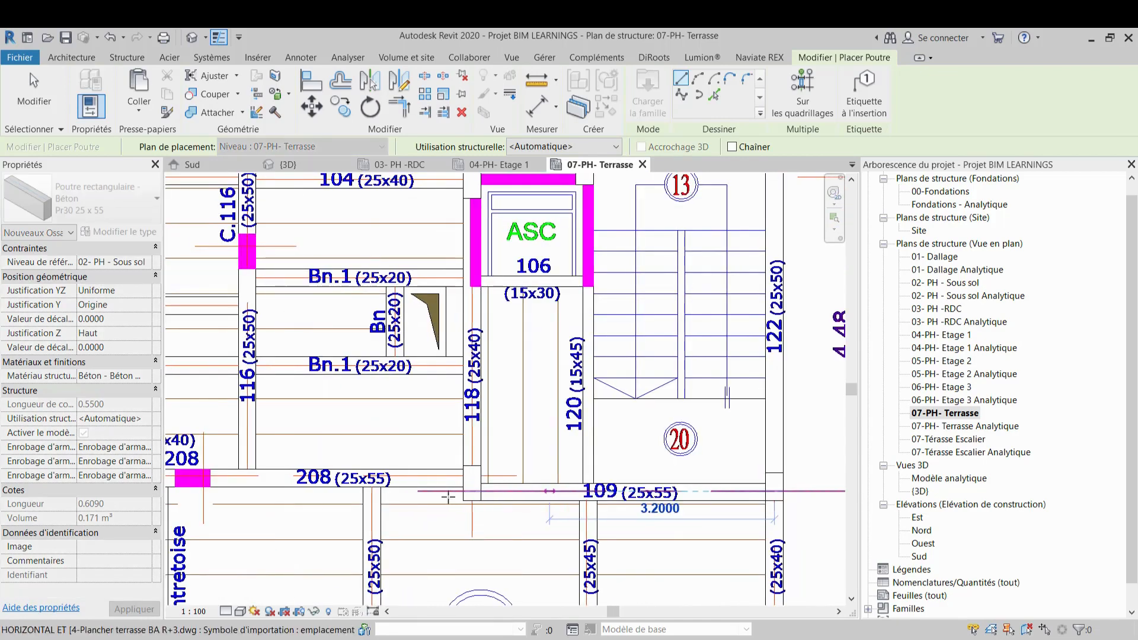
{"action": "left_click", "coordinate": [473, 490]}
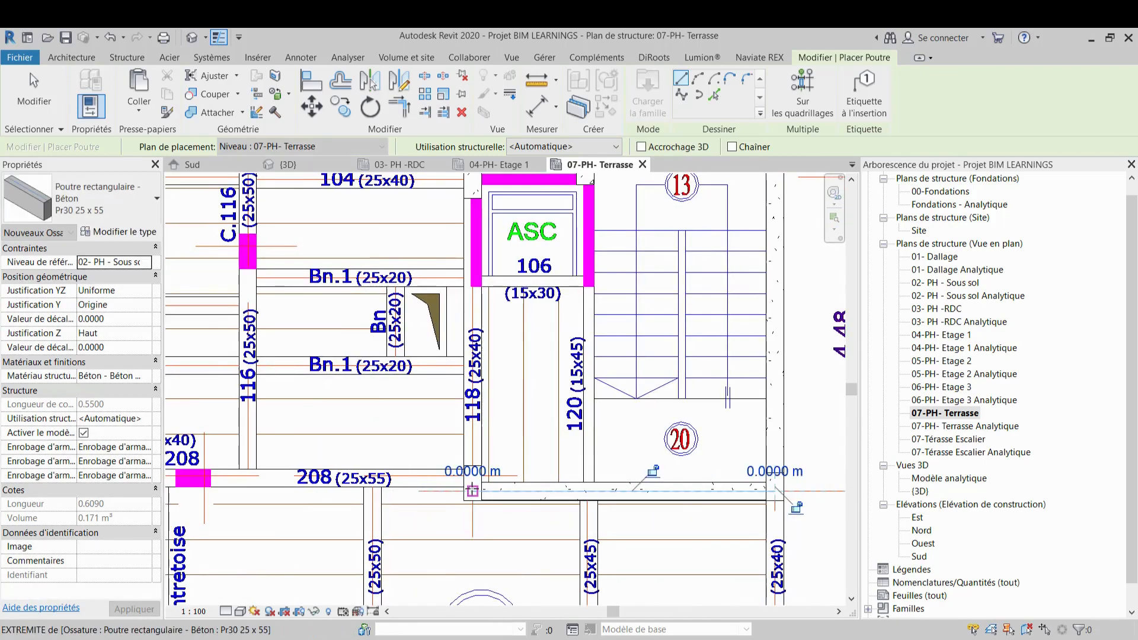
{"action": "scroll", "coordinate": [451, 490], "scroll_direction": "up", "scroll_amount": 4}
{"action": "scroll", "coordinate": [442, 488], "scroll_direction": "up", "scroll_amount": 3}
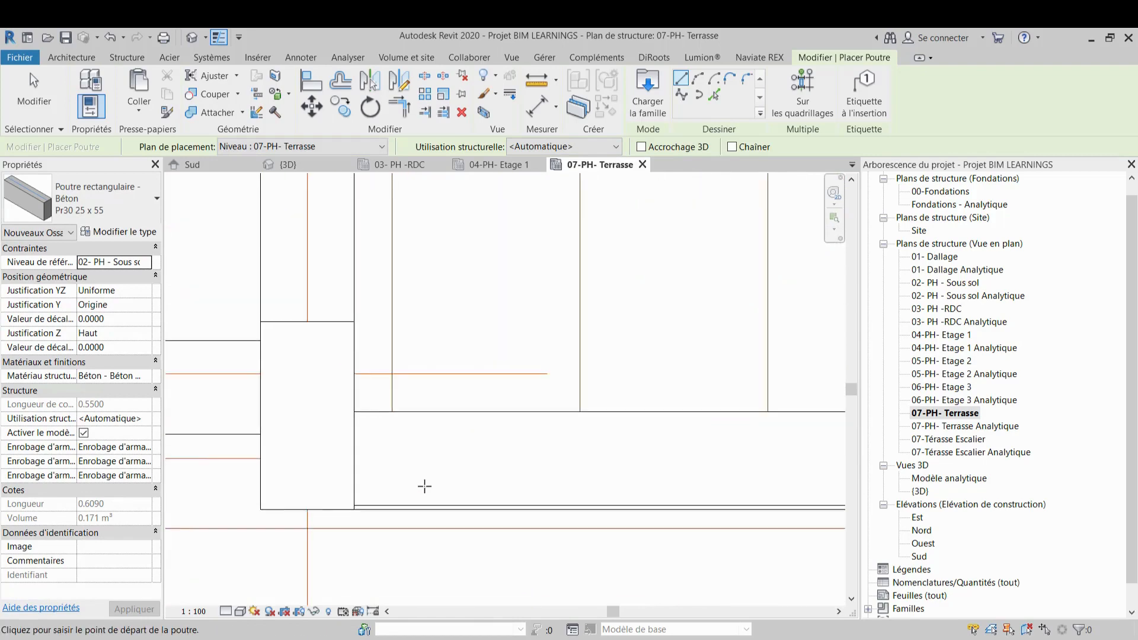
{"action": "key", "text": "Escape"}
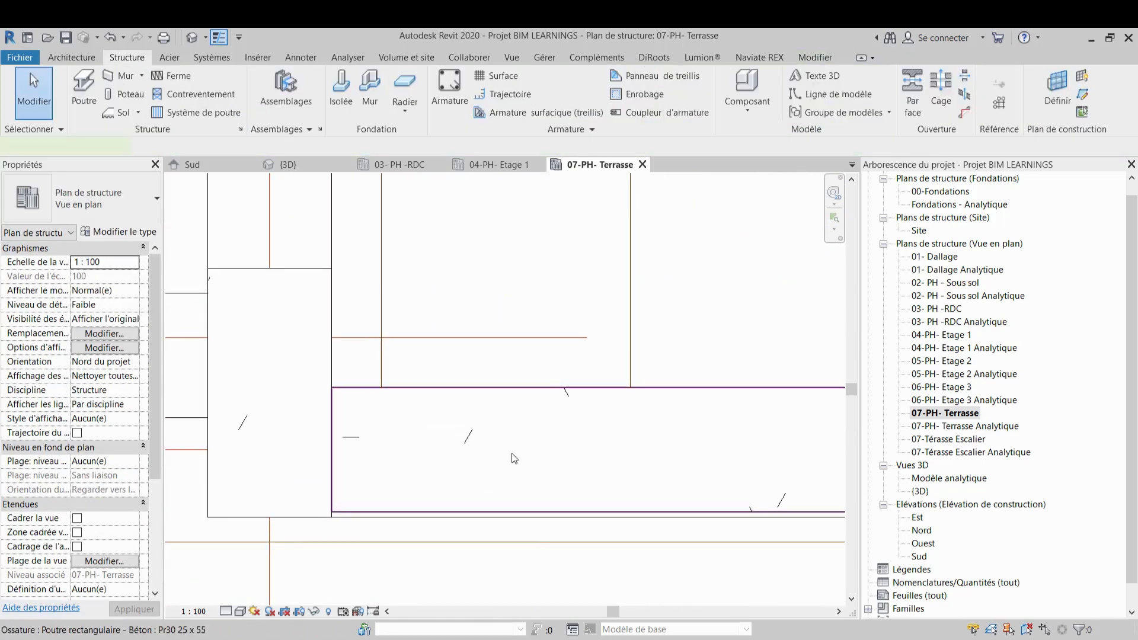
Align beam 109's edge with the CAD beam line below the stair
{"action": "left_click", "coordinate": [514, 458]}
{"action": "middle_click_drag", "start_coordinate": [514, 459], "coordinate": [488, 353]}
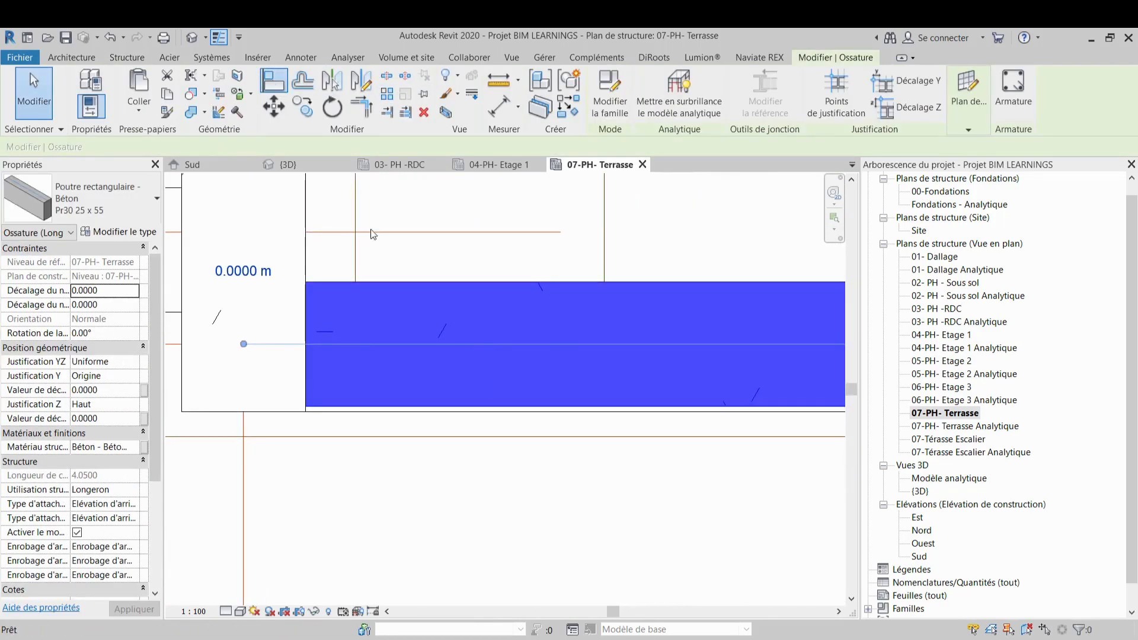
{"action": "left_click", "coordinate": [573, 413]}
{"action": "left_click", "coordinate": [578, 403]}
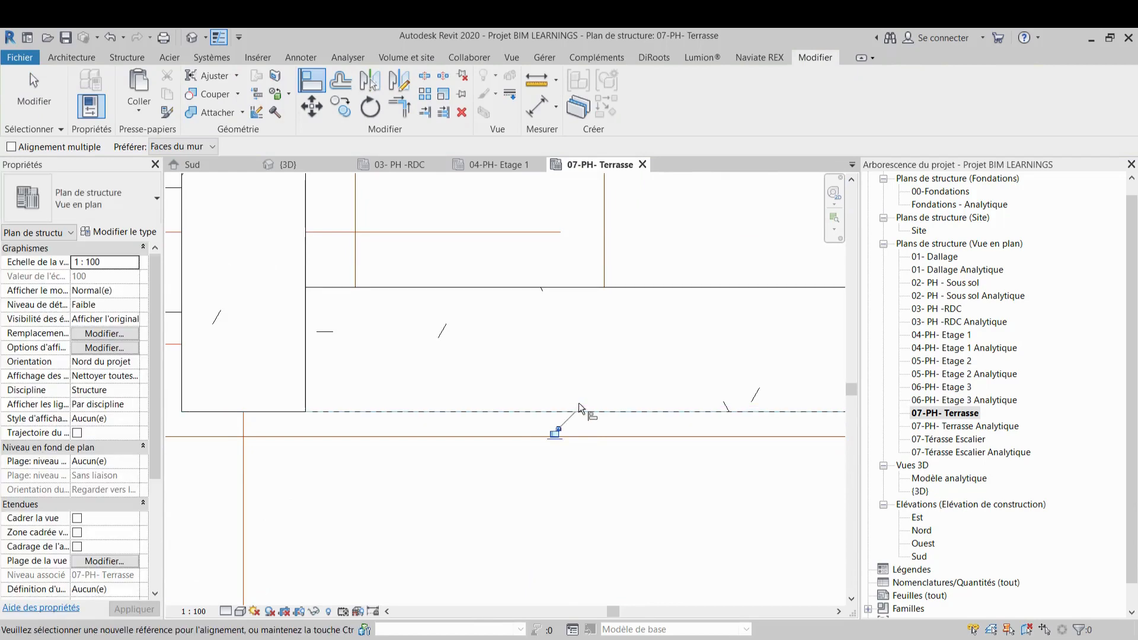
{"action": "scroll", "coordinate": [578, 404], "scroll_direction": "down", "scroll_amount": 1}
{"action": "middle_click_drag", "start_coordinate": [589, 411], "coordinate": [668, 508]}
{"action": "scroll", "coordinate": [638, 428], "scroll_direction": "down", "scroll_amount": 3}
{"action": "middle_click_drag", "start_coordinate": [635, 406], "coordinate": [640, 543]}
Start the Beam tool with type Pr7 25 x 40 and draw beam 118 vertically along its CAD beam line
{"action": "left_click", "coordinate": [128, 57]}
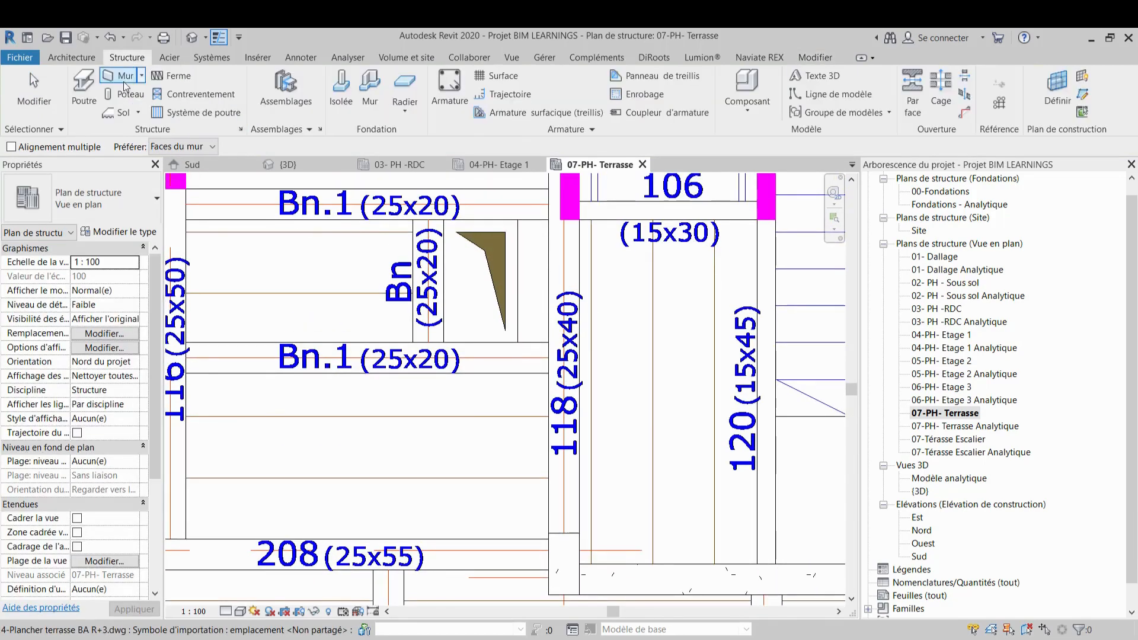
{"action": "left_click", "coordinate": [104, 95]}
{"action": "left_click", "coordinate": [131, 58]}
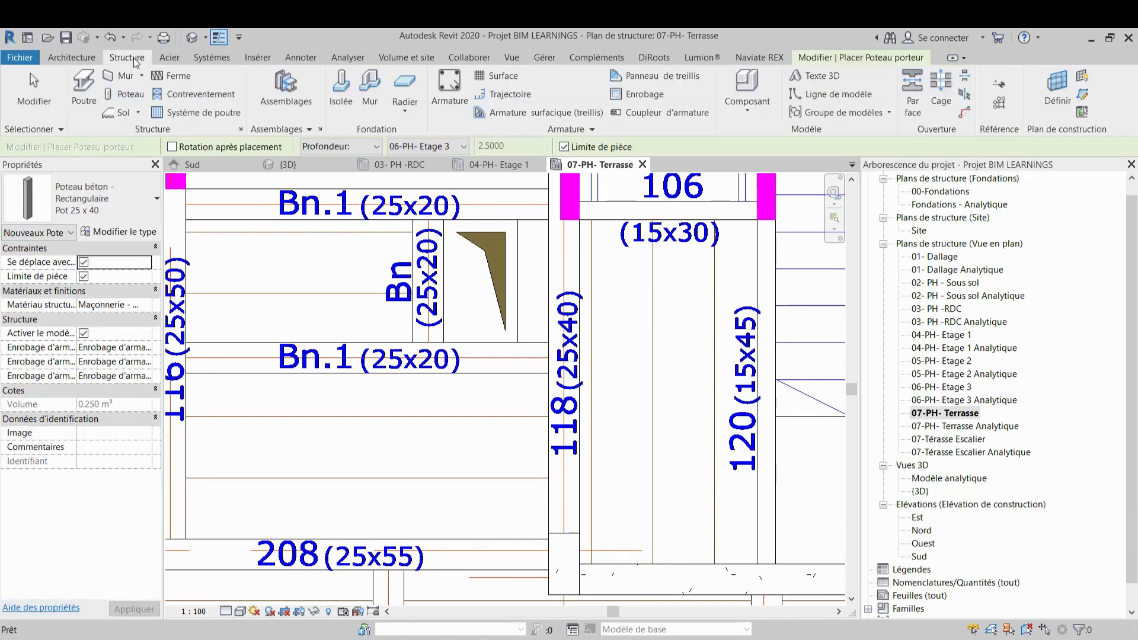
{"action": "left_click", "coordinate": [91, 92]}
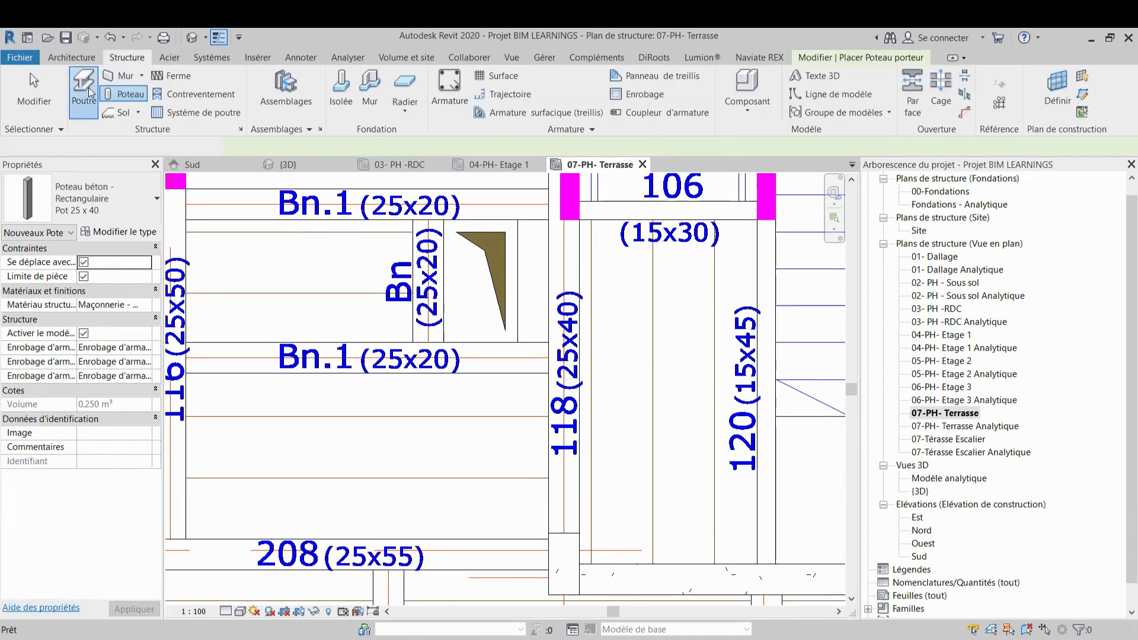
{"action": "left_click", "coordinate": [105, 184]}
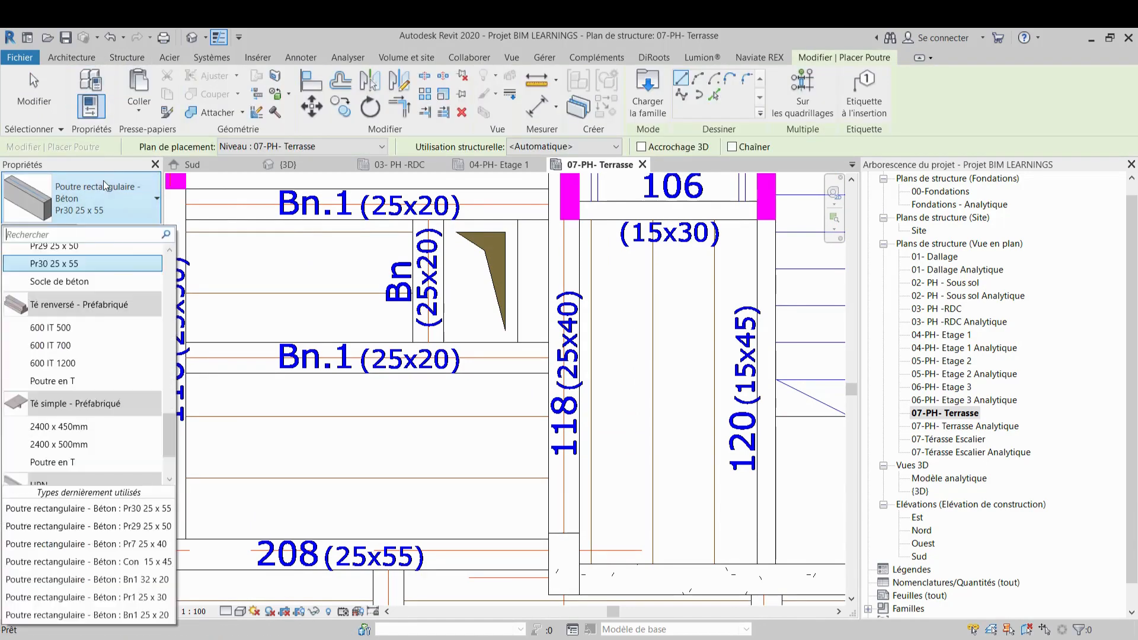
{"action": "scroll", "coordinate": [101, 279], "scroll_direction": "up", "scroll_amount": 1}
{"action": "left_click", "coordinate": [99, 267]}
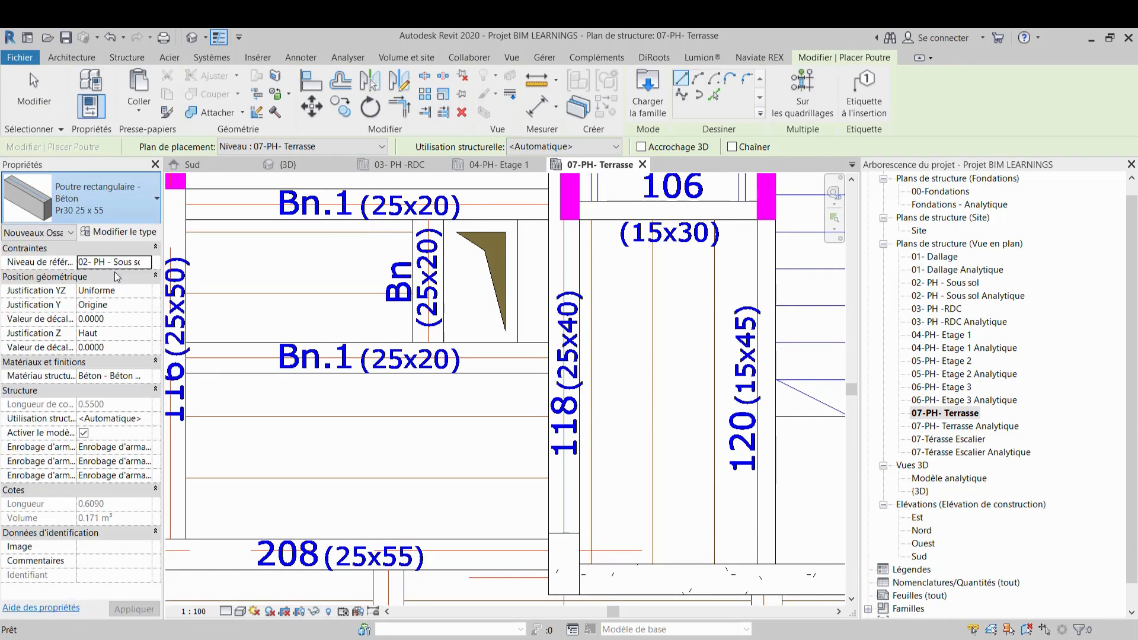
{"action": "left_click", "coordinate": [564, 571]}
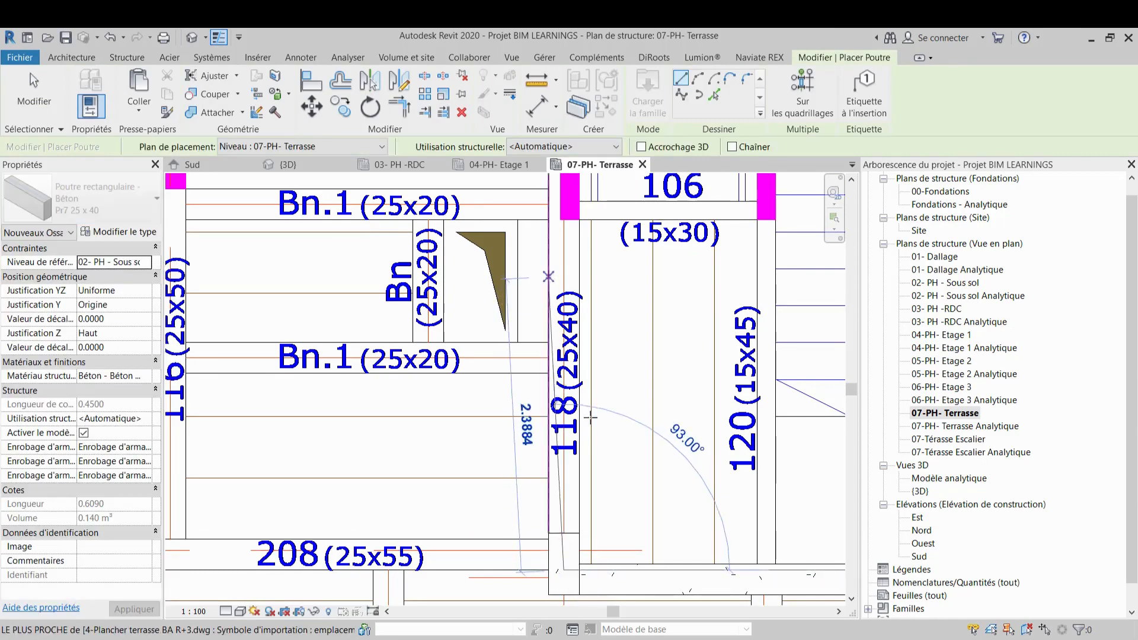
{"action": "middle_click_drag", "start_coordinate": [551, 281], "coordinate": [582, 462]}
{"action": "scroll", "coordinate": [601, 434], "scroll_direction": "down", "scroll_amount": 1}
{"action": "left_click", "coordinate": [591, 301]}
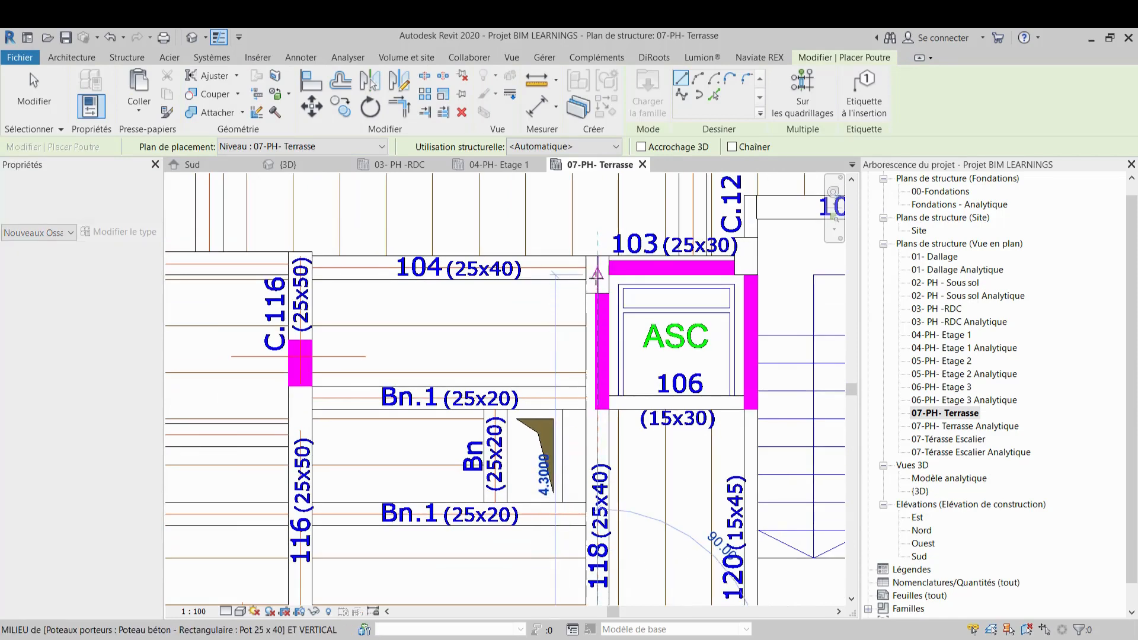
{"action": "middle_click_drag", "start_coordinate": [607, 295], "coordinate": [492, 320]}
{"action": "key", "text": "Escape"}
{"action": "key", "text": "Escape"}
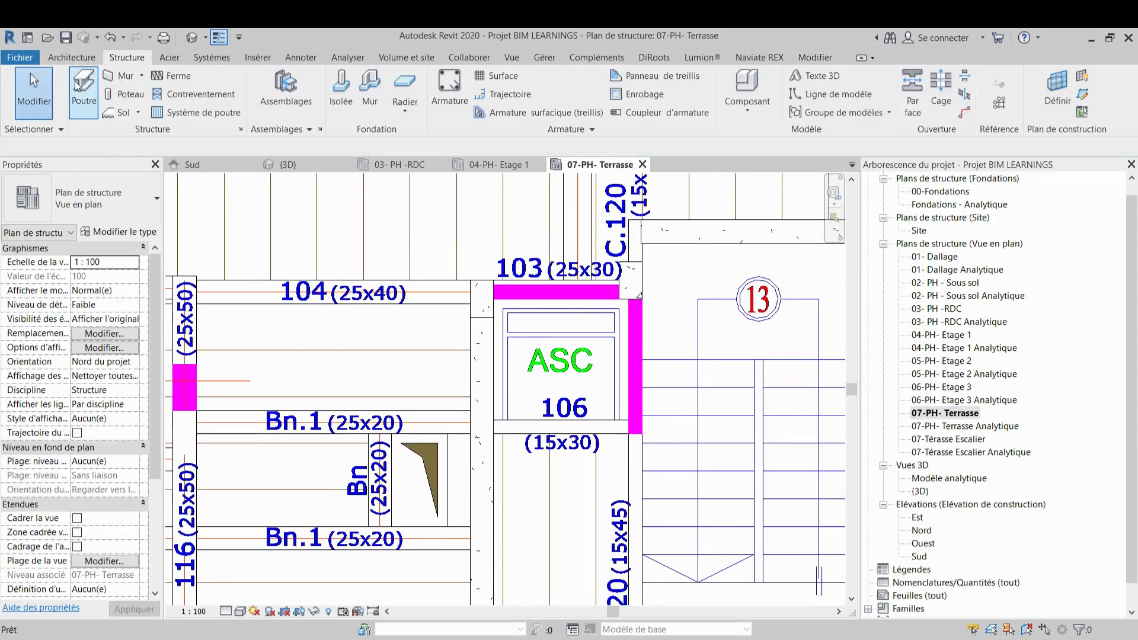
Draw beam 103 horizontally along the top of the lift shaft using type Pr1 25 x 30
{"action": "left_click", "coordinate": [77, 86]}
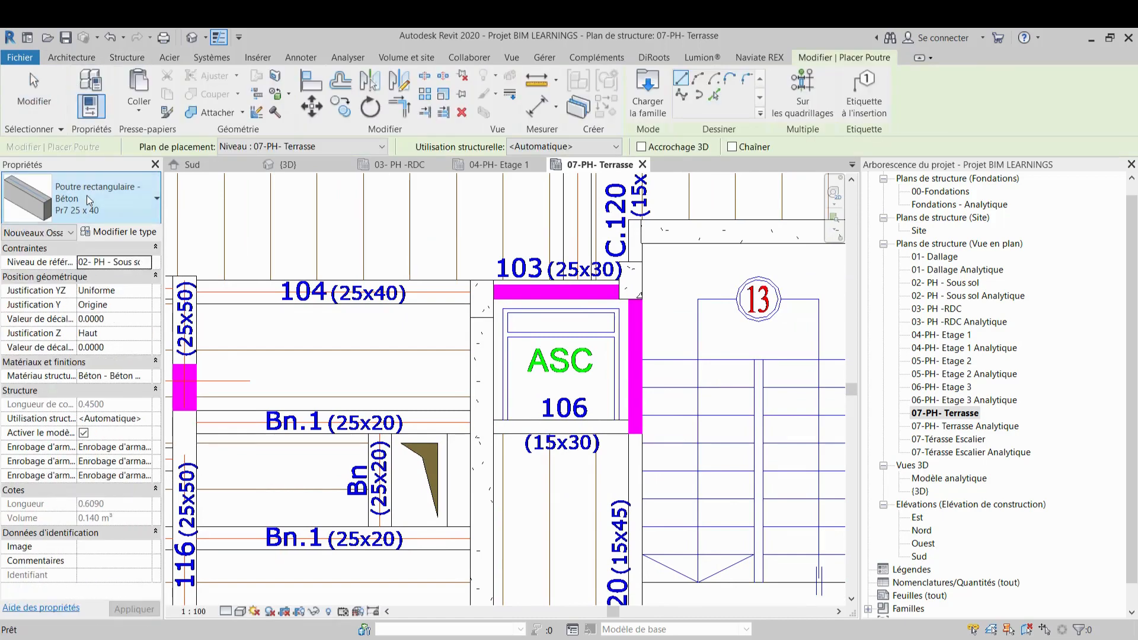
{"action": "left_click", "coordinate": [86, 194]}
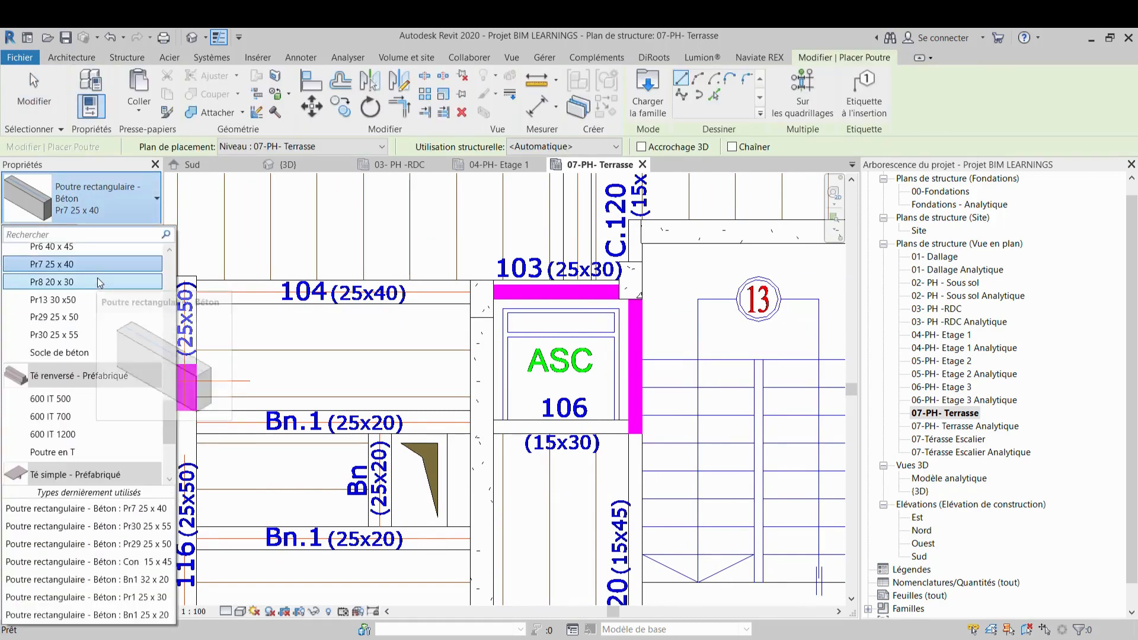
{"action": "left_click", "coordinate": [138, 596]}
{"action": "scroll", "coordinate": [478, 289], "scroll_direction": "up", "scroll_amount": 3}
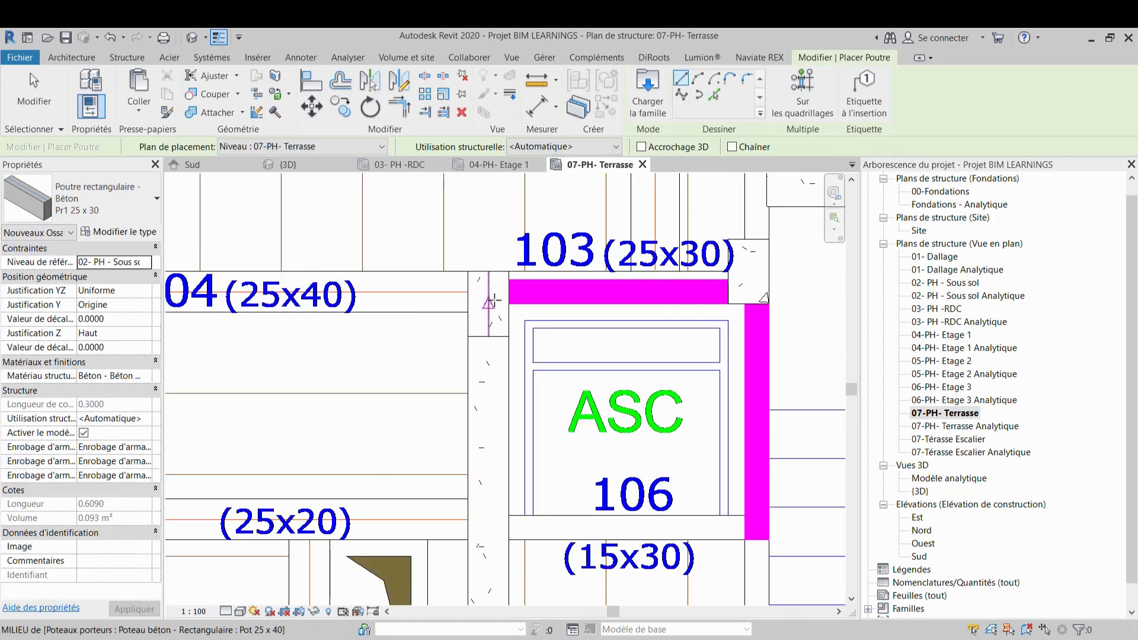
{"action": "left_click", "coordinate": [489, 280]}
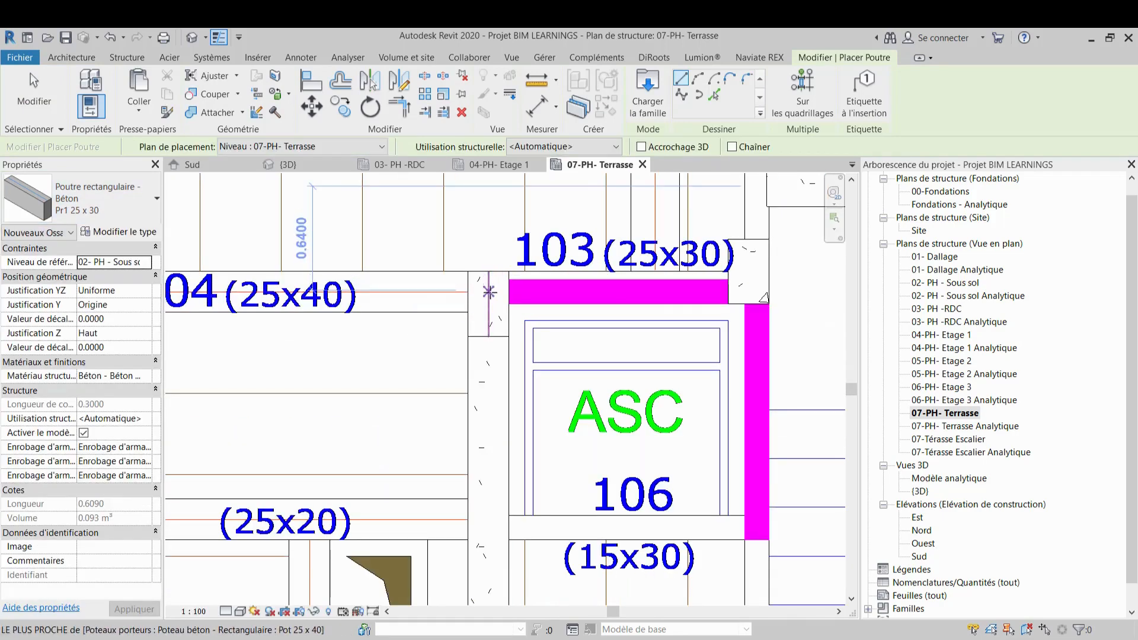
{"action": "left_click", "coordinate": [482, 293]}
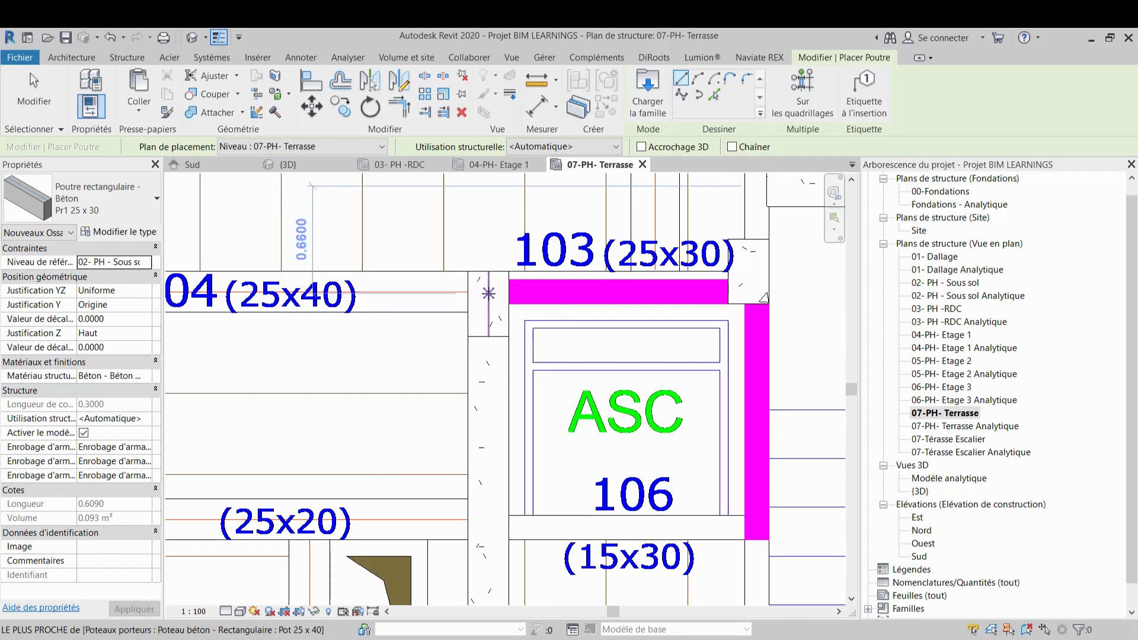
{"action": "left_click", "coordinate": [748, 290]}
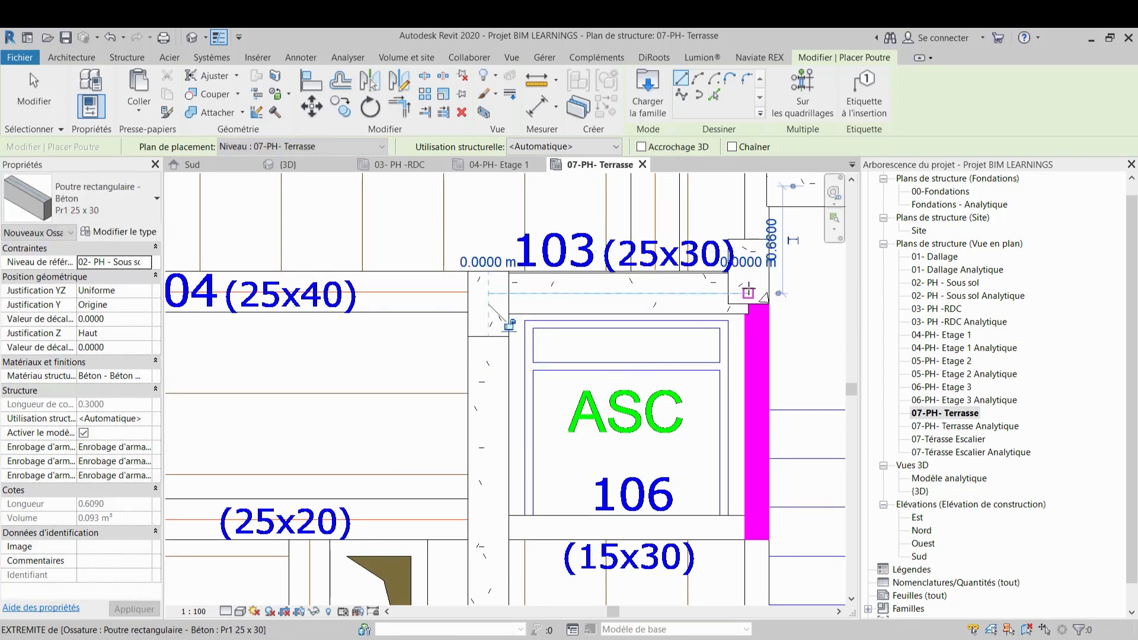
{"action": "key", "text": "Escape"}
{"action": "scroll", "coordinate": [720, 238], "scroll_direction": "up", "scroll_amount": 4}
{"action": "key", "text": "Escape"}
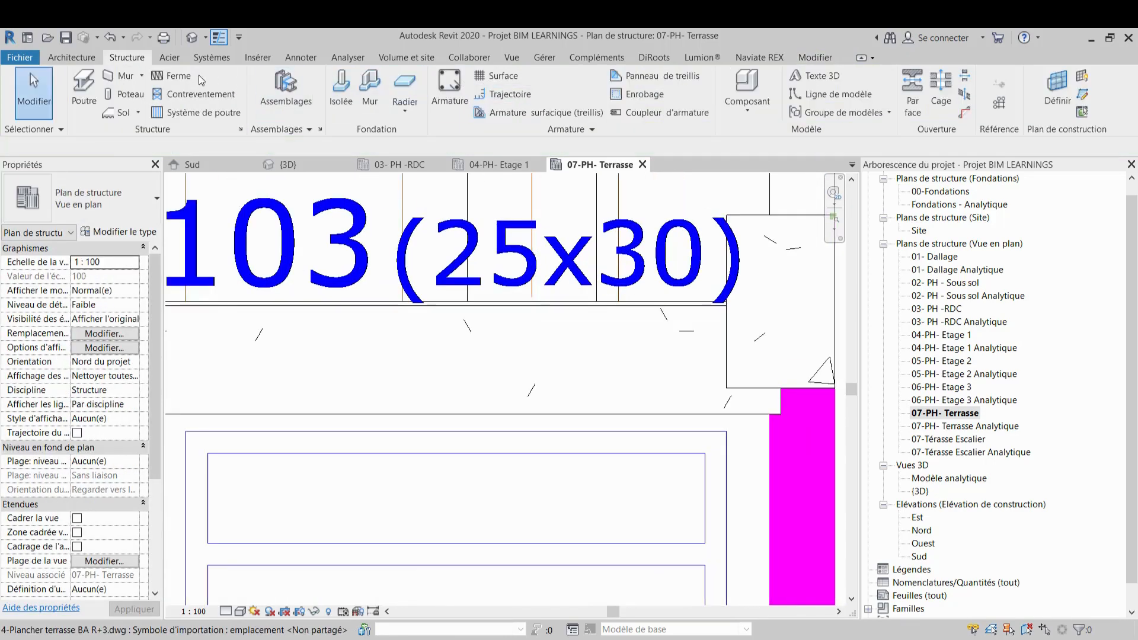
Draw load-bearing walls of type Mur en béton 15 cm around the lift shaft opening
{"action": "left_click", "coordinate": [586, 310]}
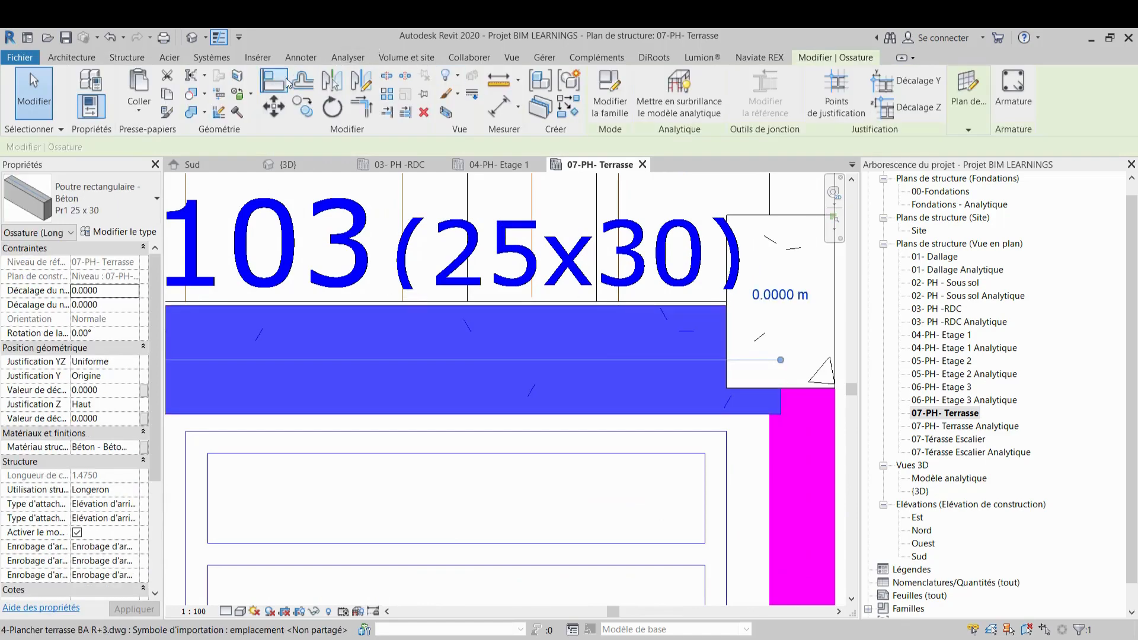
{"action": "key", "text": "Escape"}
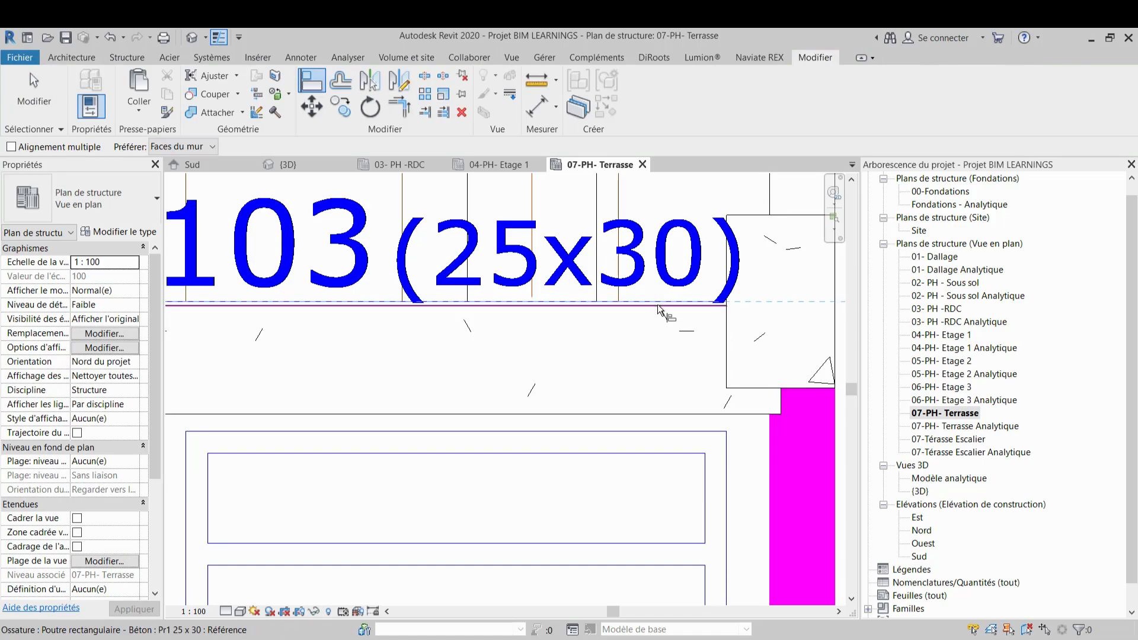
{"action": "scroll", "coordinate": [712, 297], "scroll_direction": "down", "scroll_amount": 5}
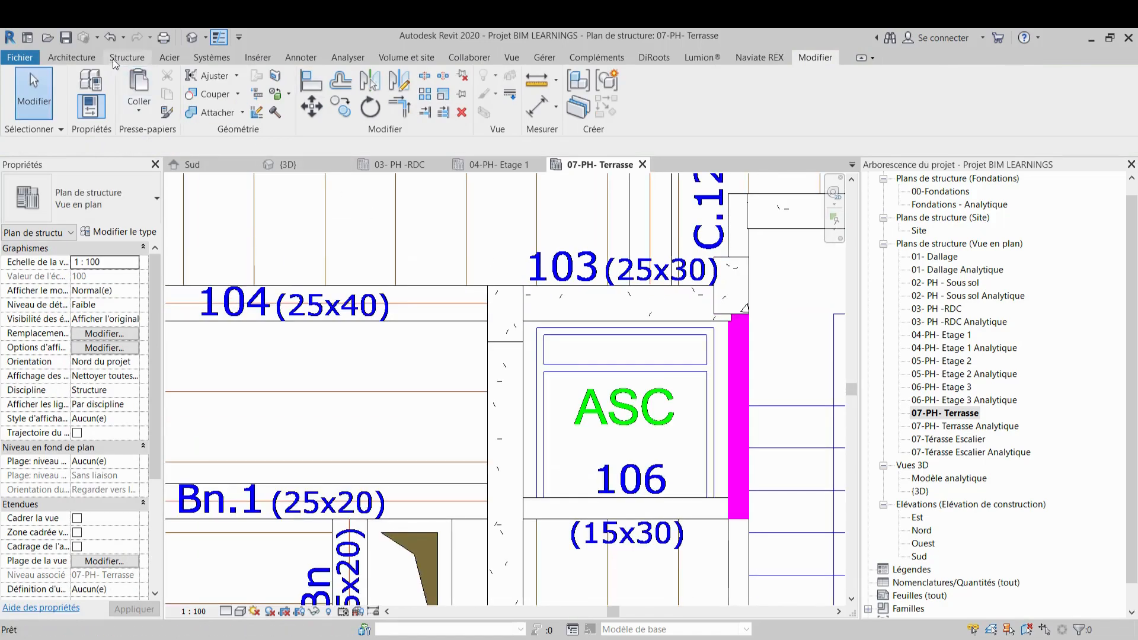
{"action": "left_click", "coordinate": [71, 57]}
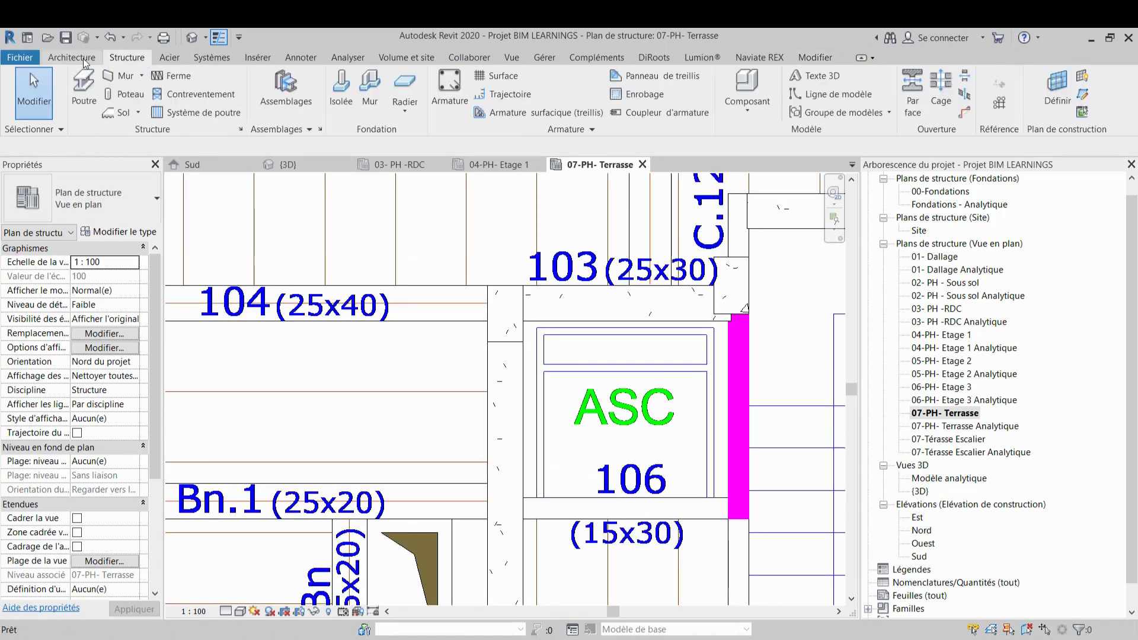
{"action": "left_click", "coordinate": [120, 59]}
{"action": "left_click", "coordinate": [111, 80]}
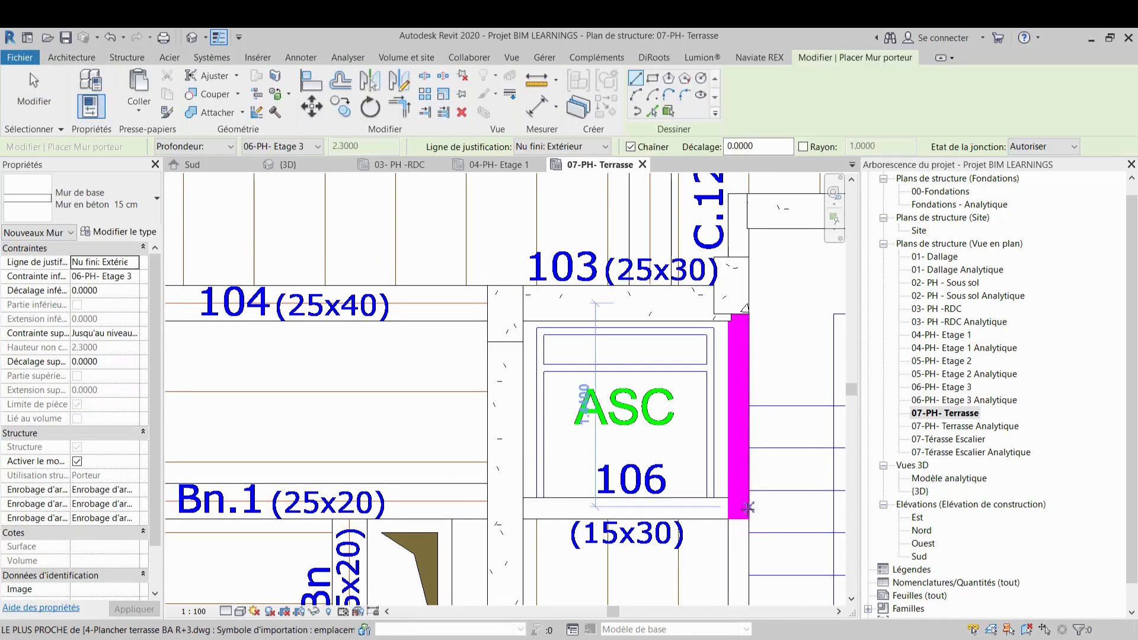
{"action": "left_click", "coordinate": [750, 519]}
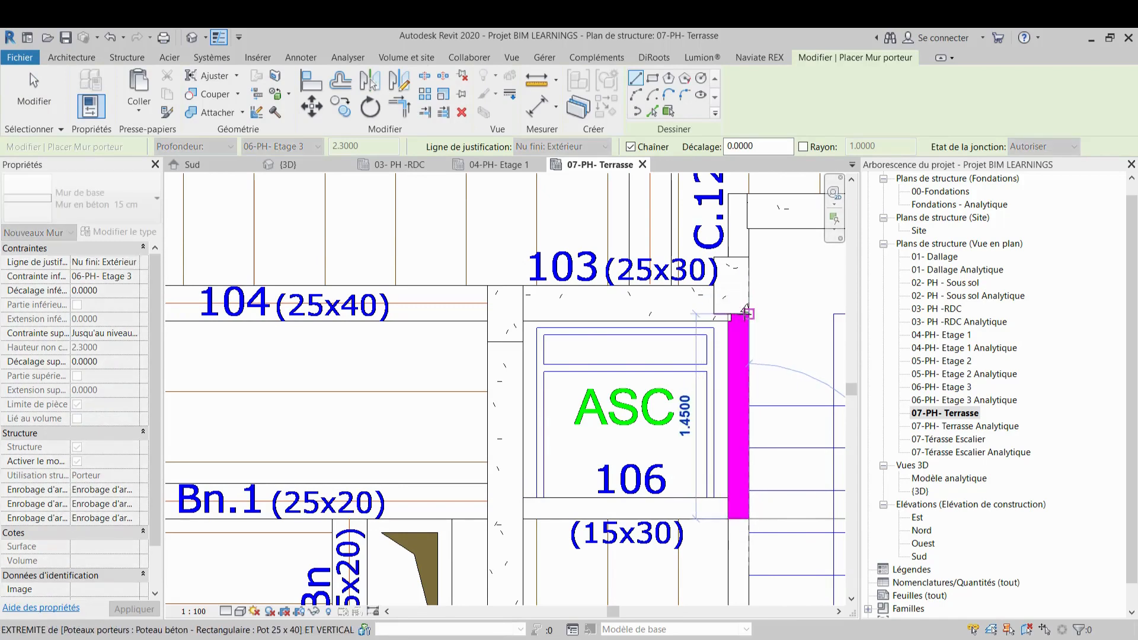
{"action": "left_click", "coordinate": [549, 315]}
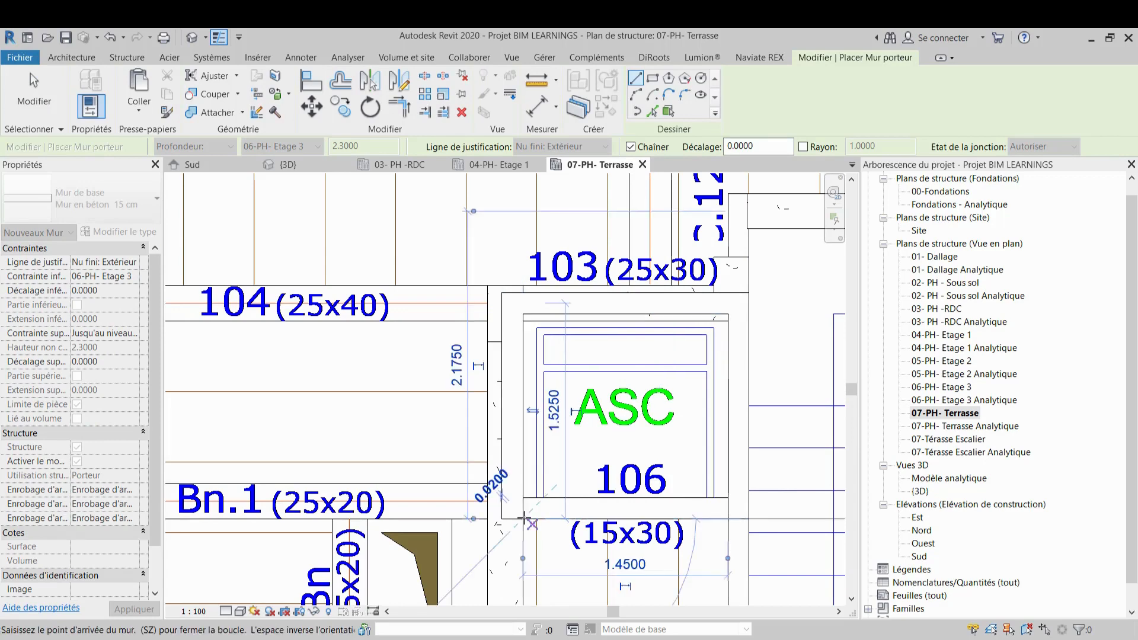
{"action": "key", "text": "Escape"}
{"action": "key", "text": "Escape"}
{"action": "scroll", "coordinate": [557, 432], "scroll_direction": "down", "scroll_amount": 2}
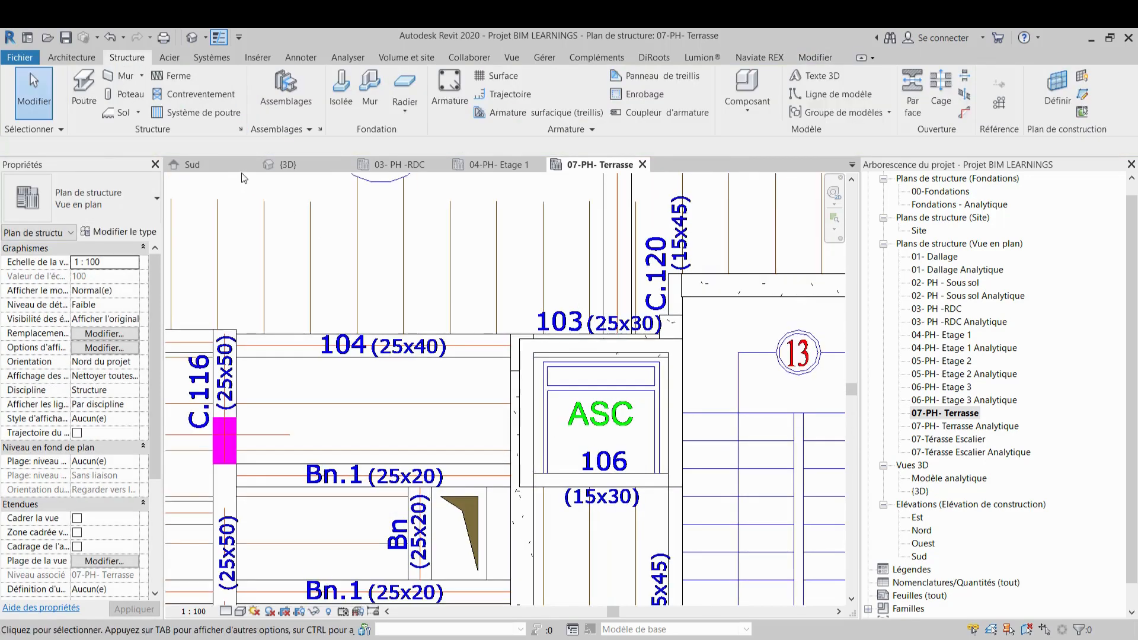
Inspect the lift shaft walls and beams in the 3D view
{"action": "left_click", "coordinate": [287, 165]}
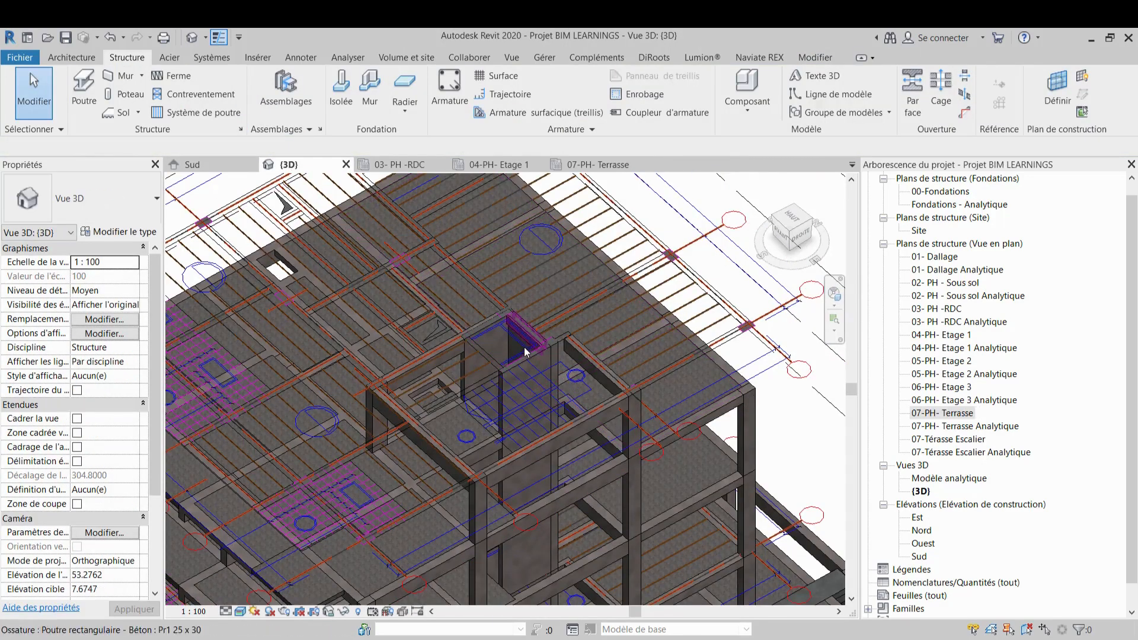
{"action": "scroll", "coordinate": [616, 327], "scroll_direction": "up", "scroll_amount": 3}
{"action": "scroll", "coordinate": [617, 327], "scroll_direction": "up", "scroll_amount": 2}
{"action": "middle_click_drag", "start_coordinate": [524, 347], "coordinate": [504, 401], "text": "shift"}
{"action": "scroll", "coordinate": [551, 282], "scroll_direction": "down", "scroll_amount": 2}
{"action": "scroll", "coordinate": [529, 291], "scroll_direction": "down", "scroll_amount": 2}
{"action": "scroll", "coordinate": [510, 386], "scroll_direction": "up", "scroll_amount": 2}
{"action": "scroll", "coordinate": [526, 468], "scroll_direction": "up", "scroll_amount": 2}
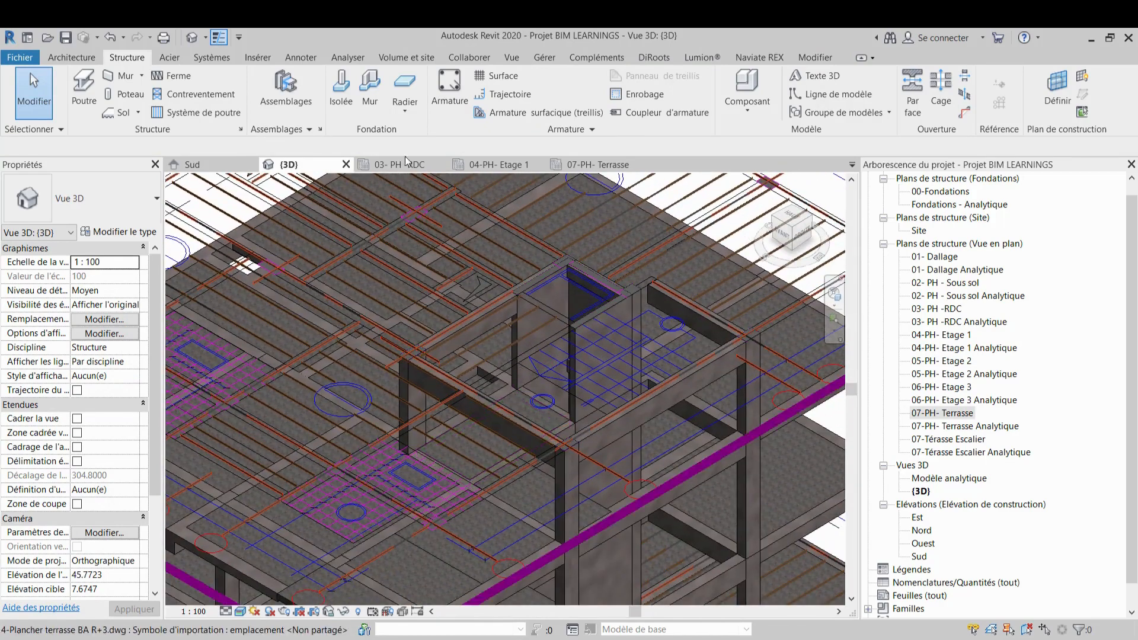
Return to the 07-PH- Terrasse plan and draw console beam C.120 with type Con 15 x 45 upward from beam 103's corner
{"action": "left_click", "coordinate": [565, 168]}
{"action": "scroll", "coordinate": [540, 326], "scroll_direction": "up", "scroll_amount": 3}
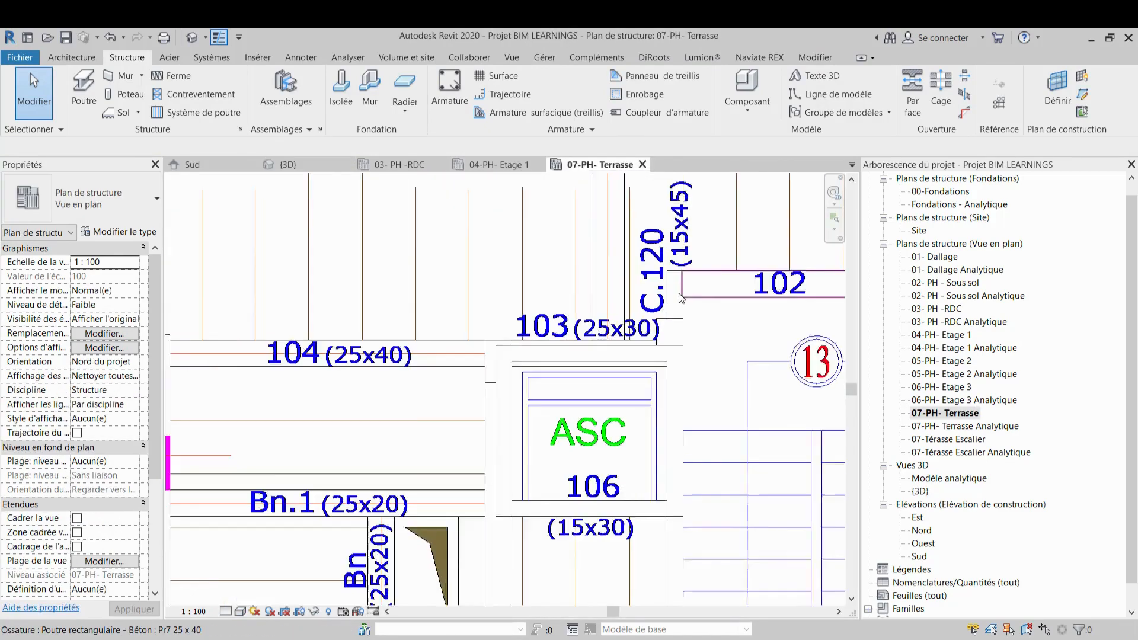
{"action": "middle_click_drag", "start_coordinate": [579, 325], "coordinate": [438, 353]}
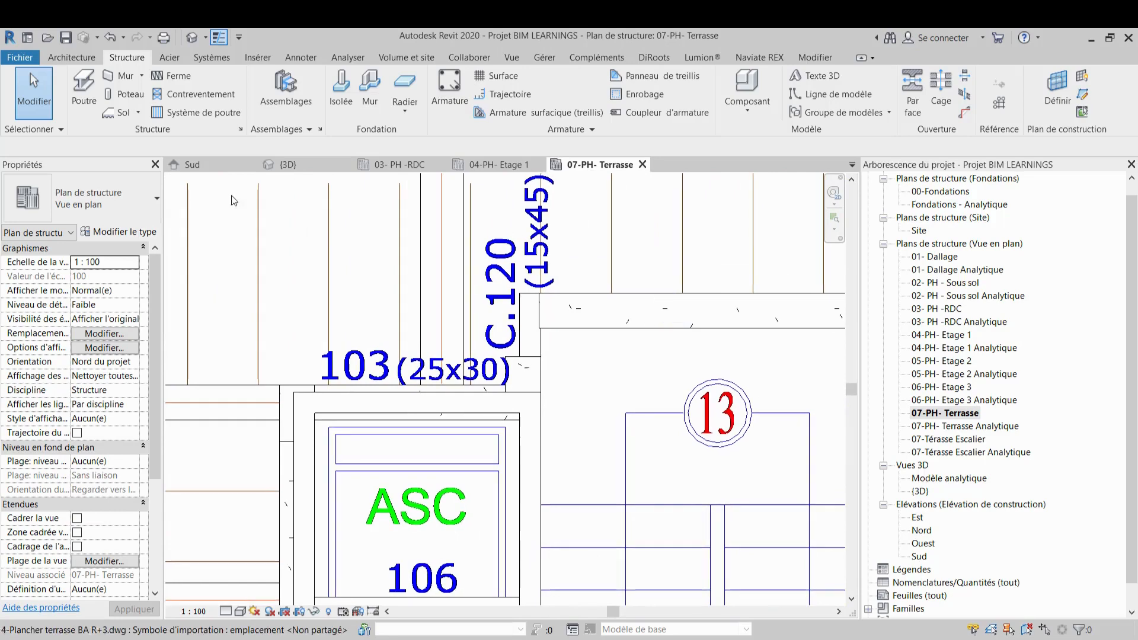
{"action": "left_click", "coordinate": [92, 92]}
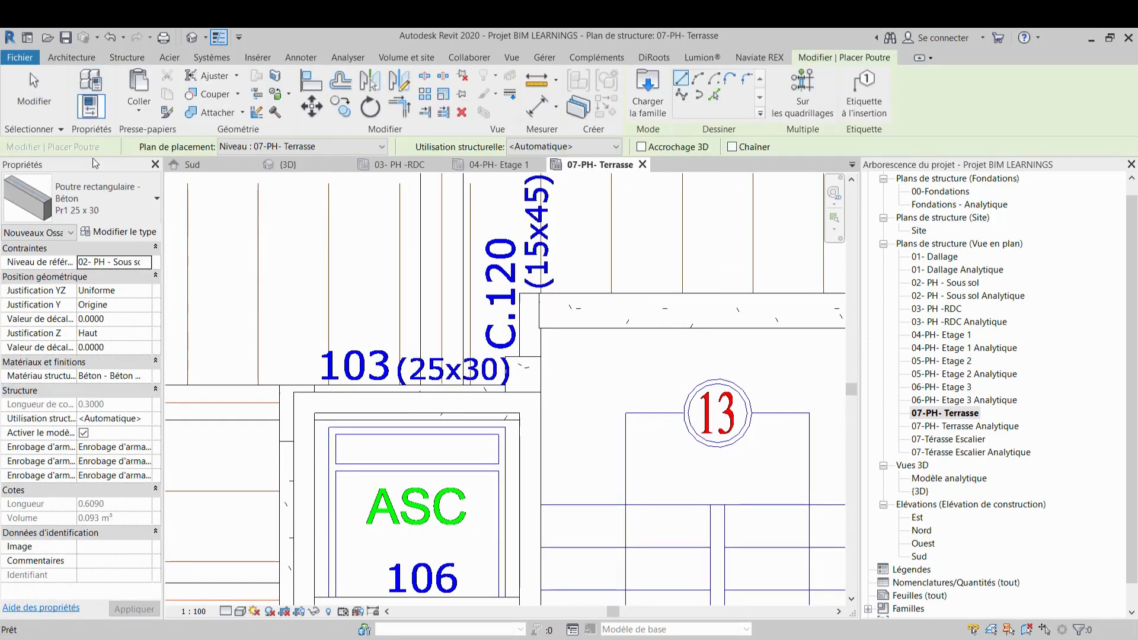
{"action": "left_click", "coordinate": [98, 209]}
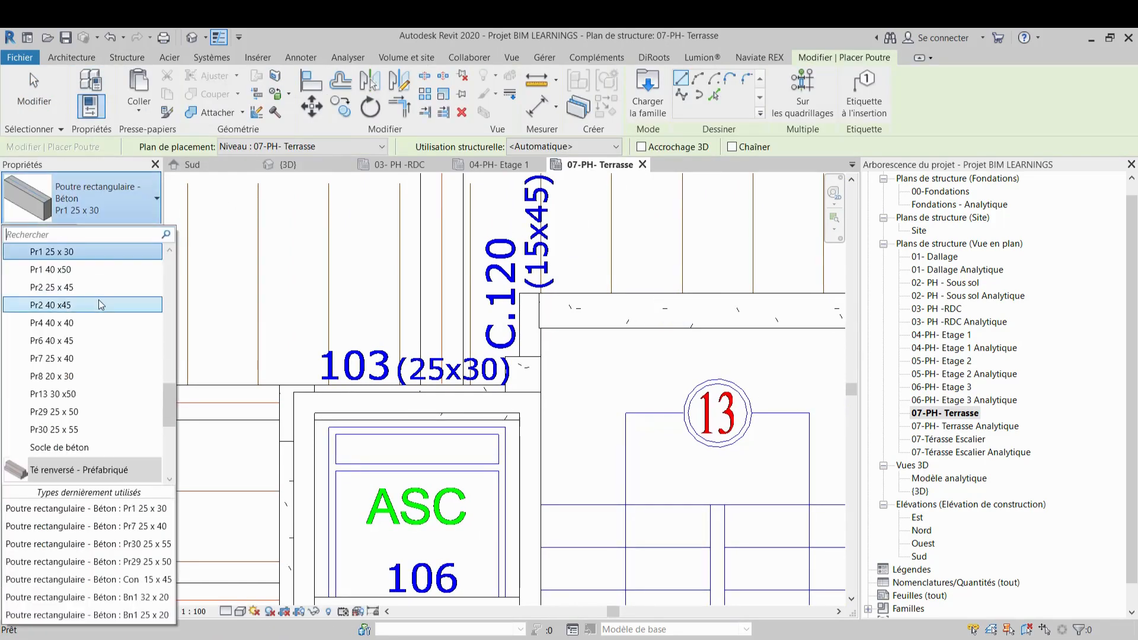
{"action": "scroll", "coordinate": [98, 300], "scroll_direction": "down", "scroll_amount": 2}
{"action": "scroll", "coordinate": [81, 369], "scroll_direction": "up", "scroll_amount": 6}
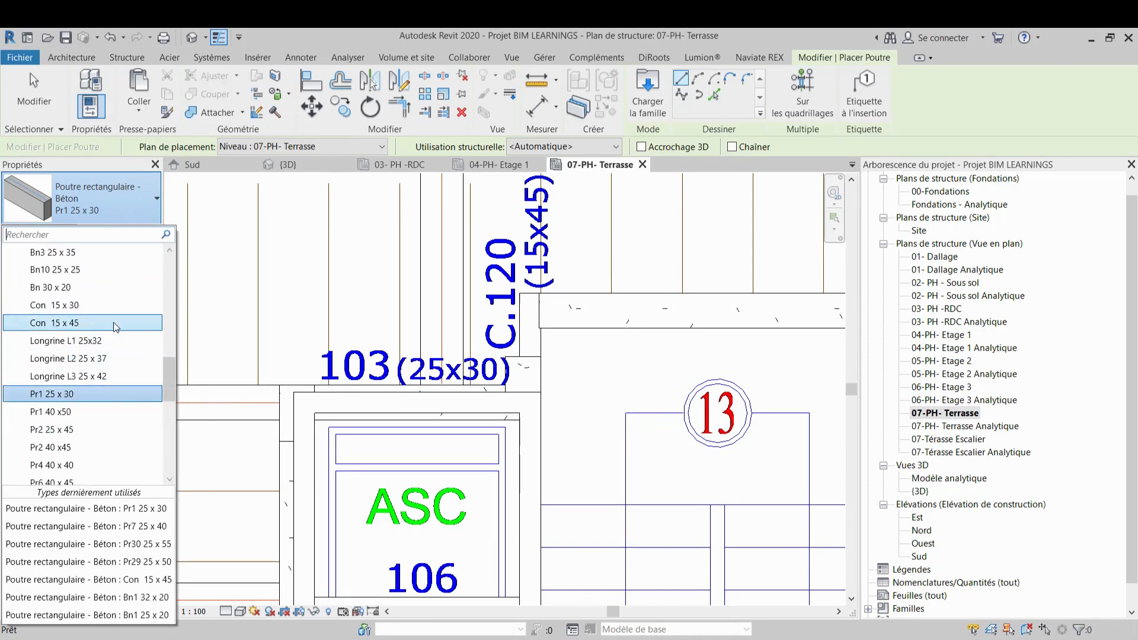
{"action": "left_click", "coordinate": [99, 322]}
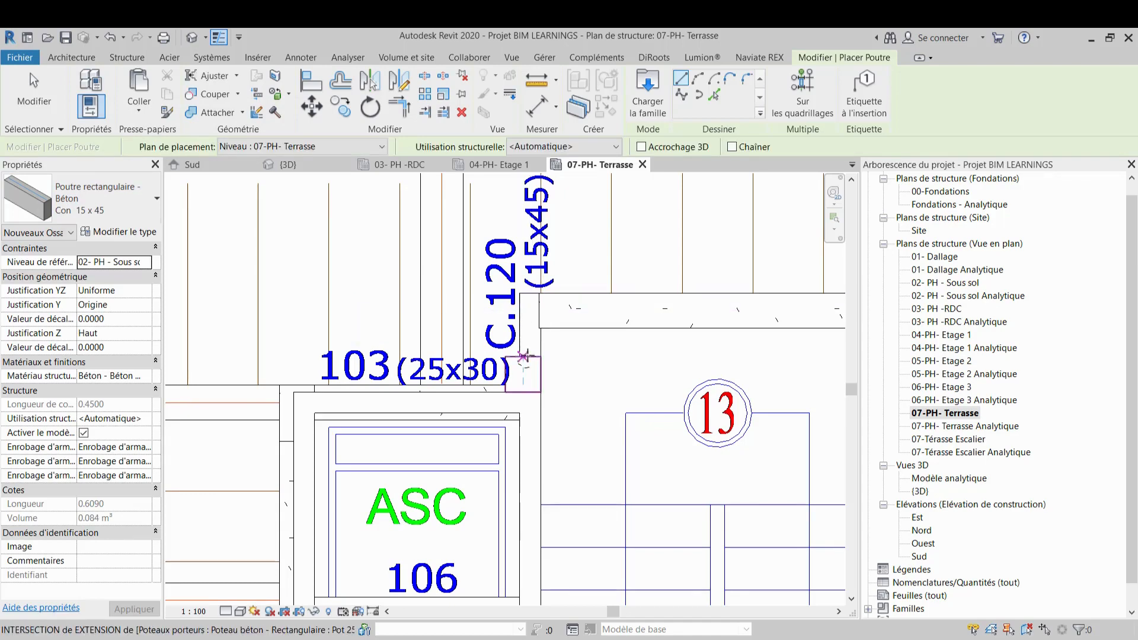
{"action": "scroll", "coordinate": [531, 356], "scroll_direction": "up", "scroll_amount": 3}
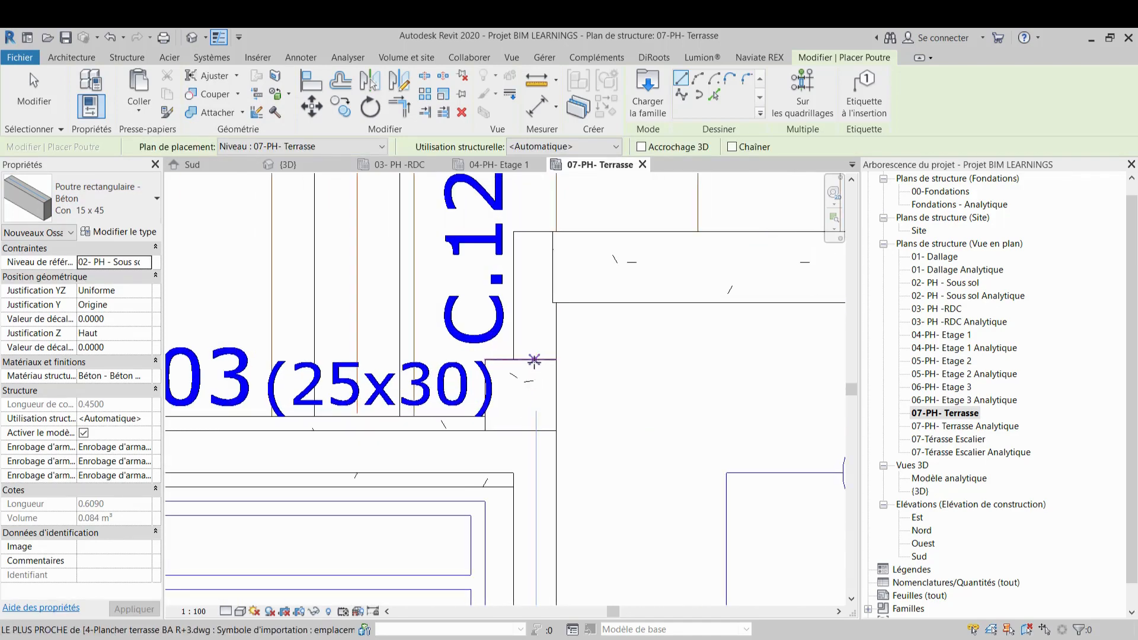
{"action": "left_click", "coordinate": [533, 359]}
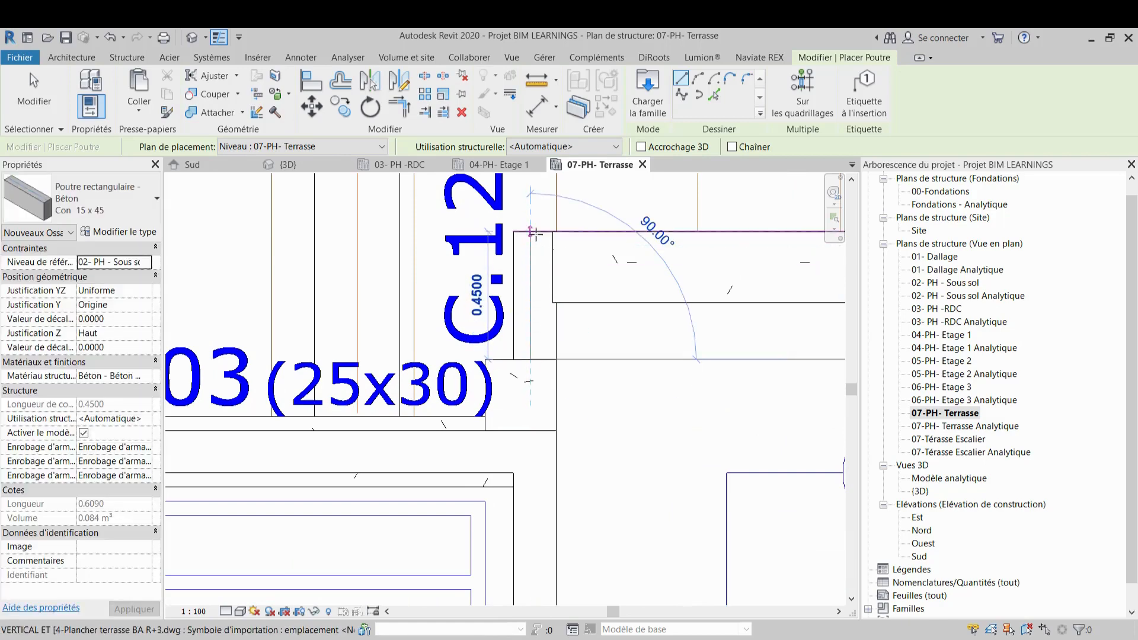
{"action": "key", "text": "Escape"}
{"action": "key", "text": "Escape"}
Align the edge of console beam C.120 with the adjacent line of the CAD plan
{"action": "scroll", "coordinate": [580, 374], "scroll_direction": "up", "scroll_amount": 4}
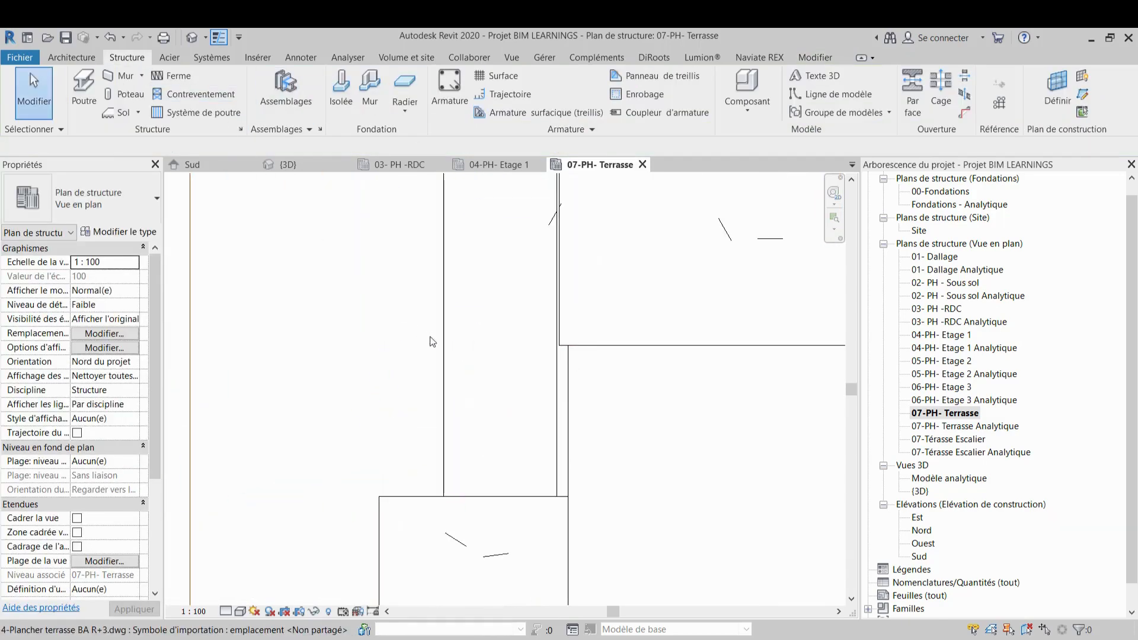
{"action": "left_click", "coordinate": [441, 364]}
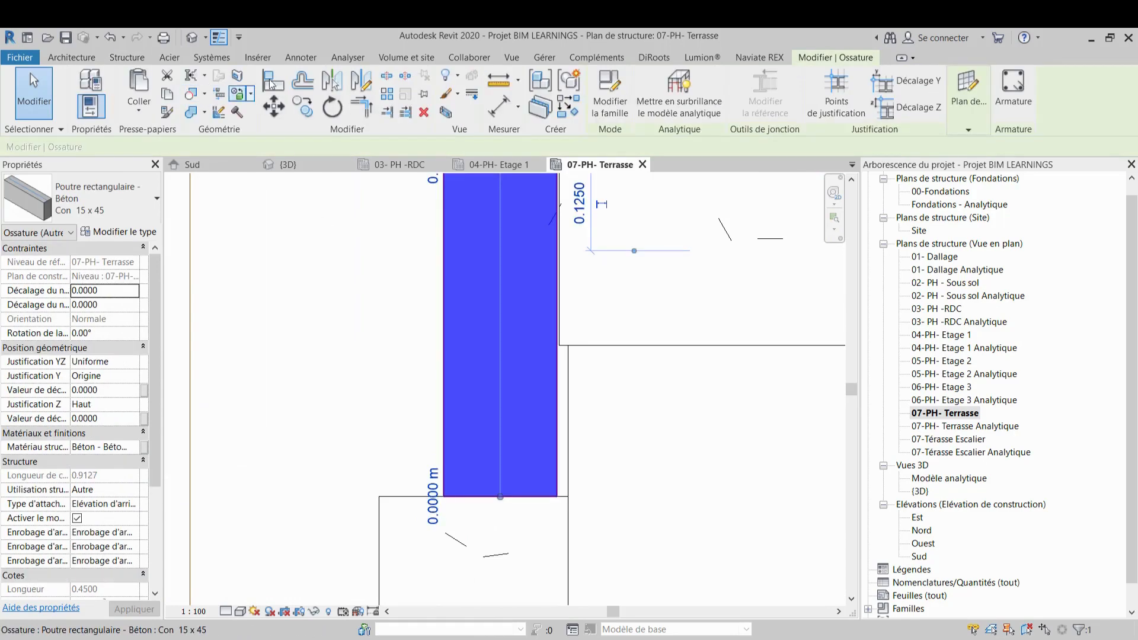
{"action": "left_click", "coordinate": [571, 426]}
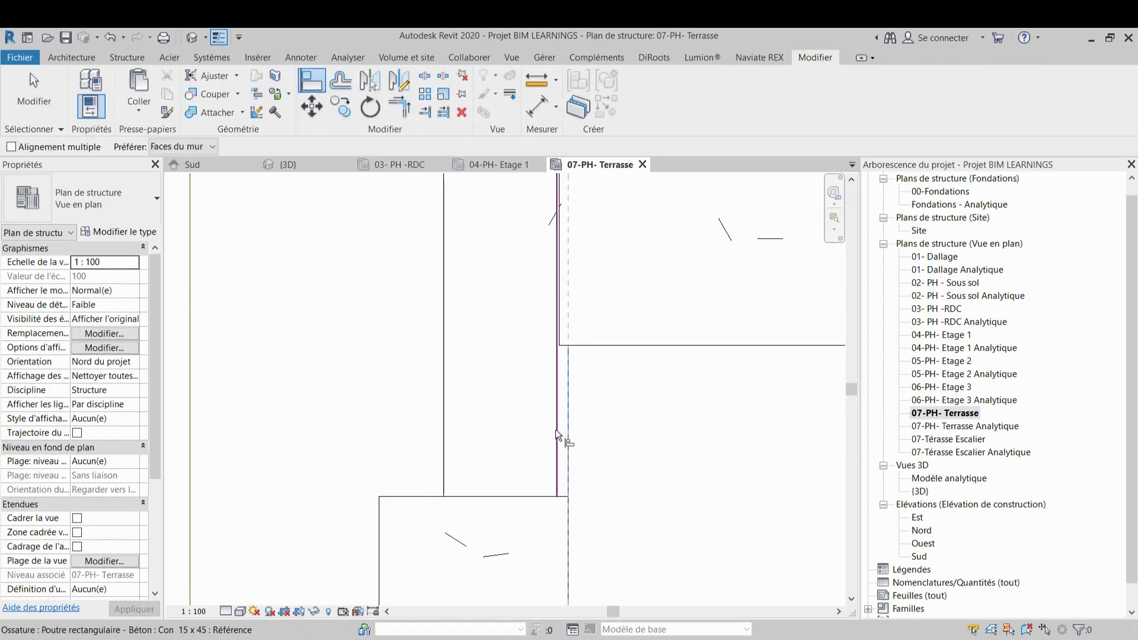
{"action": "left_click", "coordinate": [556, 430]}
Review the lift shaft walls and console beam around the shaft in the 3D view
{"action": "scroll", "coordinate": [608, 281], "scroll_direction": "down", "scroll_amount": 10}
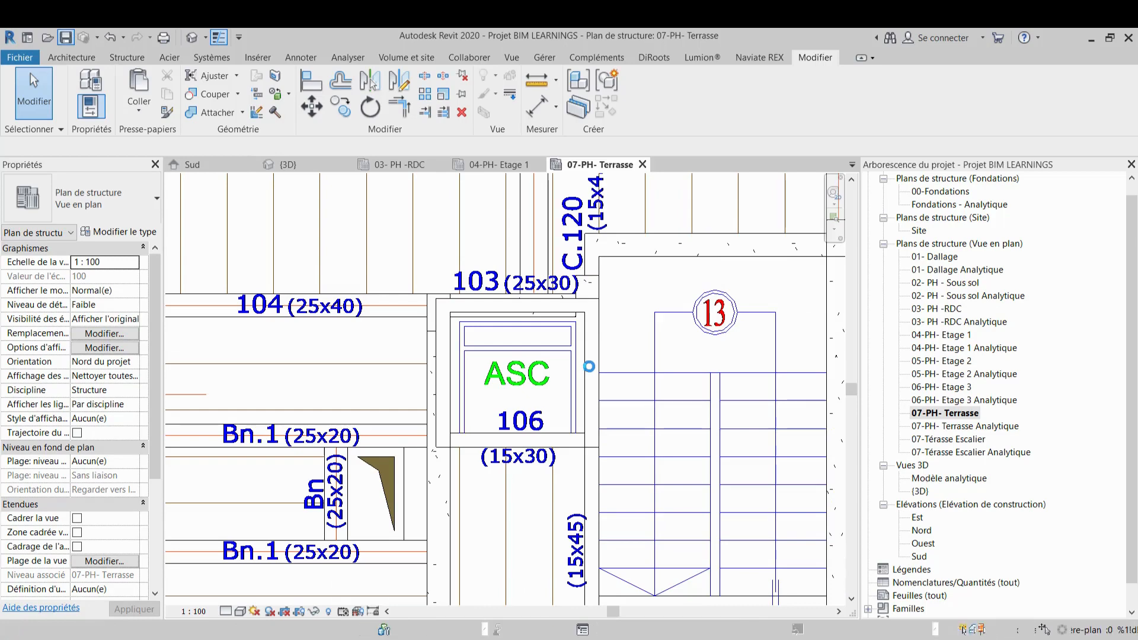
{"action": "scroll", "coordinate": [589, 367], "scroll_direction": "down", "scroll_amount": 2}
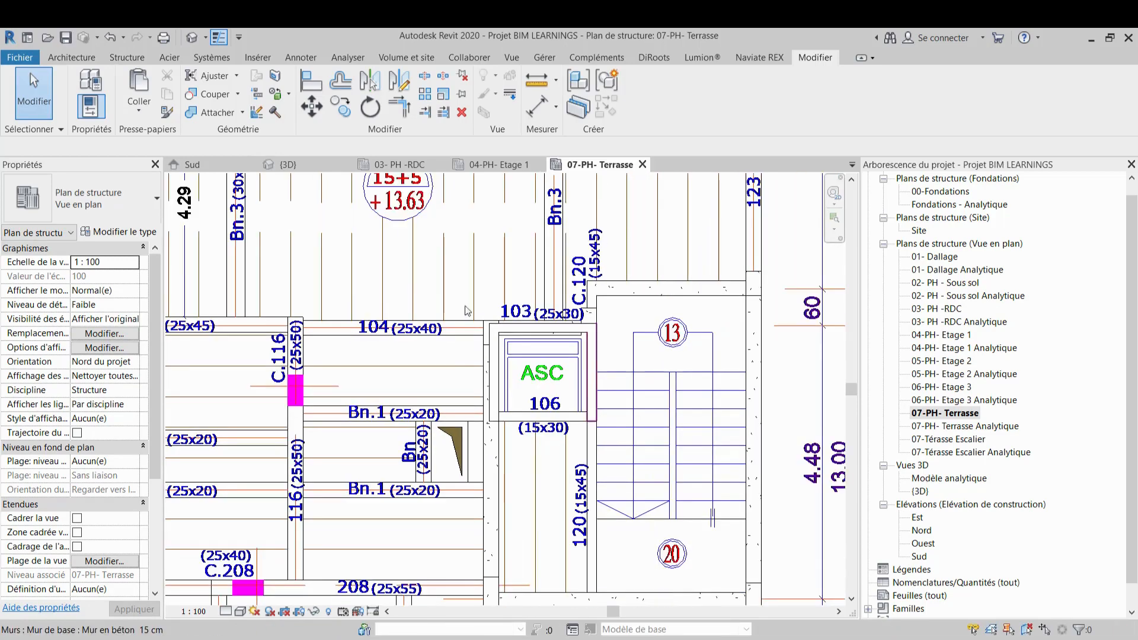
{"action": "left_click", "coordinate": [314, 170]}
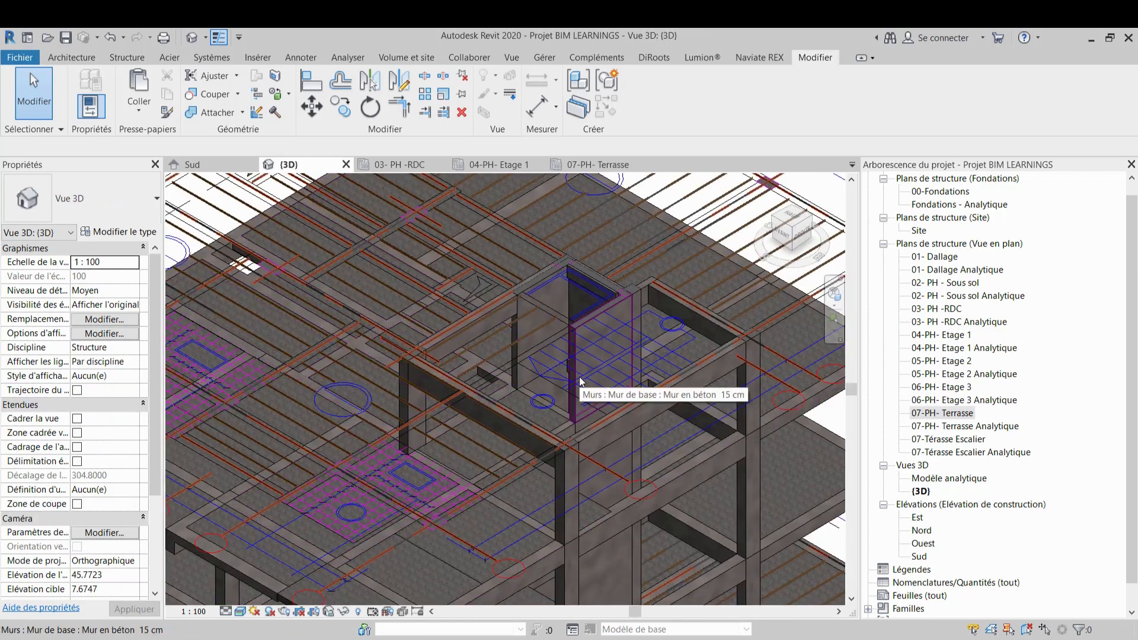
{"action": "scroll", "coordinate": [579, 376], "scroll_direction": "down", "scroll_amount": 3}
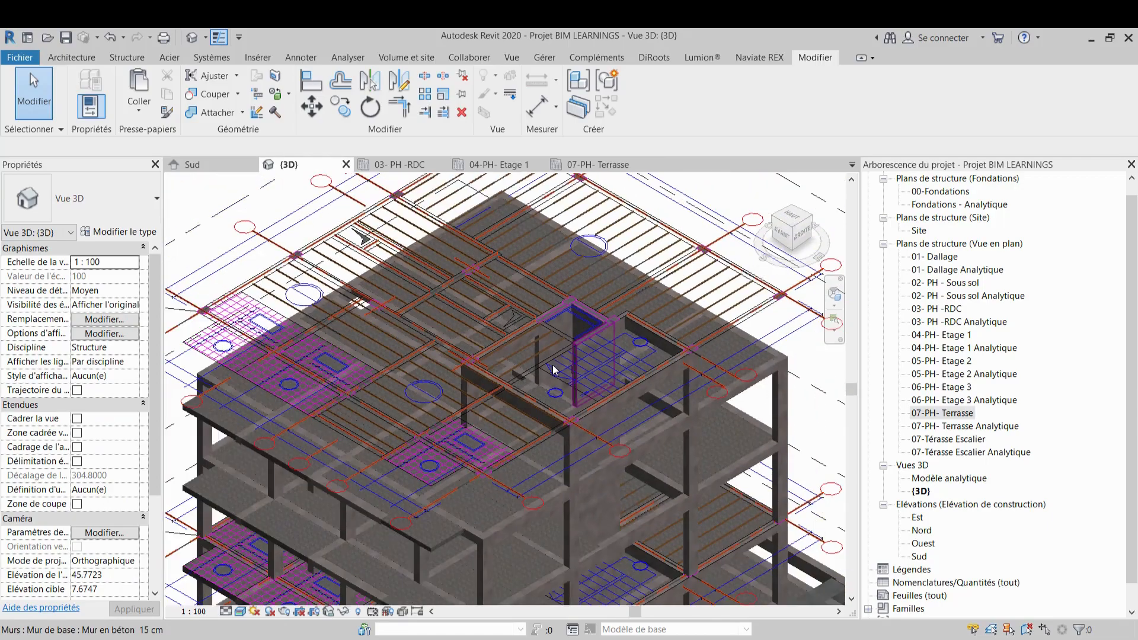
{"action": "middle_click_drag", "start_coordinate": [541, 366], "coordinate": [594, 437]}
{"action": "scroll", "coordinate": [548, 360], "scroll_direction": "up", "scroll_amount": 3}
{"action": "middle_click_drag", "start_coordinate": [546, 400], "coordinate": [472, 333]}
{"action": "scroll", "coordinate": [472, 332], "scroll_direction": "down", "scroll_amount": 1}
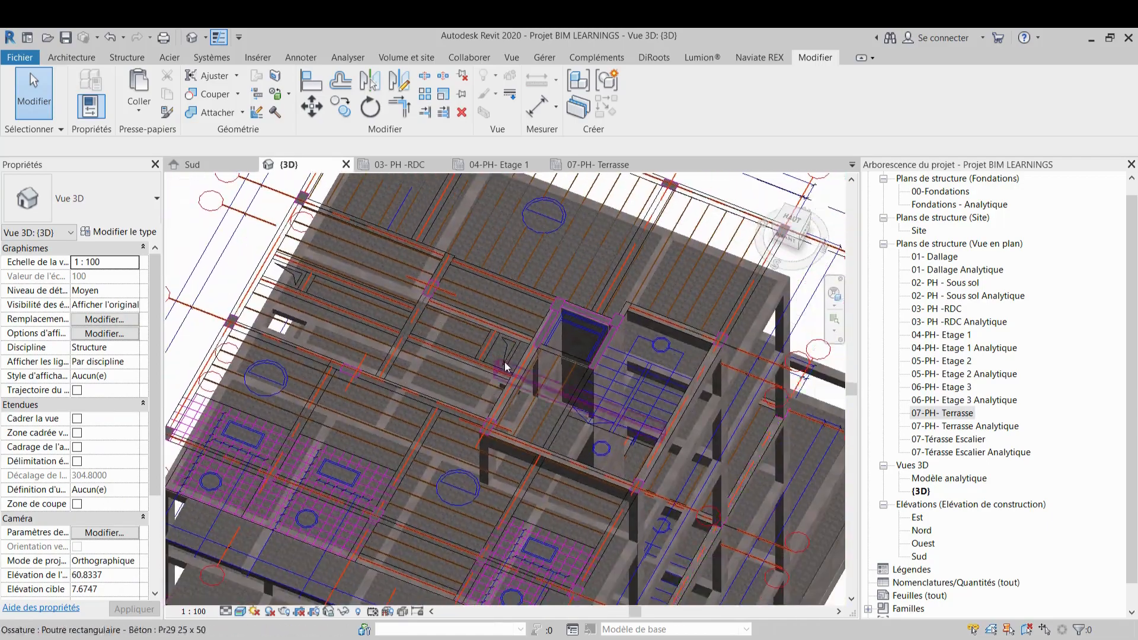
Orbit around the entire building in 3D to review the structure across all levels
{"action": "left_click", "coordinate": [599, 165]}
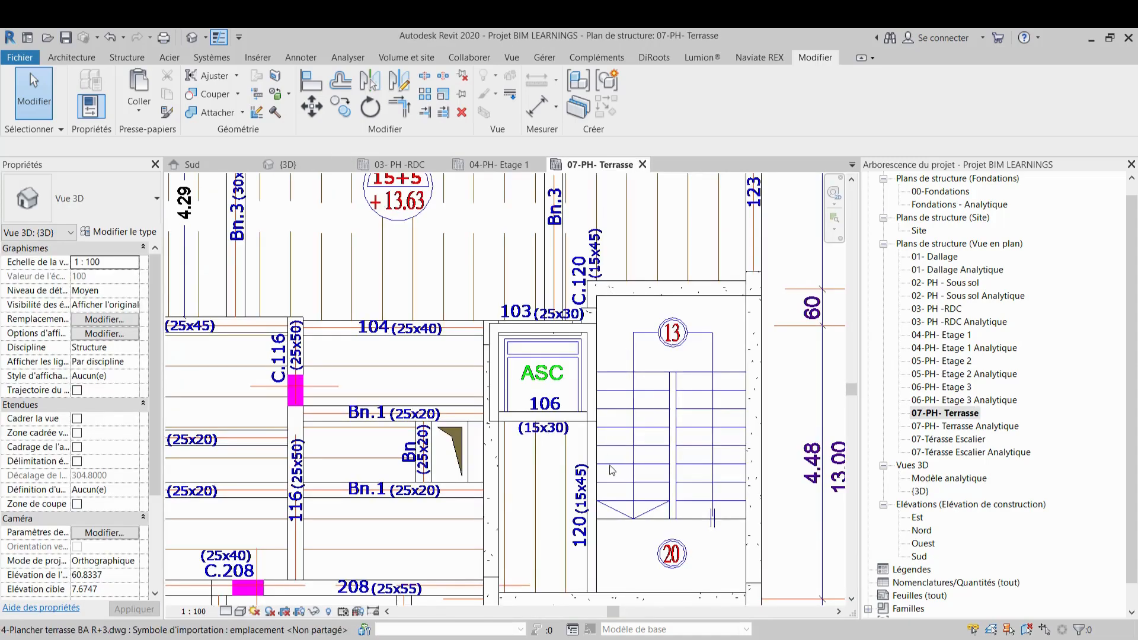
{"action": "scroll", "coordinate": [610, 466], "scroll_direction": "down", "scroll_amount": 1}
{"action": "middle_click_drag", "start_coordinate": [610, 466], "coordinate": [586, 326]}
{"action": "scroll", "coordinate": [578, 348], "scroll_direction": "up", "scroll_amount": 2}
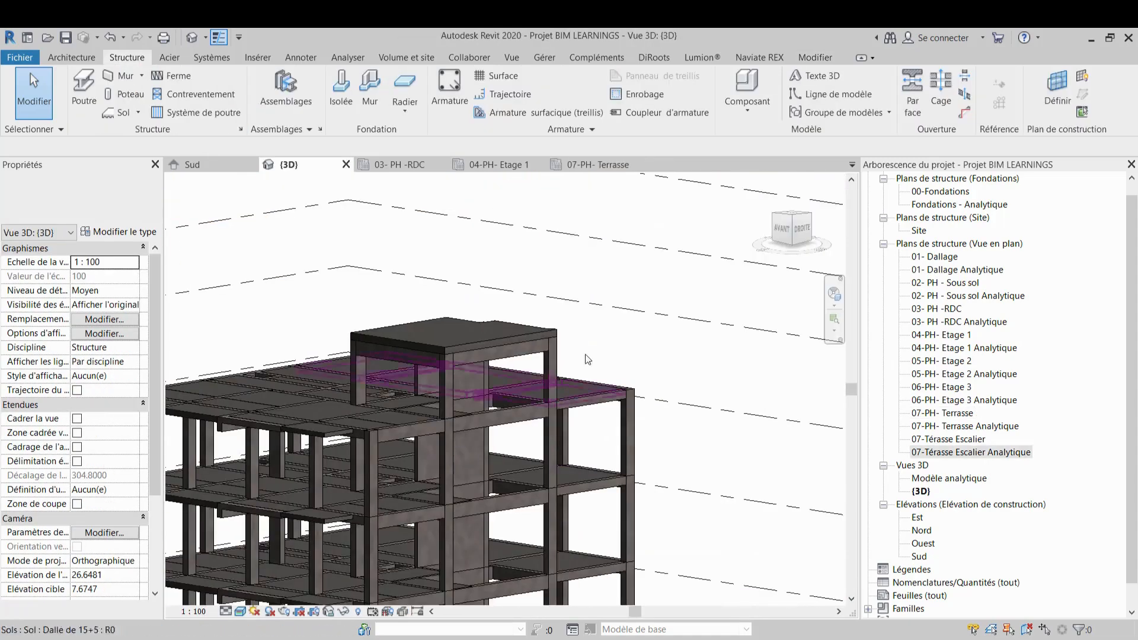
{"action": "left_click", "coordinate": [807, 232]}
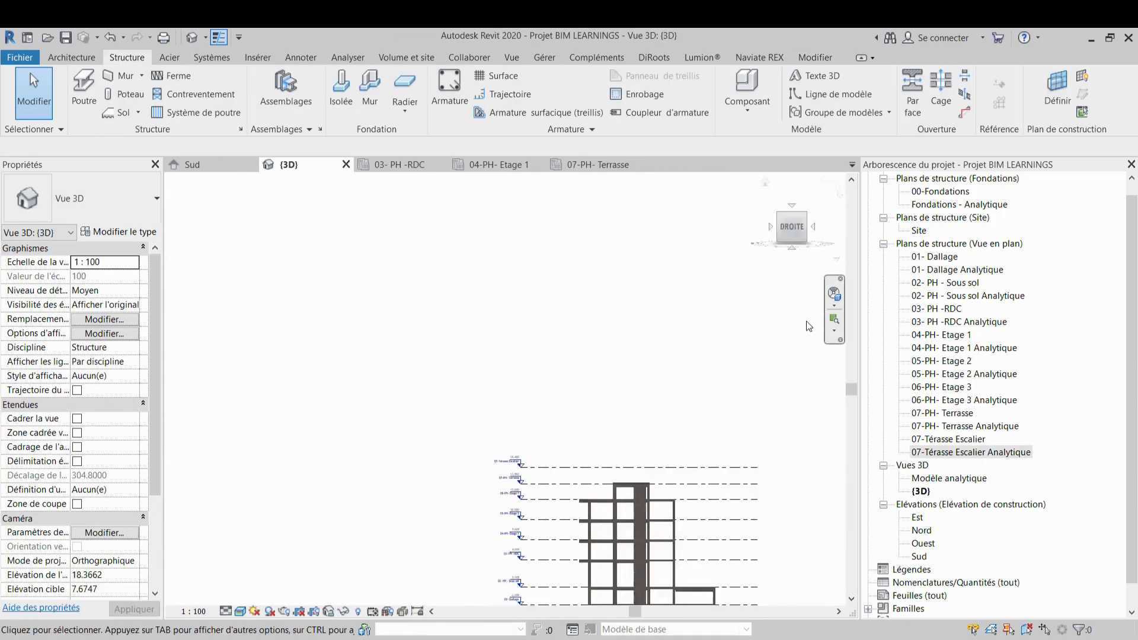
{"action": "scroll", "coordinate": [341, 303], "scroll_direction": "up", "scroll_amount": 2}
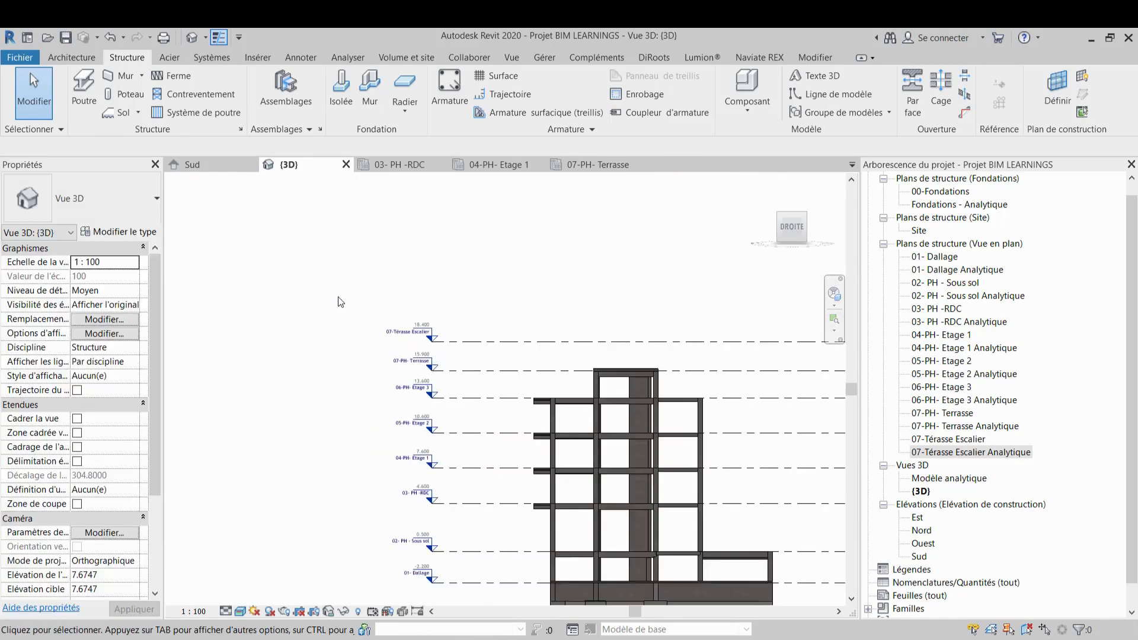
{"action": "middle_click_drag", "start_coordinate": [572, 280], "coordinate": [492, 364], "text": "shift"}
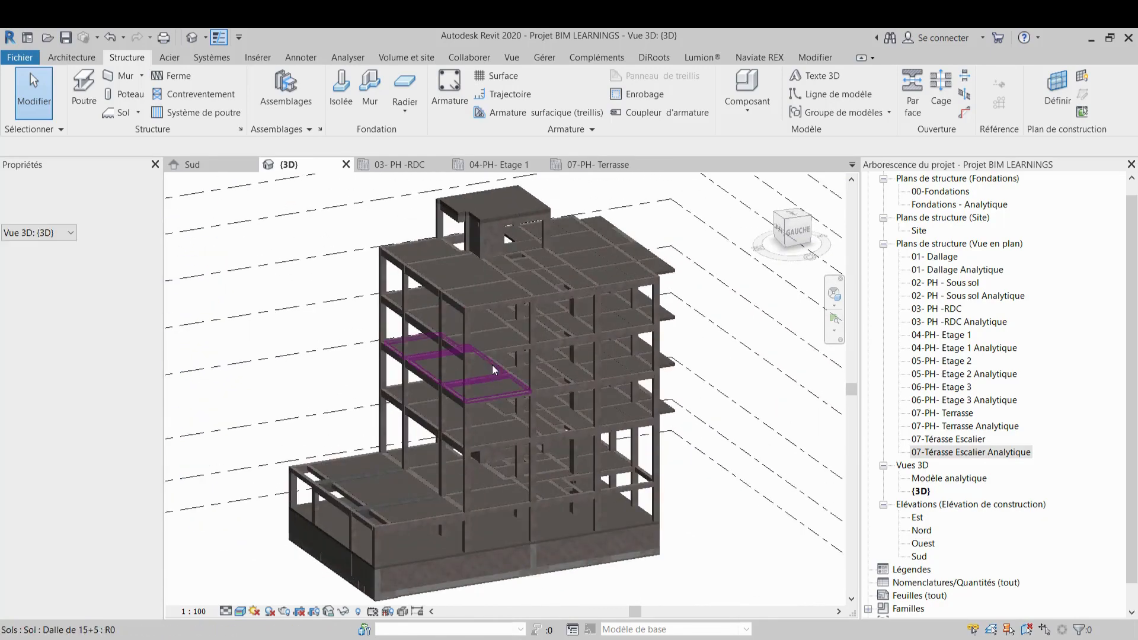
{"action": "middle_click_drag", "start_coordinate": [630, 415], "coordinate": [368, 425], "text": "shift"}
{"action": "middle_click_drag", "start_coordinate": [680, 505], "coordinate": [618, 462], "text": "shift"}
{"action": "middle_click_drag", "start_coordinate": [637, 368], "coordinate": [504, 278], "text": "shift"}
{"action": "scroll", "coordinate": [485, 220], "scroll_direction": "up", "scroll_amount": 2}
{"action": "middle_click_drag", "start_coordinate": [618, 473], "coordinate": [635, 325]}
{"action": "scroll", "coordinate": [635, 325], "scroll_direction": "down", "scroll_amount": 2}
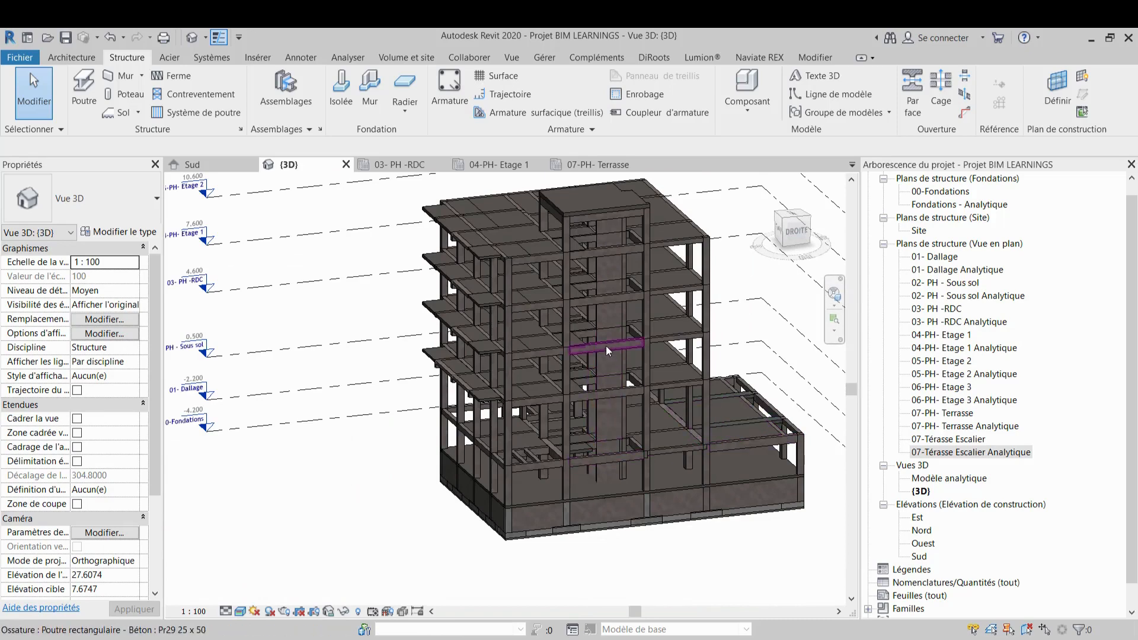
{"action": "scroll", "coordinate": [603, 346], "scroll_direction": "down", "scroll_amount": 2}
{"action": "middle_click_drag", "start_coordinate": [604, 347], "coordinate": [400, 347]}
{"action": "scroll", "coordinate": [539, 344], "scroll_direction": "up", "scroll_amount": 3}
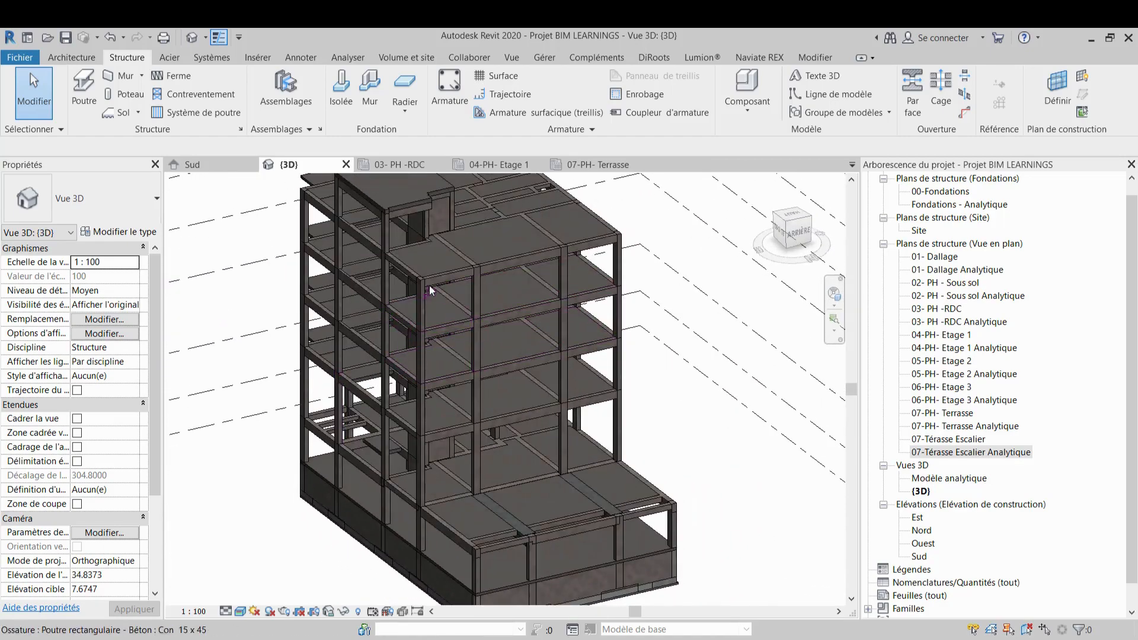
{"action": "middle_click_drag", "start_coordinate": [429, 286], "coordinate": [652, 389], "text": "shift"}
{"action": "middle_click_drag", "start_coordinate": [646, 496], "coordinate": [531, 332], "text": "shift"}
{"action": "scroll", "coordinate": [528, 422], "scroll_direction": "up", "scroll_amount": 5}
{"action": "scroll", "coordinate": [697, 366], "scroll_direction": "down", "scroll_amount": 5}
{"action": "middle_click_drag", "start_coordinate": [697, 366], "coordinate": [657, 408], "text": "shift"}
{"action": "middle_click_drag", "start_coordinate": [729, 458], "coordinate": [619, 456], "text": "shift"}
{"action": "scroll", "coordinate": [620, 456], "scroll_direction": "up", "scroll_amount": 2}
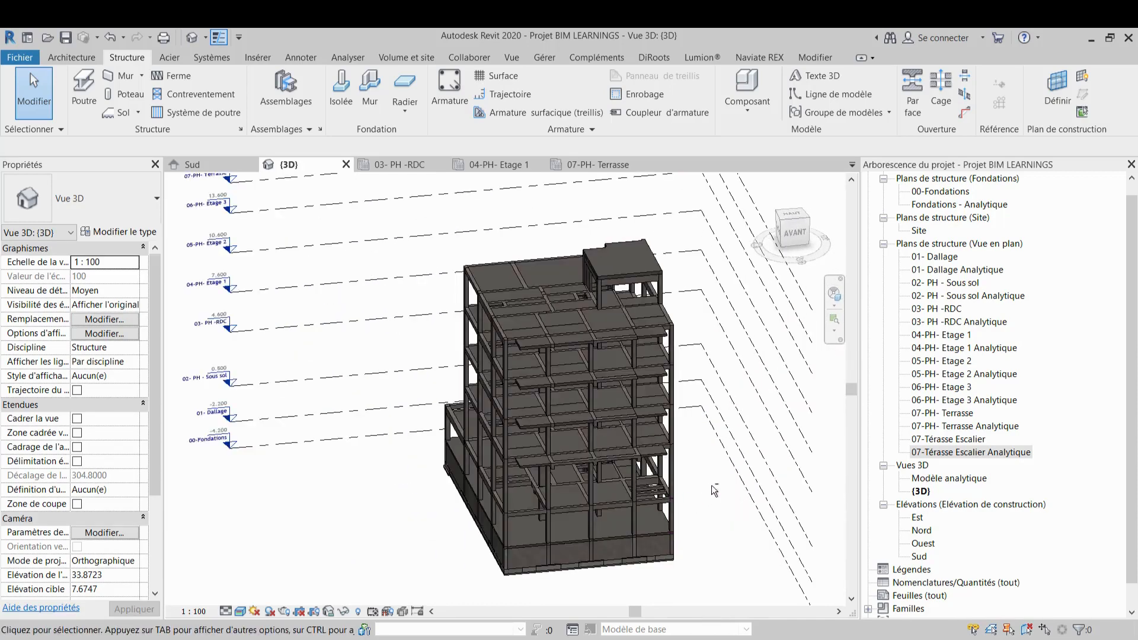
{"action": "middle_click_drag", "start_coordinate": [712, 485], "coordinate": [513, 478], "text": "shift"}
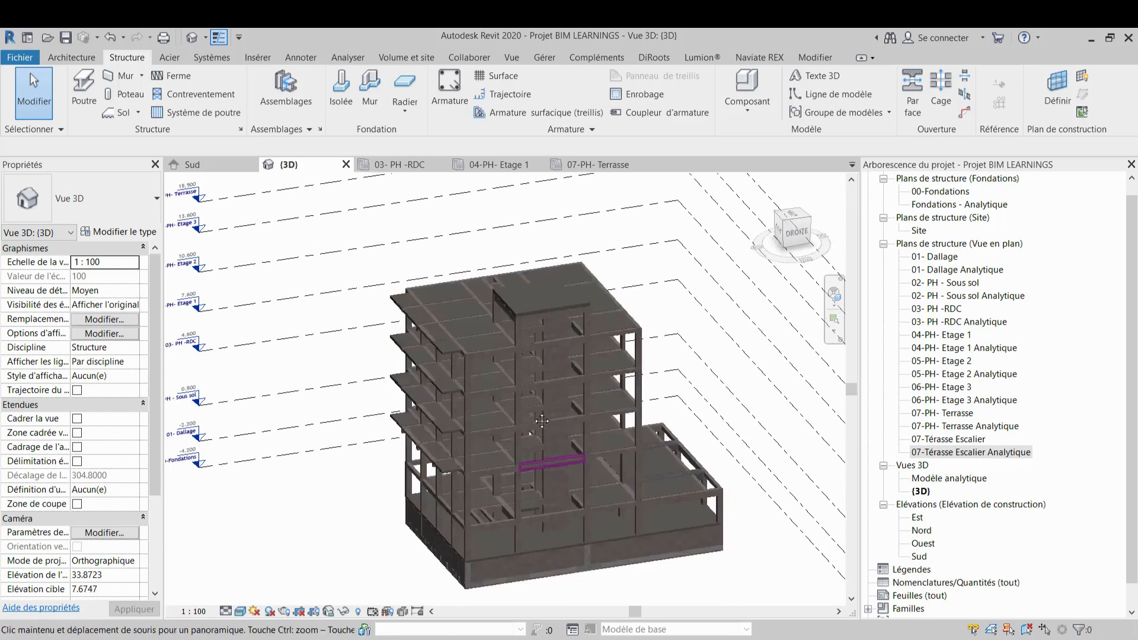
{"action": "middle_click_drag", "start_coordinate": [541, 421], "coordinate": [543, 399]}
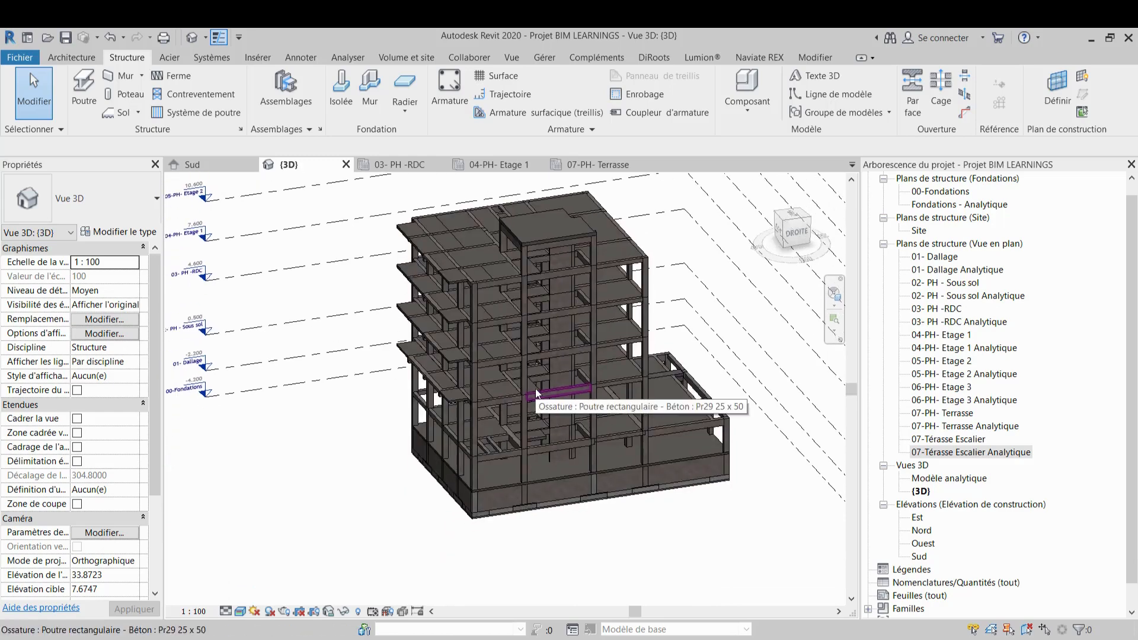